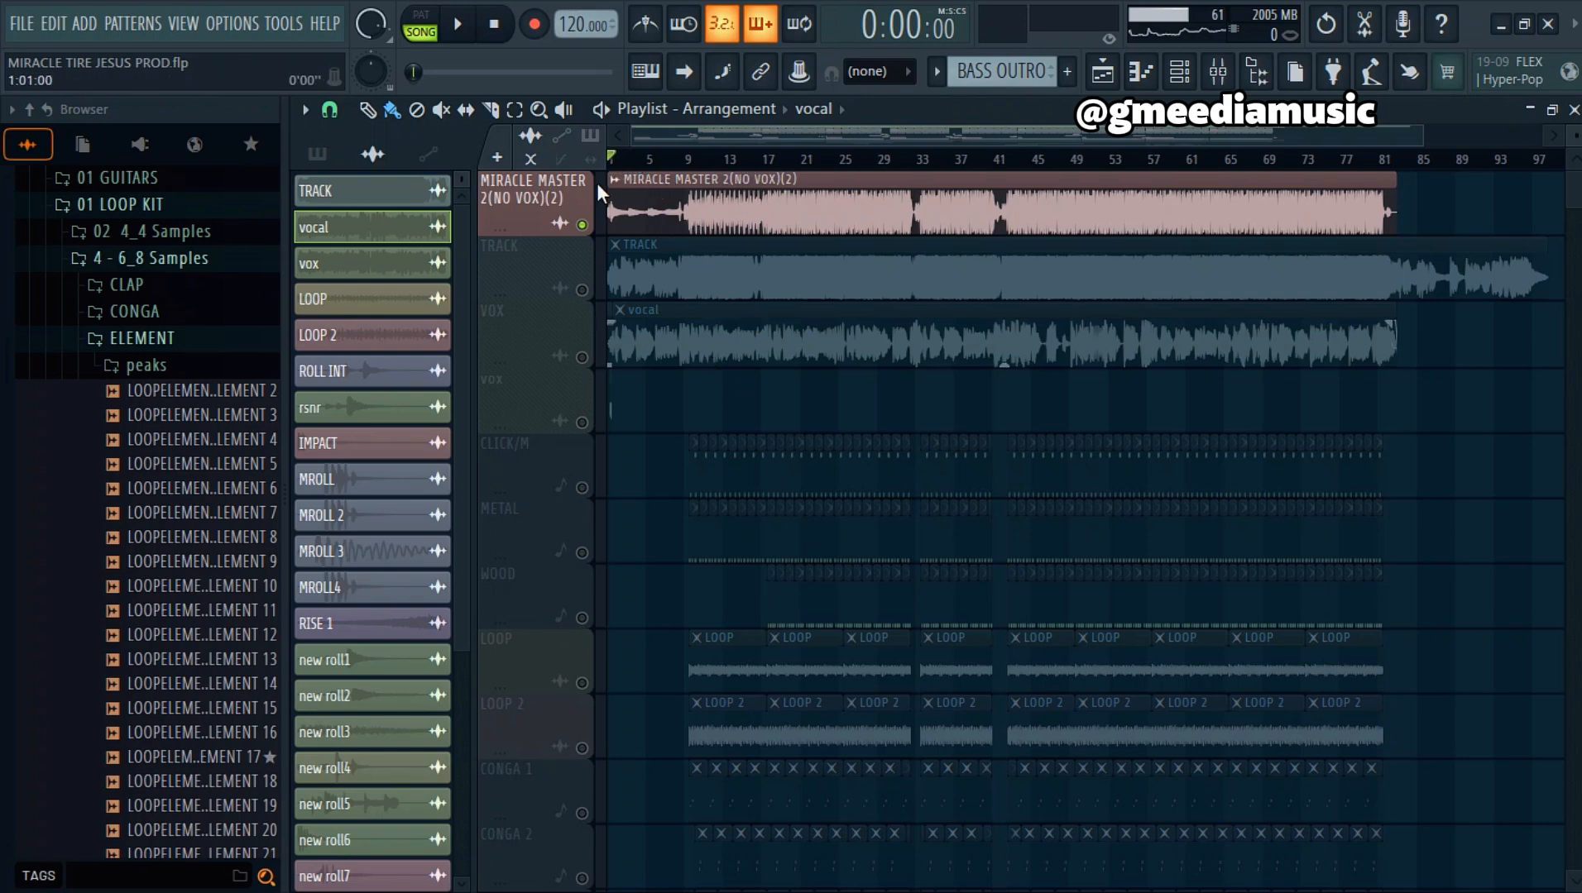
Step: Play the arrangement from the beginning and around bar 16 with the VOX track unmuted over the mastered instrumental
{"action": "key", "text": "space"}
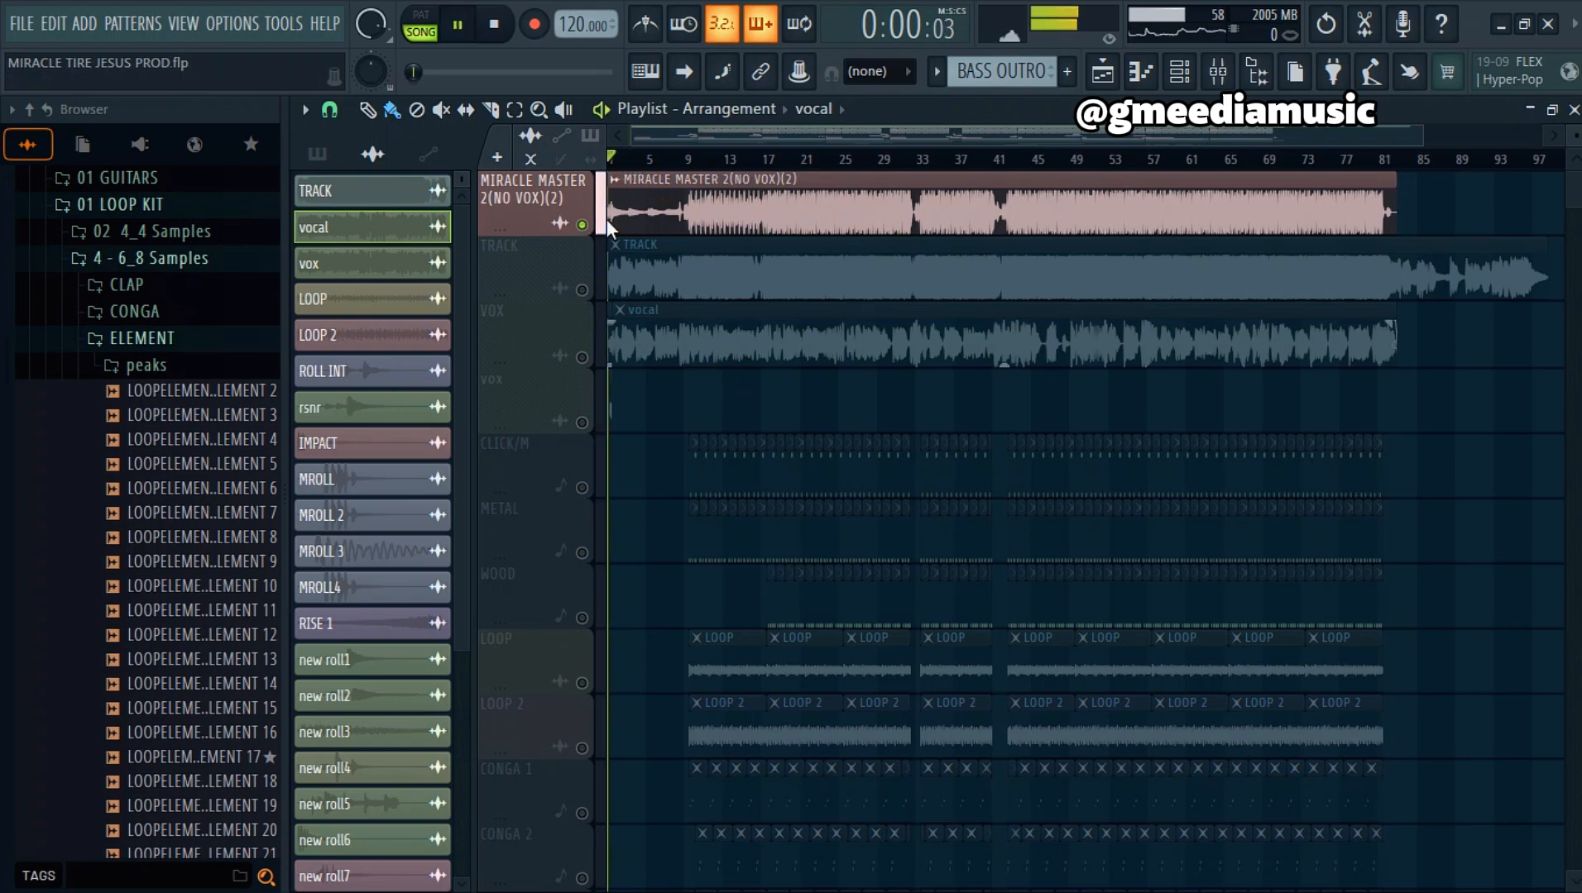
{"action": "left_click", "coordinate": [582, 358]}
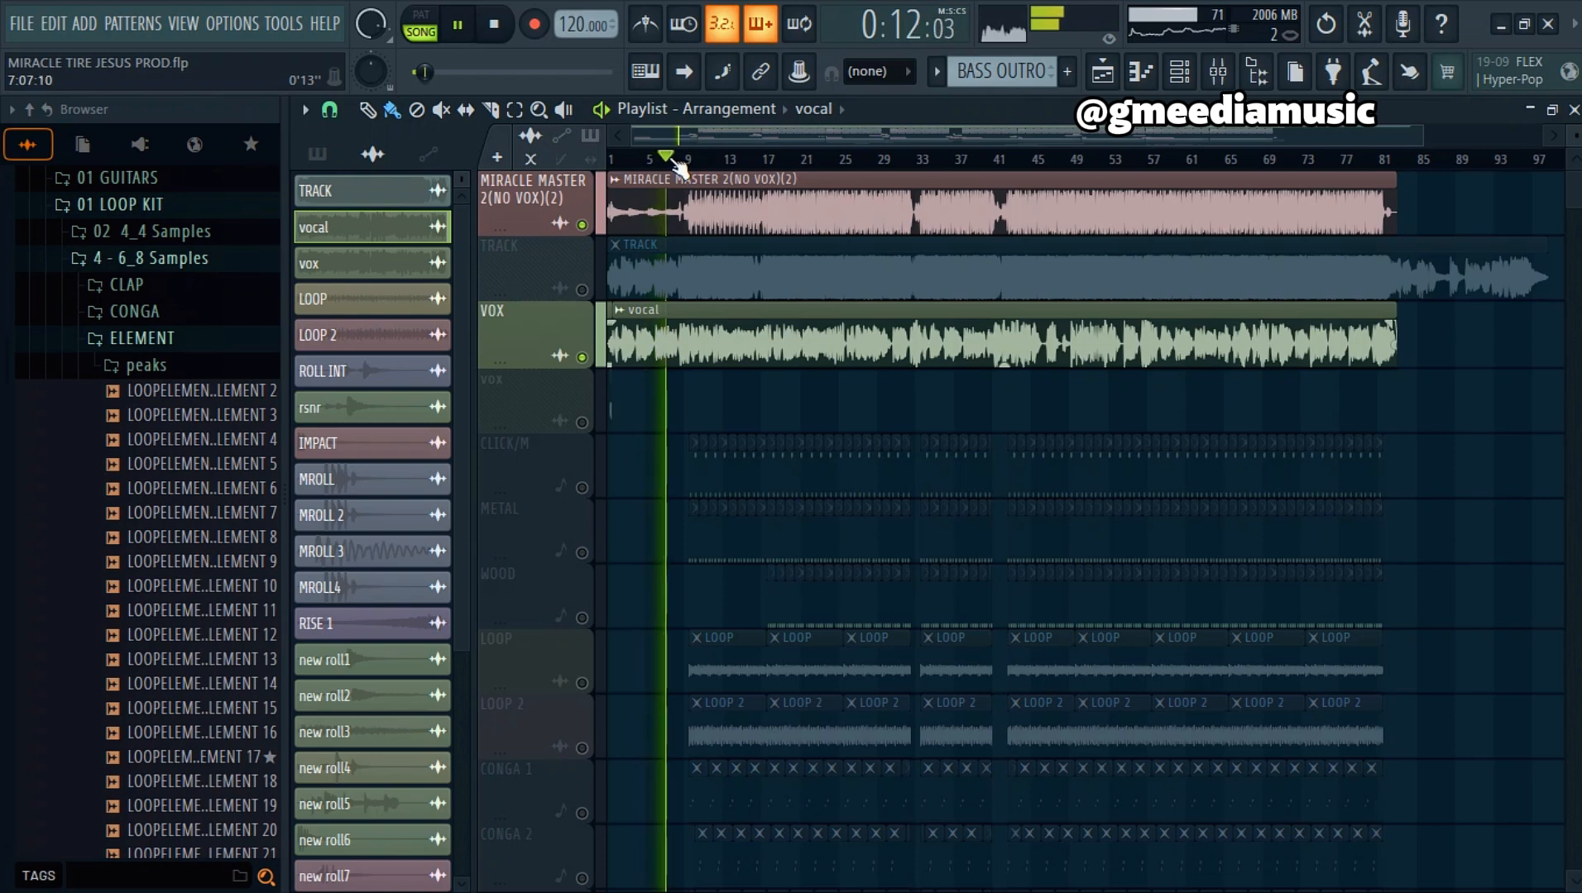
{"action": "scroll", "coordinate": [664, 172], "scroll_direction": "up", "scroll_amount": 2}
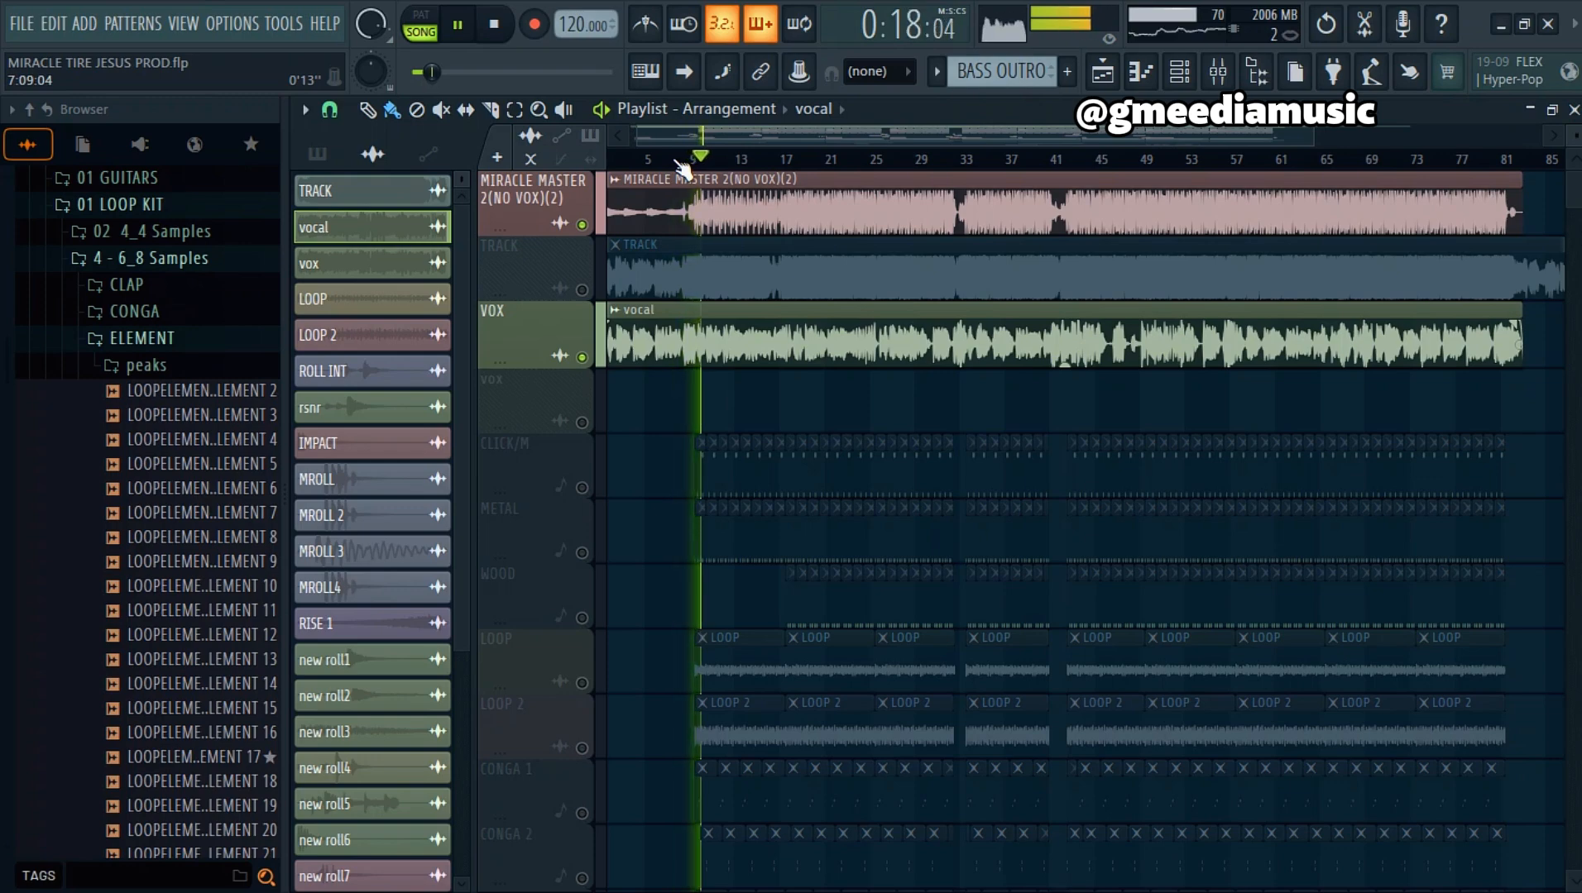
{"action": "scroll", "coordinate": [737, 164], "scroll_direction": "down", "scroll_amount": 1}
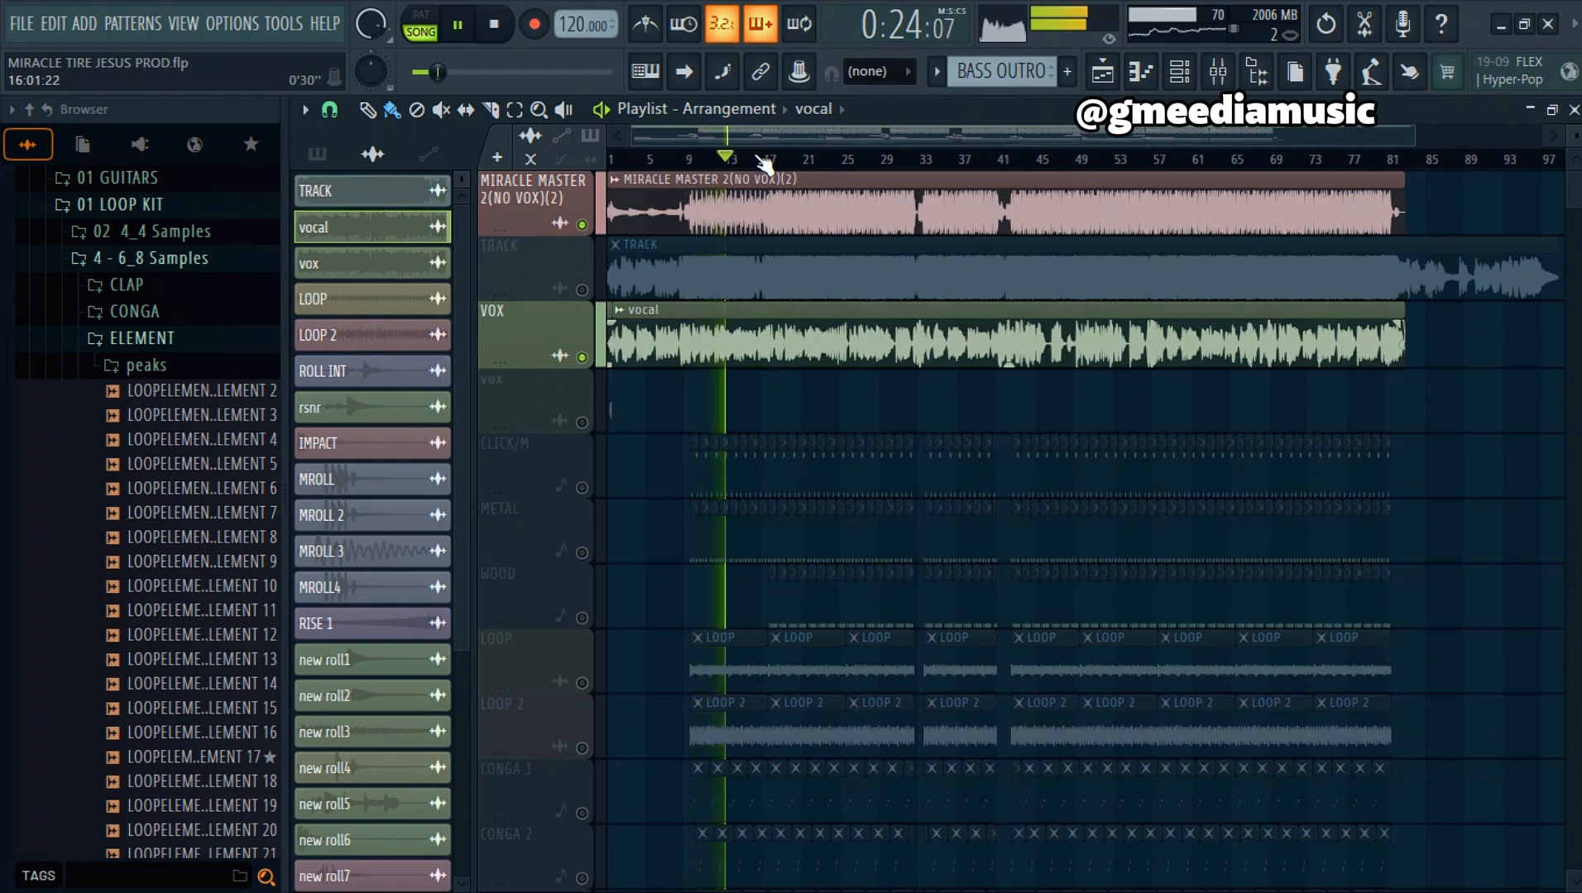
{"action": "key", "text": "space"}
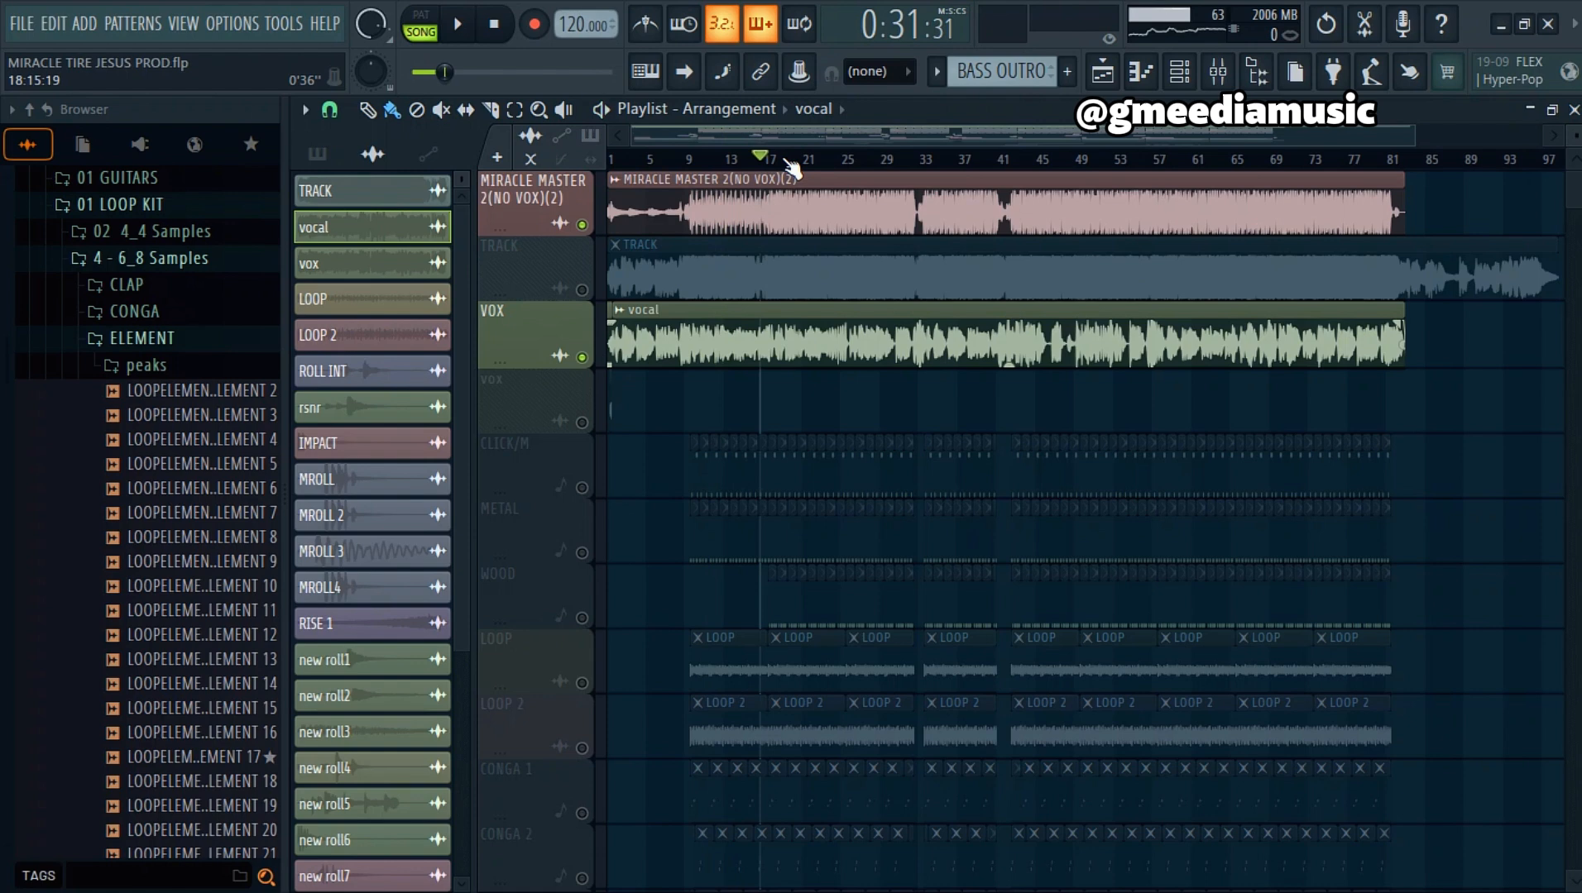
{"action": "key", "text": "space"}
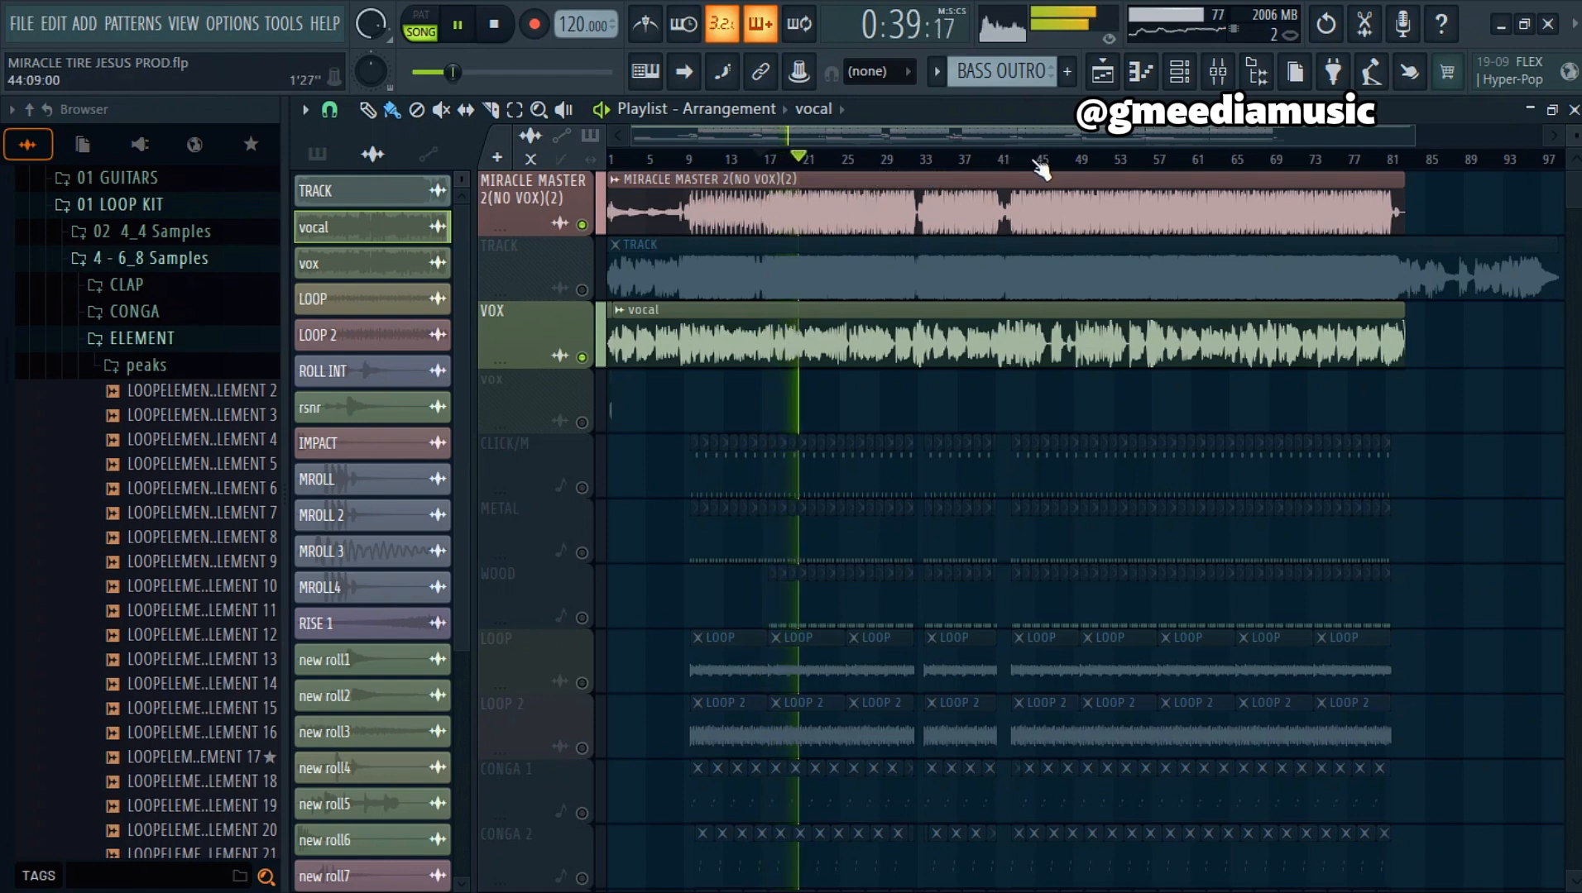
Step: Play the arrangement with vocals from about bar 38 and stop playback after the break near bar 41
{"action": "key", "text": "space"}
{"action": "left_click", "coordinate": [1002, 159]}
{"action": "left_click_drag", "start_coordinate": [1001, 159], "coordinate": [1004, 159]}
{"action": "left_click", "coordinate": [975, 159]}
{"action": "key", "text": "space"}
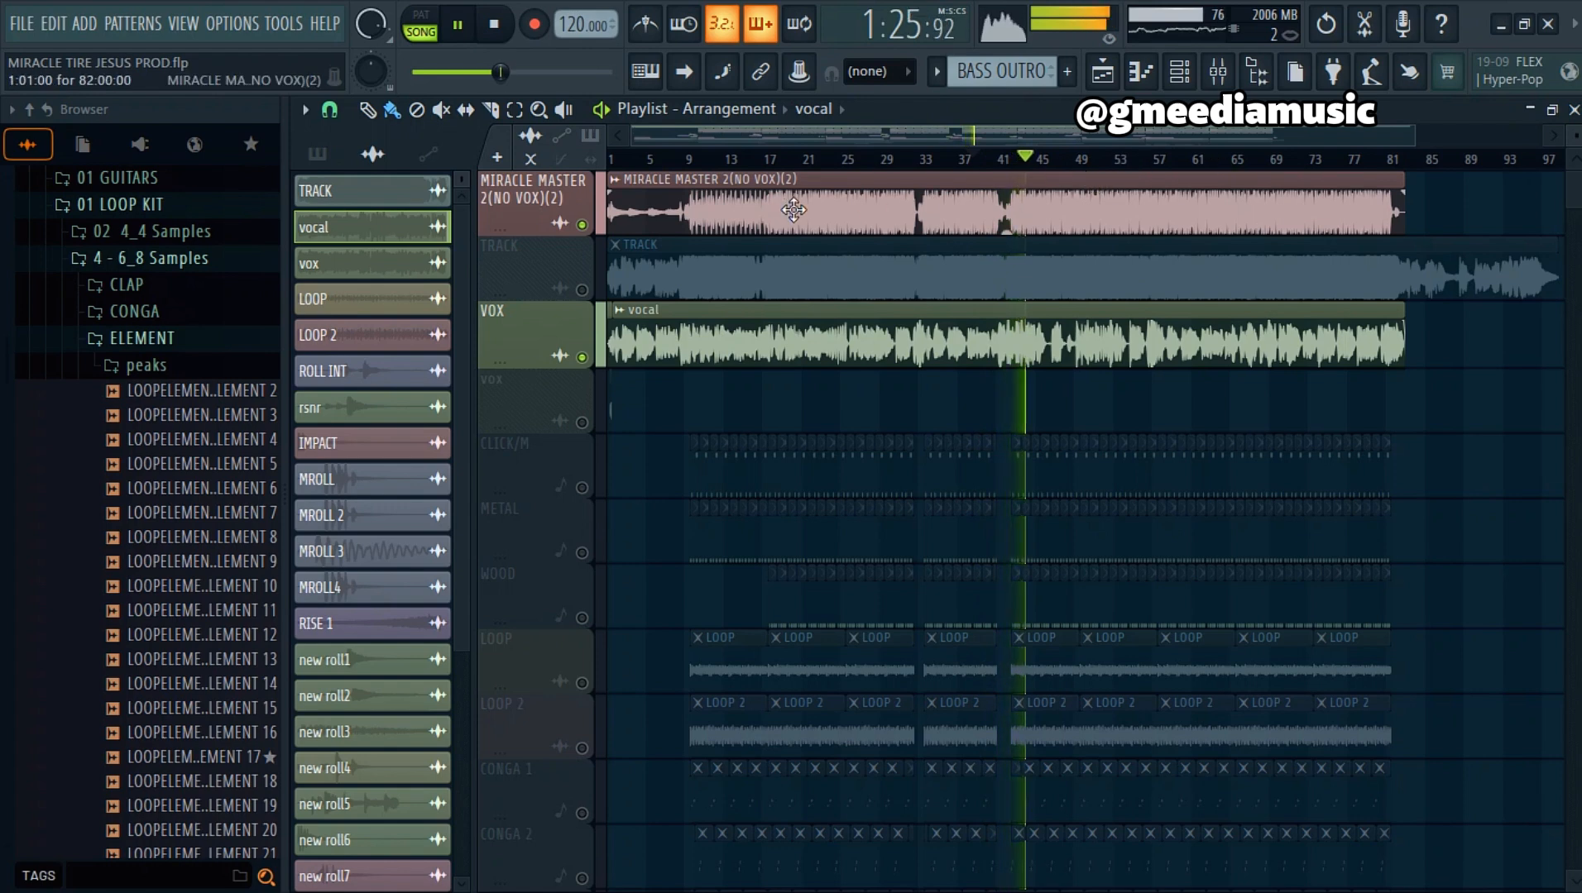
{"action": "key", "text": "space"}
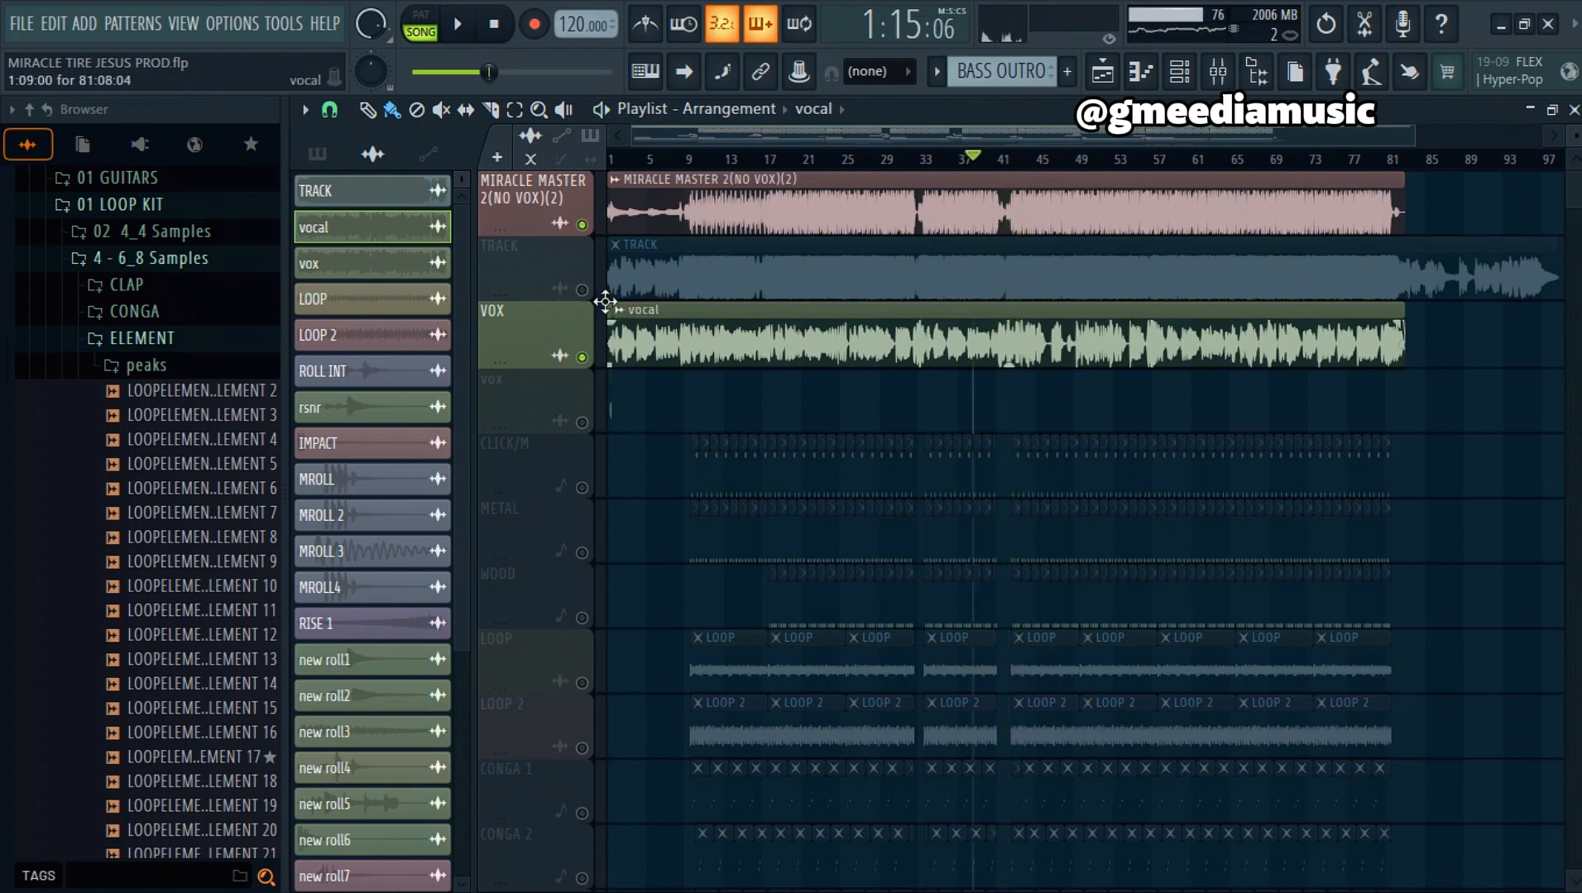
Step: Mute the MIRACLE MASTER 2(NO VOX) and VOX playlist tracks
{"action": "left_click", "coordinate": [582, 359]}
{"action": "scroll", "coordinate": [594, 369], "scroll_direction": "up", "scroll_amount": 5}
{"action": "left_click", "coordinate": [582, 358]}
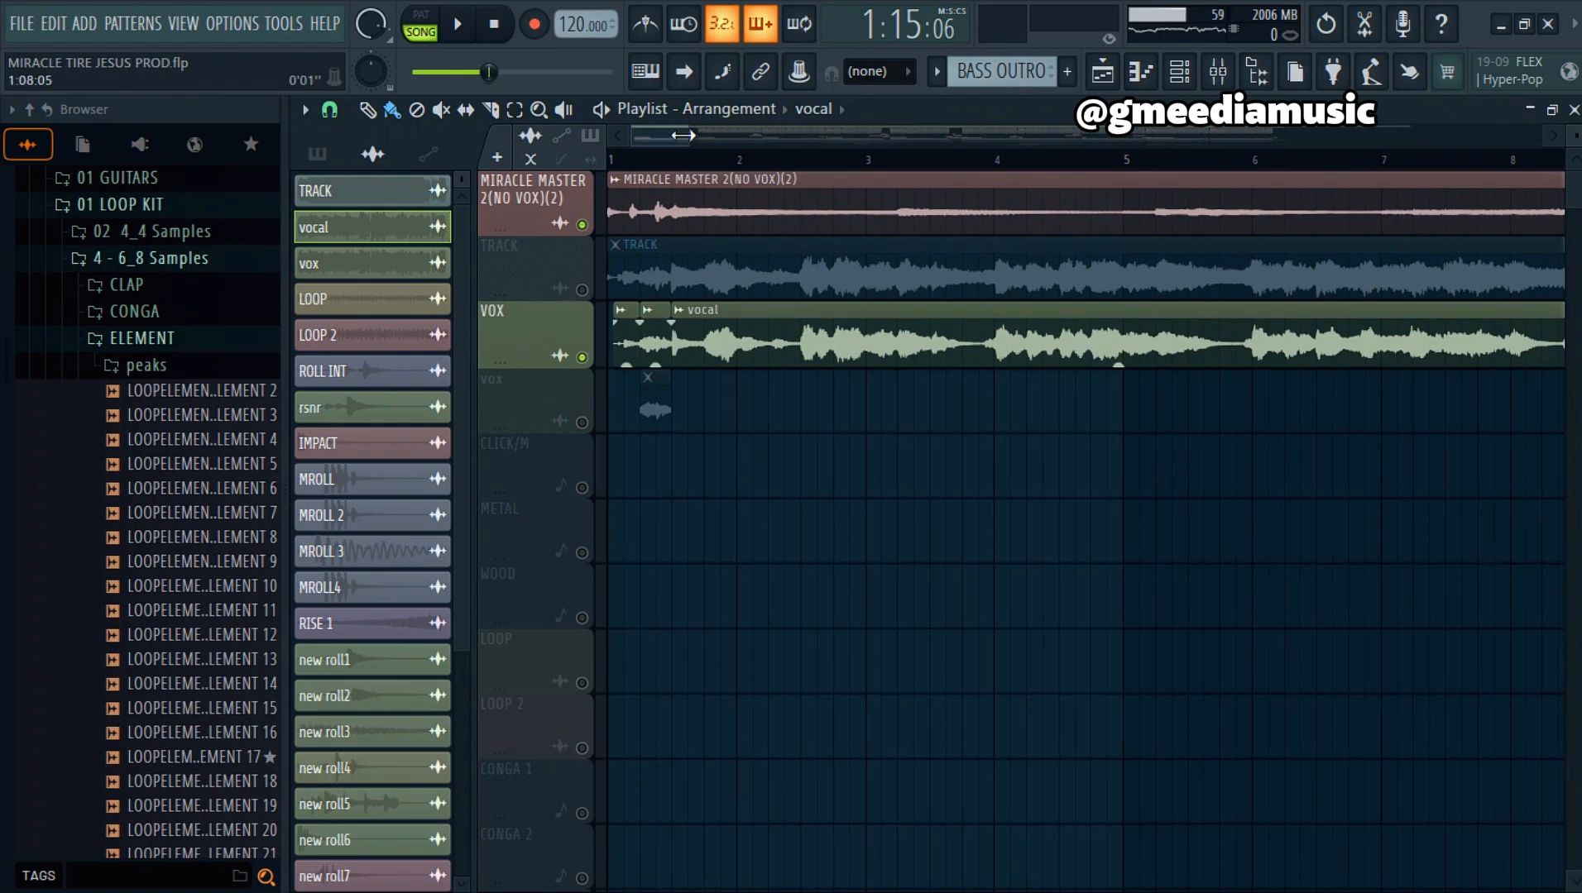
{"action": "left_click_drag", "start_coordinate": [693, 136], "coordinate": [734, 142]}
{"action": "left_click", "coordinate": [582, 226]}
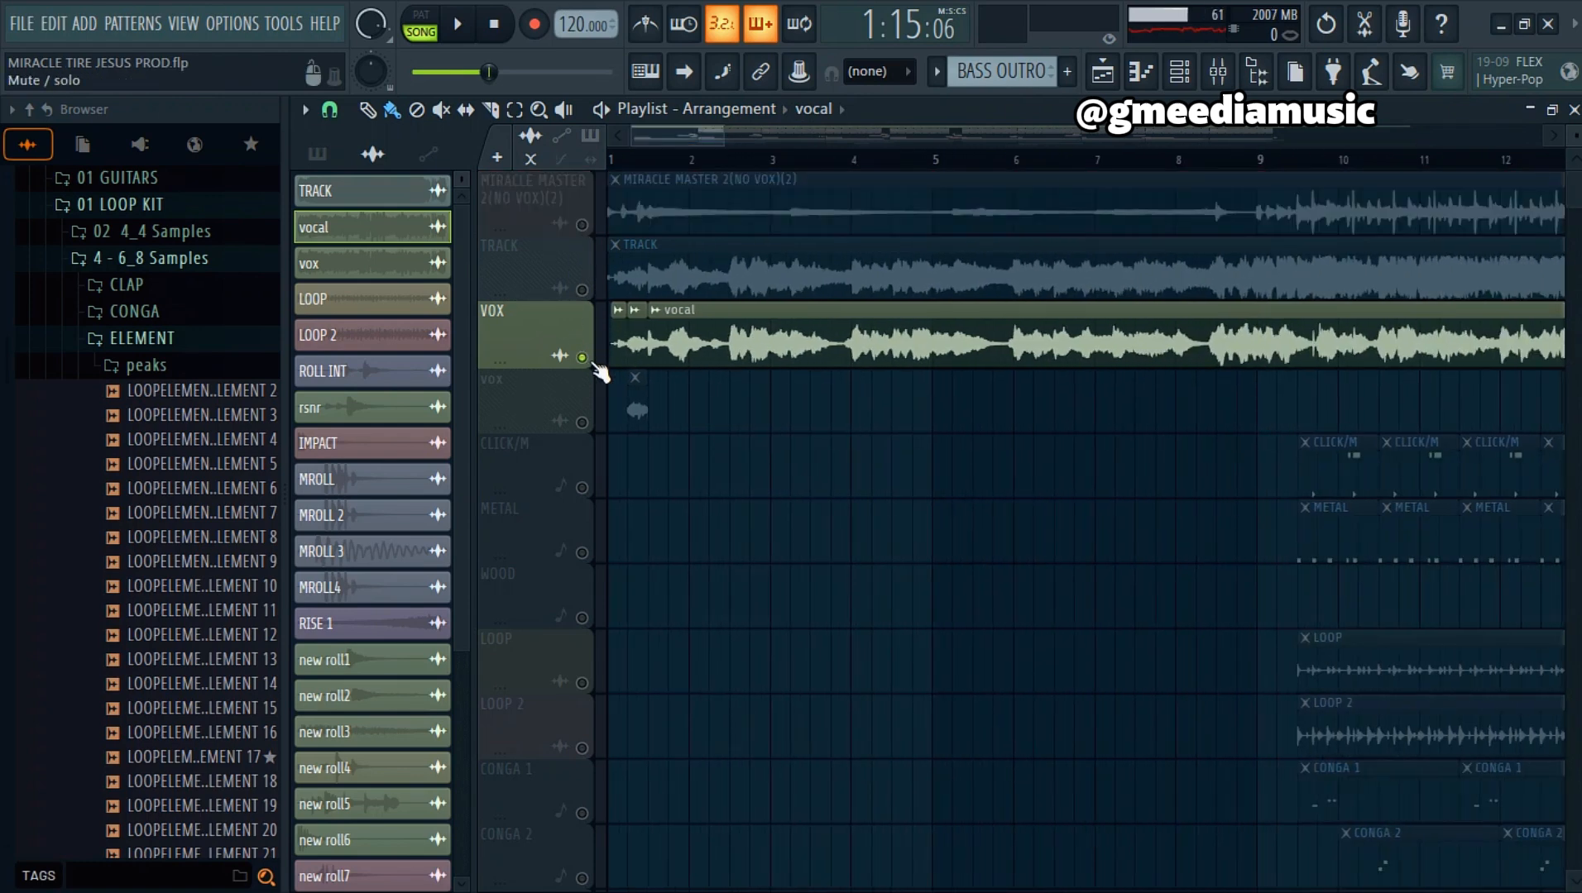
{"action": "left_click", "coordinate": [582, 357]}
Step: Unmute the vox track holding the short vocal clip and play it from the start of the arrangement
{"action": "scroll", "coordinate": [716, 159], "scroll_direction": "down", "scroll_amount": 5}
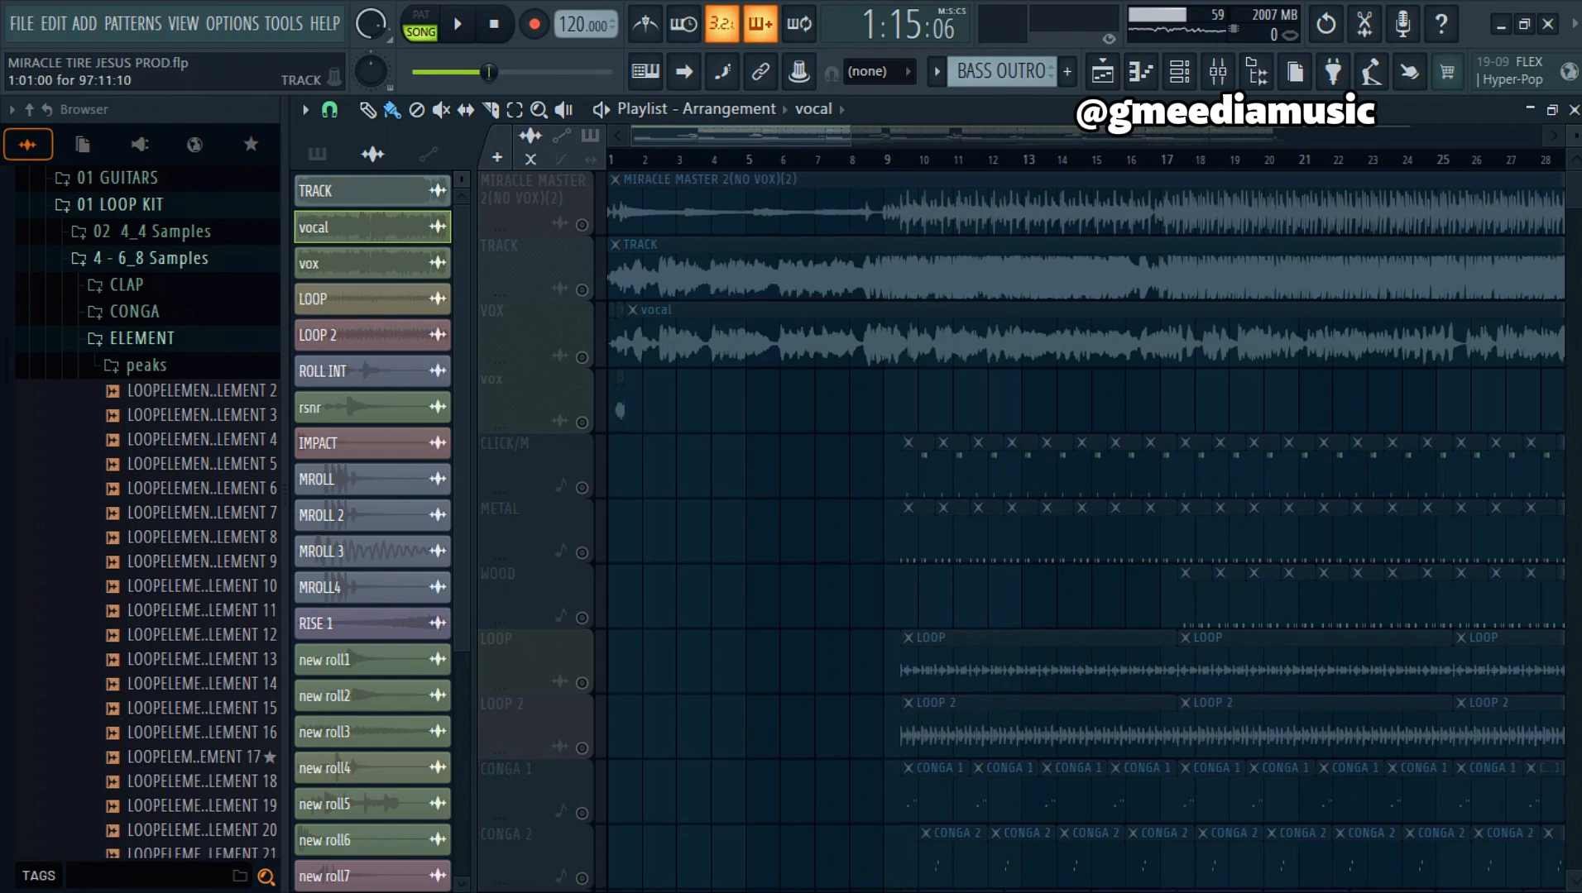
{"action": "scroll", "coordinate": [928, 280], "scroll_direction": "down", "scroll_amount": 3}
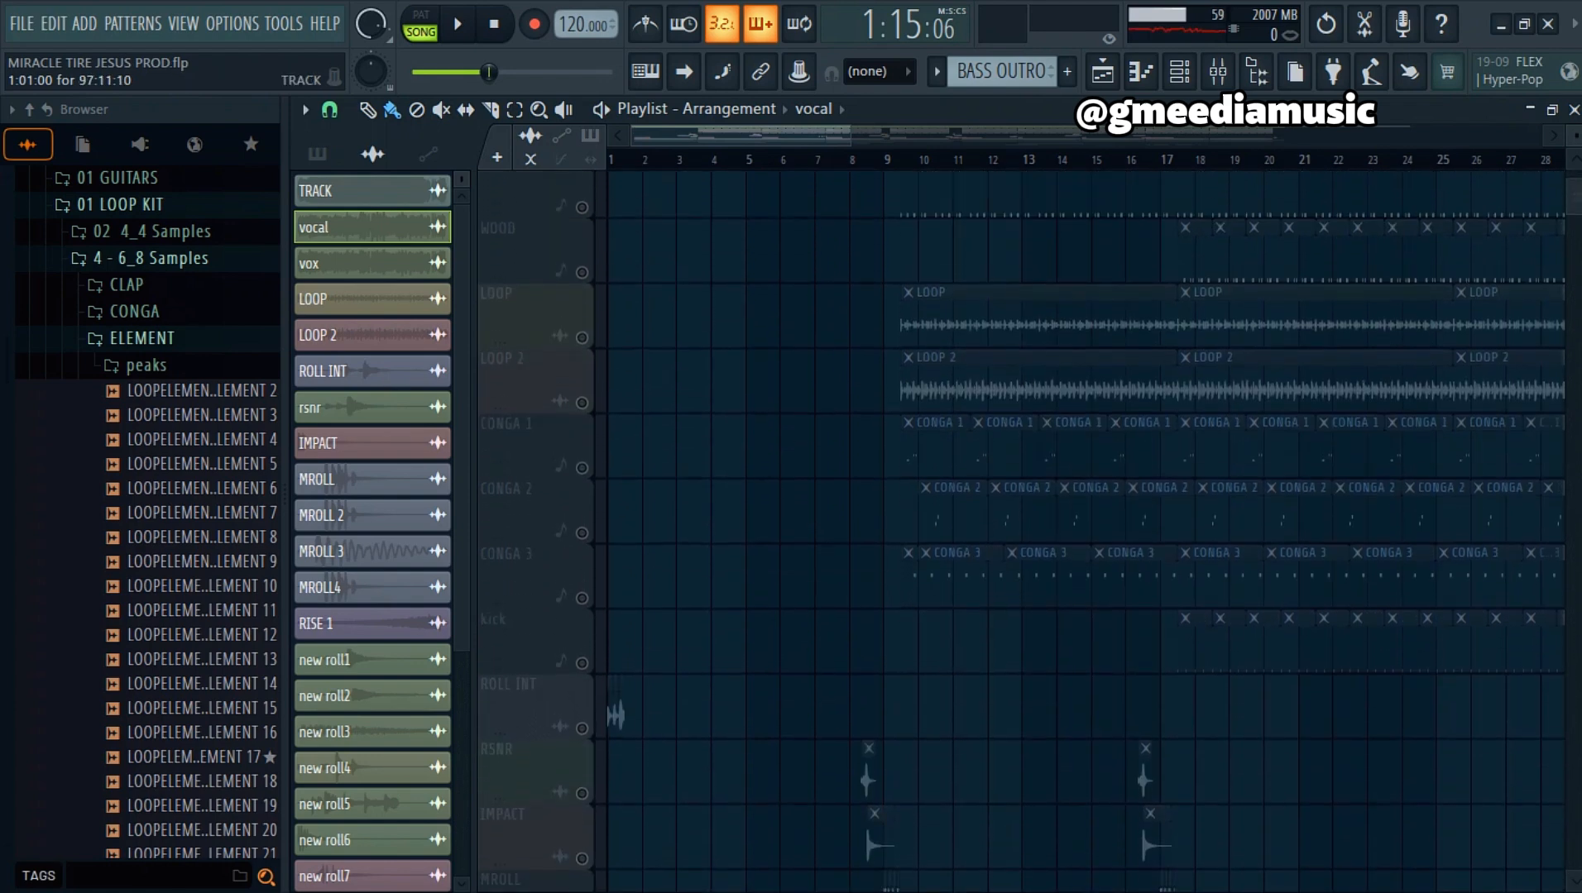
{"action": "scroll", "coordinate": [928, 279], "scroll_direction": "up", "scroll_amount": 3}
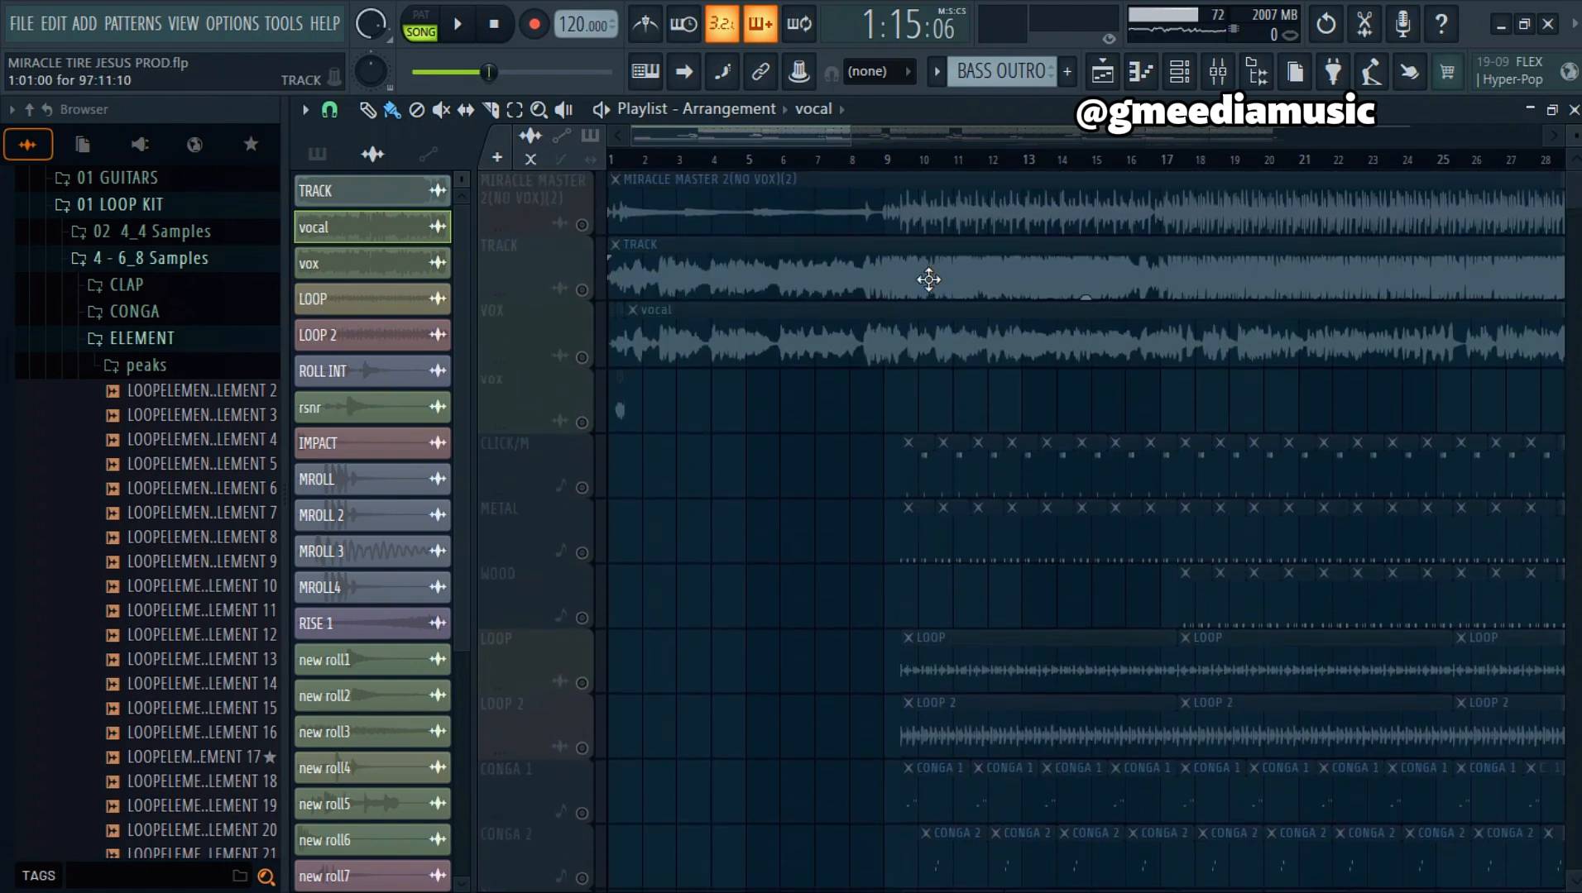
{"action": "left_click", "coordinate": [584, 424]}
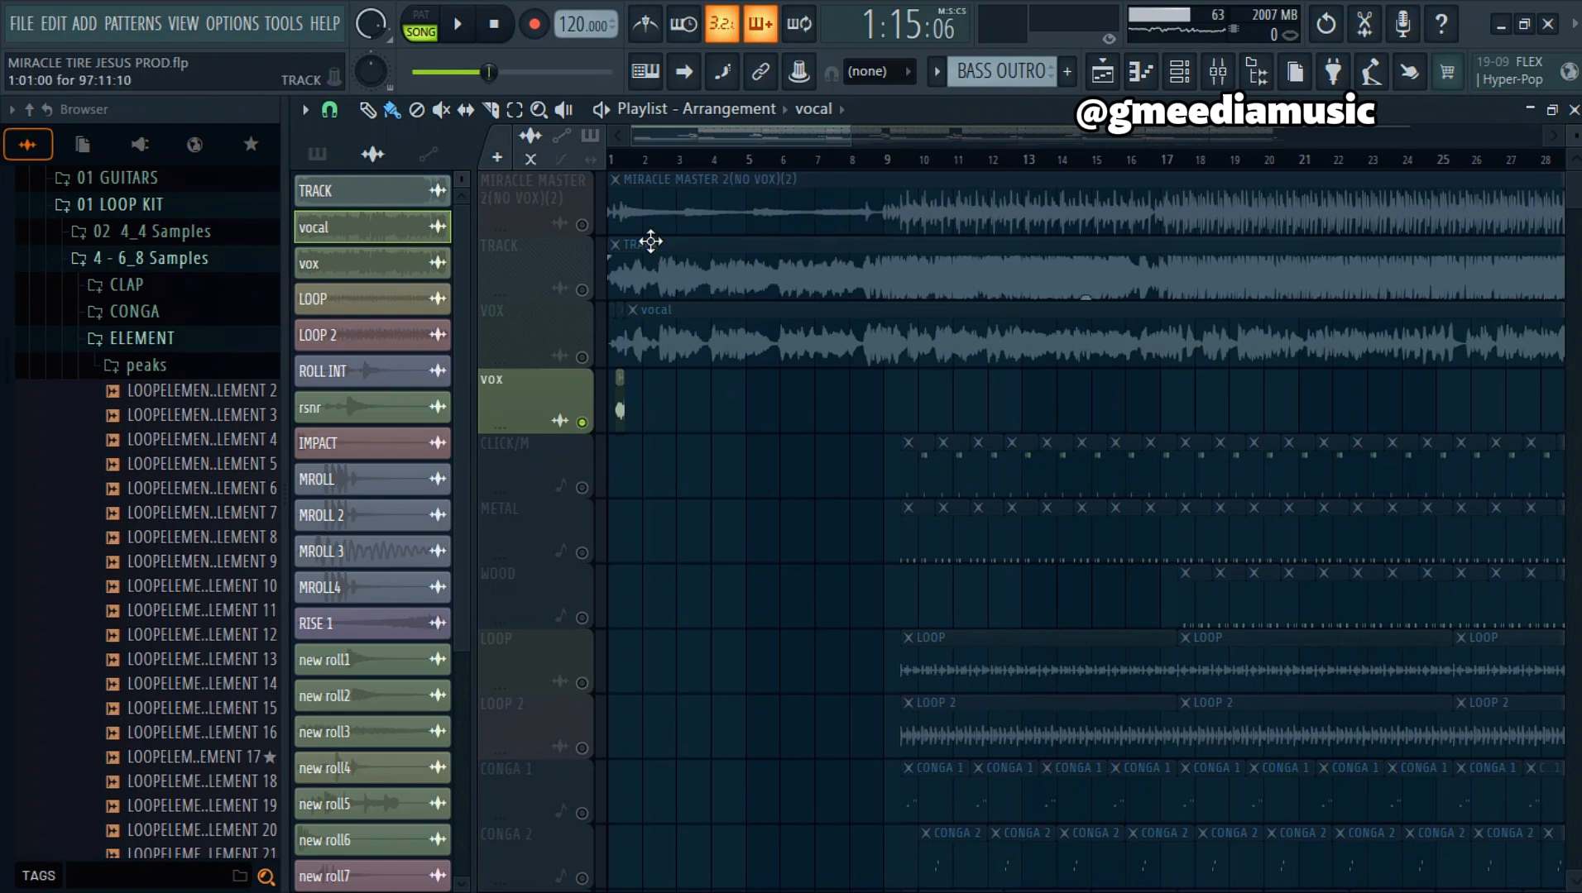
{"action": "scroll", "coordinate": [622, 166], "scroll_direction": "up", "scroll_amount": 4}
{"action": "left_click", "coordinate": [621, 165]}
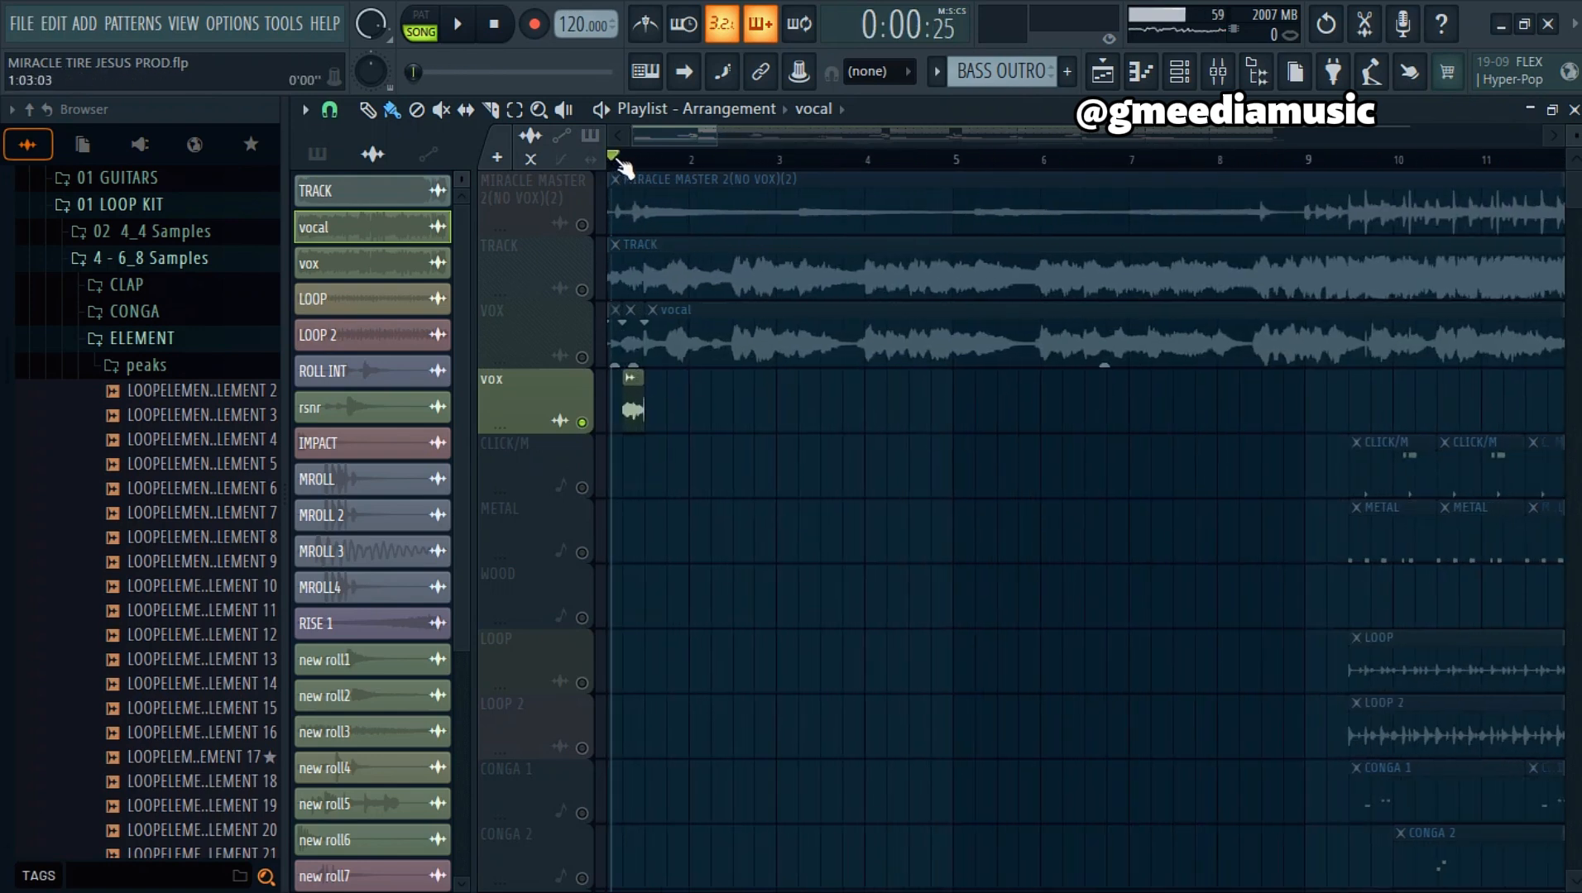
{"action": "key", "text": "space"}
{"action": "key", "text": "space"}
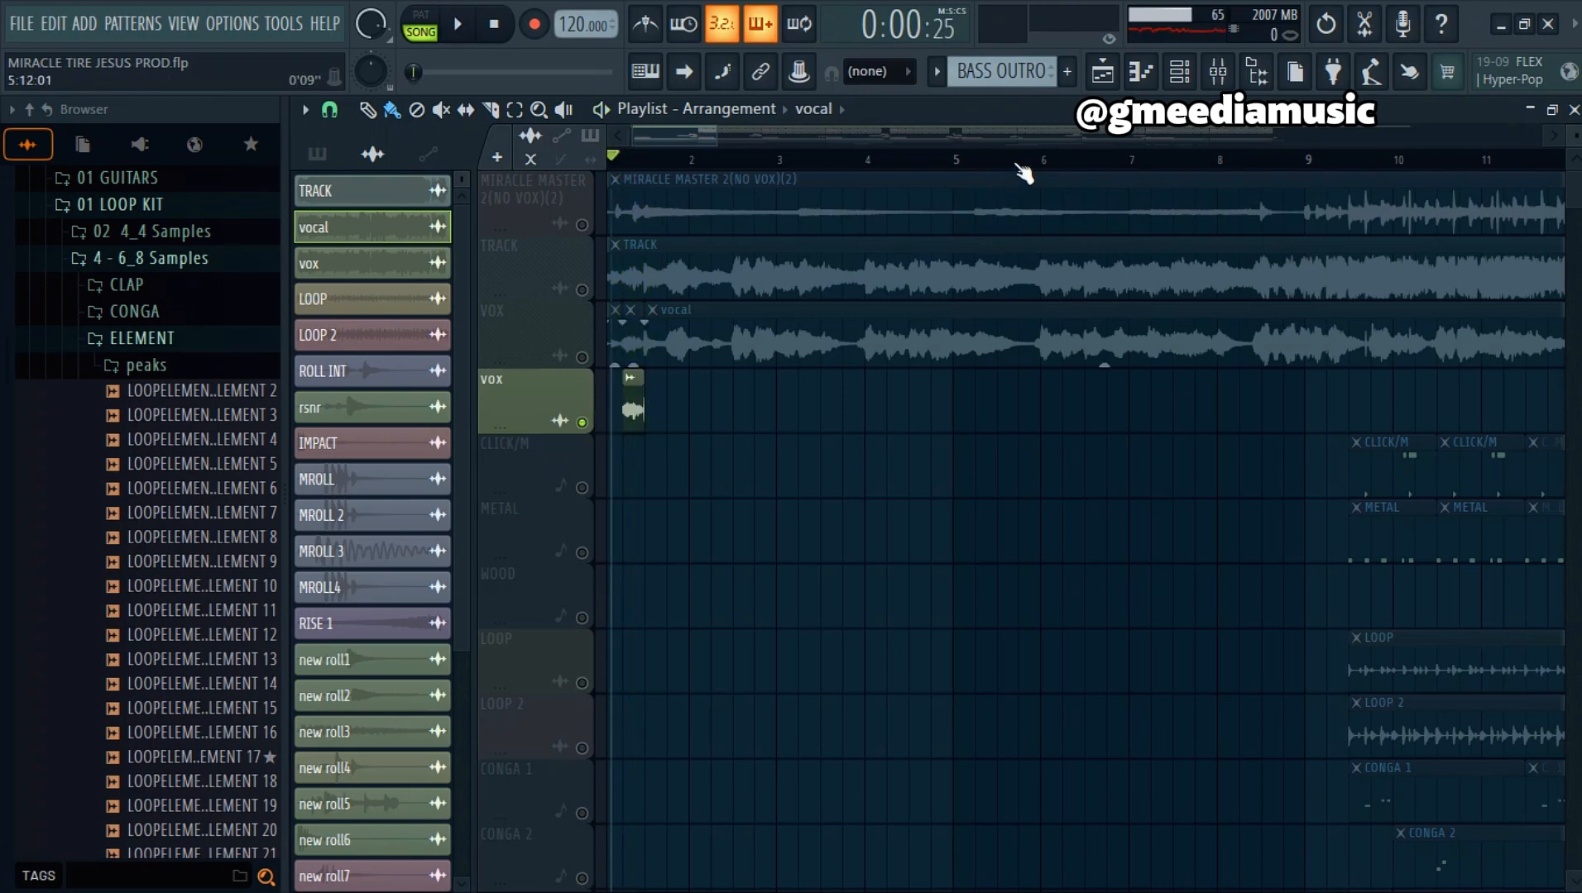
Step: Solo the CLICK/M track and bring the start of its clips, just after bar 9, into close view
{"action": "scroll", "coordinate": [1027, 166], "scroll_direction": "down", "scroll_amount": 3}
{"action": "scroll", "coordinate": [1509, 177], "scroll_direction": "down", "scroll_amount": 5}
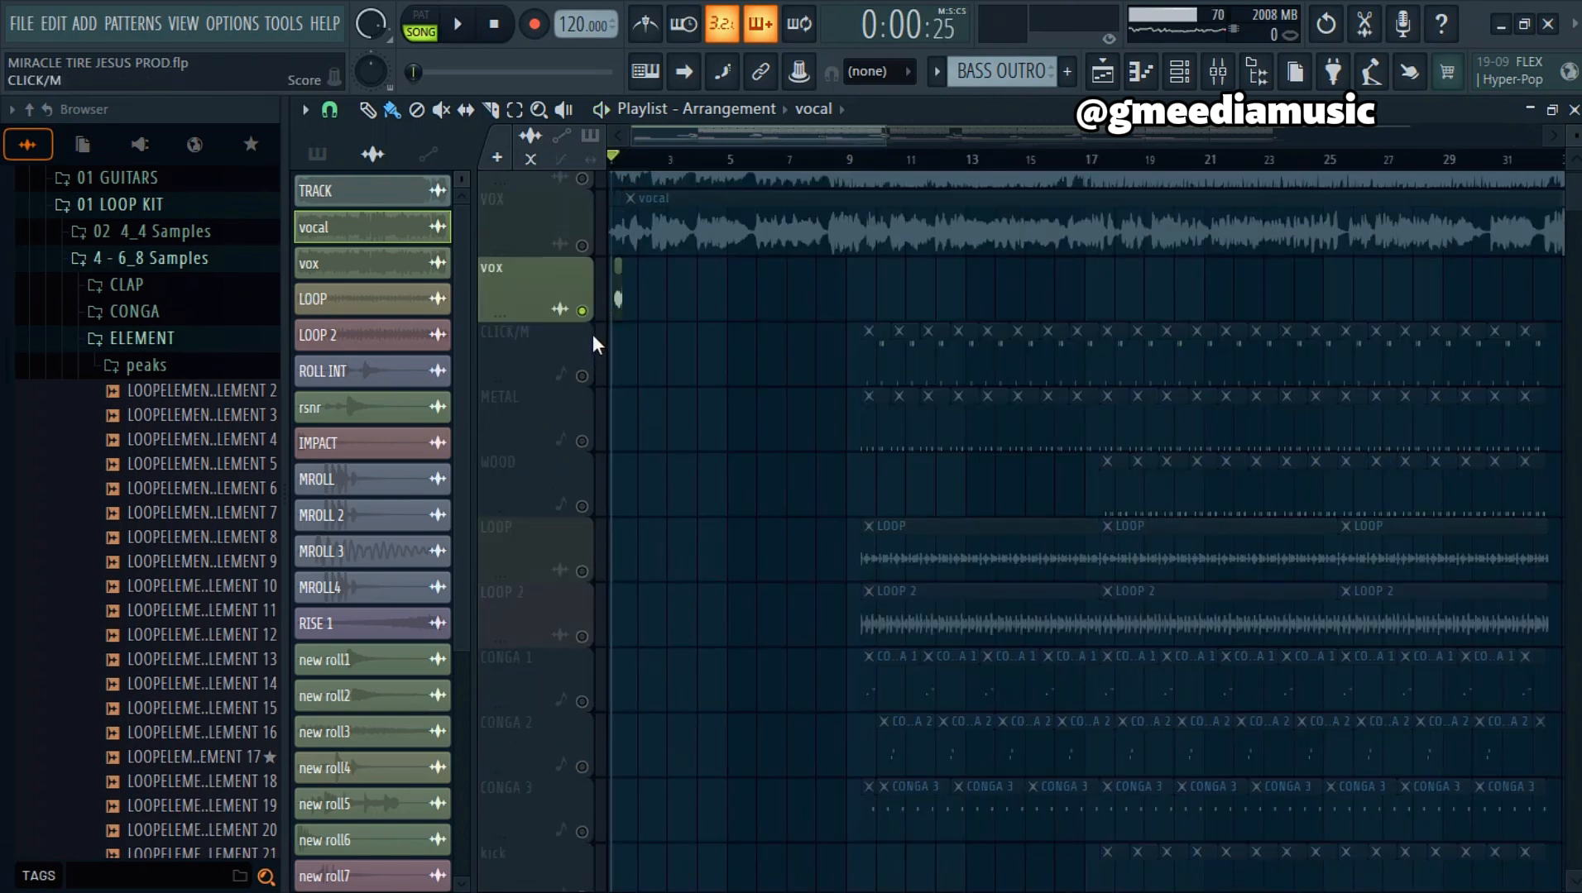
{"action": "left_click", "coordinate": [583, 377]}
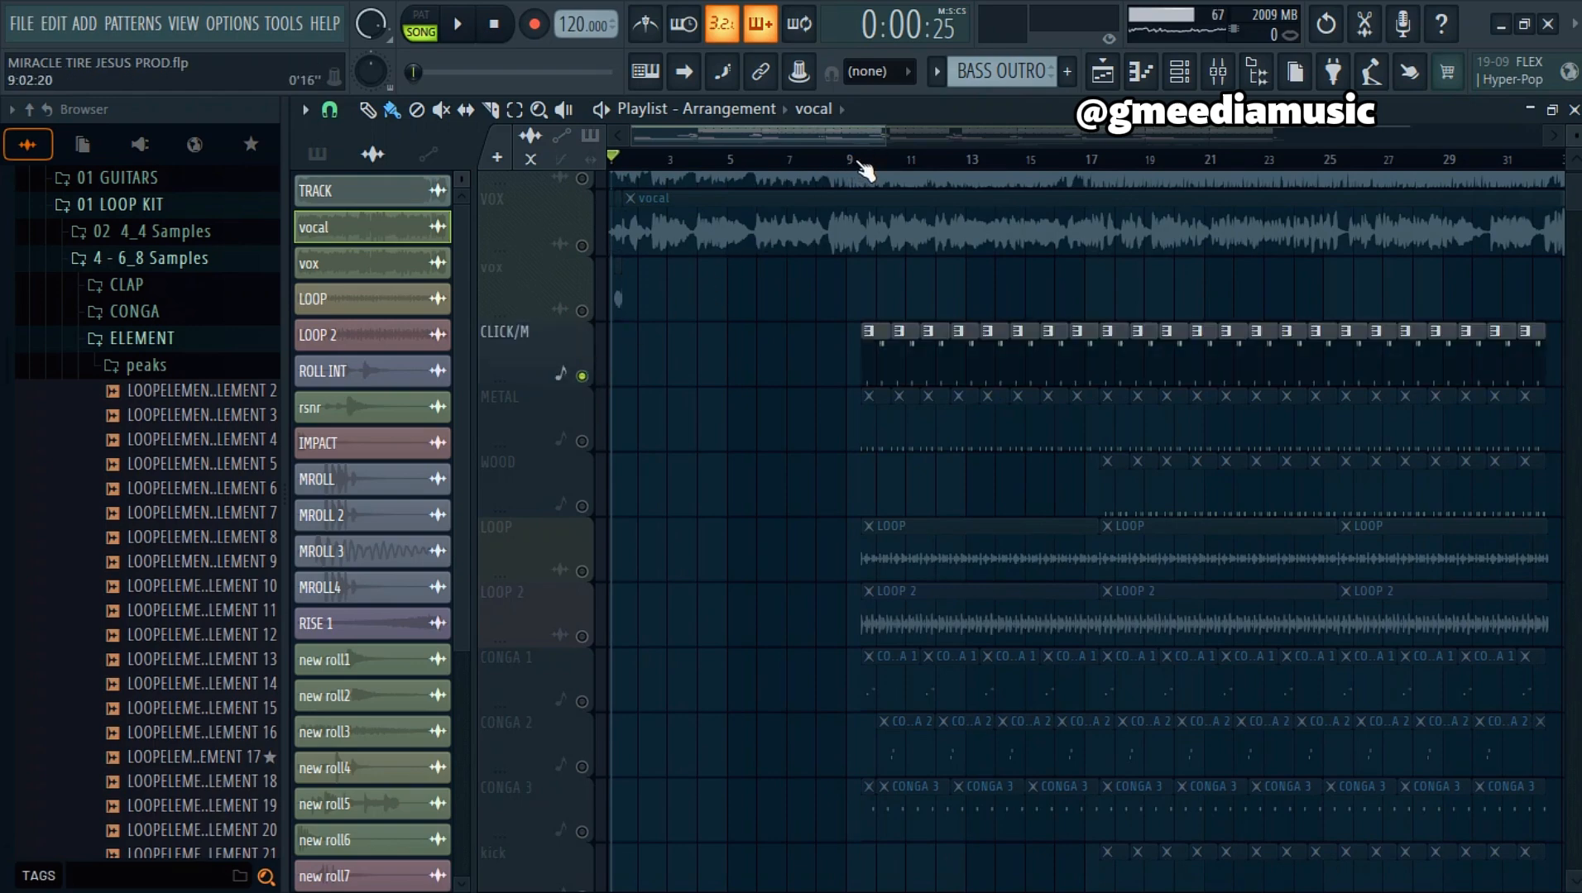
{"action": "scroll", "coordinate": [860, 170], "scroll_direction": "up", "scroll_amount": 3}
{"action": "scroll", "coordinate": [866, 165], "scroll_direction": "up", "scroll_amount": 2}
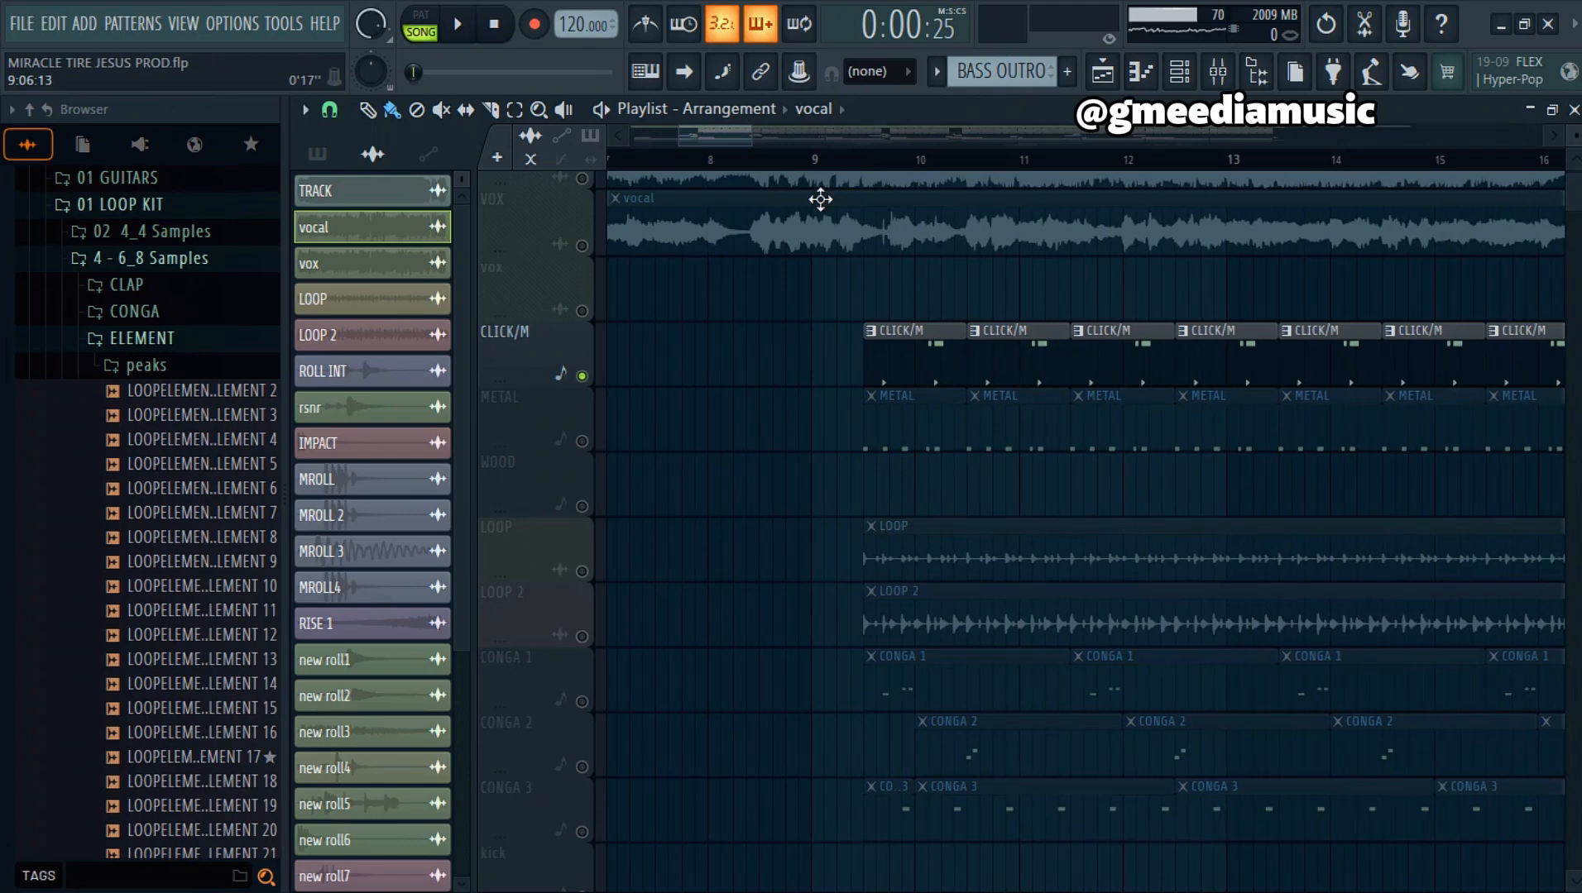
Step: Display the CLICK/M pattern's channels and play the CLICK channel on its own
{"action": "key", "text": "F6"}
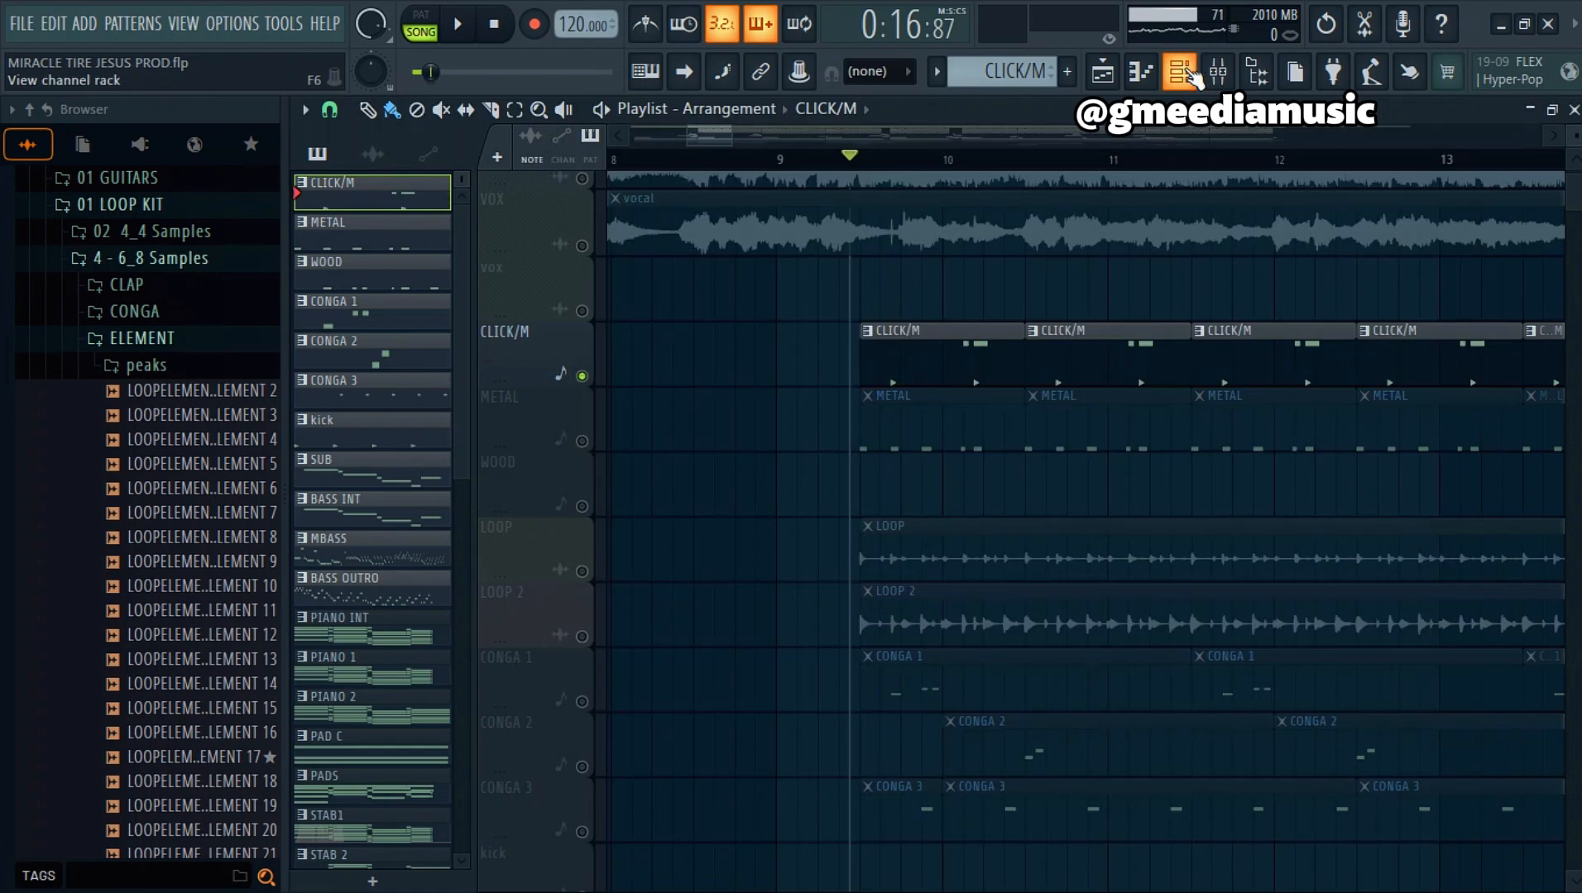
{"action": "key", "text": "F6"}
{"action": "key", "text": "space"}
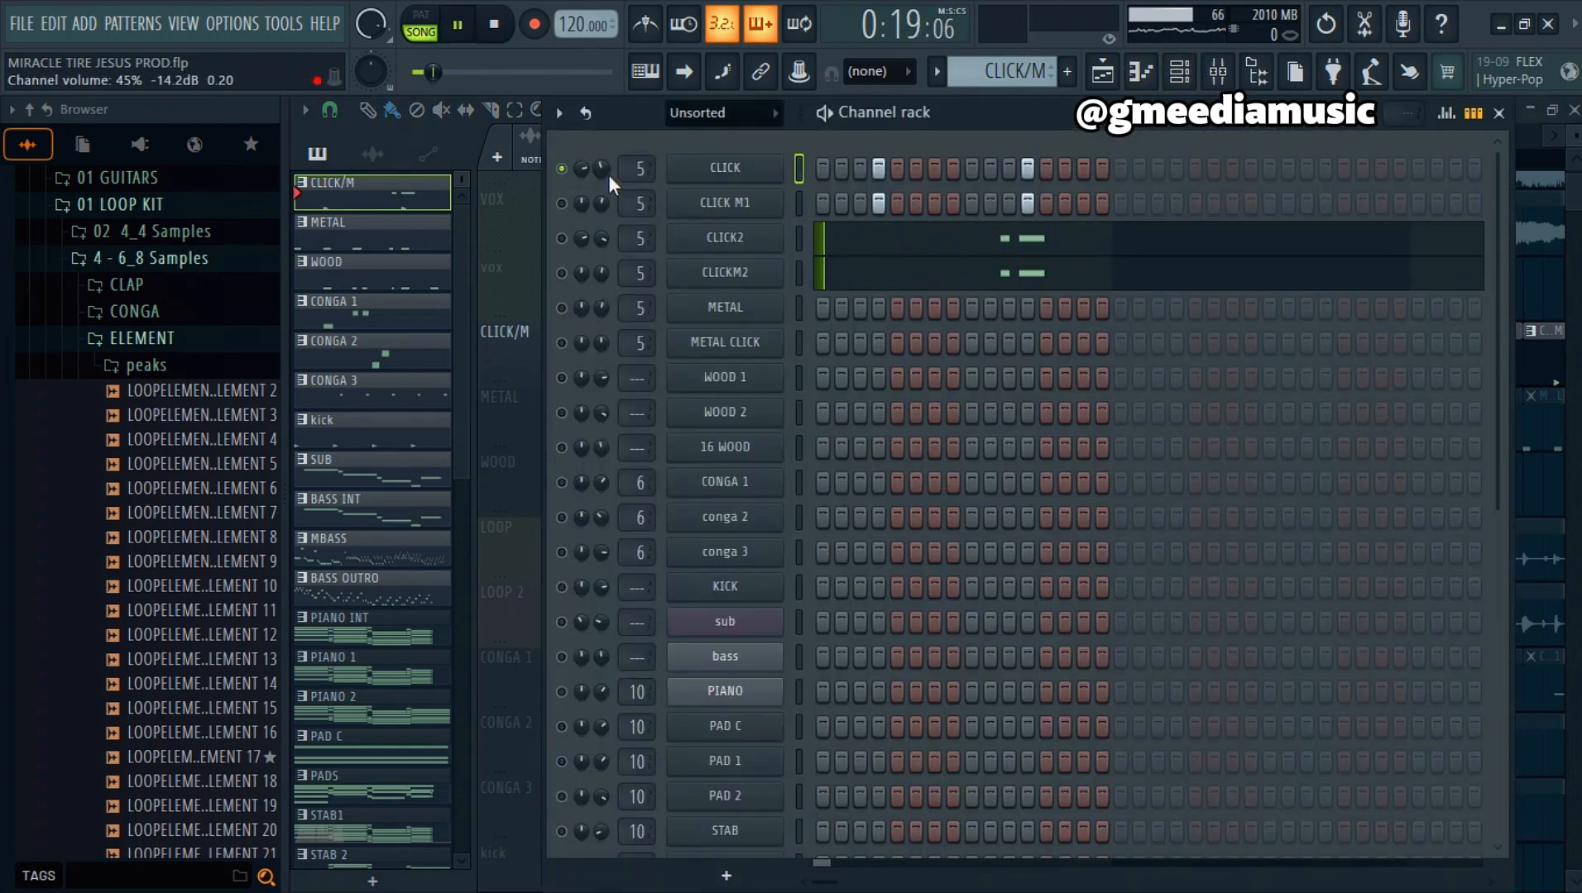
{"action": "key", "text": "space"}
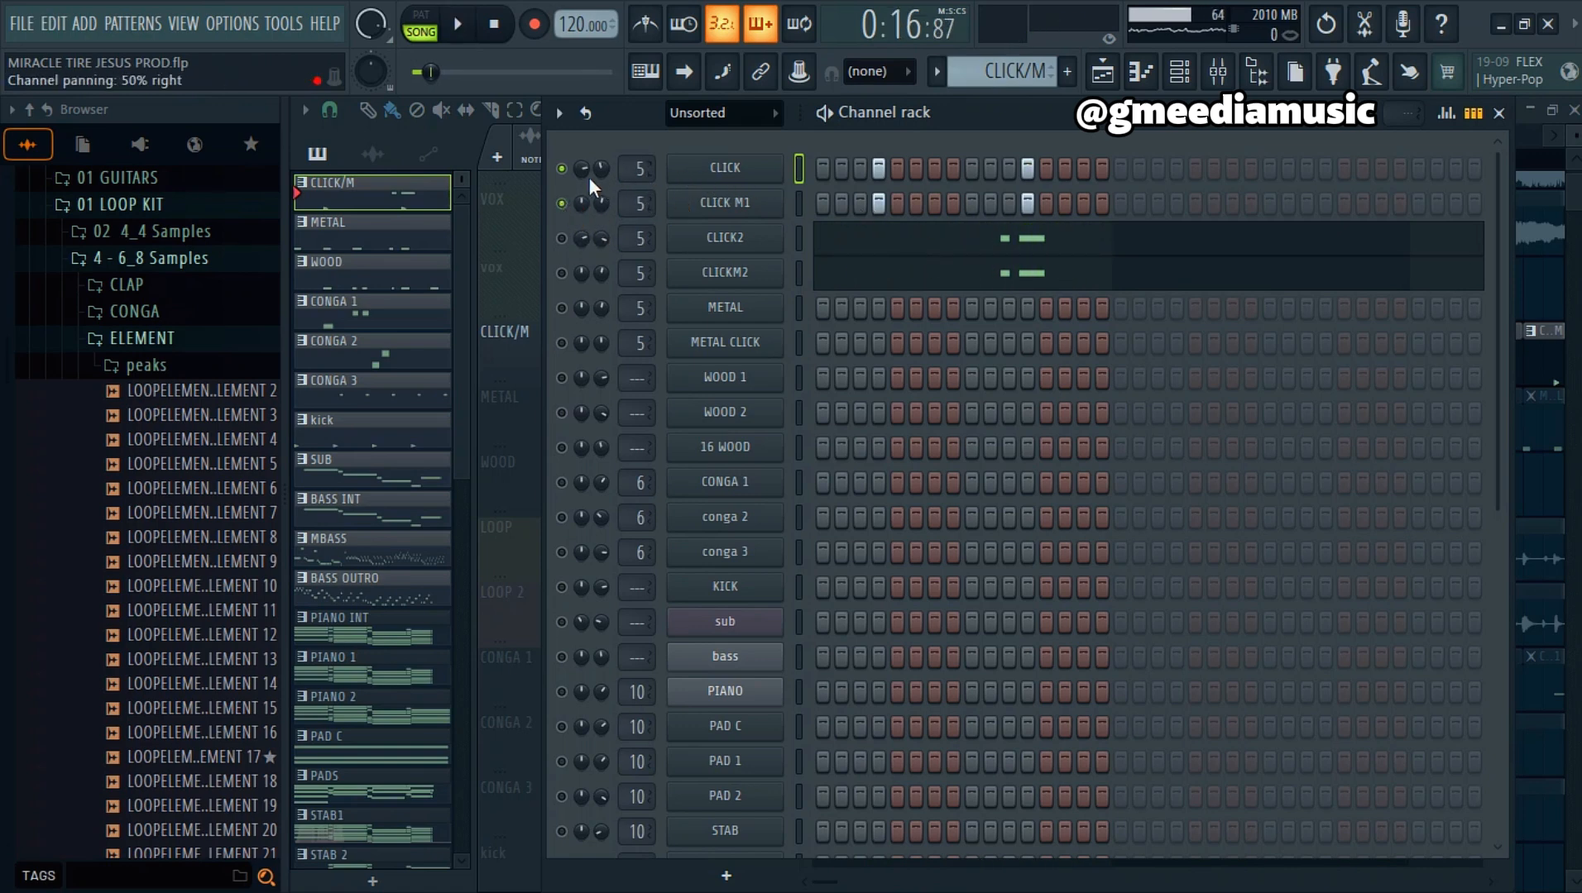
Step: Play the CLICK/M pattern repeatedly, adding the CLICK M1, CLICK2 and CLICKM2 channels one at a time
{"action": "key", "text": "space"}
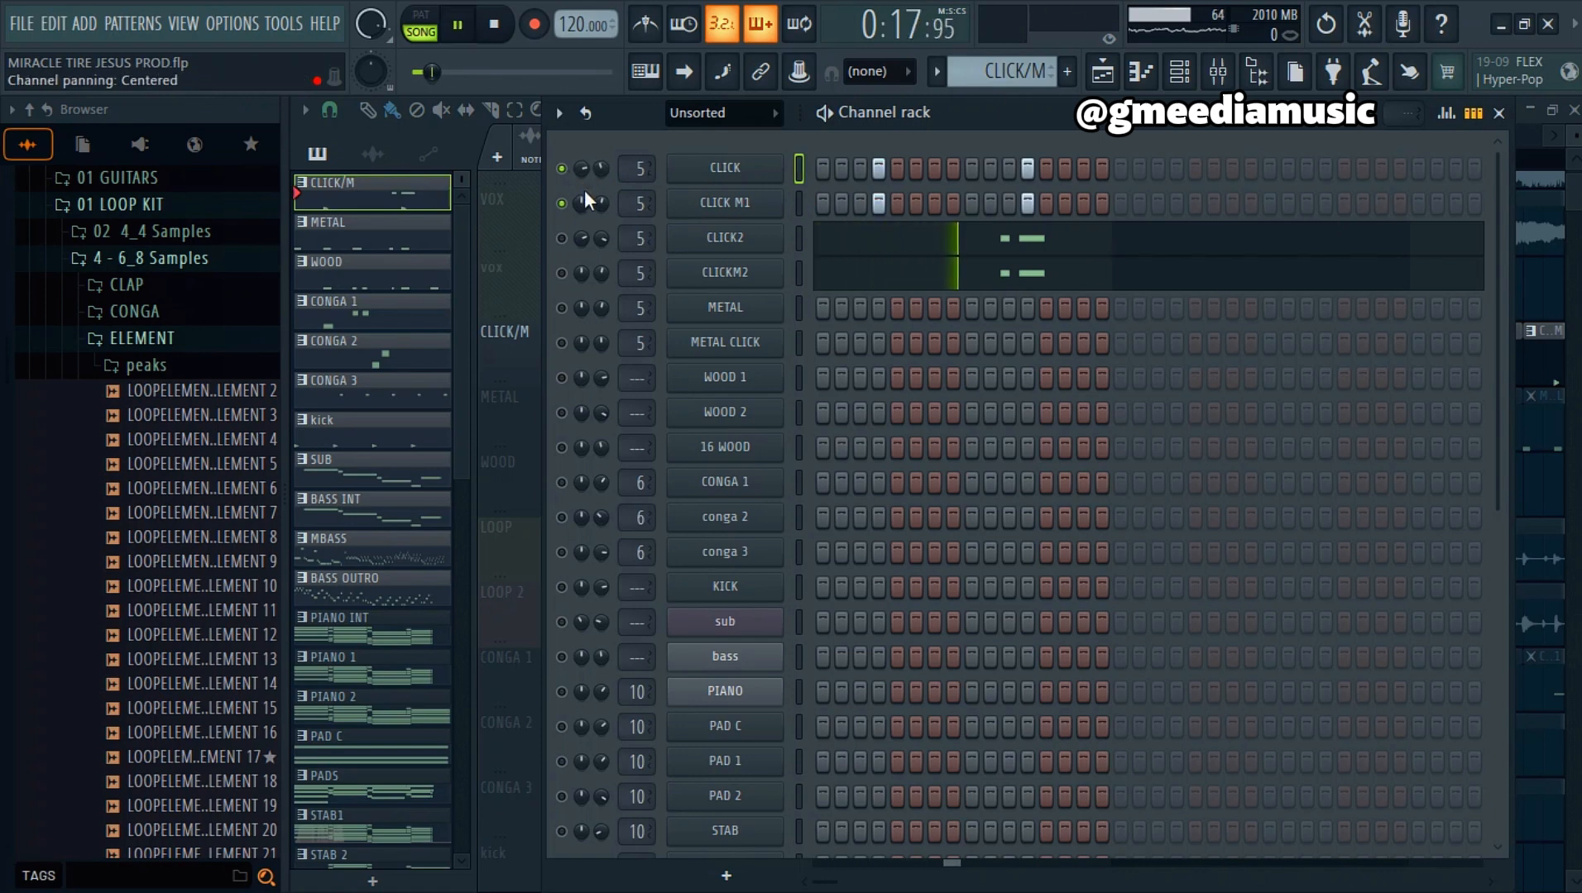
{"action": "key", "text": "space"}
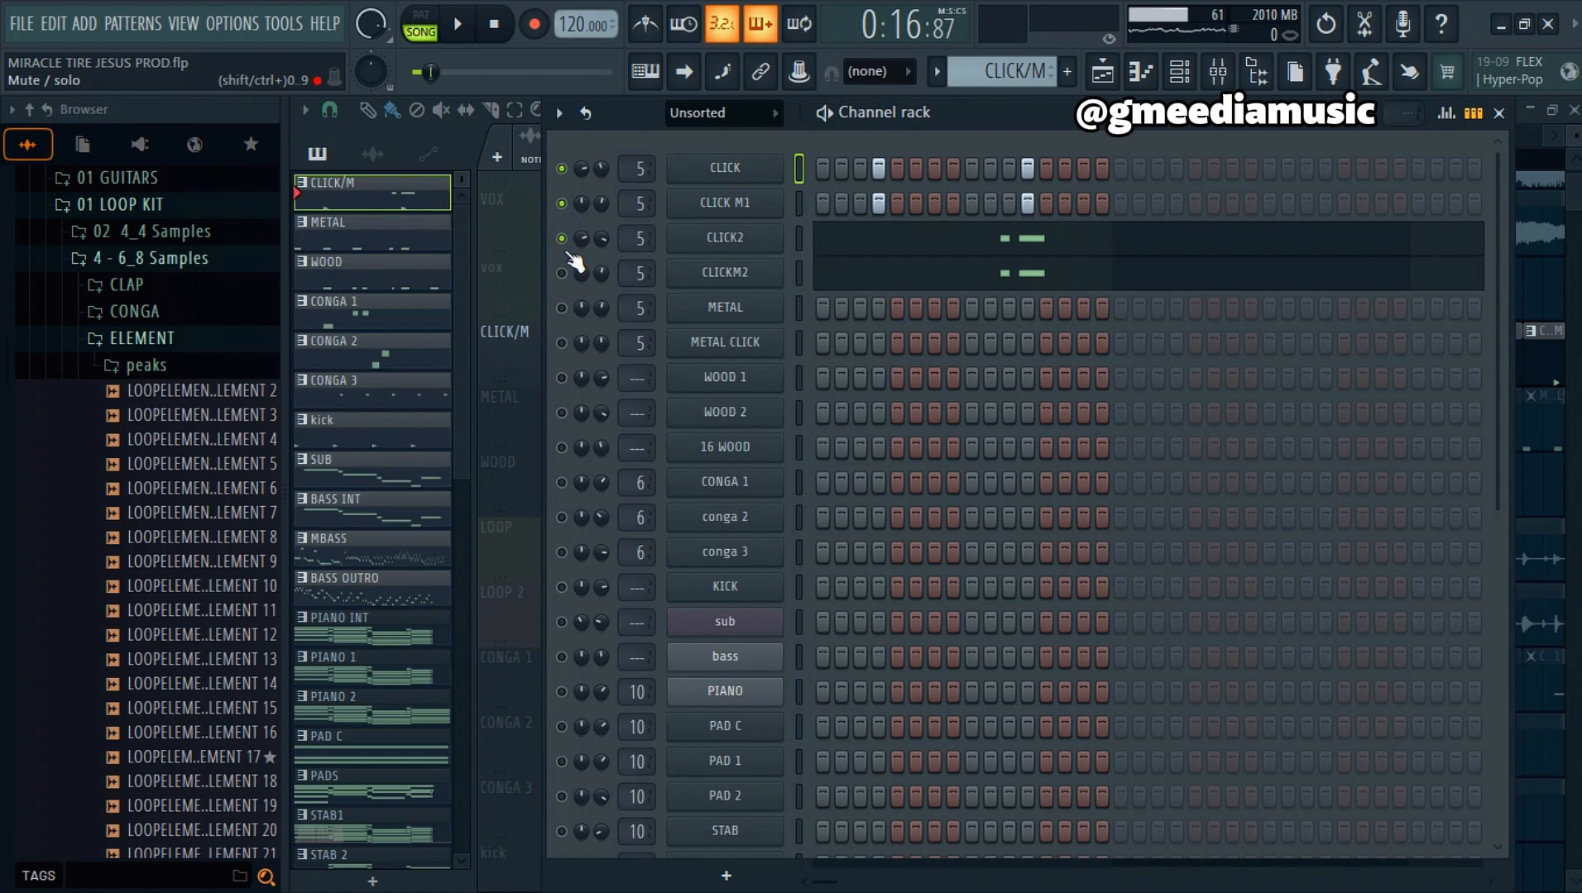
{"action": "key", "text": "space"}
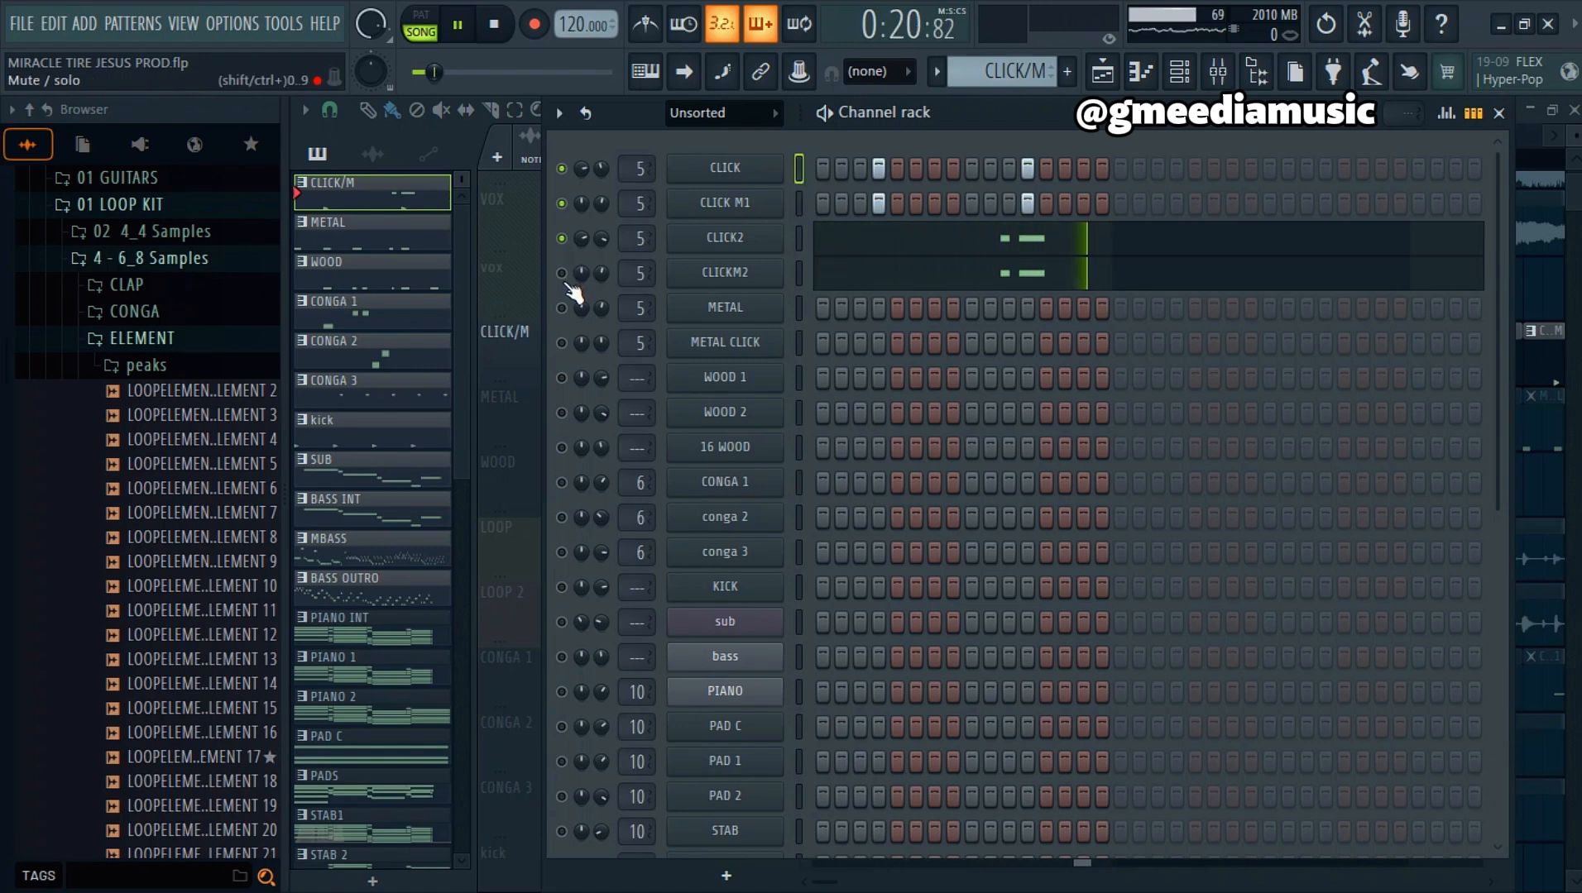
{"action": "key", "text": "space"}
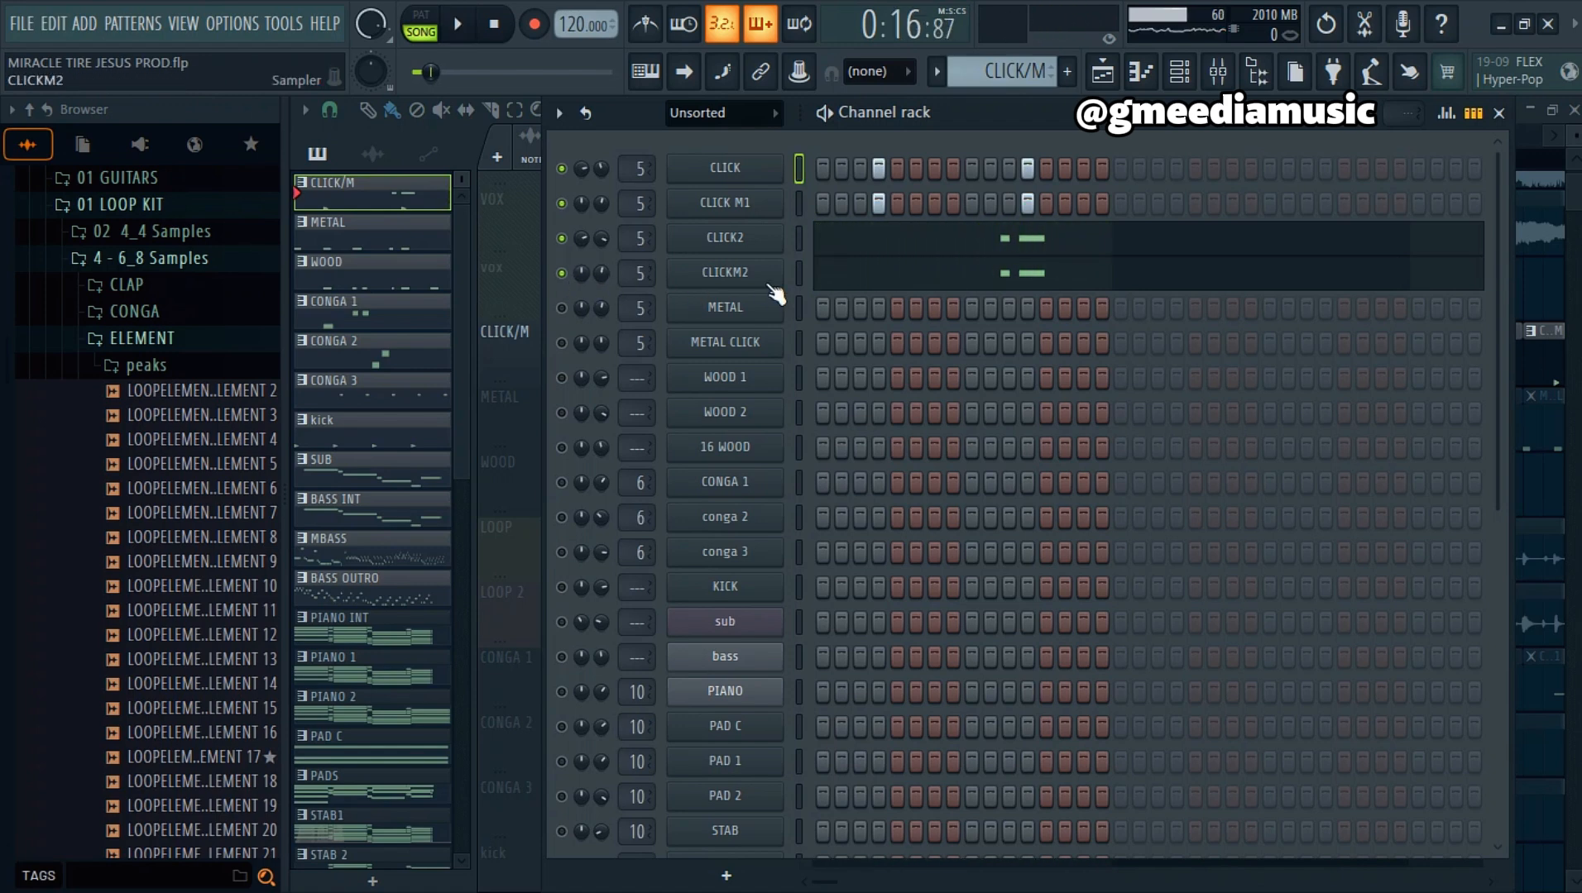
{"action": "key", "text": "space"}
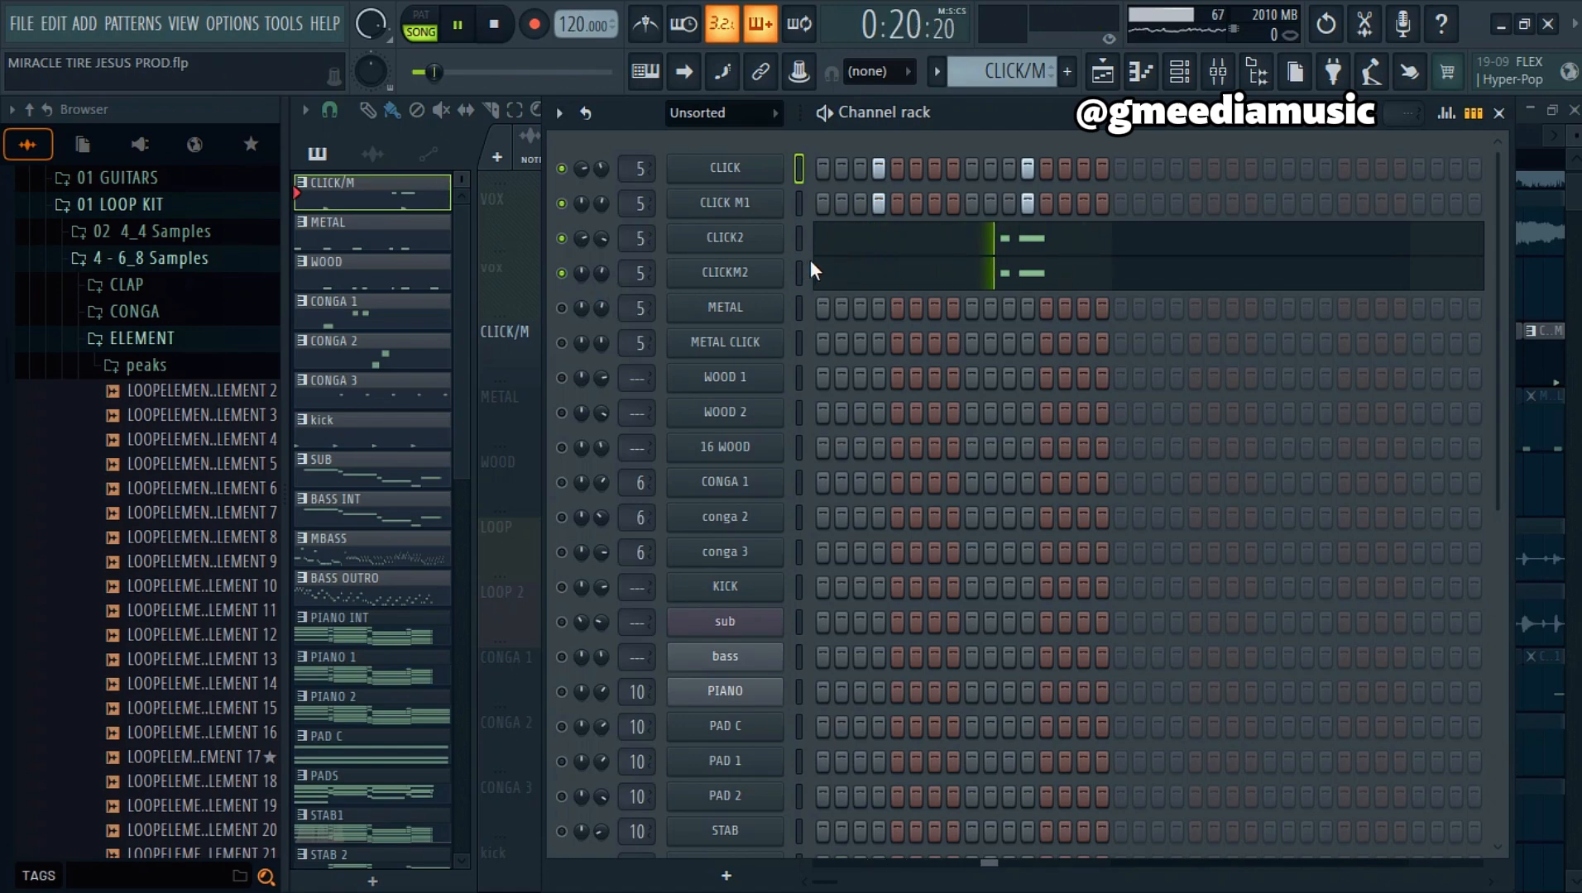
{"action": "key", "text": "space"}
Step: Select the METAL pattern, display its channels and play the METAL channel on its own
{"action": "left_click", "coordinate": [373, 231]}
{"action": "left_click", "coordinate": [1180, 71]}
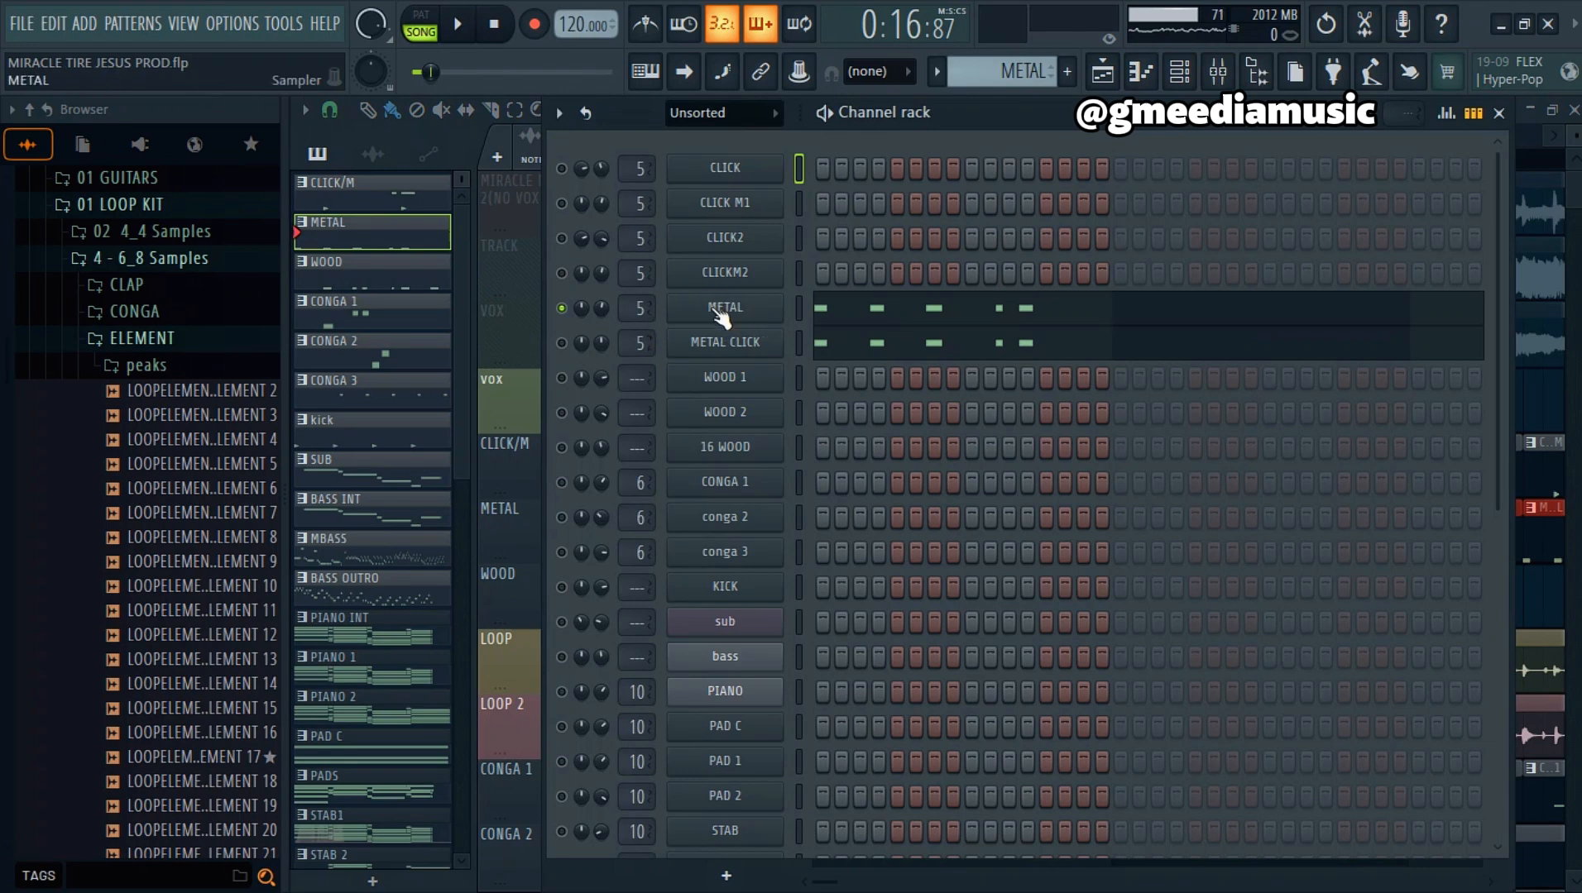
{"action": "key", "text": "space"}
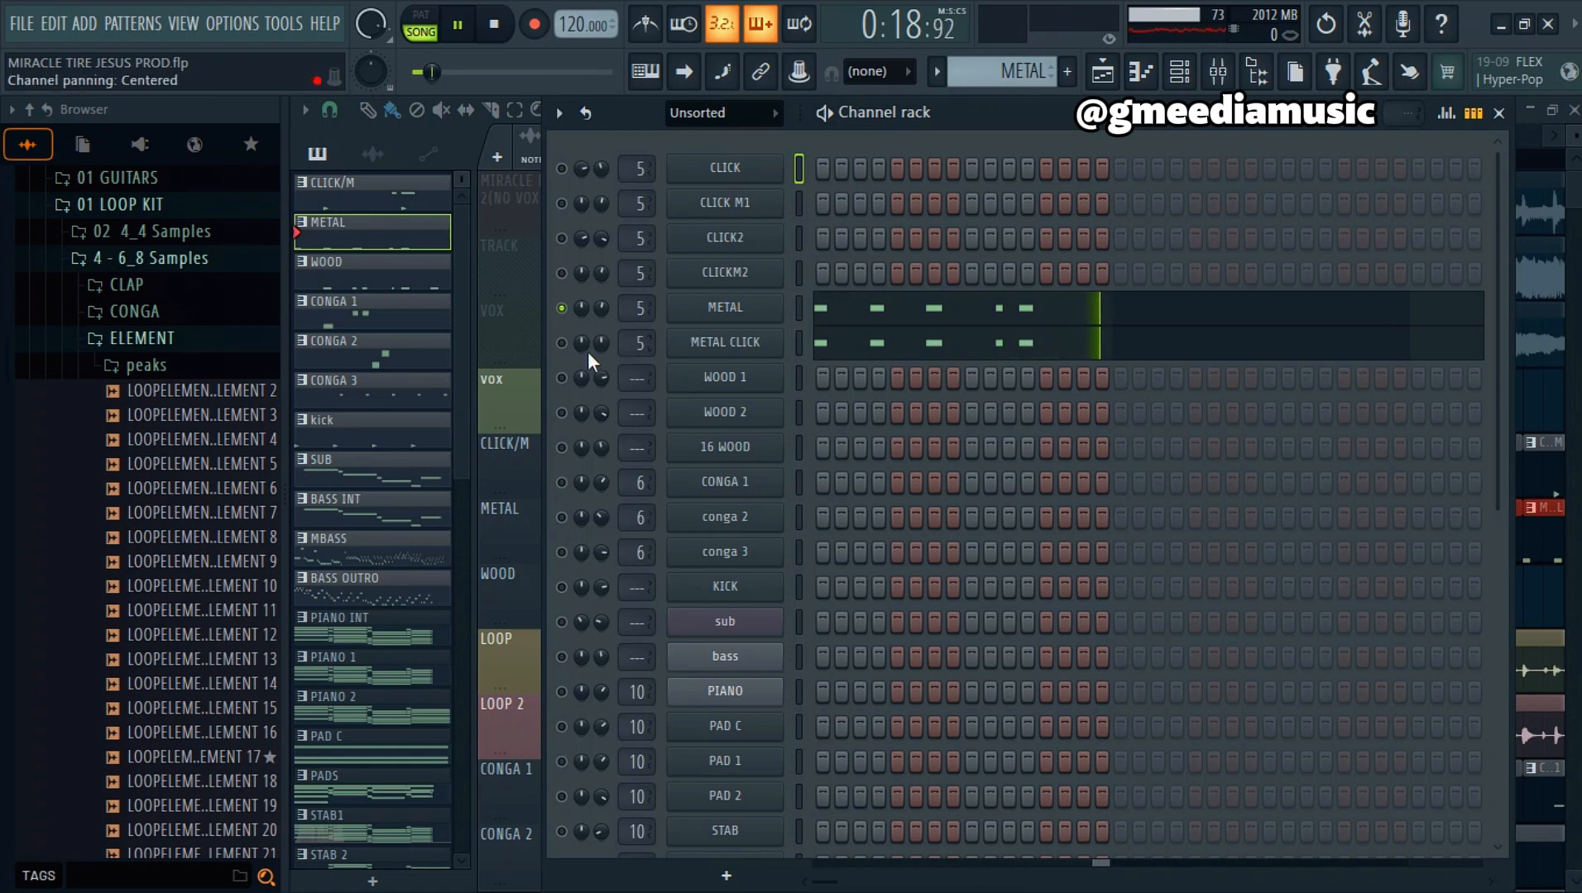
{"action": "key", "text": "space"}
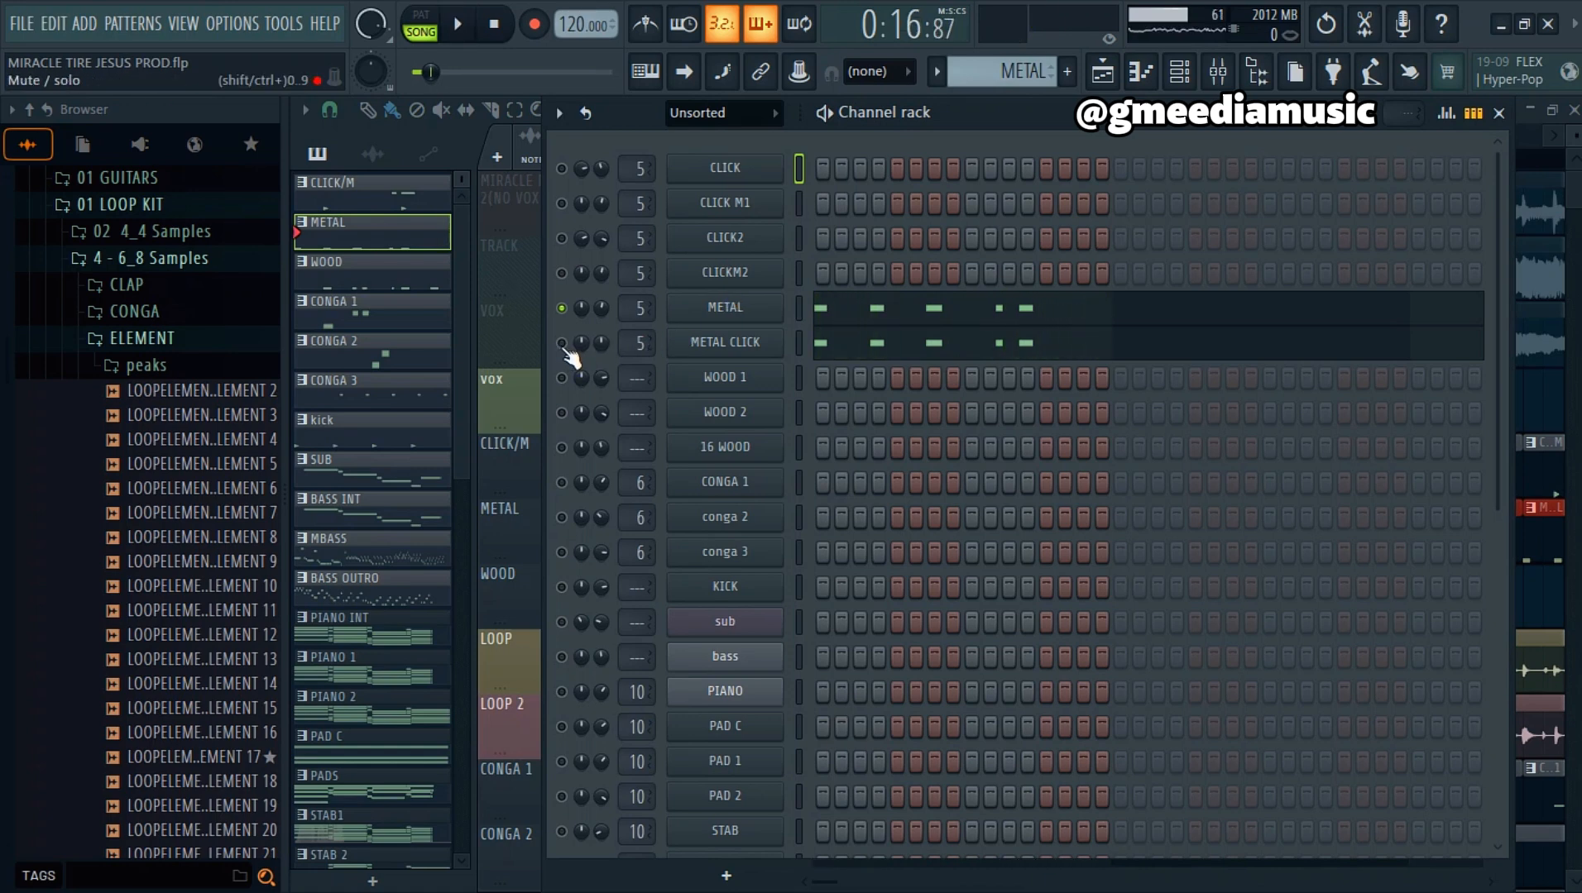
Step: Mute the METAL channel, play METAL CLICK alone, and view and close METAL CLICK's sampler settings
{"action": "left_click", "coordinate": [562, 308]}
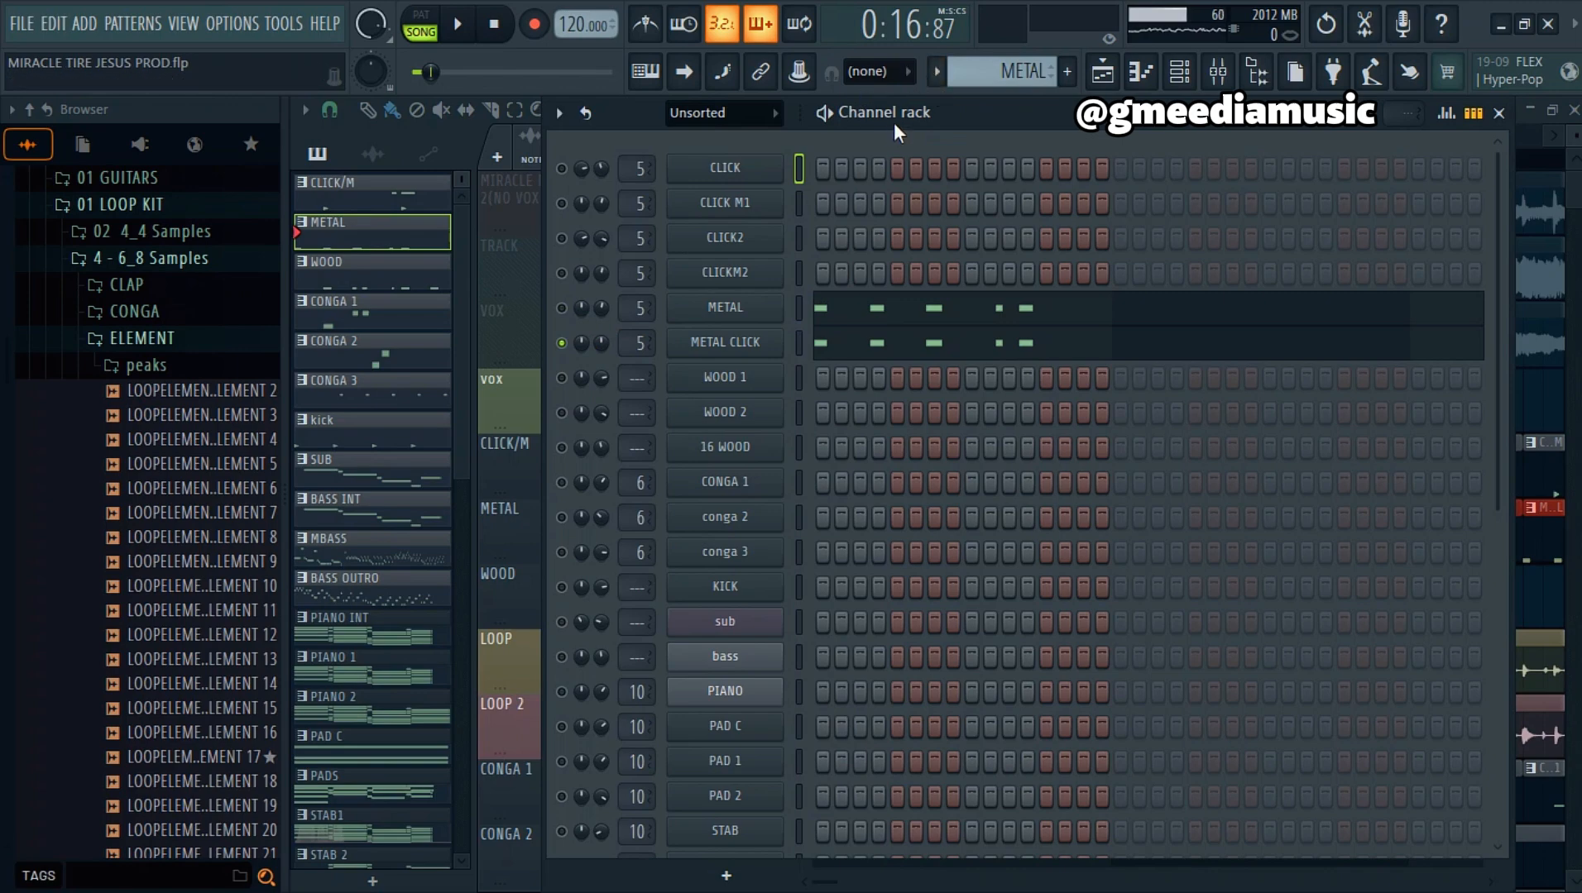
{"action": "key", "text": "space"}
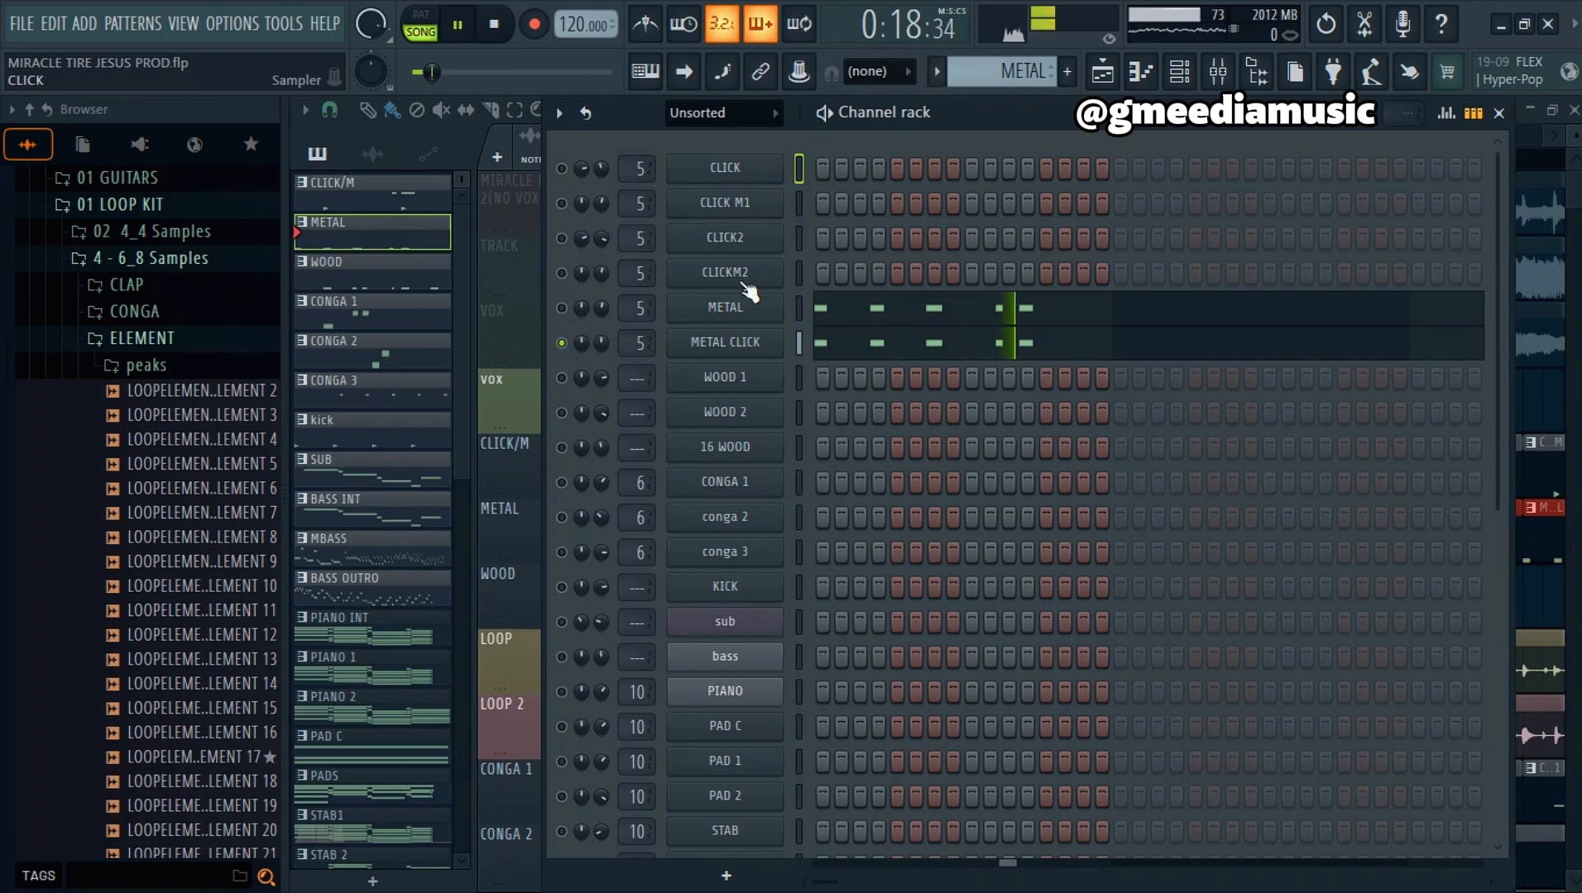
{"action": "left_click", "coordinate": [738, 348]}
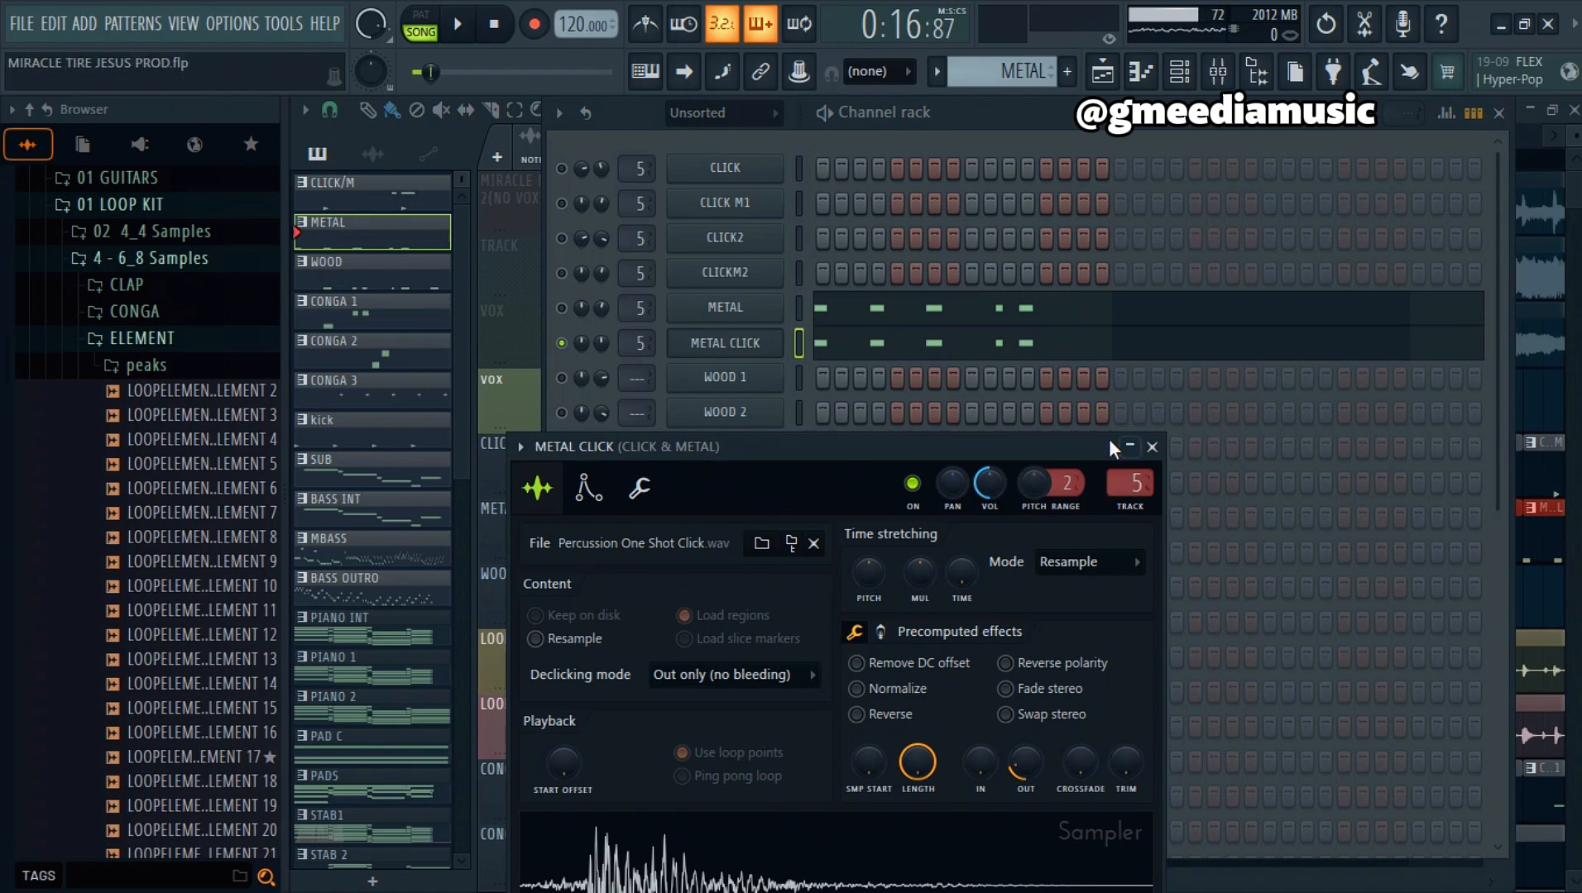
{"action": "left_click", "coordinate": [1152, 447]}
Step: Replay METAL CLICK on its own, then unmute METAL and play both channels together
{"action": "key", "text": "space"}
{"action": "key", "text": "space"}
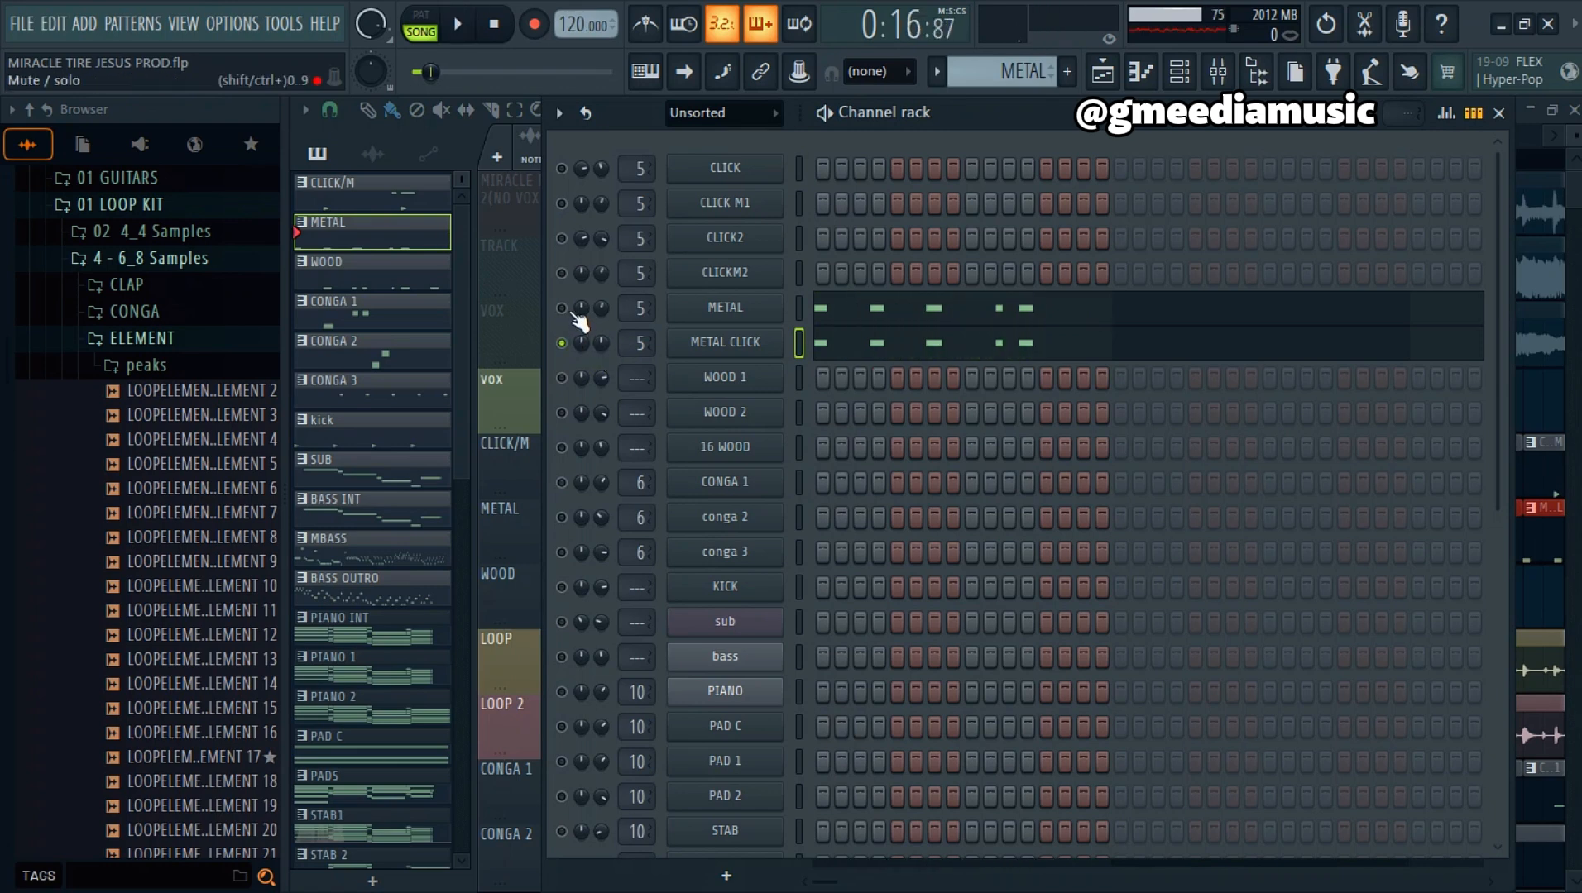
{"action": "left_click", "coordinate": [562, 308]}
{"action": "key", "text": "space"}
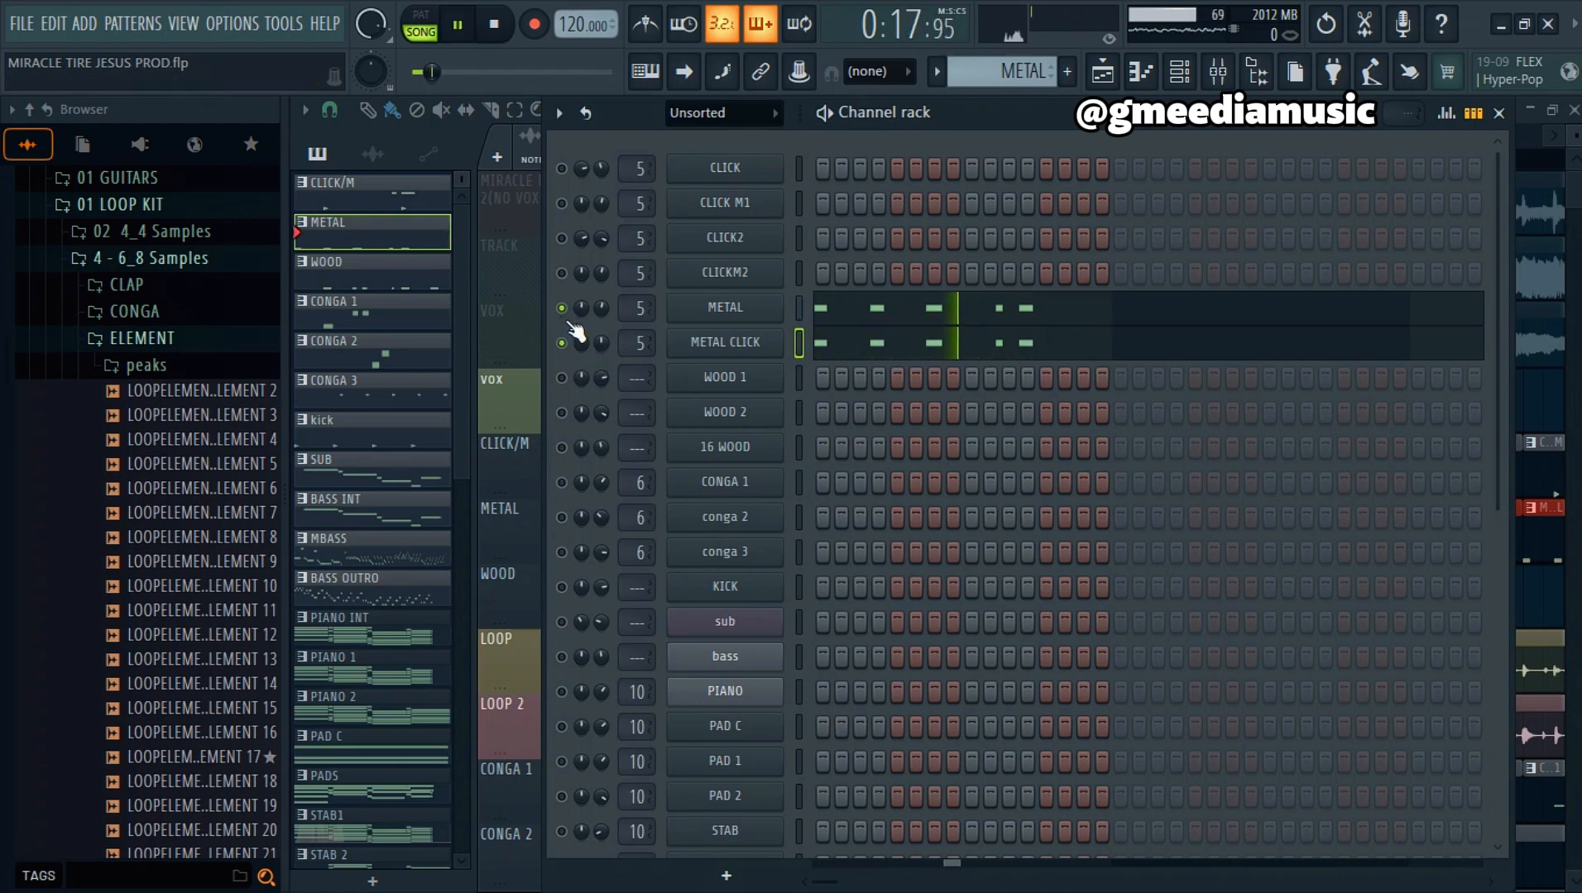
Step: Turn the four CLICK channels back on and play them together with METAL and METAL CLICK
{"action": "key", "text": "space"}
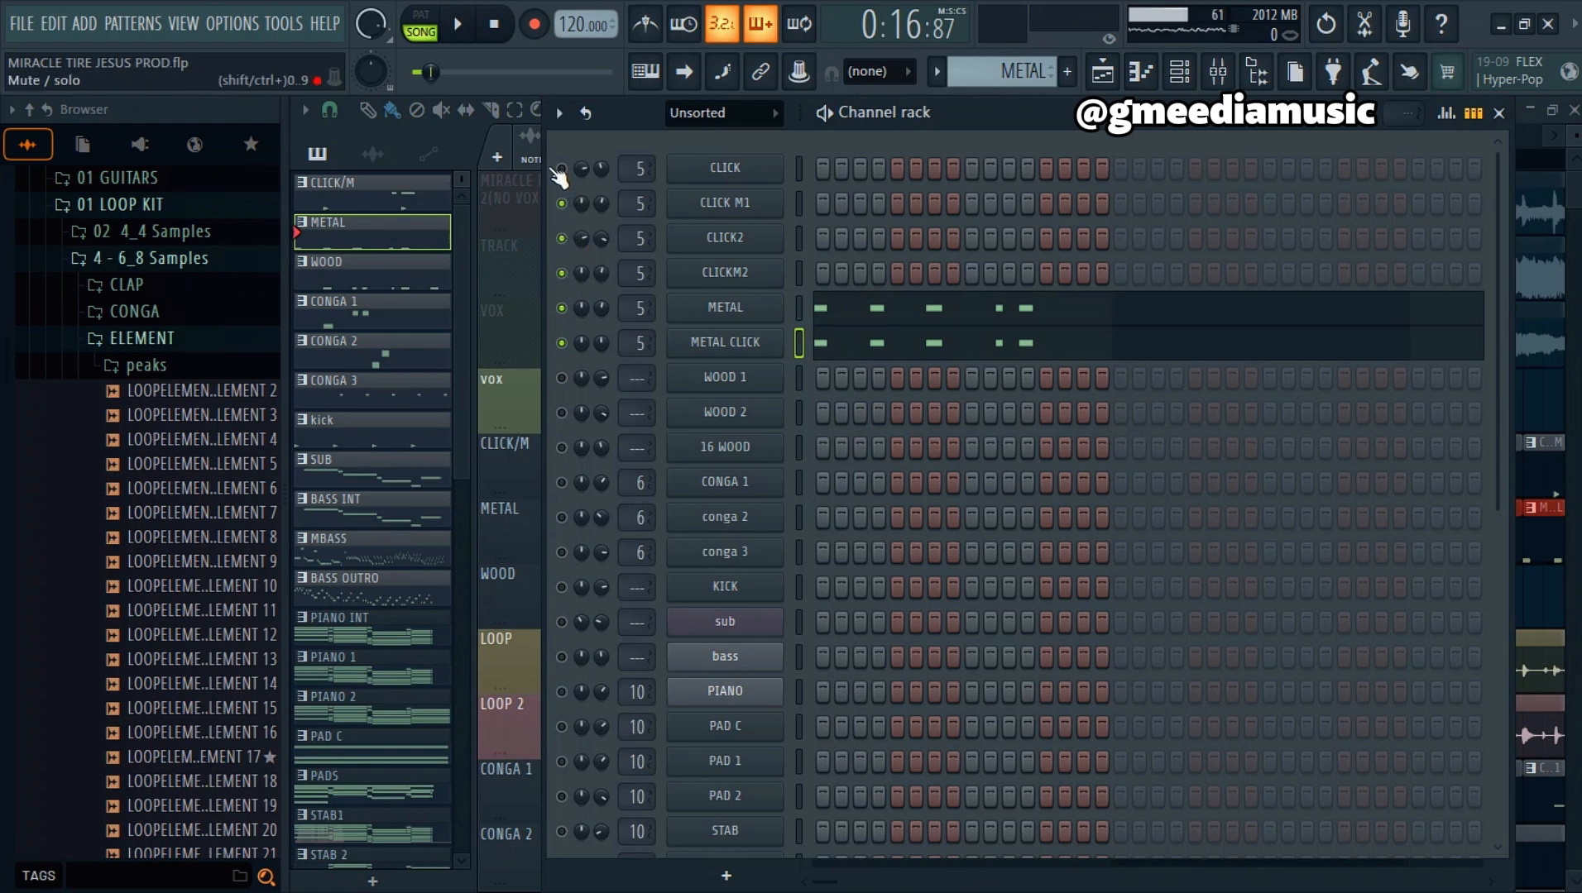
{"action": "key", "text": "space"}
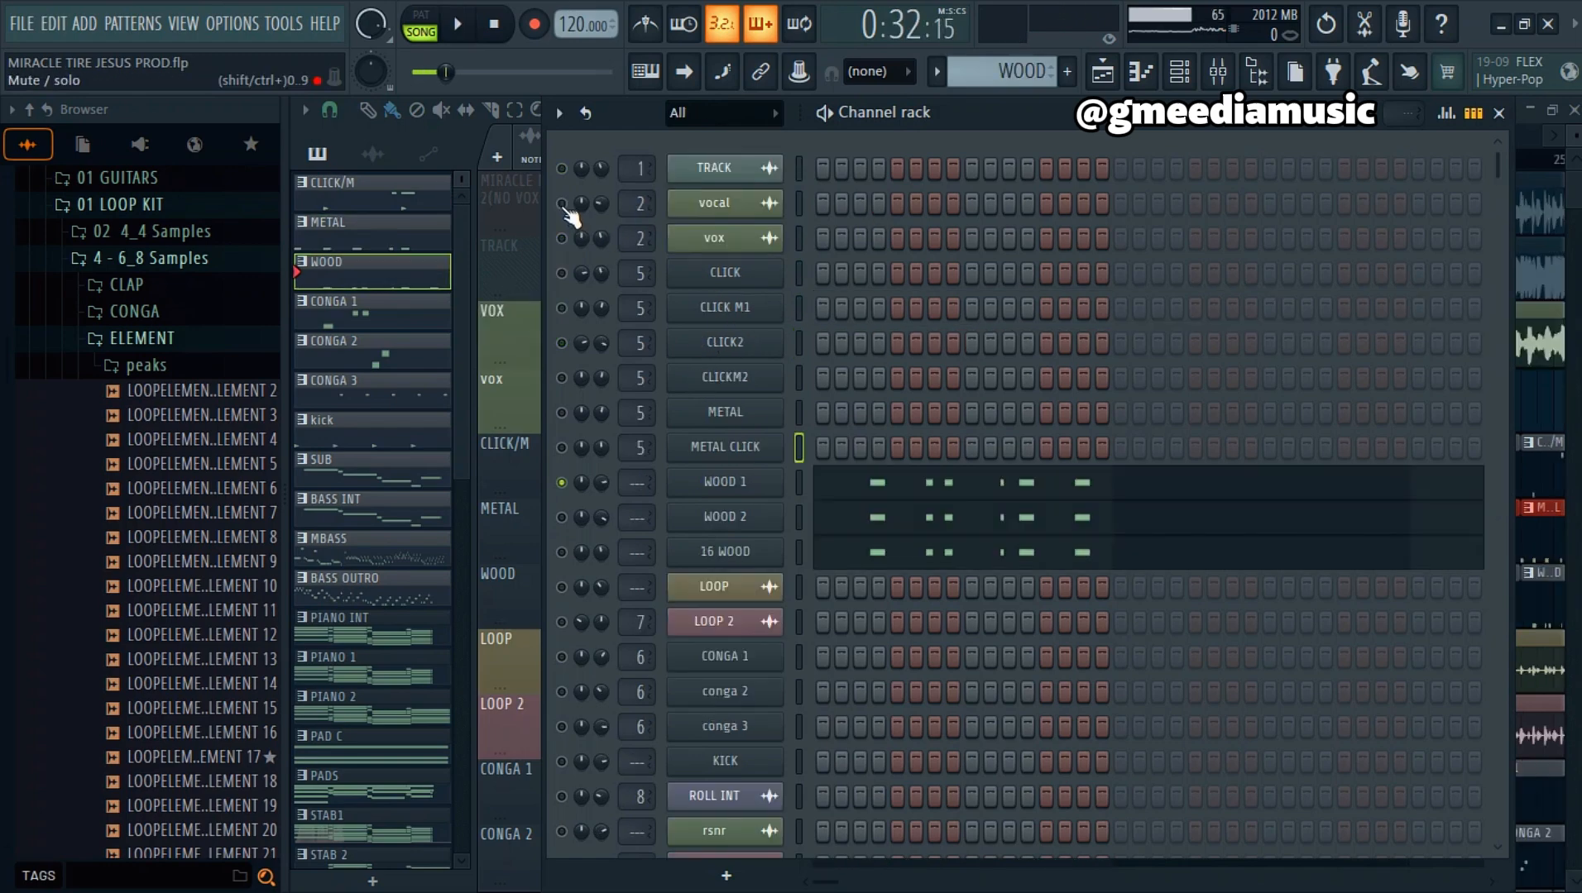
Step: Place the playhead just before the first WOOD clips after bar 17 and play the soloed WOOD 1 channel
{"action": "left_click", "coordinate": [1102, 71]}
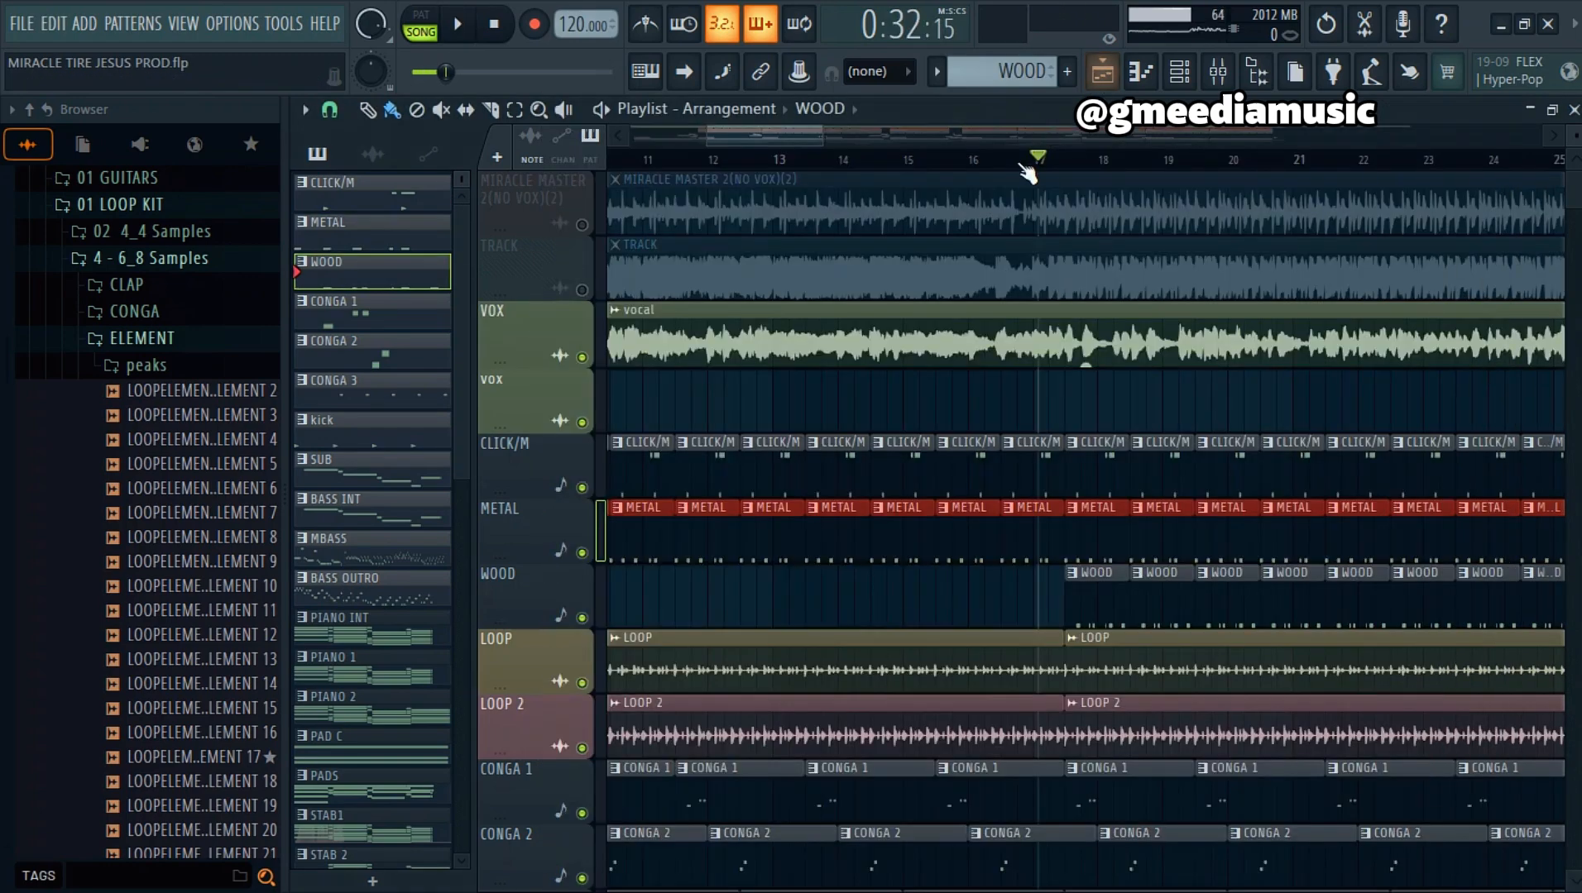
{"action": "left_click", "coordinate": [1061, 165]}
{"action": "key", "text": "space"}
{"action": "key", "text": "space"}
{"action": "left_click", "coordinate": [1178, 72]}
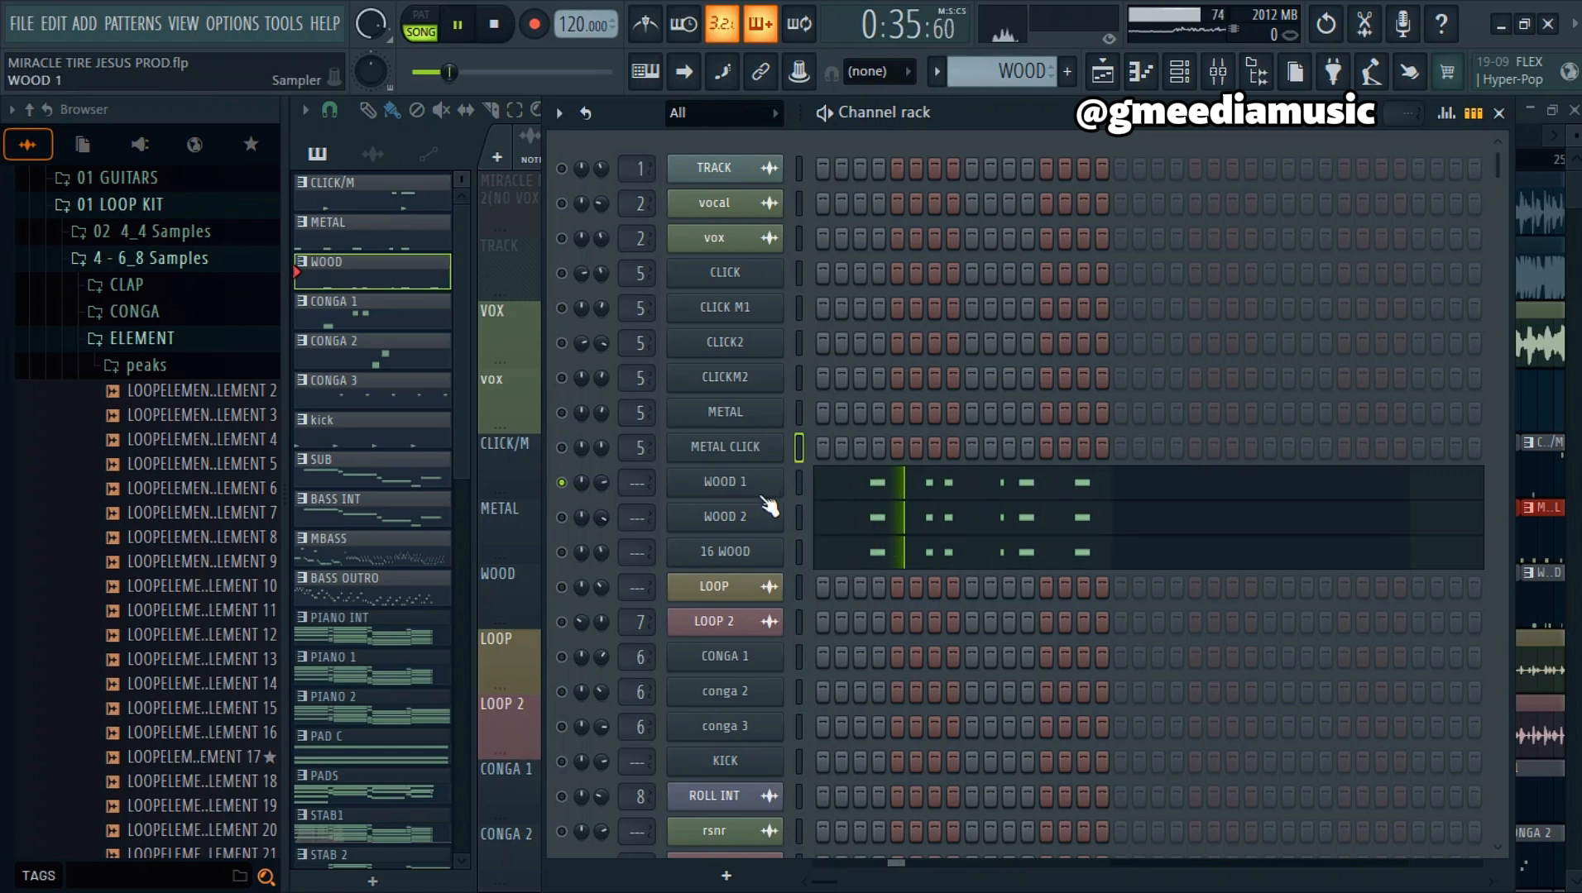
{"action": "key", "text": "space"}
Step: Solo and play the WOOD 2 channel, then do the same with 16 WOOD
{"action": "right_click", "coordinate": [561, 517]}
{"action": "key", "text": "space"}
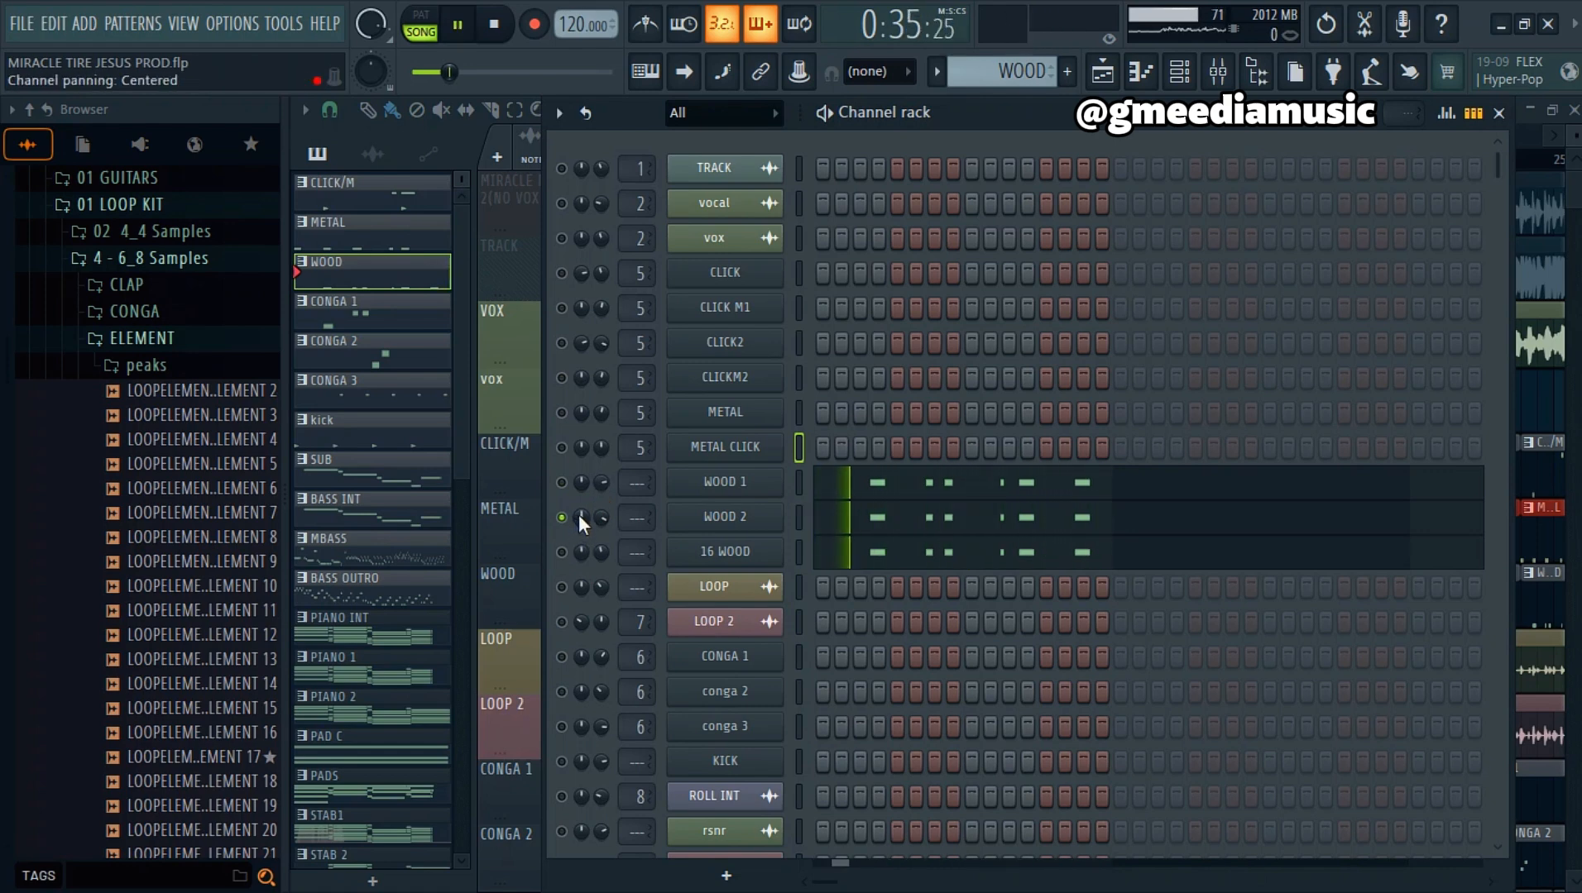
{"action": "key", "text": "space"}
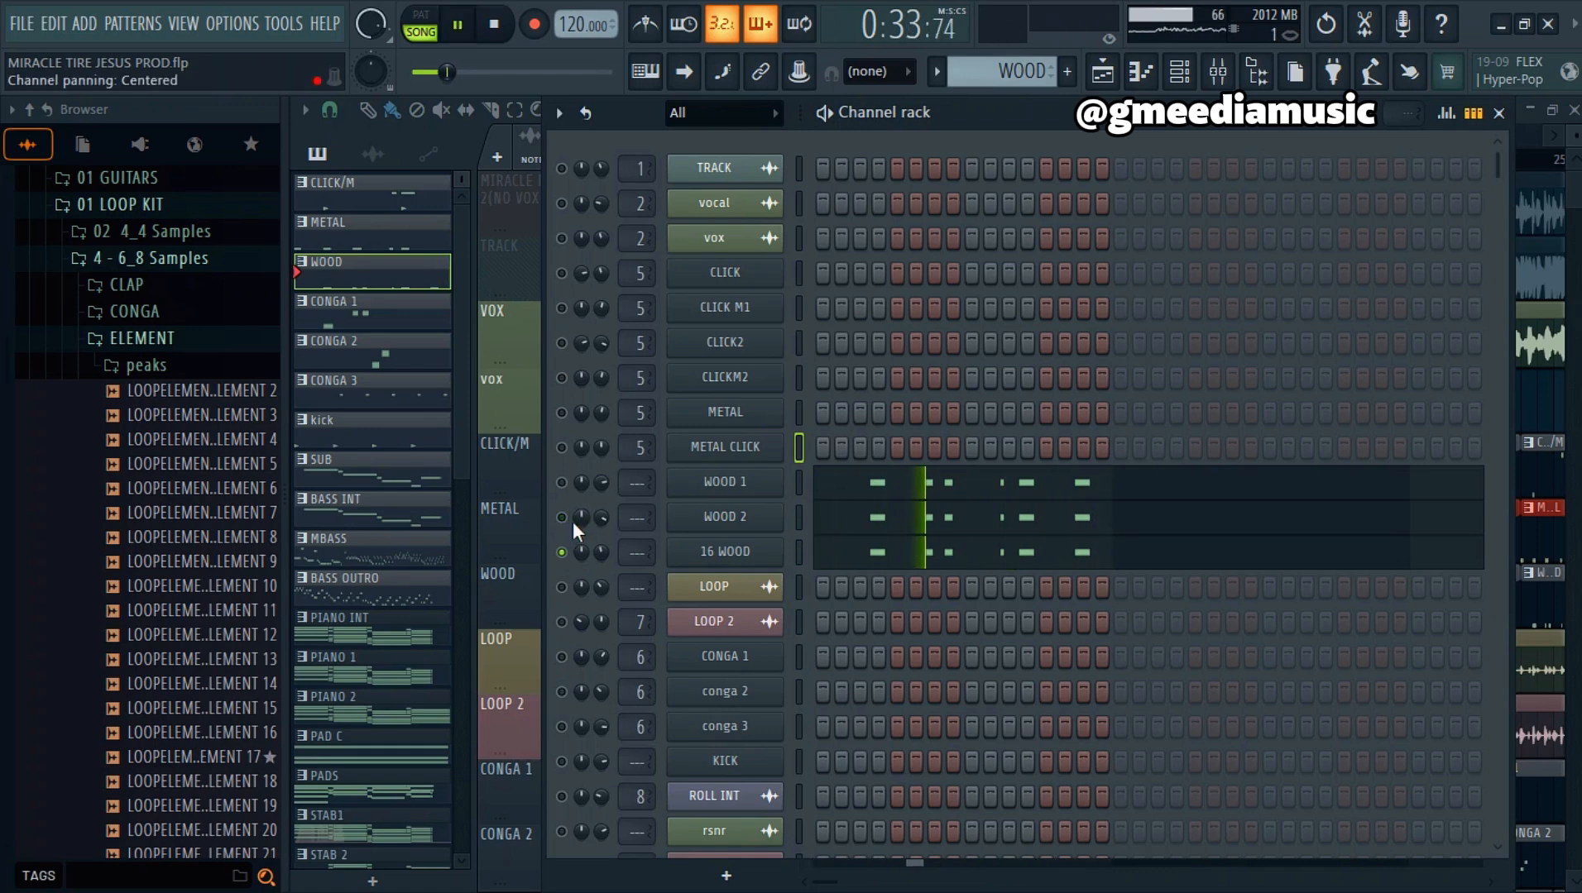
{"action": "key", "text": "space"}
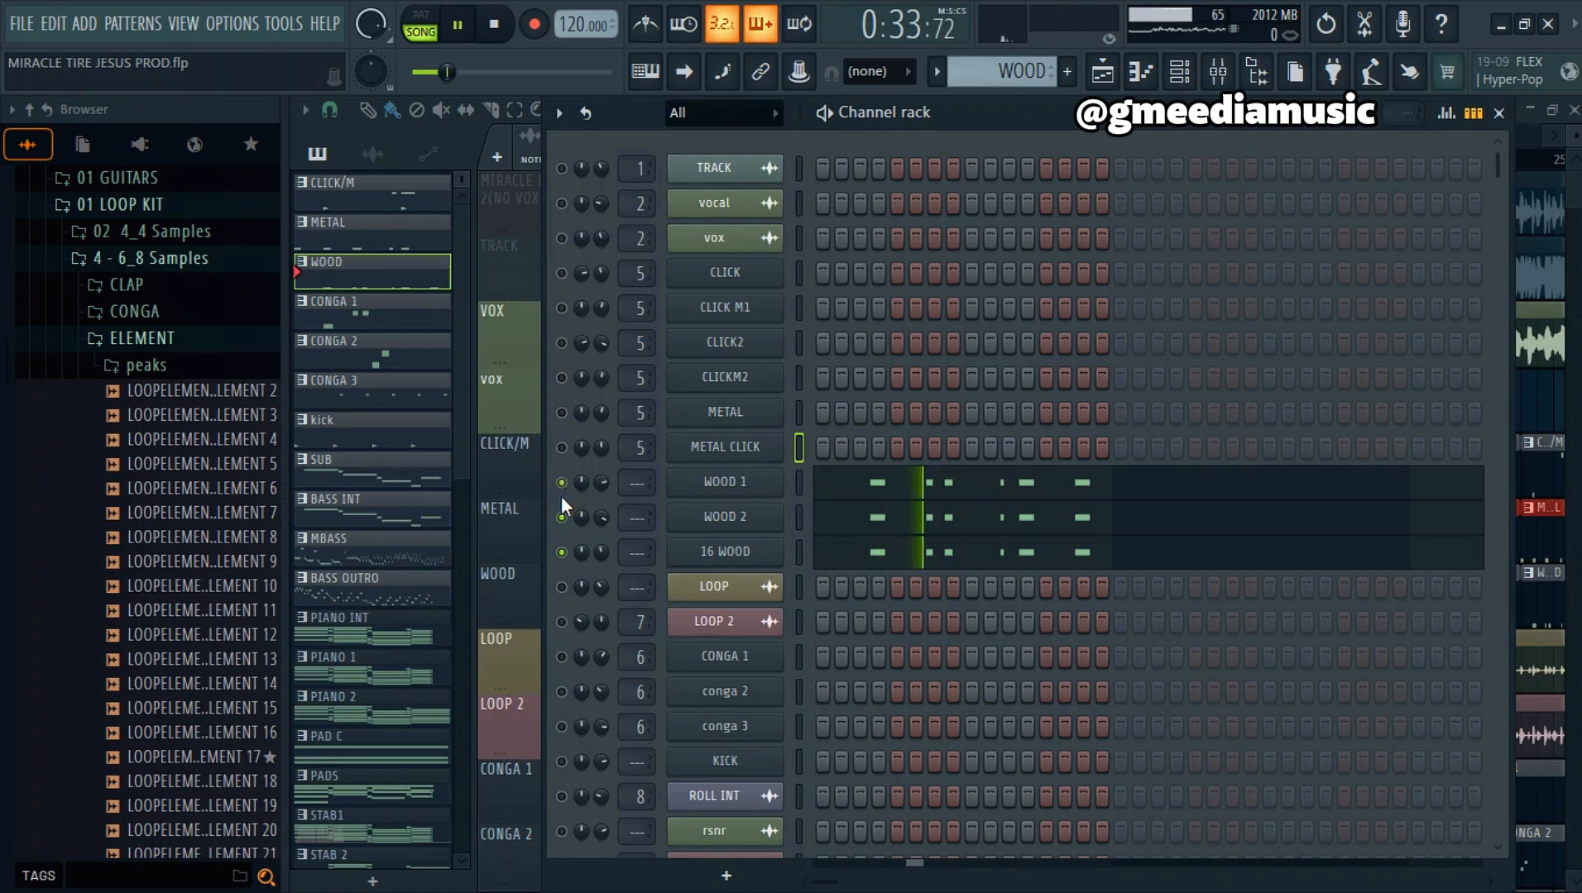
Step: Play all three WOOD channels together, then replay them with the CLICK and METAL channels turned on
{"action": "right_click", "coordinate": [561, 496]}
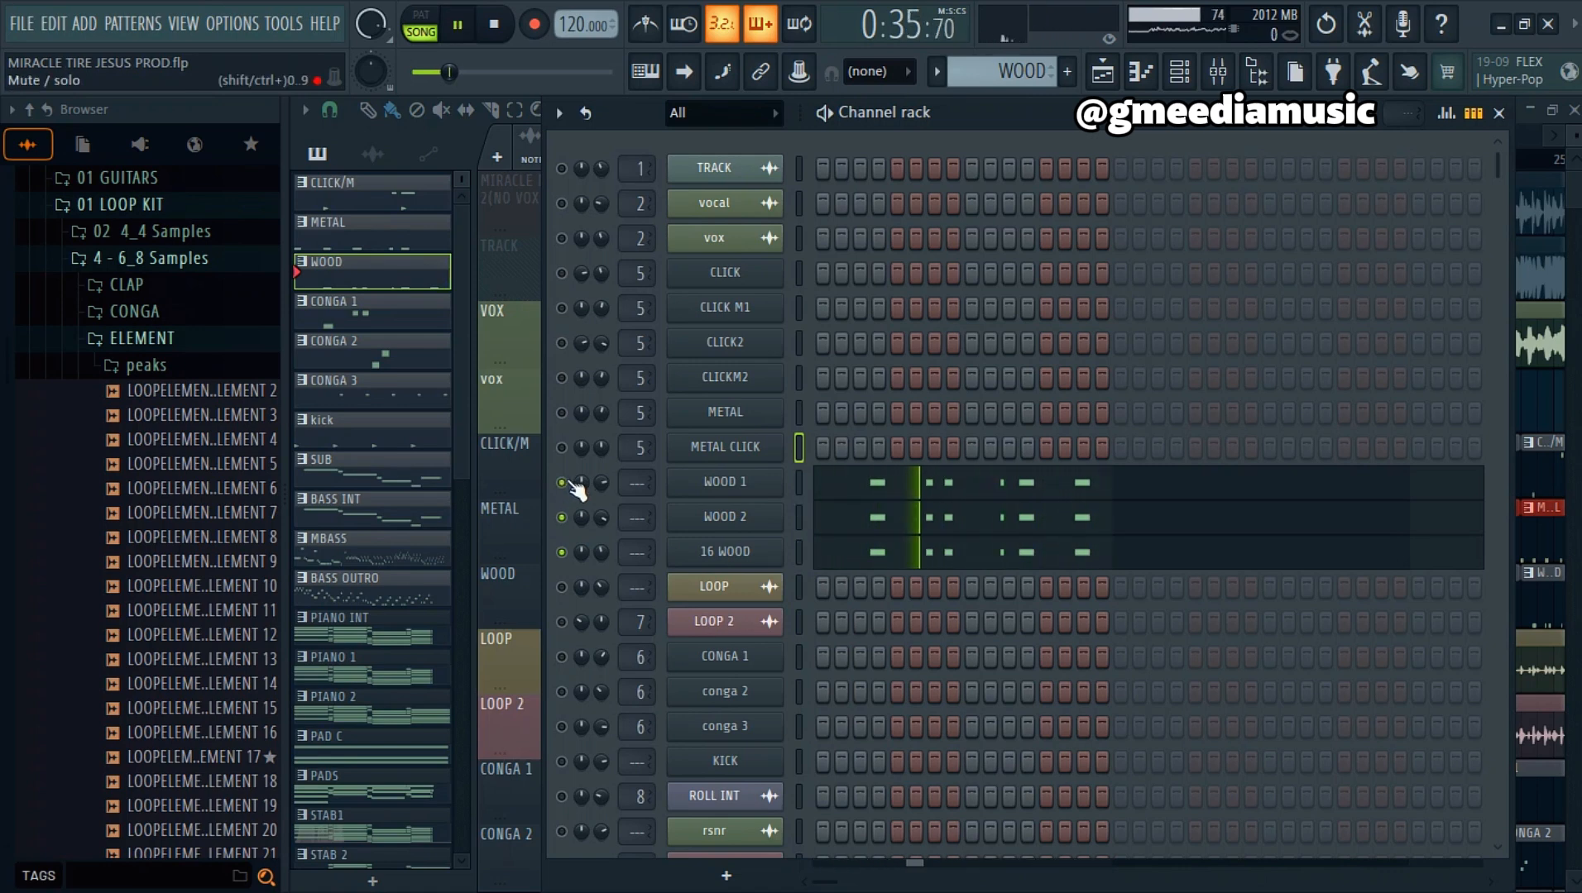
{"action": "key", "text": "space"}
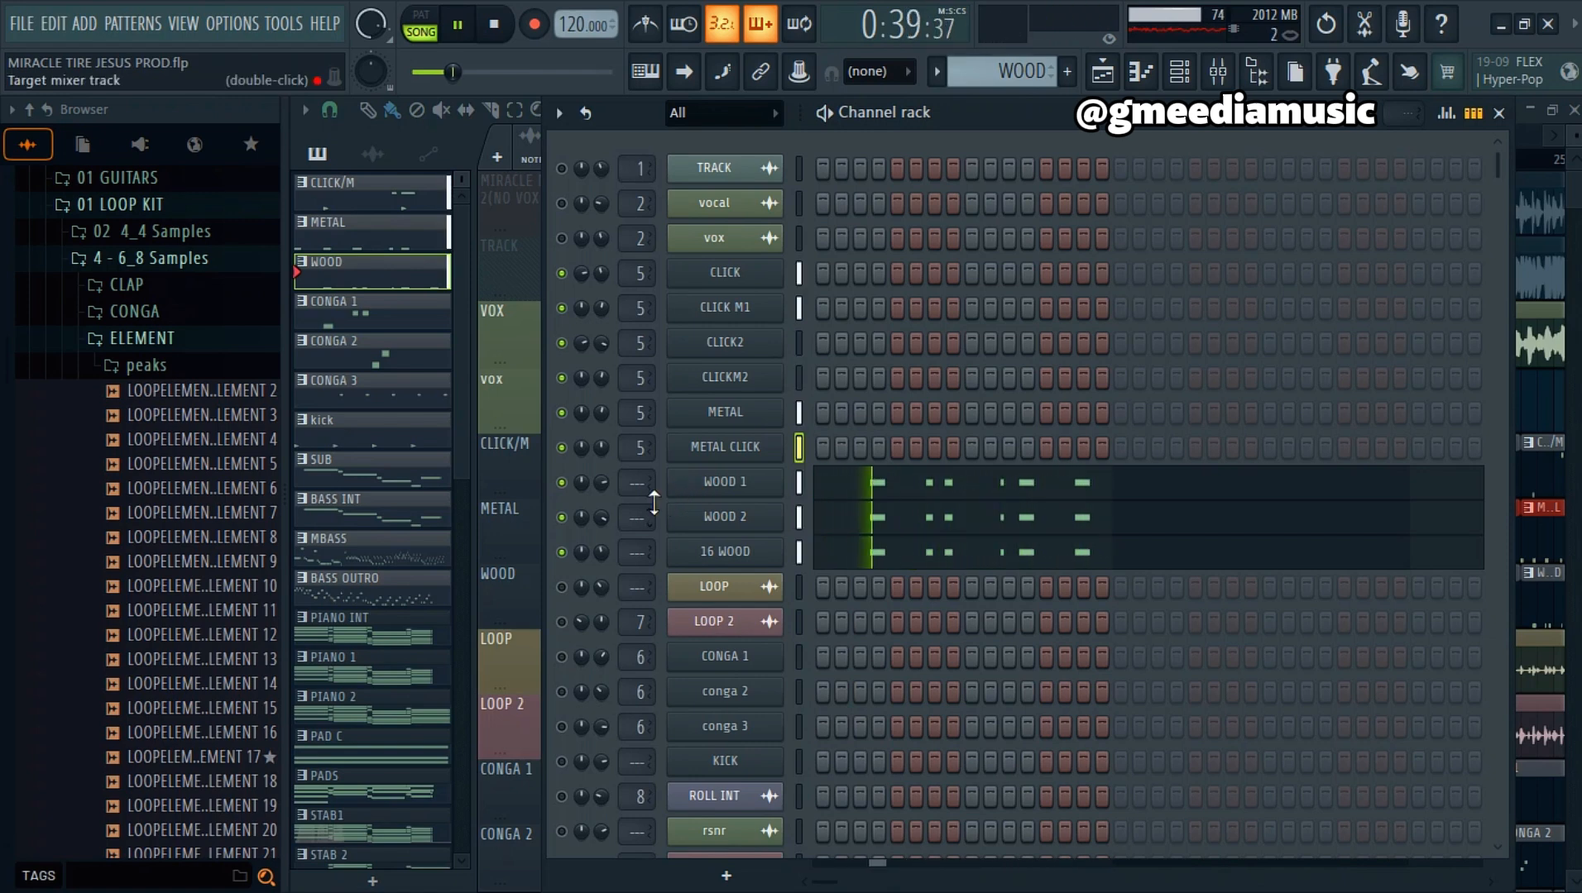
{"action": "key", "text": "space"}
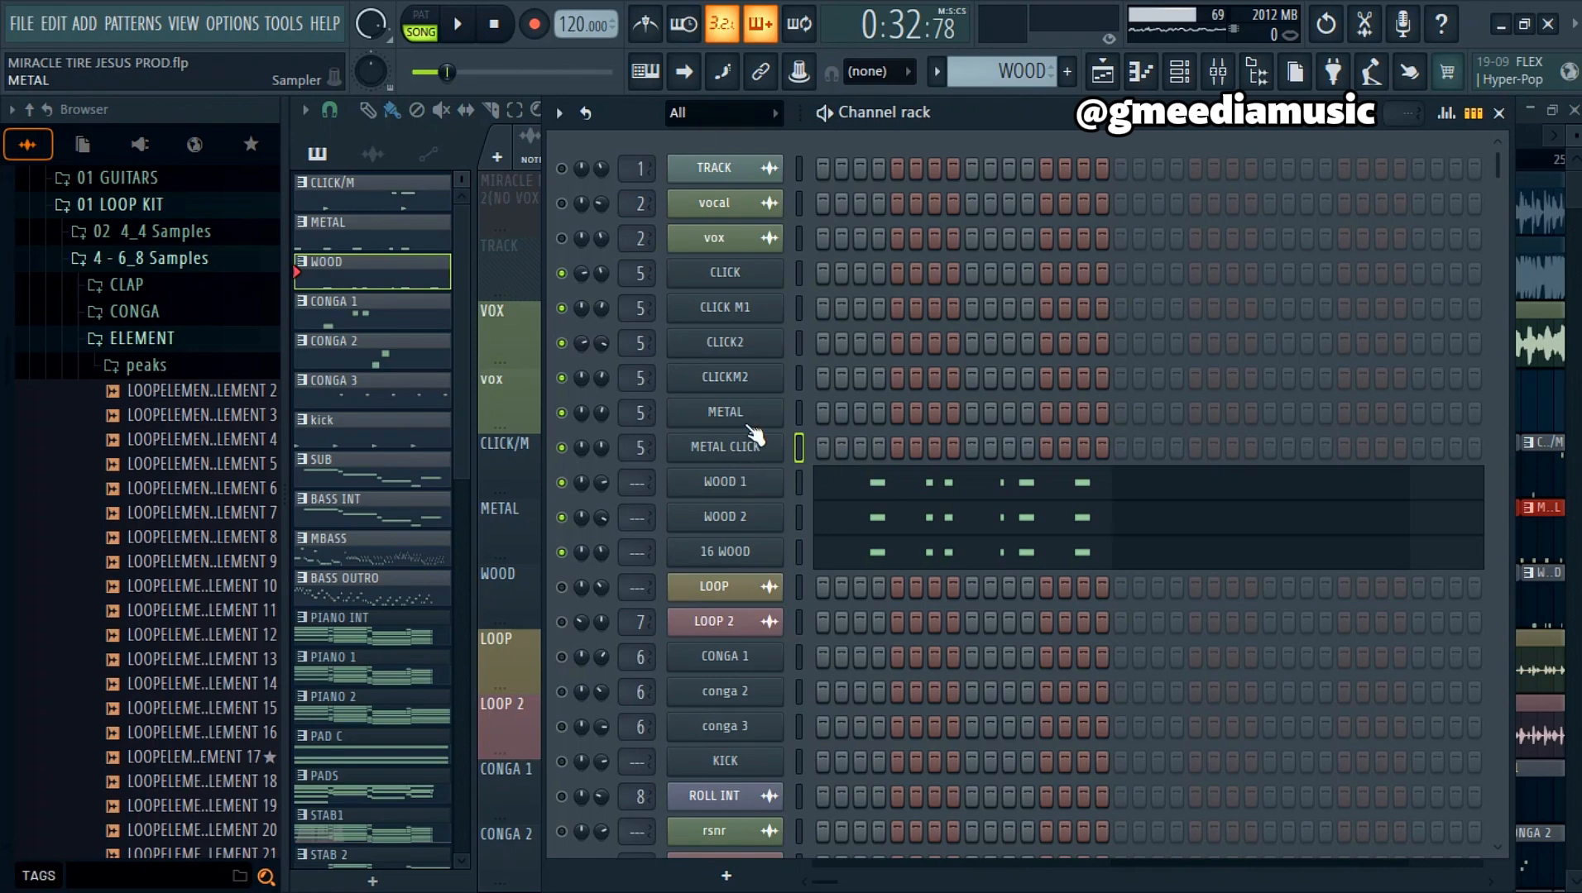
Step: Inspect the Fruity parametric EQ 2 on the CLICK & METAL mixer track, close it and return to the channel rack
{"action": "left_click", "coordinate": [1217, 72]}
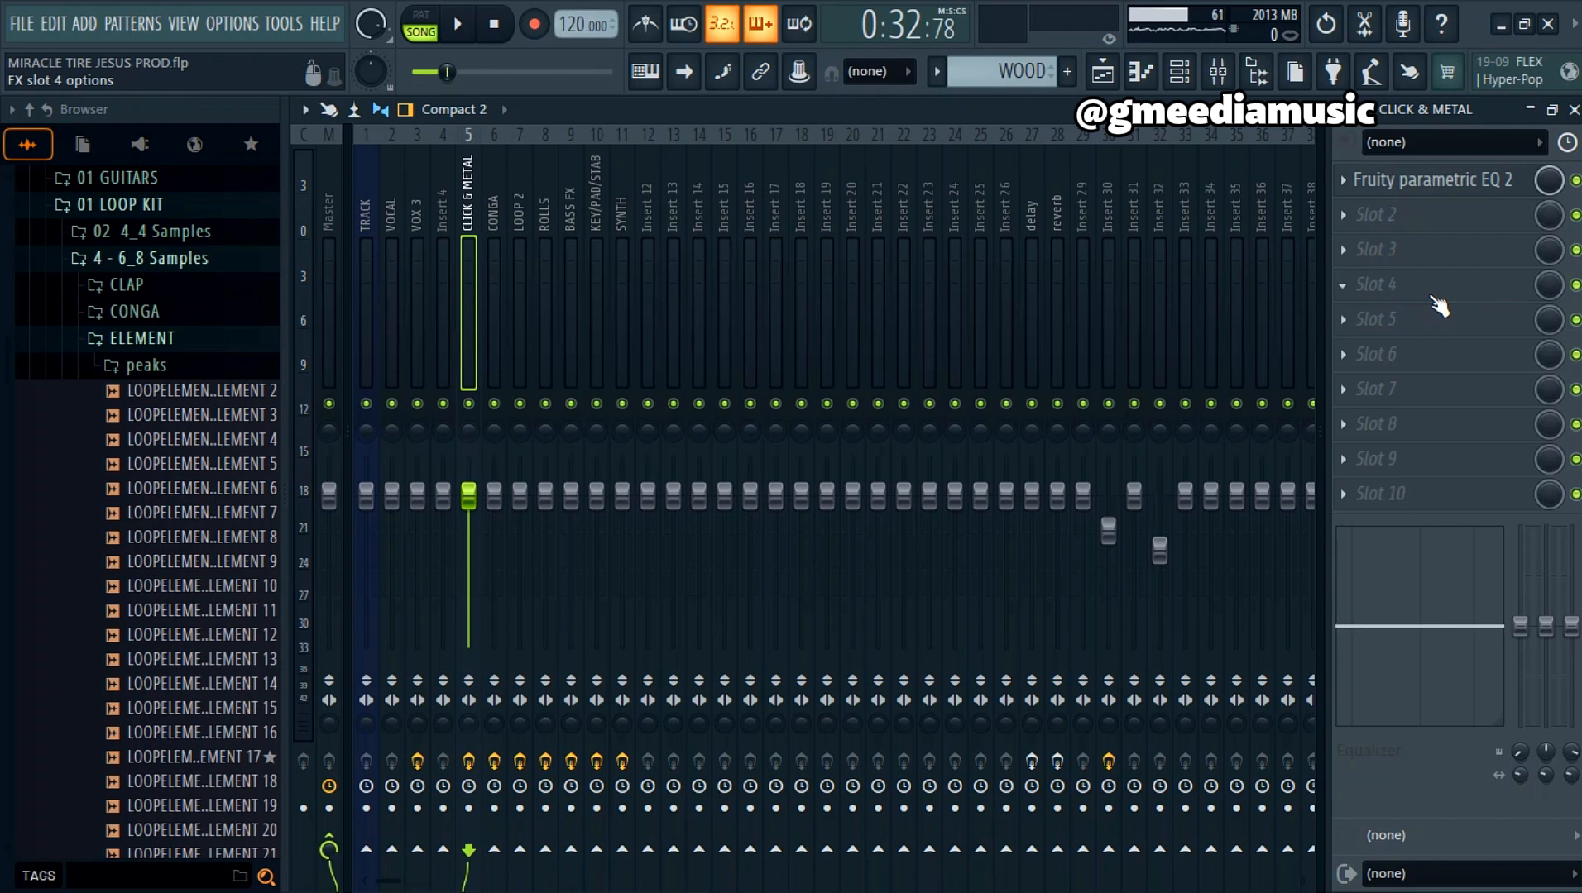
{"action": "left_click", "coordinate": [1463, 186]}
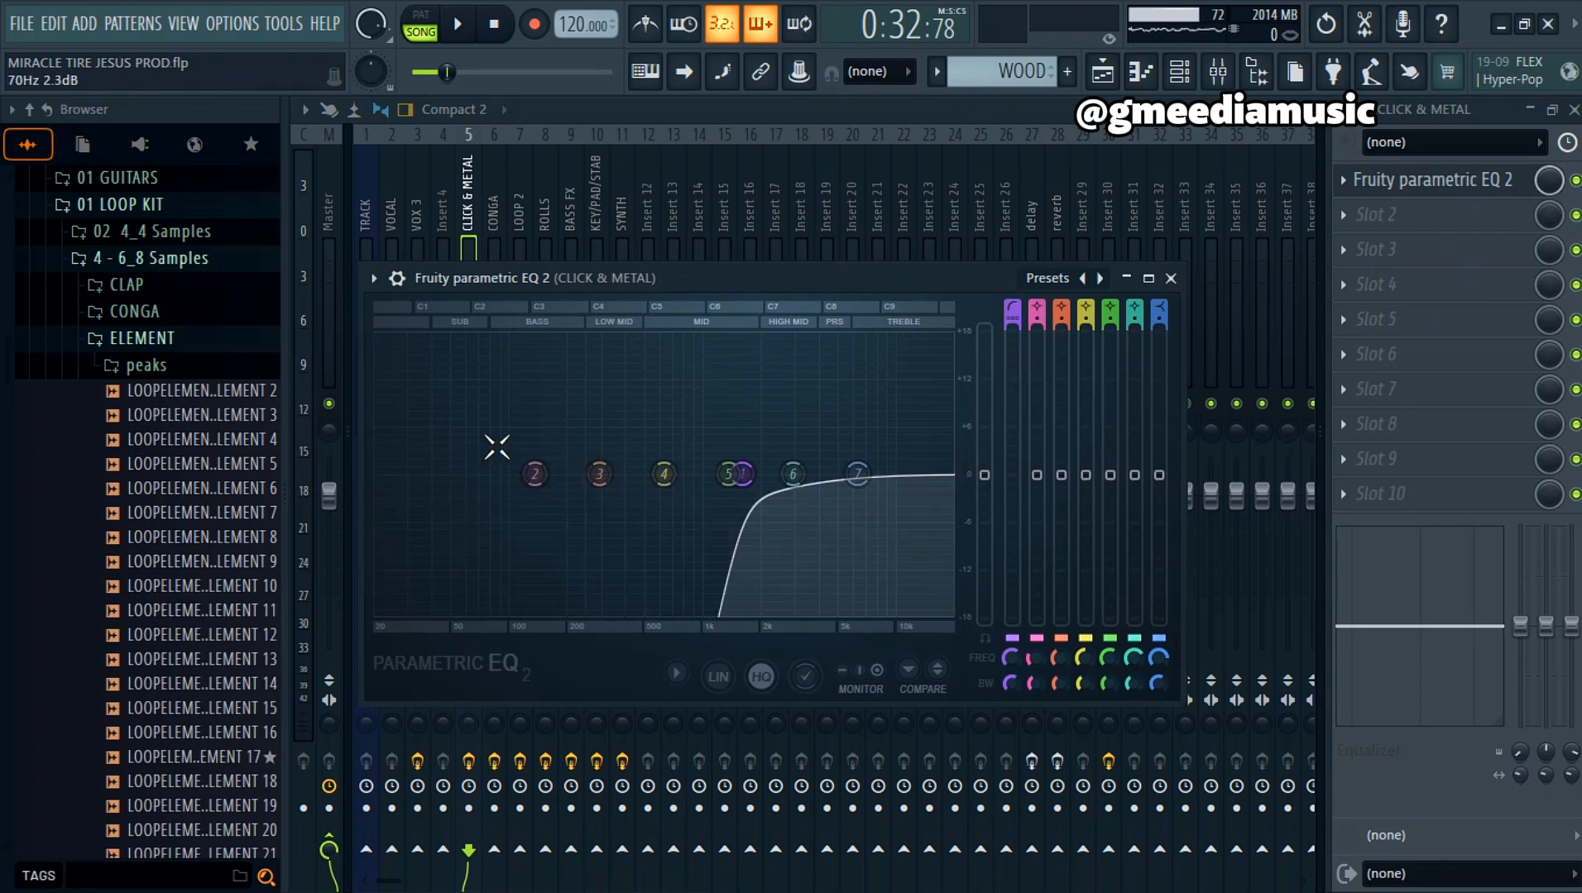
{"action": "left_click", "coordinate": [1171, 279]}
{"action": "left_click", "coordinate": [1183, 73]}
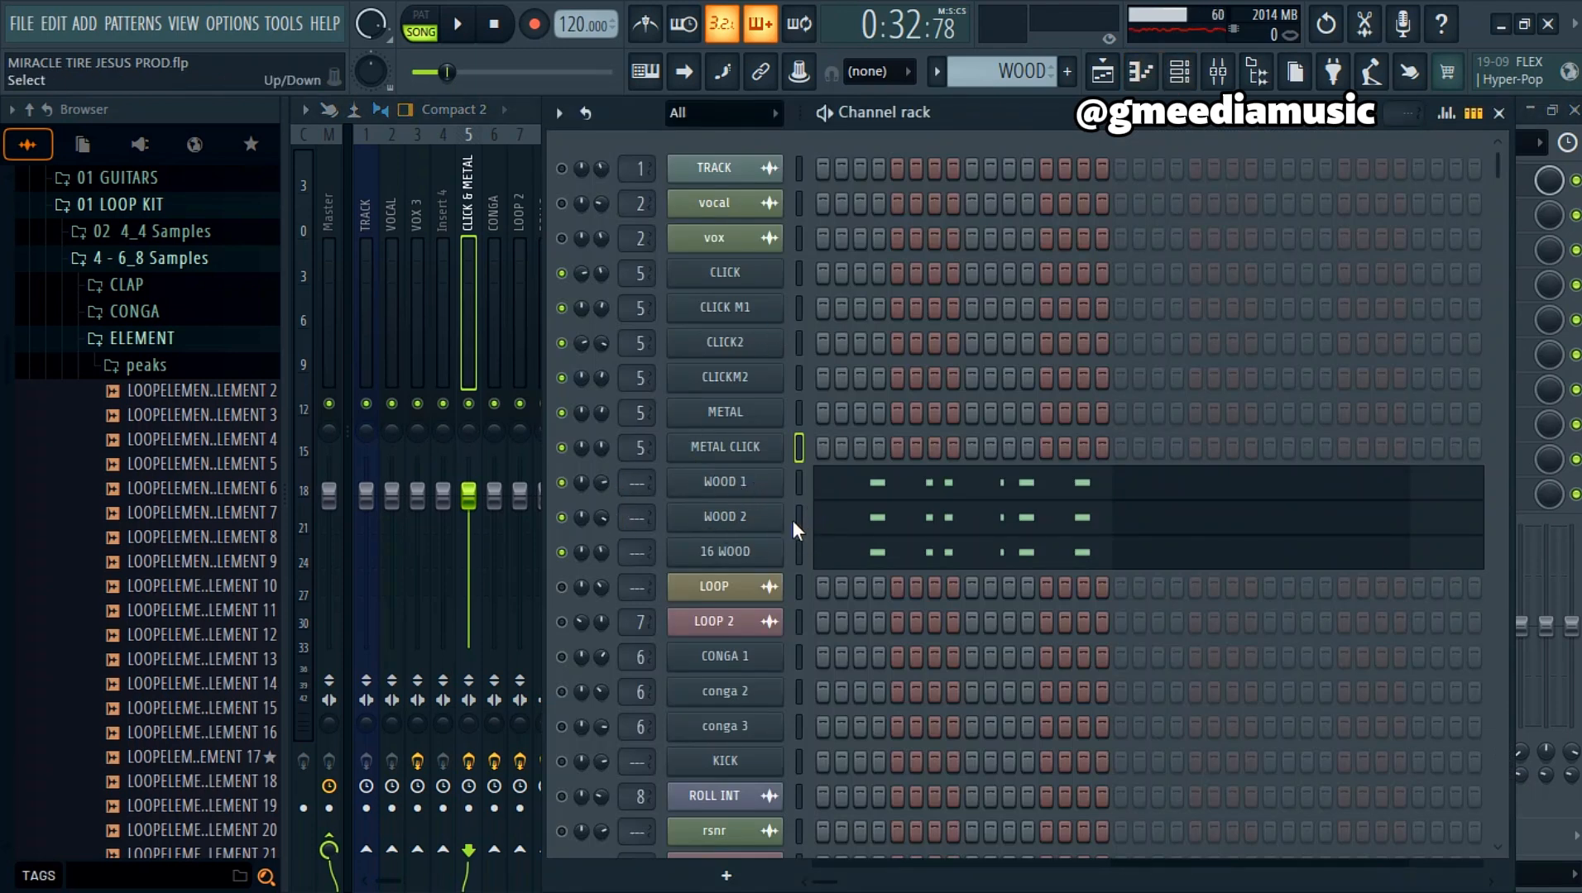
Step: Solo the LOOP channel and play it in the playlist from just after bar 17
{"action": "left_click", "coordinate": [561, 587]}
{"action": "key", "text": "F5"}
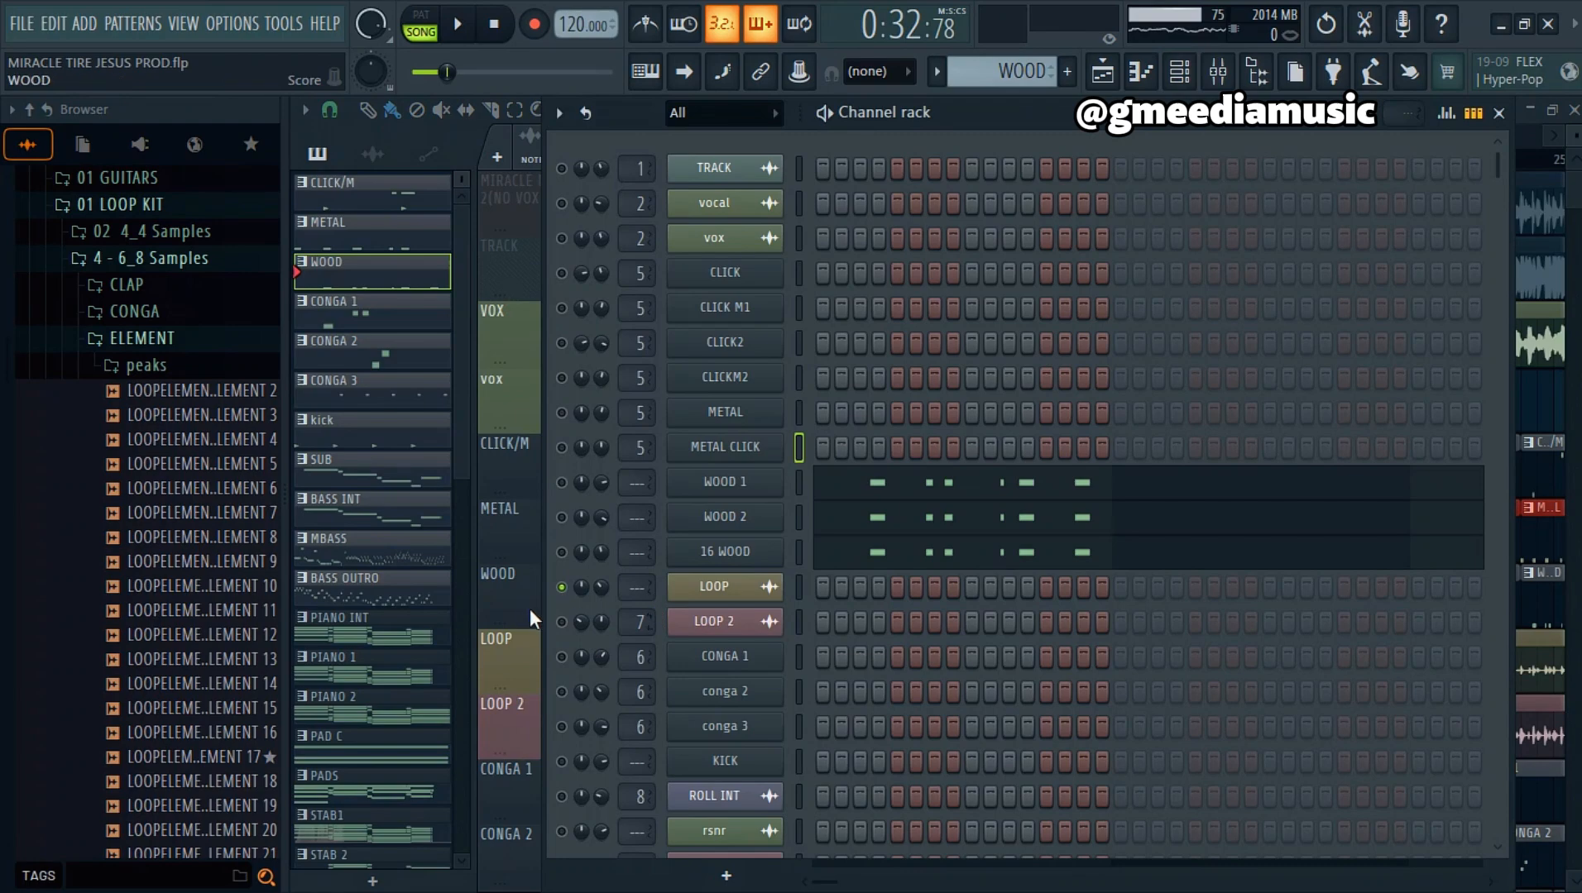
{"action": "left_click", "coordinate": [1111, 76]}
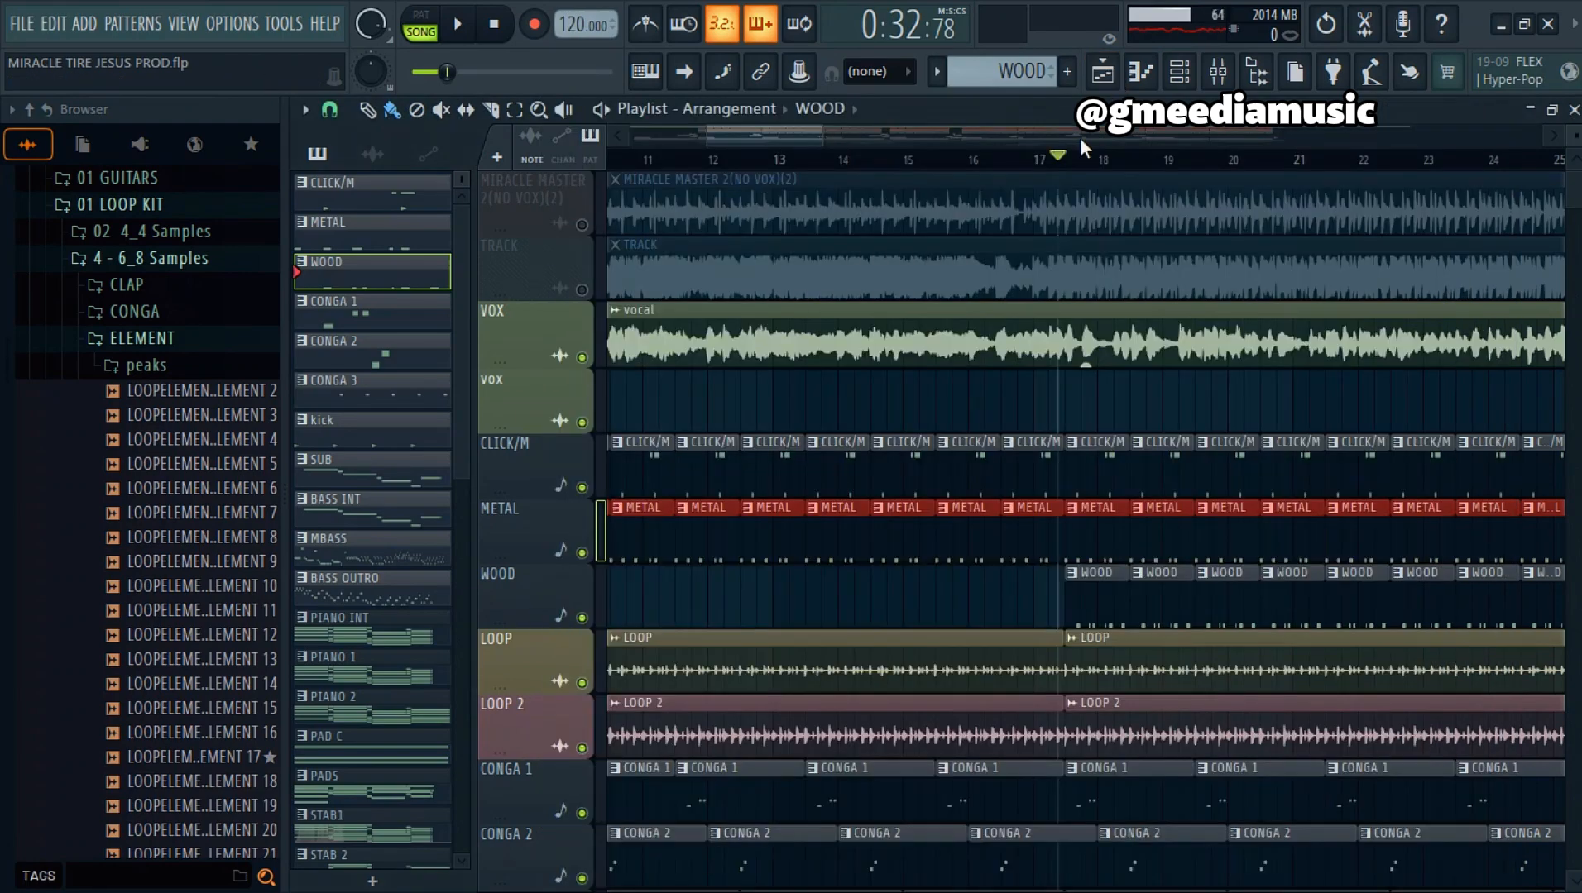
{"action": "scroll", "coordinate": [1087, 166], "scroll_direction": "up", "scroll_amount": 3}
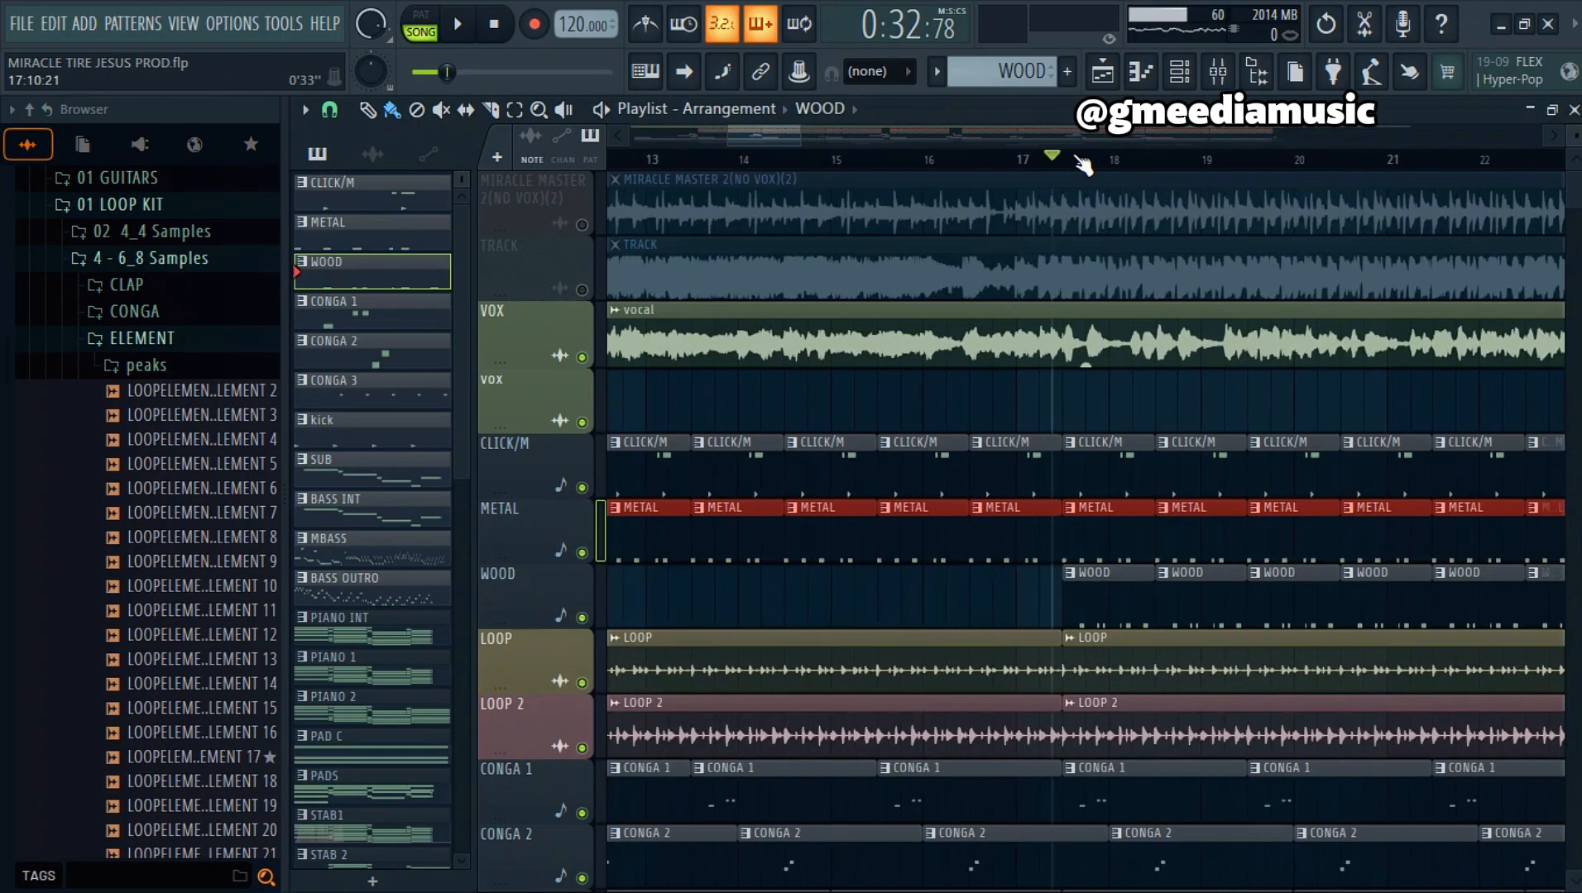
{"action": "key", "text": "space"}
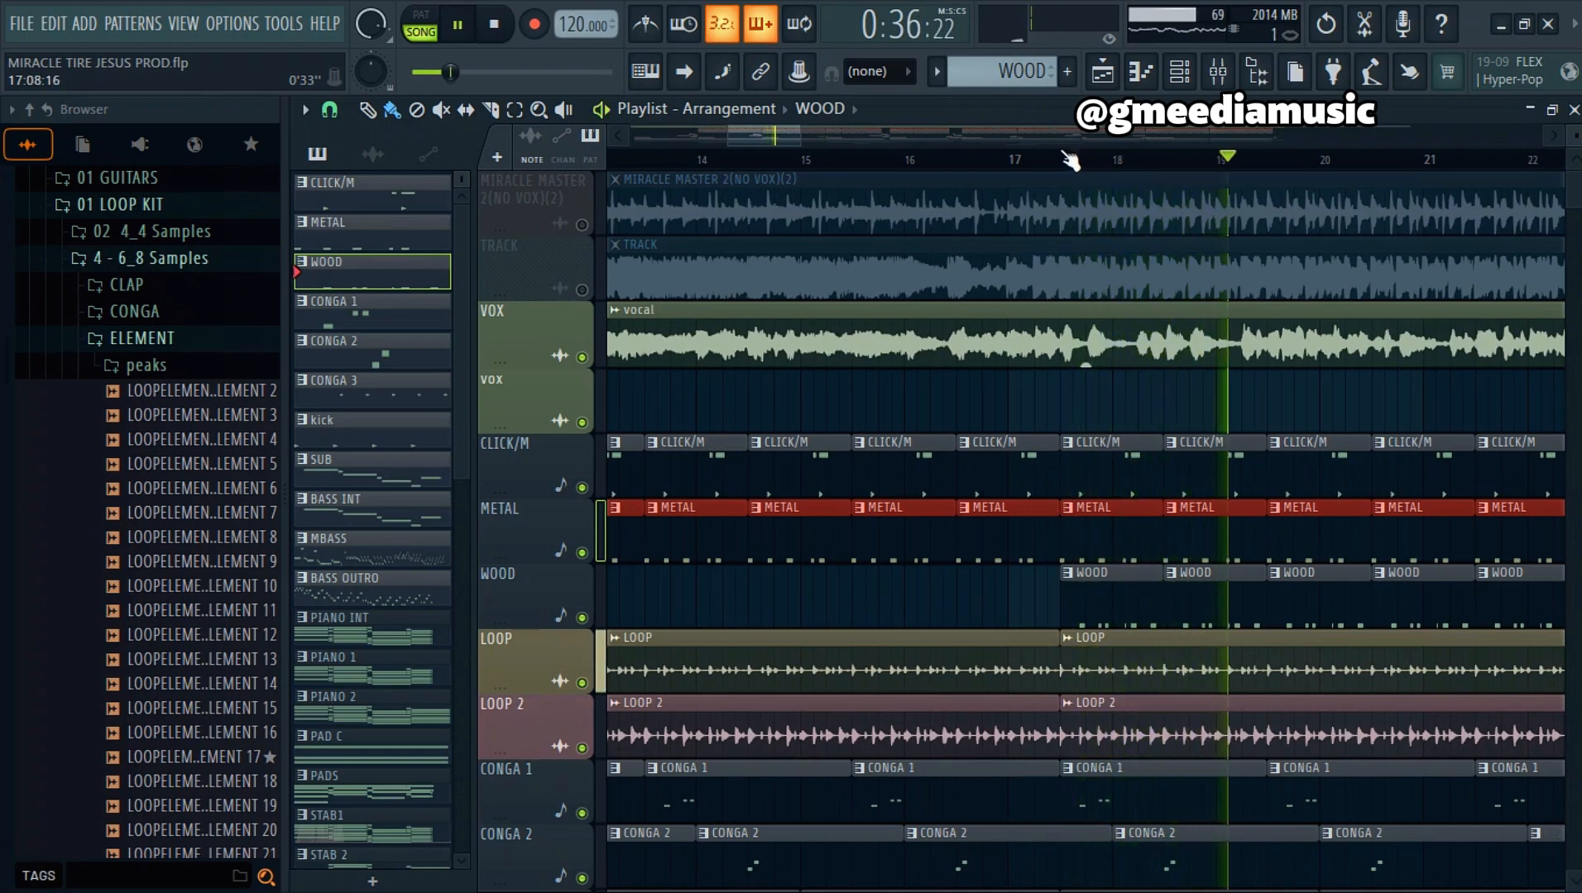
{"action": "key", "text": "space"}
Step: Solo LOOP 2, open the Fruity parametric EQ 2 on its mixer track and play the loop through it
{"action": "left_click", "coordinate": [1179, 71]}
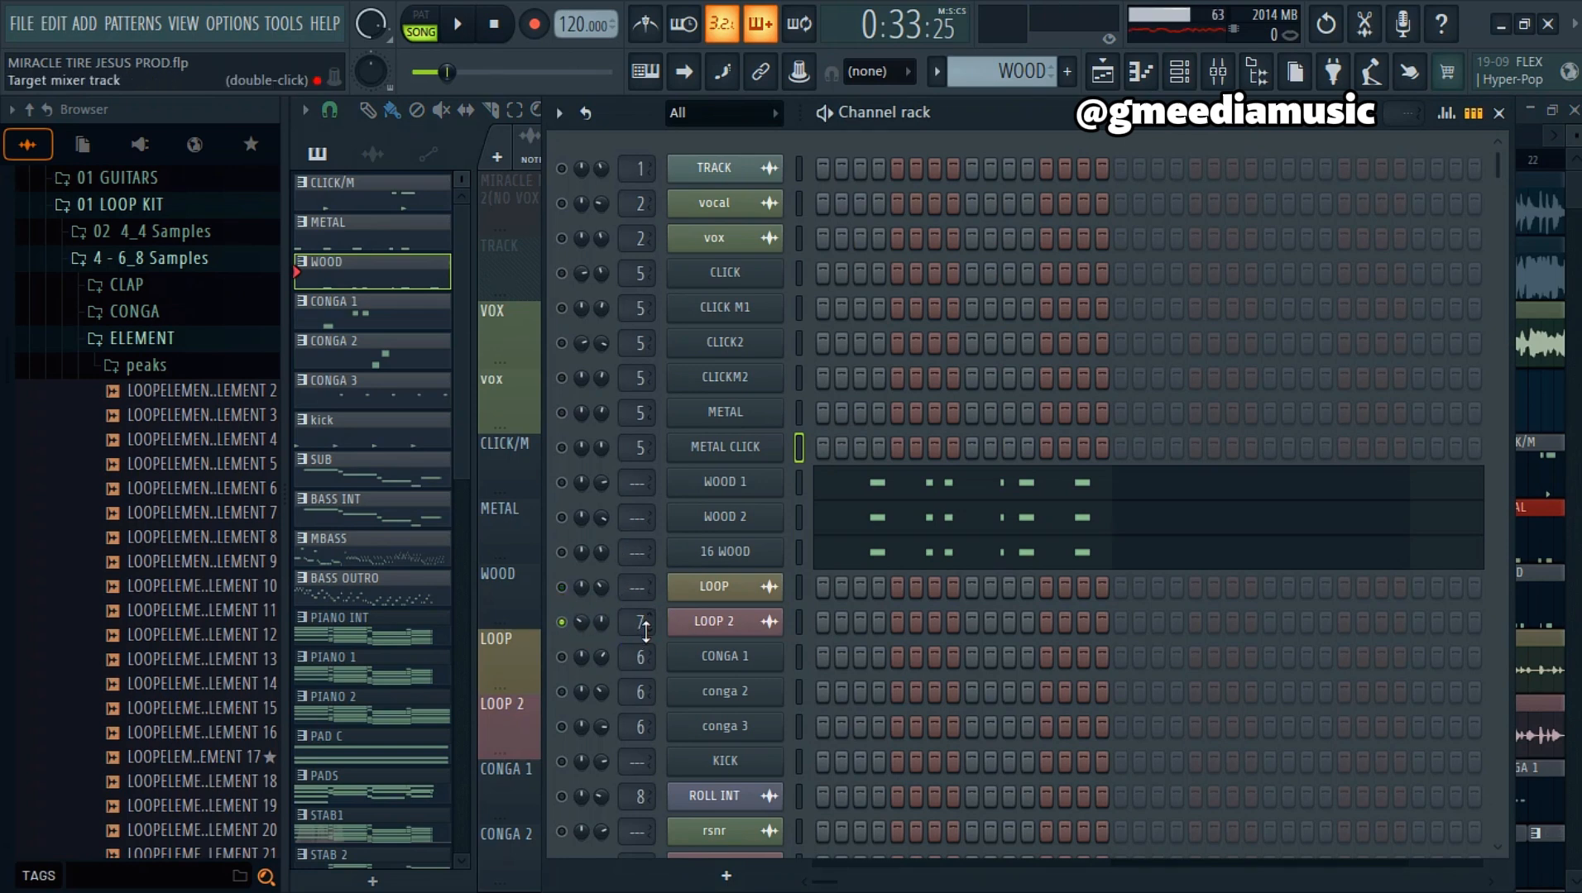
{"action": "left_click", "coordinate": [1220, 74]}
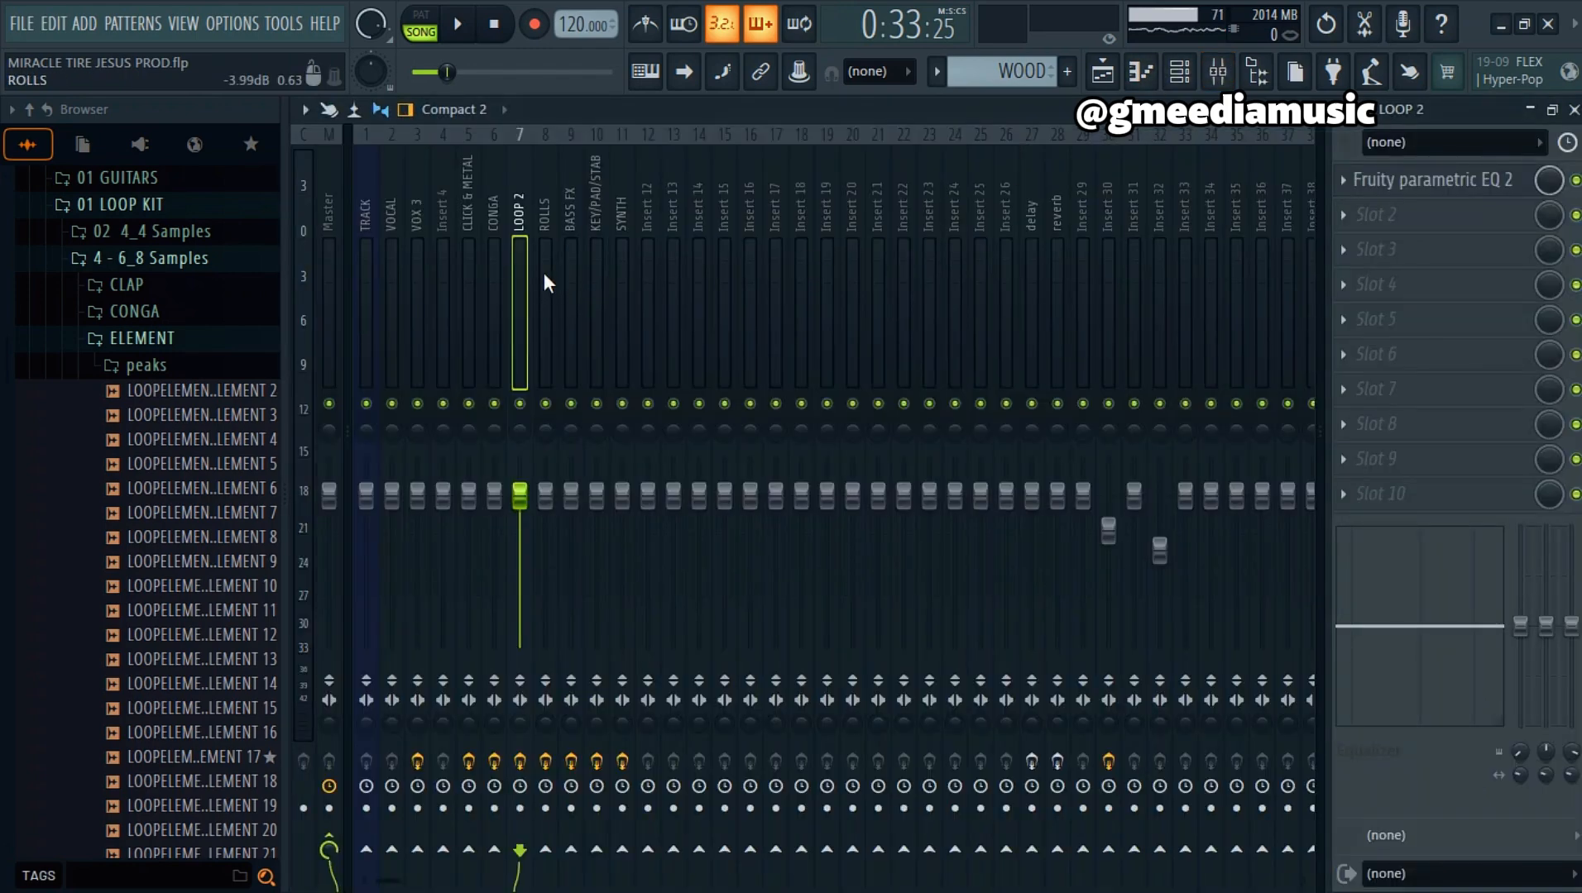
{"action": "left_click", "coordinate": [1433, 178]}
{"action": "left_click", "coordinate": [1431, 177]}
{"action": "left_click", "coordinate": [1429, 179]}
{"action": "key", "text": "space"}
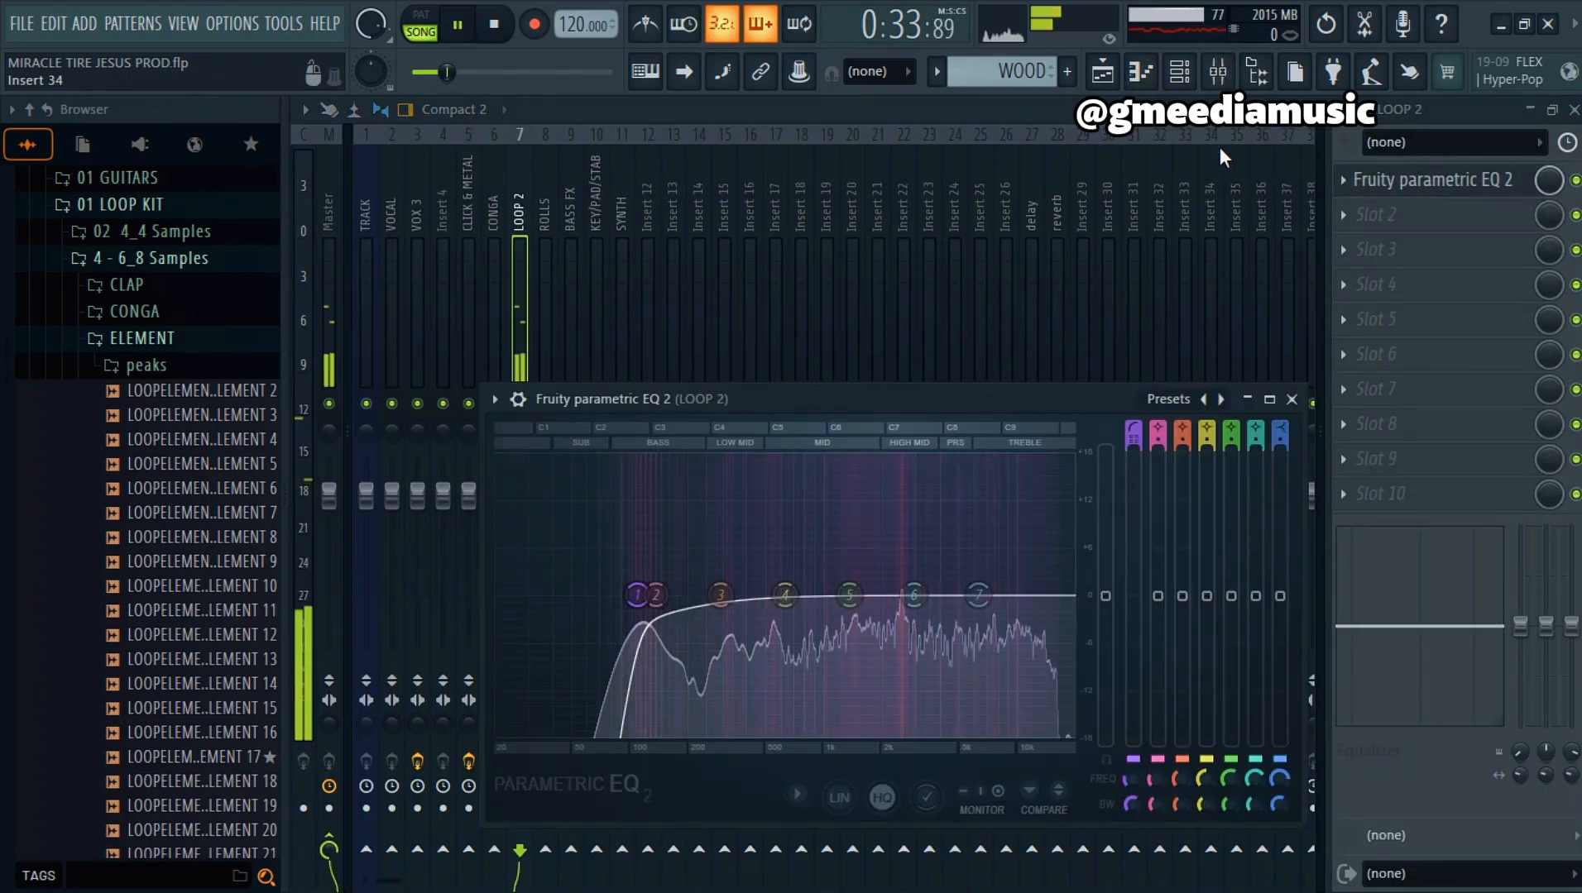
{"action": "left_click", "coordinate": [1102, 71]}
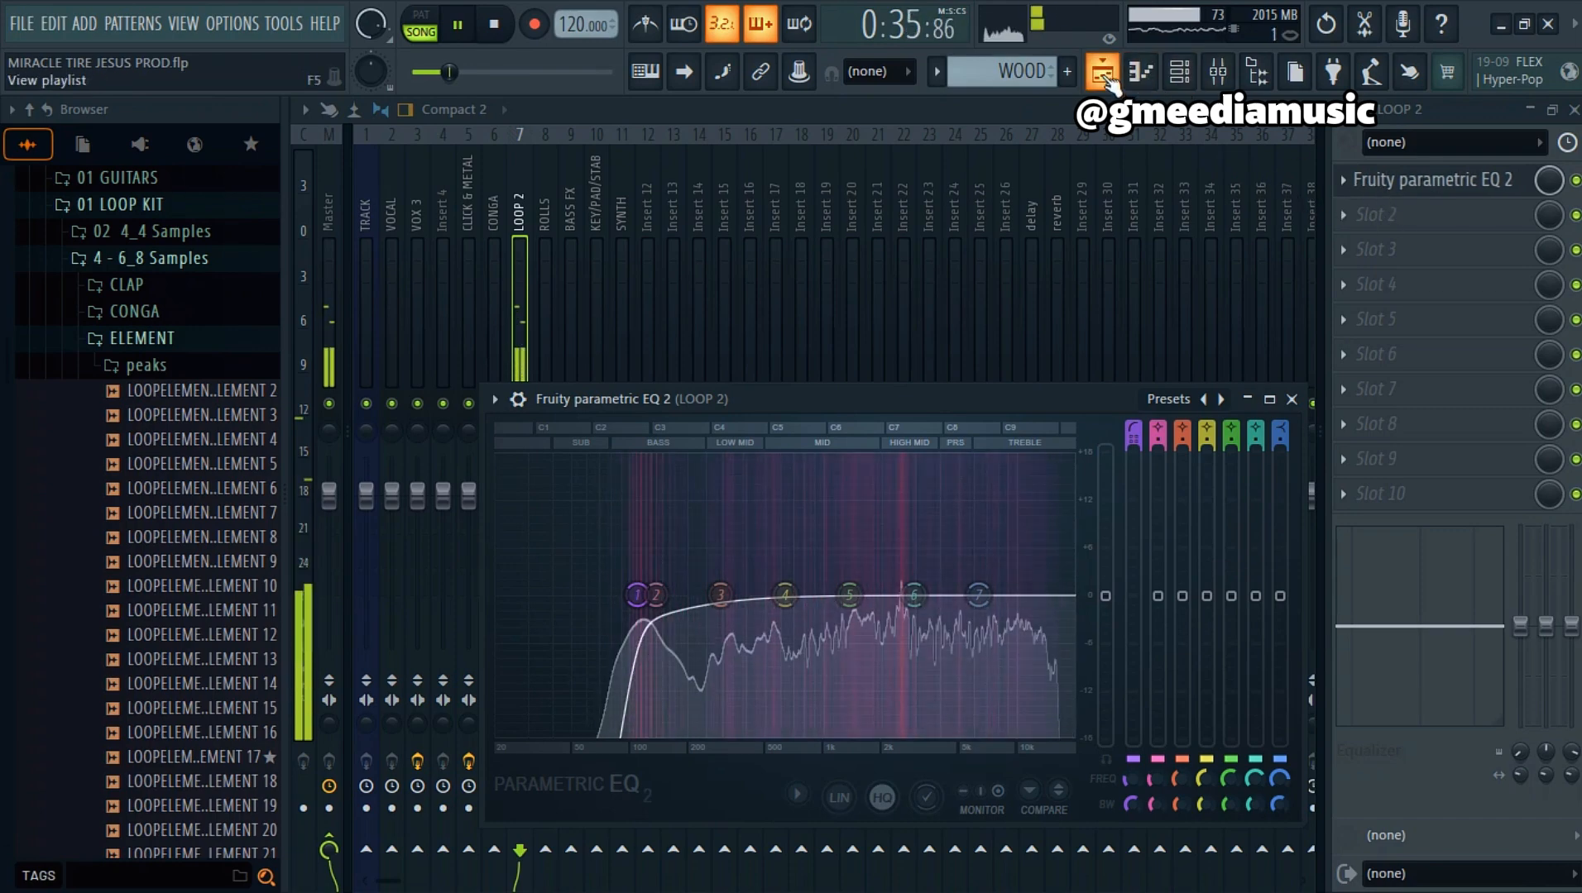
{"action": "key", "text": "space"}
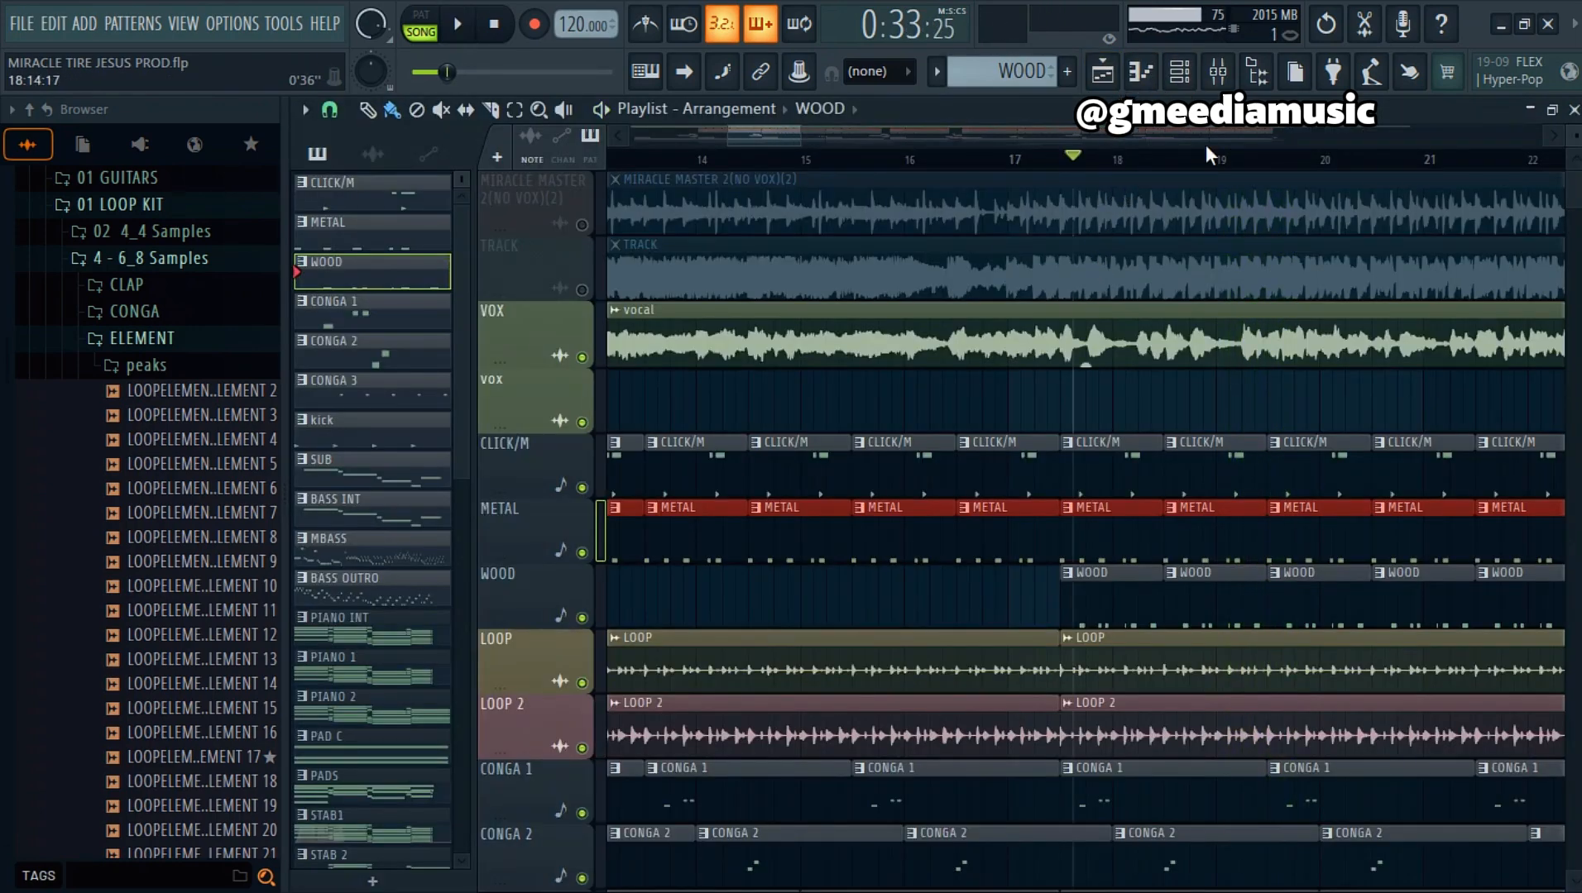
Step: Turn on the CLICK, METAL, WOOD and LOOP channels alongside LOOP 2 and play all these layers from just after bar 17
{"action": "left_click", "coordinate": [1179, 71]}
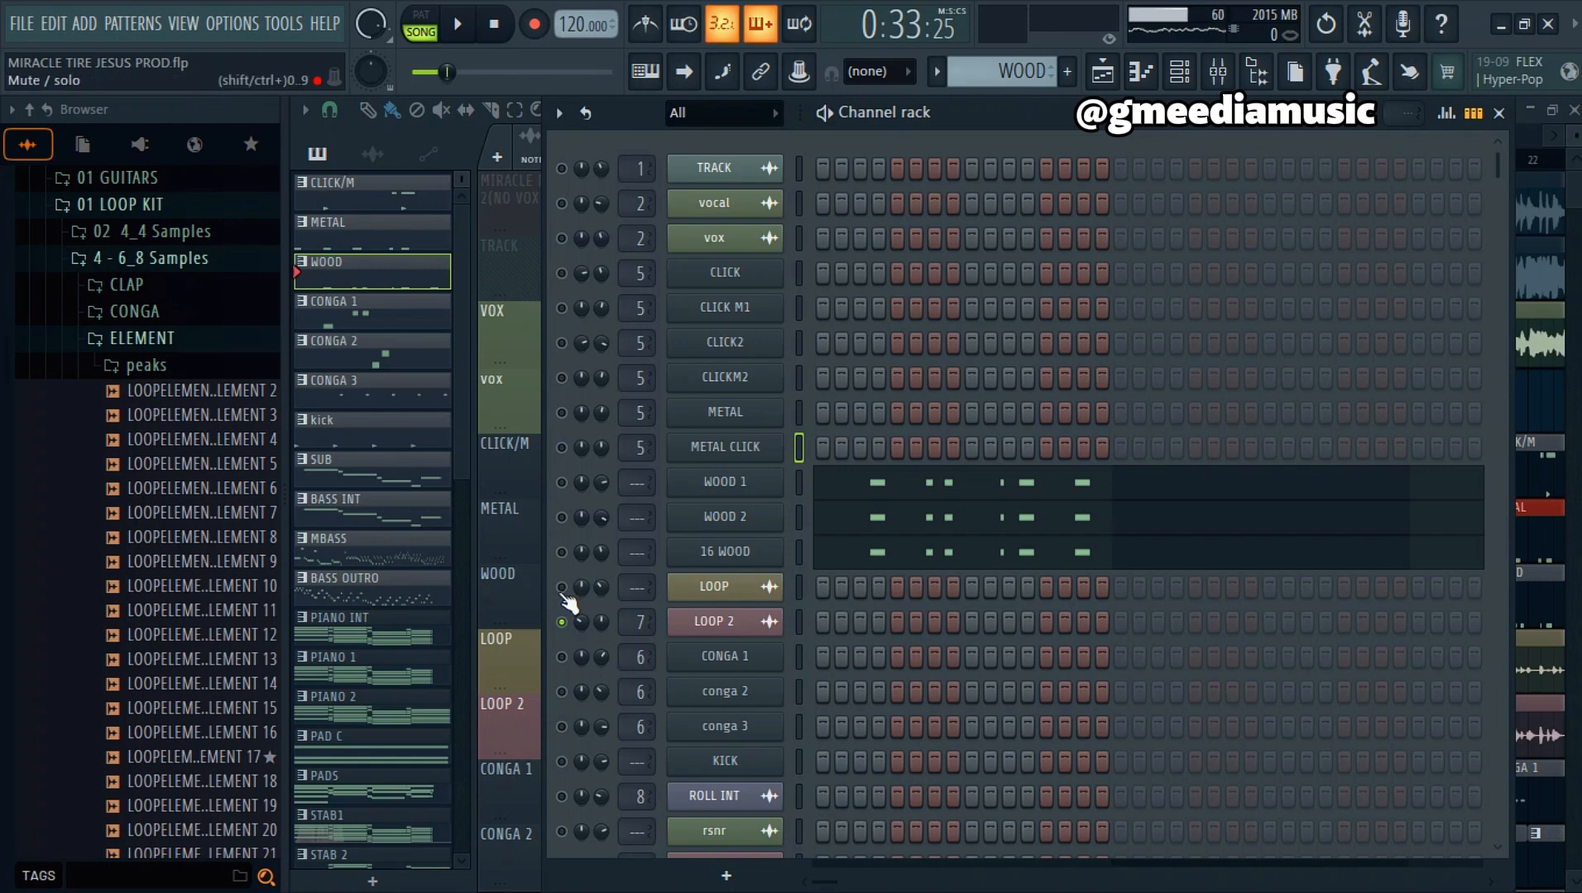
{"action": "right_click", "coordinate": [581, 622]}
{"action": "left_click_drag", "start_coordinate": [561, 587], "coordinate": [557, 253]}
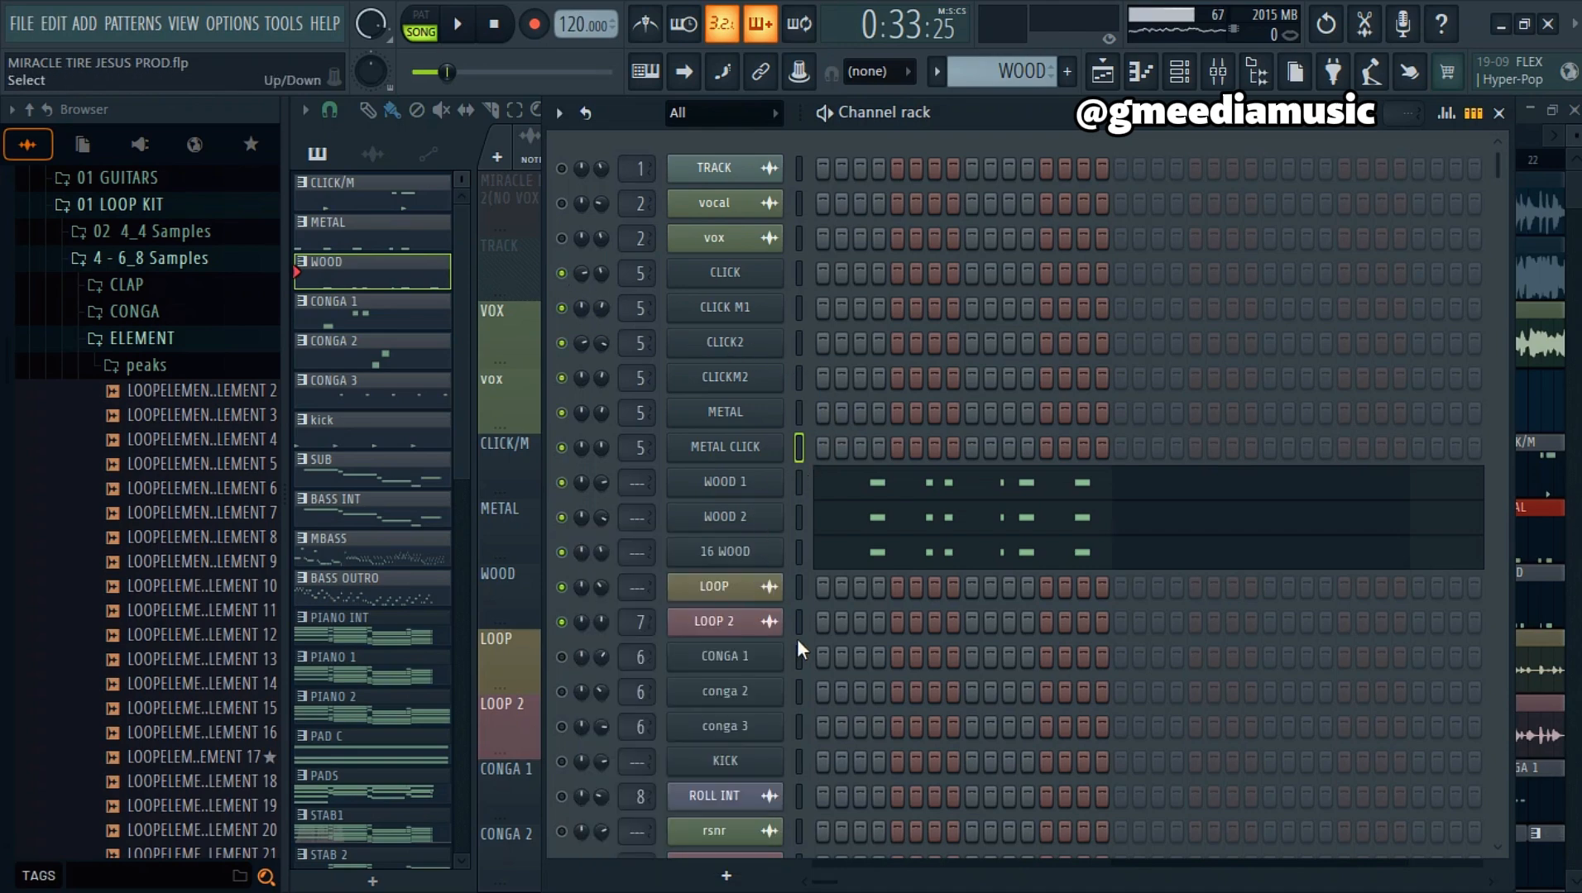
{"action": "left_click", "coordinate": [1101, 71]}
{"action": "key", "text": "space"}
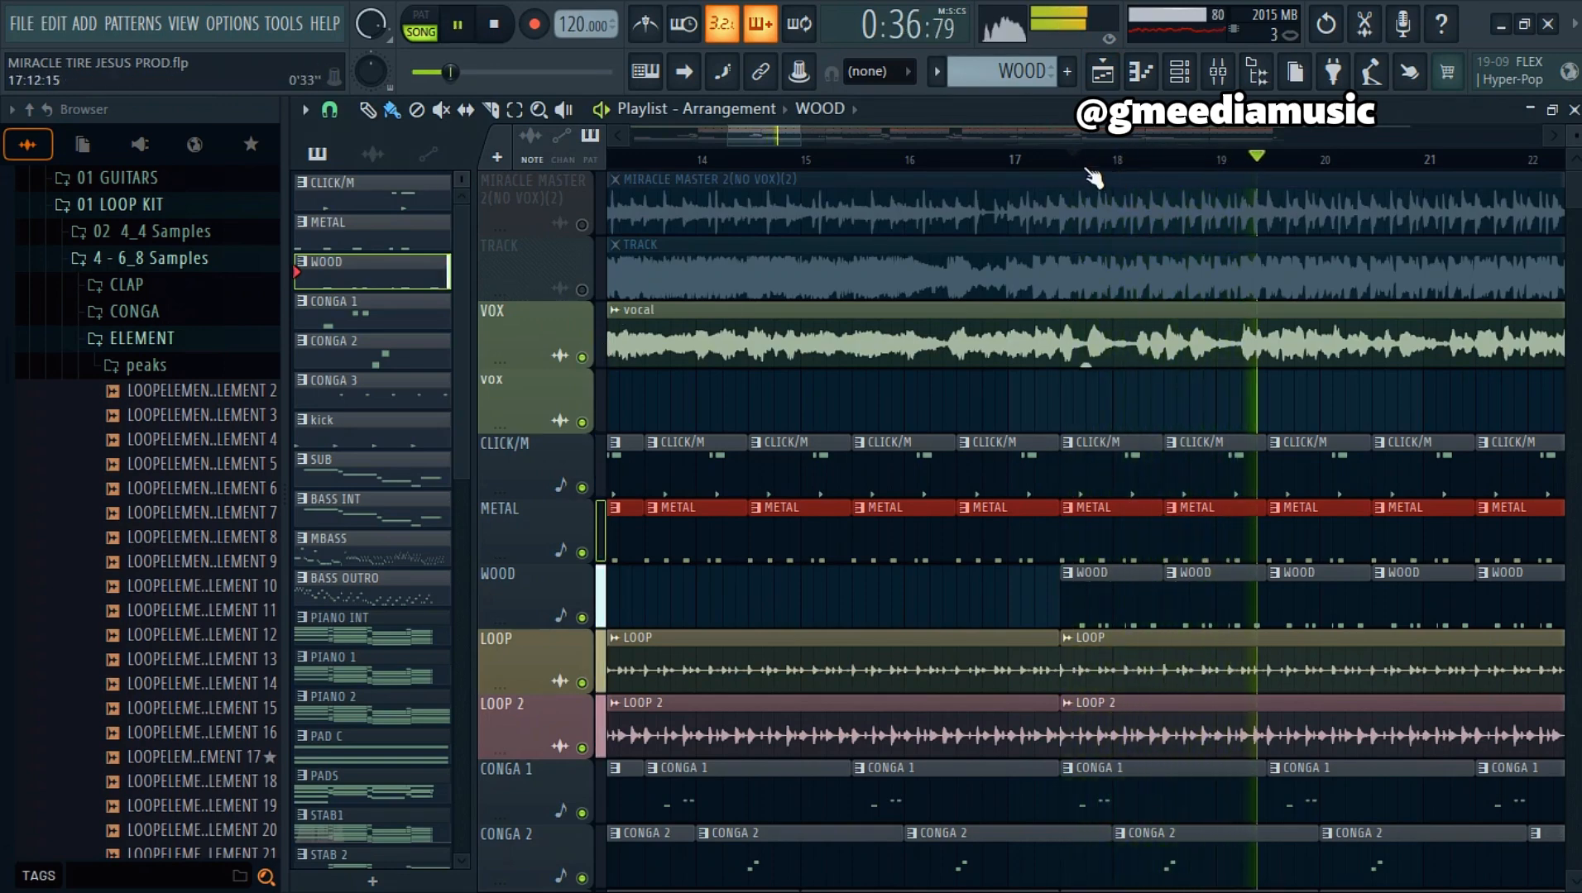
{"action": "scroll", "coordinate": [1090, 169], "scroll_direction": "down", "scroll_amount": 2}
{"action": "scroll", "coordinate": [1088, 165], "scroll_direction": "down", "scroll_amount": 3}
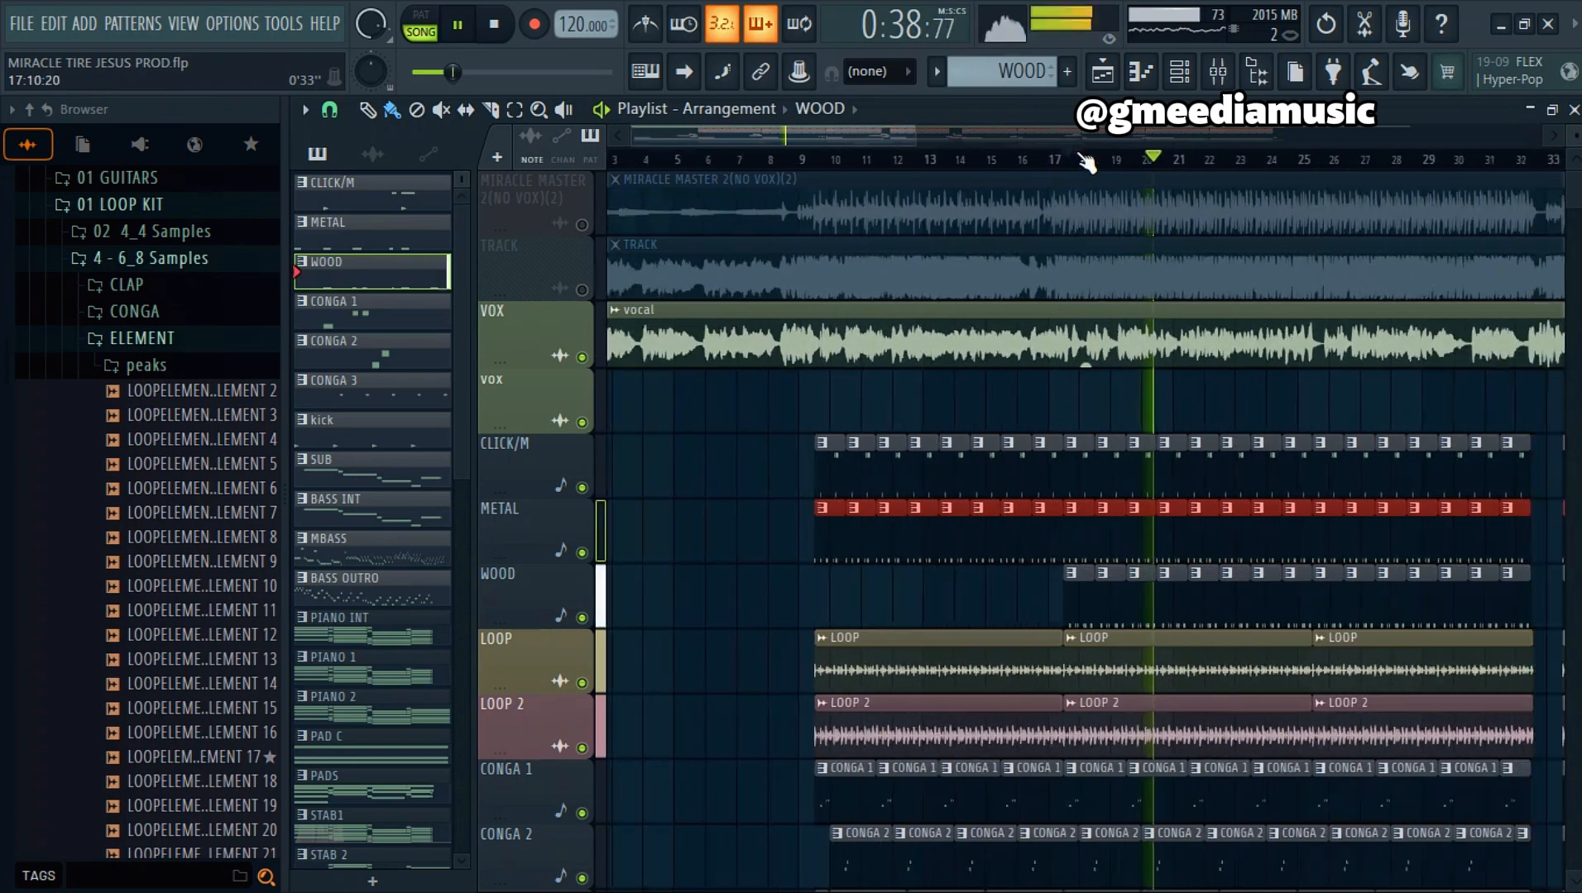
{"action": "scroll", "coordinate": [1088, 161], "scroll_direction": "down", "scroll_amount": 1}
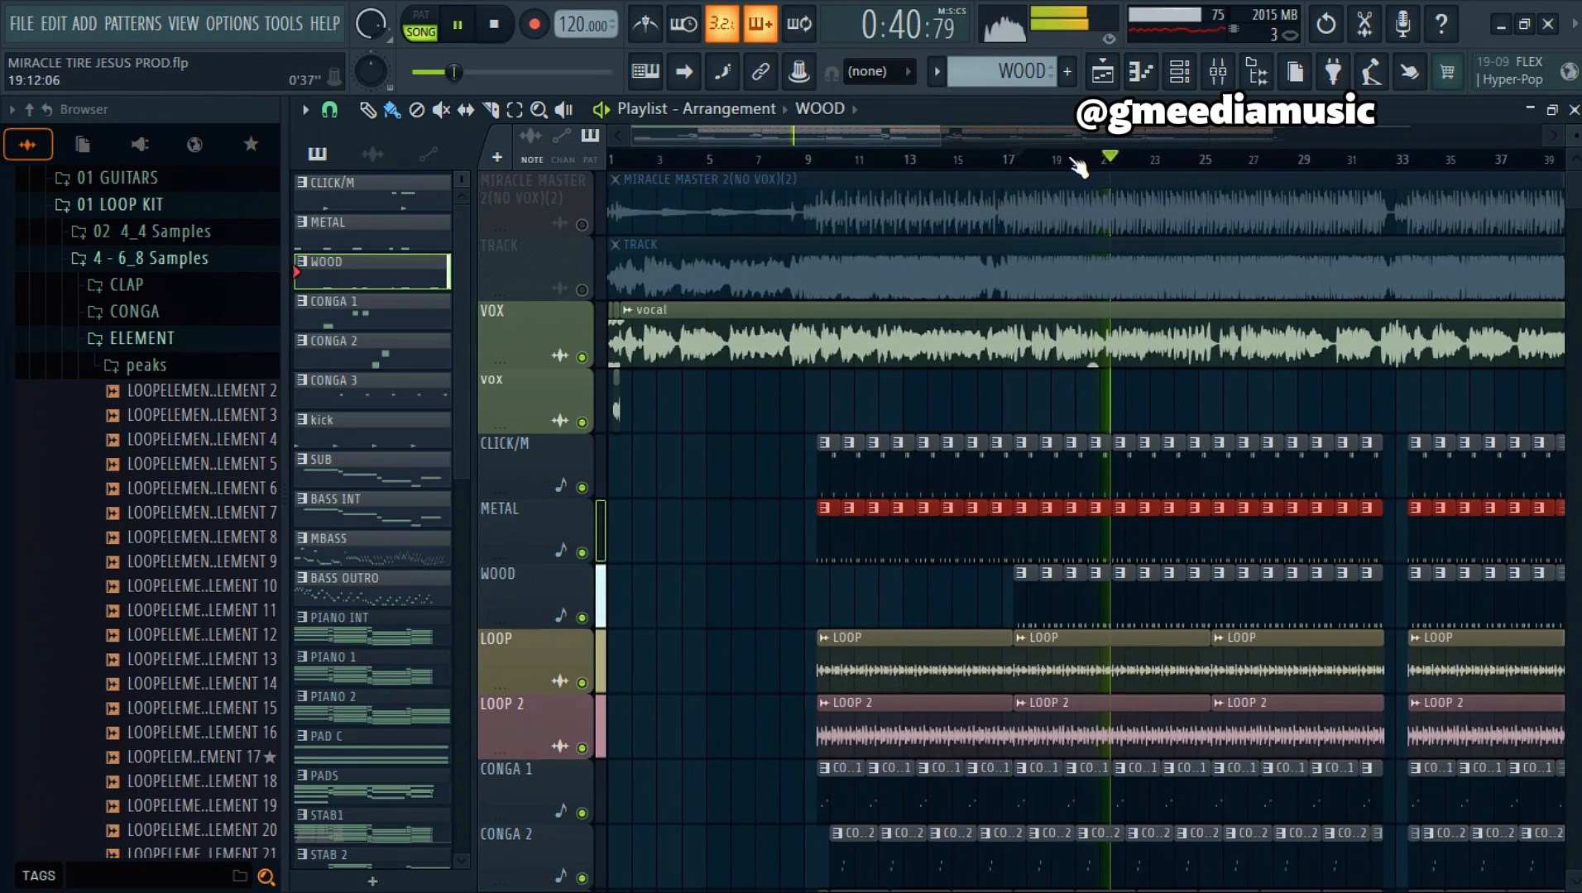
{"action": "key", "text": "space"}
Step: Unmute the vocal channel, play it with the percussion and loop layers near bar 17, then mute it again
{"action": "scroll", "coordinate": [649, 268], "scroll_direction": "down", "scroll_amount": 4}
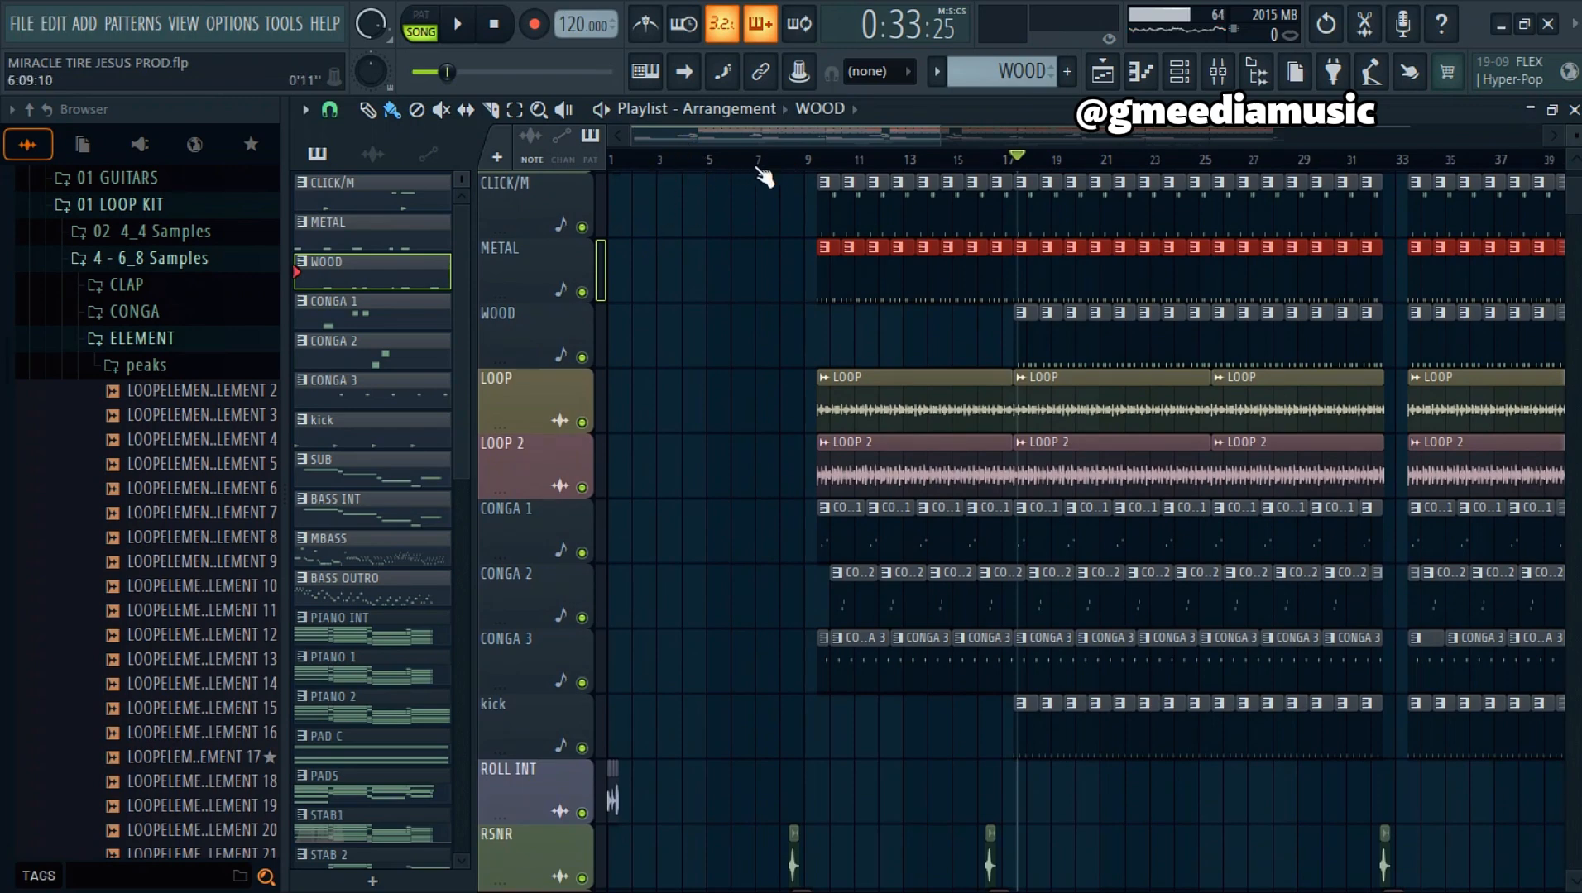
{"action": "scroll", "coordinate": [1126, 163], "scroll_direction": "up", "scroll_amount": 2}
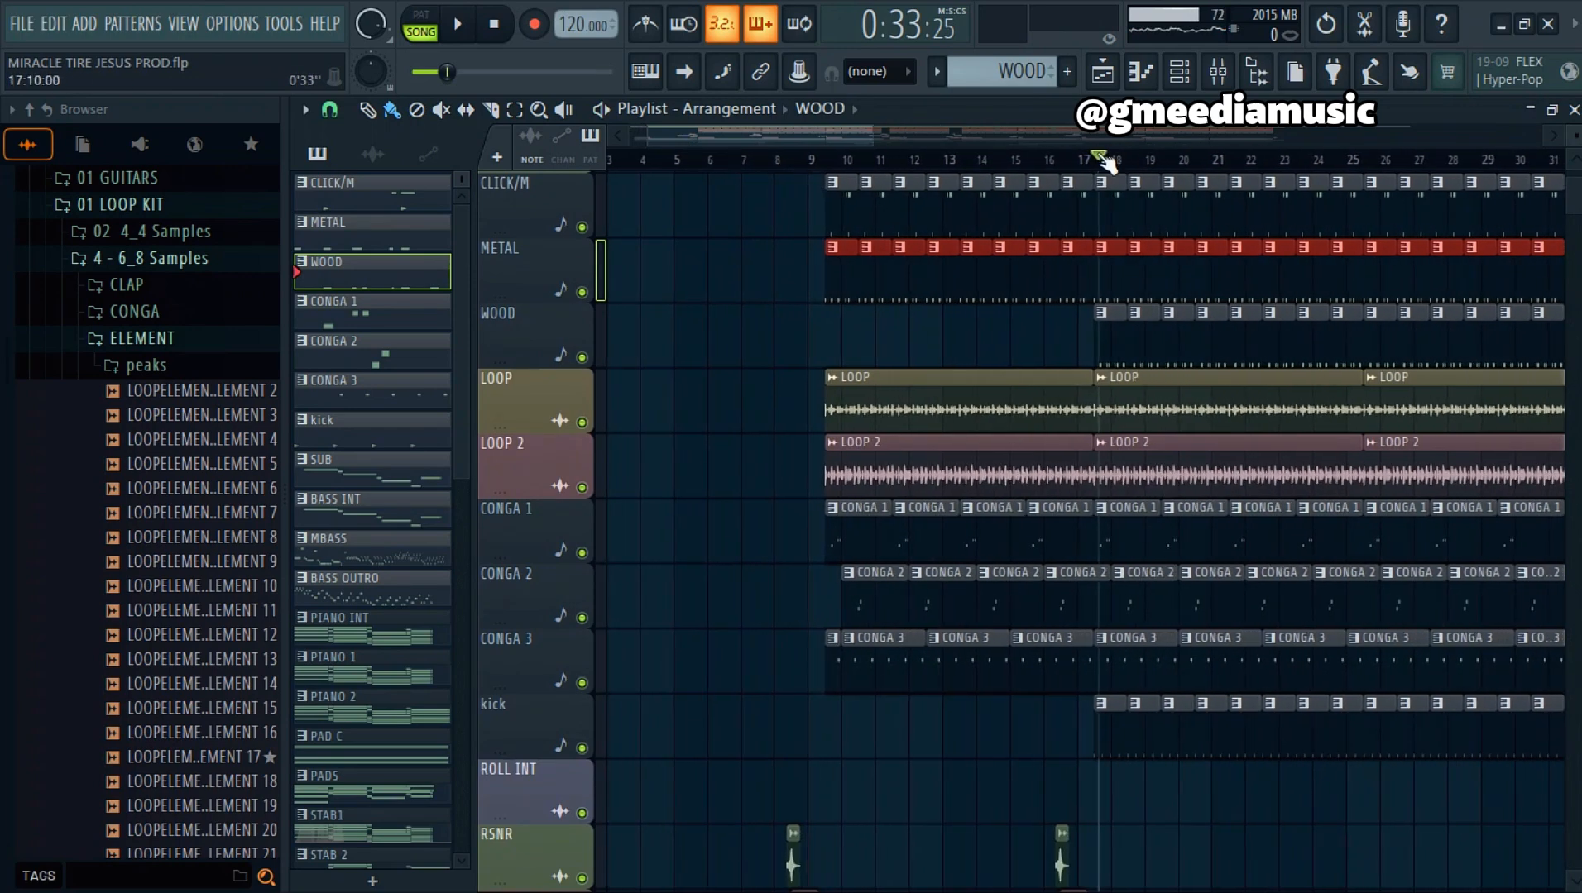
{"action": "scroll", "coordinate": [1119, 163], "scroll_direction": "up", "scroll_amount": 3}
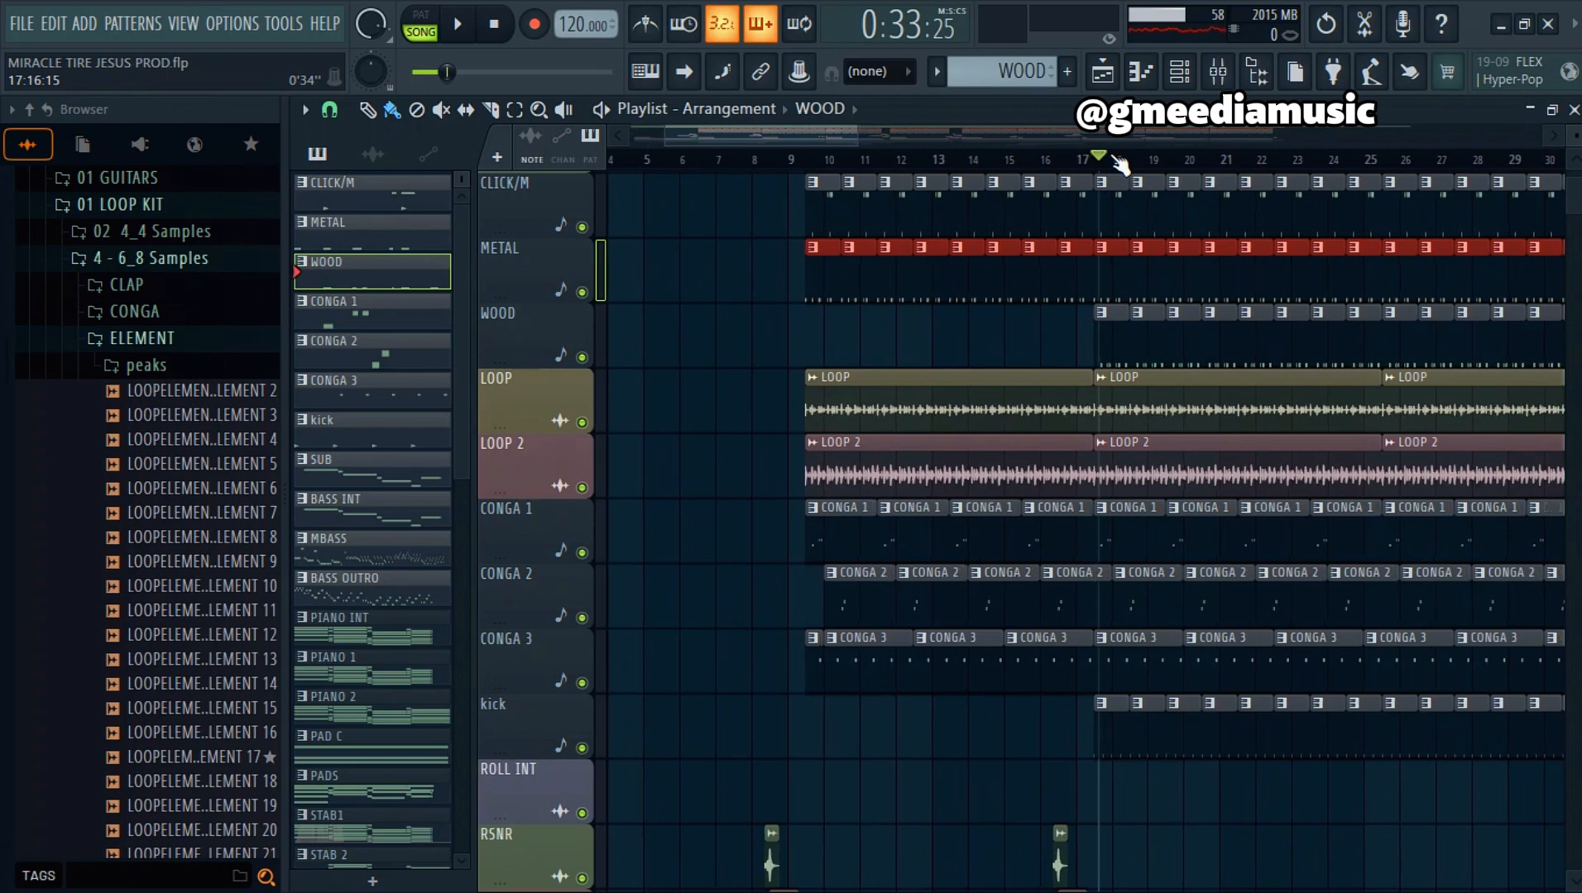
{"action": "key", "text": "F6"}
{"action": "left_click", "coordinate": [561, 202]}
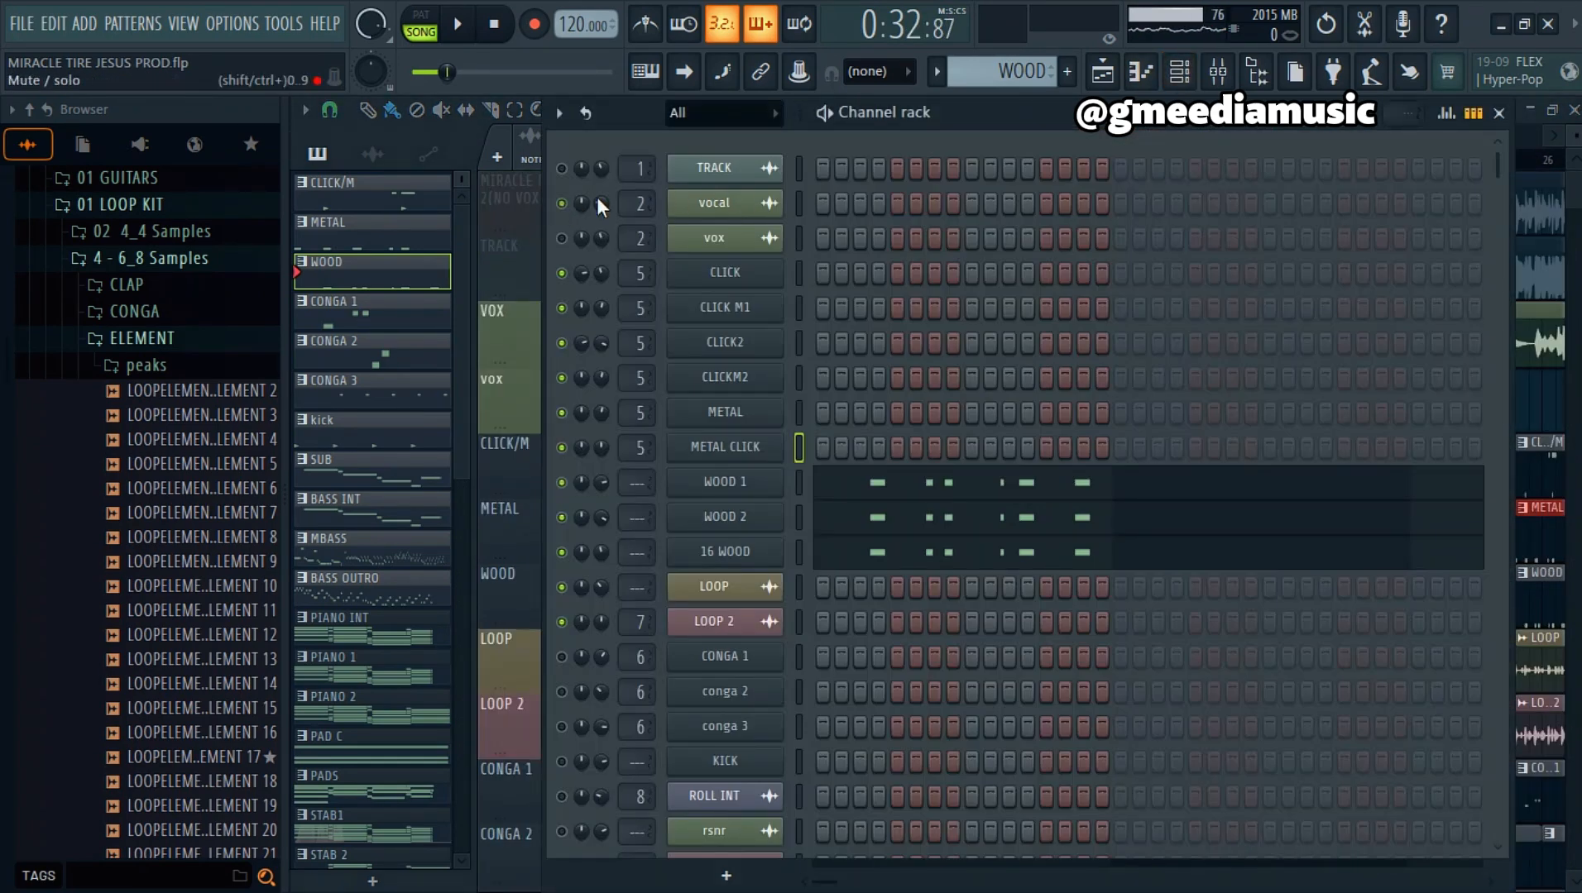
{"action": "left_click", "coordinate": [1109, 74]}
{"action": "key", "text": "space"}
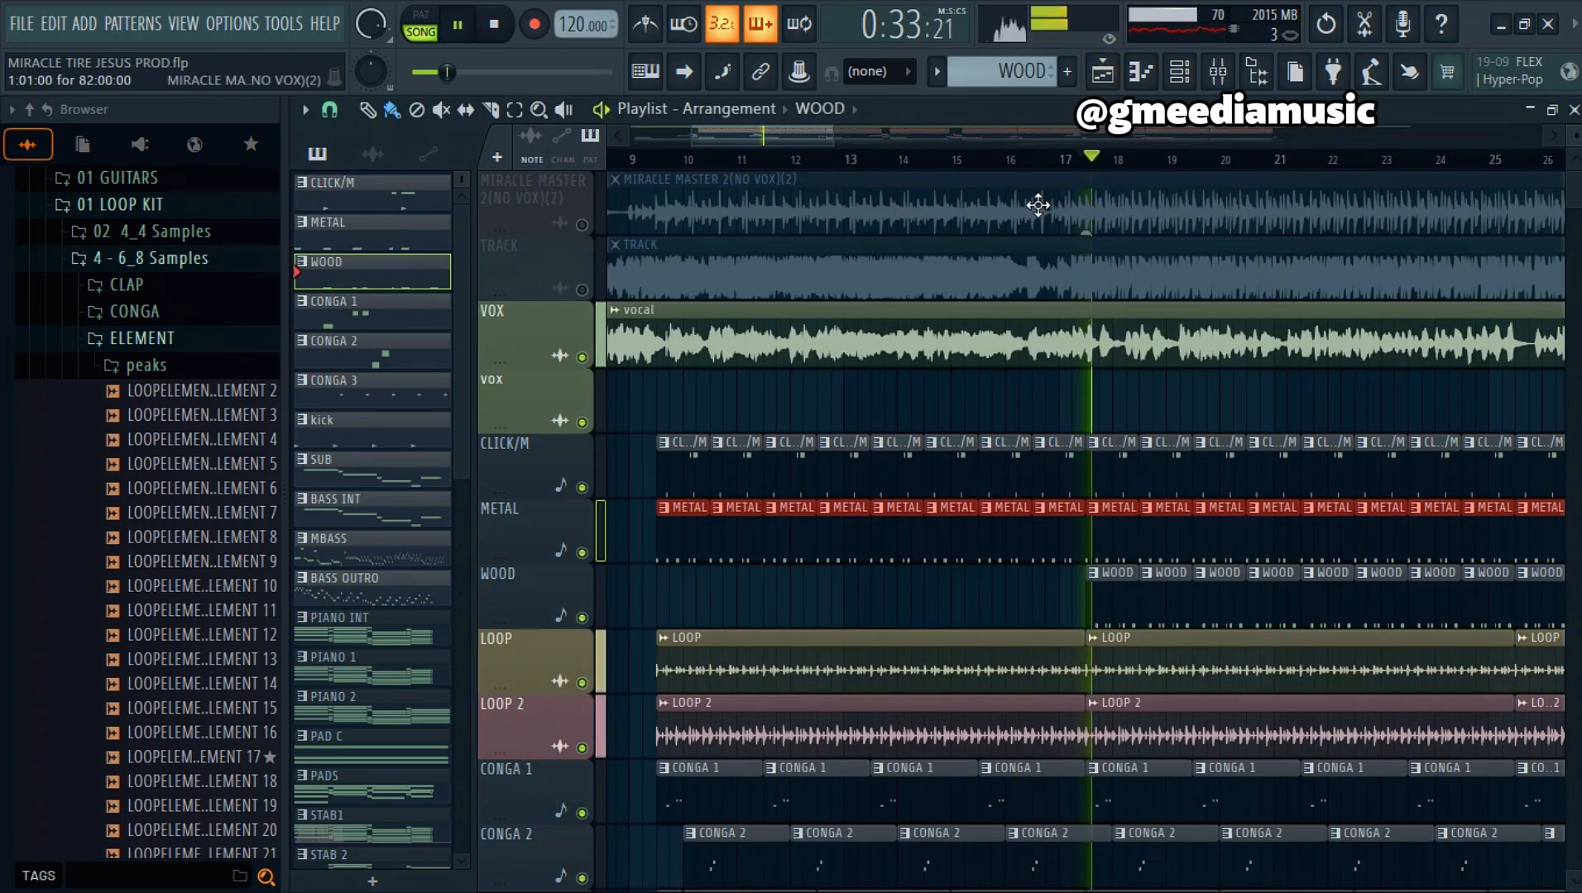
{"action": "left_click", "coordinate": [1167, 76]}
{"action": "left_click", "coordinate": [562, 203]}
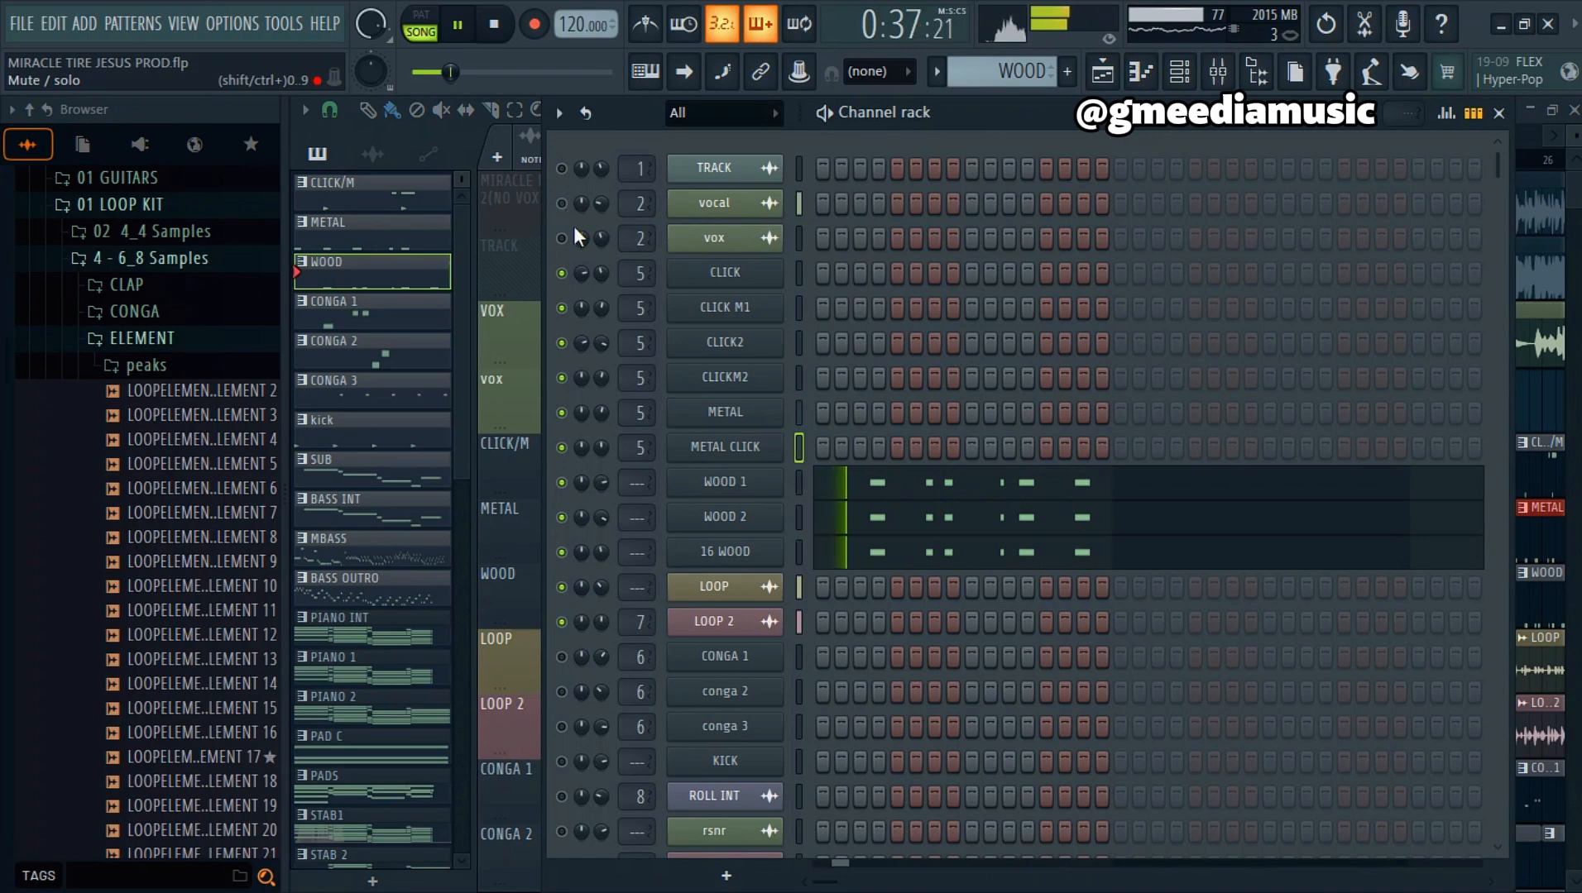
{"action": "key", "text": "space"}
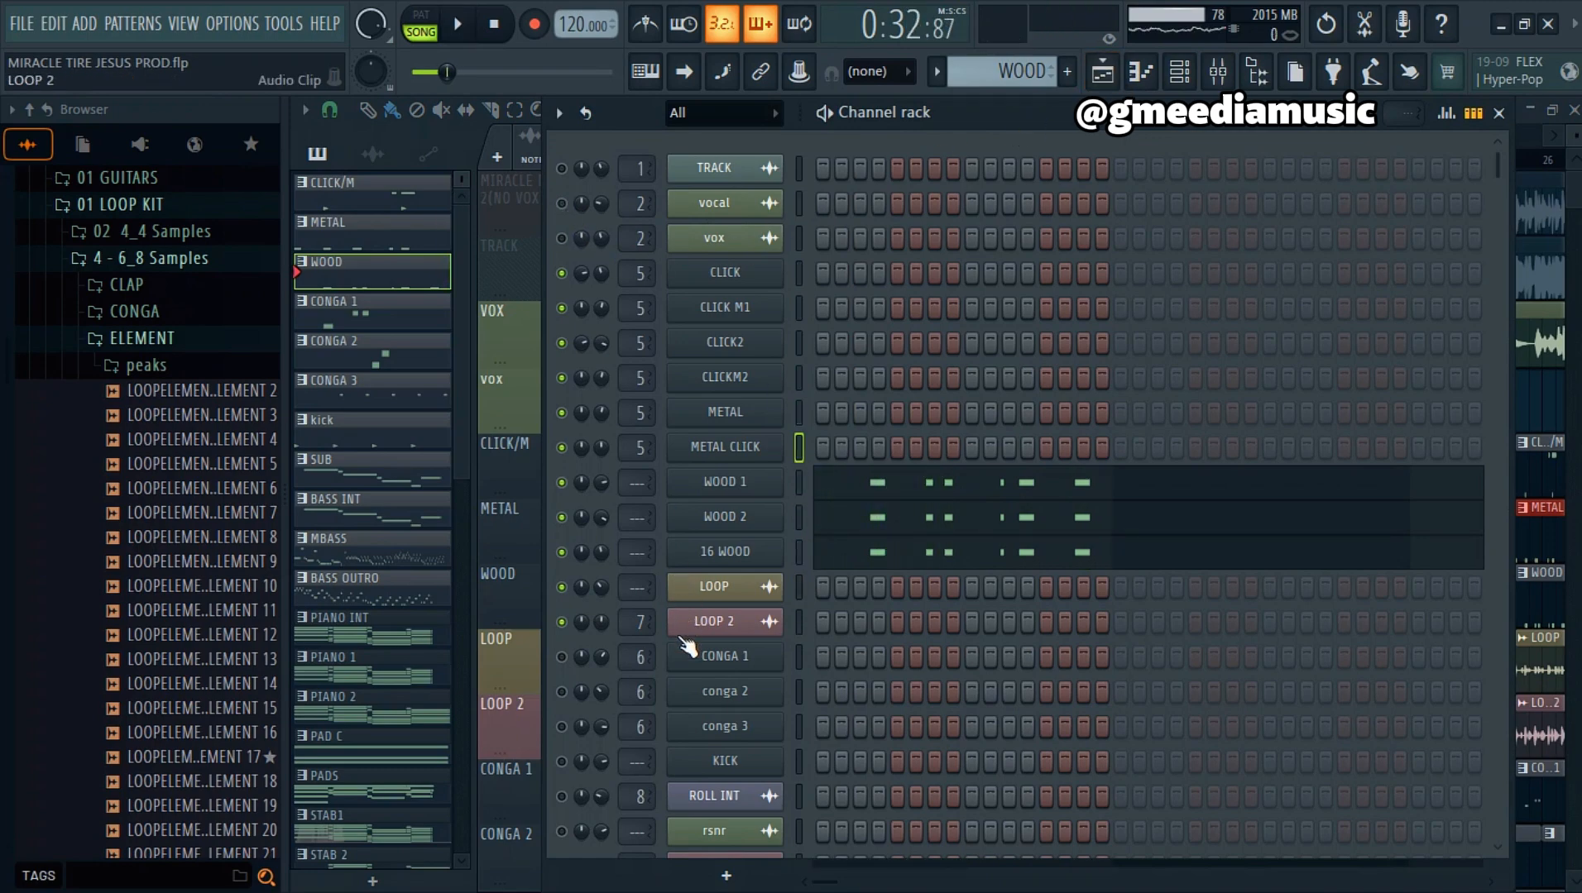
Step: Turn on the CONGA 1 channel, select its pattern and play the layers from where its clips start after bar 9
{"action": "scroll", "coordinate": [680, 620], "scroll_direction": "down", "scroll_amount": 3}
{"action": "scroll", "coordinate": [680, 616], "scroll_direction": "down", "scroll_amount": 3}
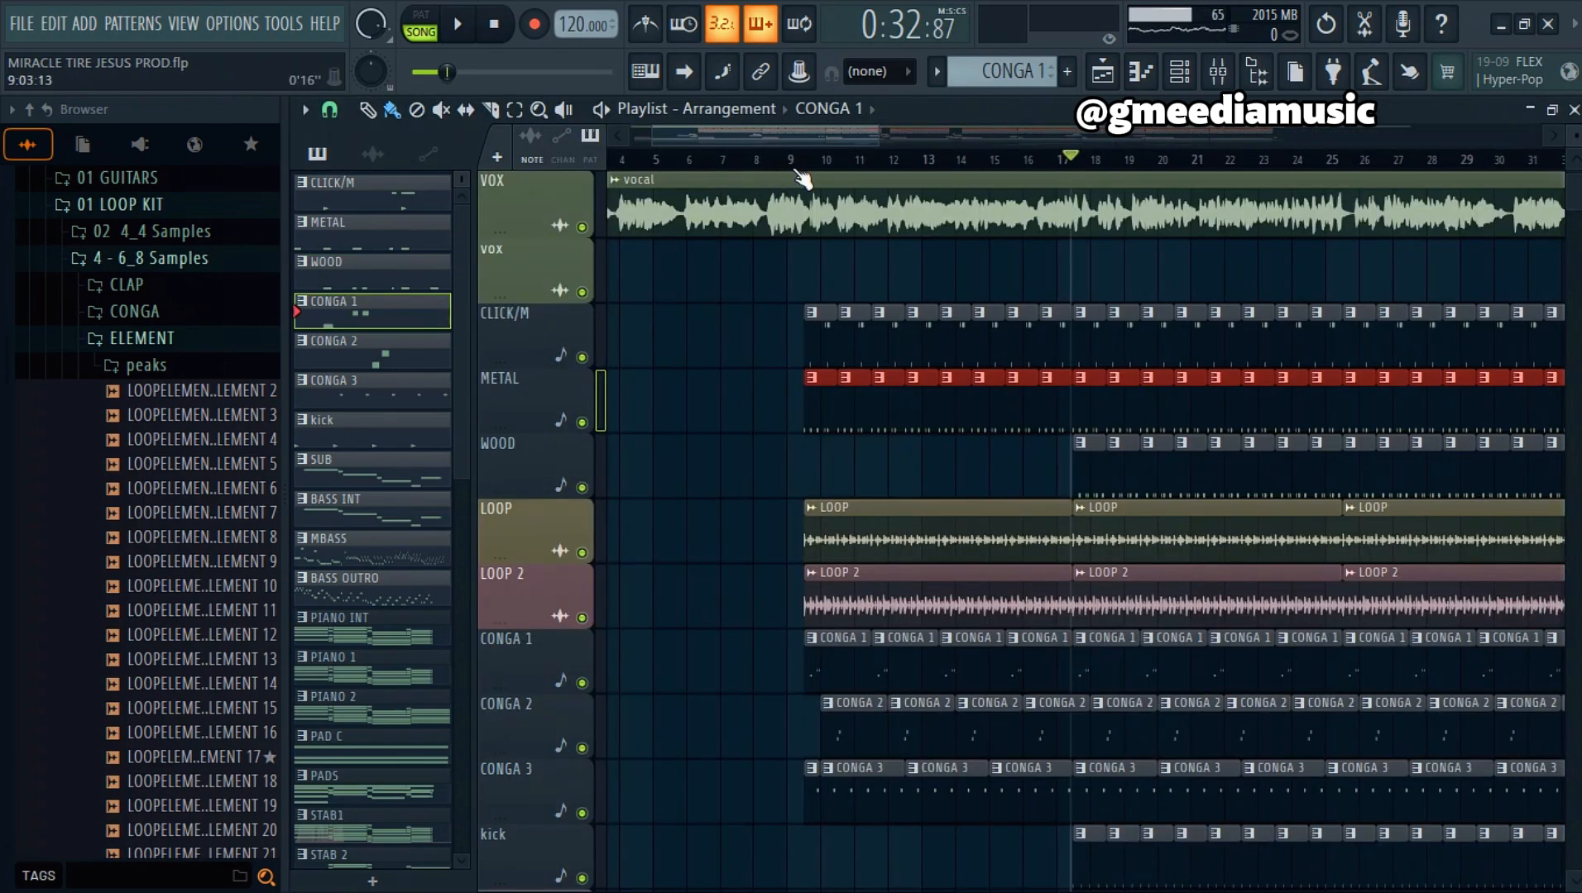
{"action": "left_click", "coordinate": [782, 158]}
{"action": "scroll", "coordinate": [814, 158], "scroll_direction": "up", "scroll_amount": 5}
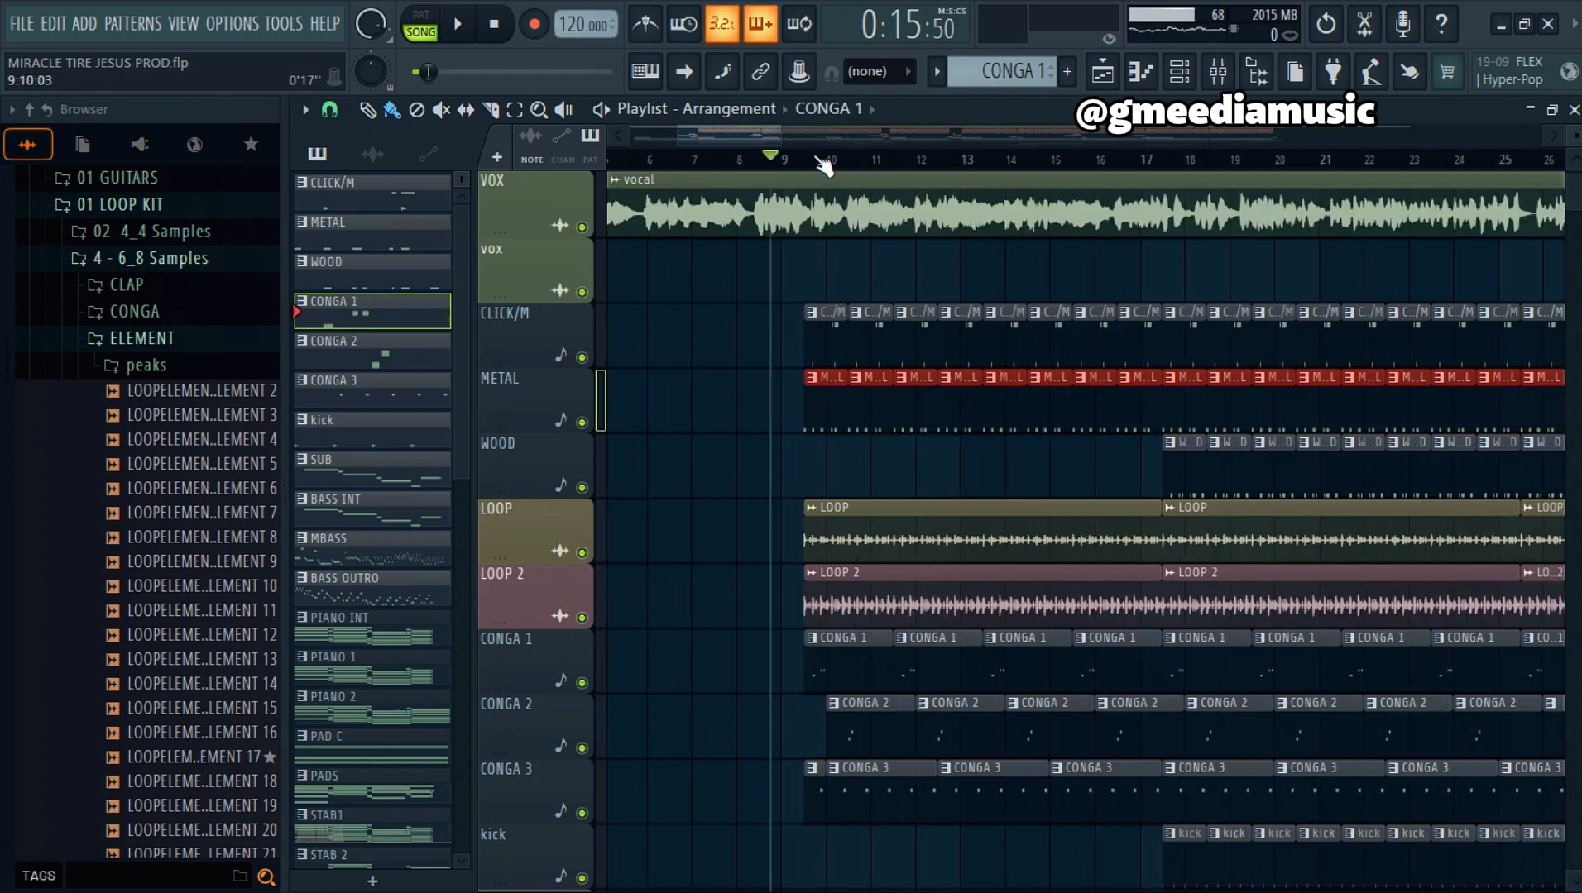
{"action": "left_click", "coordinate": [816, 159]}
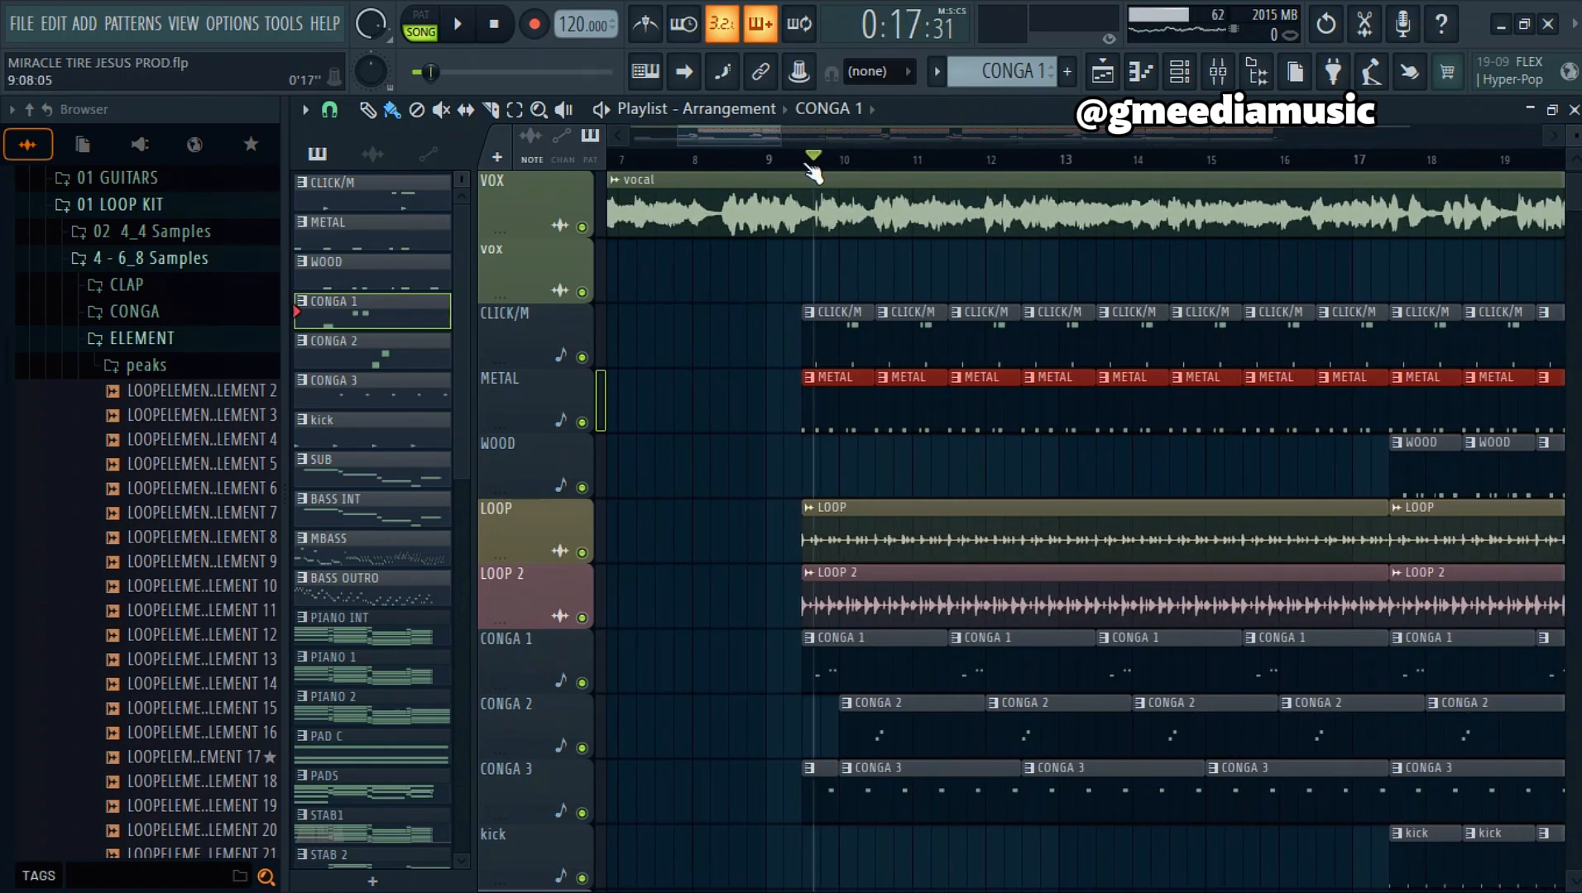
{"action": "key", "text": "space"}
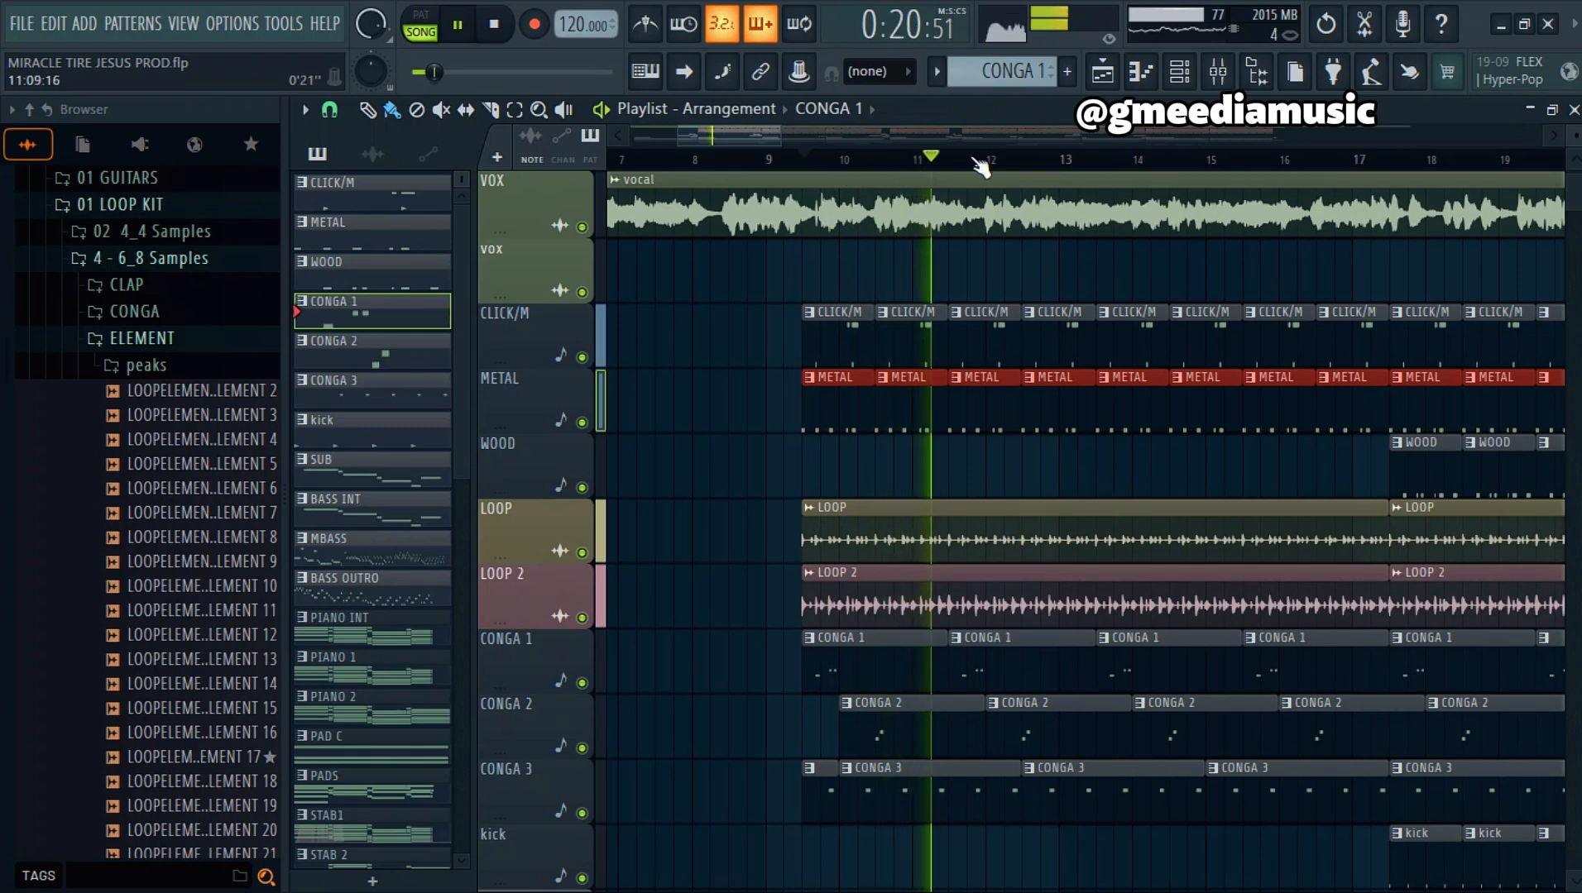
{"action": "key", "text": "space"}
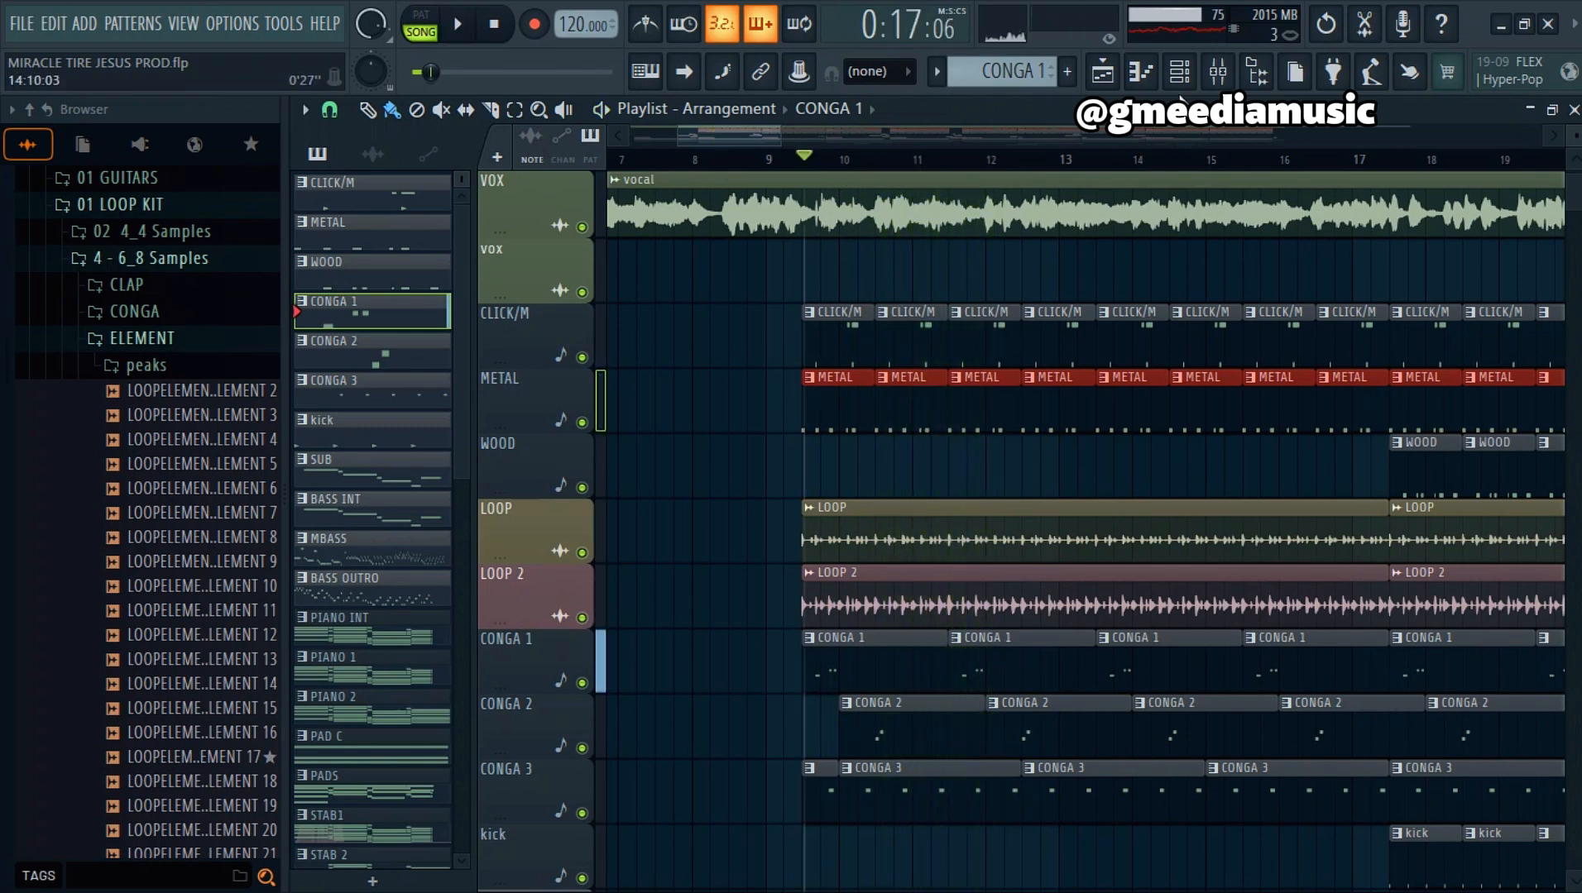
Step: Turn on the conga 2 channel, switch to the CONGA 2 pattern and play it with the other layers from after bar 9
{"action": "key", "text": "F6"}
{"action": "left_click", "coordinate": [870, 356]}
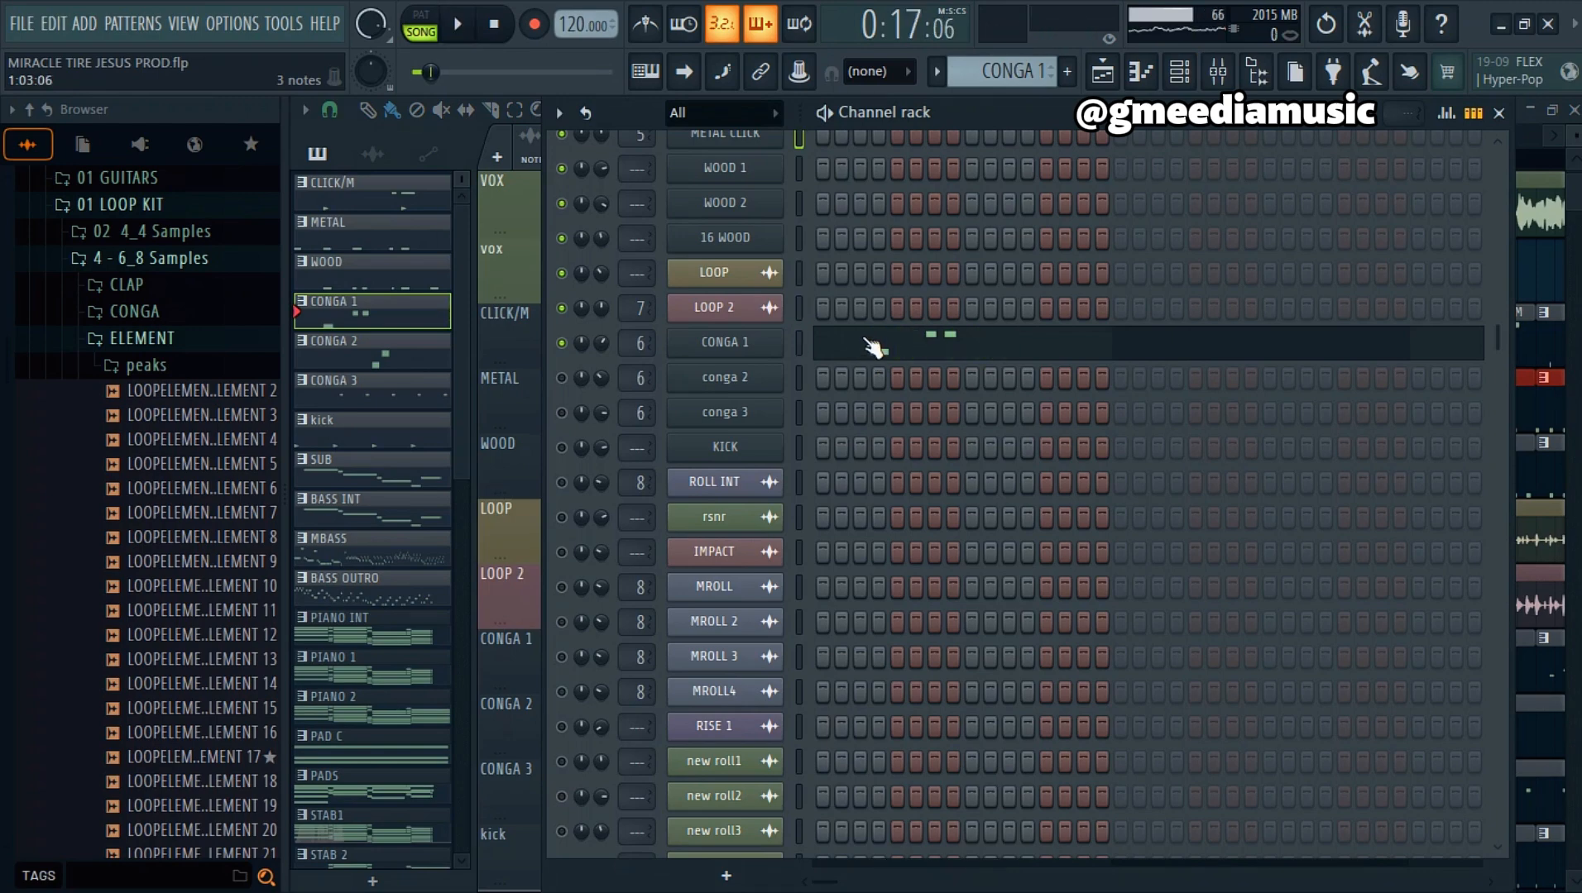
{"action": "left_click", "coordinate": [561, 378]}
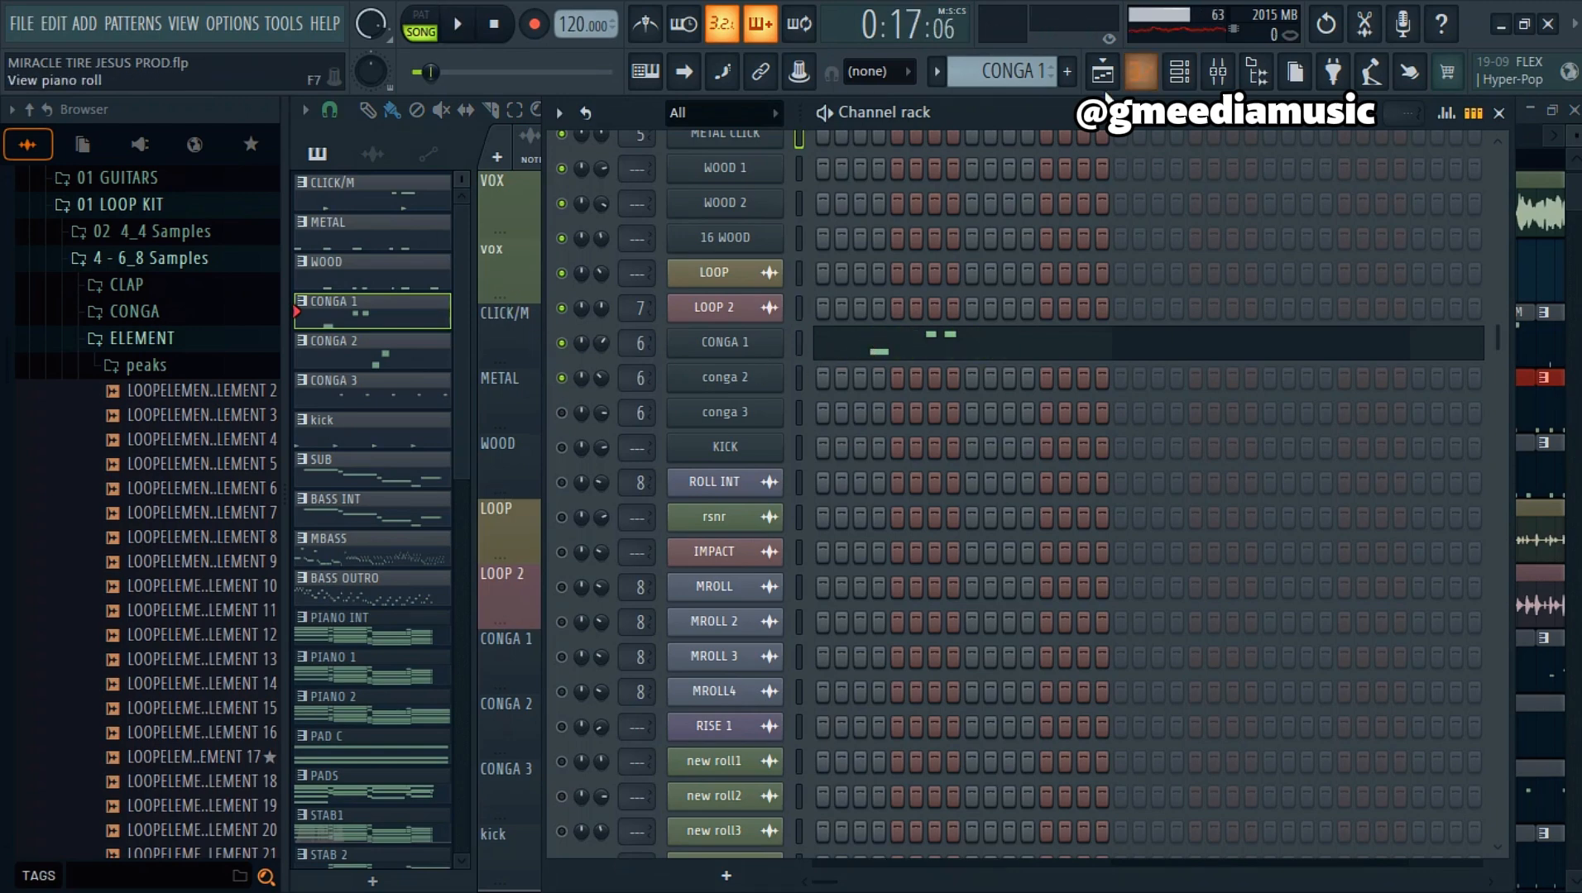
{"action": "left_click", "coordinate": [1005, 71]}
{"action": "left_click", "coordinate": [1048, 182]}
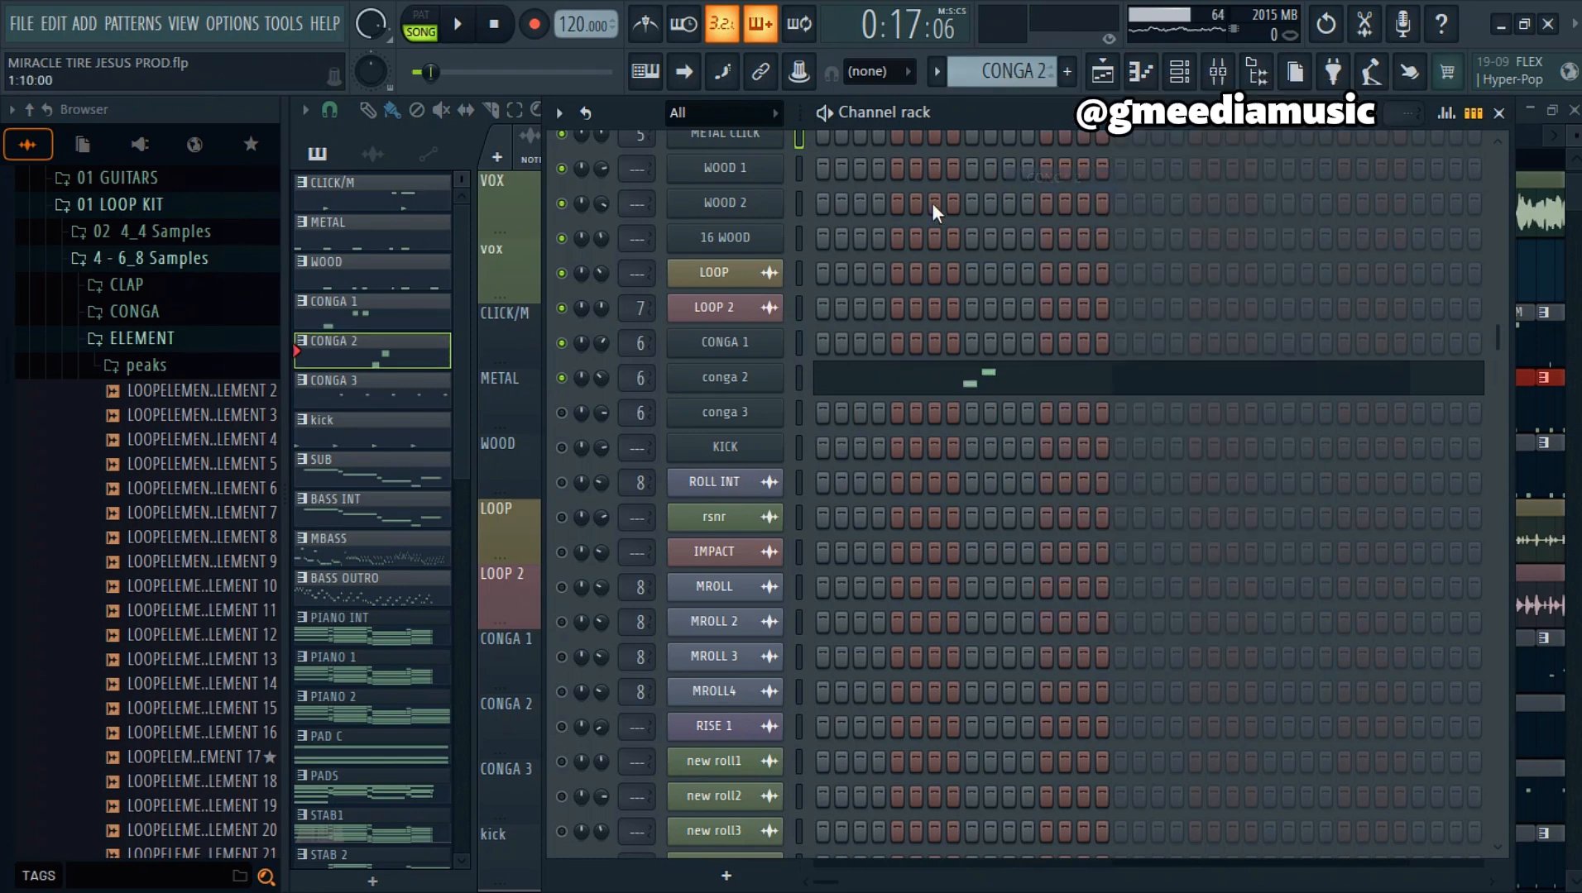
{"action": "key", "text": "space"}
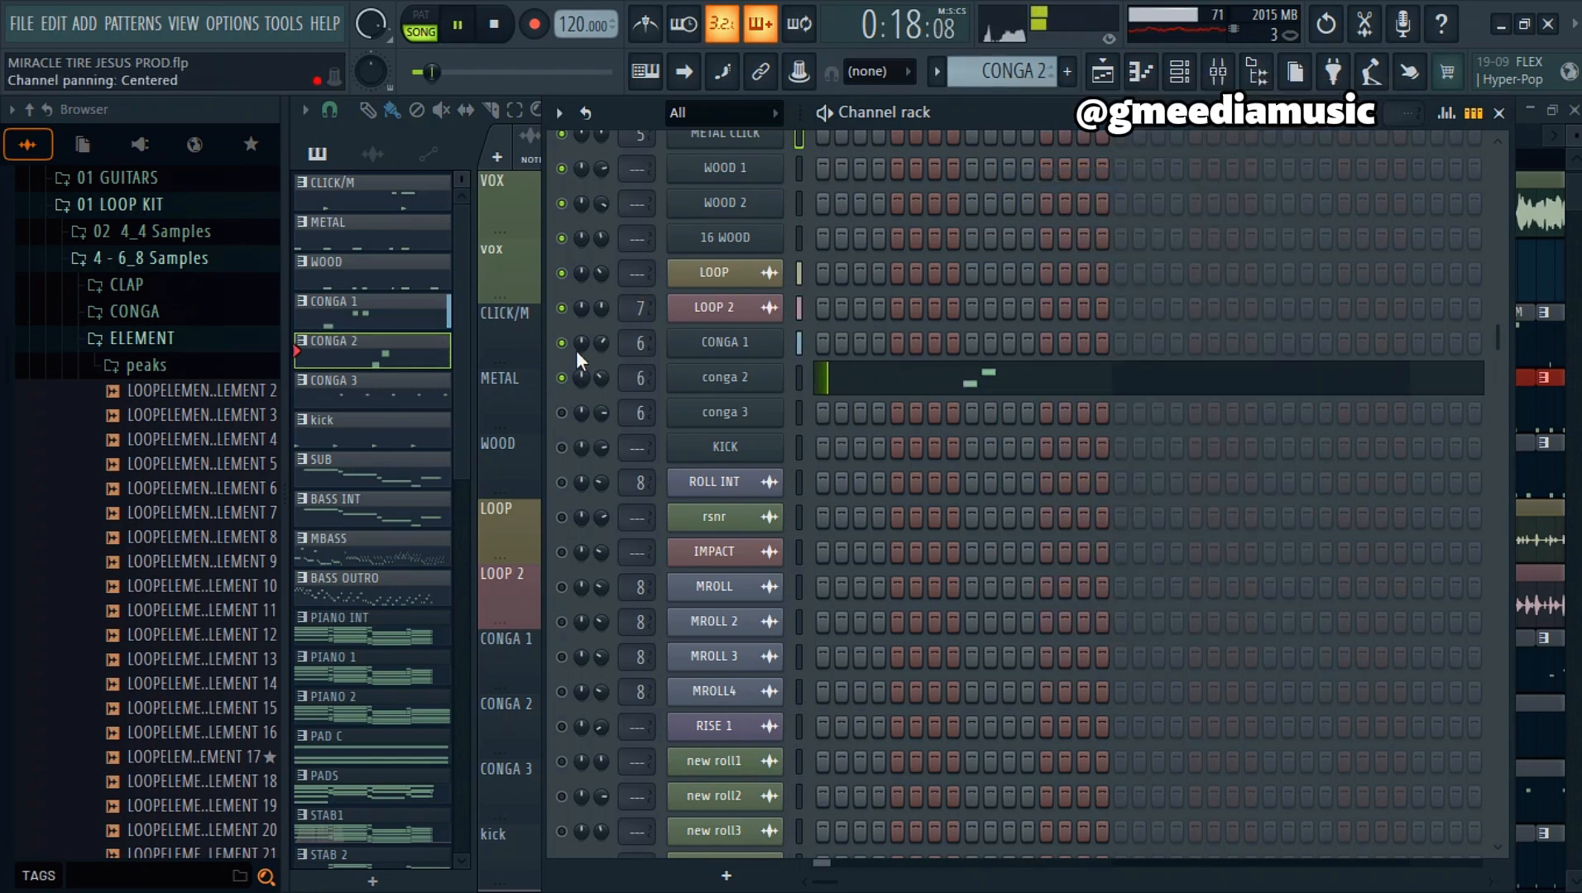
{"action": "key", "text": "space"}
{"action": "key", "text": "space"}
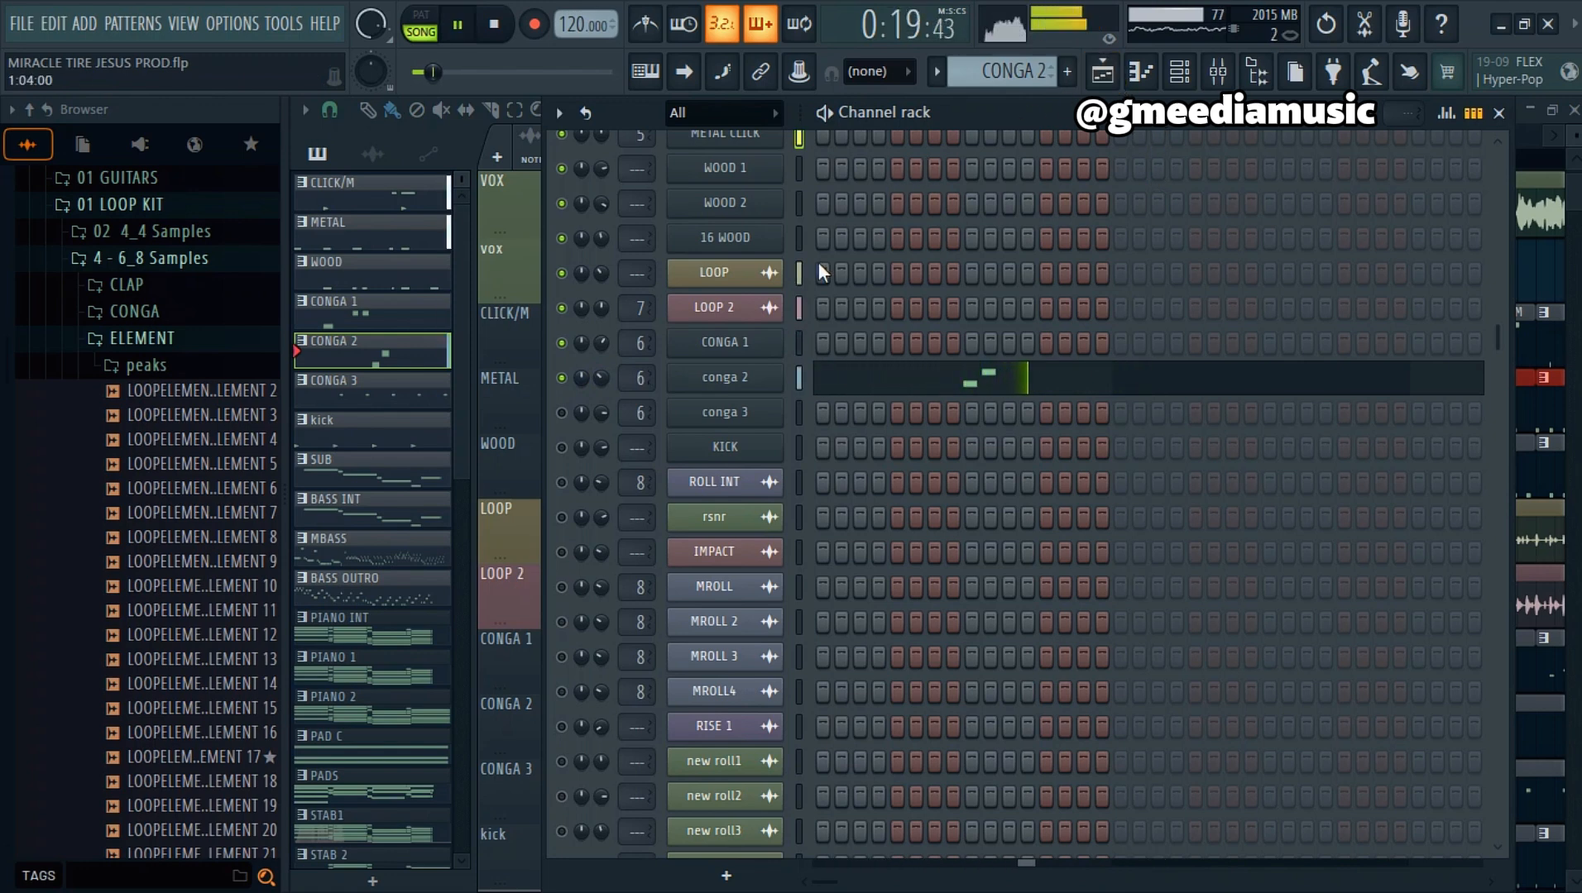
{"action": "key", "text": "space"}
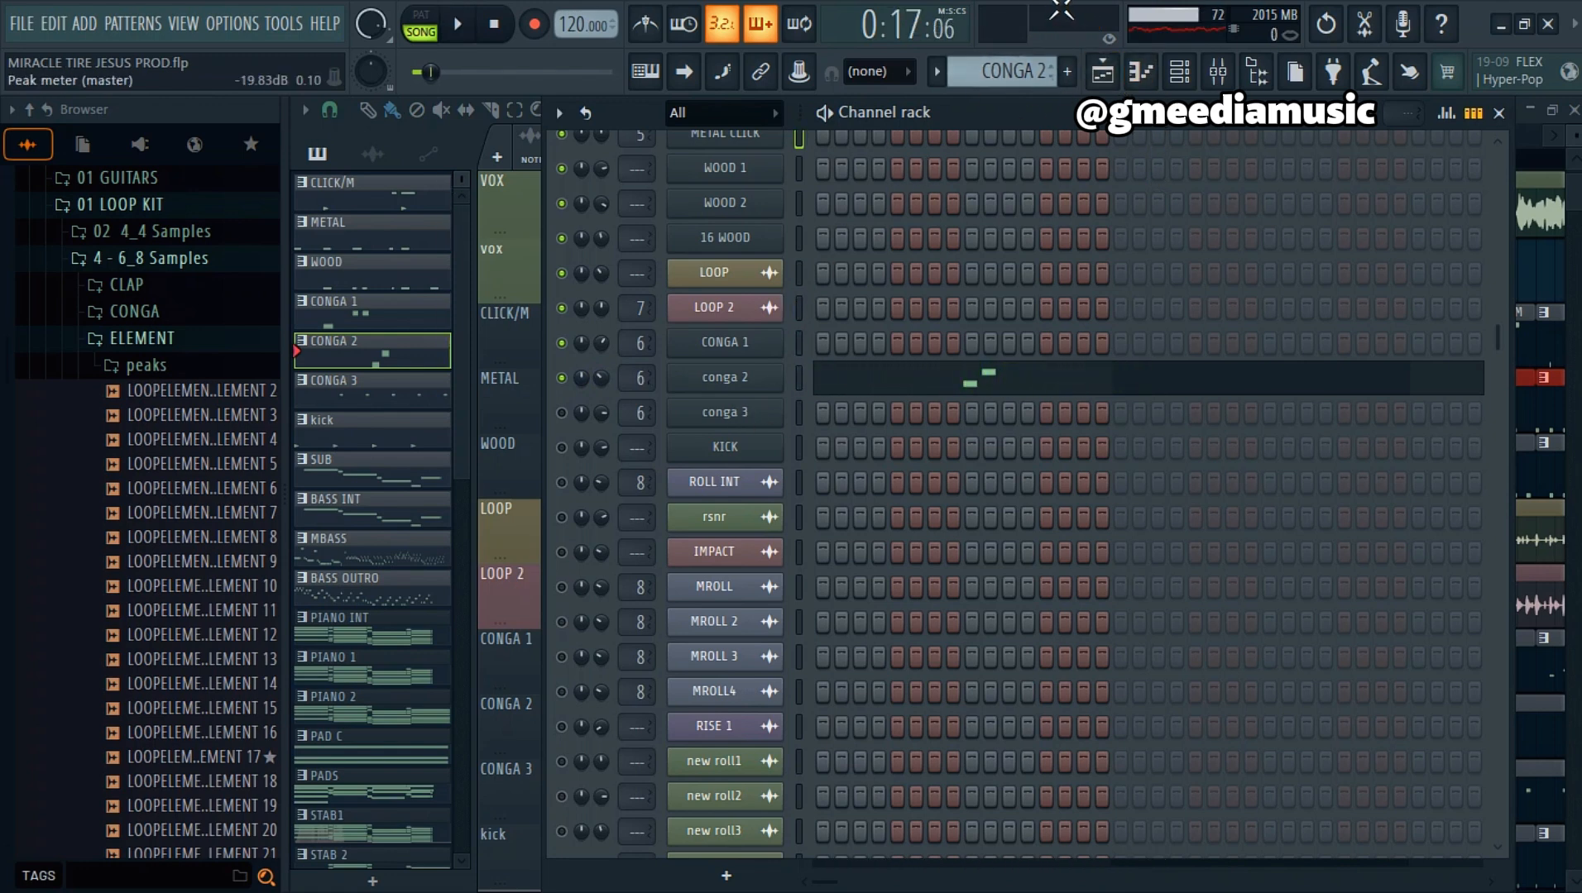
Step: Switch to the CONGA 3 pattern, turn on its channel and play it without and with the other two congas
{"action": "left_click", "coordinate": [1033, 72]}
{"action": "left_click", "coordinate": [1092, 191]}
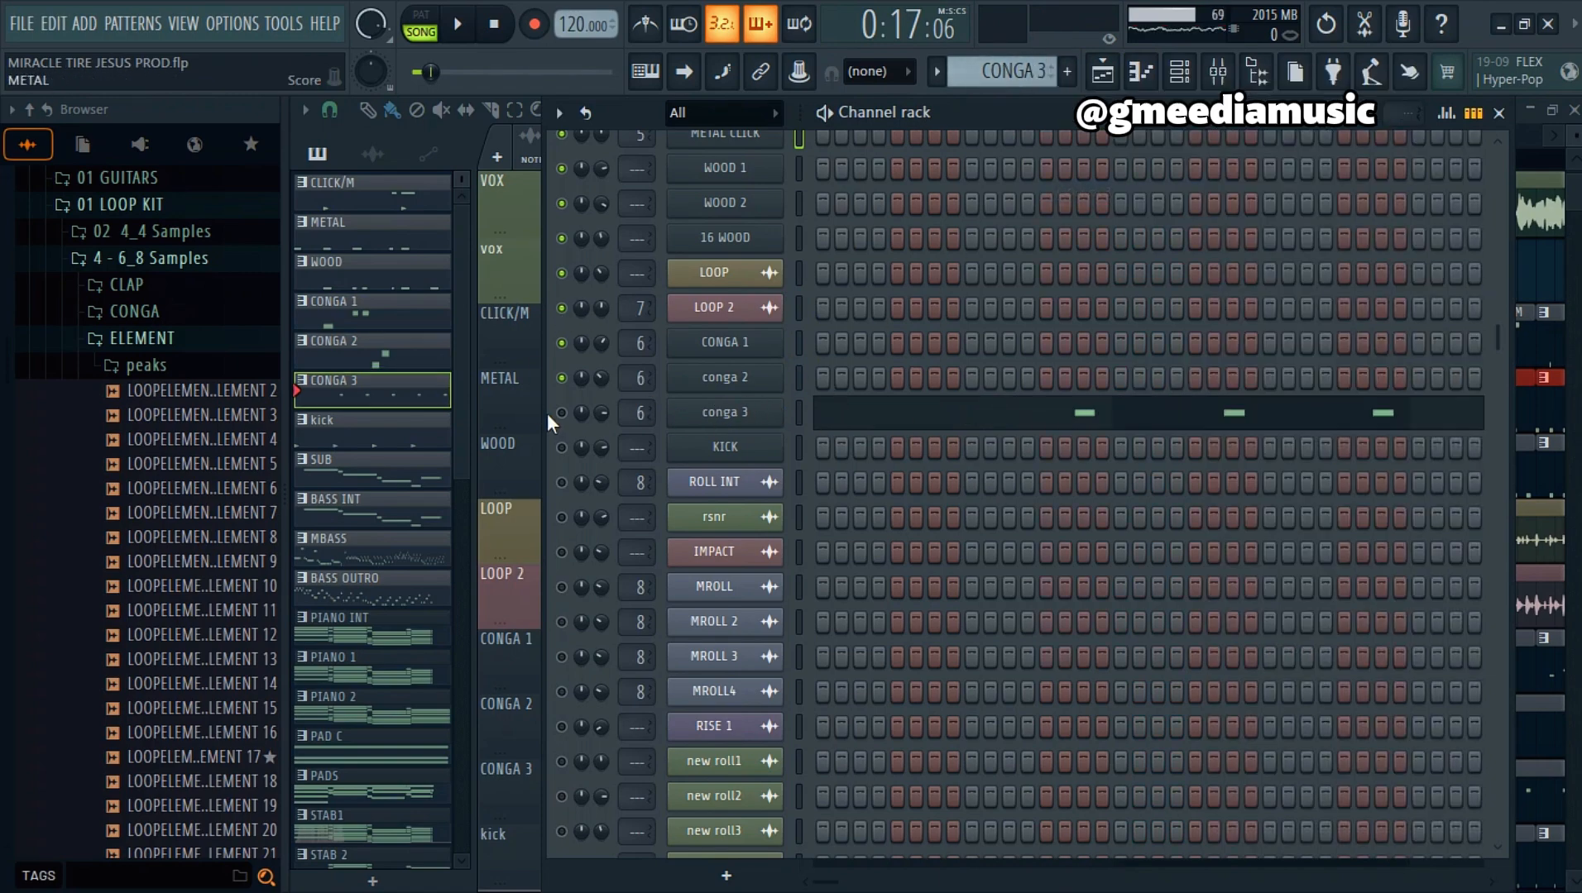
{"action": "key", "text": "space"}
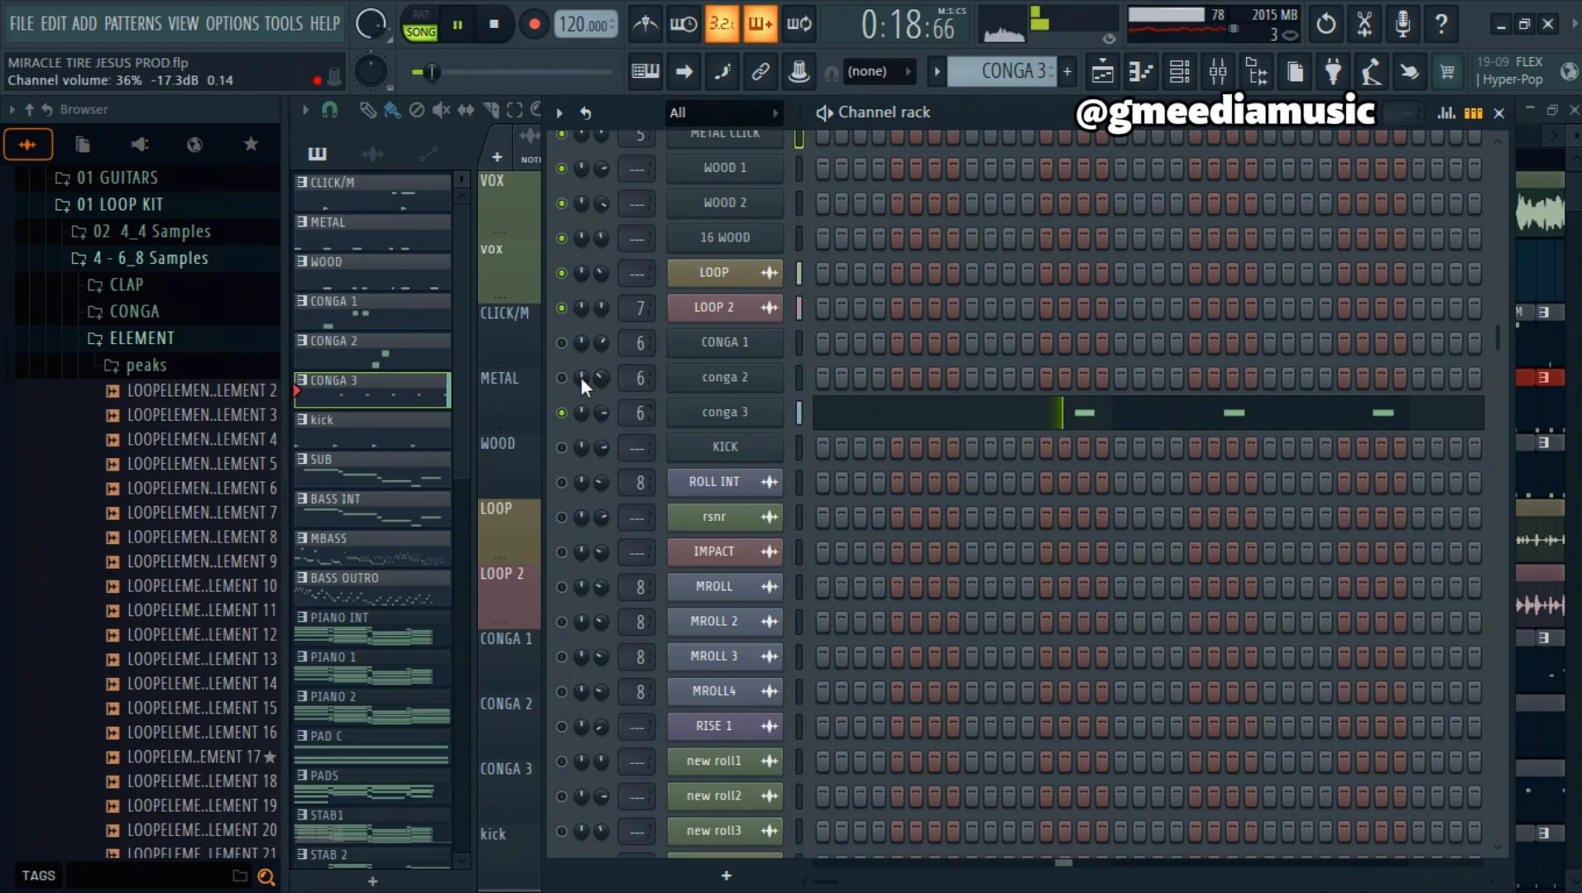
{"action": "left_click", "coordinate": [562, 342]}
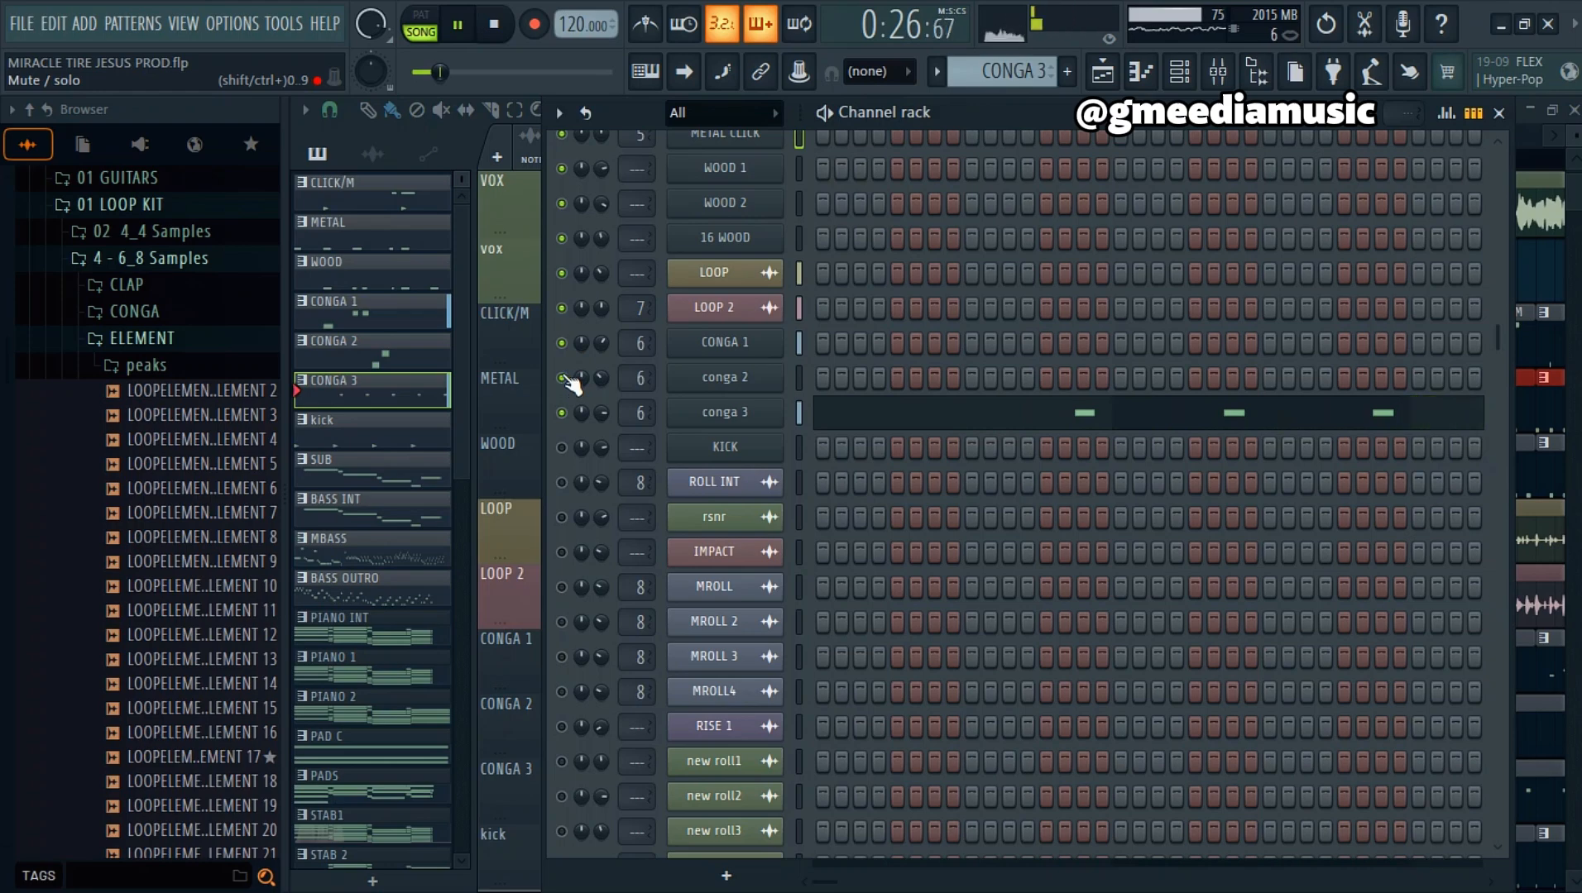
{"action": "key", "text": "space"}
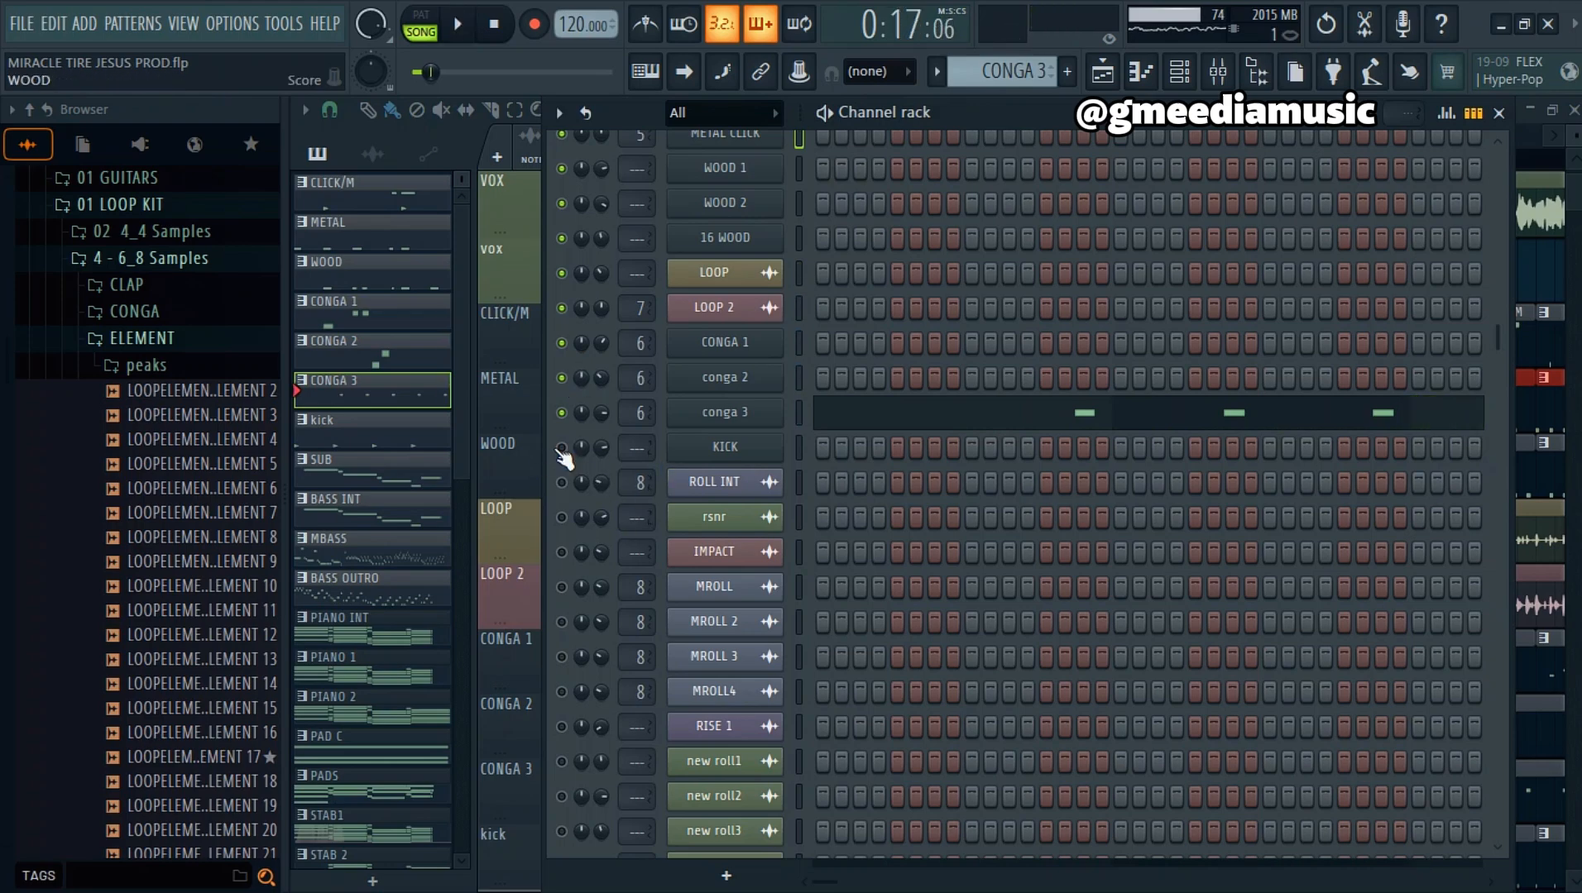
Step: Select the kick pattern, play the layers with the kick from just after bar 17 and mute the VOX track during playback
{"action": "left_click", "coordinate": [372, 429]}
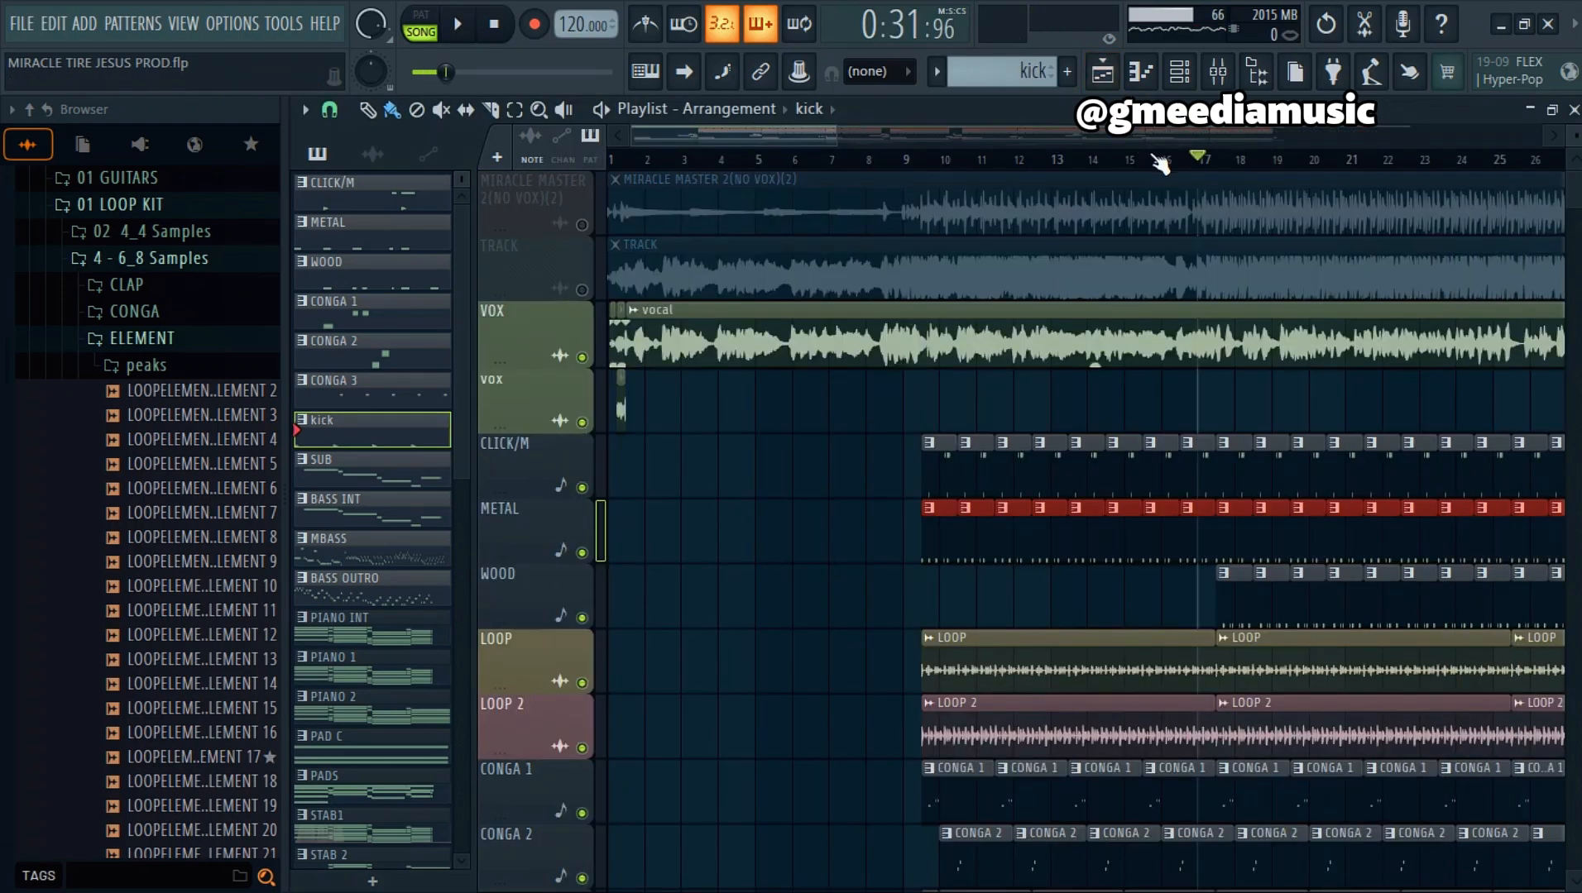
{"action": "left_click_drag", "start_coordinate": [1259, 167], "coordinate": [1238, 163]}
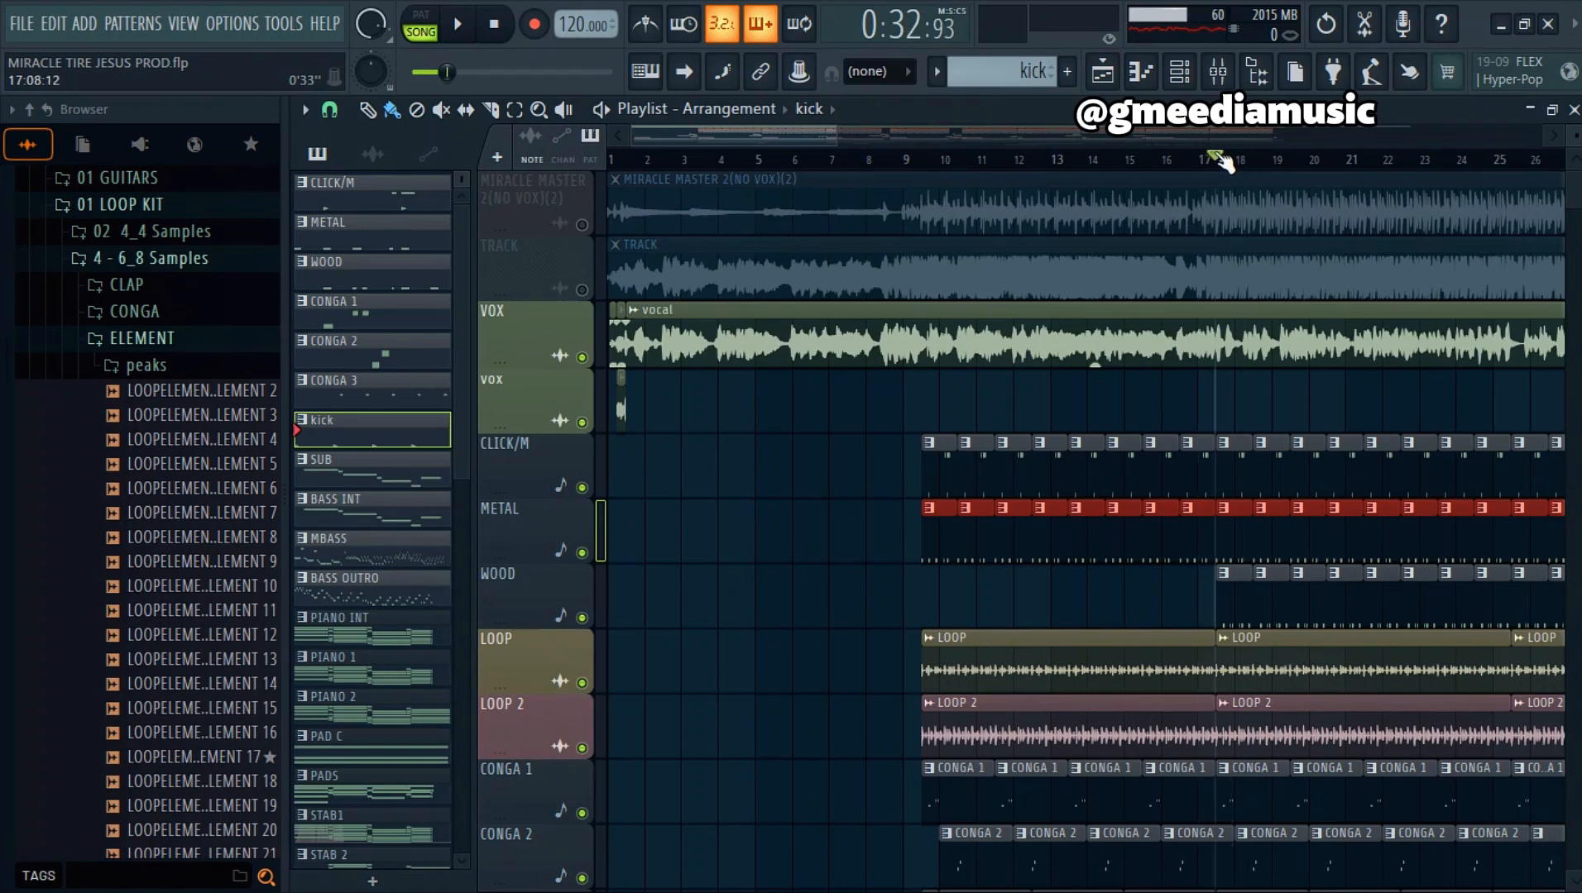
{"action": "key", "text": "space"}
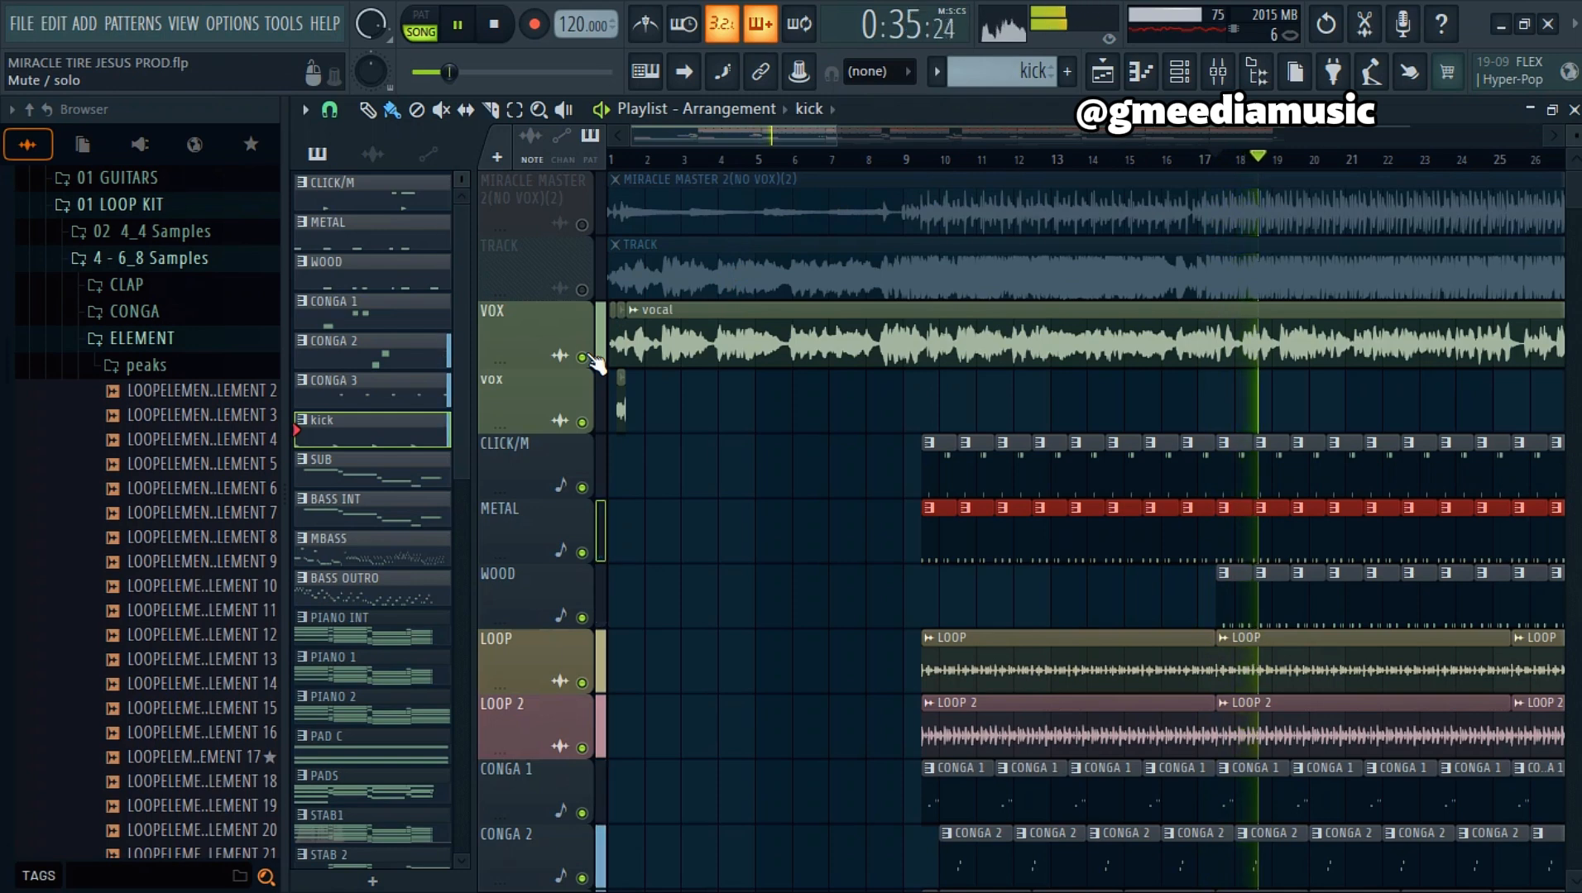
{"action": "left_click", "coordinate": [584, 358]}
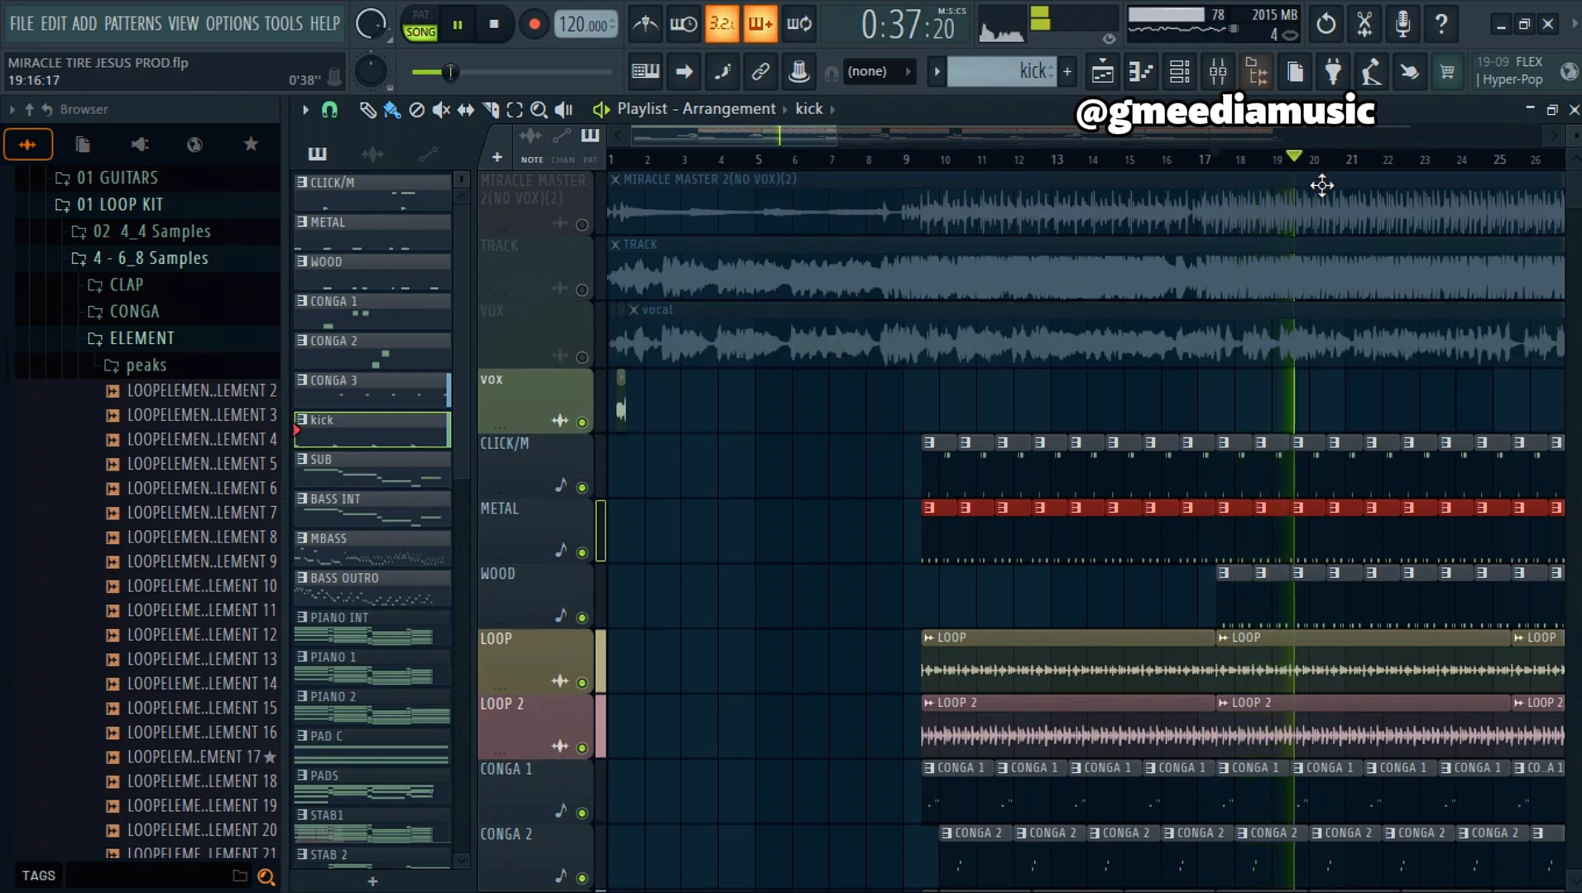
{"action": "scroll", "coordinate": [1320, 182], "scroll_direction": "down", "scroll_amount": 3}
{"action": "key", "text": "space"}
Step: Inspect the KICK channel's steps and the roll and FX channels below it with the kick pattern selected
{"action": "left_click", "coordinate": [1179, 73]}
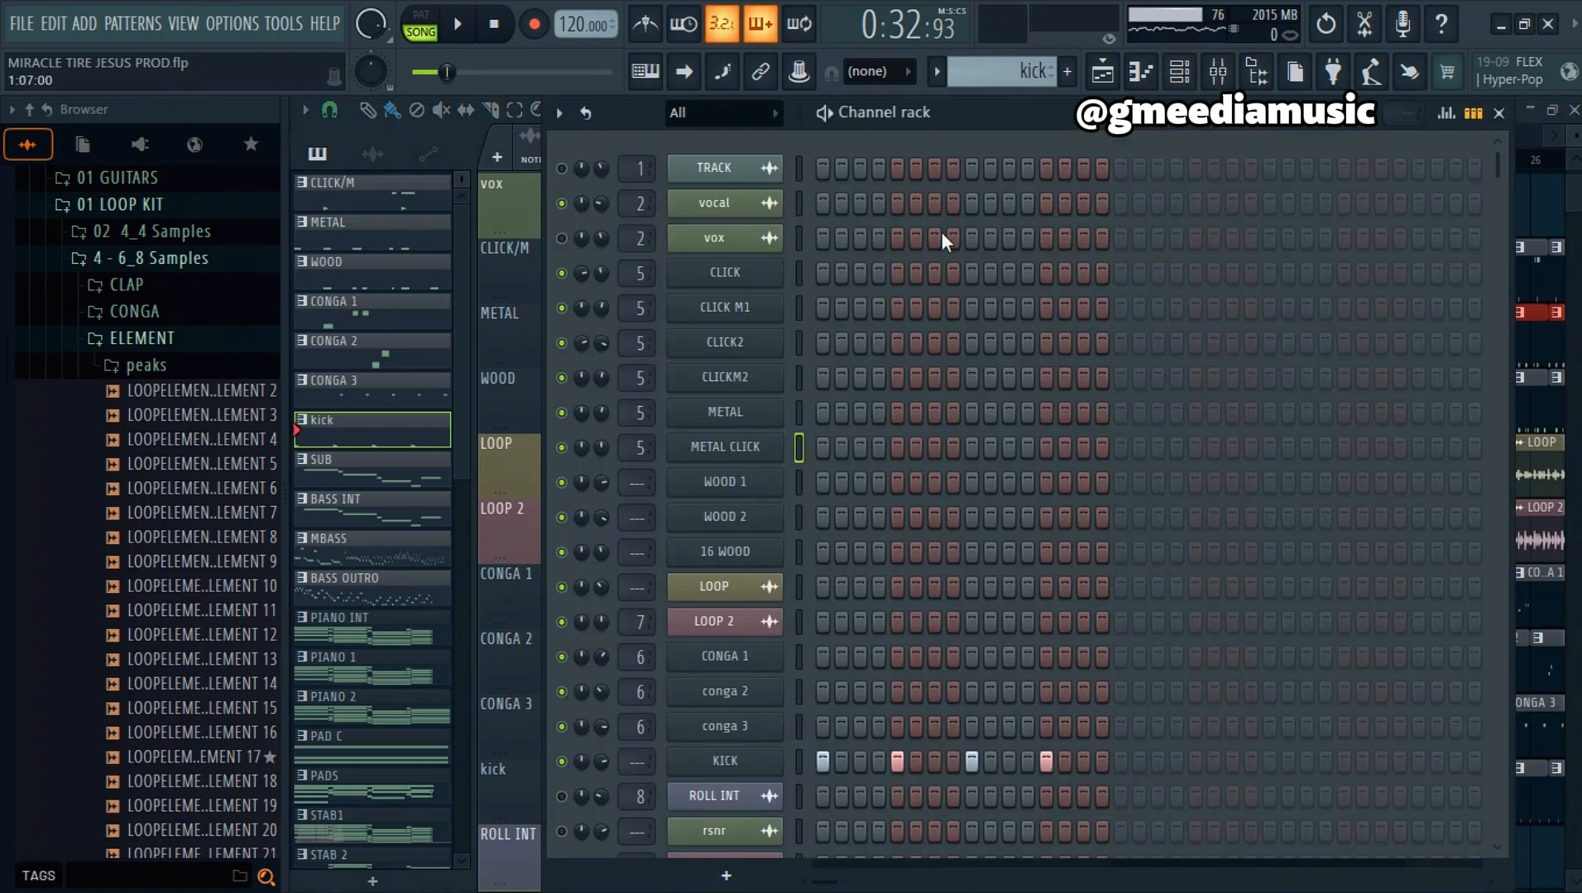
{"action": "scroll", "coordinate": [955, 232], "scroll_direction": "down", "scroll_amount": 6}
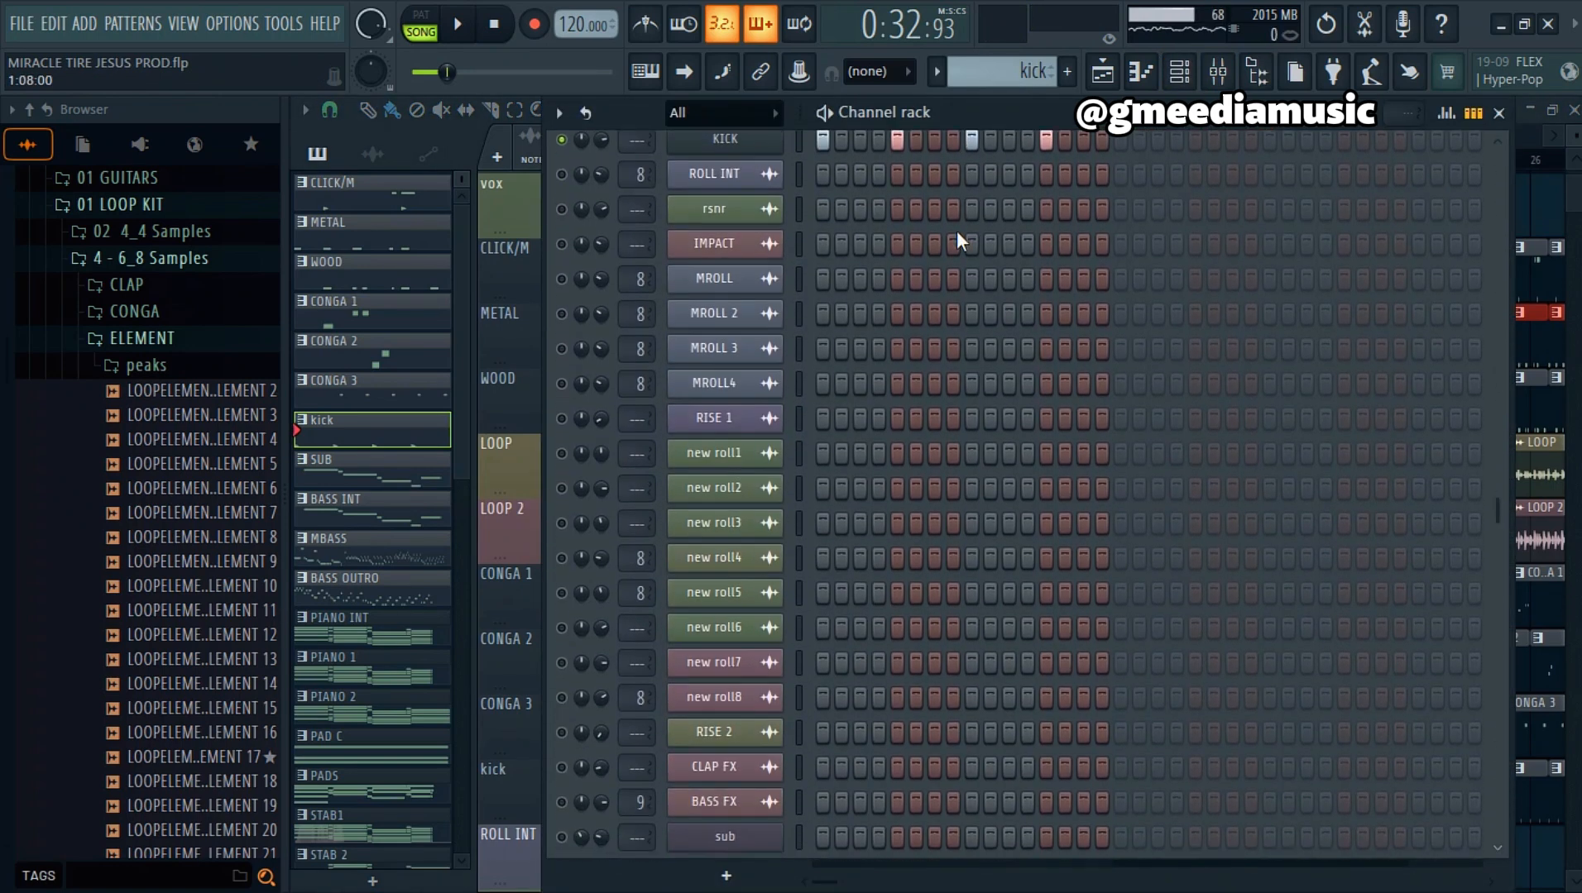
{"action": "scroll", "coordinate": [958, 228], "scroll_direction": "up", "scroll_amount": 2}
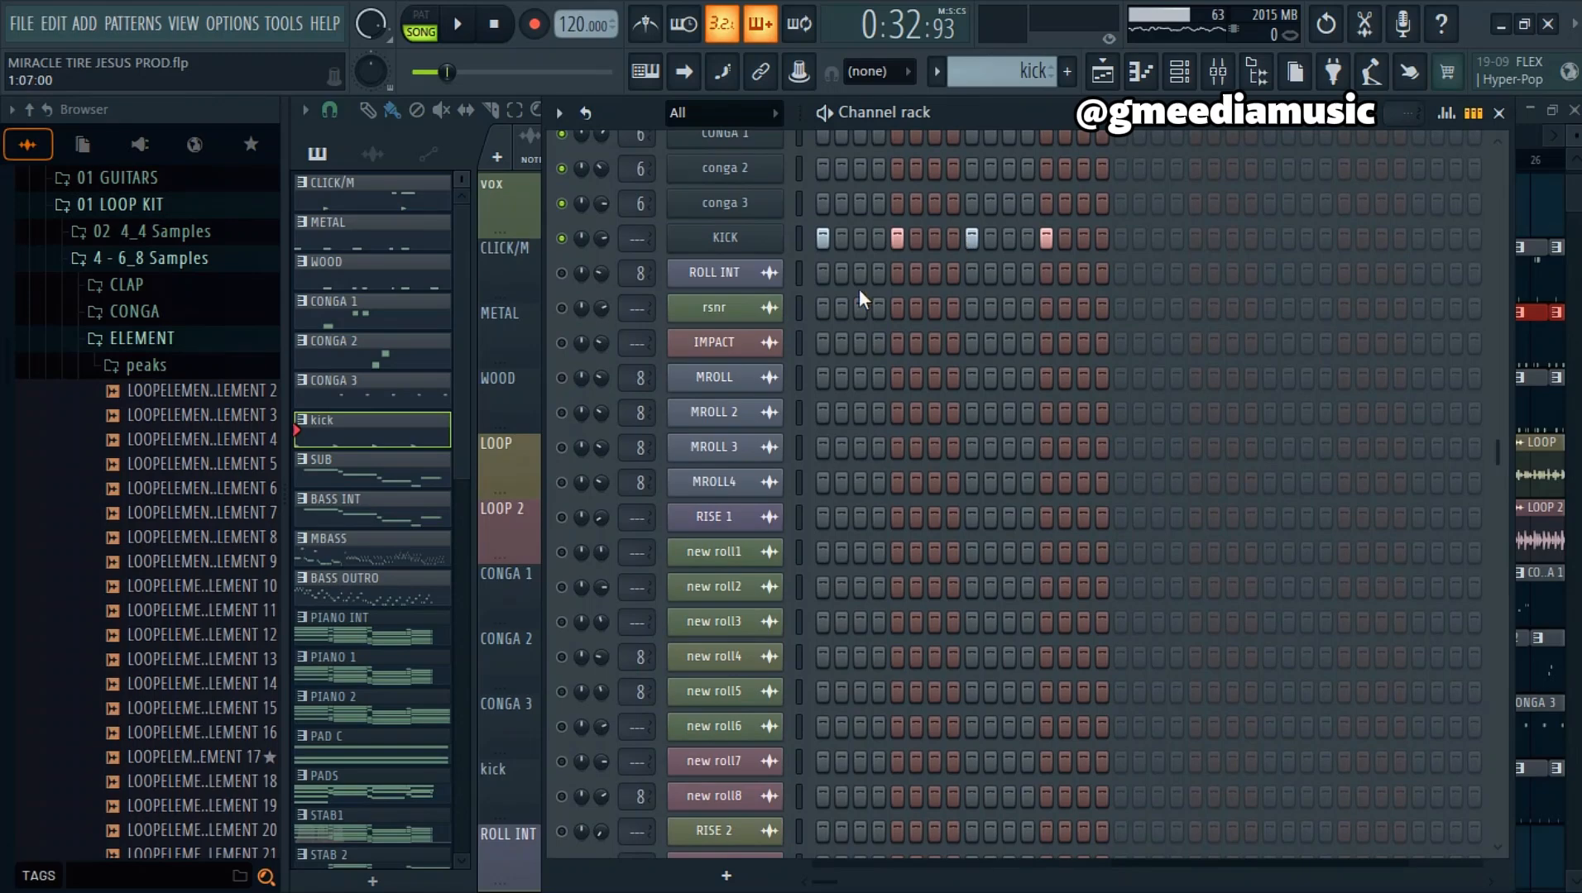
{"action": "left_click", "coordinate": [1007, 71]}
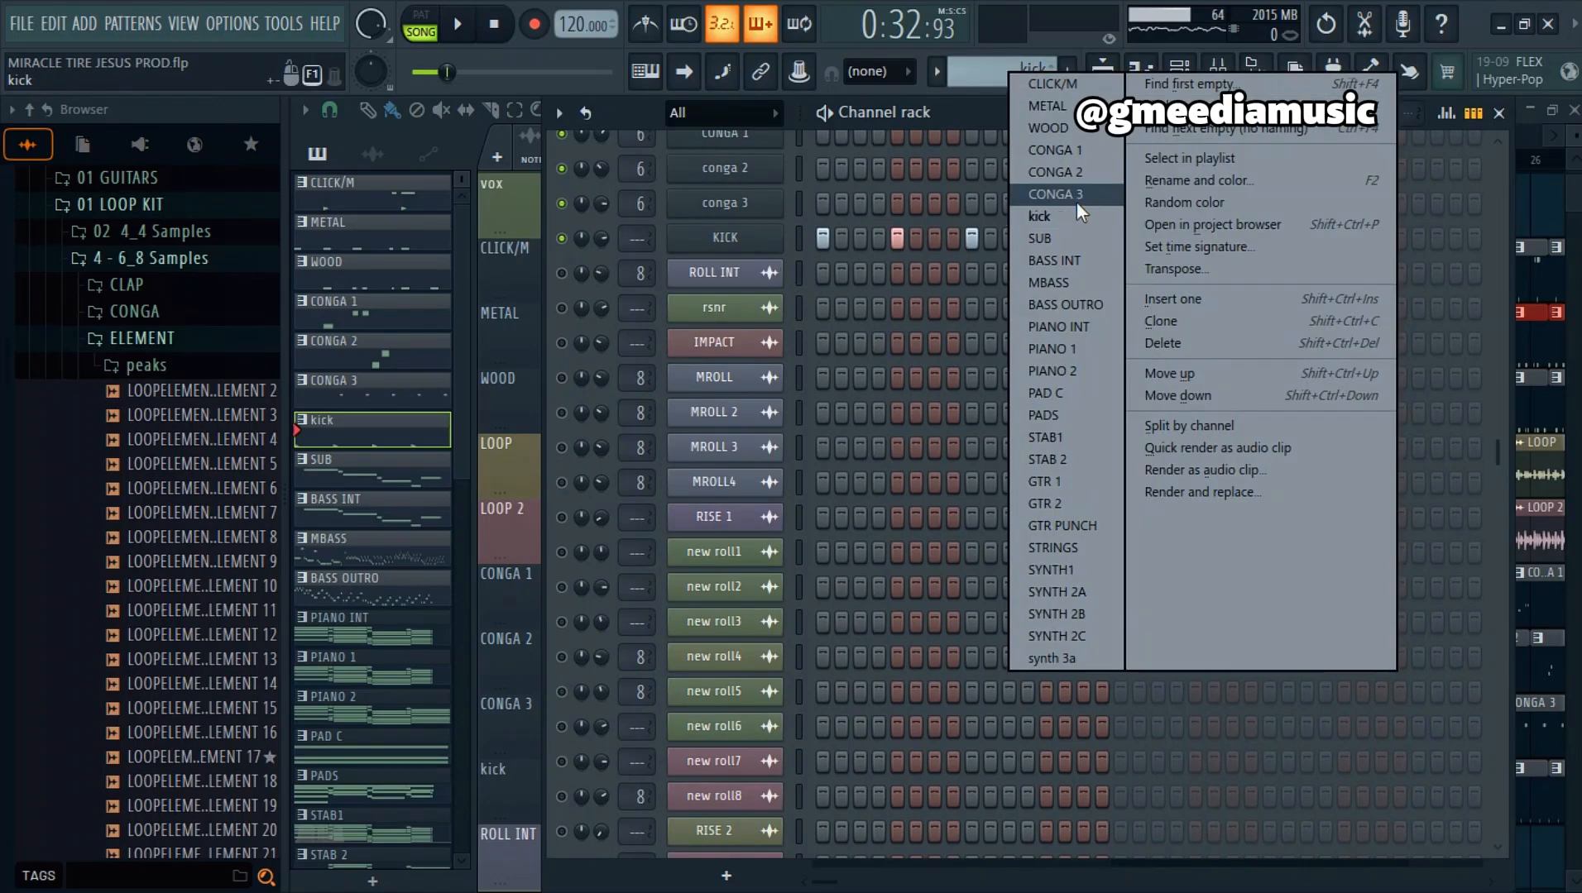
{"action": "left_click", "coordinate": [1040, 216]}
Step: Play the soloed ROLL INT track from bar 1, and all tracks through the RSNR, IMPACT, MROLL and RISE transition after bar 8
{"action": "key", "text": "F6"}
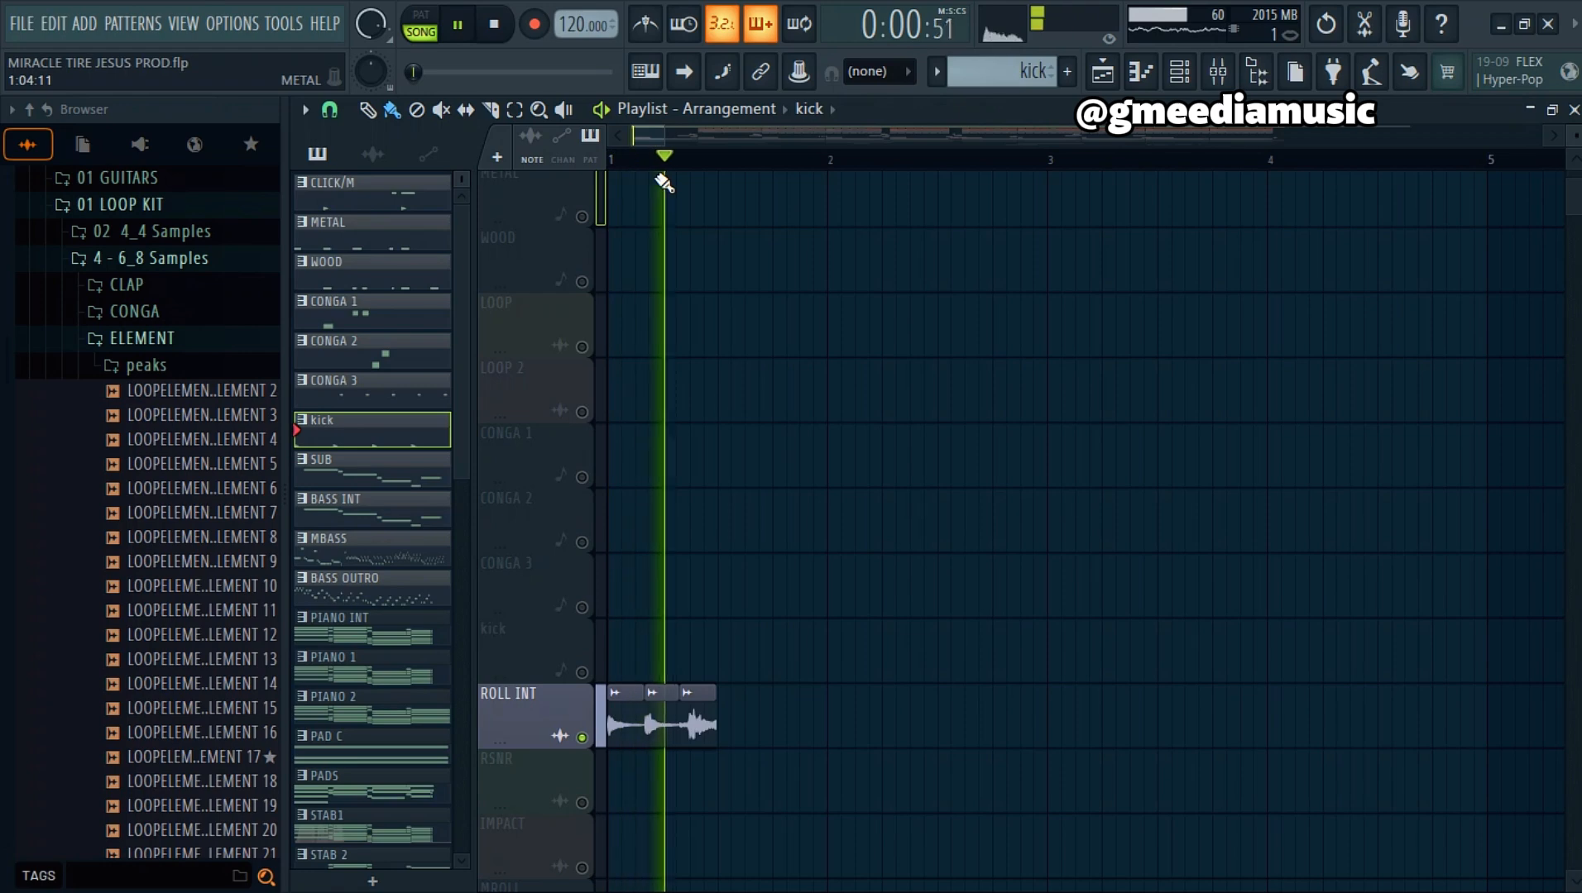
{"action": "key", "text": "space"}
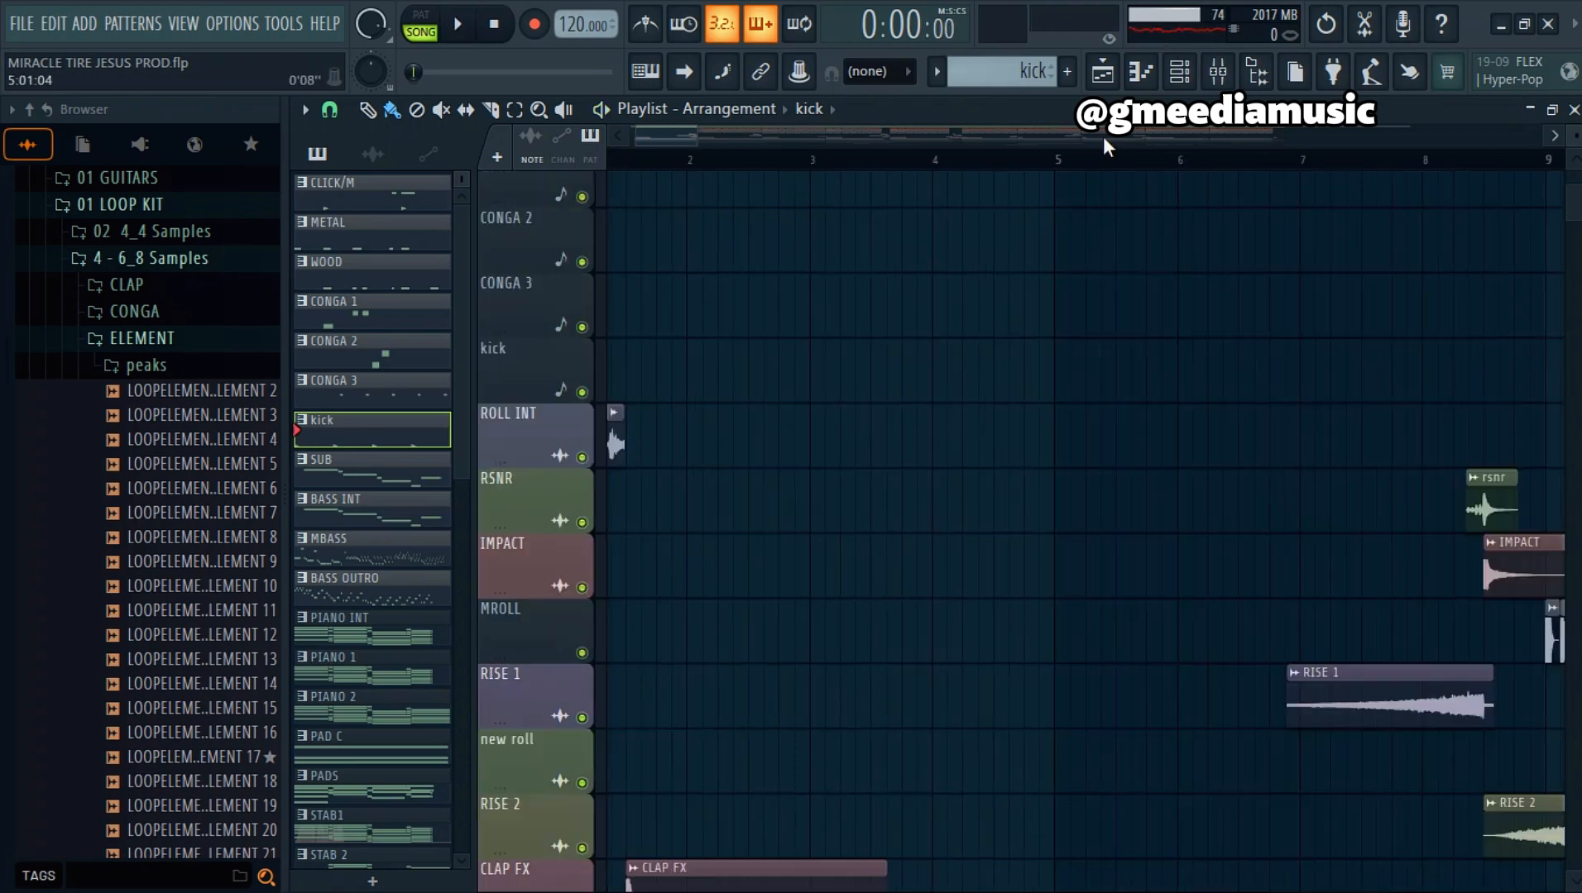
{"action": "scroll", "coordinate": [1102, 136], "scroll_direction": "right", "scroll_amount": 3}
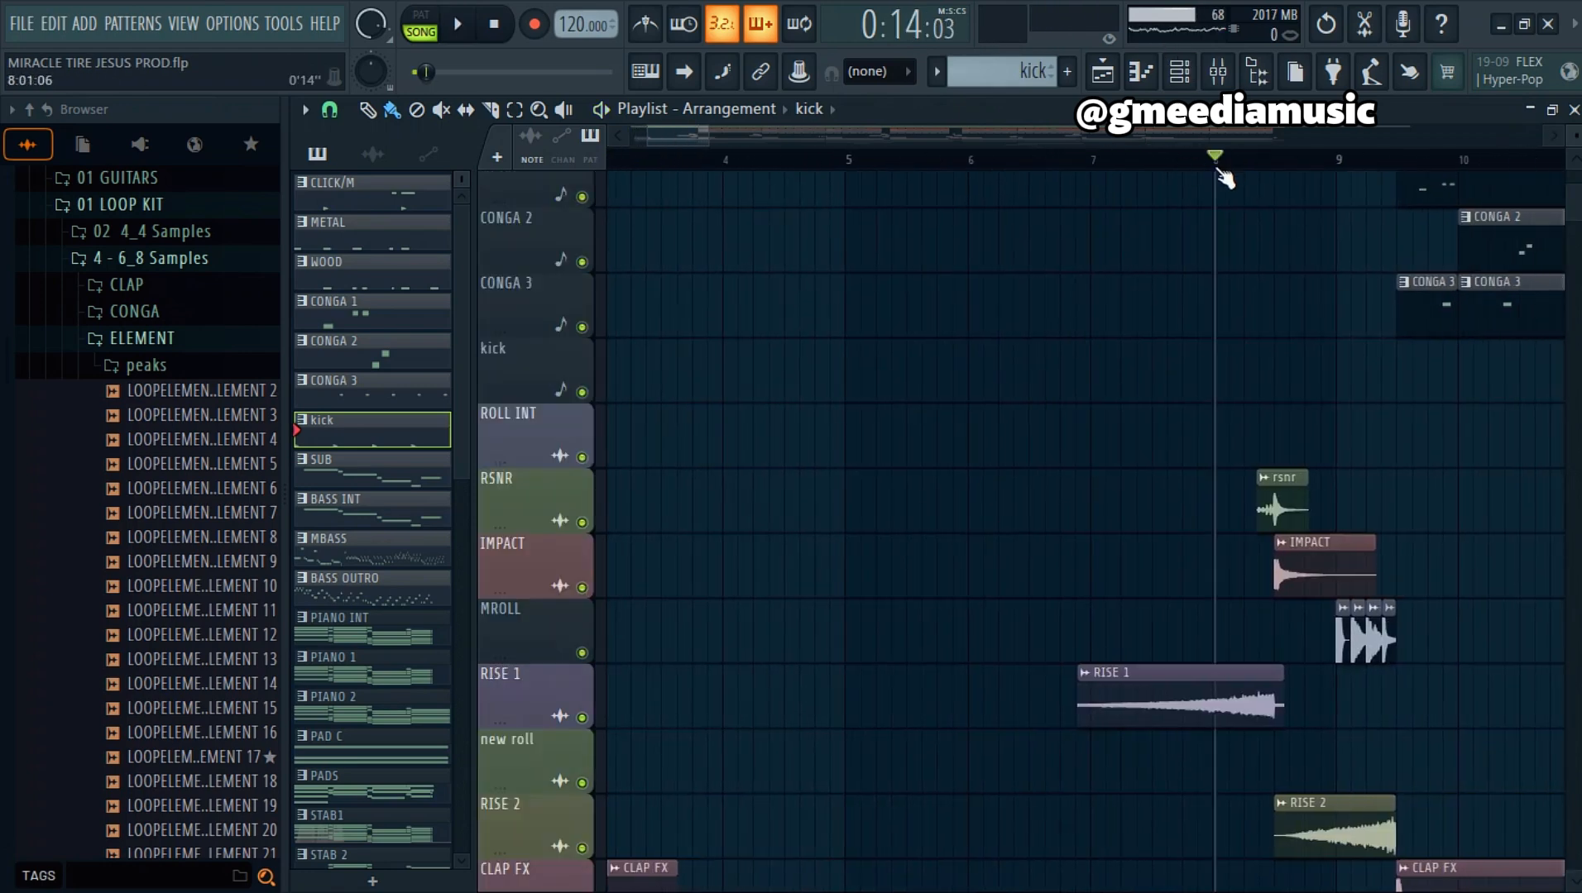
{"action": "scroll", "coordinate": [1266, 164], "scroll_direction": "up", "scroll_amount": 2}
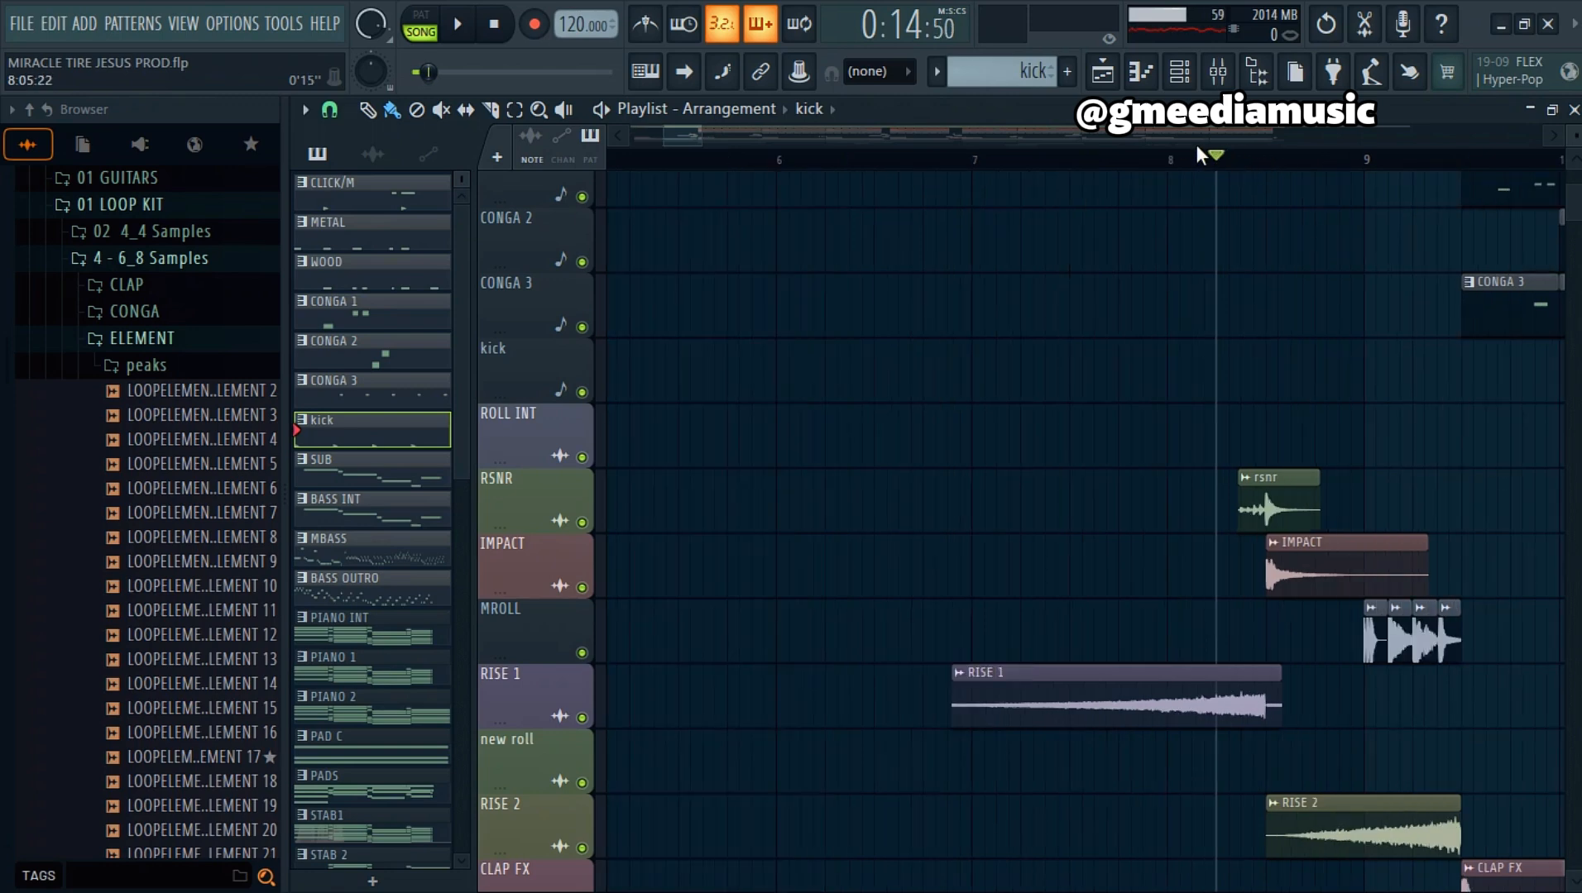
{"action": "scroll", "coordinate": [1220, 166], "scroll_direction": "down", "scroll_amount": 3}
{"action": "key", "text": "space"}
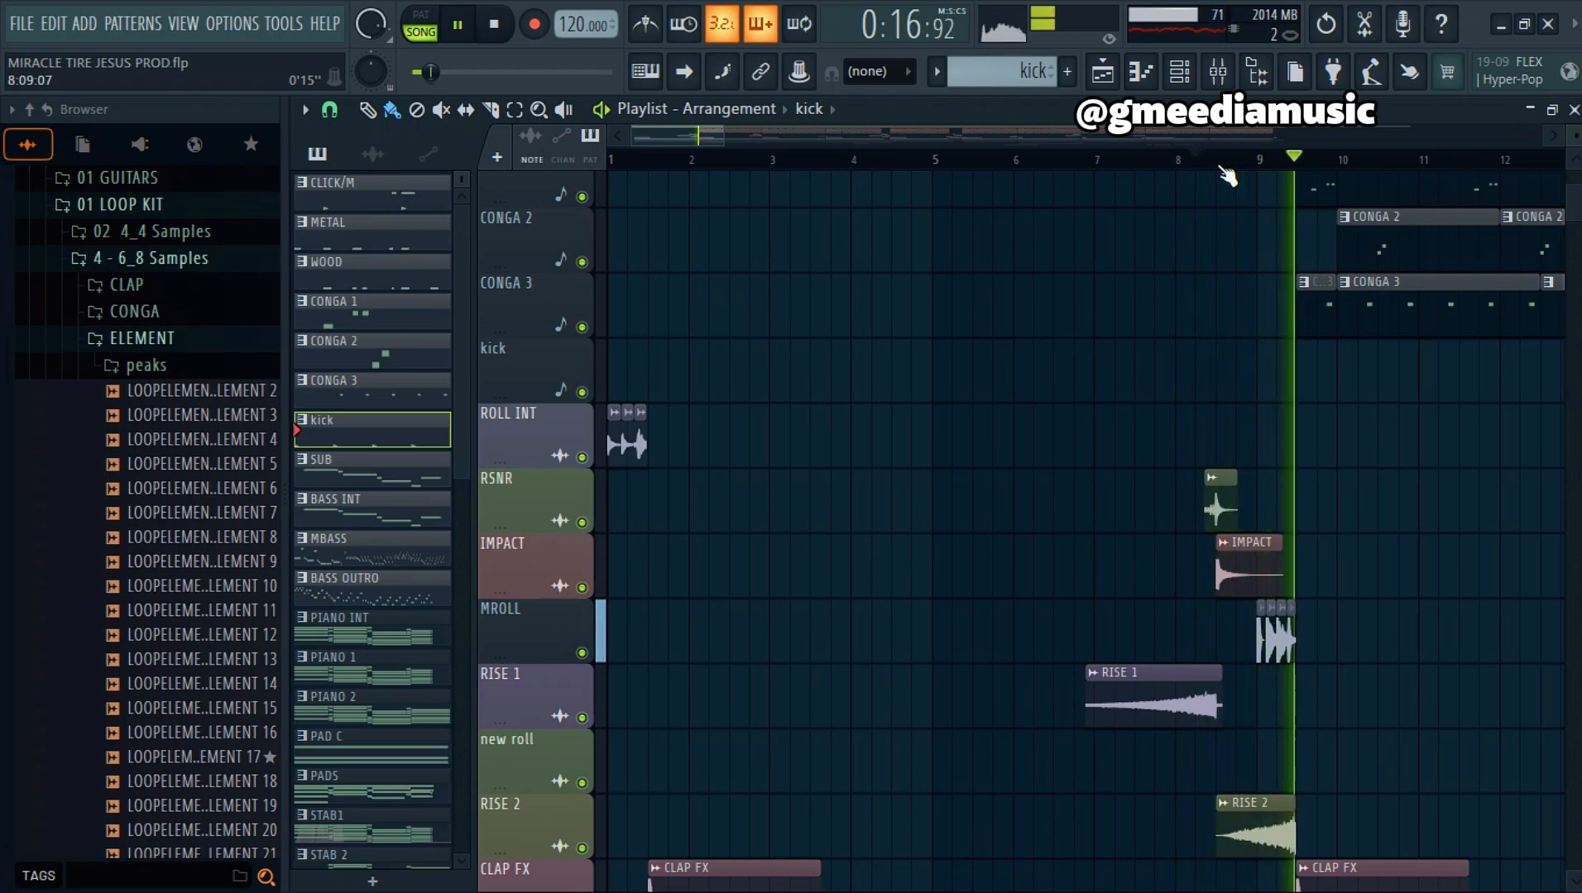
{"action": "key", "text": "space"}
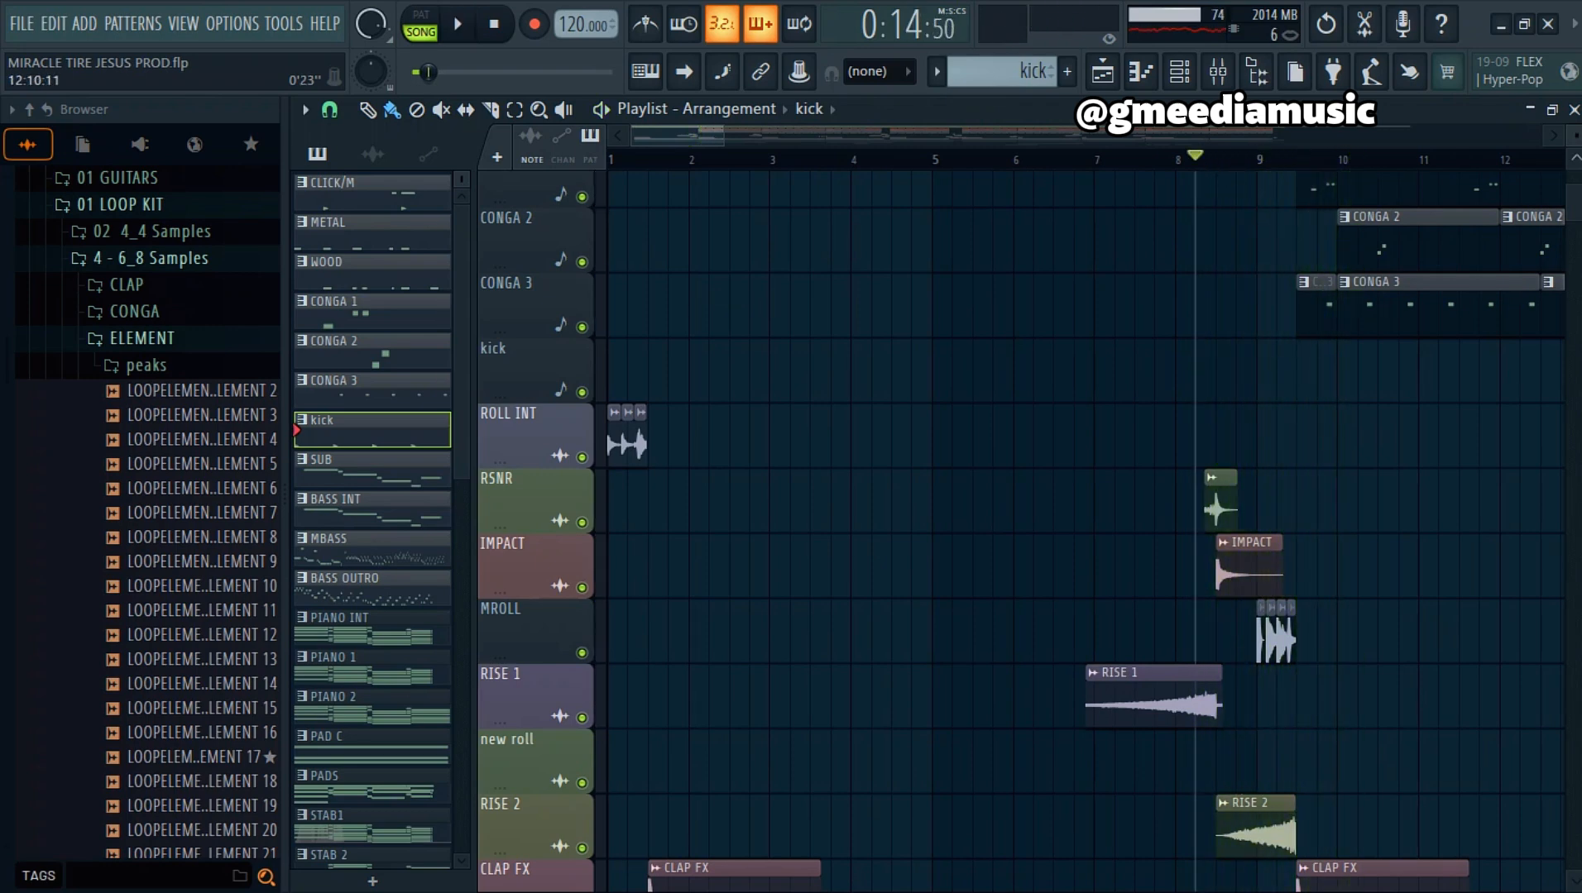
Step: Unmute the VOX track and play the transition after bar 8 together with the vocal
{"action": "scroll", "coordinate": [694, 388], "scroll_direction": "up", "scroll_amount": 4}
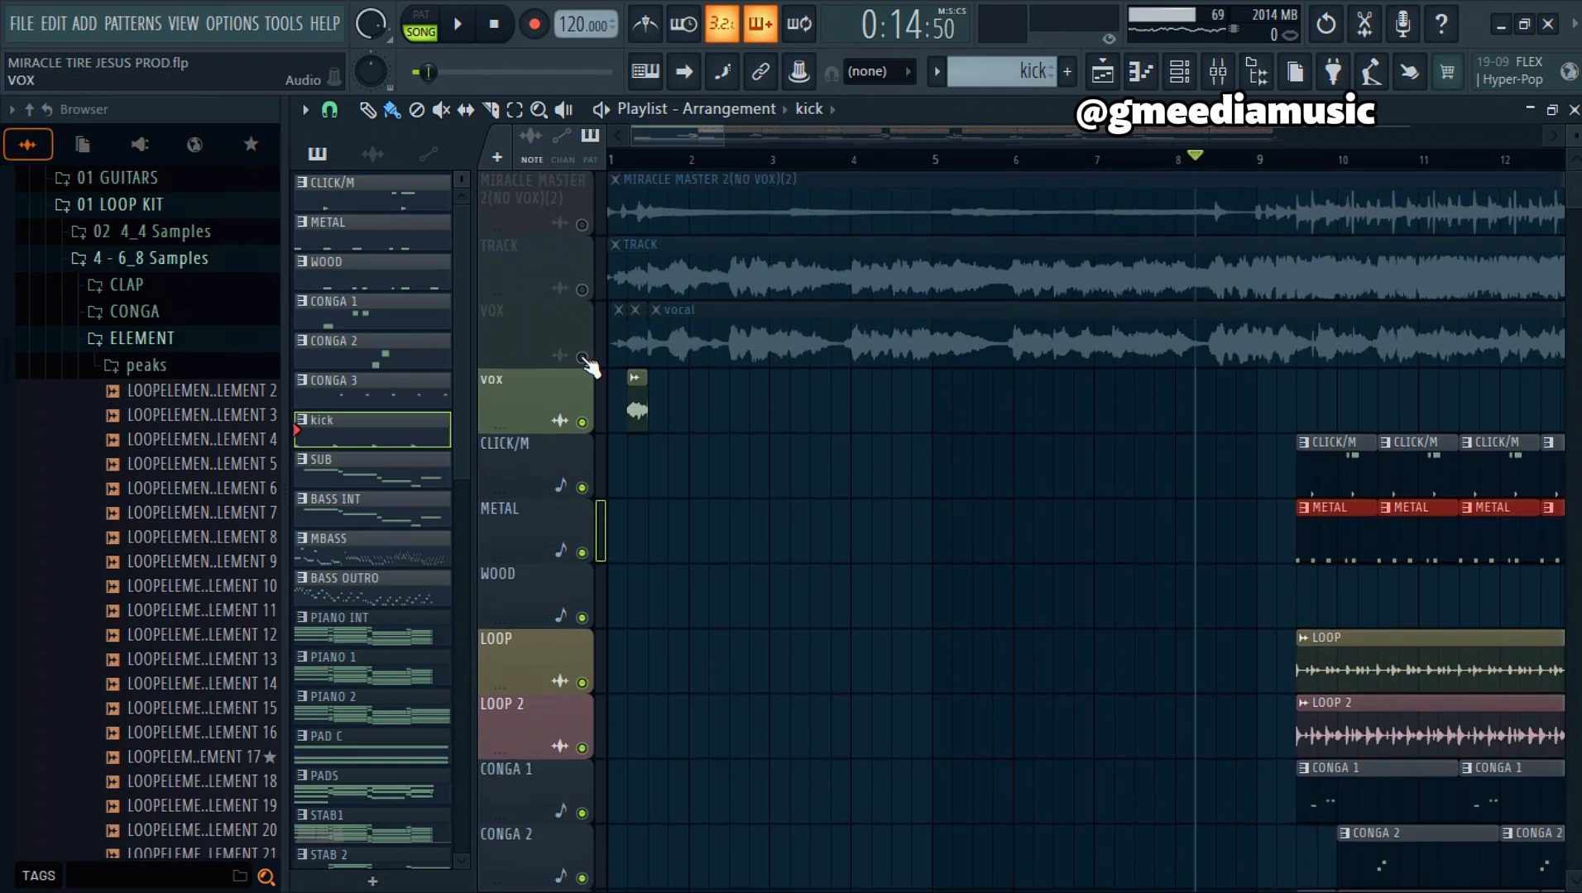
{"action": "left_click", "coordinate": [583, 357]}
{"action": "key", "text": "space"}
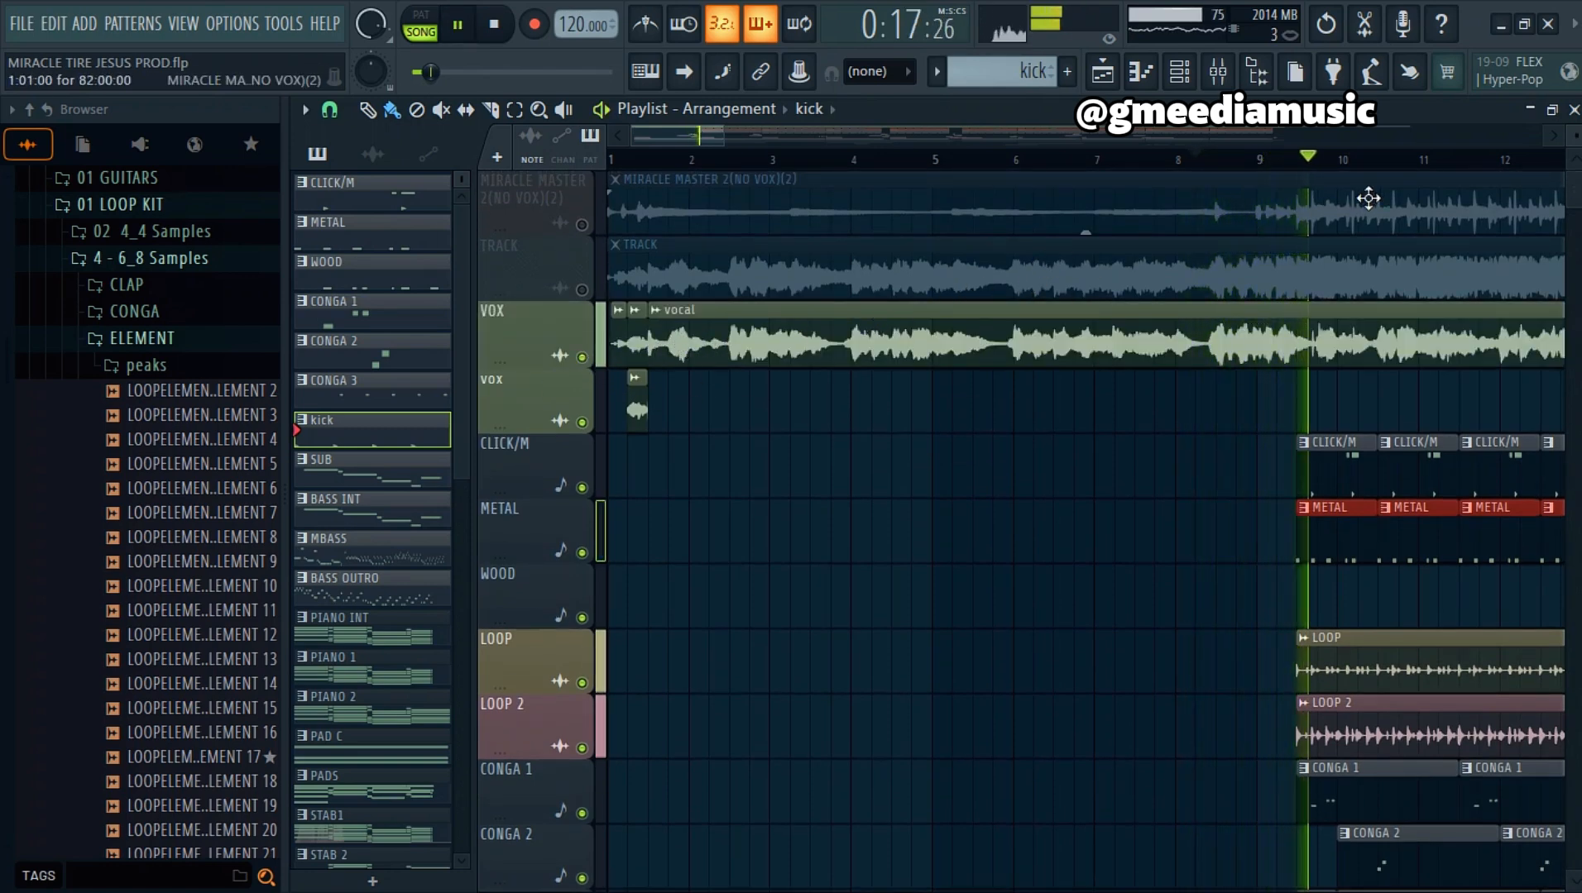
{"action": "scroll", "coordinate": [1493, 199], "scroll_direction": "down", "scroll_amount": 6}
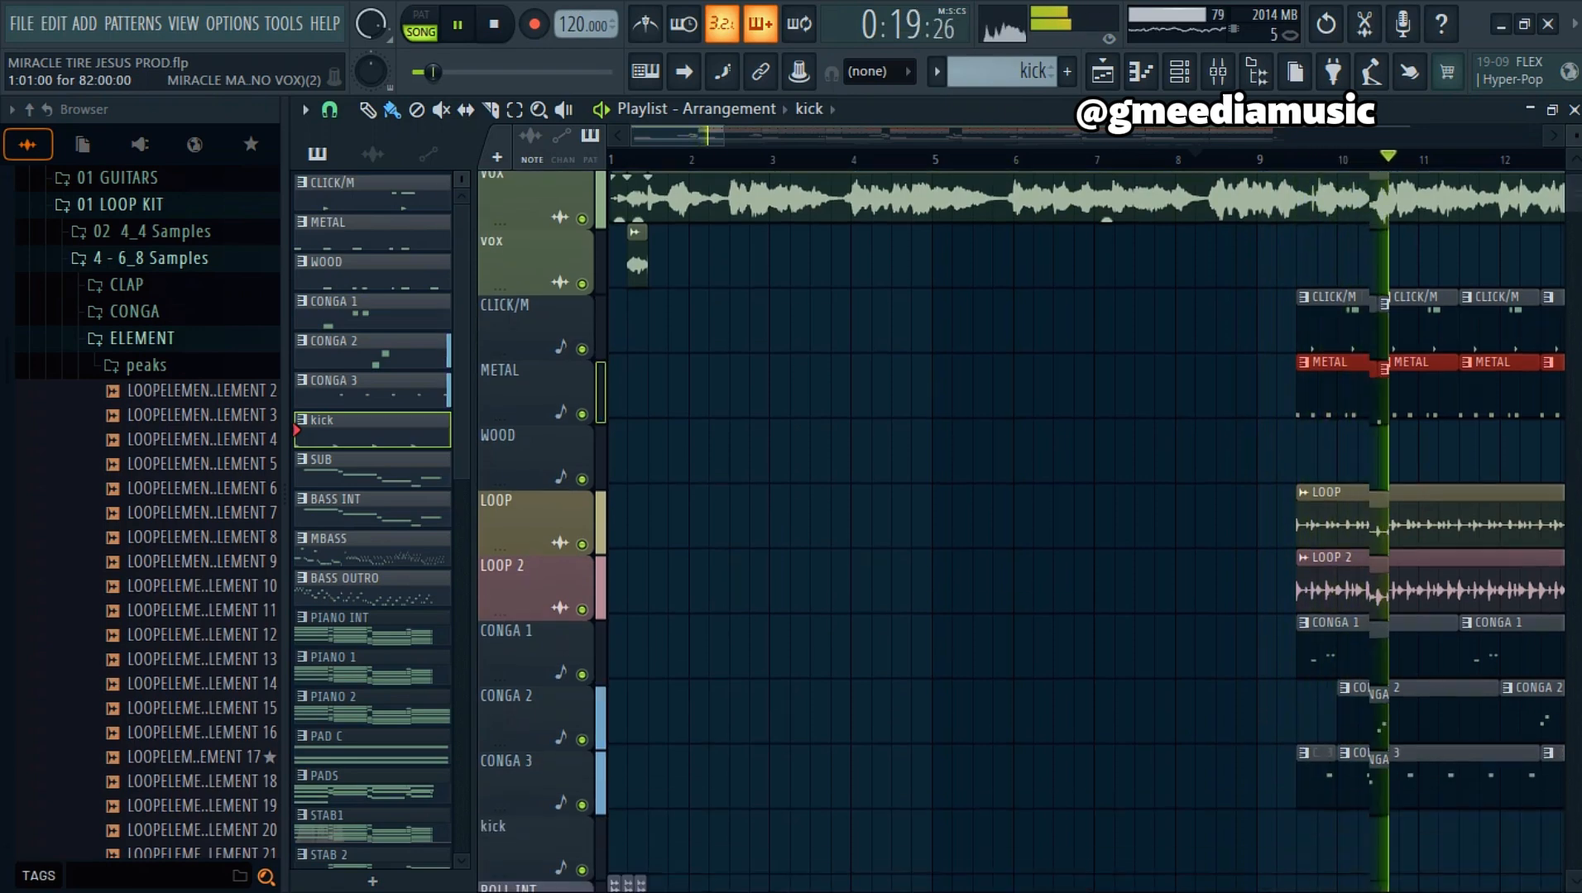
{"action": "key", "text": "space"}
Step: Check where the transition effects repeat across the arrangement and play the new roll fill from just after bar 24
{"action": "scroll", "coordinate": [900, 165], "scroll_direction": "down", "scroll_amount": 4}
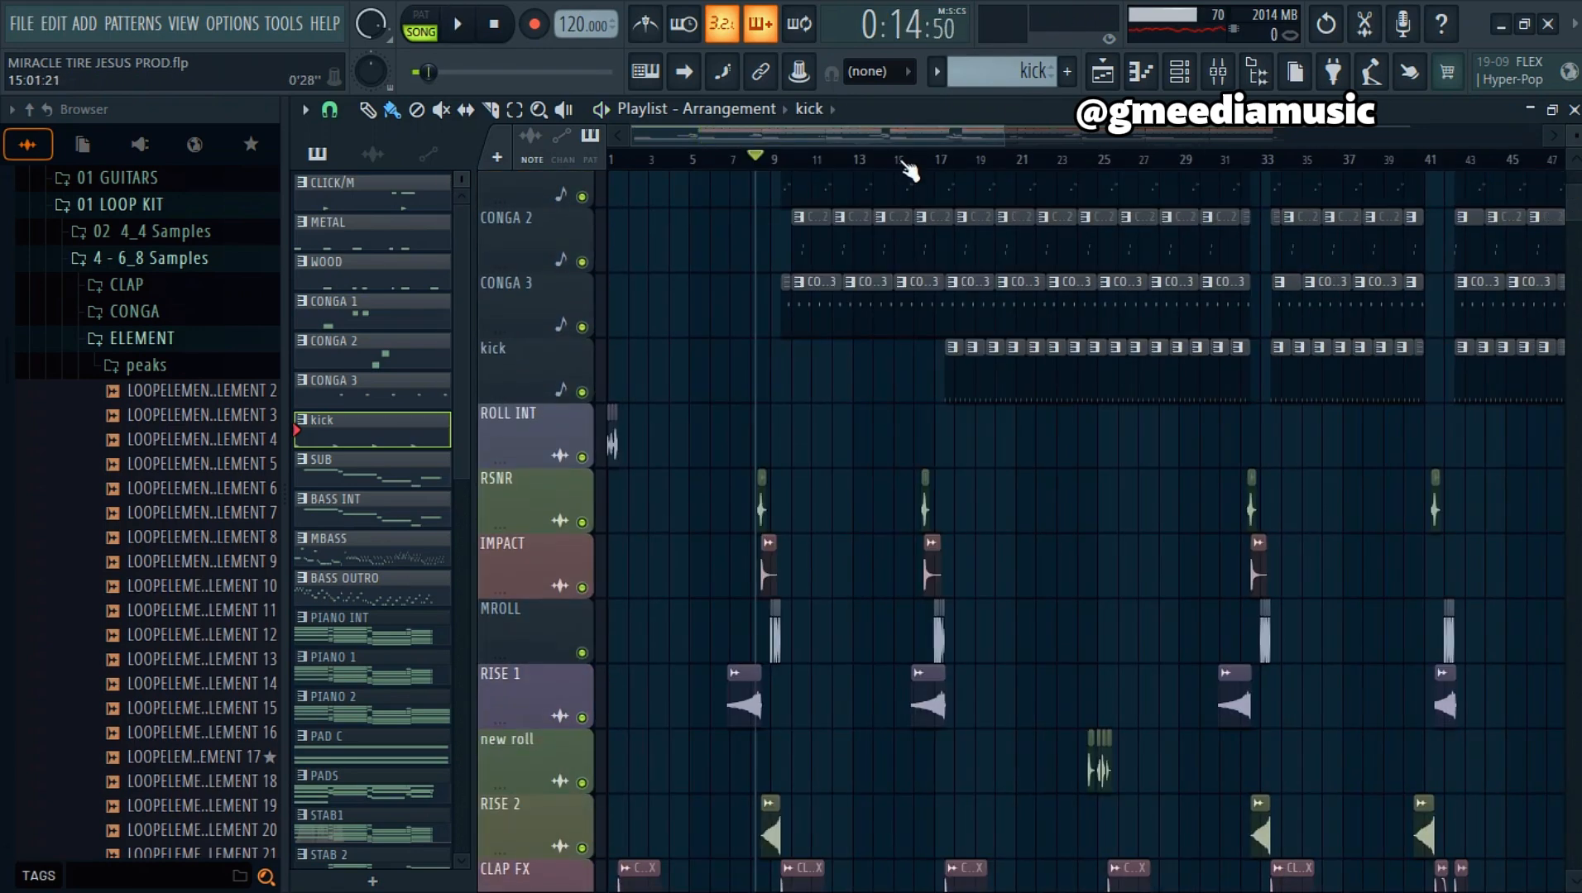
{"action": "scroll", "coordinate": [911, 165], "scroll_direction": "up", "scroll_amount": 1}
{"action": "scroll", "coordinate": [930, 170], "scroll_direction": "up", "scroll_amount": 3}
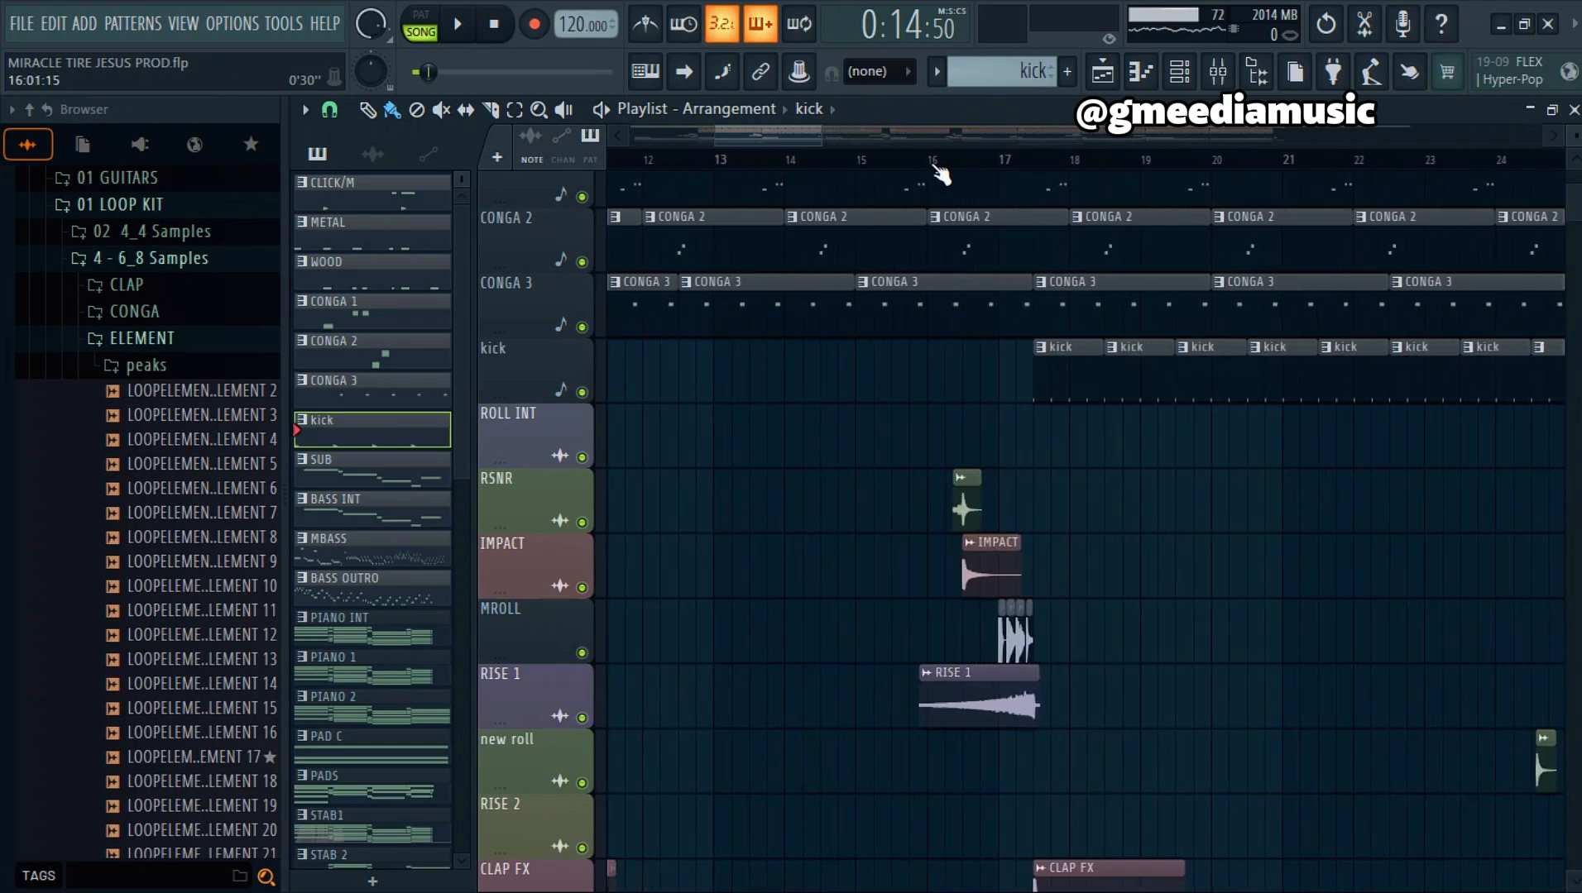
{"action": "scroll", "coordinate": [934, 170], "scroll_direction": "down", "scroll_amount": 8}
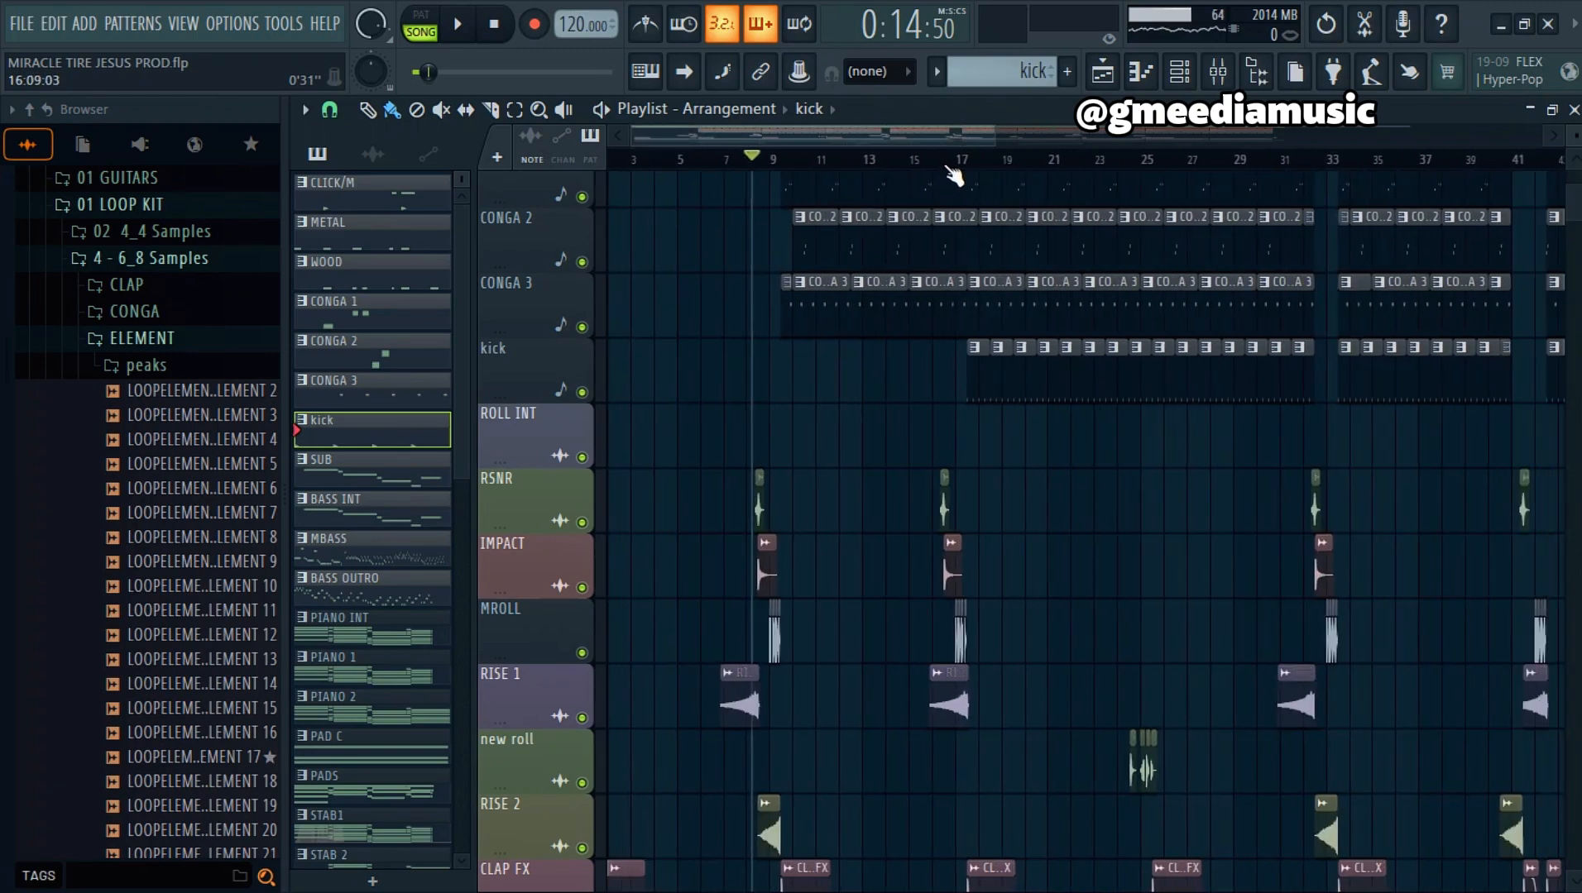
{"action": "scroll", "coordinate": [1287, 257], "scroll_direction": "down", "scroll_amount": 4}
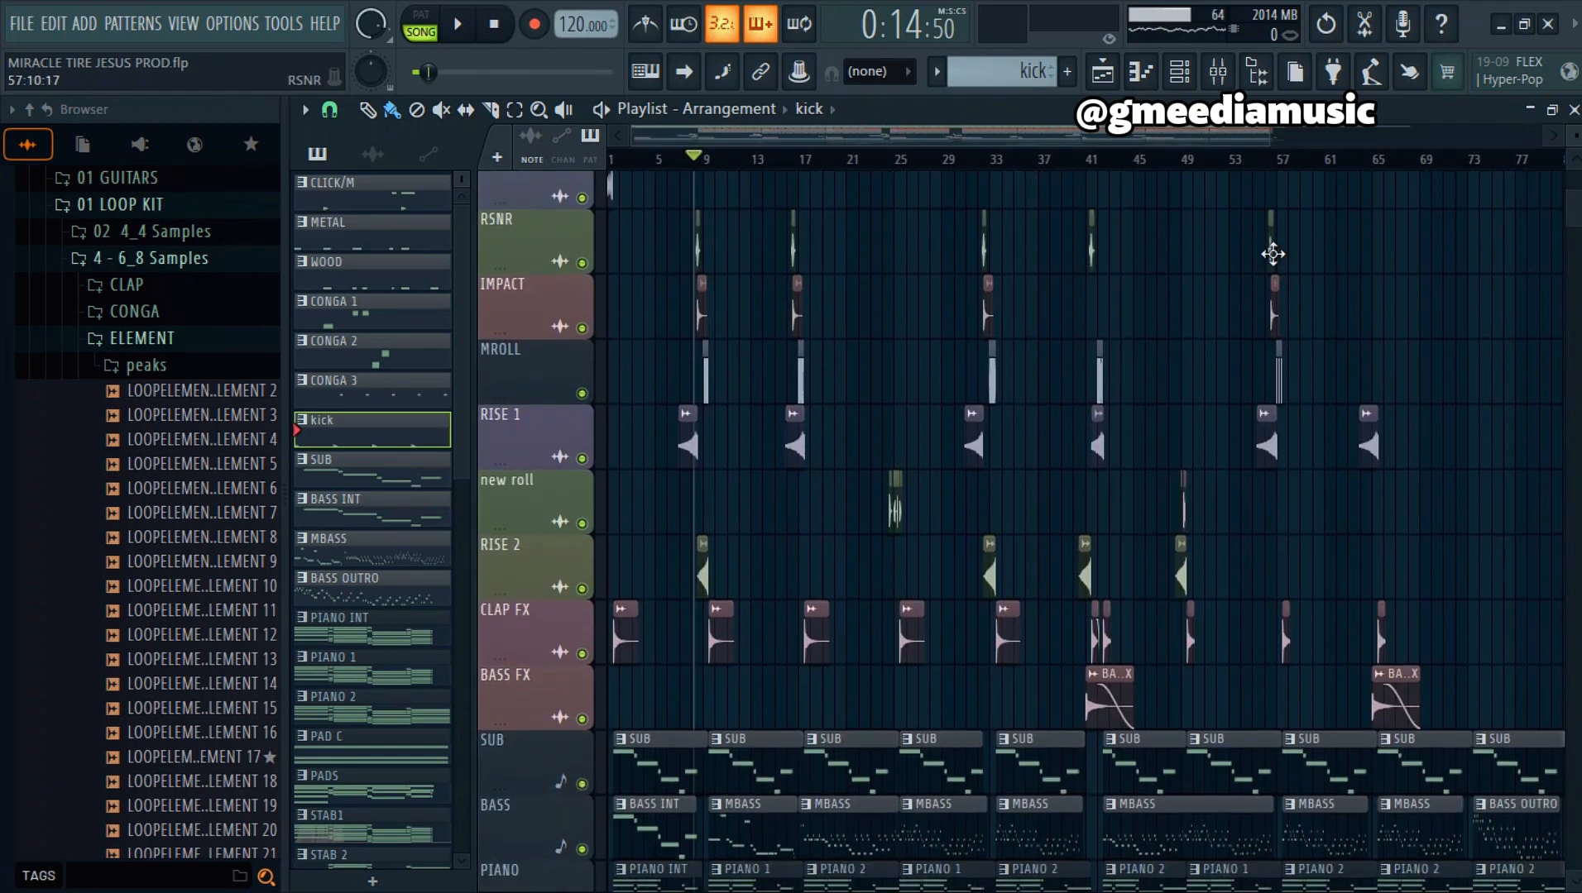
{"action": "scroll", "coordinate": [870, 171], "scroll_direction": "up", "scroll_amount": 4}
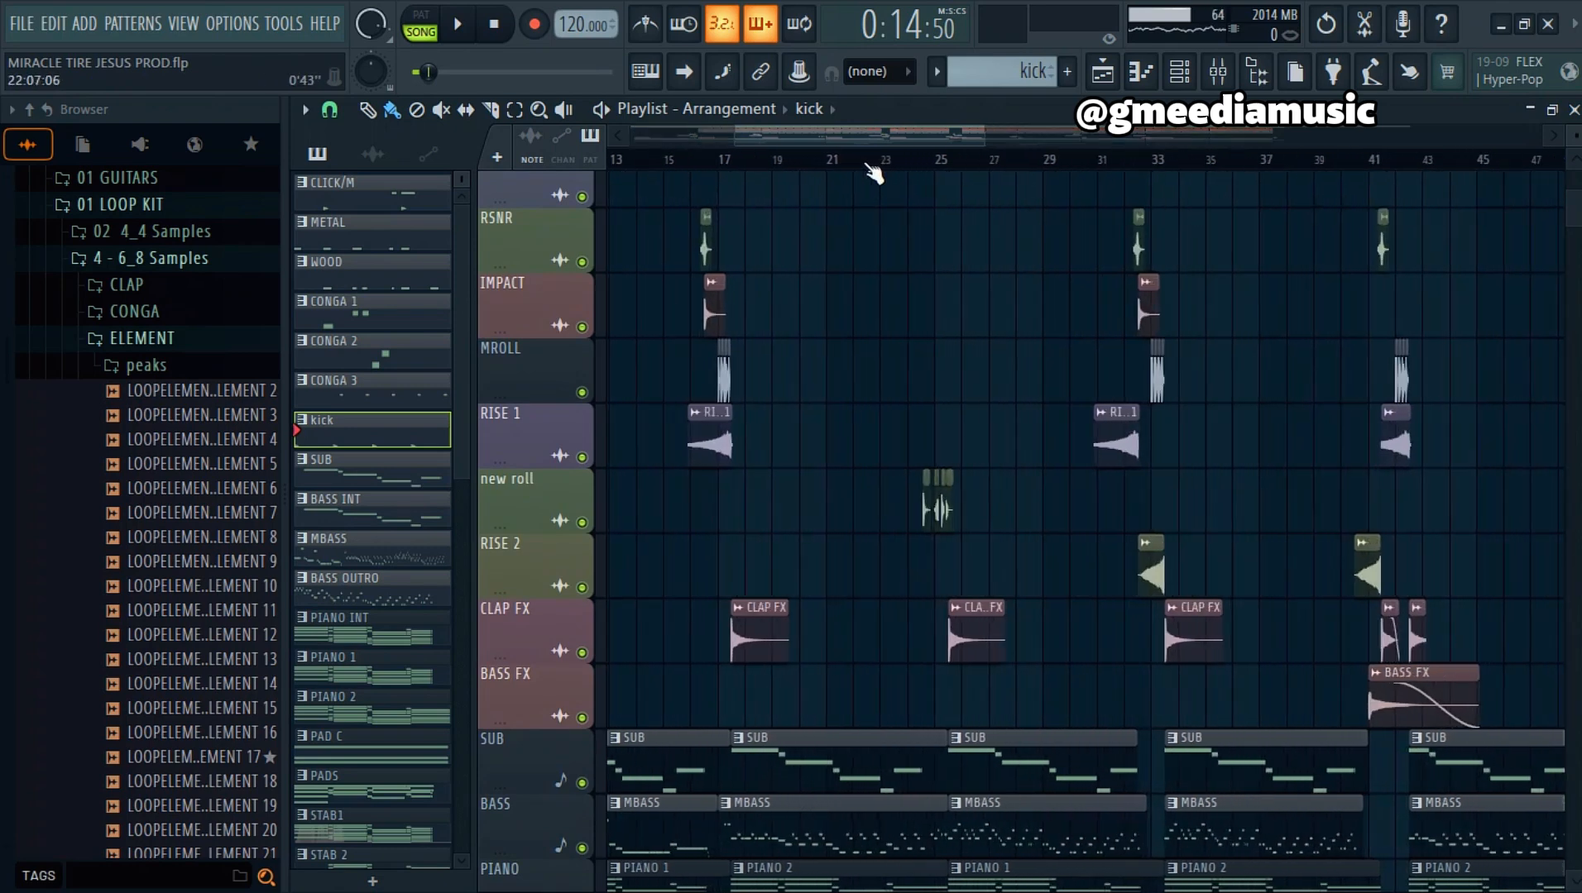
{"action": "left_click", "coordinate": [928, 172]}
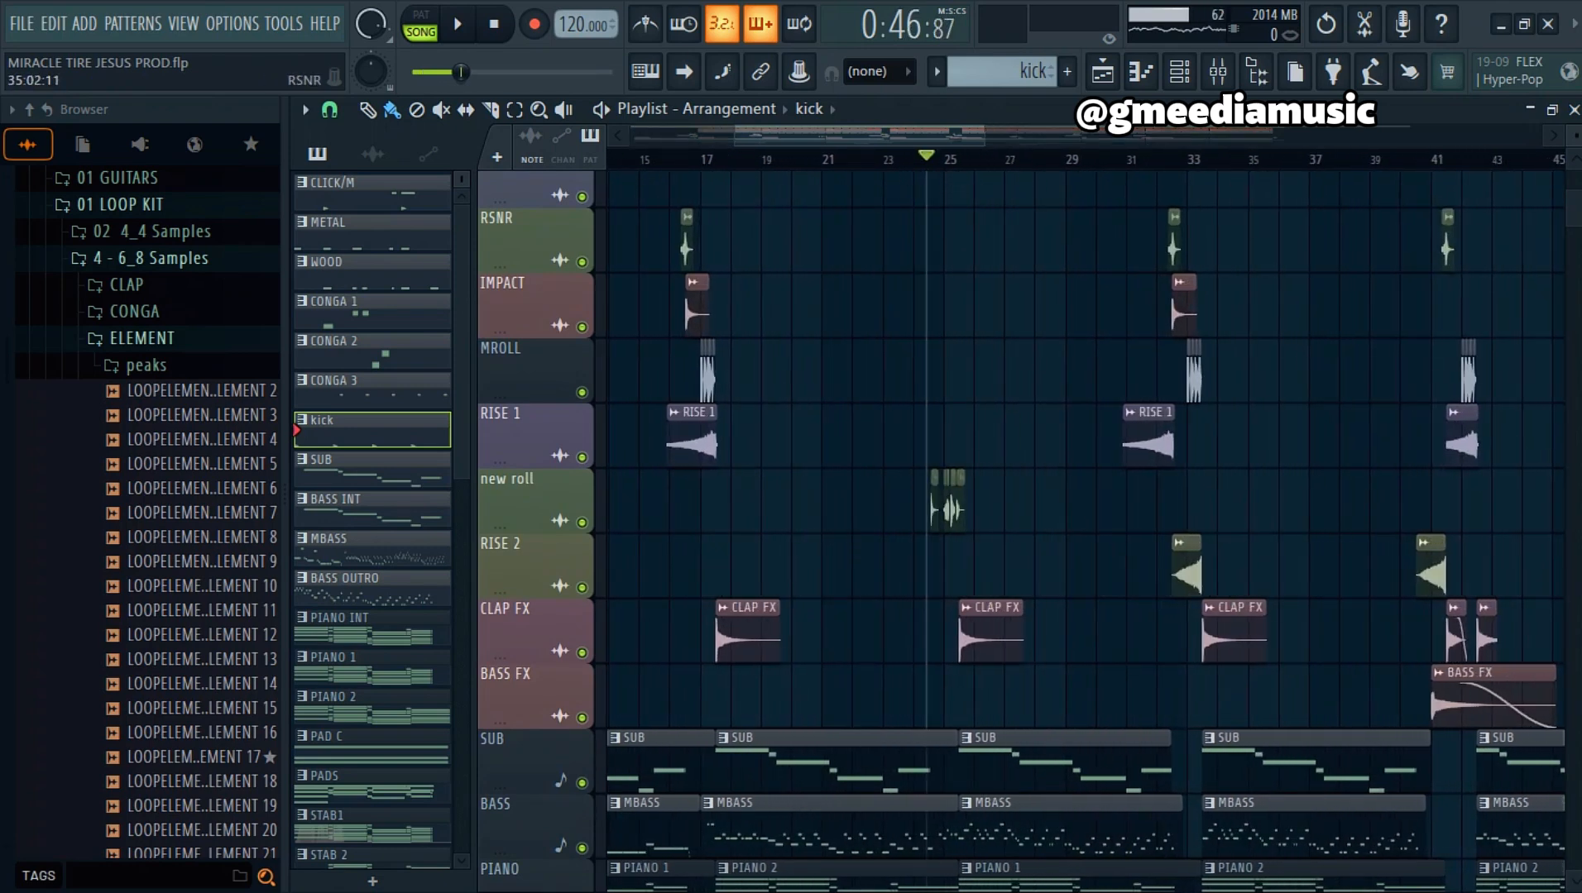
{"action": "scroll", "coordinate": [1204, 319], "scroll_direction": "up", "scroll_amount": 3}
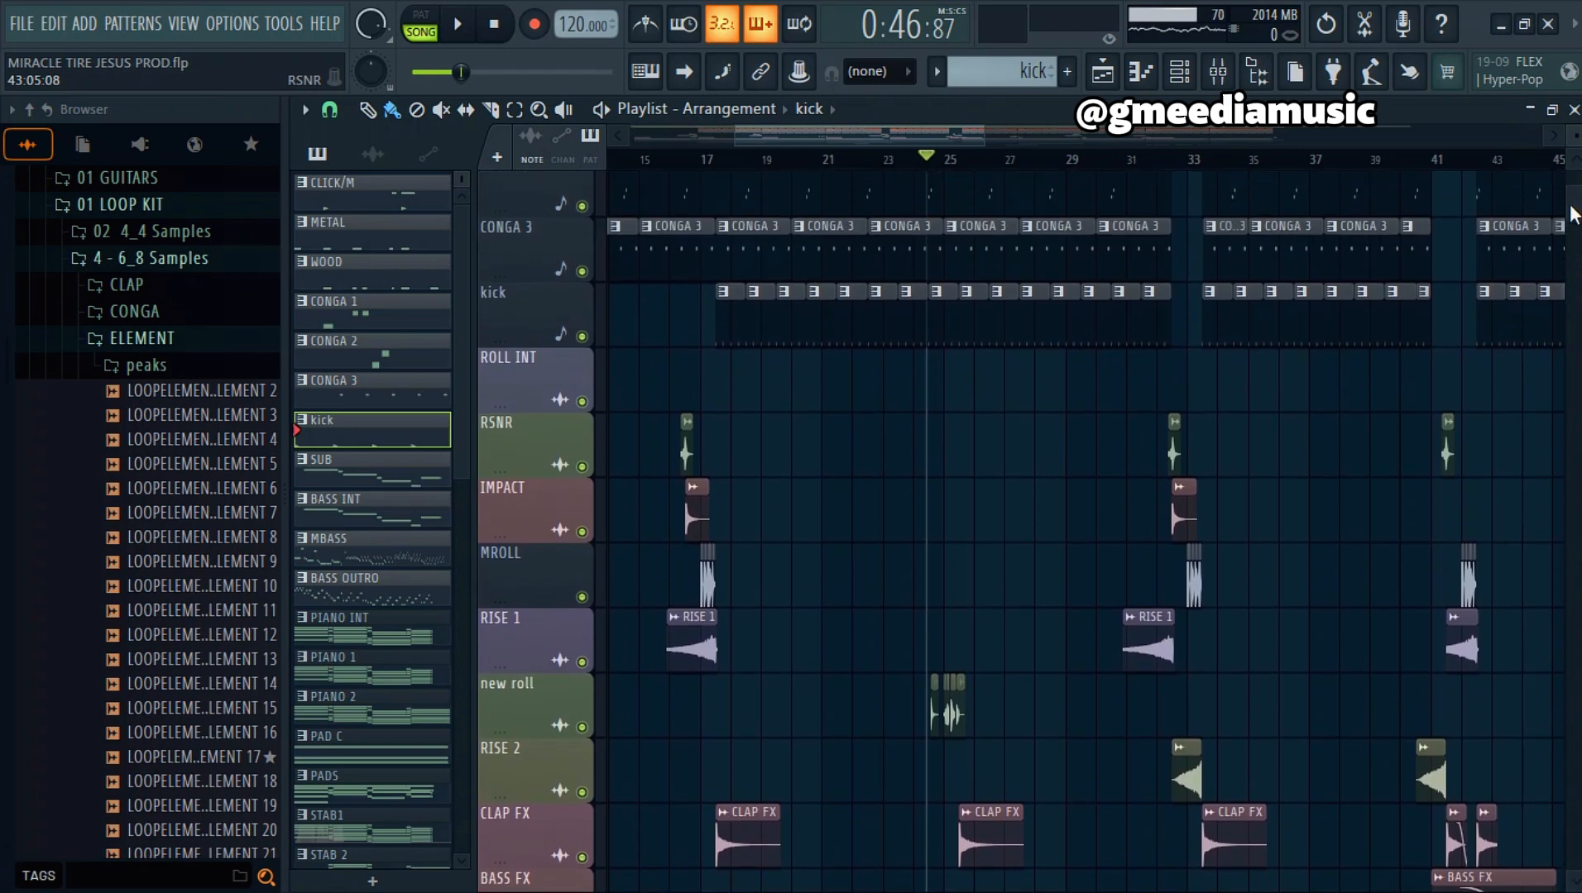
{"action": "key", "text": "space"}
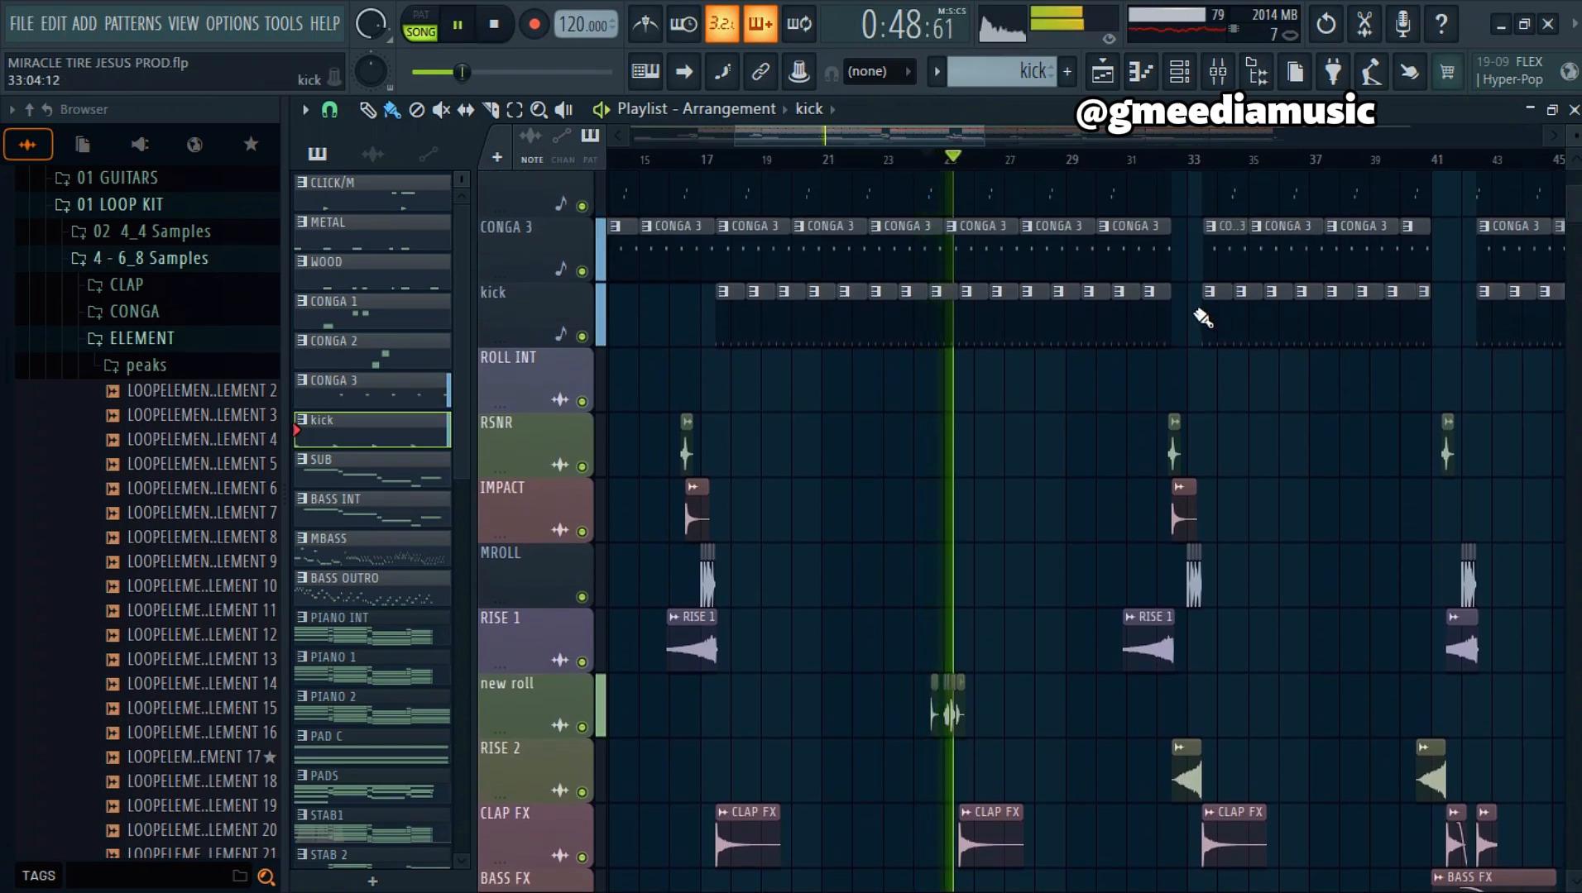
{"action": "key", "text": "space"}
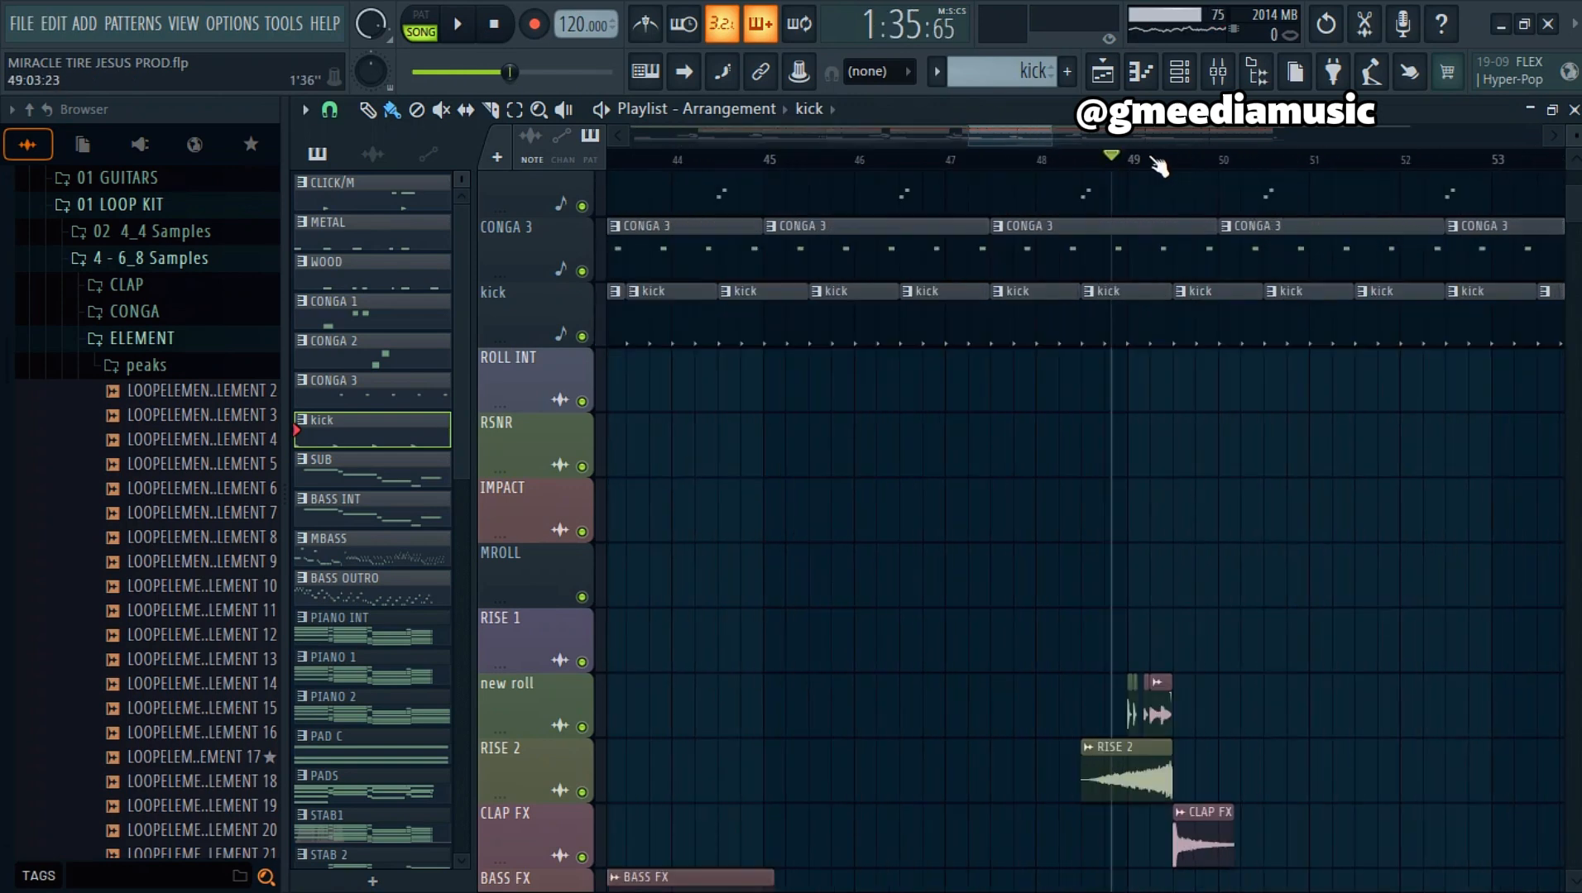
Step: Play the second new roll fill with the RISE 2 effect from just before bar 49
{"action": "scroll", "coordinate": [1172, 159], "scroll_direction": "up", "scroll_amount": 3}
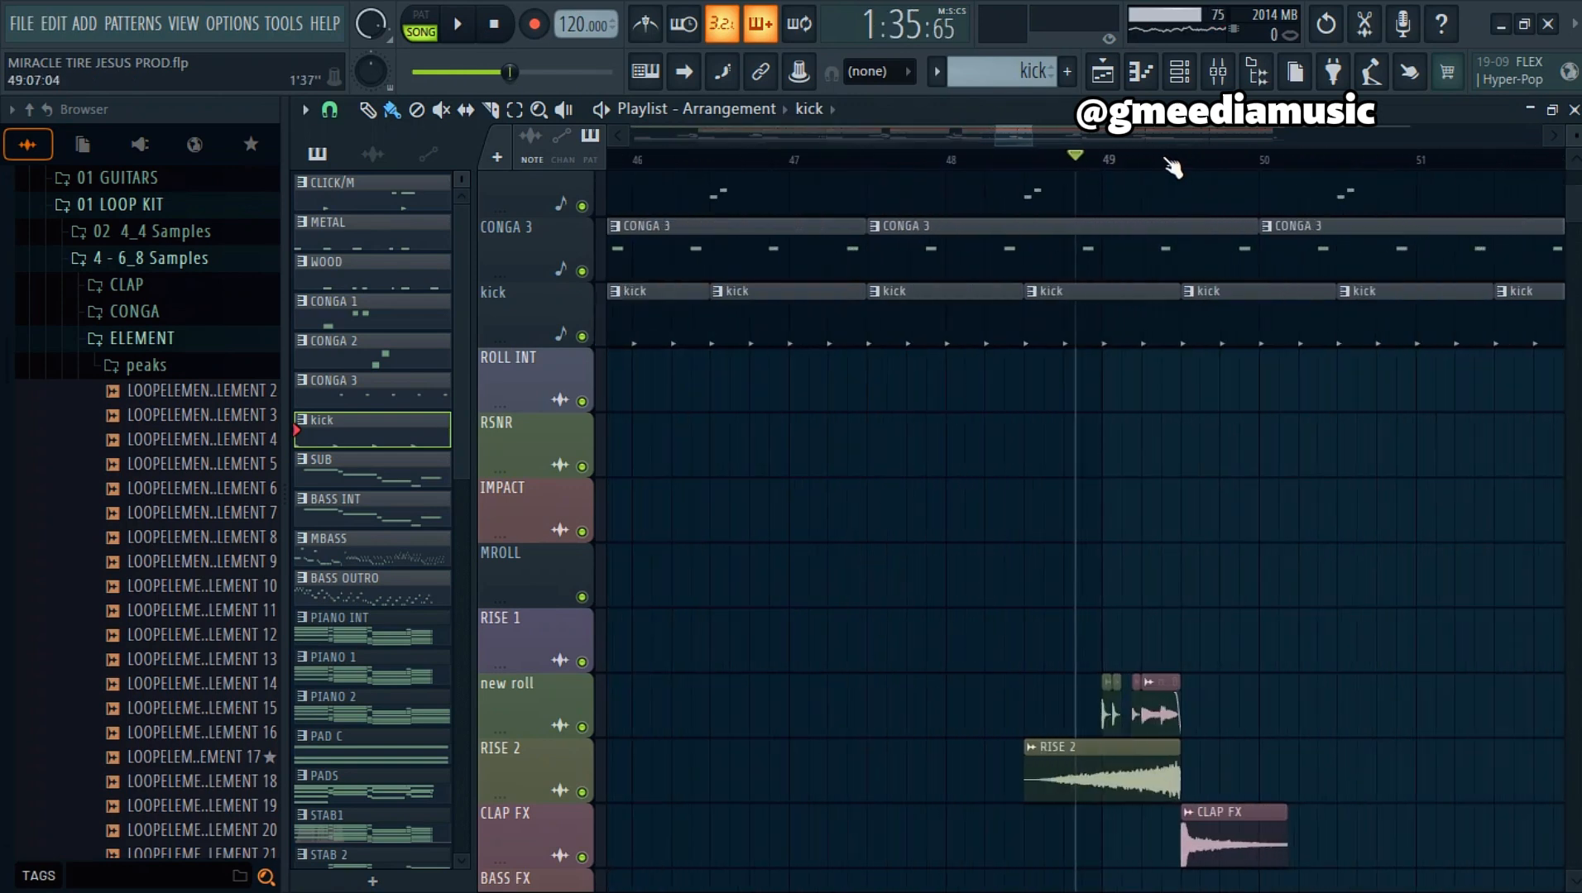
{"action": "left_click", "coordinate": [1077, 171]}
{"action": "key", "text": "space"}
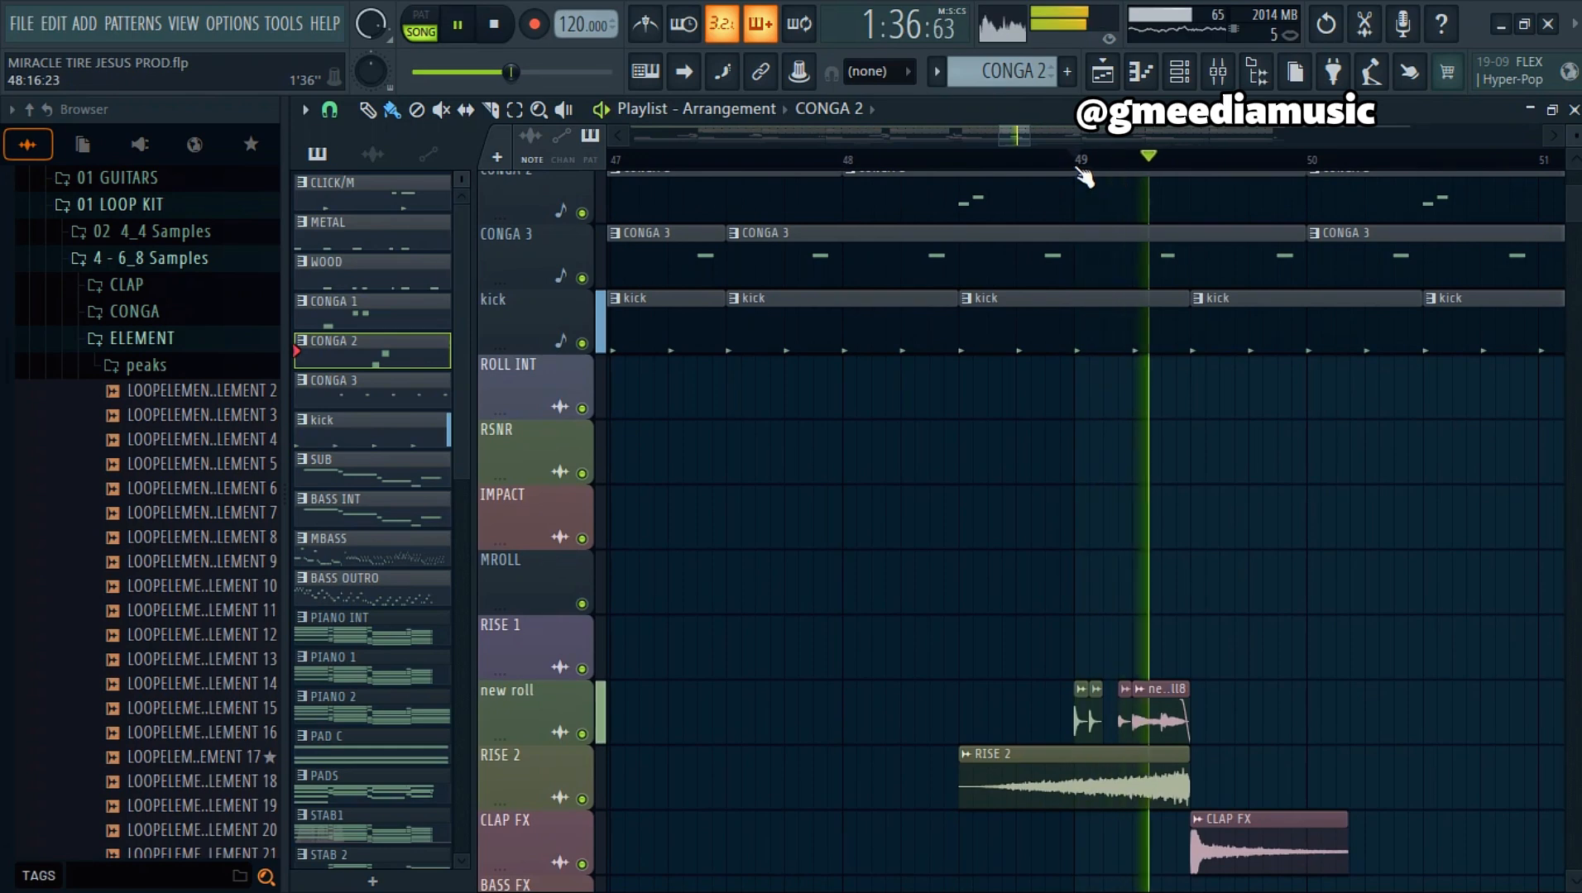
{"action": "key", "text": "space"}
{"action": "scroll", "coordinate": [1079, 162], "scroll_direction": "down", "scroll_amount": 4}
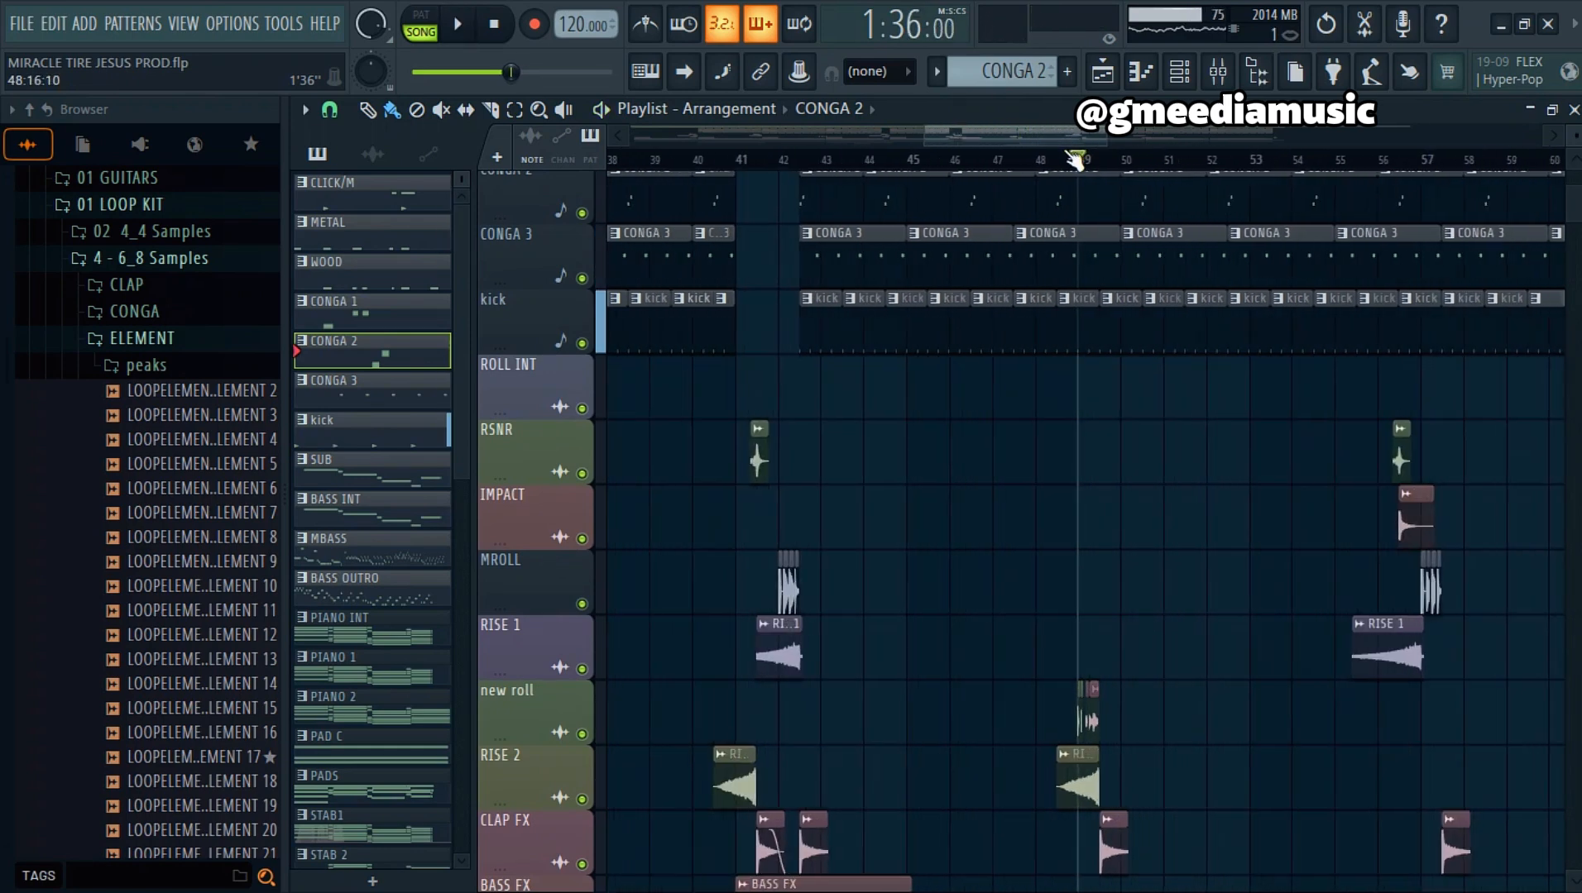
Step: Select the SUB pattern and open the sub channel's 3x Osc instrument
{"action": "left_click_drag", "start_coordinate": [1034, 132], "coordinate": [1158, 129]}
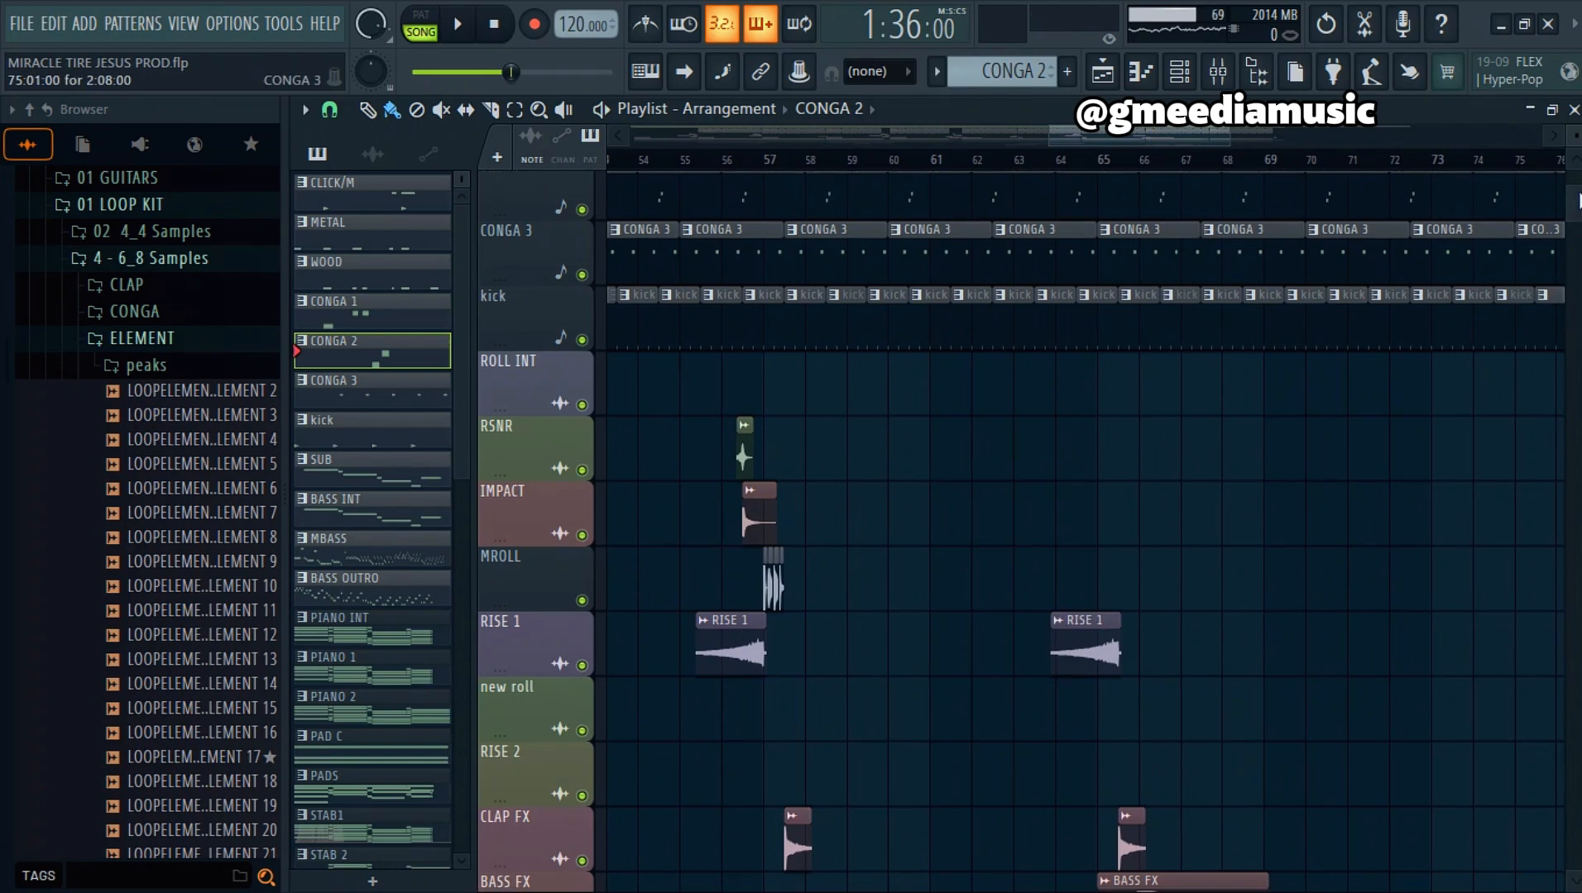
{"action": "scroll", "coordinate": [1572, 232], "scroll_direction": "down", "scroll_amount": 6}
{"action": "left_click", "coordinate": [1179, 83]}
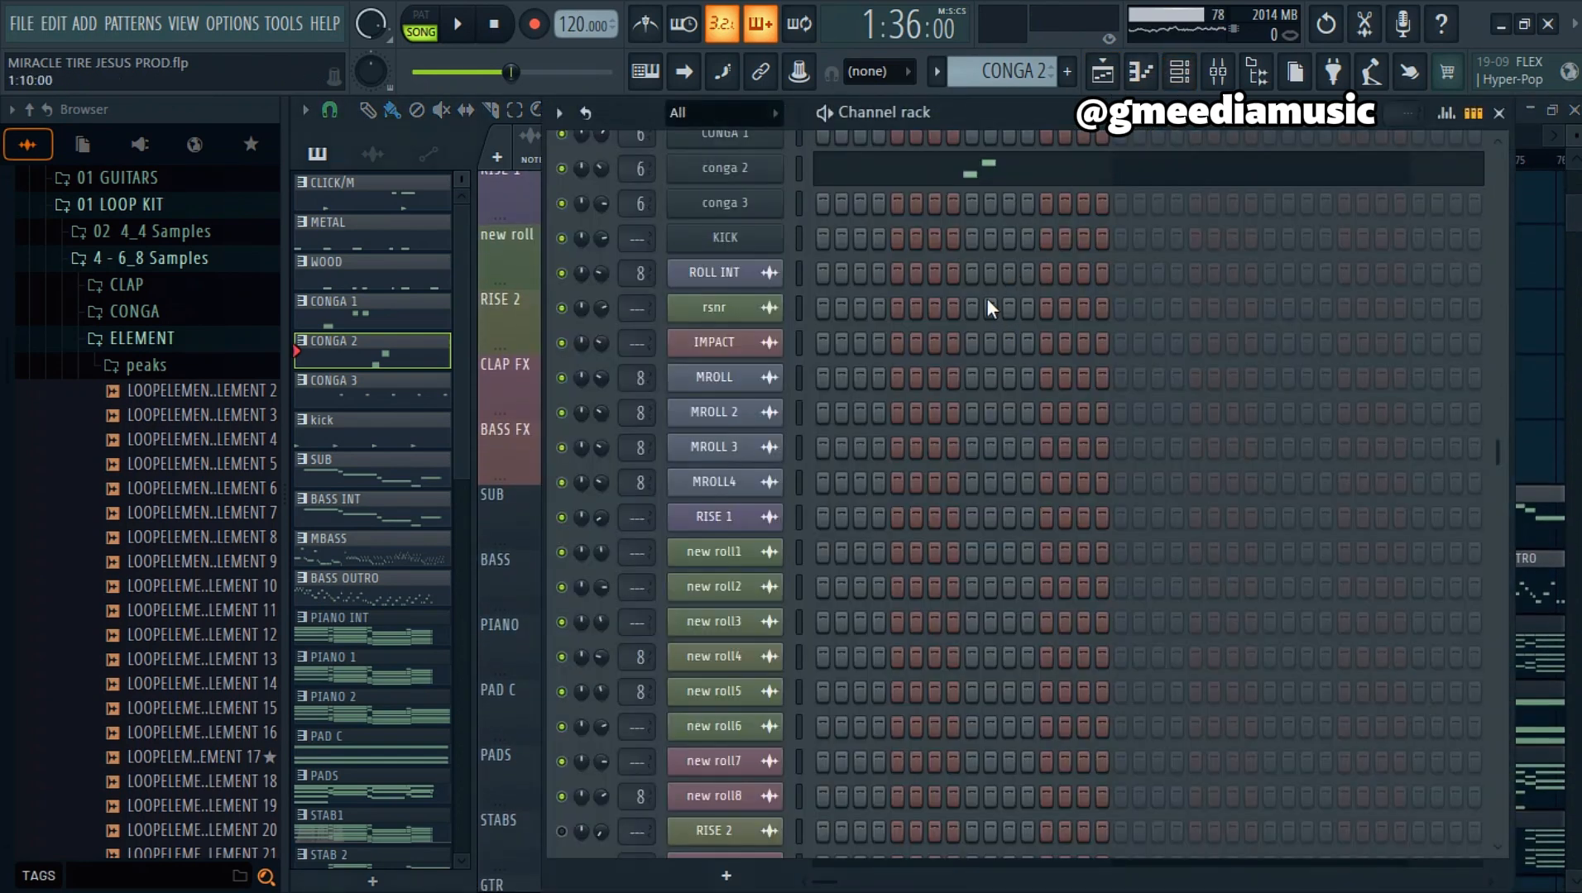
{"action": "left_click", "coordinate": [1010, 66]}
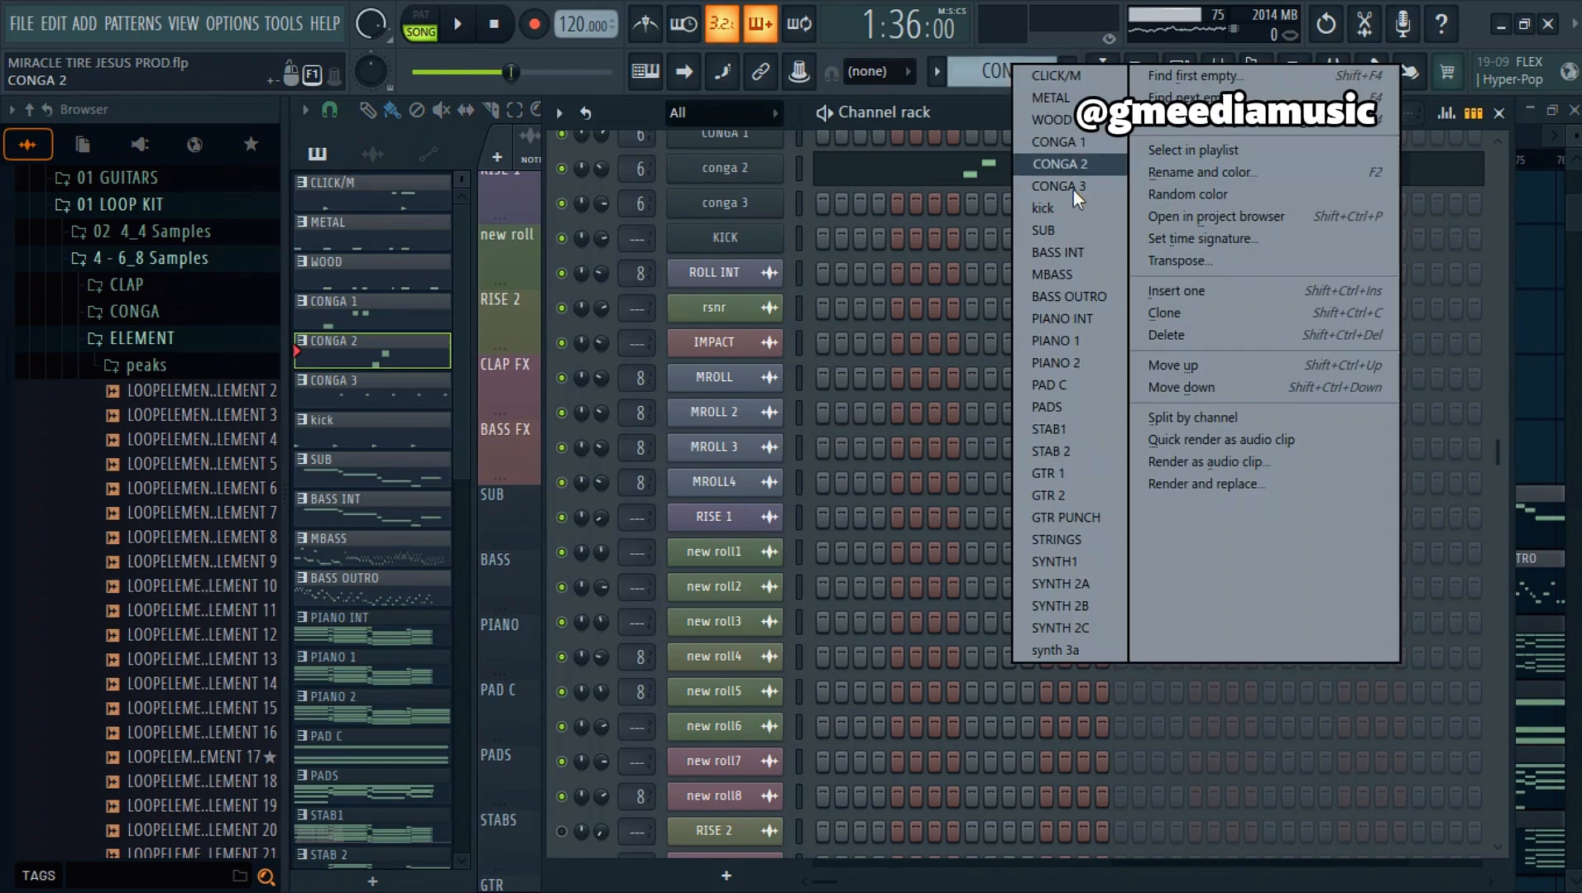
{"action": "left_click", "coordinate": [1068, 229]}
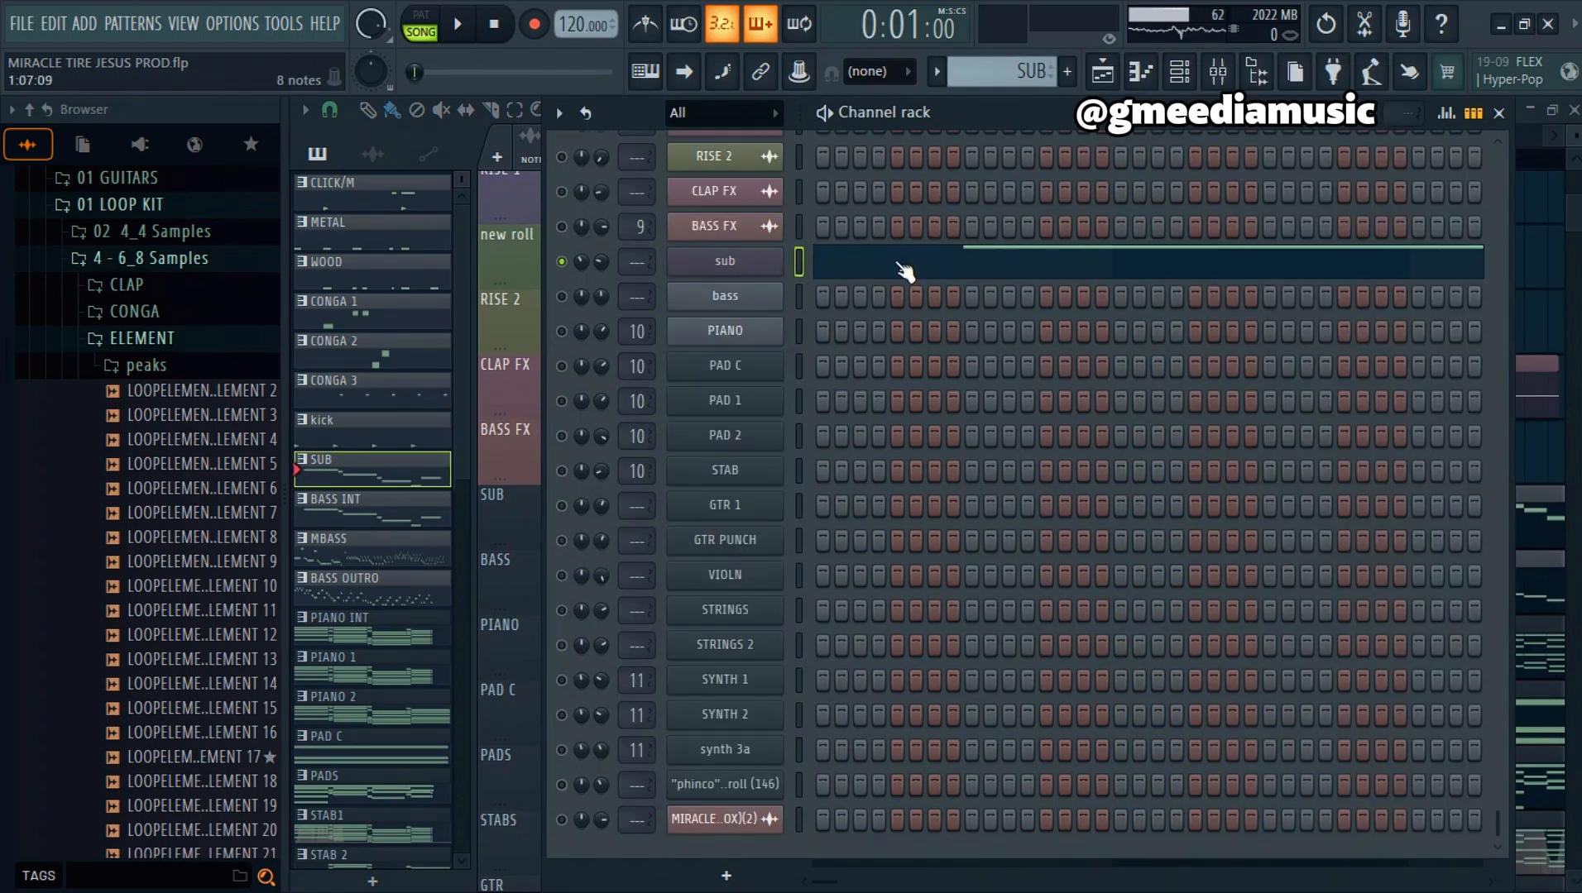
{"action": "left_click", "coordinate": [745, 261]}
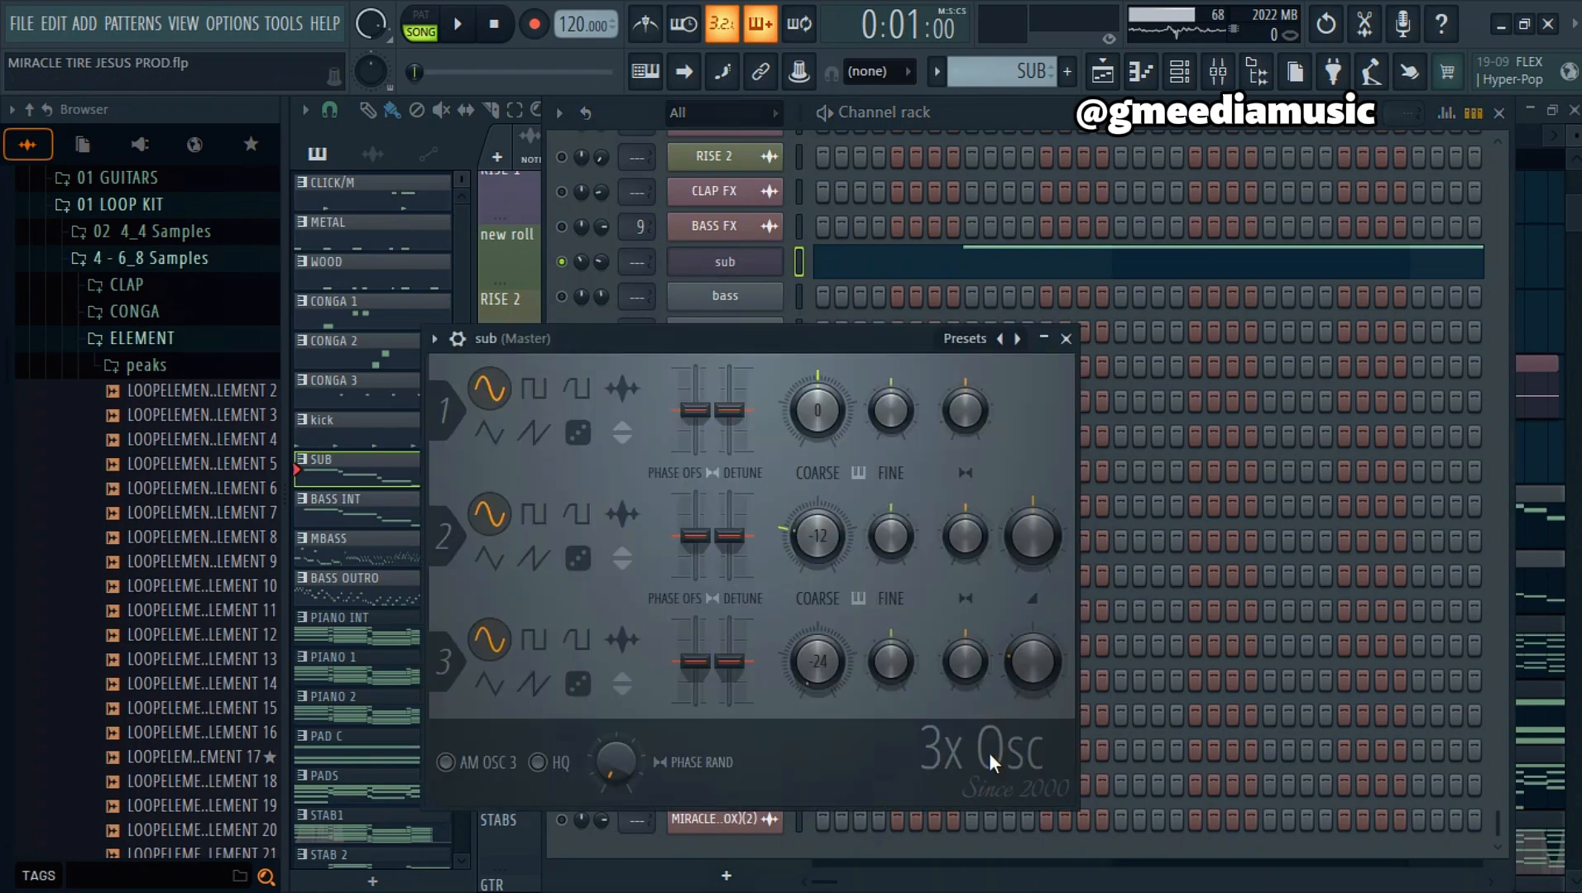
Step: Open the sub channel's notes in the piano roll and play them through to about bar 8
{"action": "left_click", "coordinate": [918, 265]}
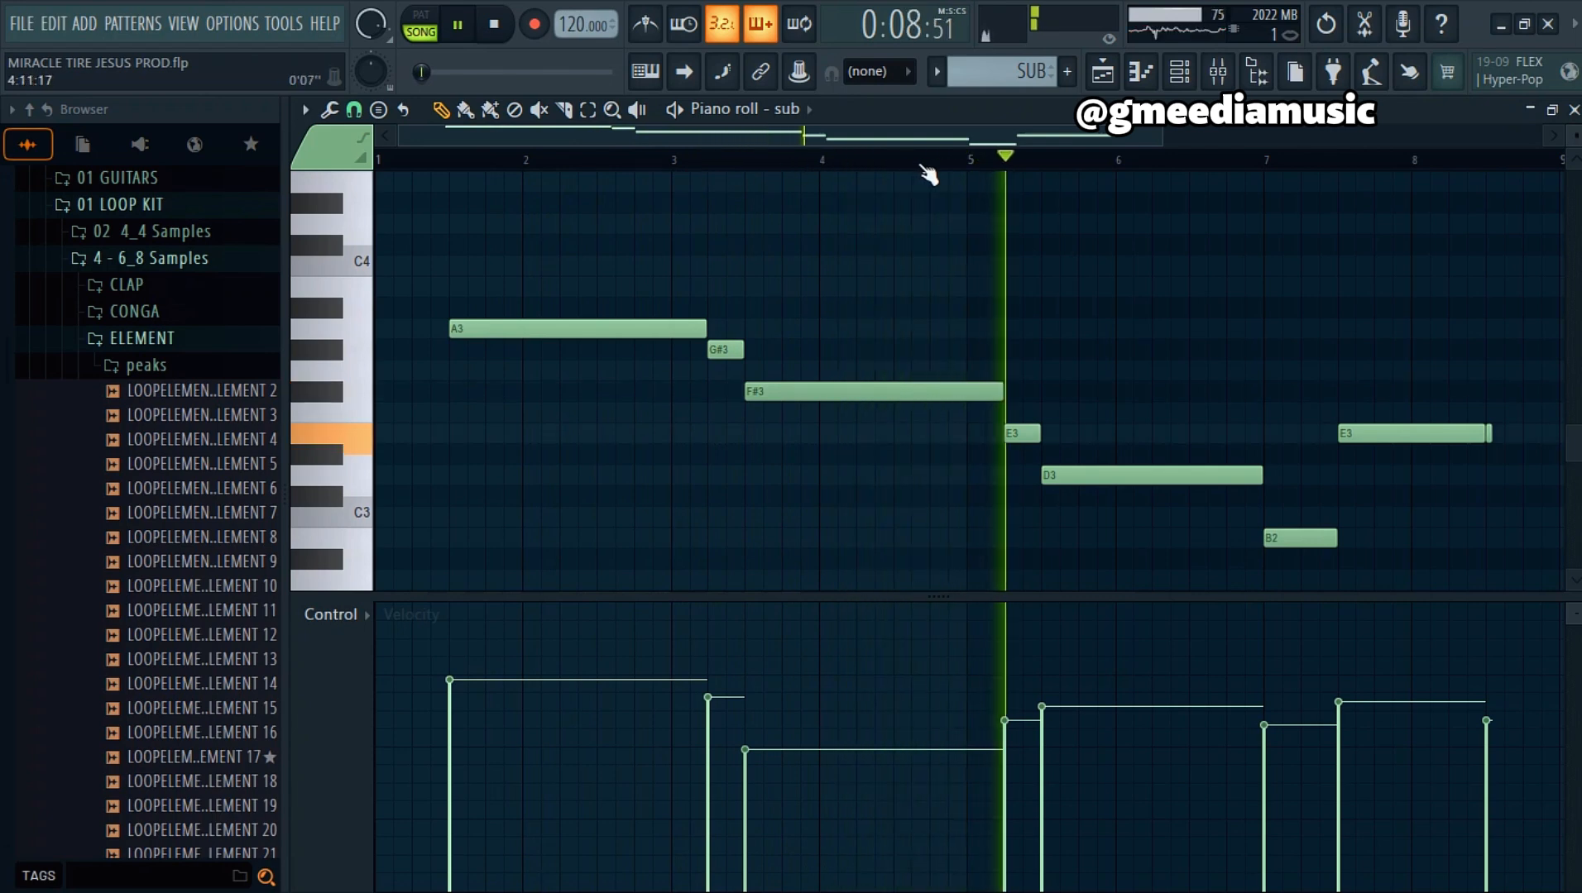
{"action": "scroll", "coordinate": [1094, 171], "scroll_direction": "down", "scroll_amount": 2}
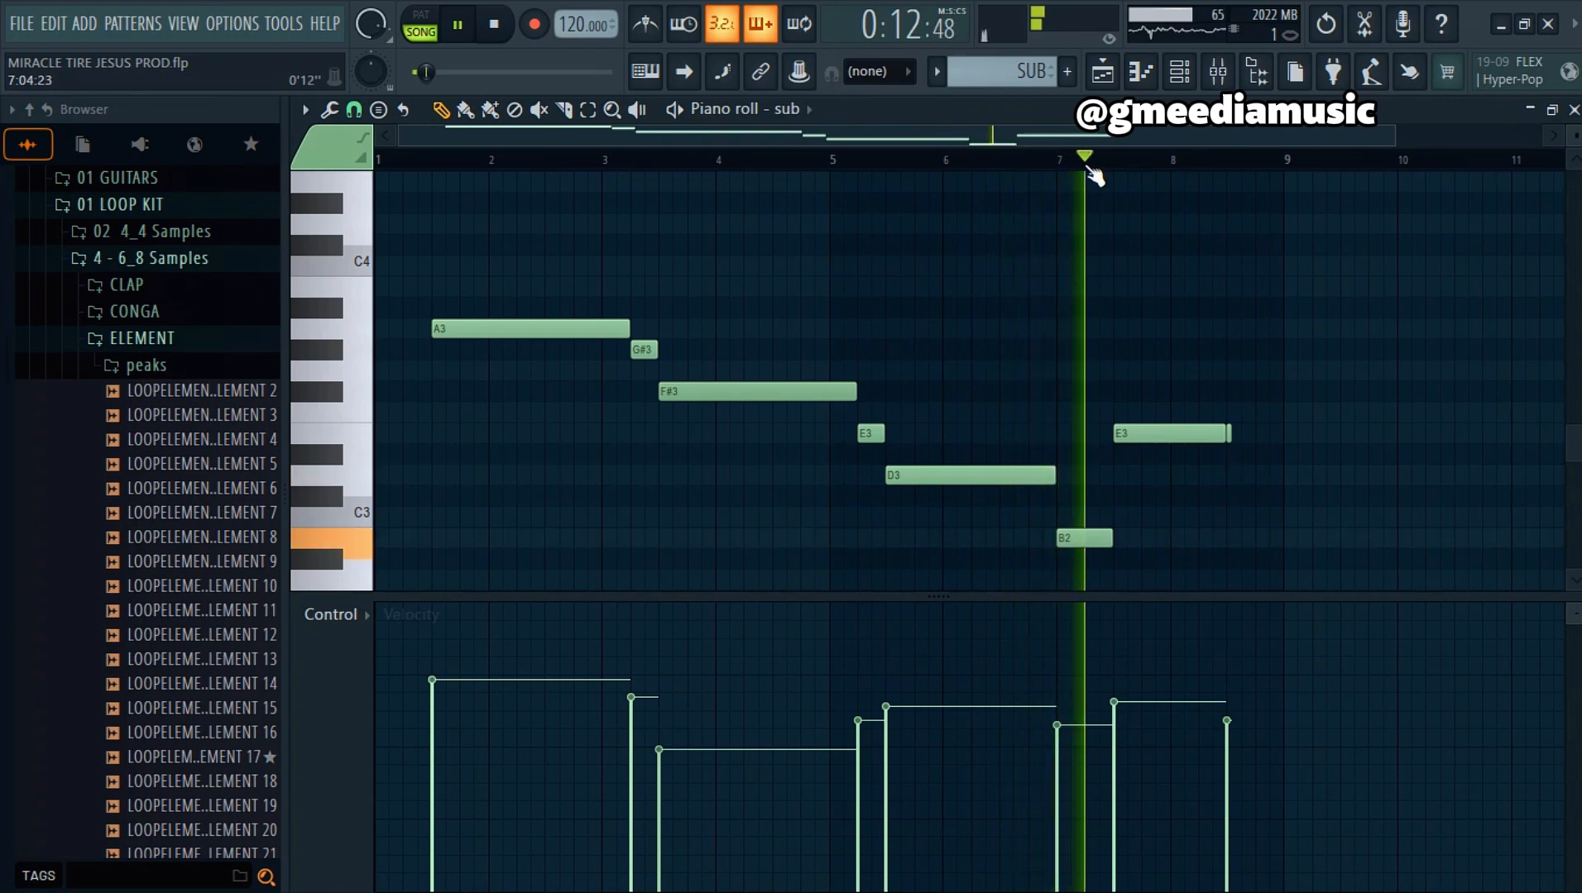
{"action": "scroll", "coordinate": [1094, 173], "scroll_direction": "up", "scroll_amount": 1}
{"action": "scroll", "coordinate": [1095, 173], "scroll_direction": "up", "scroll_amount": 1}
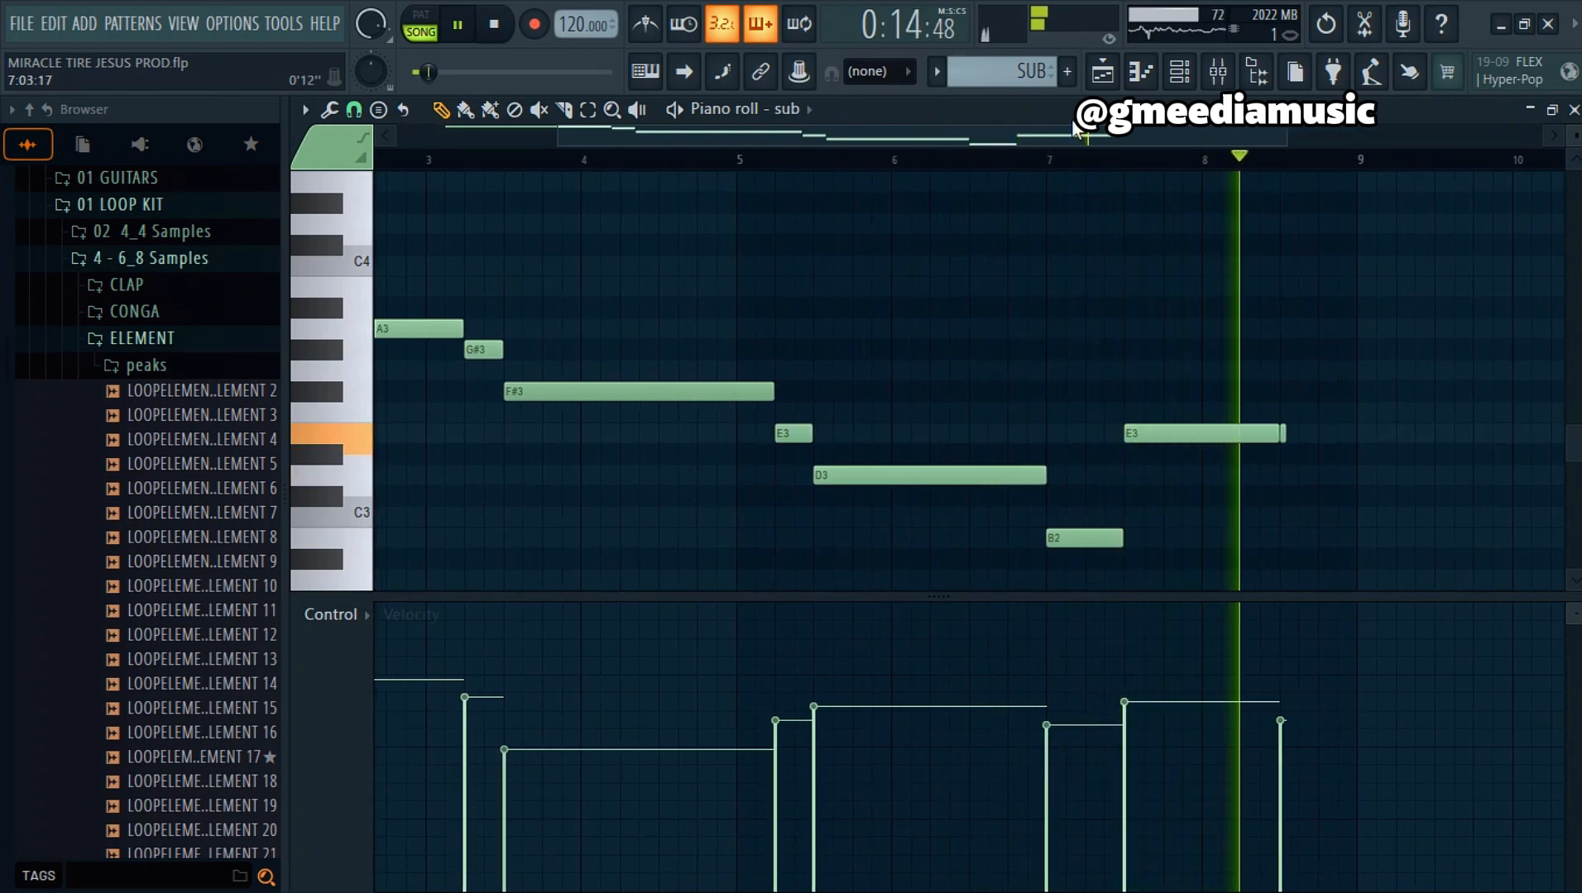
{"action": "key", "text": "space"}
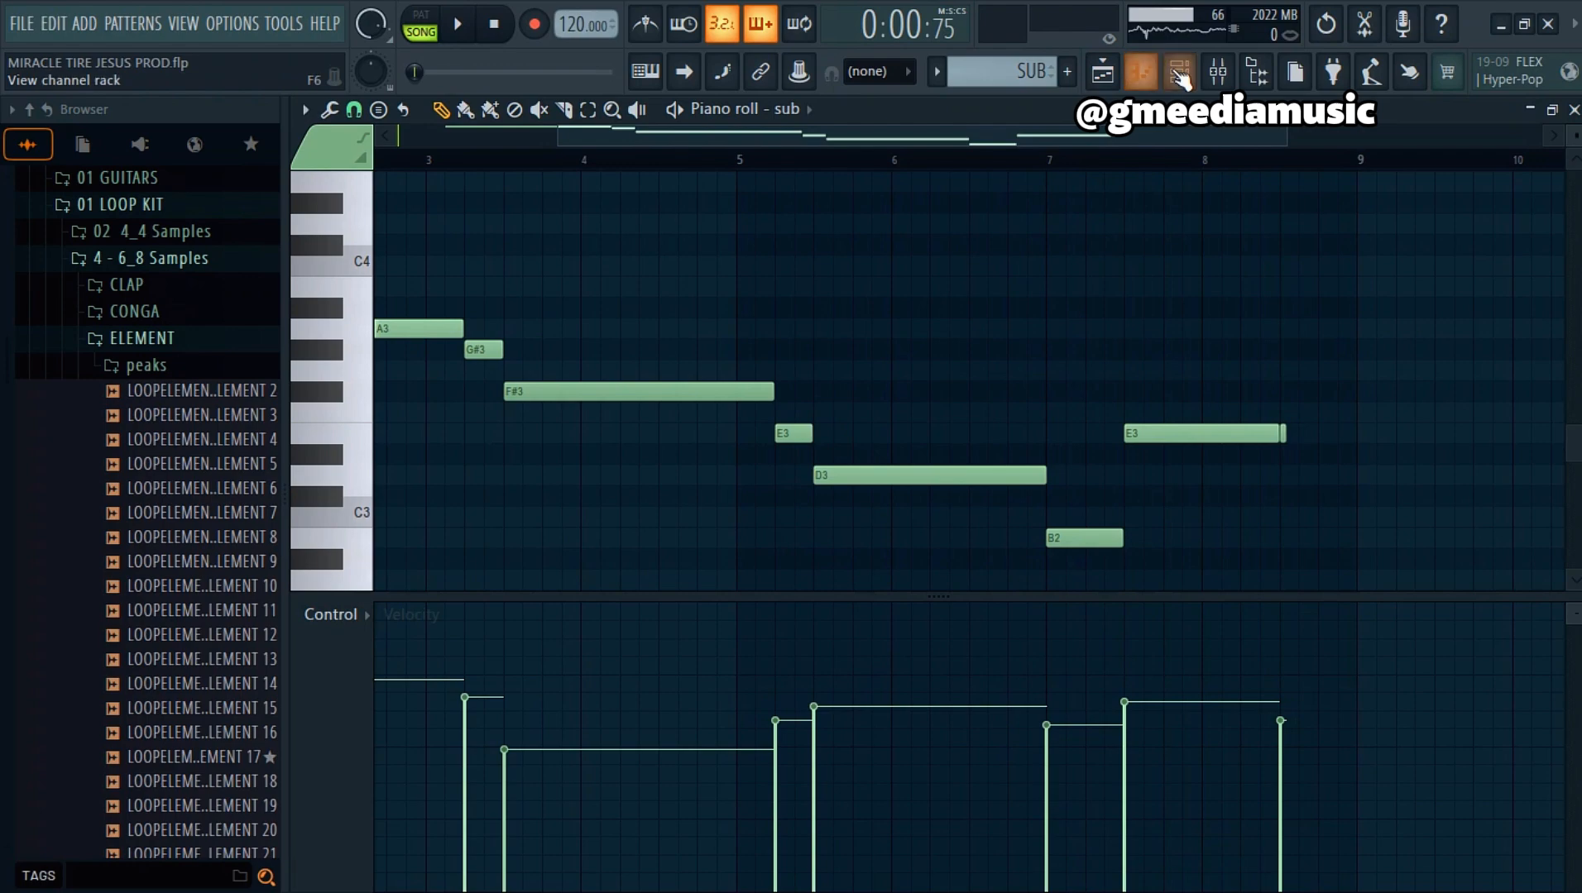
Step: Select the BASS INT pattern and open the bass channel's MODO BASS instrument
{"action": "left_click", "coordinate": [1181, 76]}
{"action": "left_click", "coordinate": [1034, 72]}
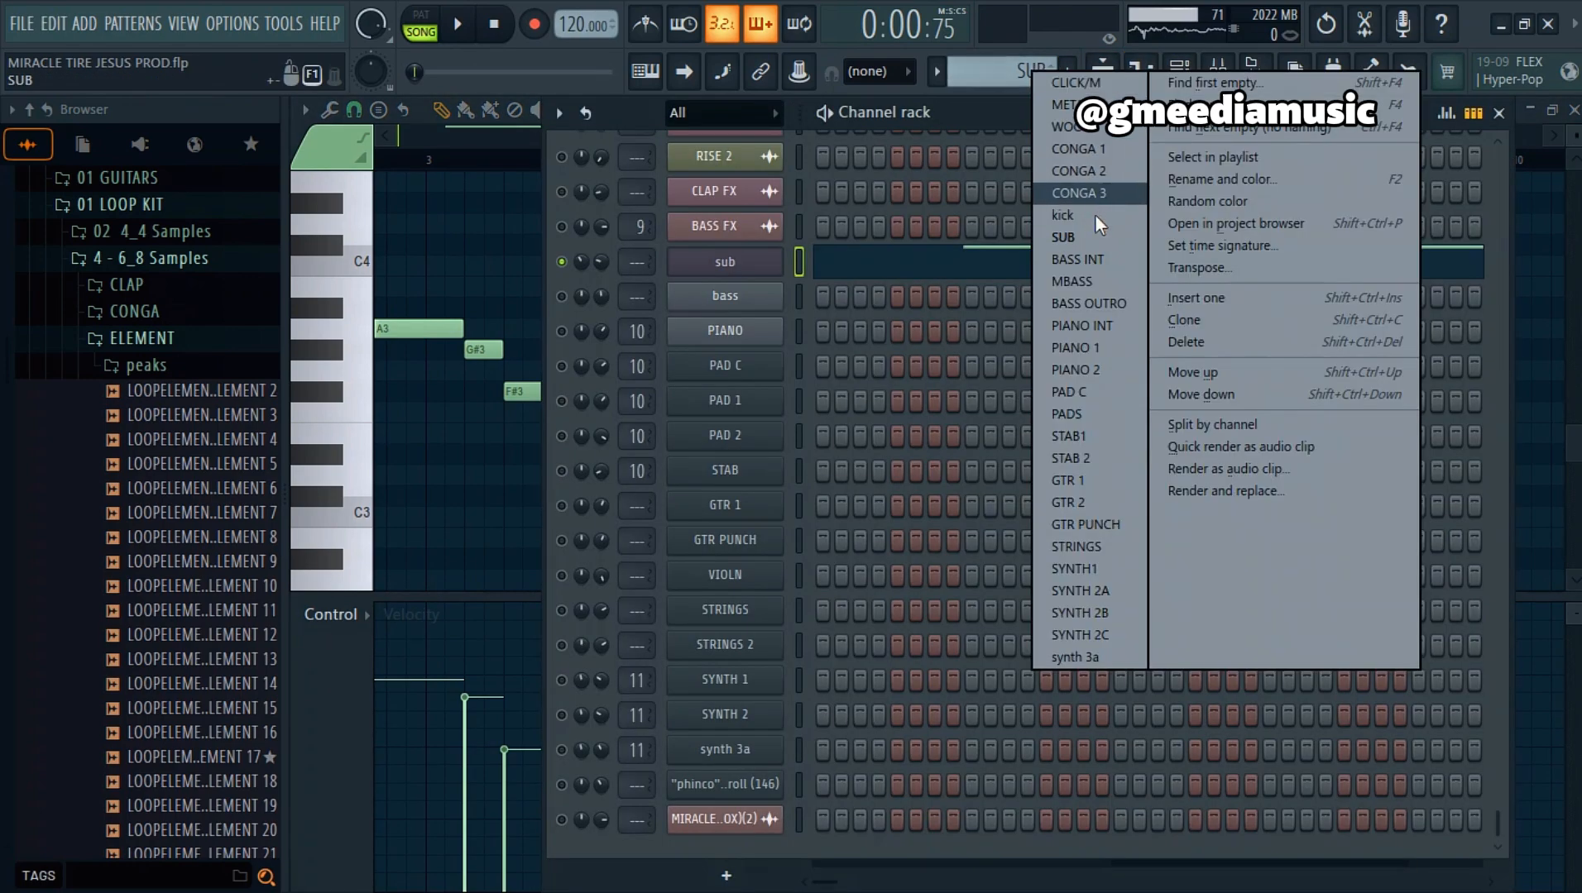
{"action": "left_click", "coordinate": [1077, 259]}
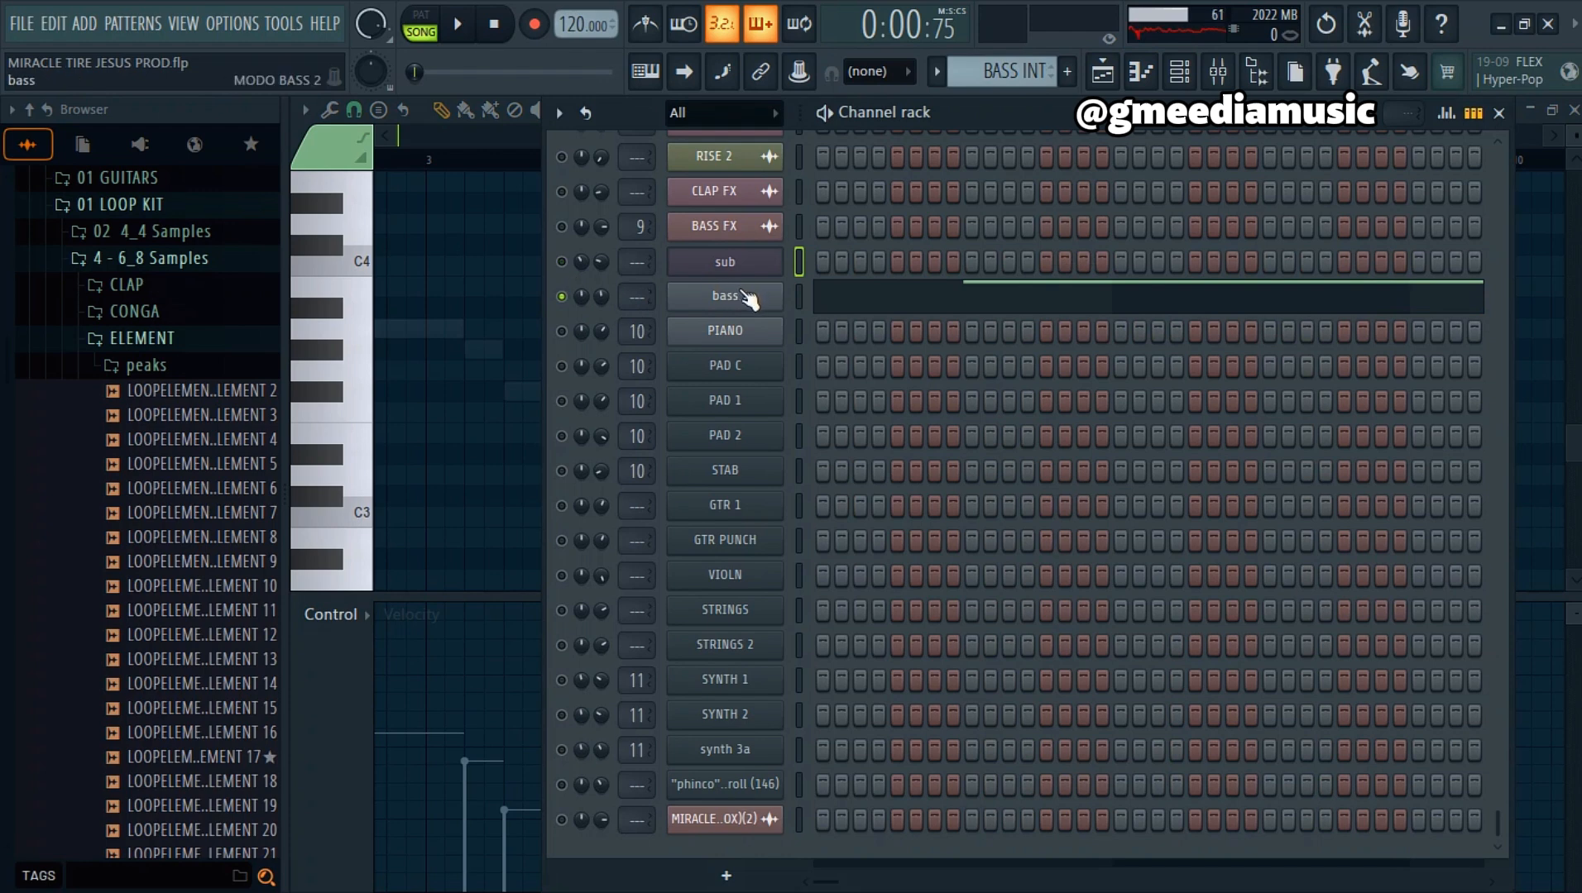
{"action": "left_click", "coordinate": [744, 296]}
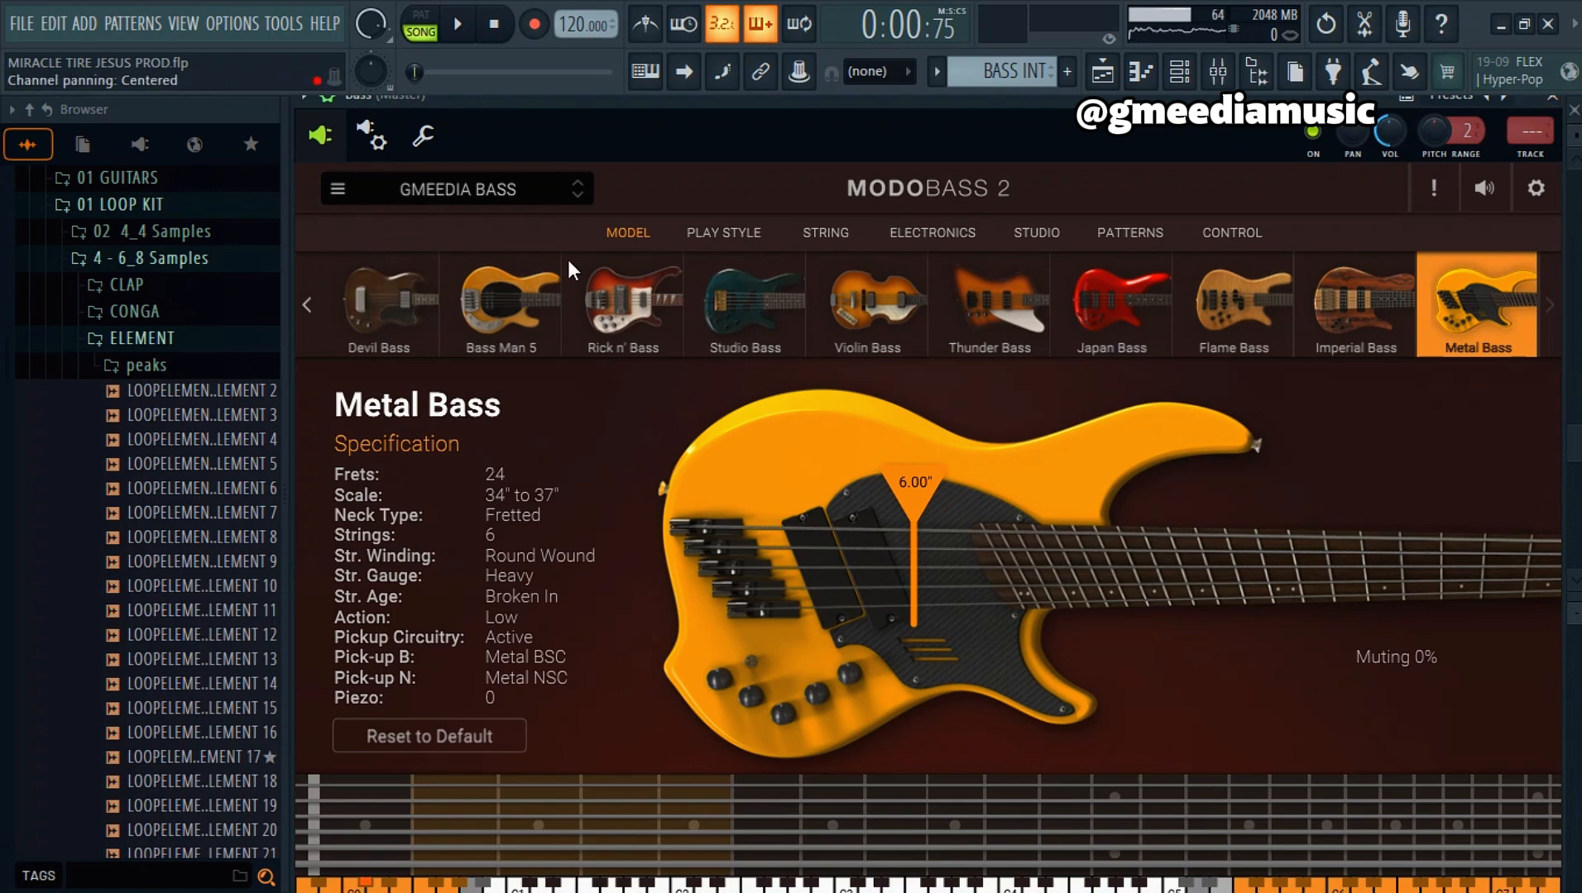
Step: Review the play style, string, electronics and studio settings of the GMEEDIA BASS preset, then close the instrument
{"action": "left_click", "coordinate": [706, 241]}
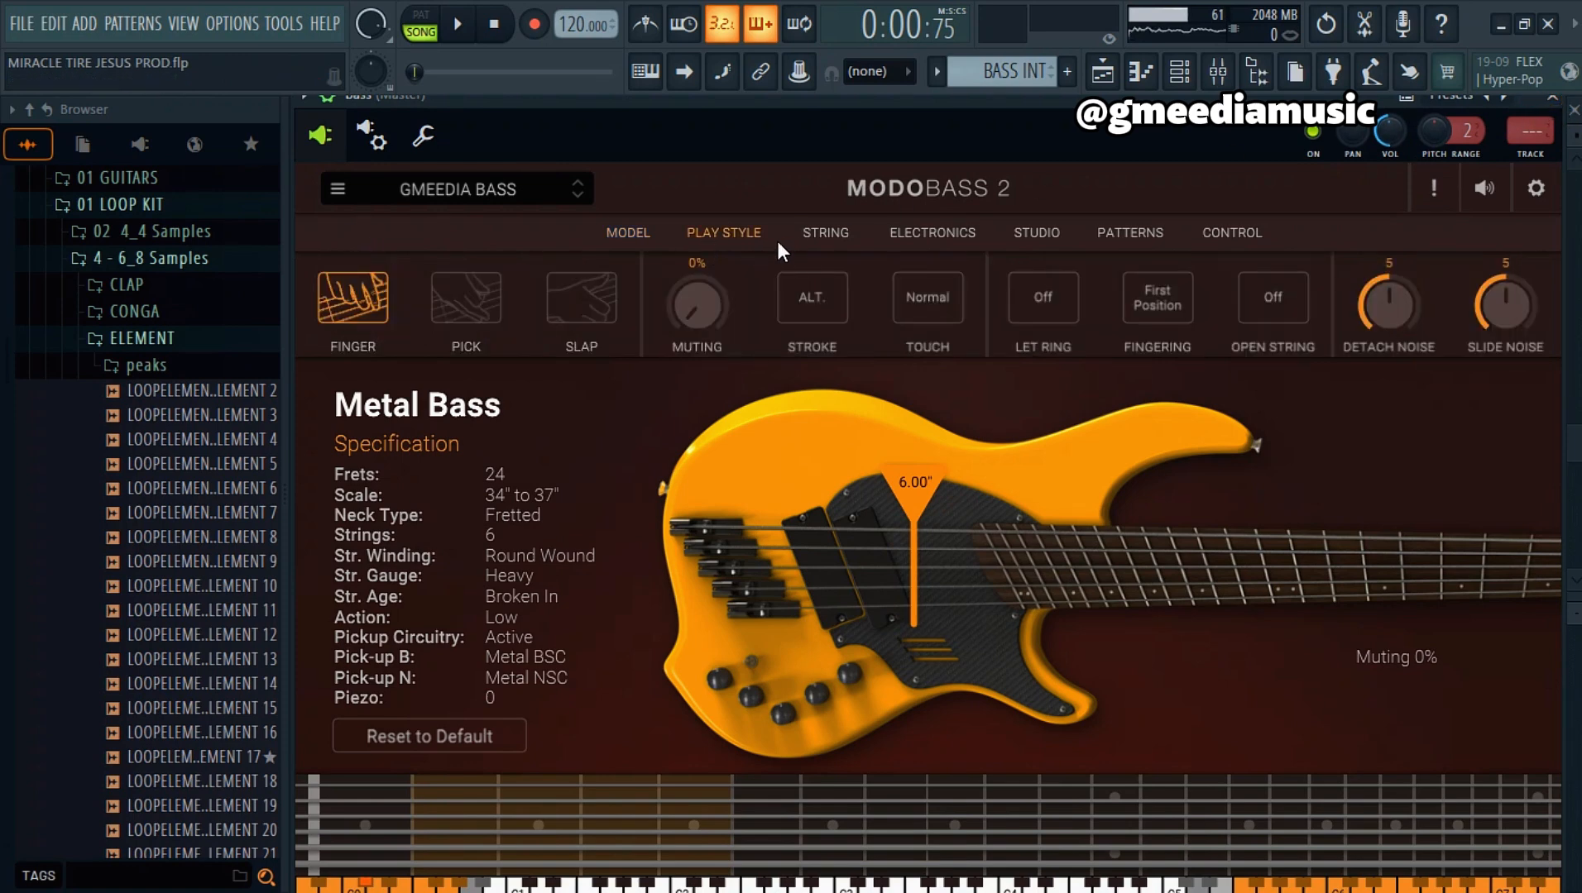
{"action": "left_click", "coordinate": [824, 235]}
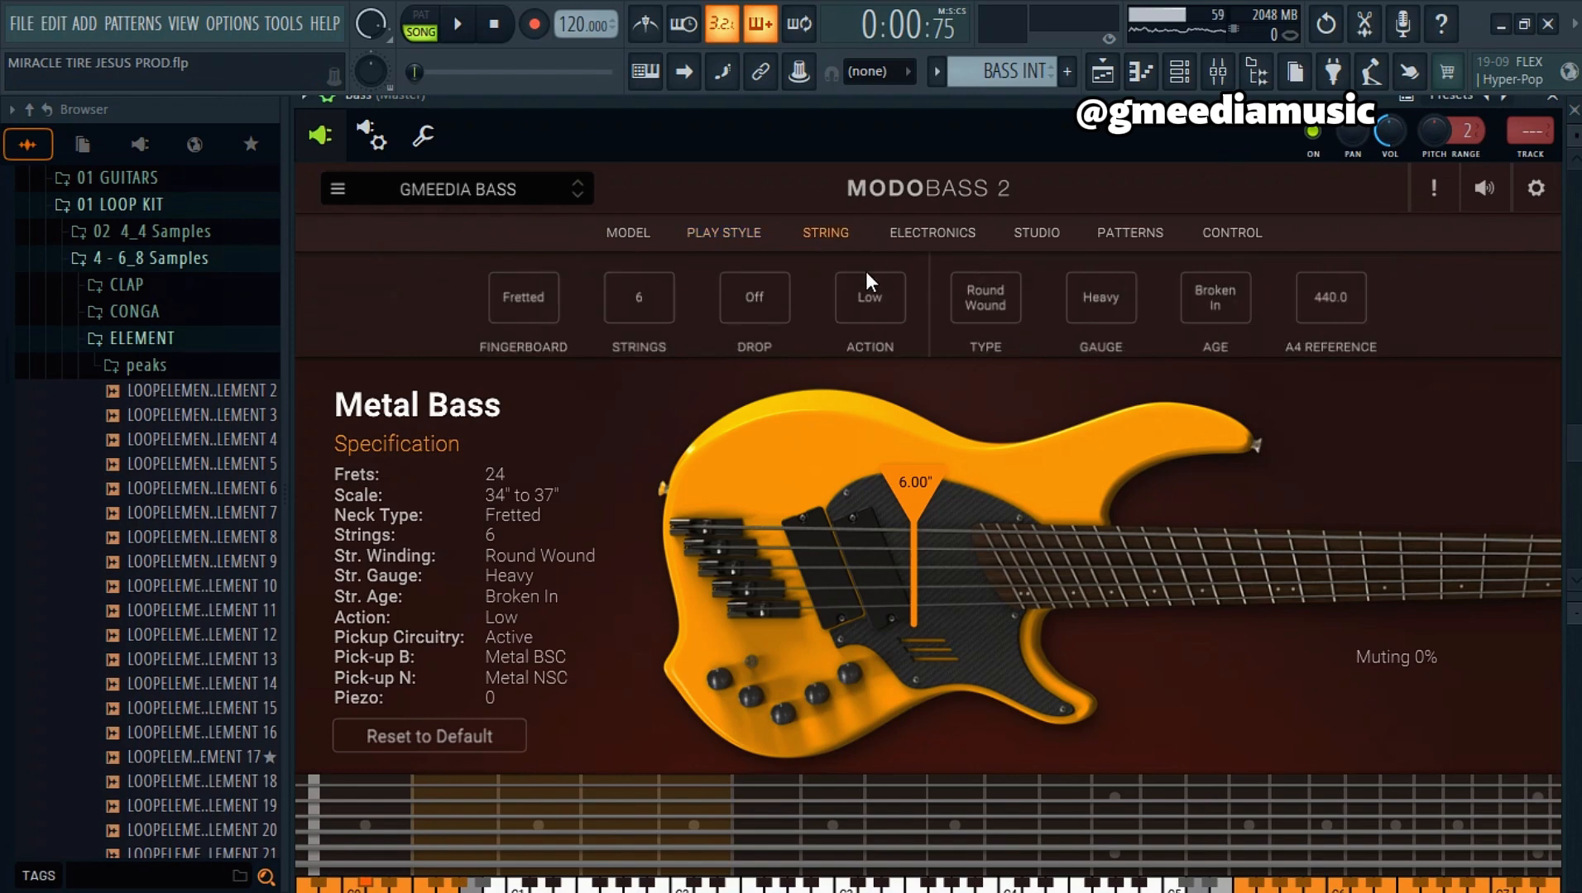
{"action": "left_click", "coordinate": [953, 233]}
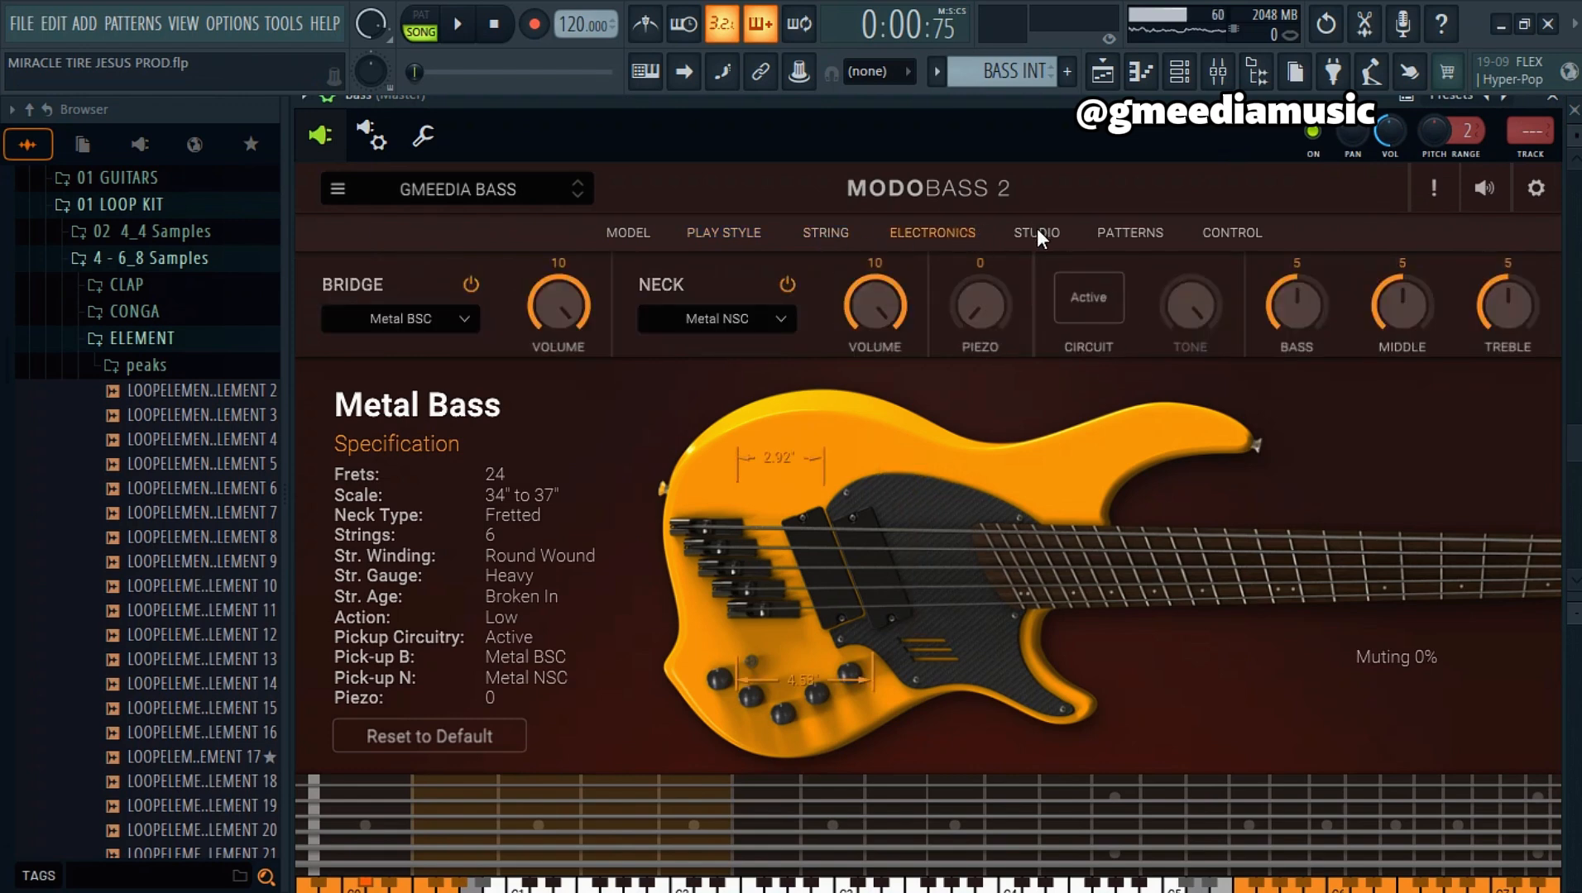
{"action": "left_click", "coordinate": [1039, 230]}
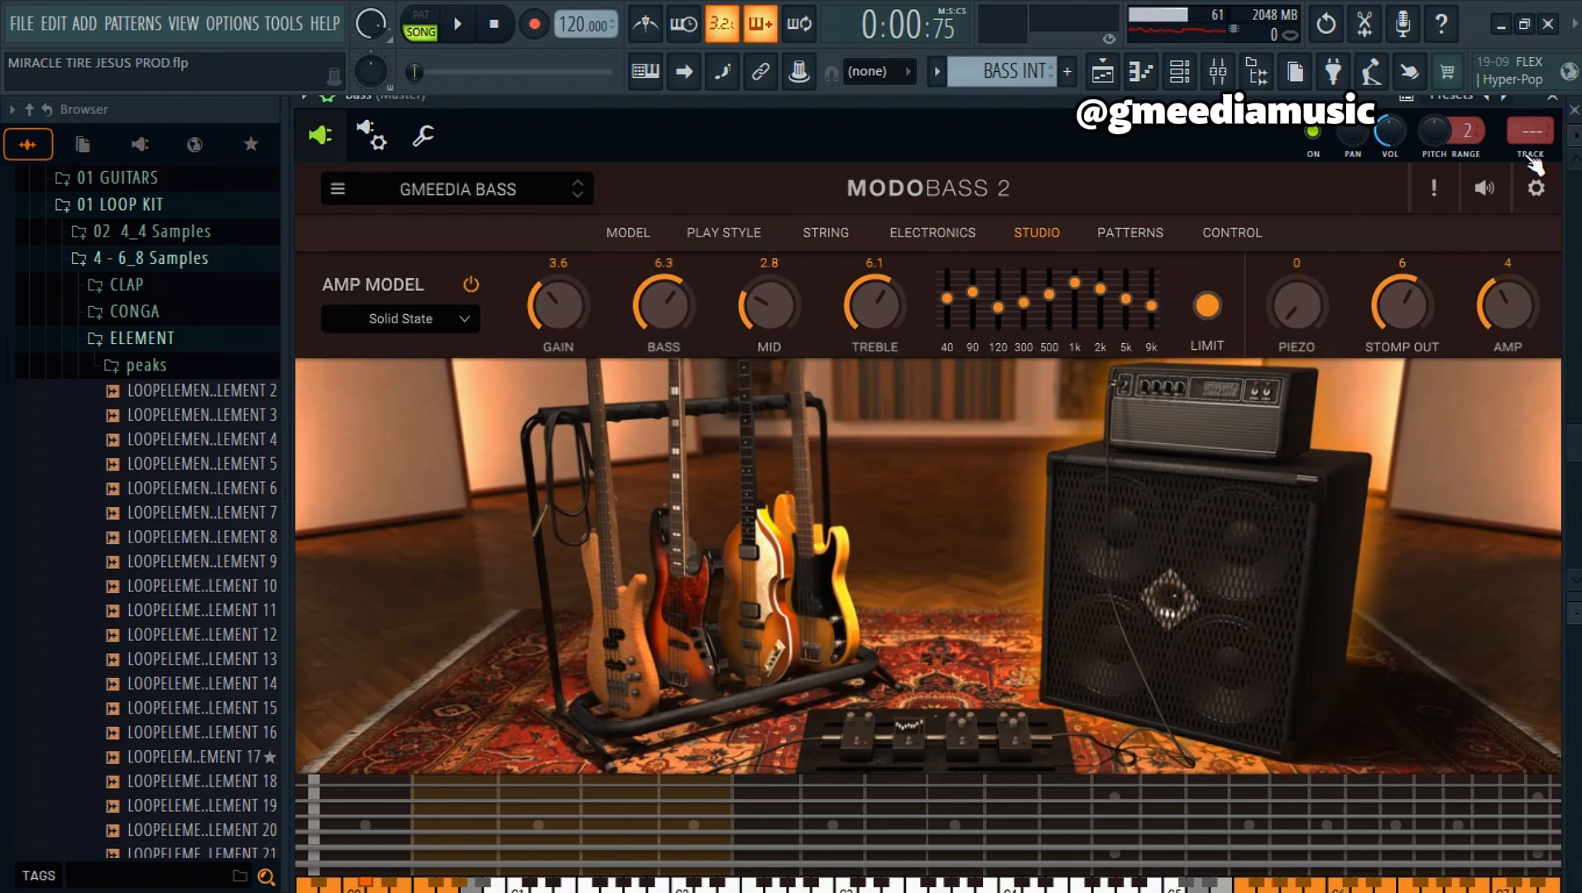
{"action": "left_click", "coordinate": [1560, 114]}
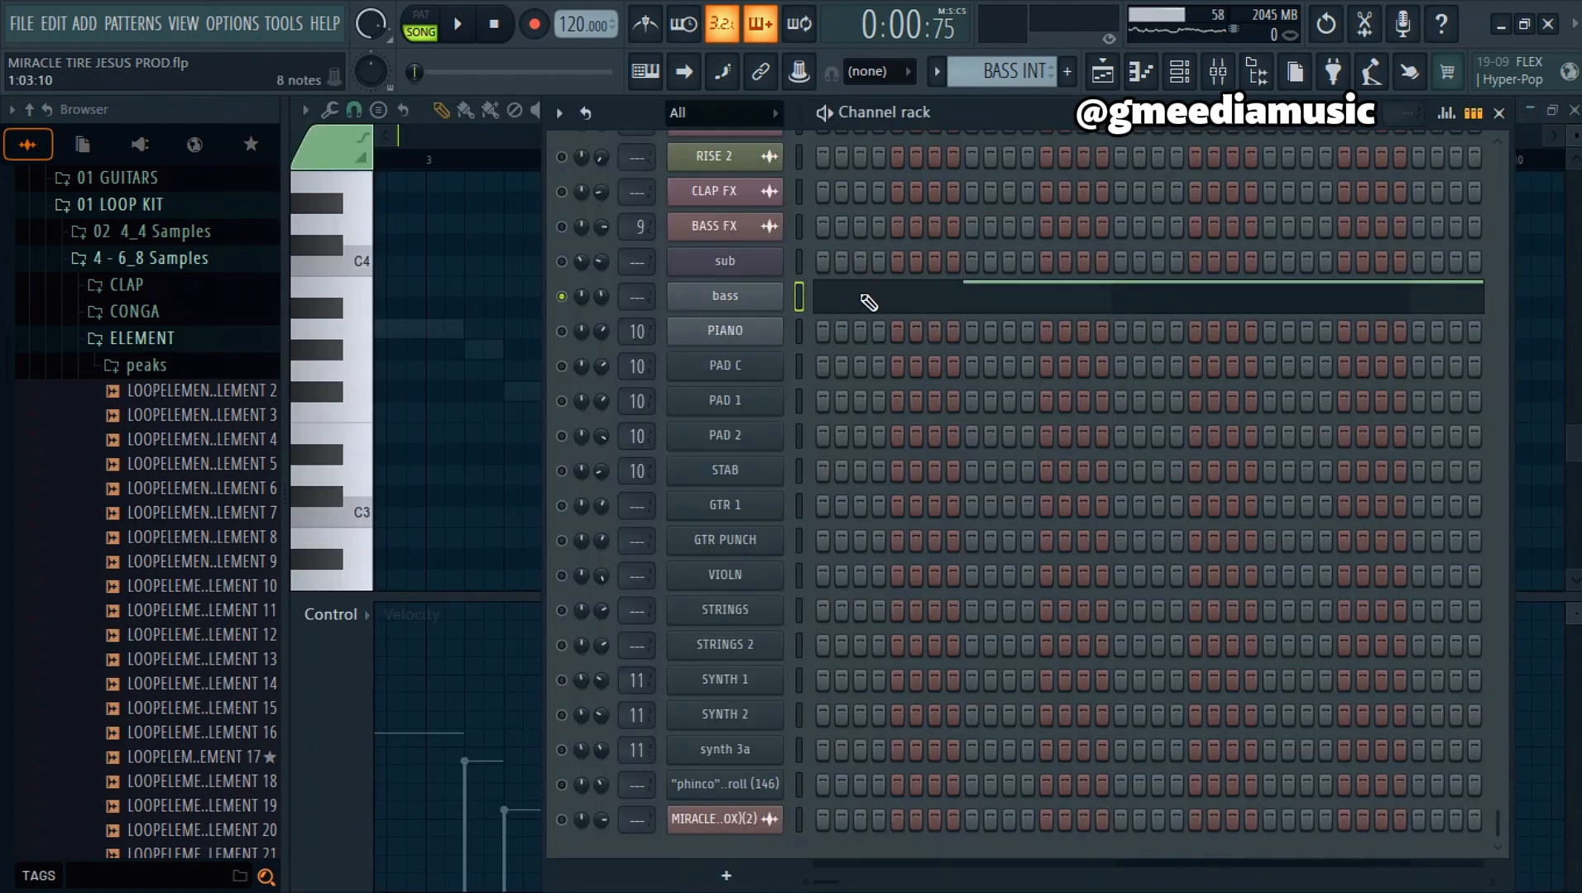
Step: Open the bass channel's notes in the piano roll and play them from the beginning
{"action": "left_click", "coordinate": [869, 302]}
{"action": "left_click_drag", "start_coordinate": [672, 137], "coordinate": [406, 133]}
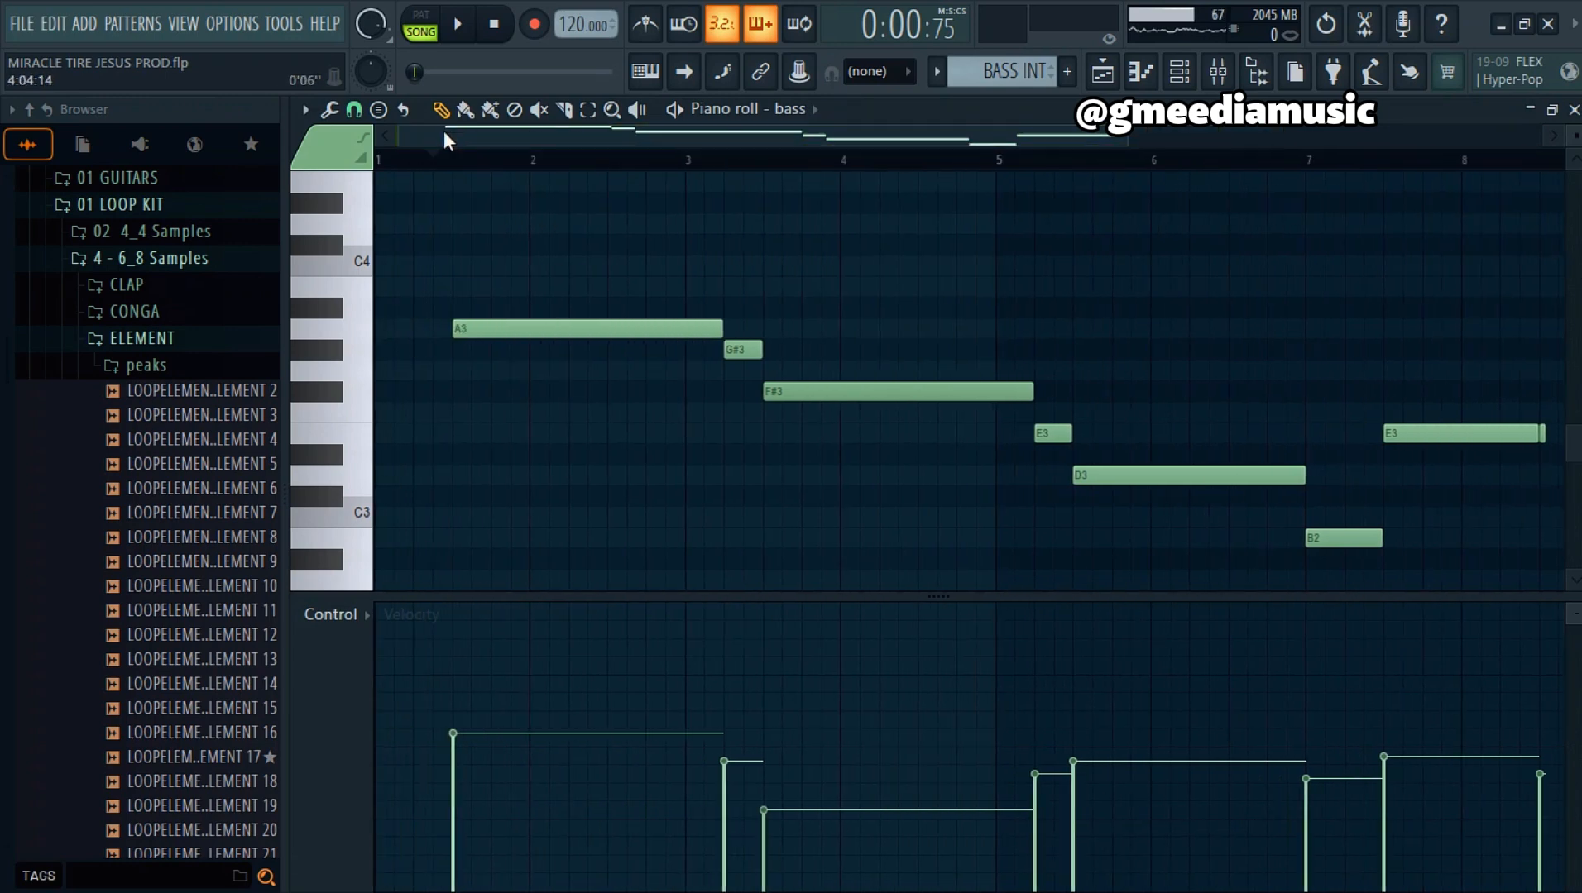
{"action": "key", "text": "space"}
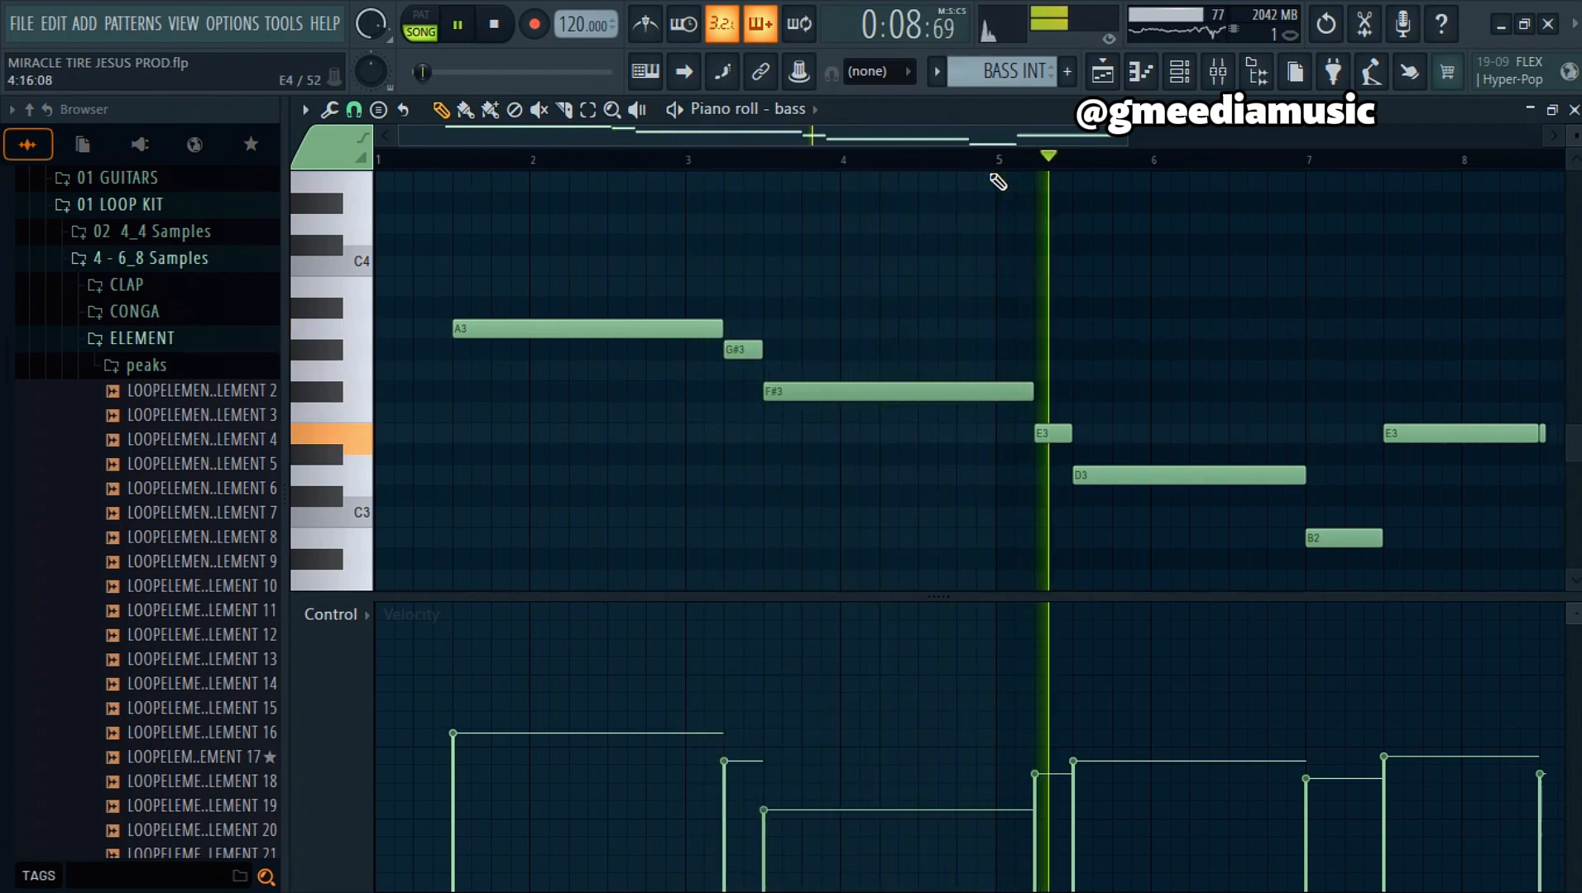
{"action": "scroll", "coordinate": [995, 172], "scroll_direction": "down", "scroll_amount": 2}
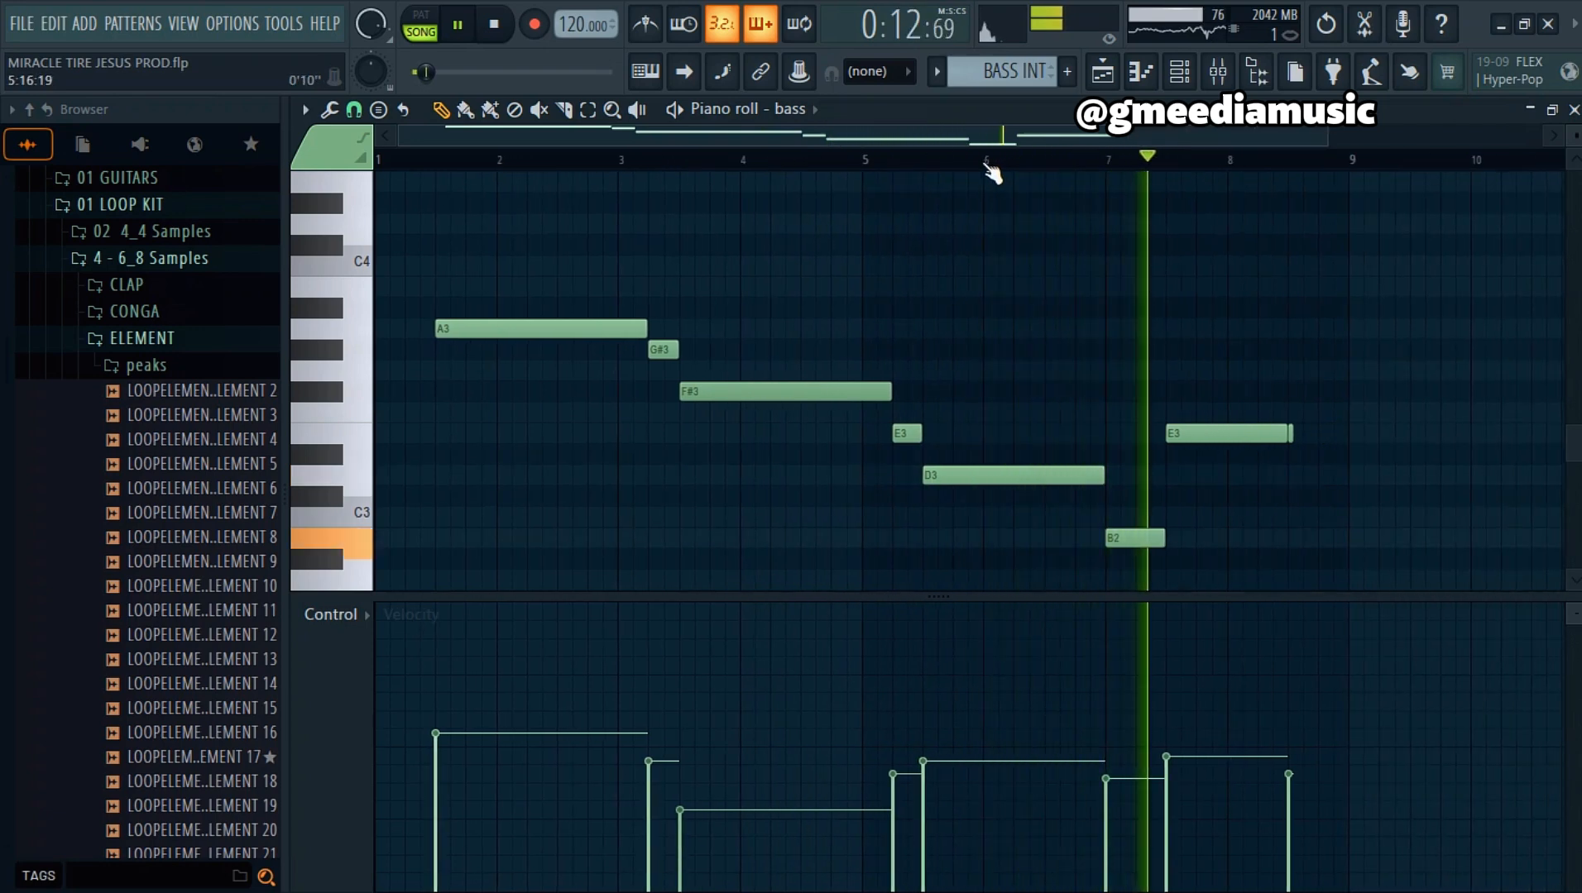
{"action": "key", "text": "space"}
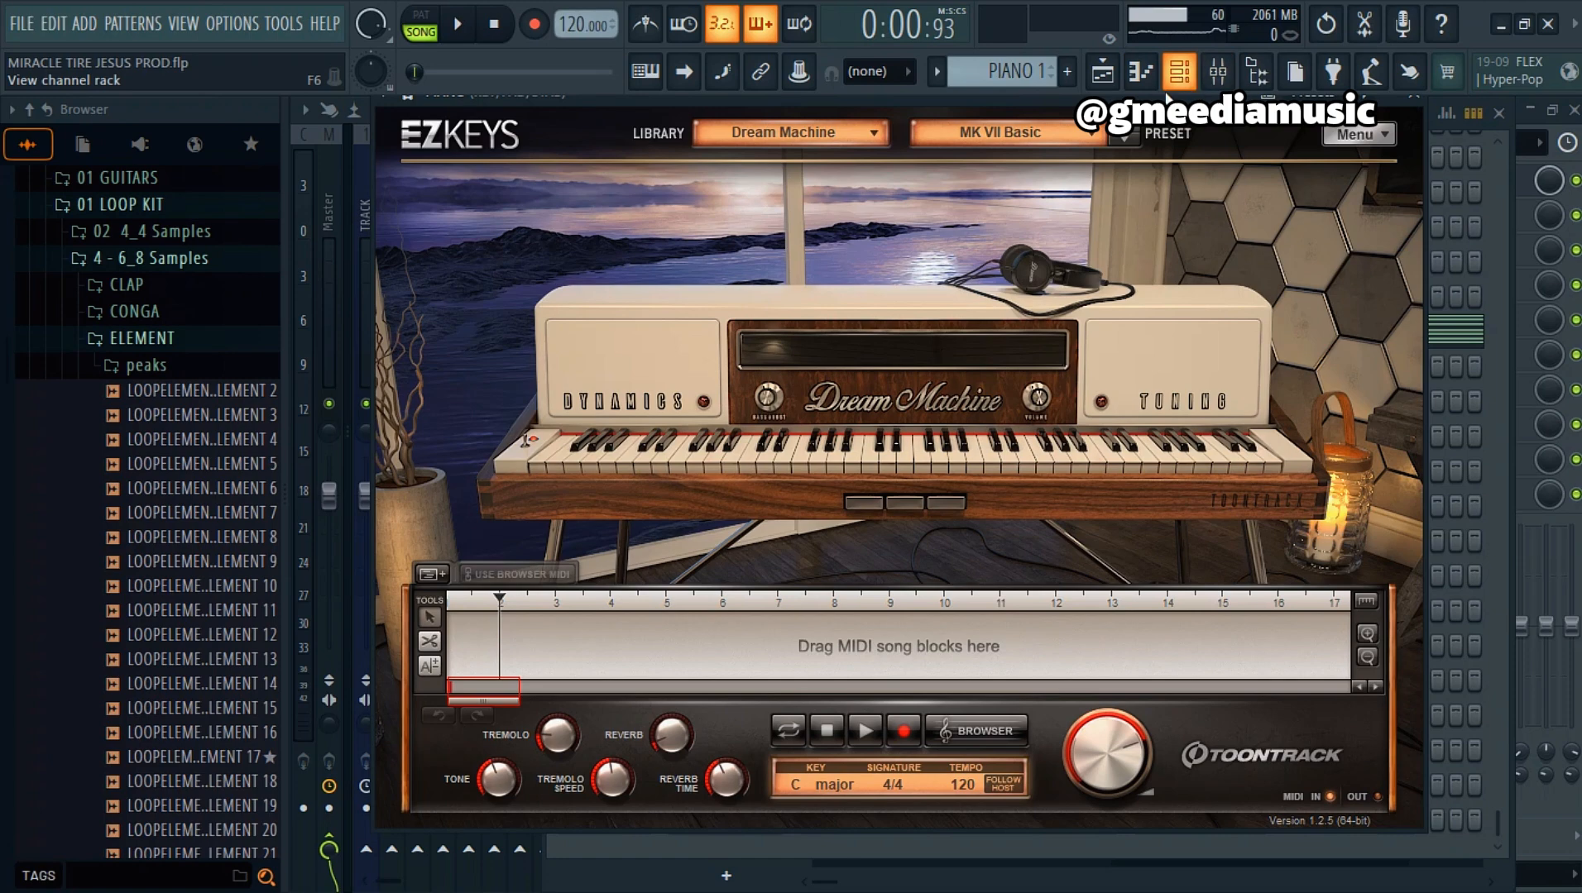
Step: Open the PIANO 1 pattern's notes in the piano roll and play them through to about bar 7
{"action": "left_click", "coordinate": [1265, 74]}
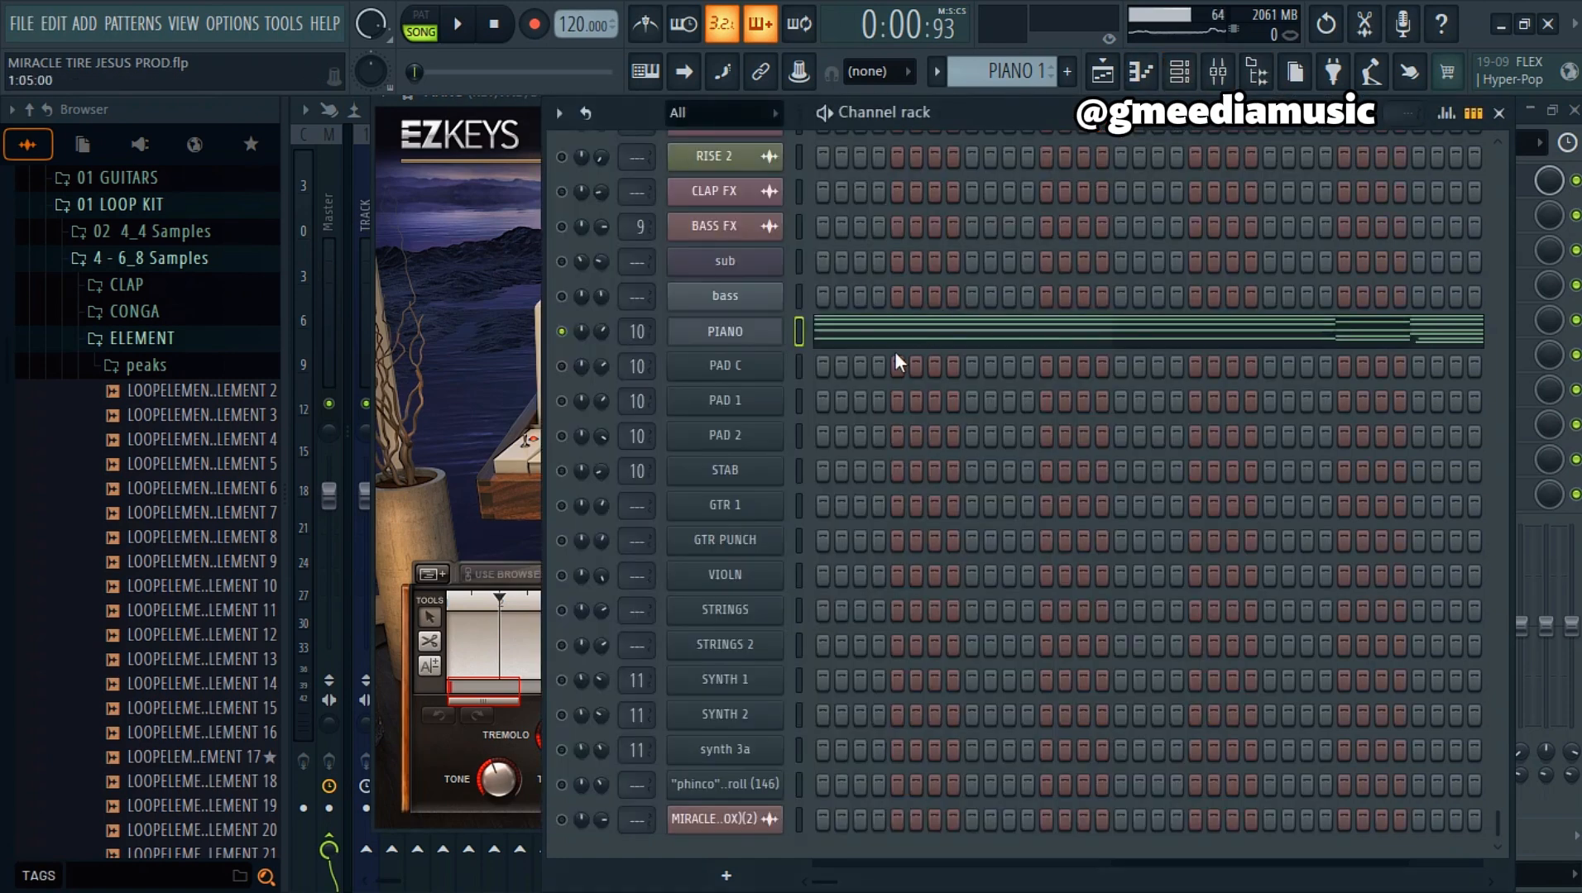
{"action": "left_click", "coordinate": [869, 331]}
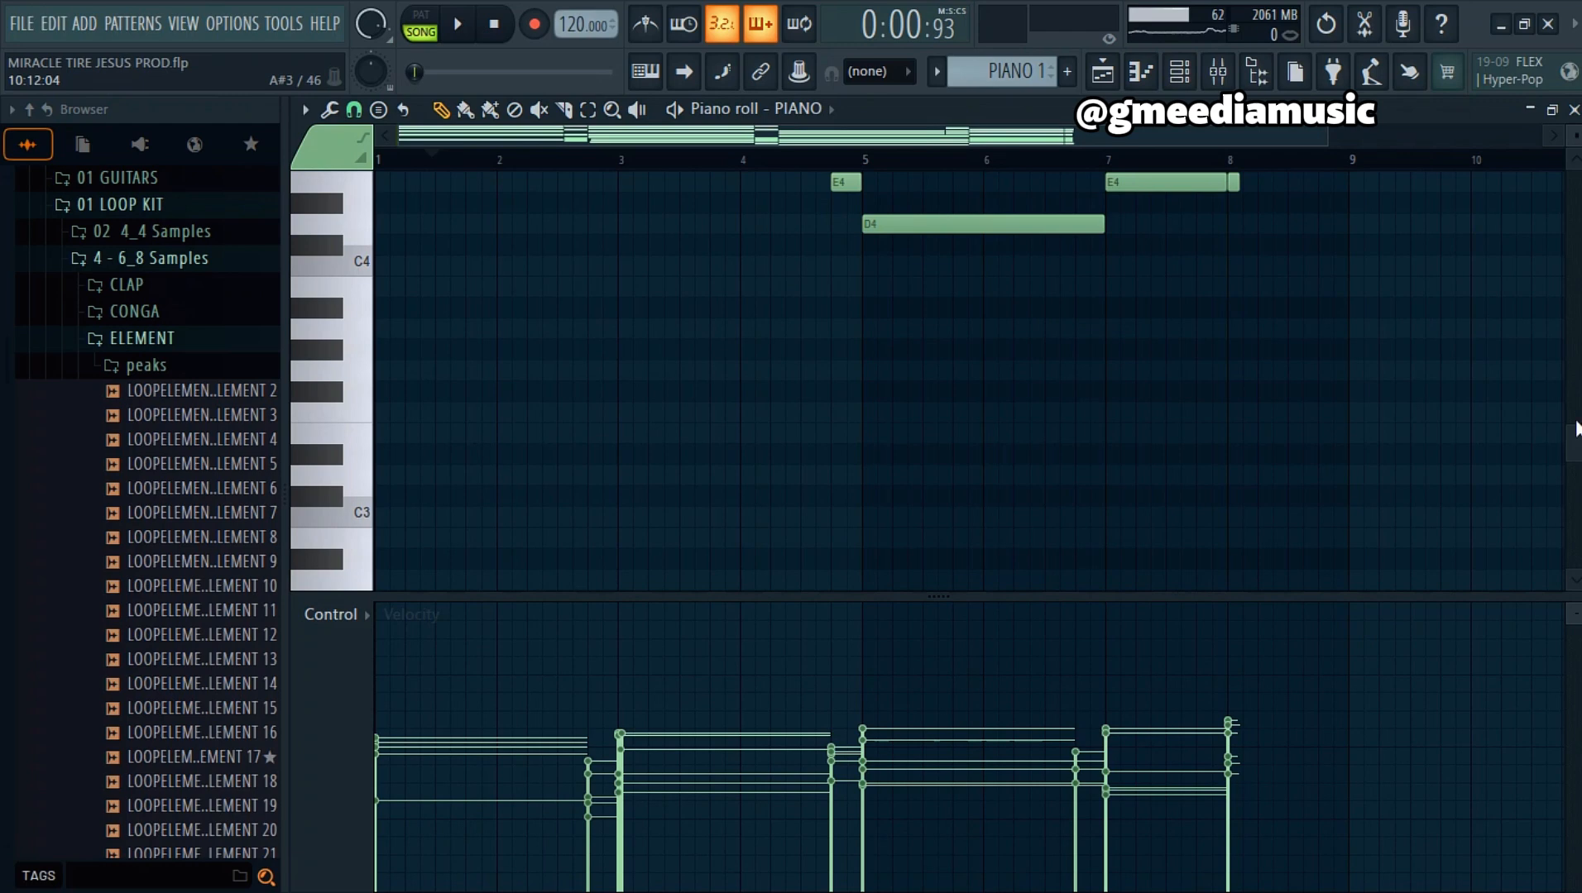
{"action": "scroll", "coordinate": [1217, 265], "scroll_direction": "up", "scroll_amount": 10}
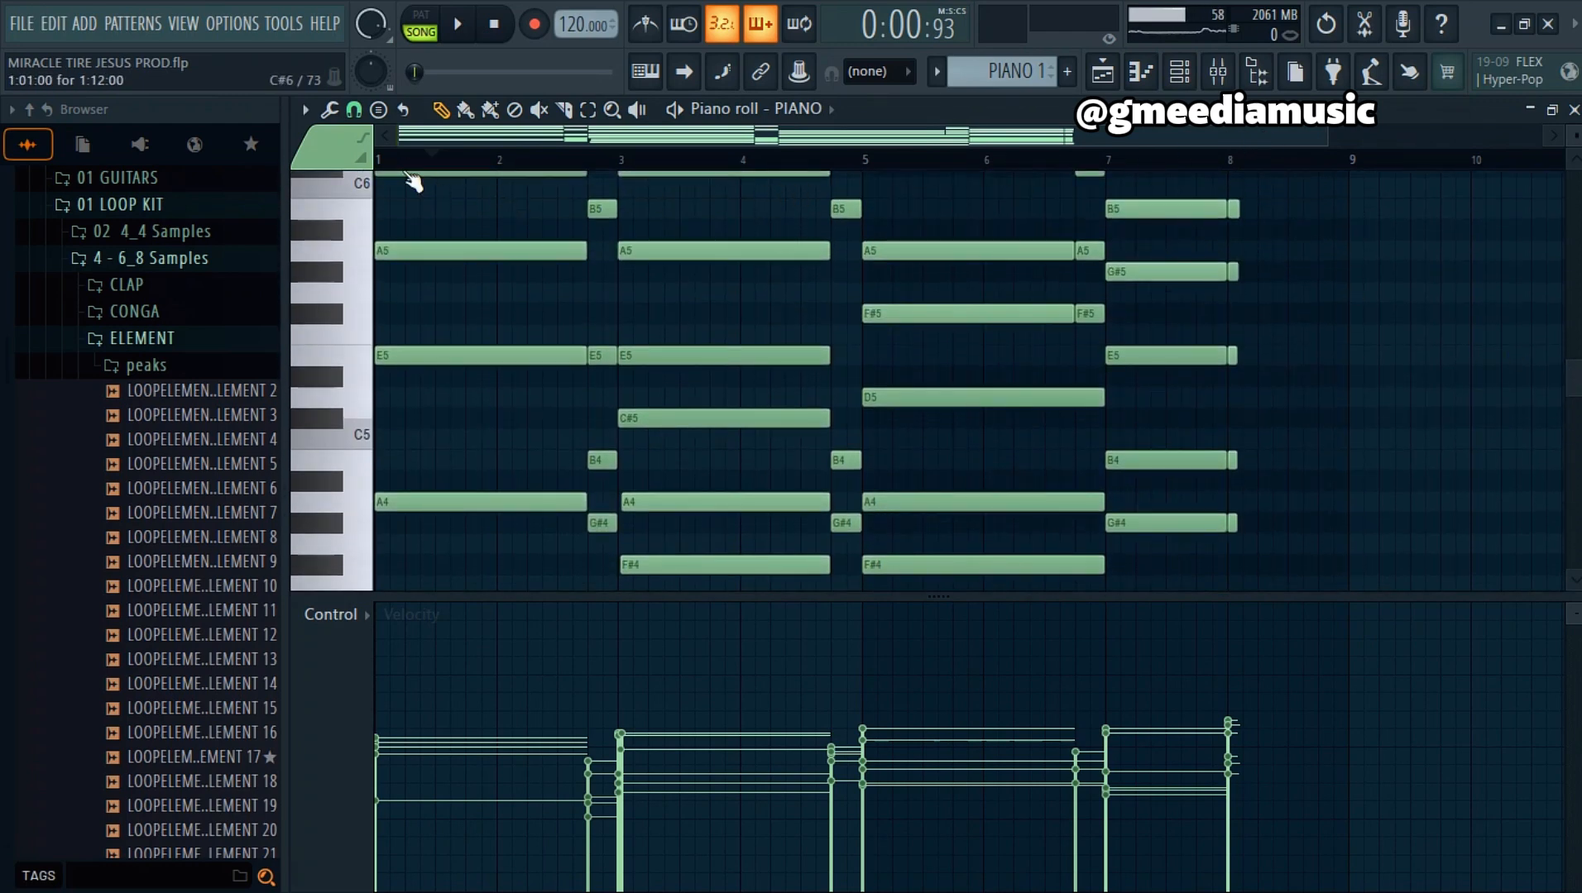
{"action": "scroll", "coordinate": [428, 189], "scroll_direction": "down", "scroll_amount": 2}
{"action": "key", "text": "space"}
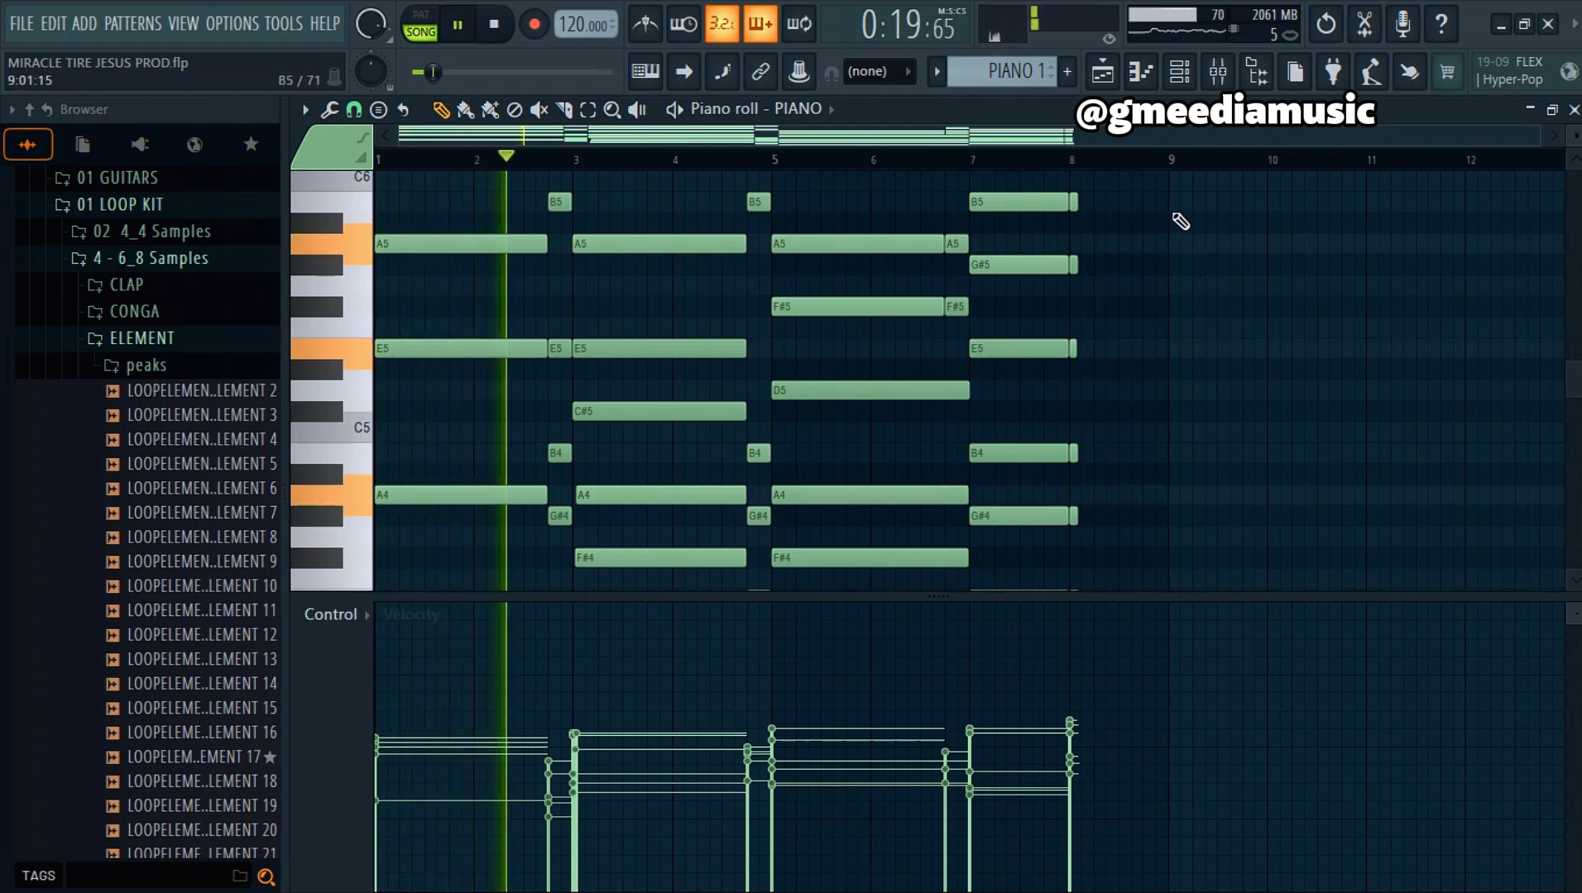
{"action": "scroll", "coordinate": [1175, 219], "scroll_direction": "up", "scroll_amount": 1}
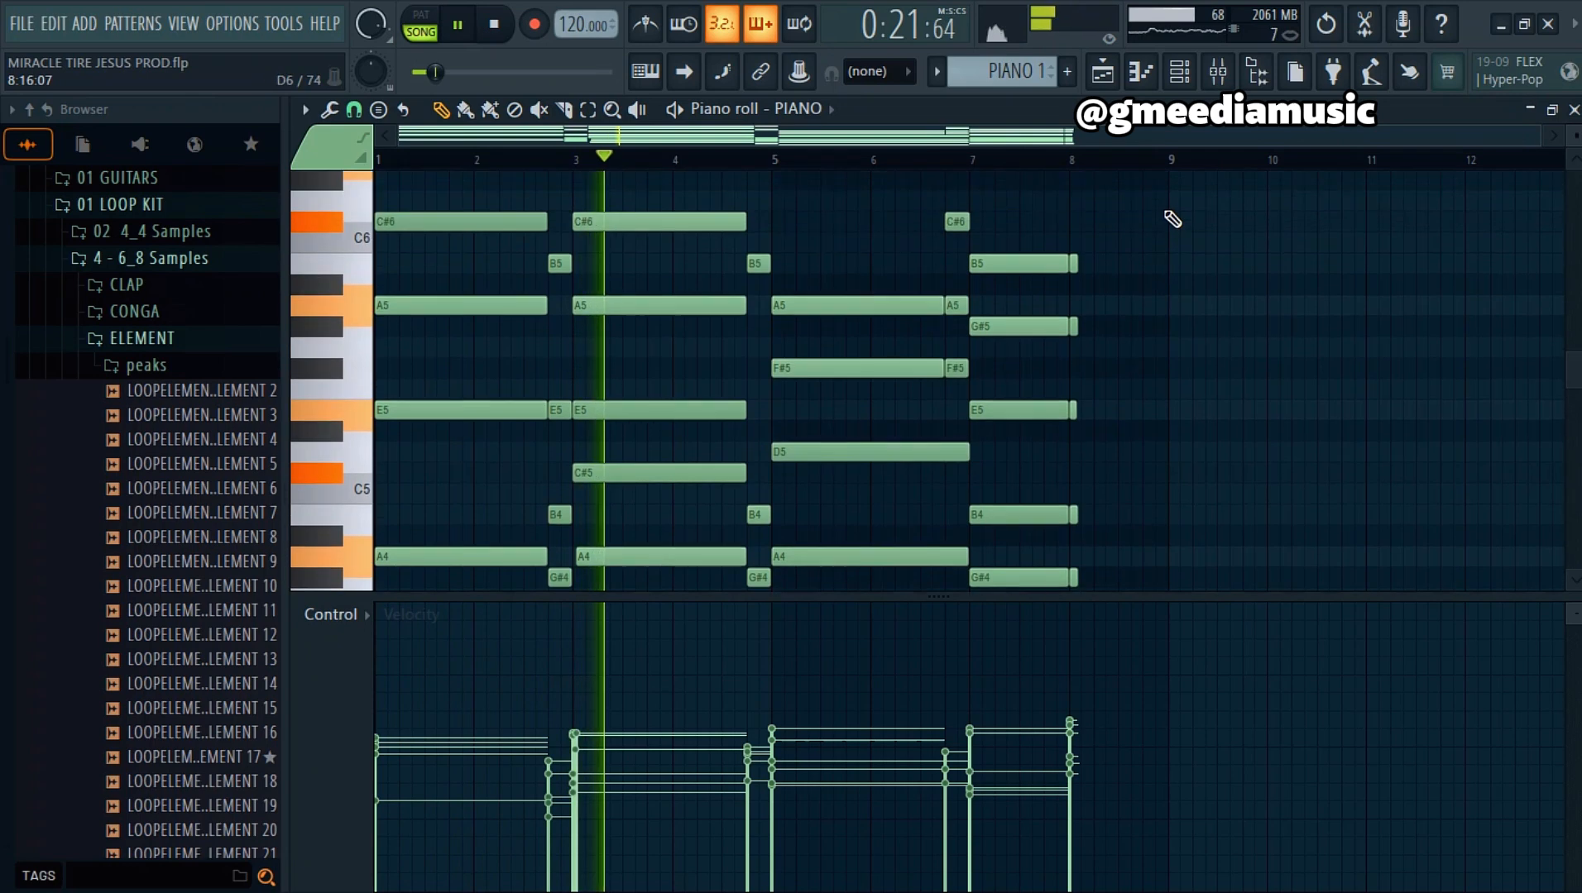
{"action": "scroll", "coordinate": [1172, 220], "scroll_direction": "down", "scroll_amount": 1}
{"action": "scroll", "coordinate": [1172, 219], "scroll_direction": "down", "scroll_amount": 1}
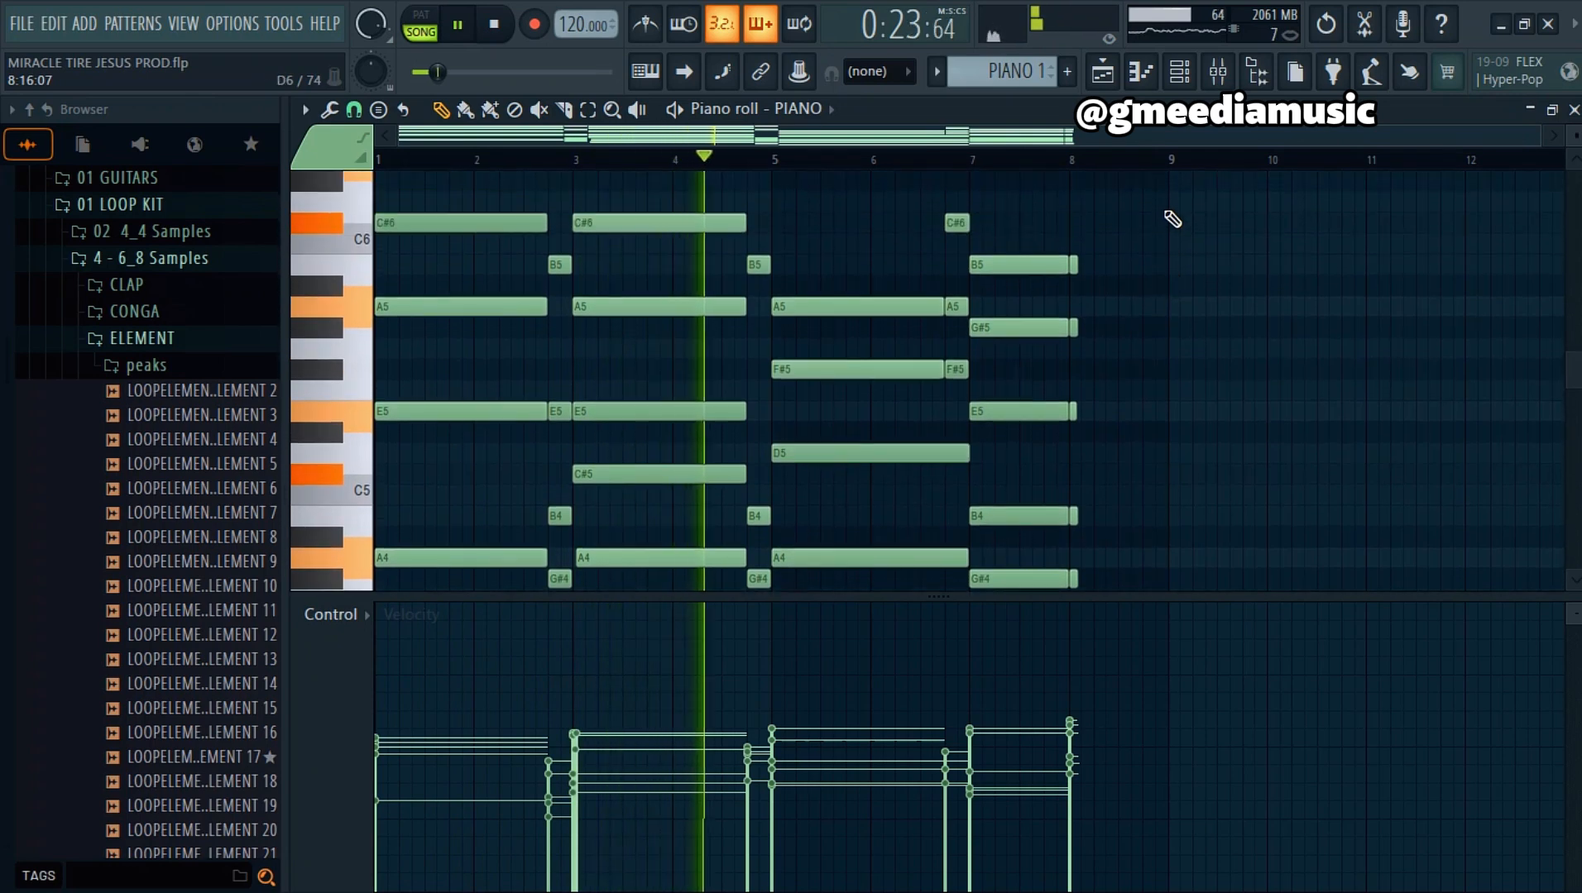
{"action": "scroll", "coordinate": [1172, 219], "scroll_direction": "down", "scroll_amount": 4}
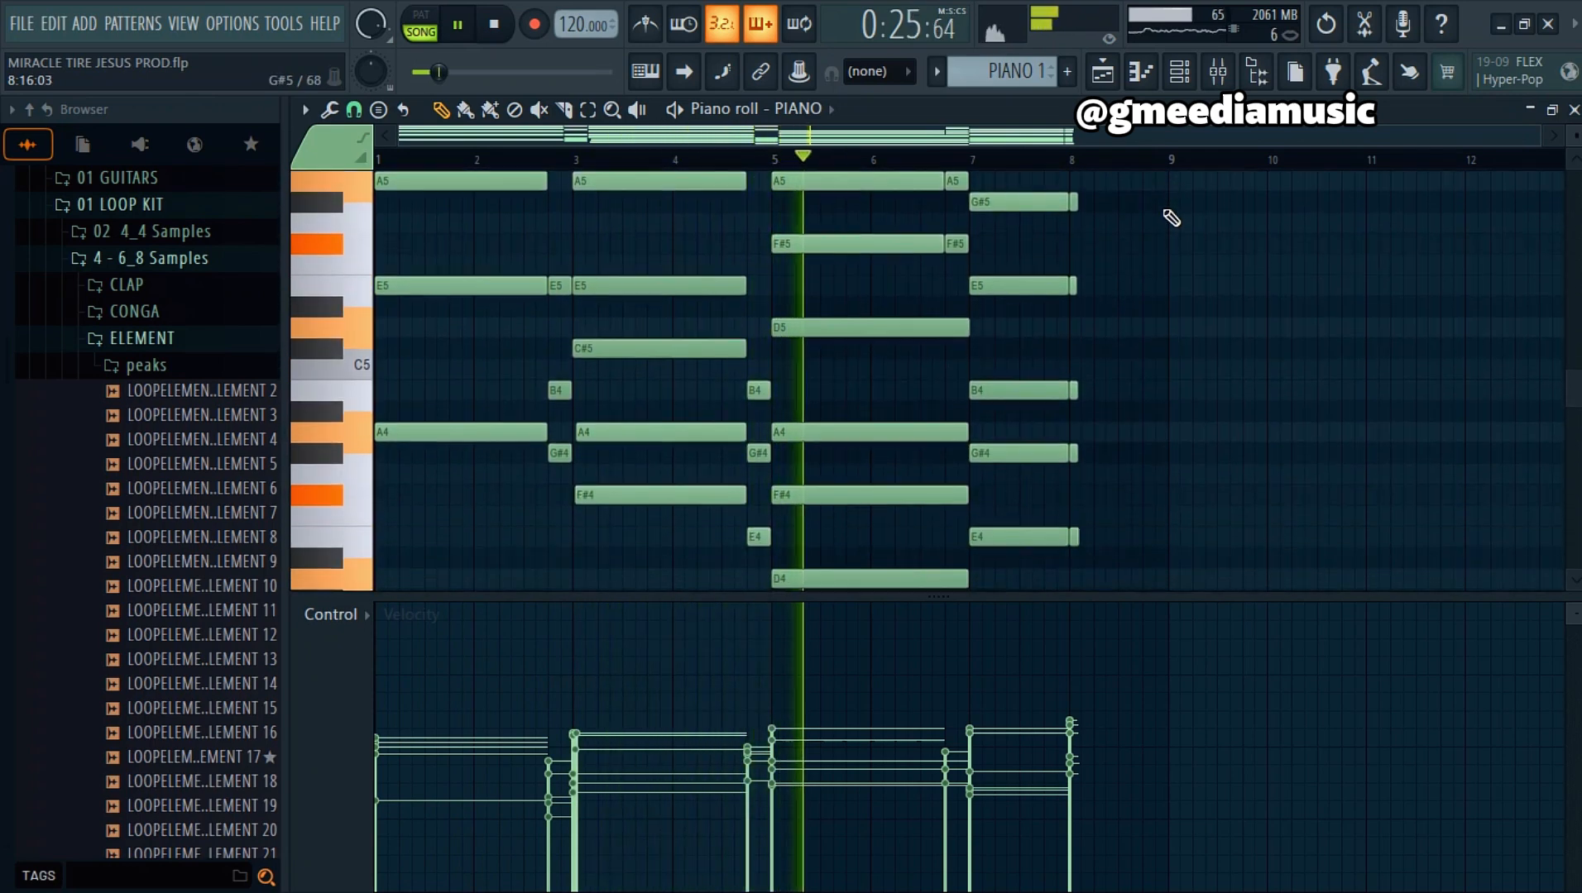
{"action": "scroll", "coordinate": [1170, 217], "scroll_direction": "up", "scroll_amount": 5}
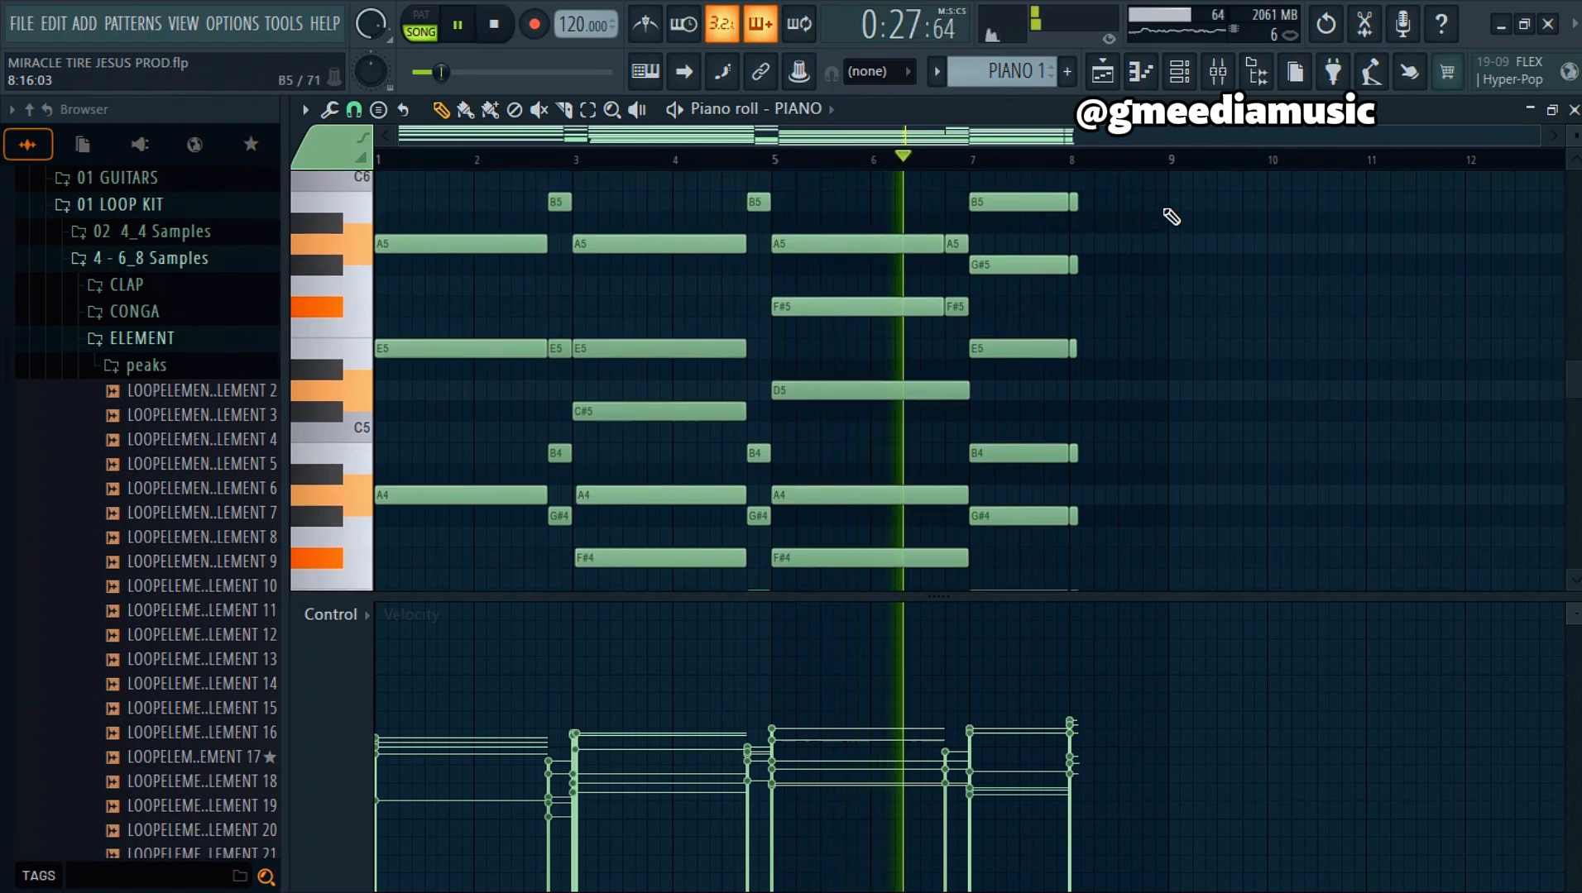
{"action": "scroll", "coordinate": [1197, 199], "scroll_direction": "down", "scroll_amount": 5}
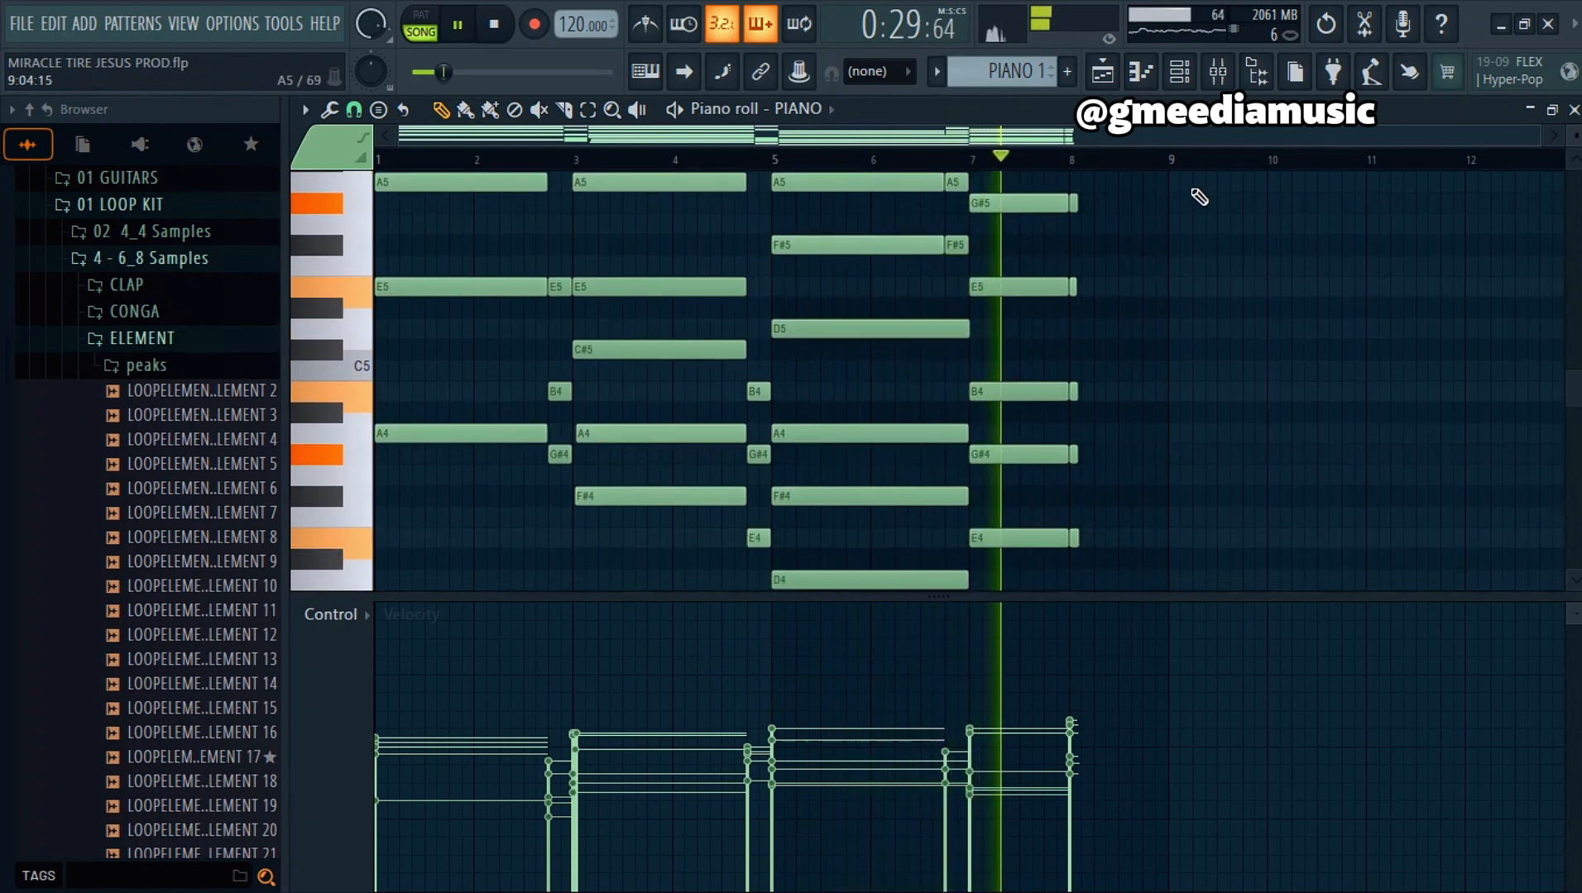
{"action": "key", "text": "space"}
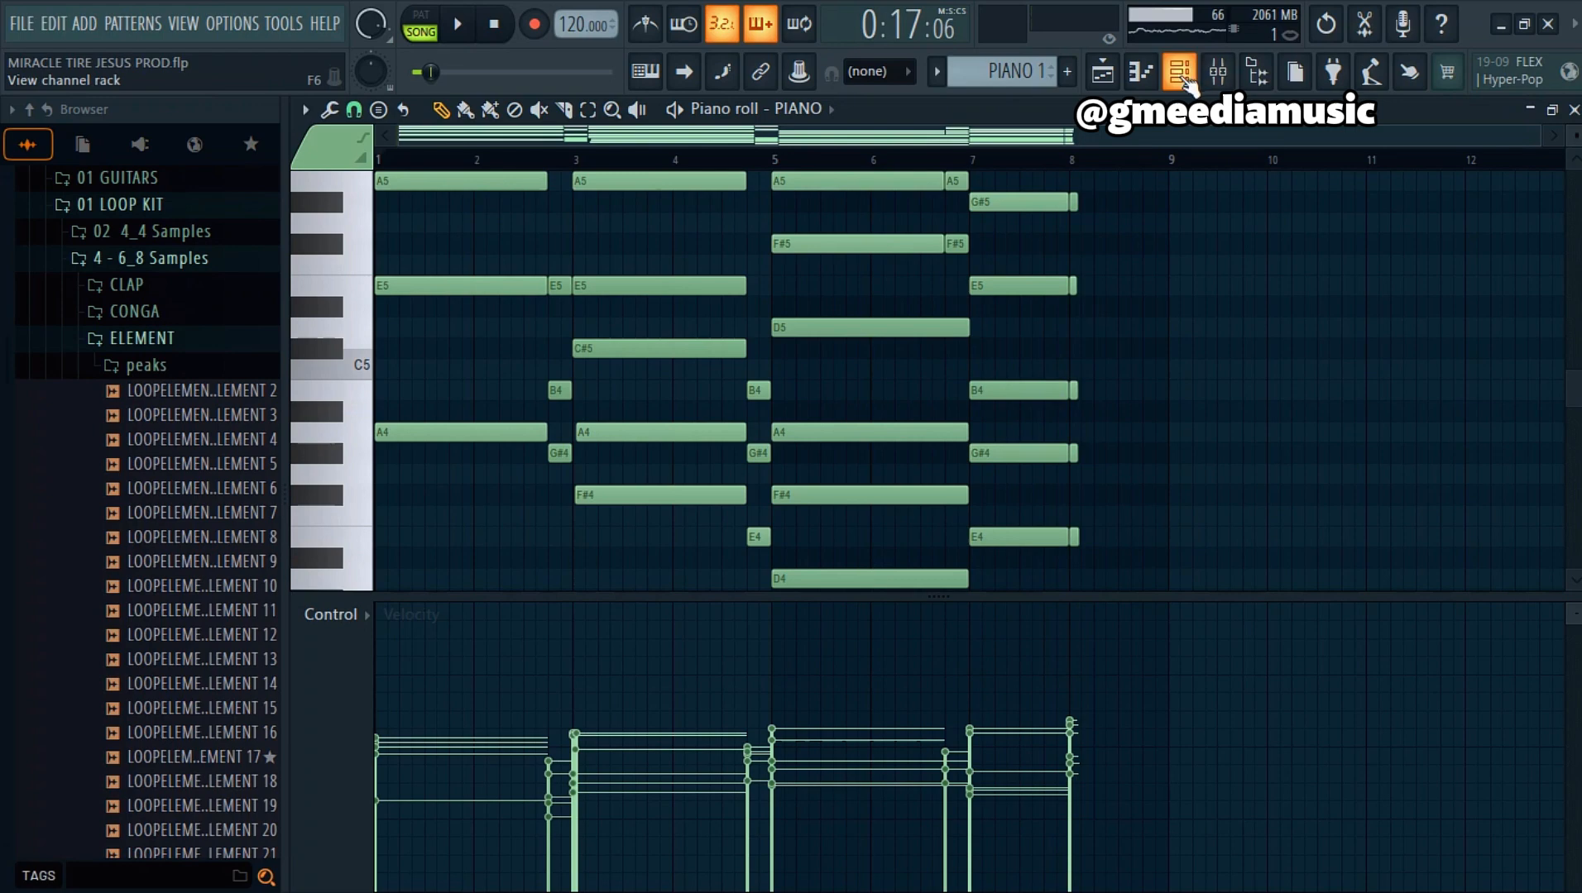
Step: Switch to the PIANO 2 pattern, open its notes in the piano roll and play them through to about bar 8
{"action": "left_click", "coordinate": [1179, 71]}
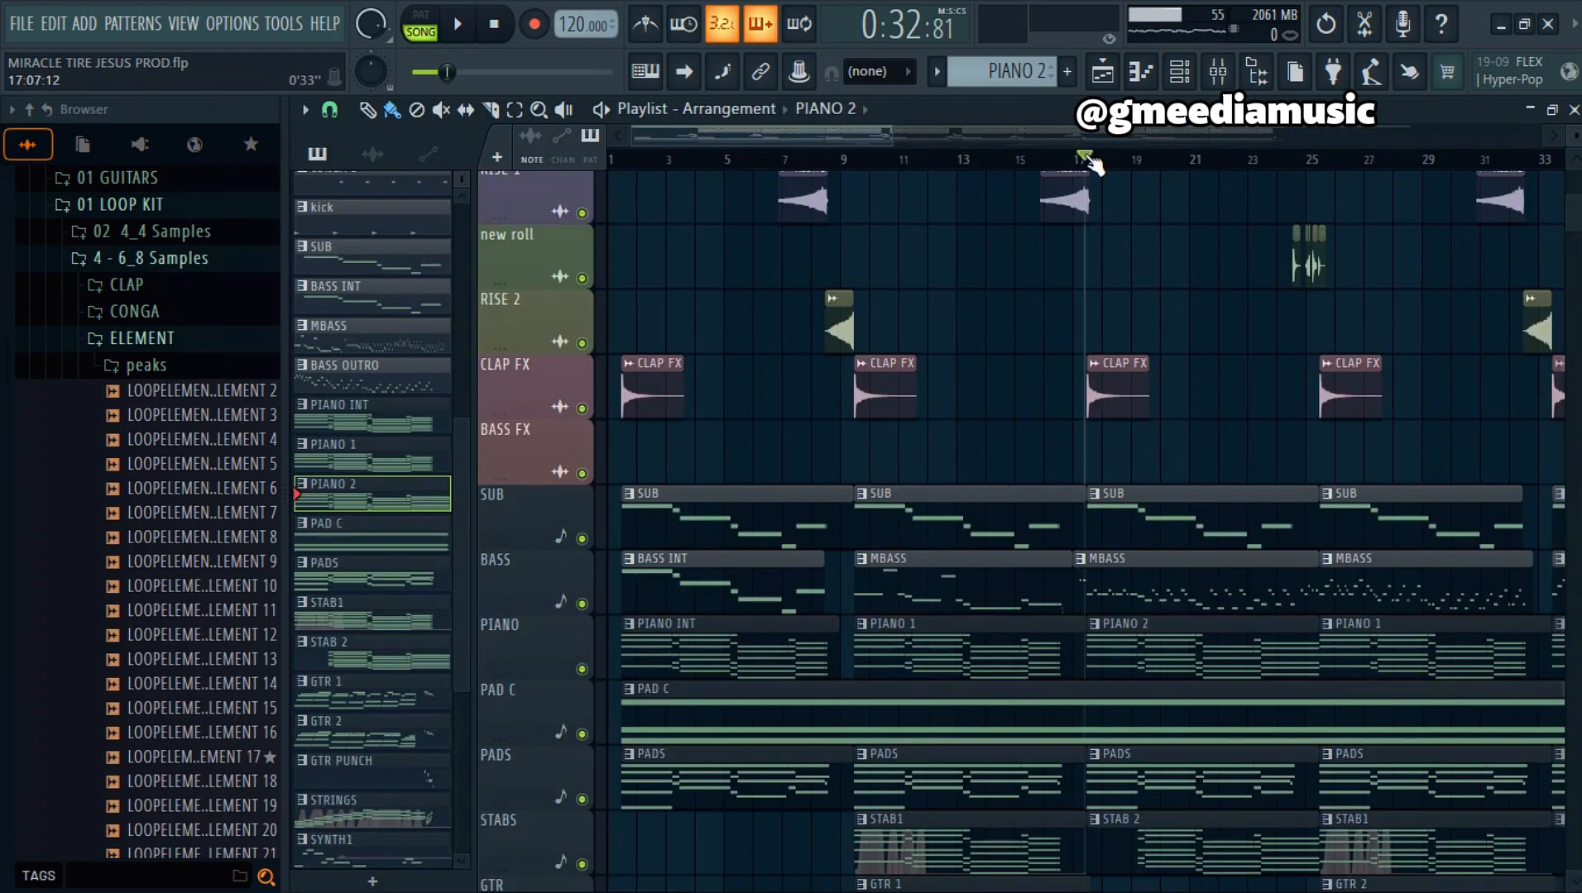
{"action": "left_click", "coordinate": [1136, 79]}
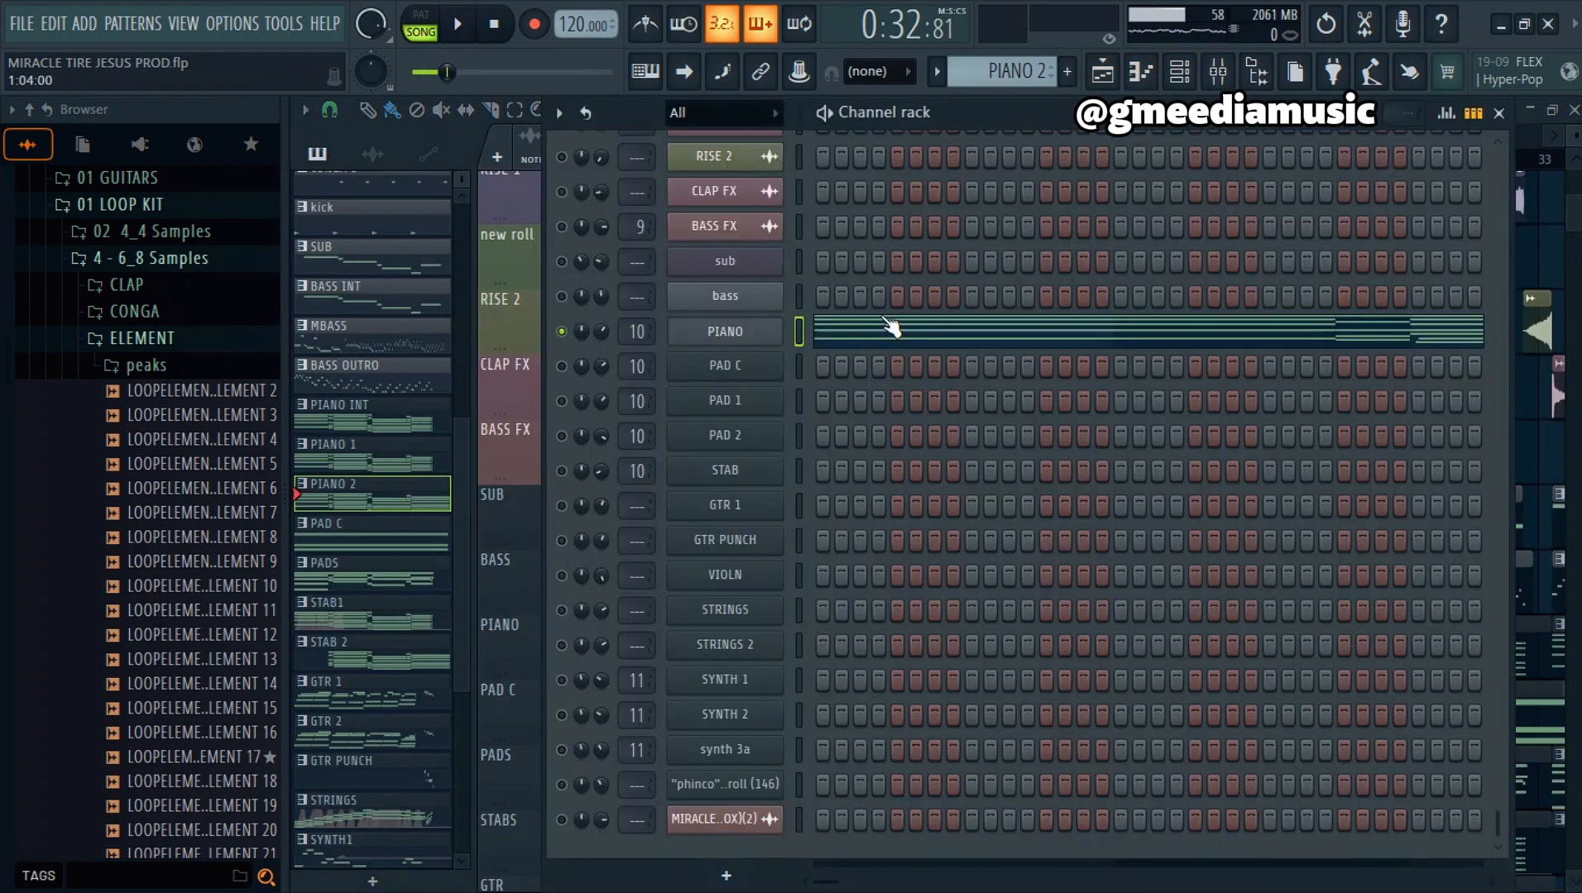
{"action": "left_click", "coordinate": [834, 331]}
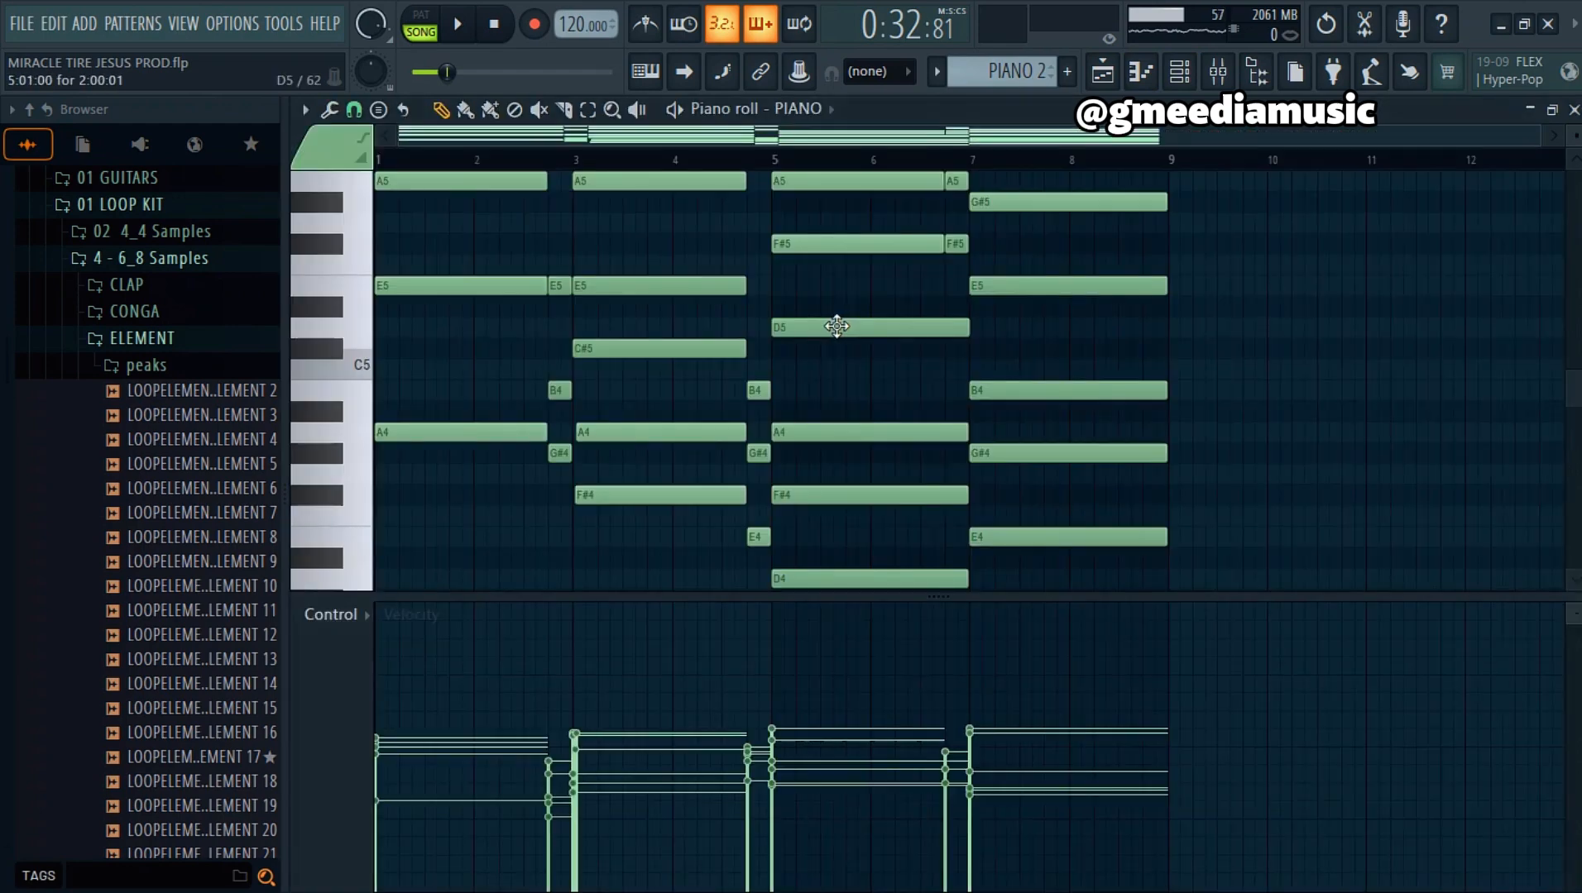
{"action": "key", "text": "space"}
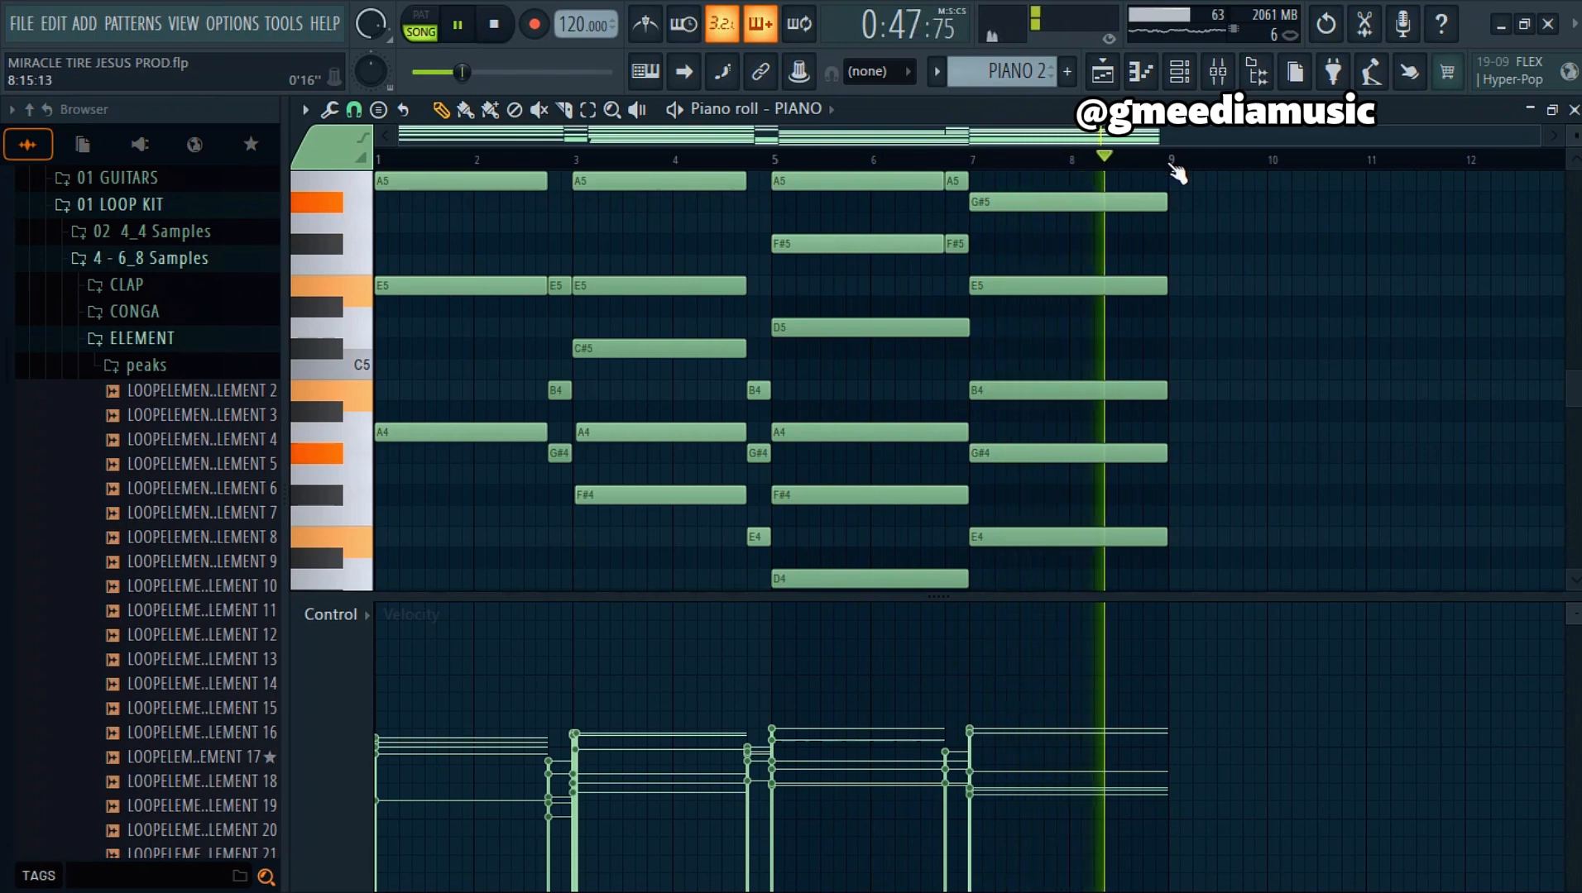
{"action": "key", "text": "space"}
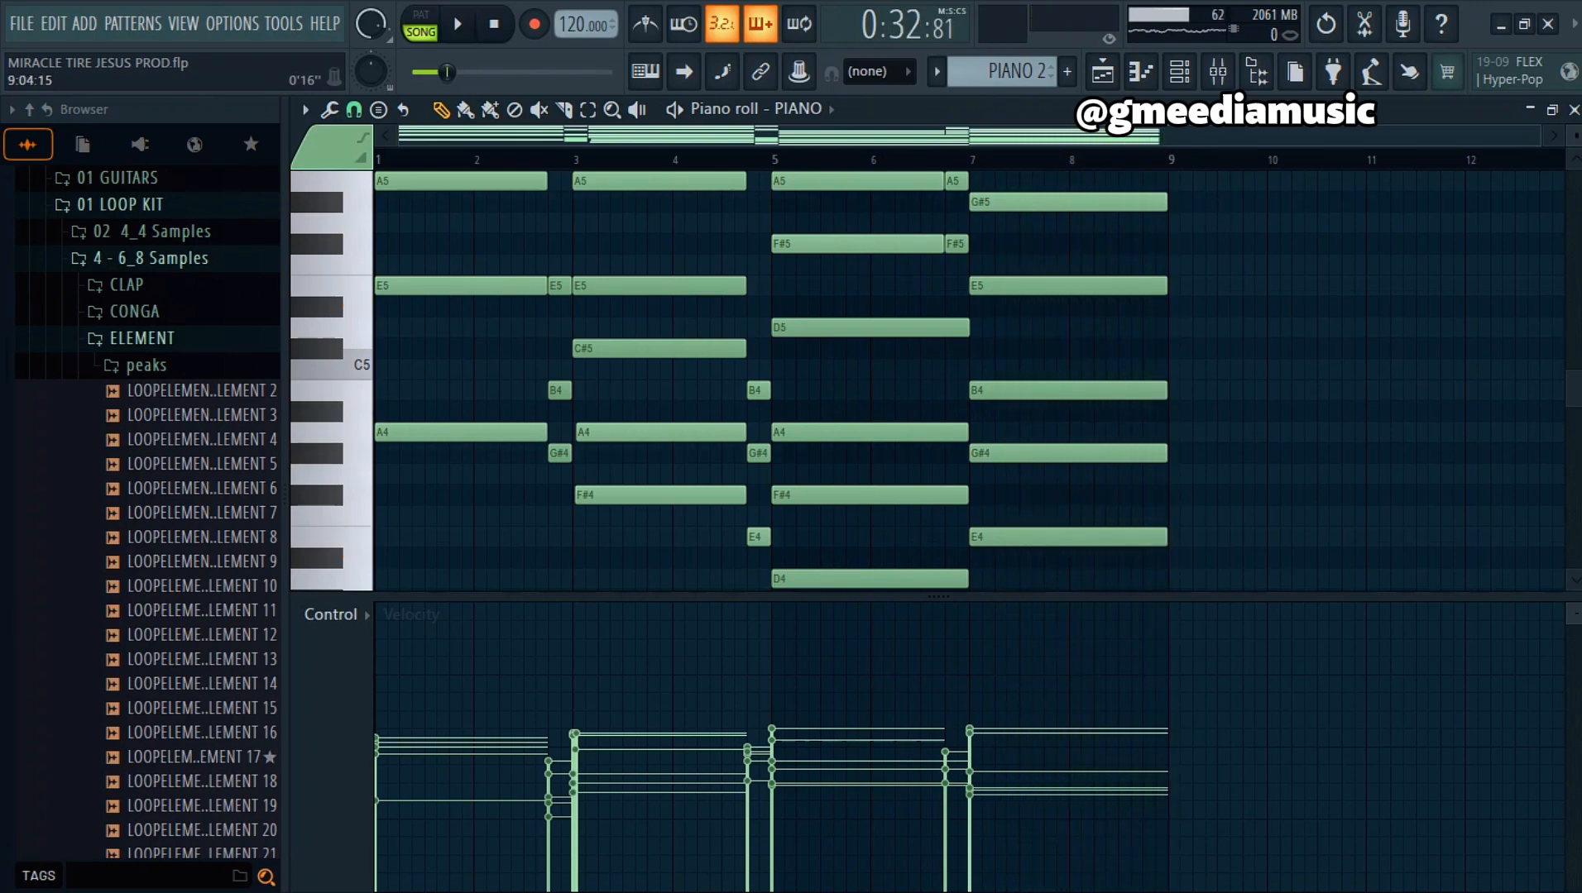
Step: Return to the arrangement and open the PAD C channel's KORG M1 instrument to review its Warm+Fuzzy program
{"action": "left_click", "coordinate": [1188, 79]}
{"action": "left_click", "coordinate": [1122, 78]}
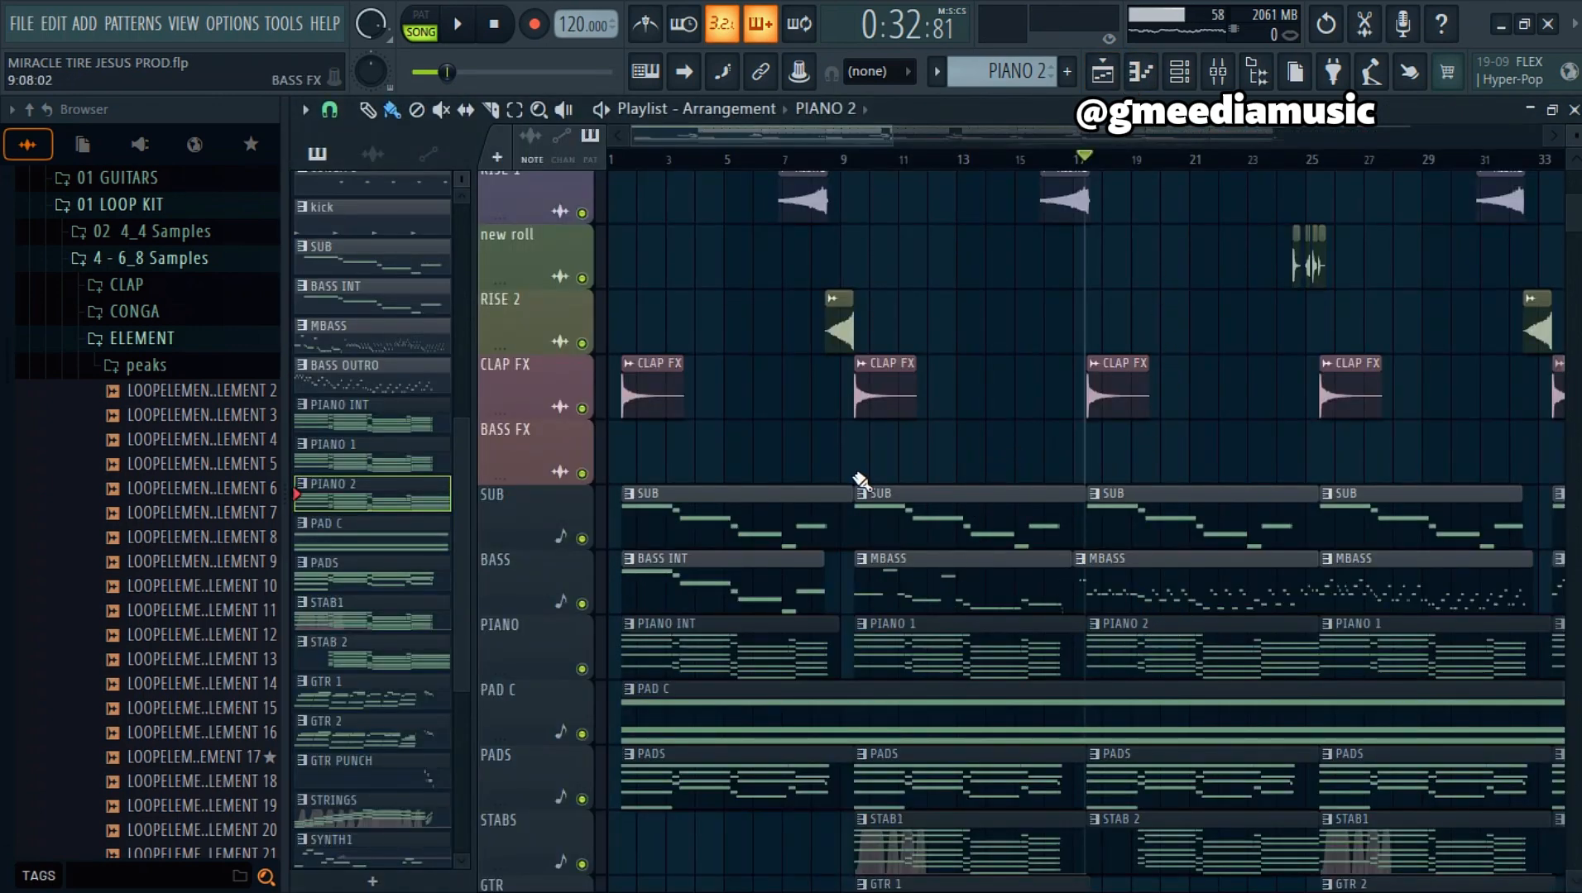
{"action": "left_click", "coordinate": [1201, 82]}
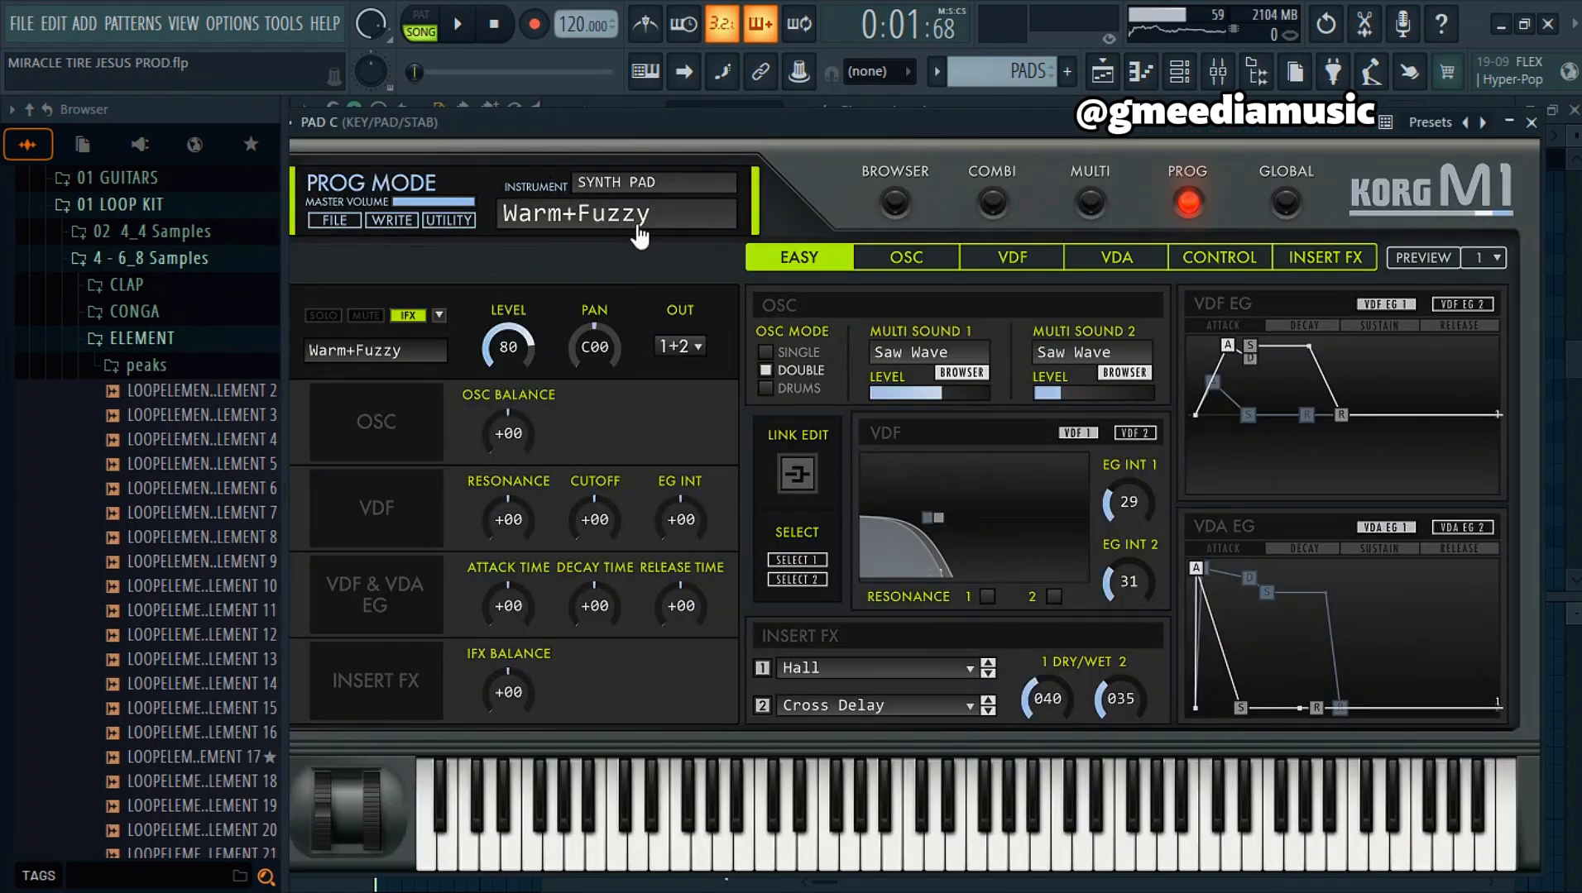
Step: Inspect the Fruity parametric EQ 2 curve on the KEY/PAD/STAB mixer track
{"action": "left_click", "coordinate": [1191, 78]}
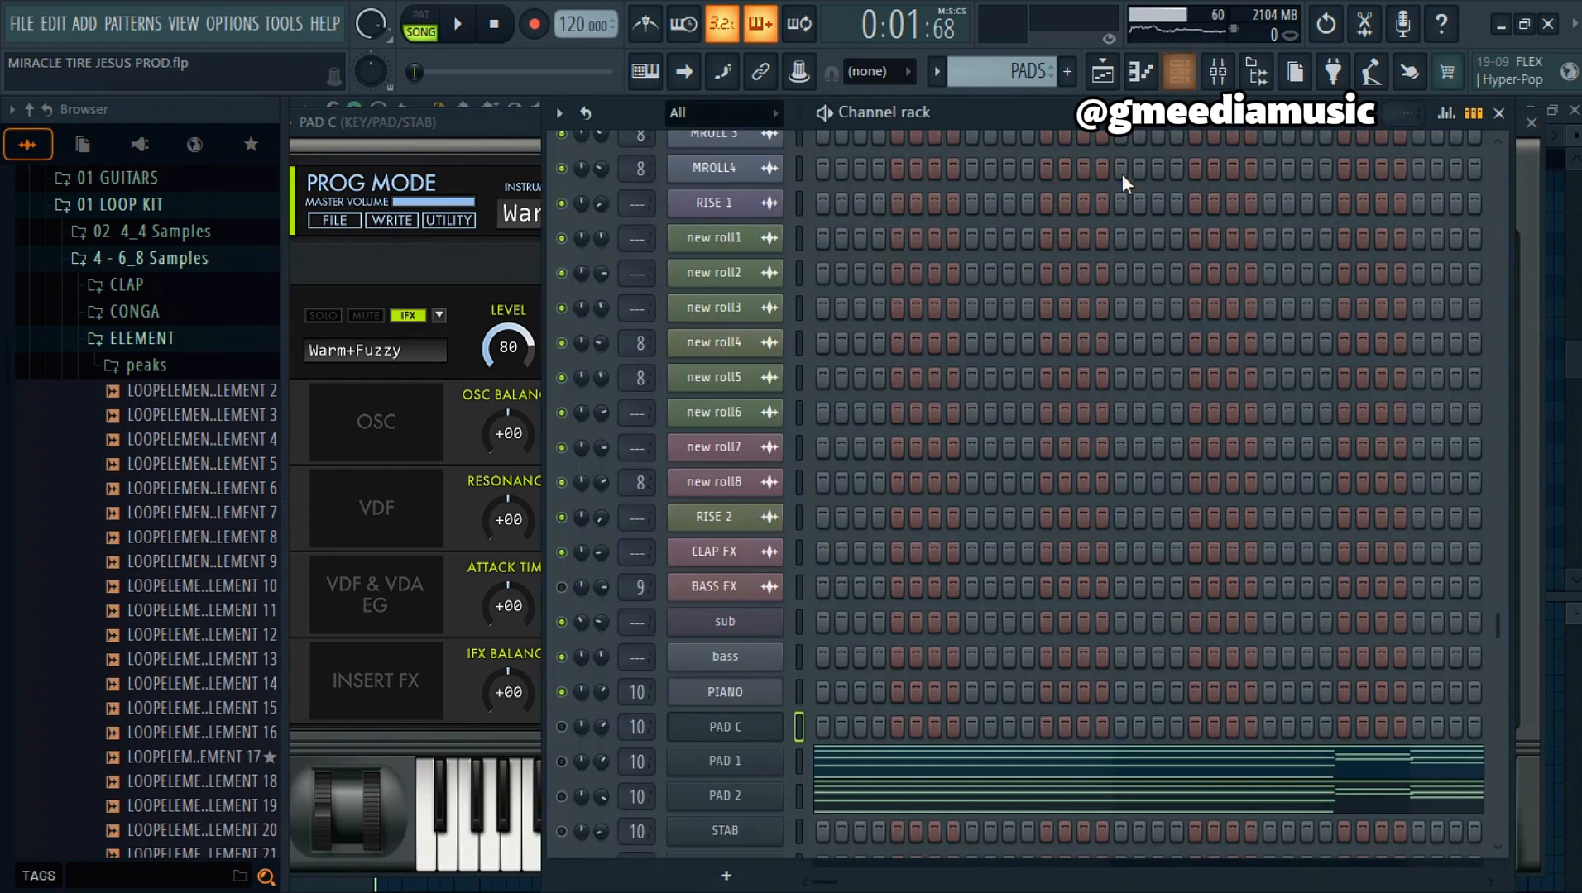
{"action": "left_click", "coordinate": [1219, 76]}
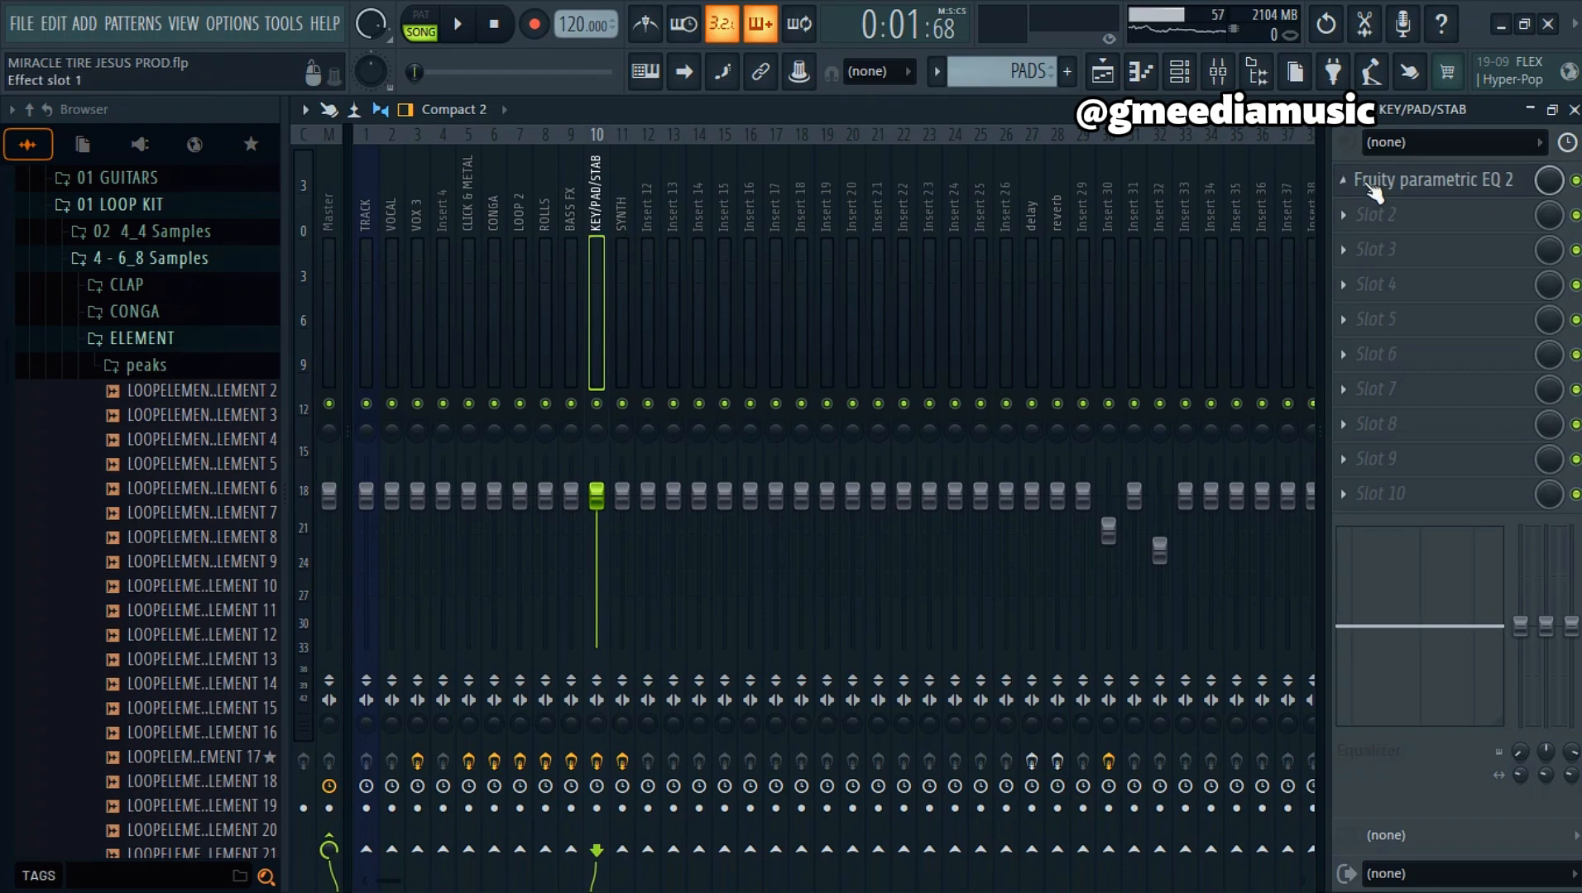
{"action": "left_click", "coordinate": [1421, 192]}
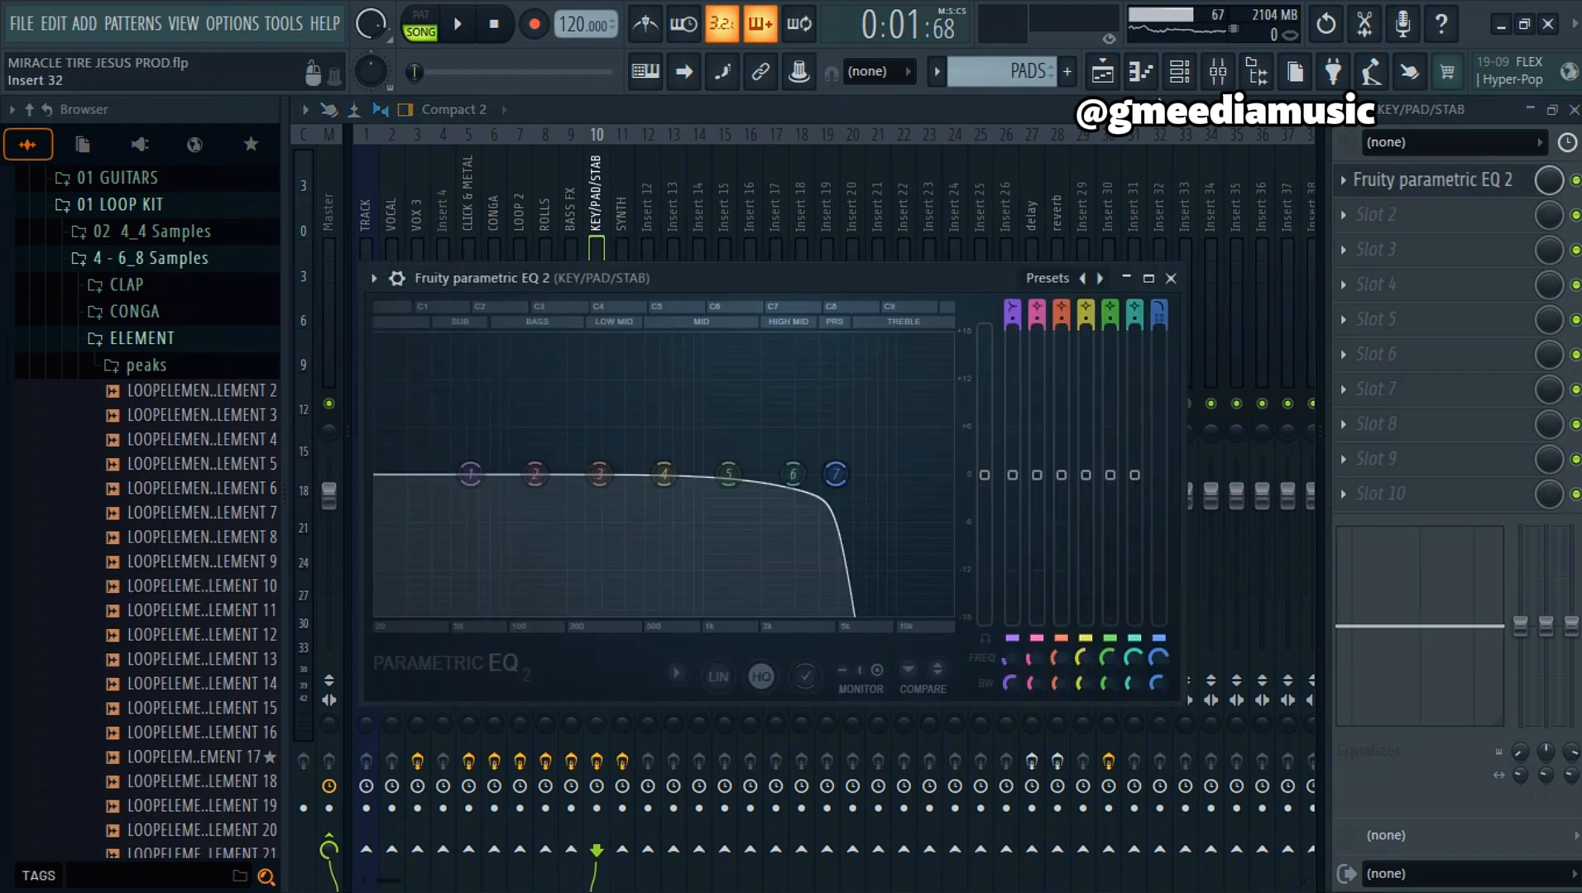
Step: Open the PAD C channel's notes in the piano roll and play them to about bar 3
{"action": "left_click", "coordinate": [1184, 78]}
{"action": "left_click", "coordinate": [1189, 82]}
{"action": "left_click", "coordinate": [924, 737]}
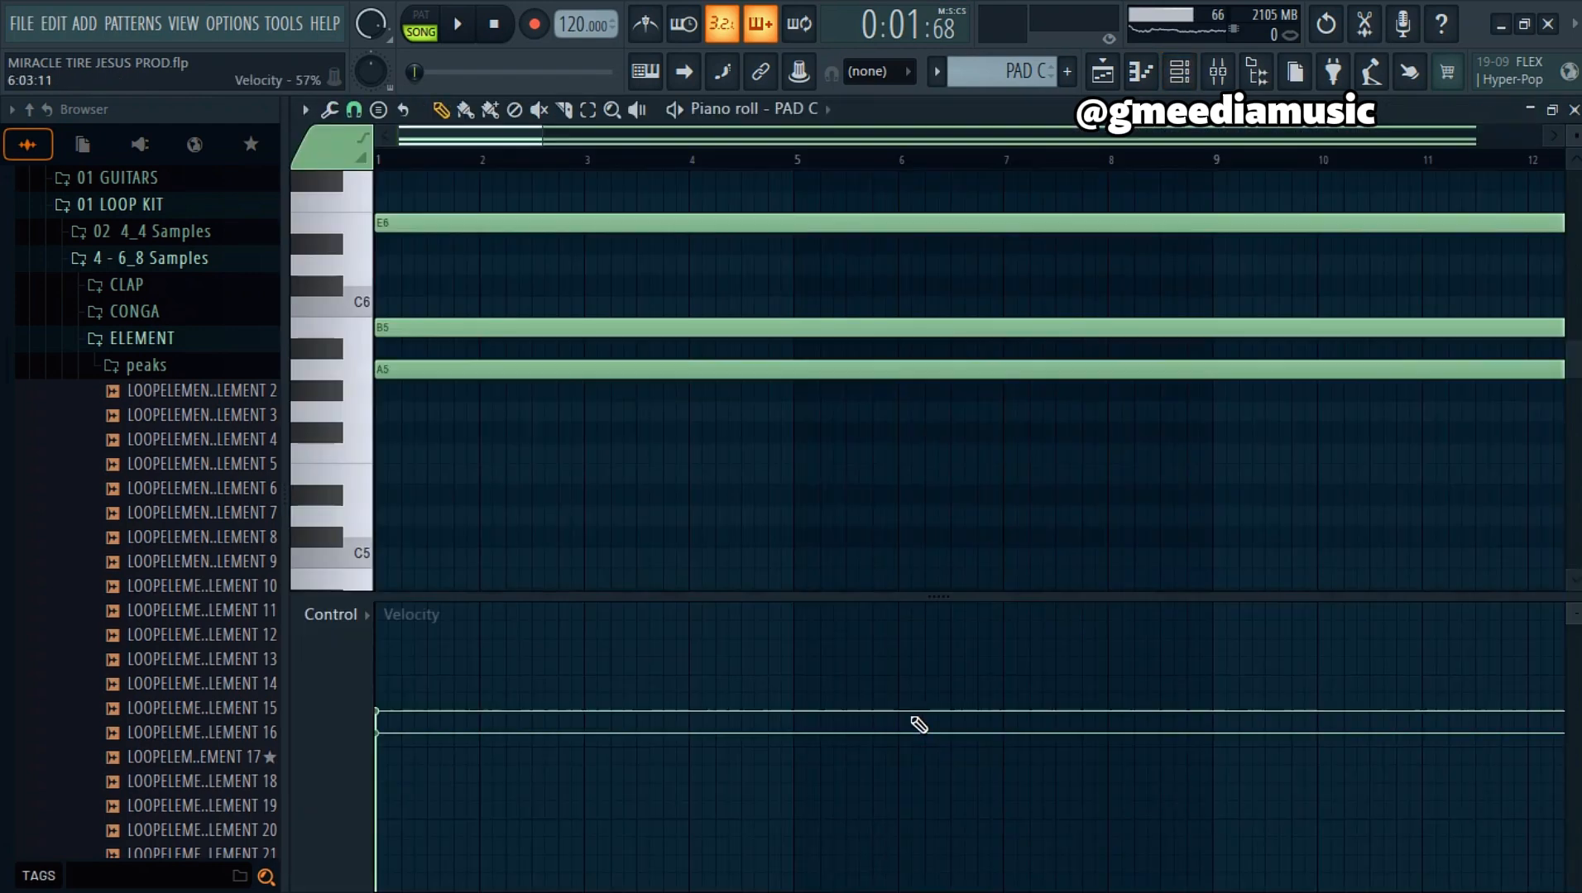
{"action": "key", "text": "space"}
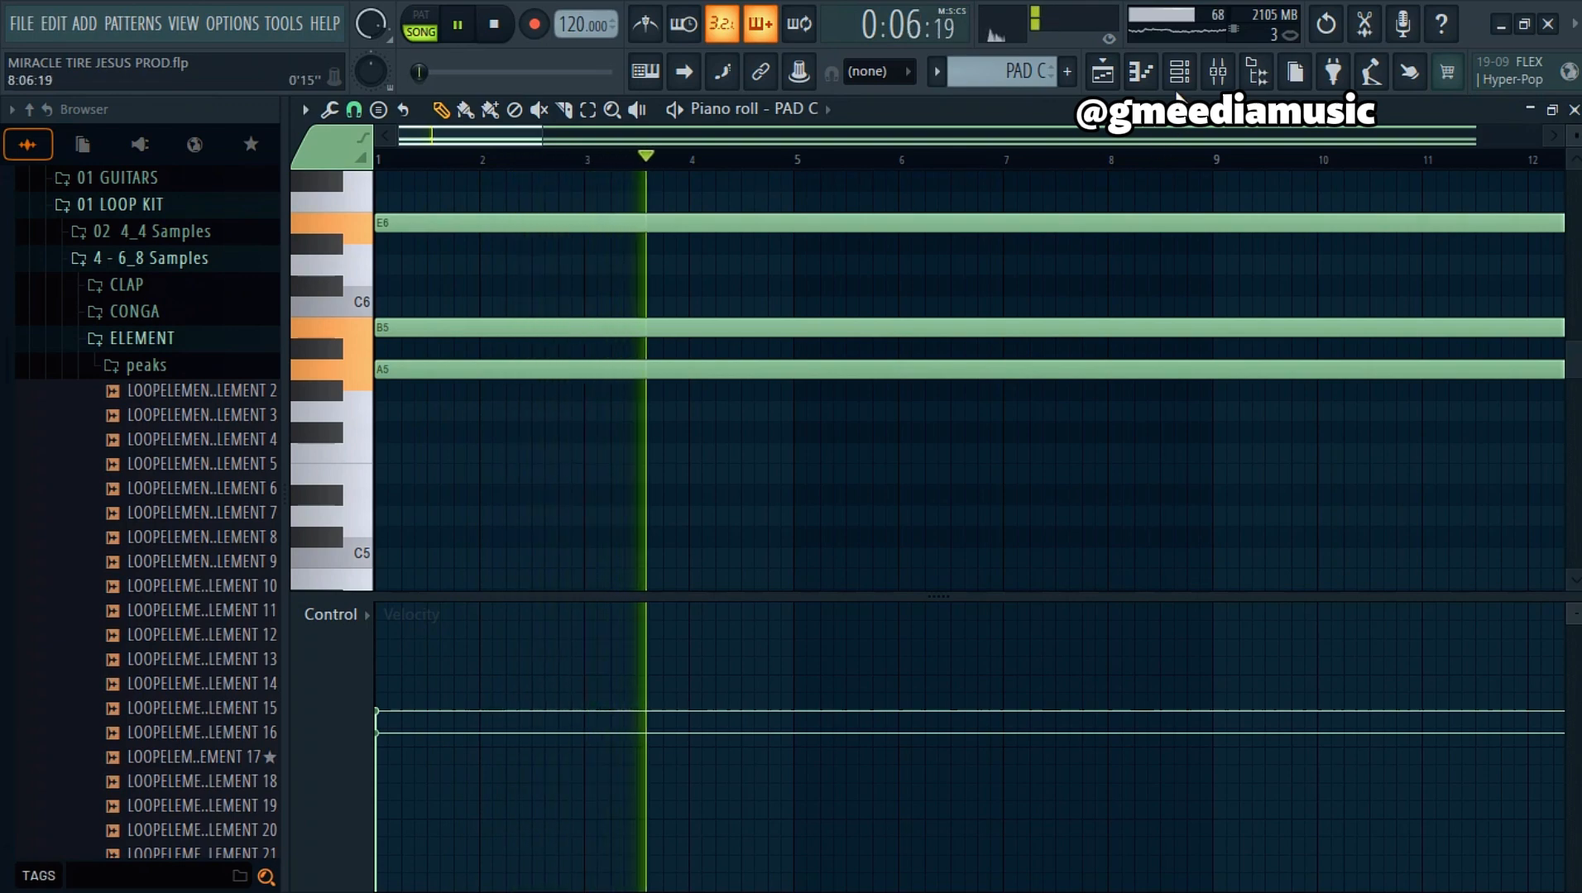
{"action": "key", "text": "space"}
Step: Switch to the PADS pattern and unmute the PADS track in the playlist
{"action": "left_click", "coordinate": [1179, 71]}
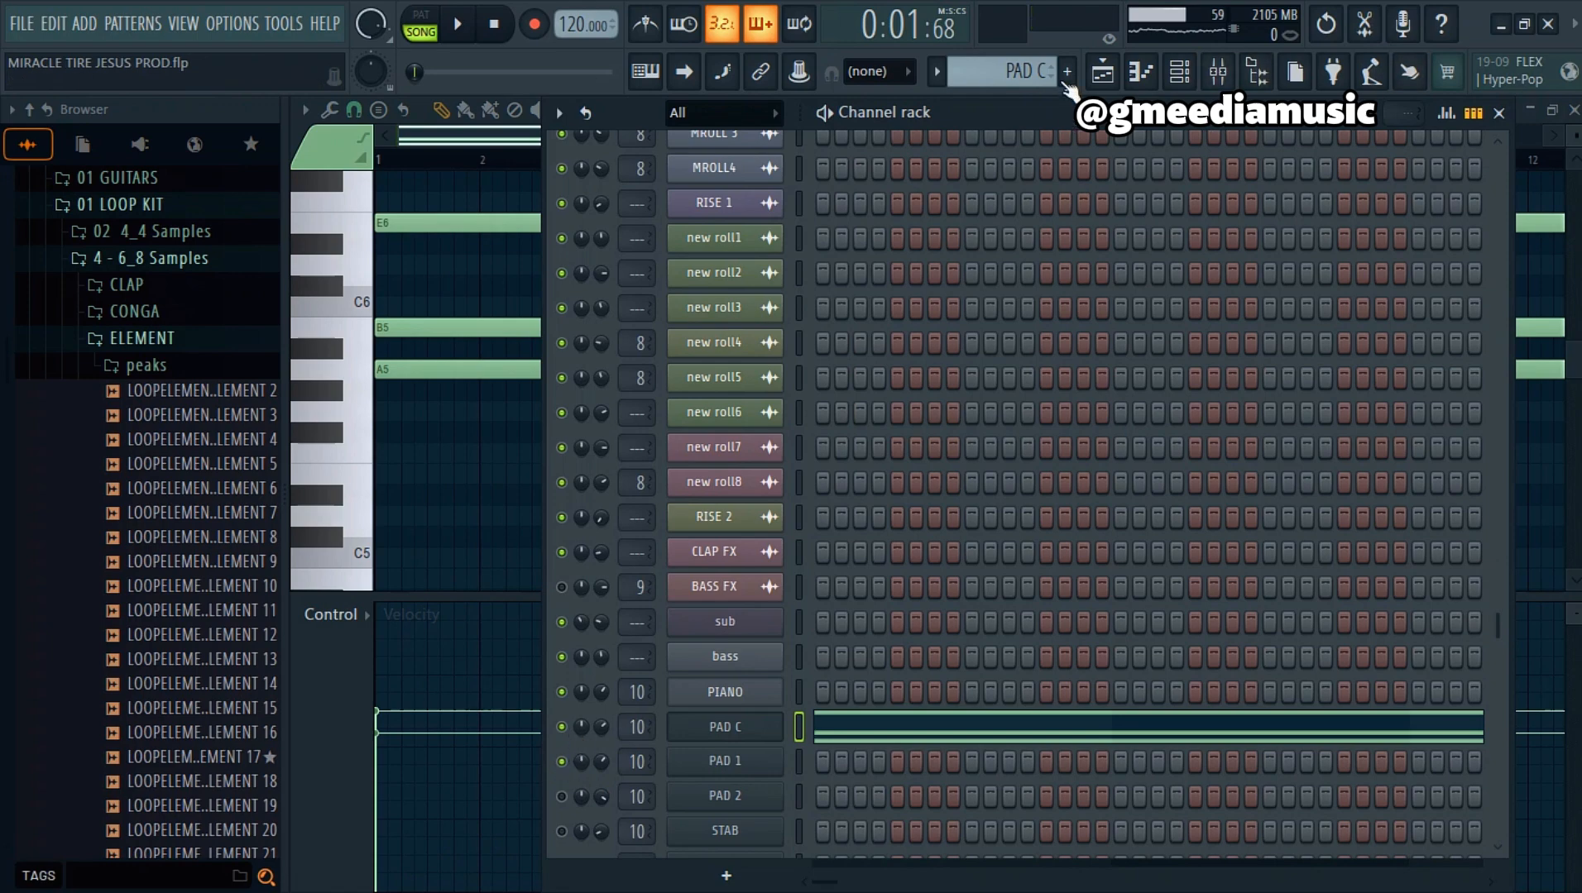
{"action": "left_click", "coordinate": [1026, 83]}
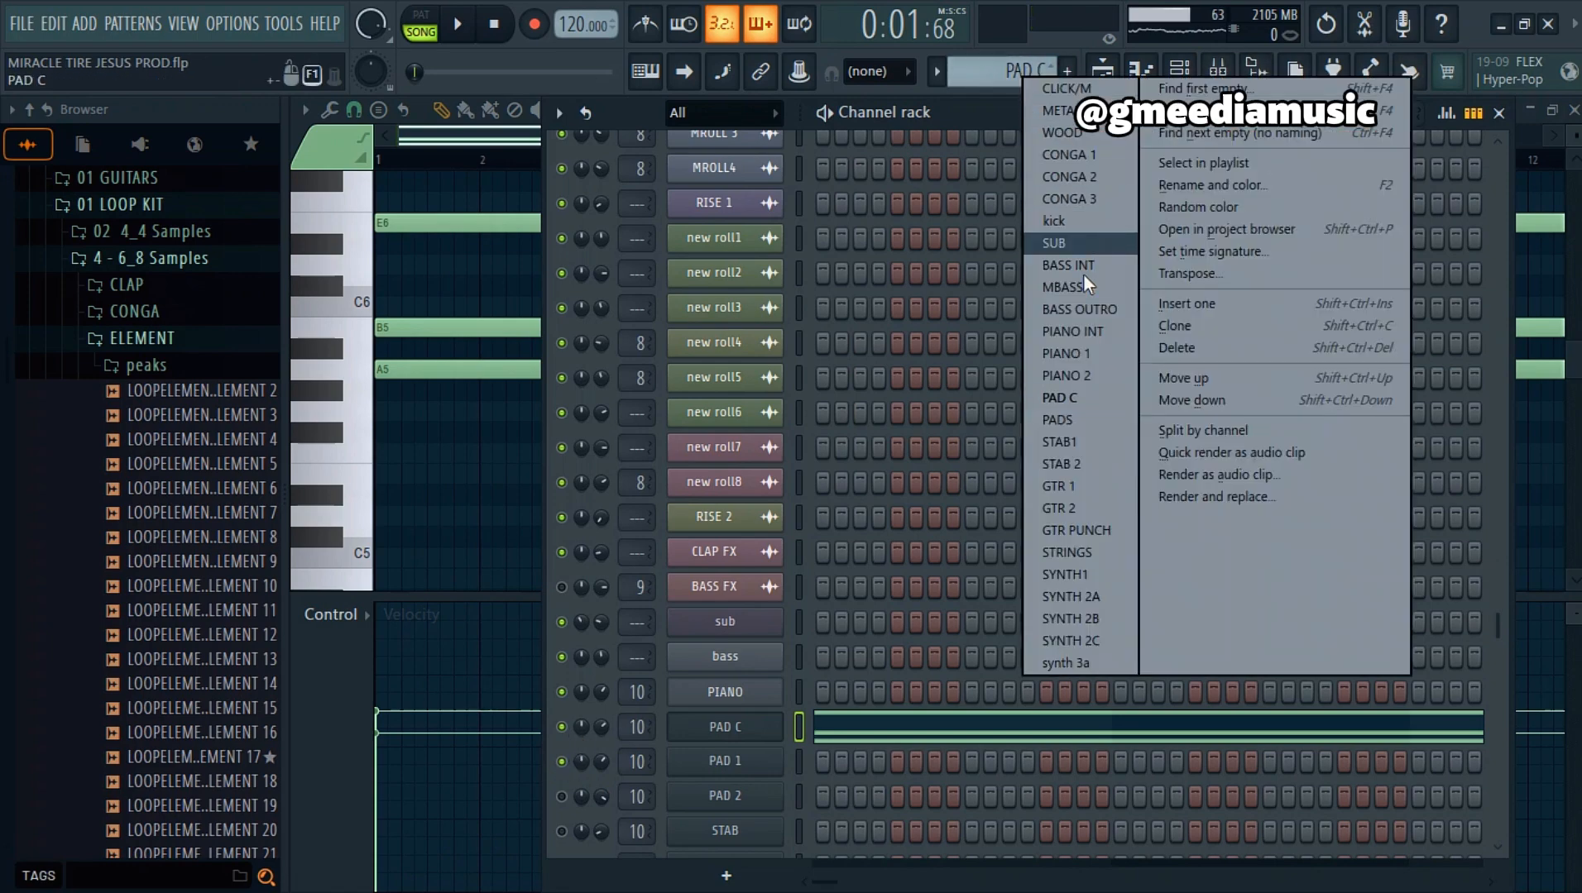
{"action": "left_click", "coordinate": [1059, 420]}
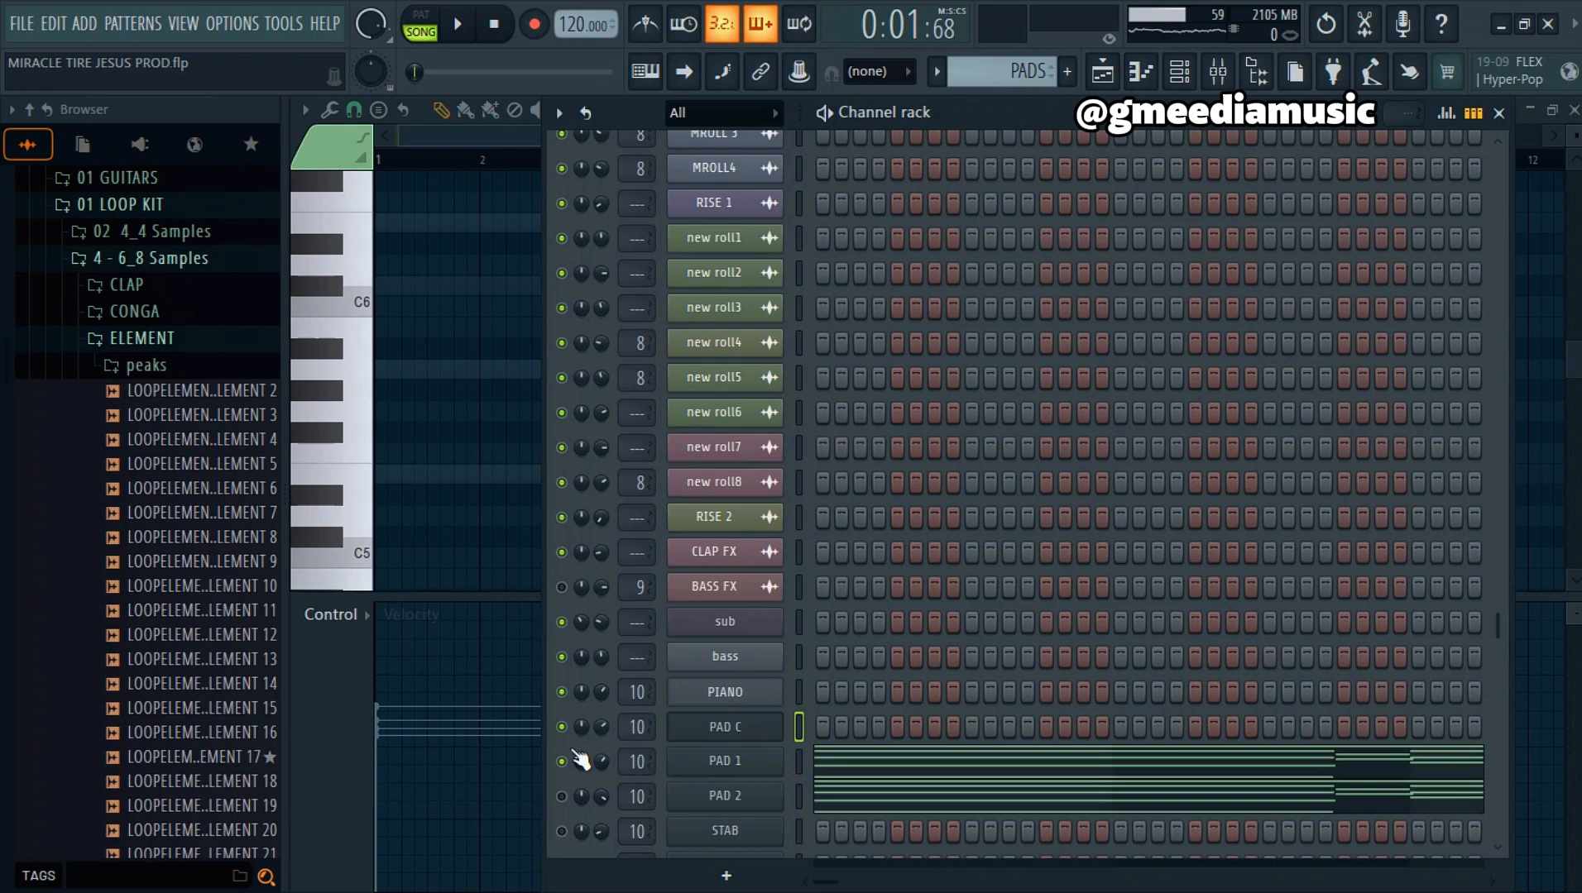
{"action": "left_click", "coordinate": [1107, 73]}
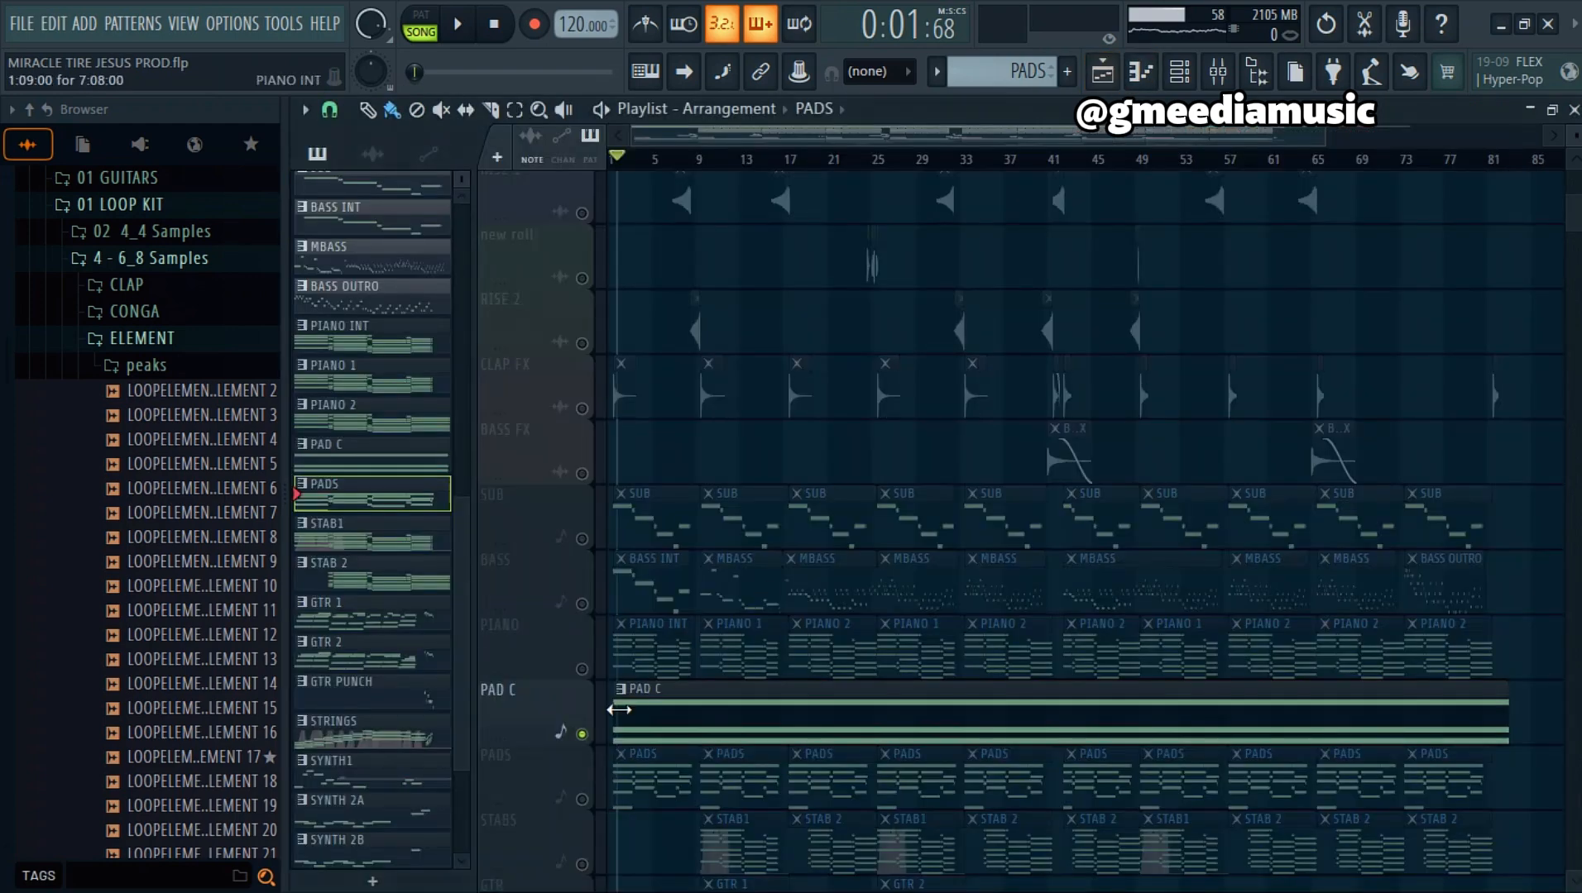
{"action": "left_click", "coordinate": [581, 799]}
Step: Check PAD 1's Warm+Fuzzy program in KORG M1, then play its piano roll notes to about bar 7
{"action": "left_click", "coordinate": [745, 762]}
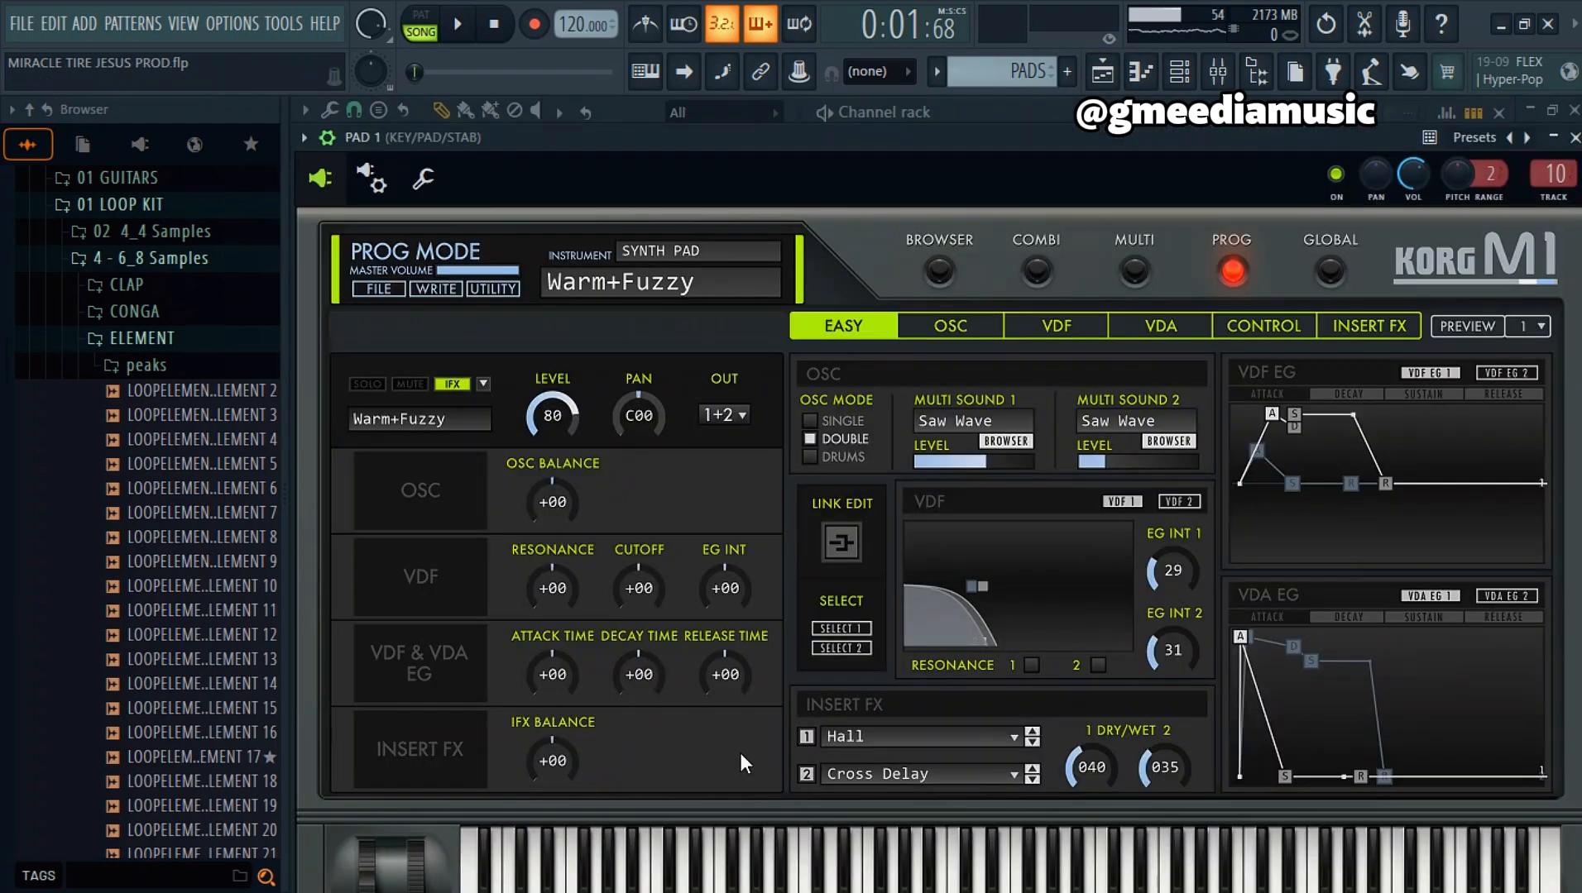
{"action": "left_click", "coordinate": [1574, 138]}
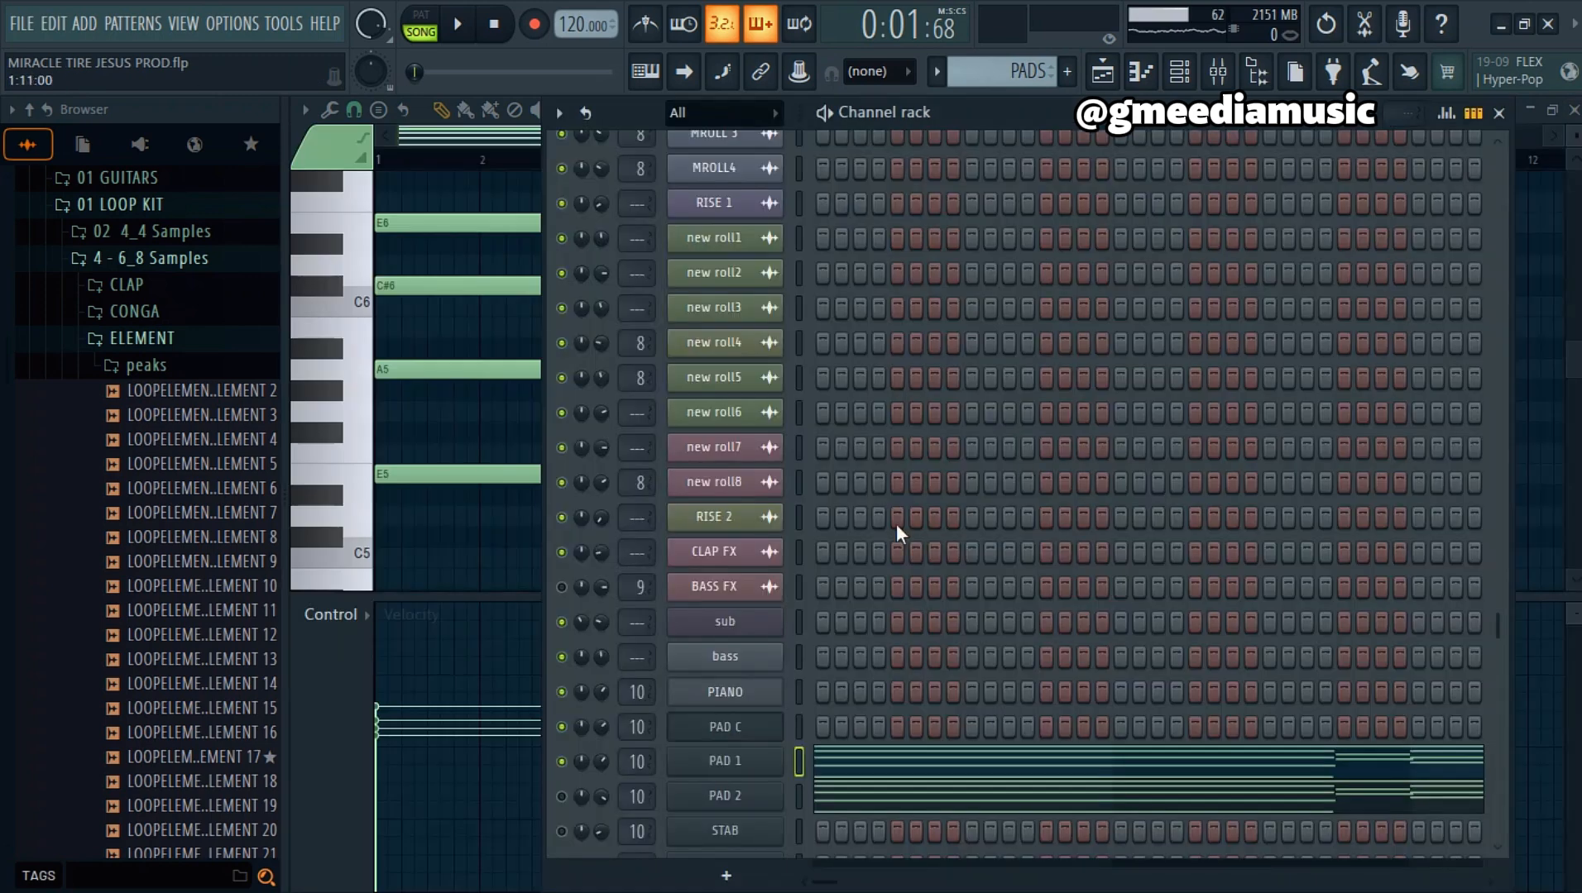
{"action": "key", "text": "F5"}
{"action": "left_click", "coordinate": [857, 771]}
{"action": "key", "text": "space"}
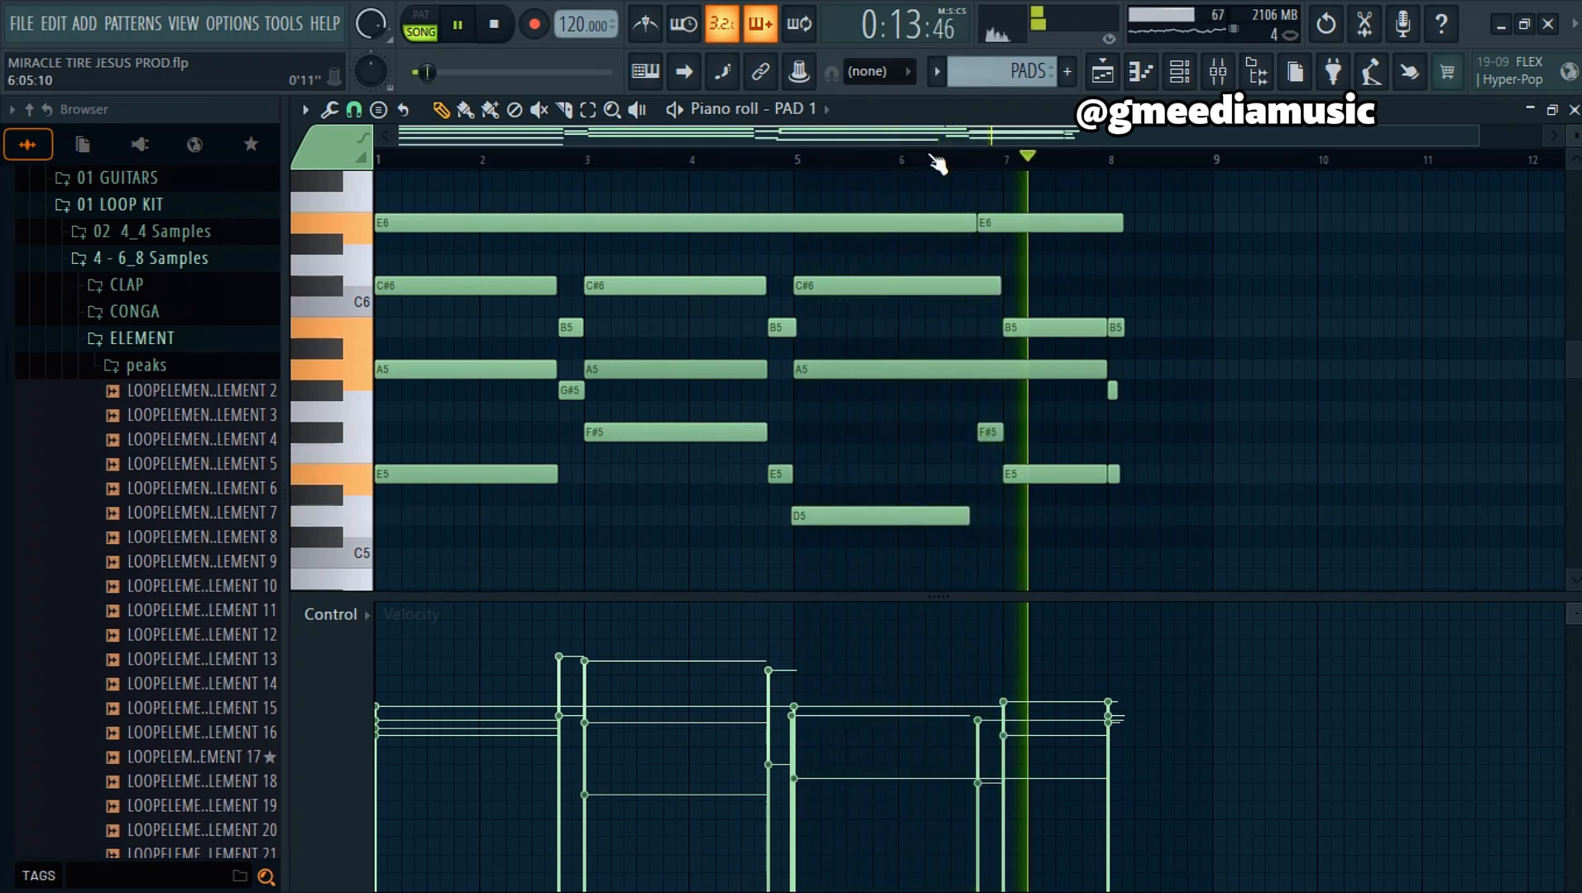
{"action": "key", "text": "space"}
Step: Open the PAD 2 channel's KORG M1 instrument, review its Mrs.DROP program and return to the channel rack
{"action": "left_click", "coordinate": [1179, 71]}
{"action": "left_click", "coordinate": [796, 797]}
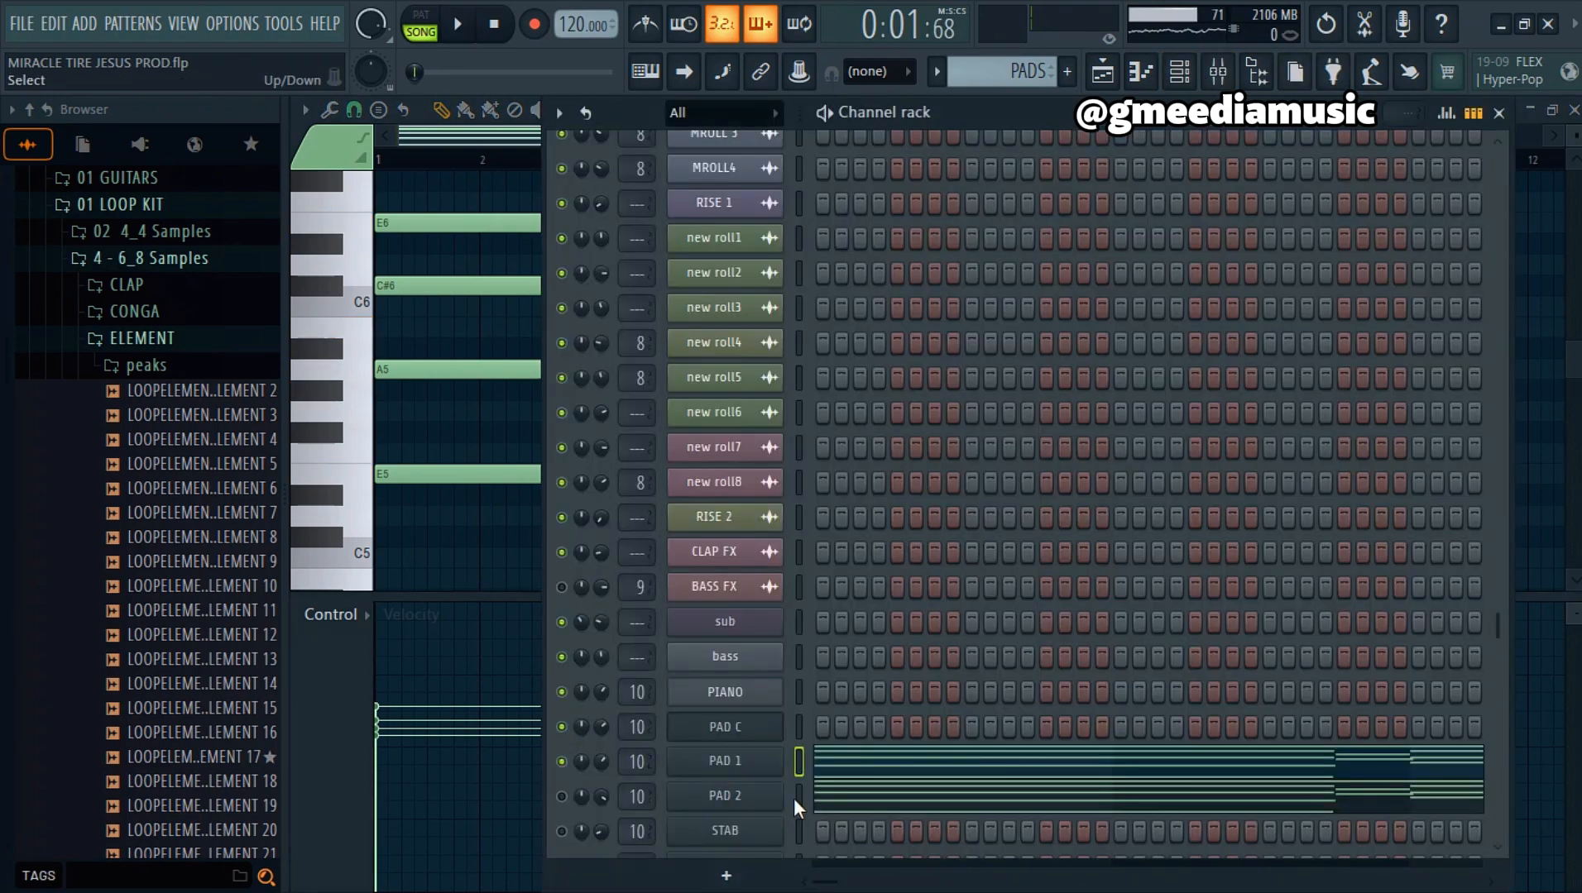
{"action": "left_click", "coordinate": [740, 796]}
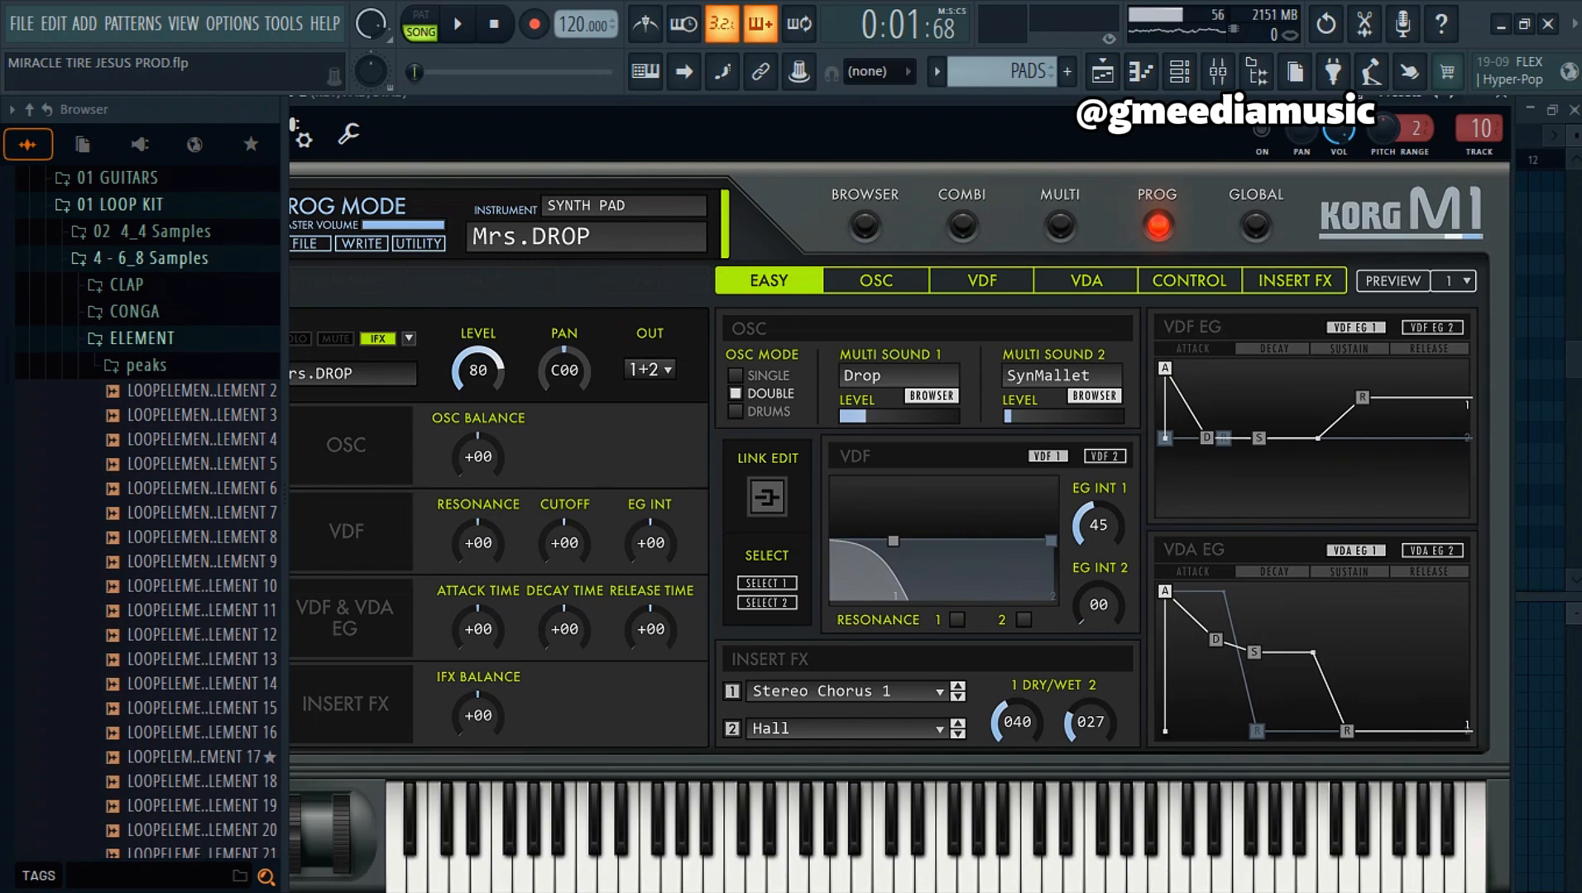
{"action": "left_click", "coordinate": [1178, 71]}
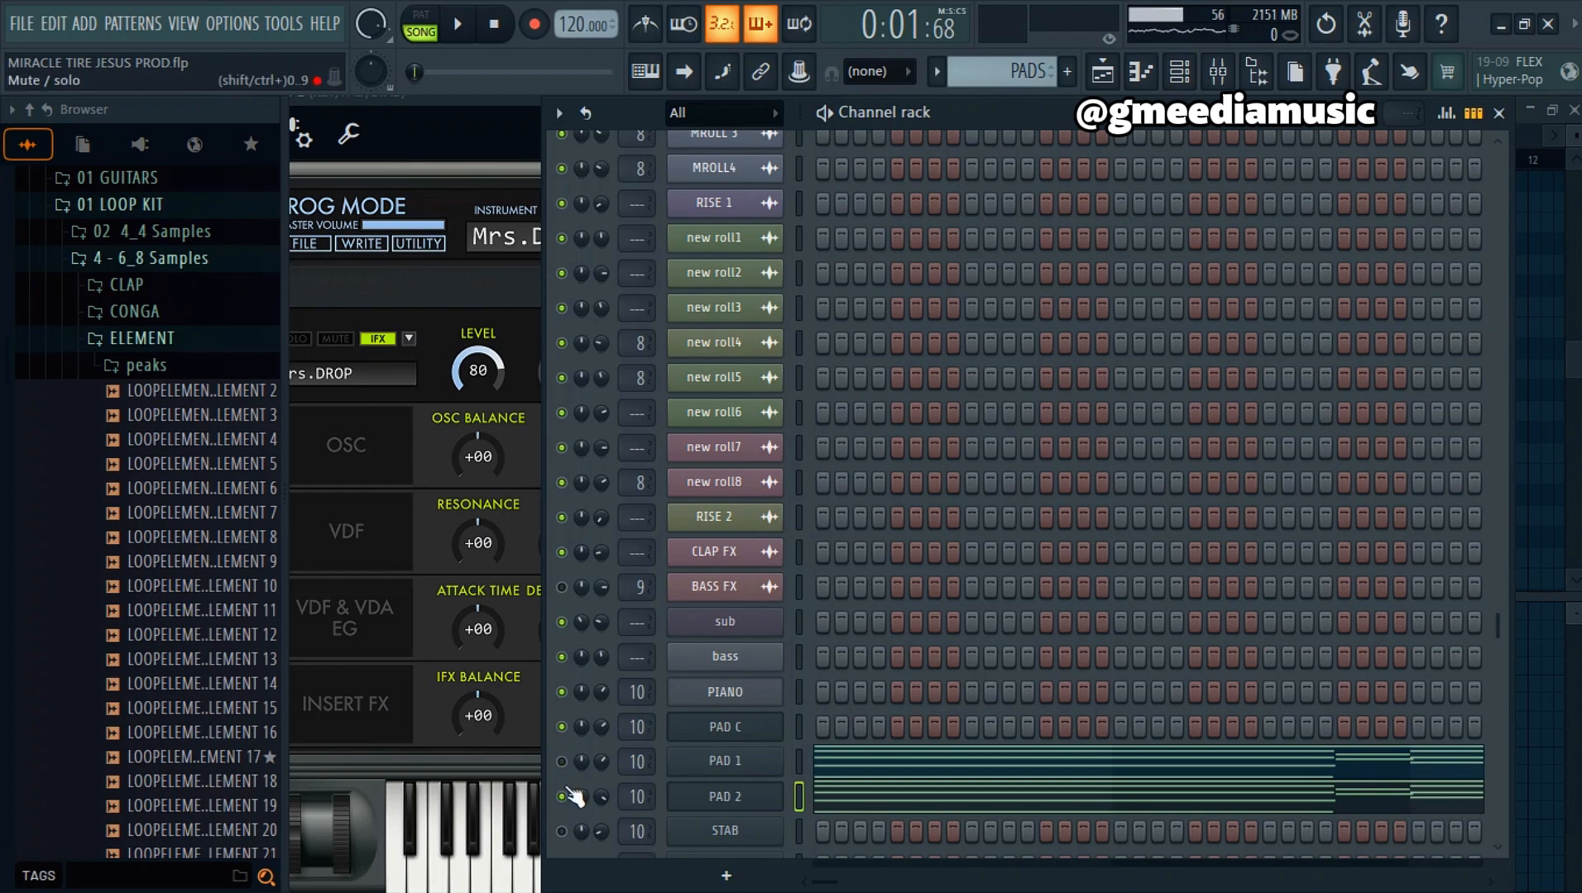
Step: Play the arrangement briefly from the beginning, then mute the BASS track in the playlist
{"action": "key", "text": "space"}
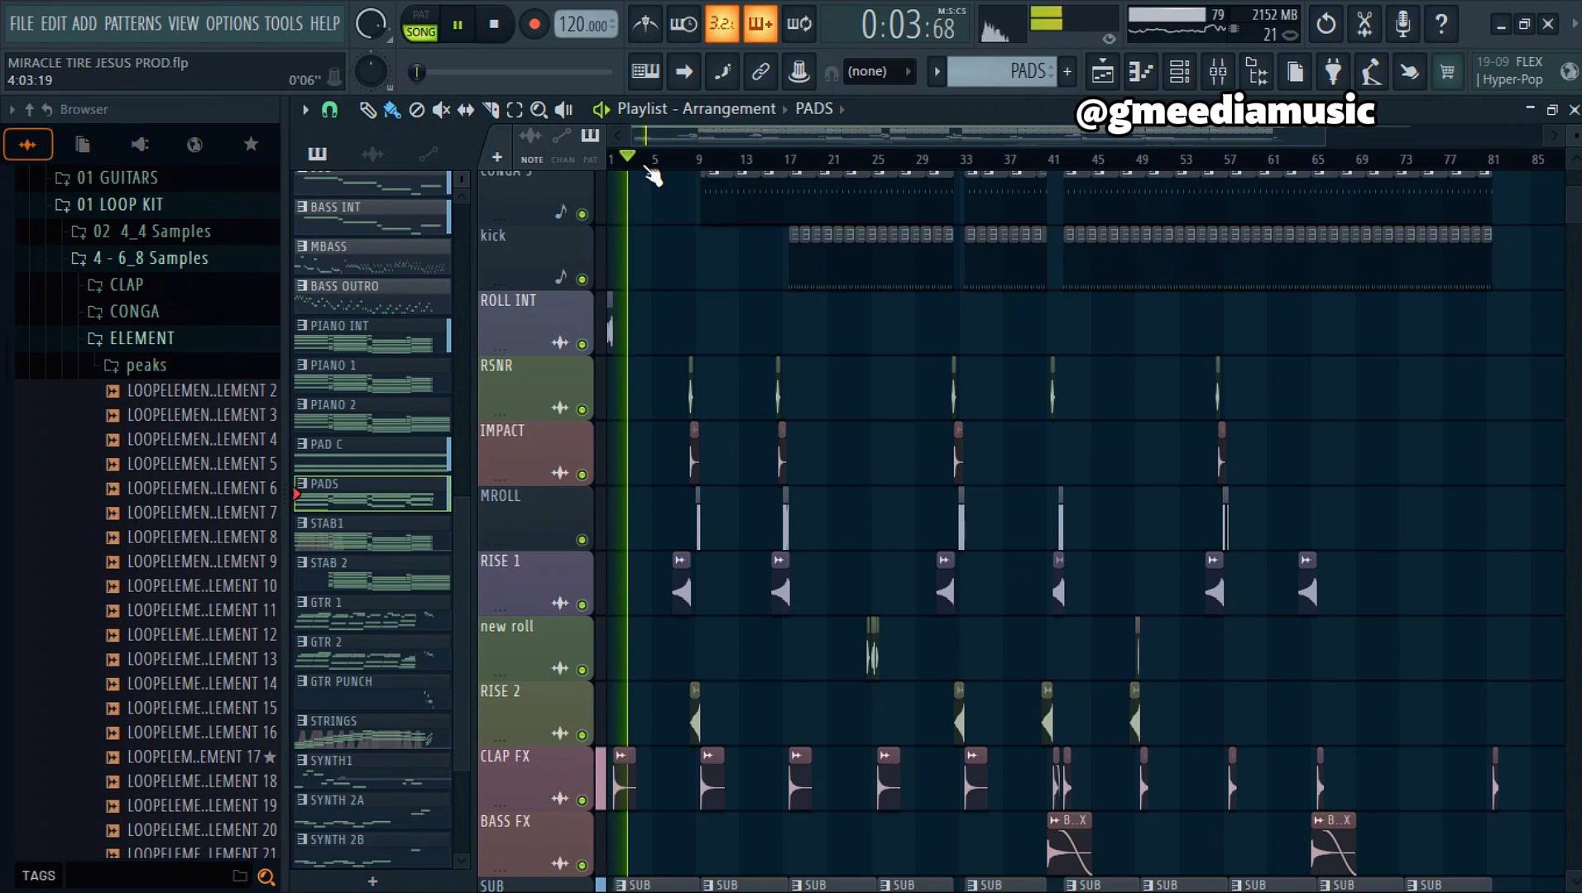
{"action": "key", "text": "space"}
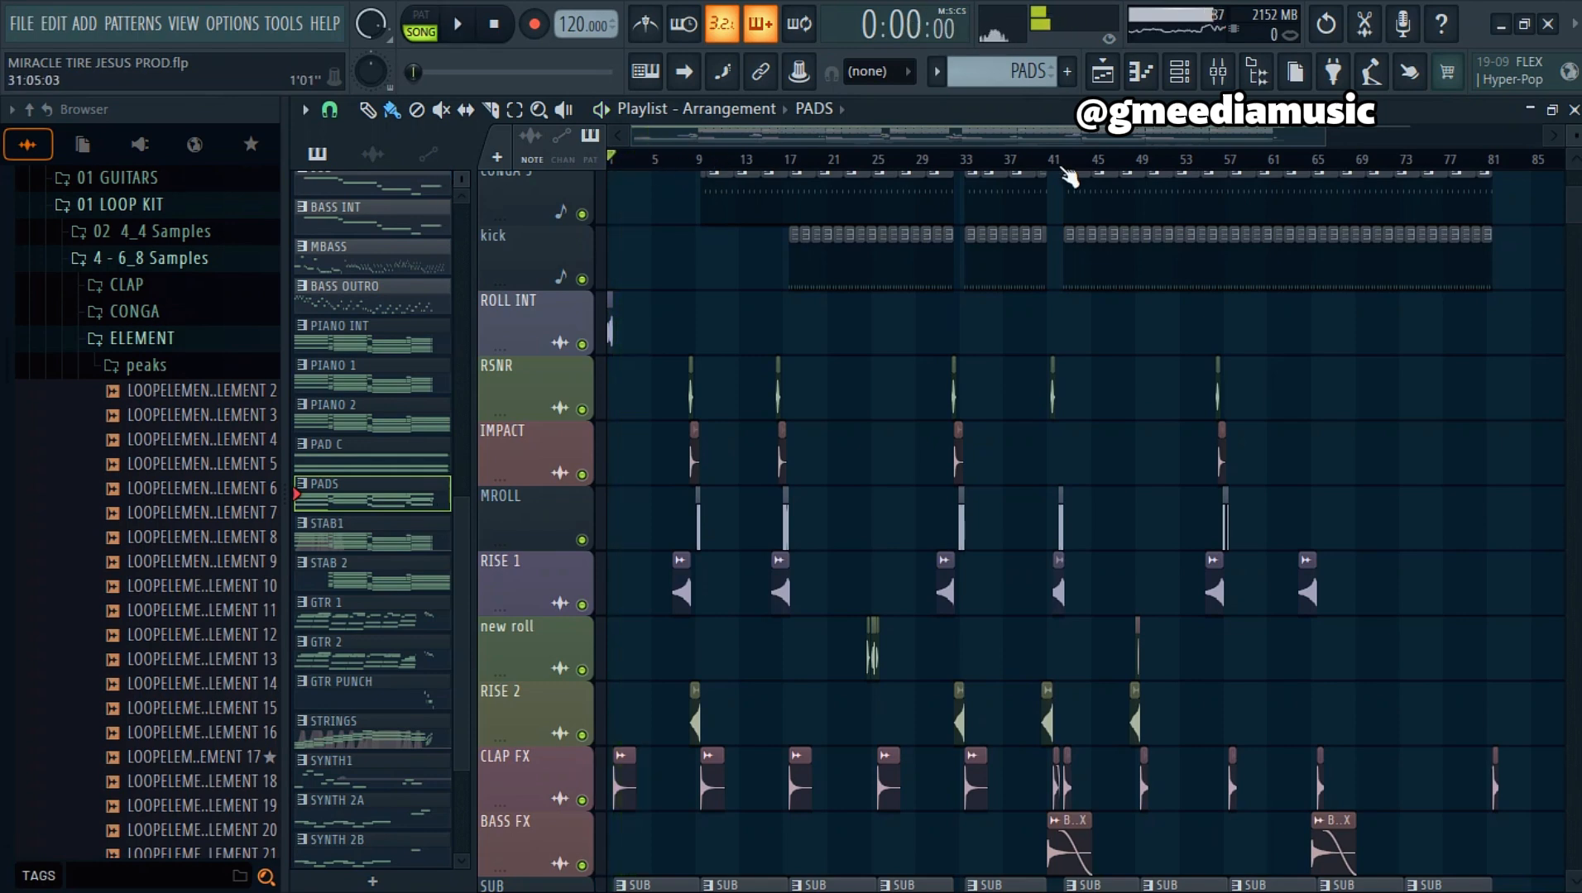
{"action": "scroll", "coordinate": [584, 612], "scroll_direction": "down", "scroll_amount": 6}
{"action": "left_click", "coordinate": [582, 605]}
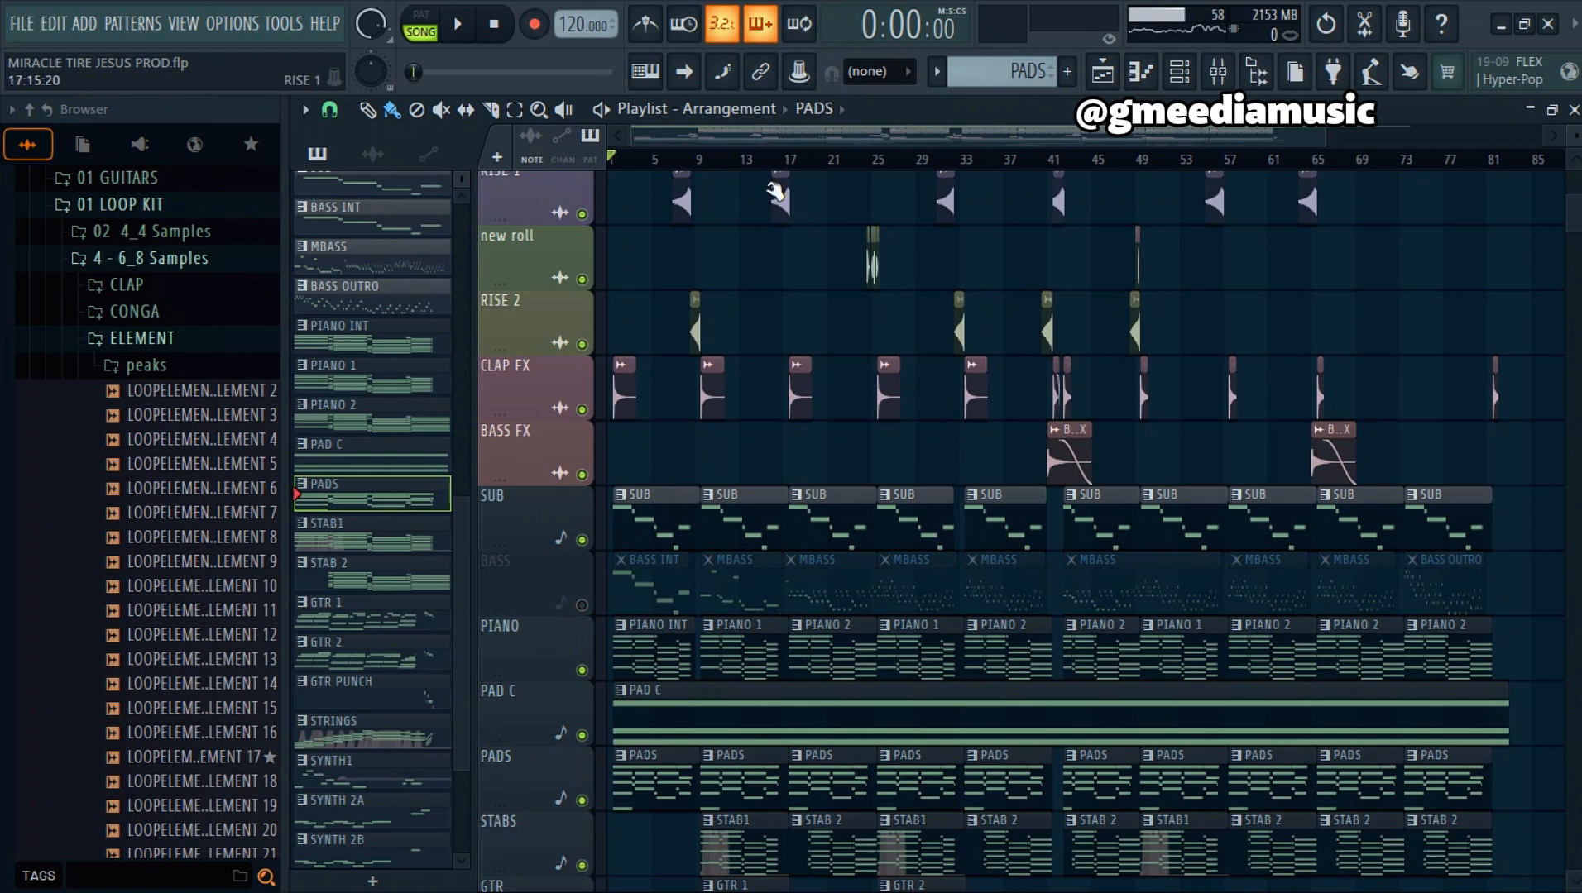
Step: Play the arrangement with the BASS track muted to about bar 18, looking over the percussion and vocal tracks
{"action": "key", "text": "space"}
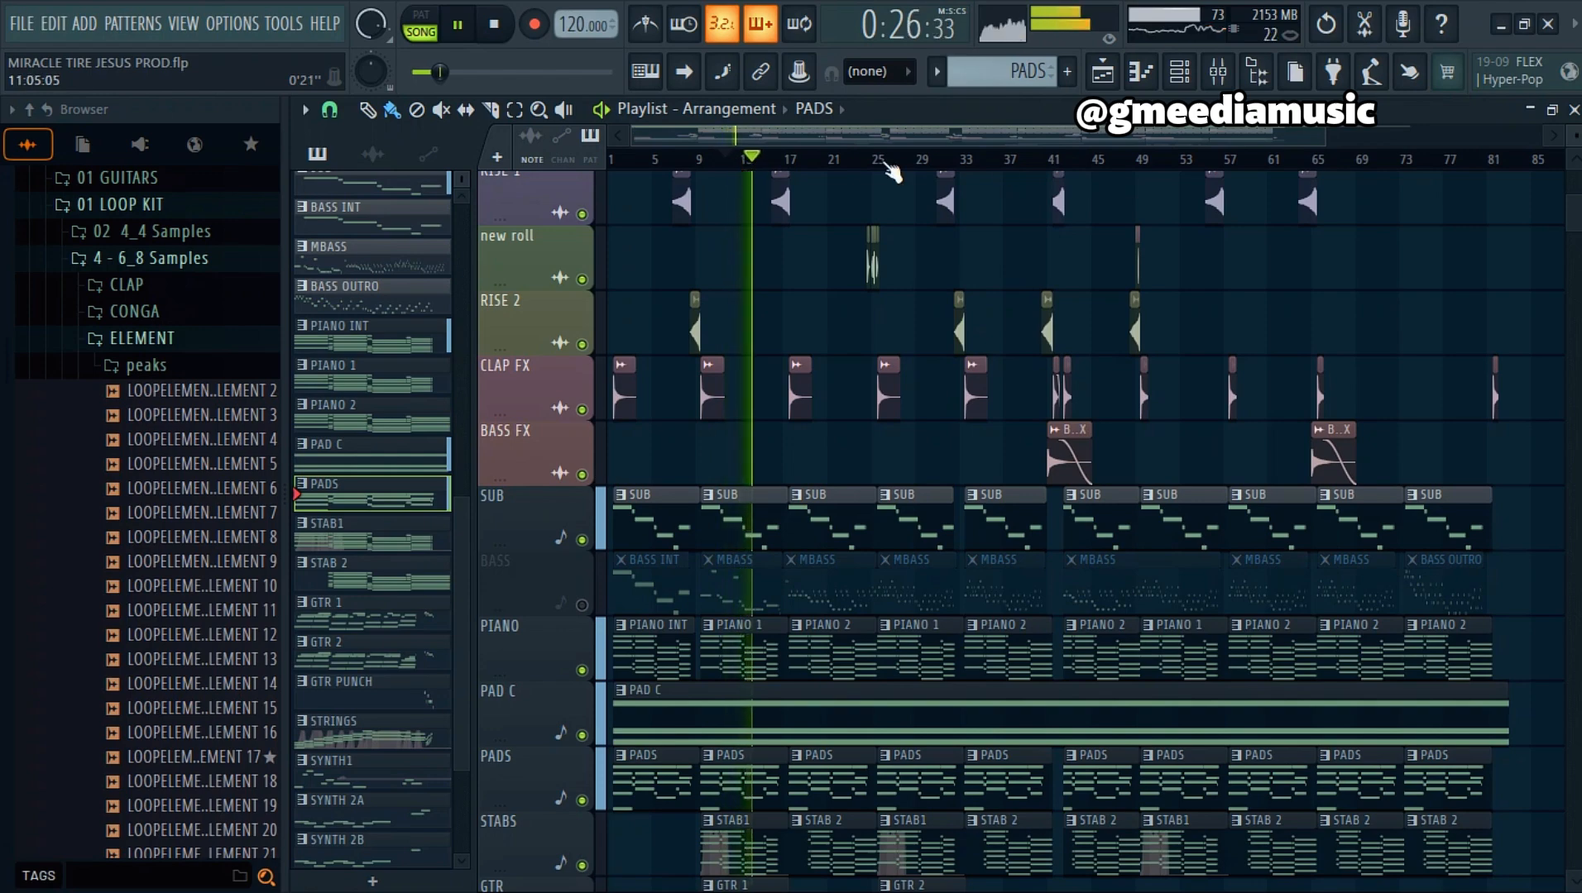
{"action": "scroll", "coordinate": [1340, 246], "scroll_direction": "up", "scroll_amount": 10}
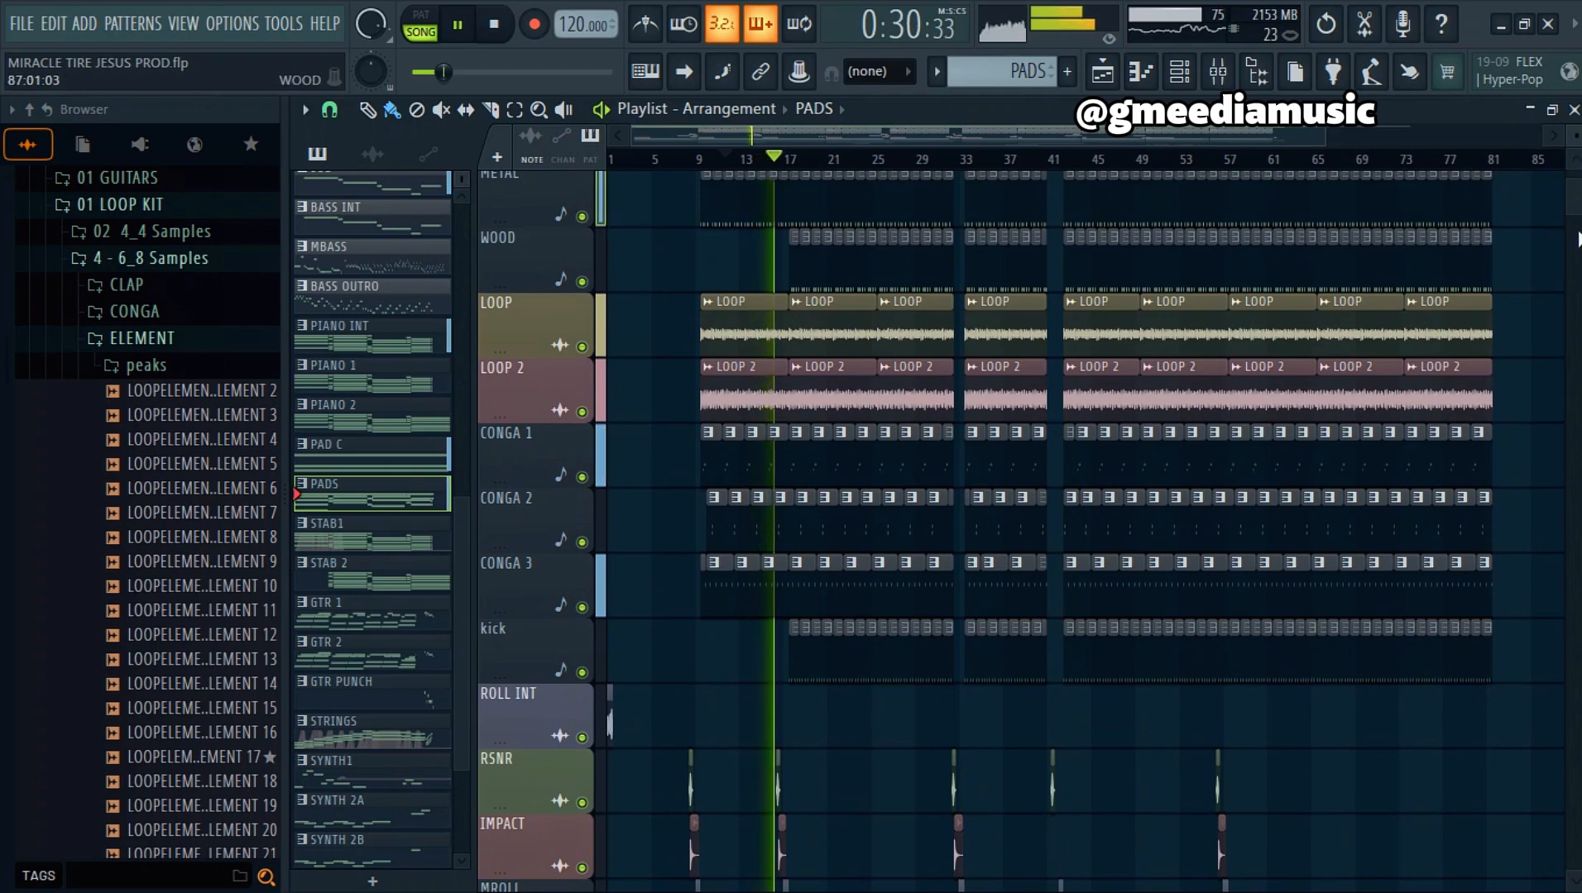
{"action": "scroll", "coordinate": [1577, 240], "scroll_direction": "up", "scroll_amount": 5}
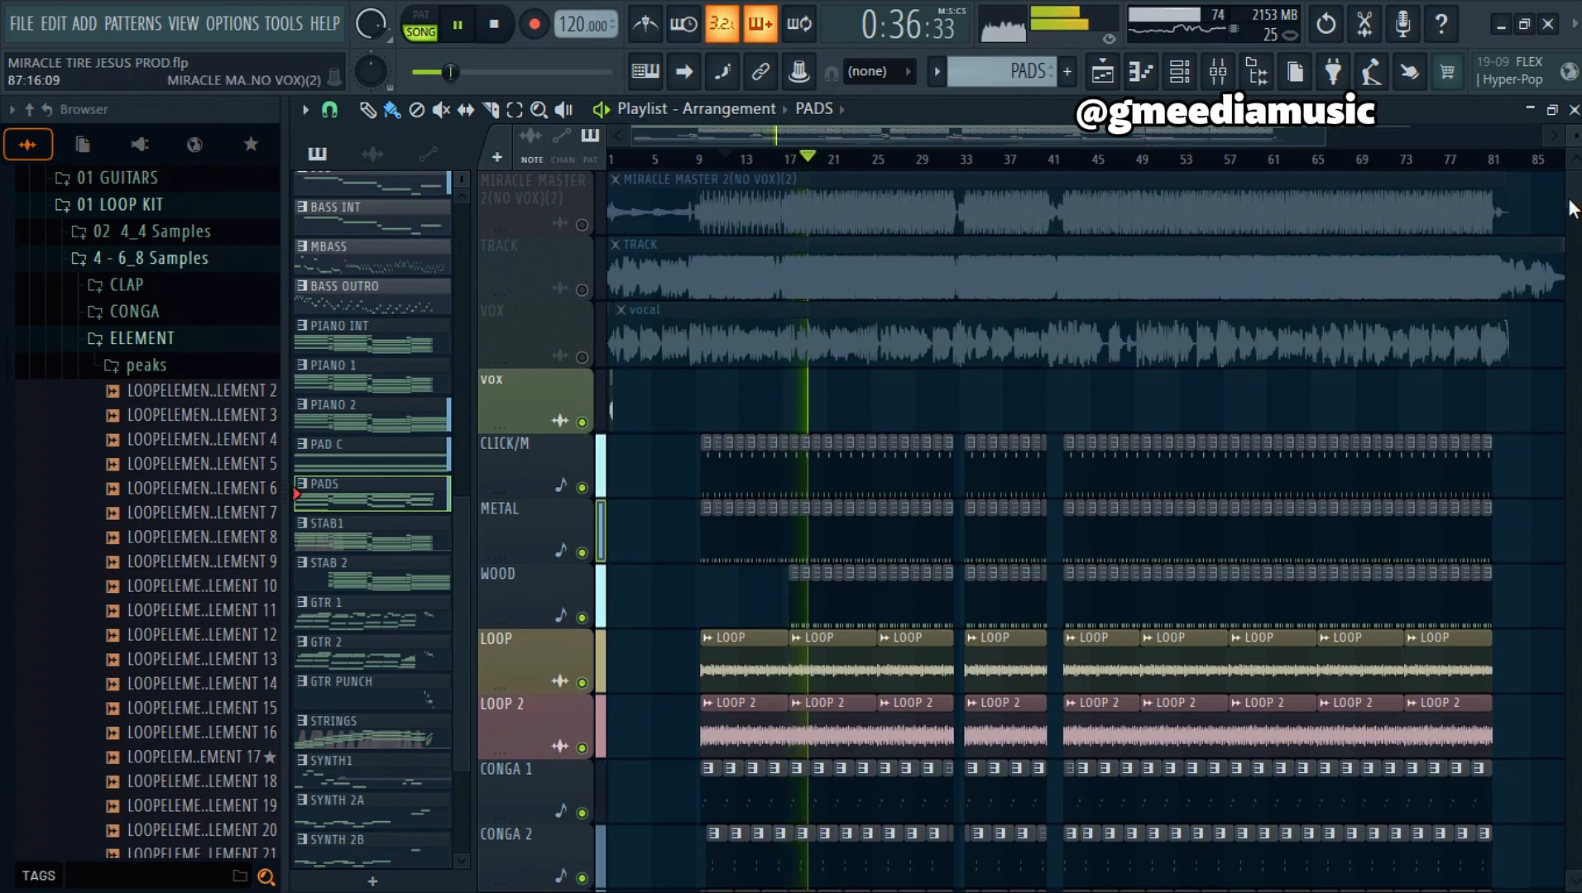
{"action": "key", "text": "space"}
Step: Switch to the MBASS pattern and play the bass channel's piano roll notes to about bar 24
{"action": "left_click", "coordinate": [1178, 80]}
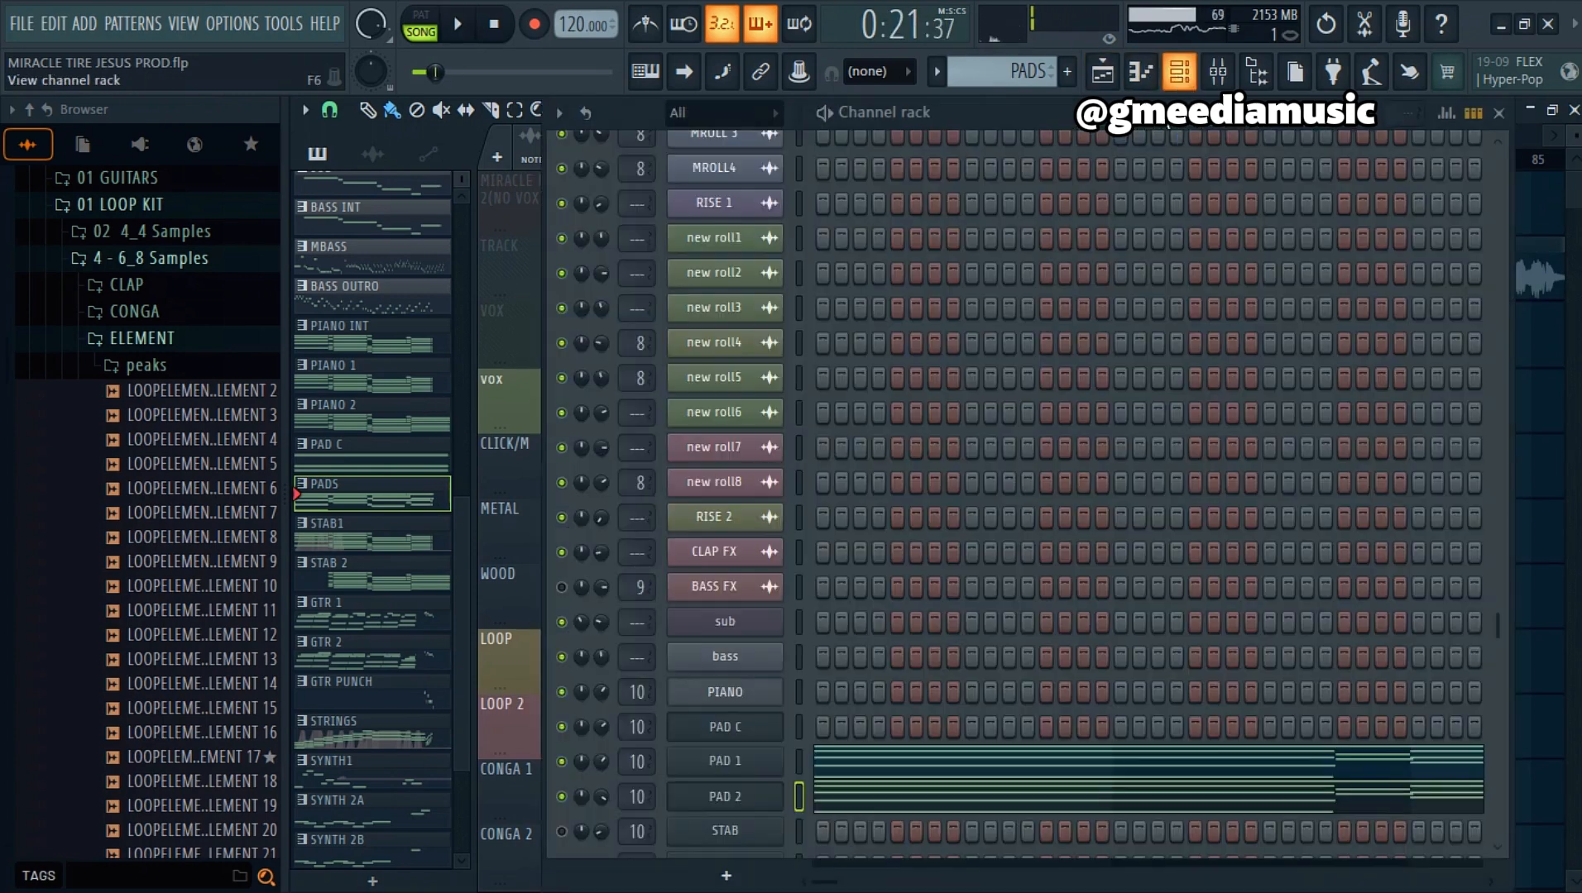
{"action": "scroll", "coordinate": [756, 822], "scroll_direction": "down", "scroll_amount": 5}
{"action": "left_click", "coordinate": [1017, 71]}
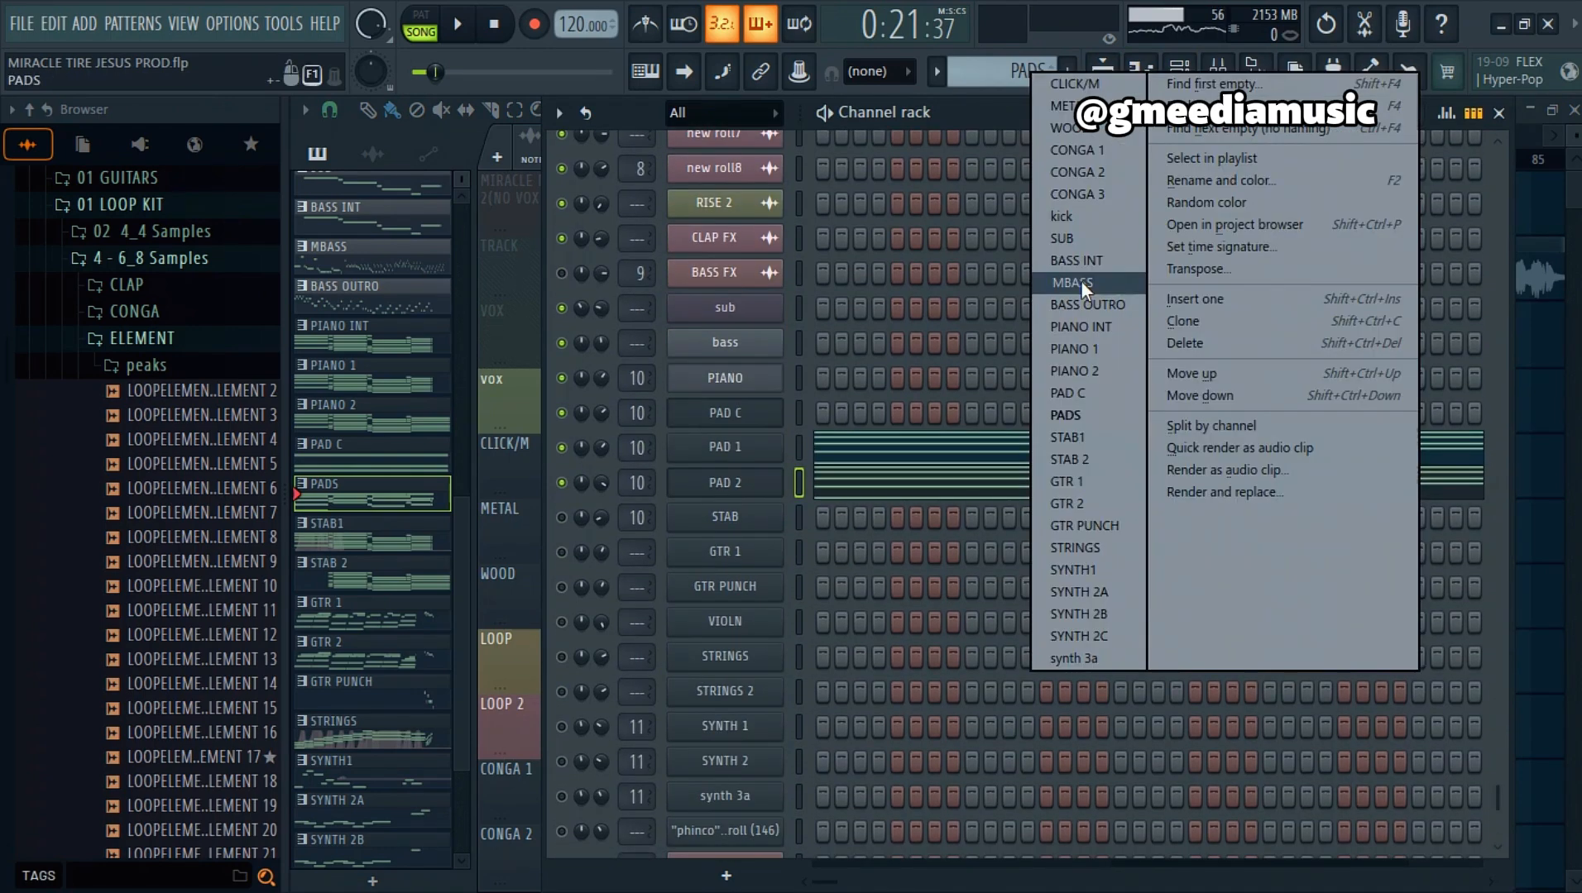
{"action": "left_click", "coordinate": [1084, 261]}
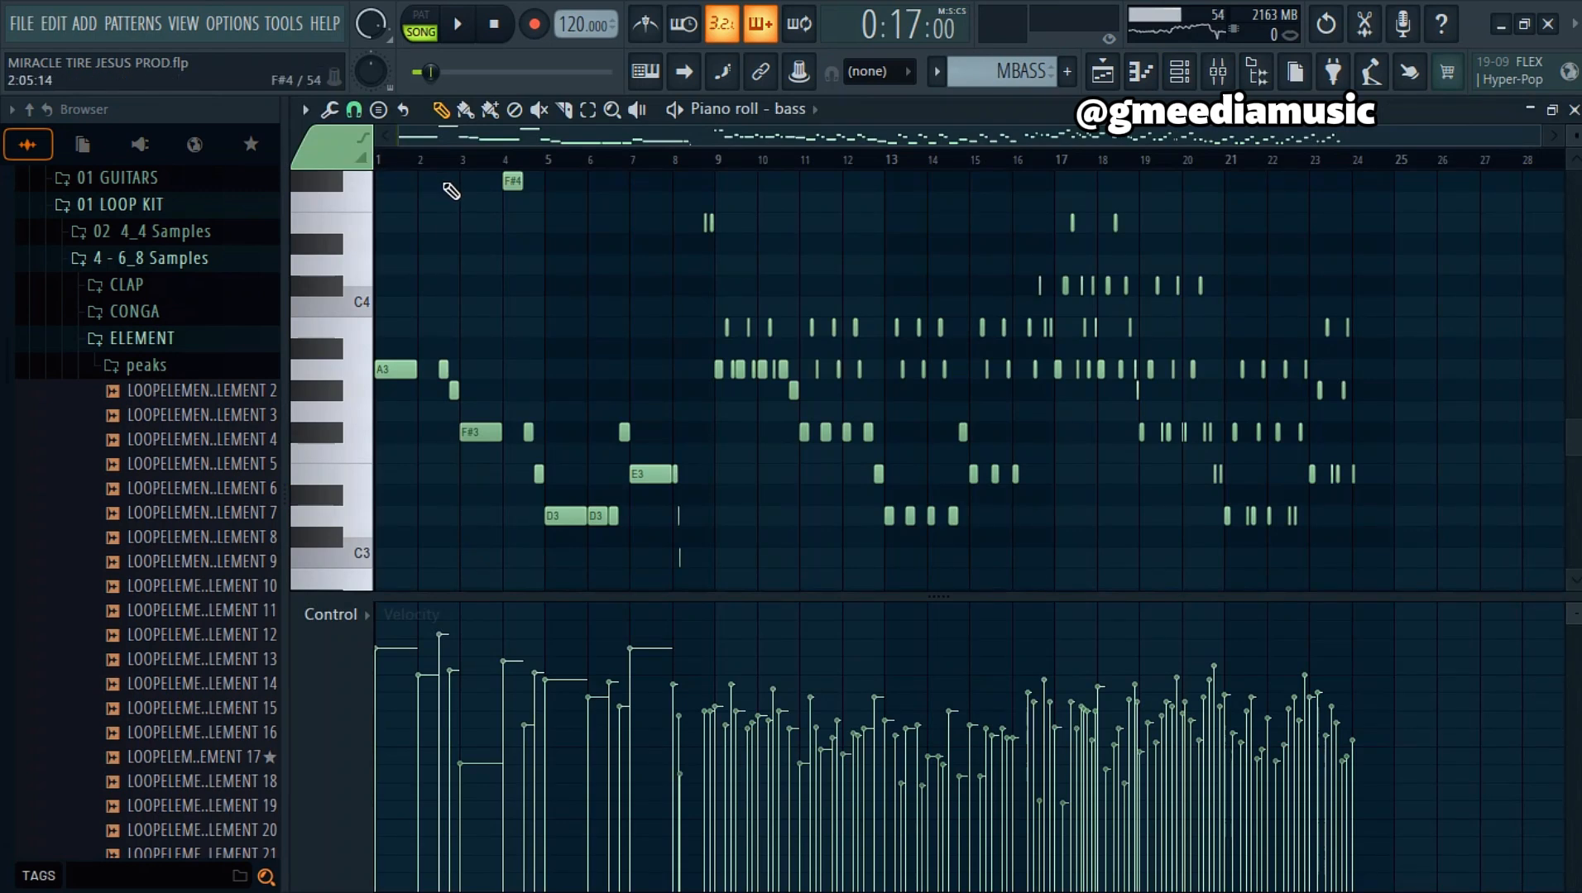
{"action": "key", "text": "space"}
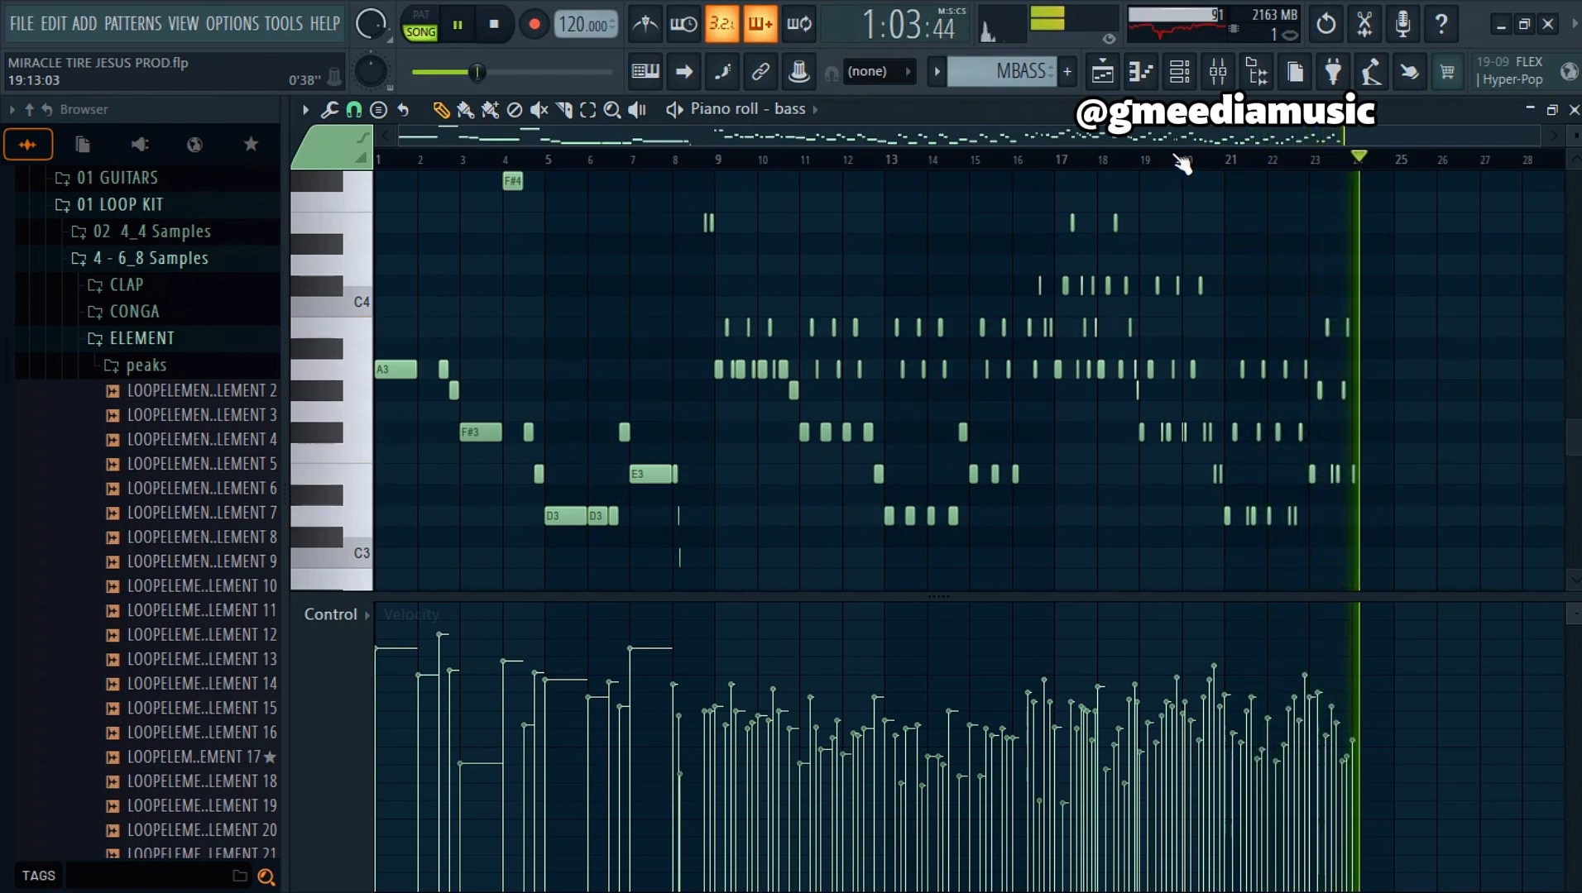
{"action": "key", "text": "space"}
Step: Return to the playlist and play the arrangement from bar 17 with the consolidated BASS audio clip, reviewing the percussion and melodic tracks
{"action": "key", "text": "F5"}
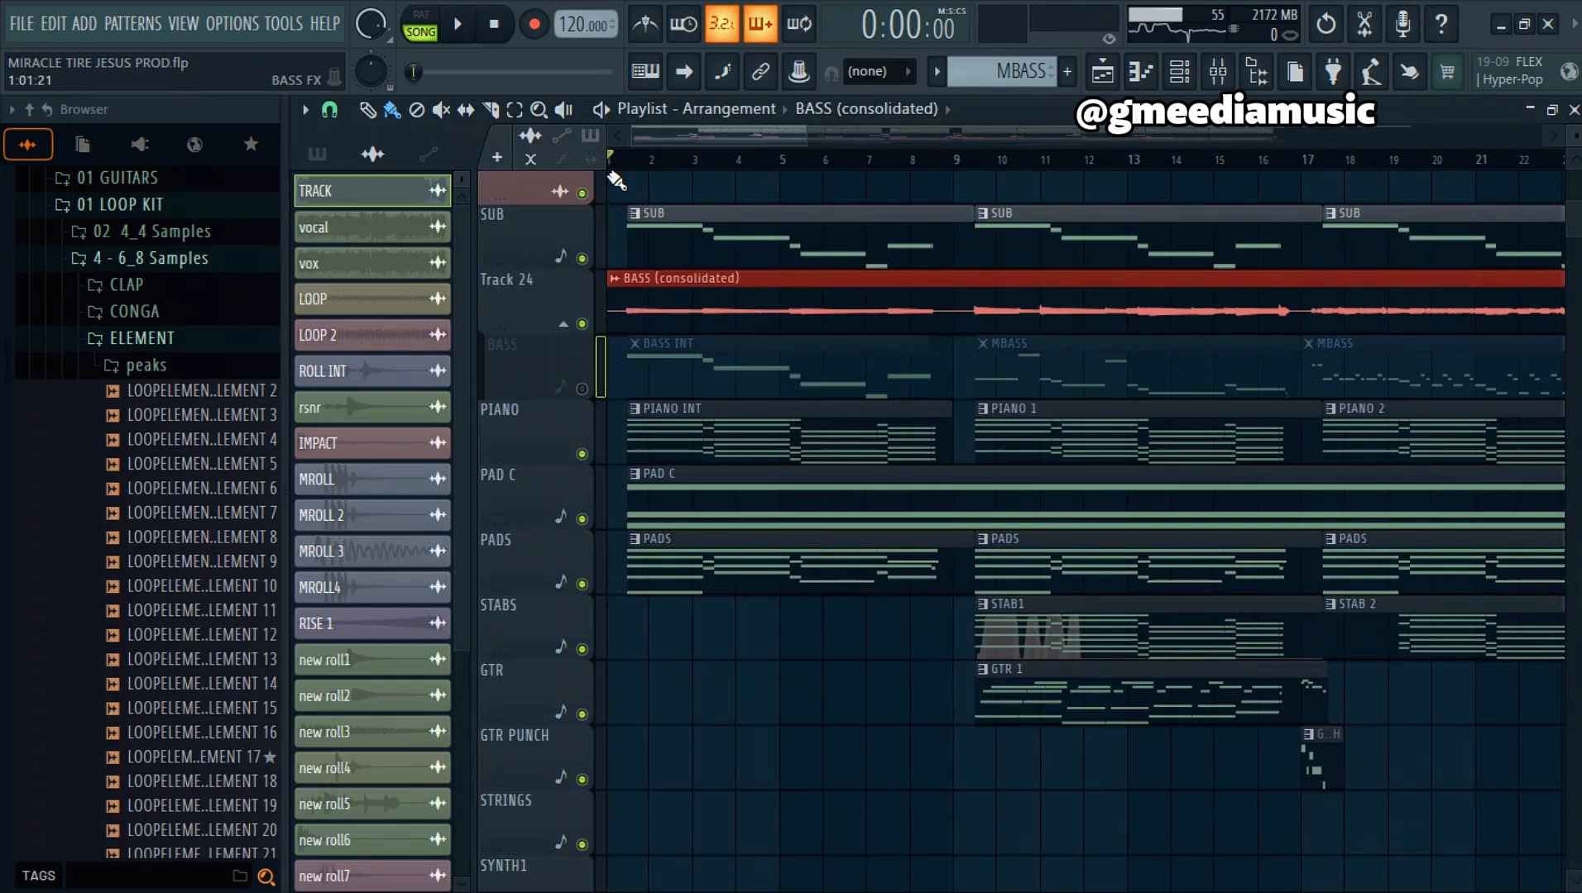
{"action": "scroll", "coordinate": [649, 167], "scroll_direction": "down", "scroll_amount": 5}
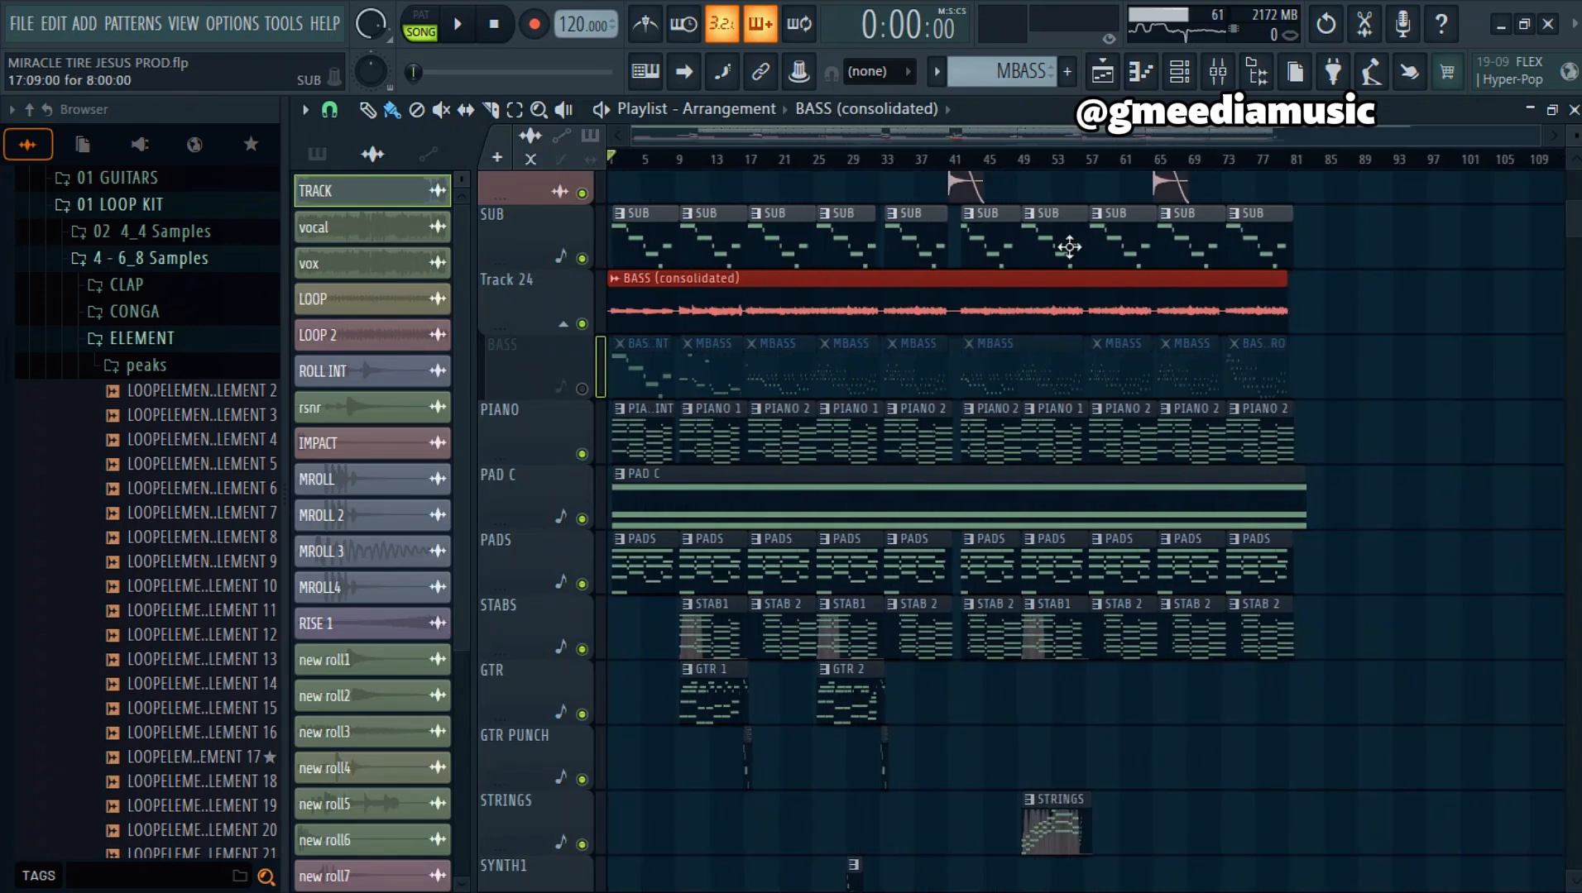
{"action": "scroll", "coordinate": [1577, 220], "scroll_direction": "up", "scroll_amount": 1}
{"action": "scroll", "coordinate": [1577, 220], "scroll_direction": "down", "scroll_amount": 5}
{"action": "scroll", "coordinate": [1147, 191], "scroll_direction": "up", "scroll_amount": 2}
{"action": "scroll", "coordinate": [1148, 190], "scroll_direction": "down", "scroll_amount": 2}
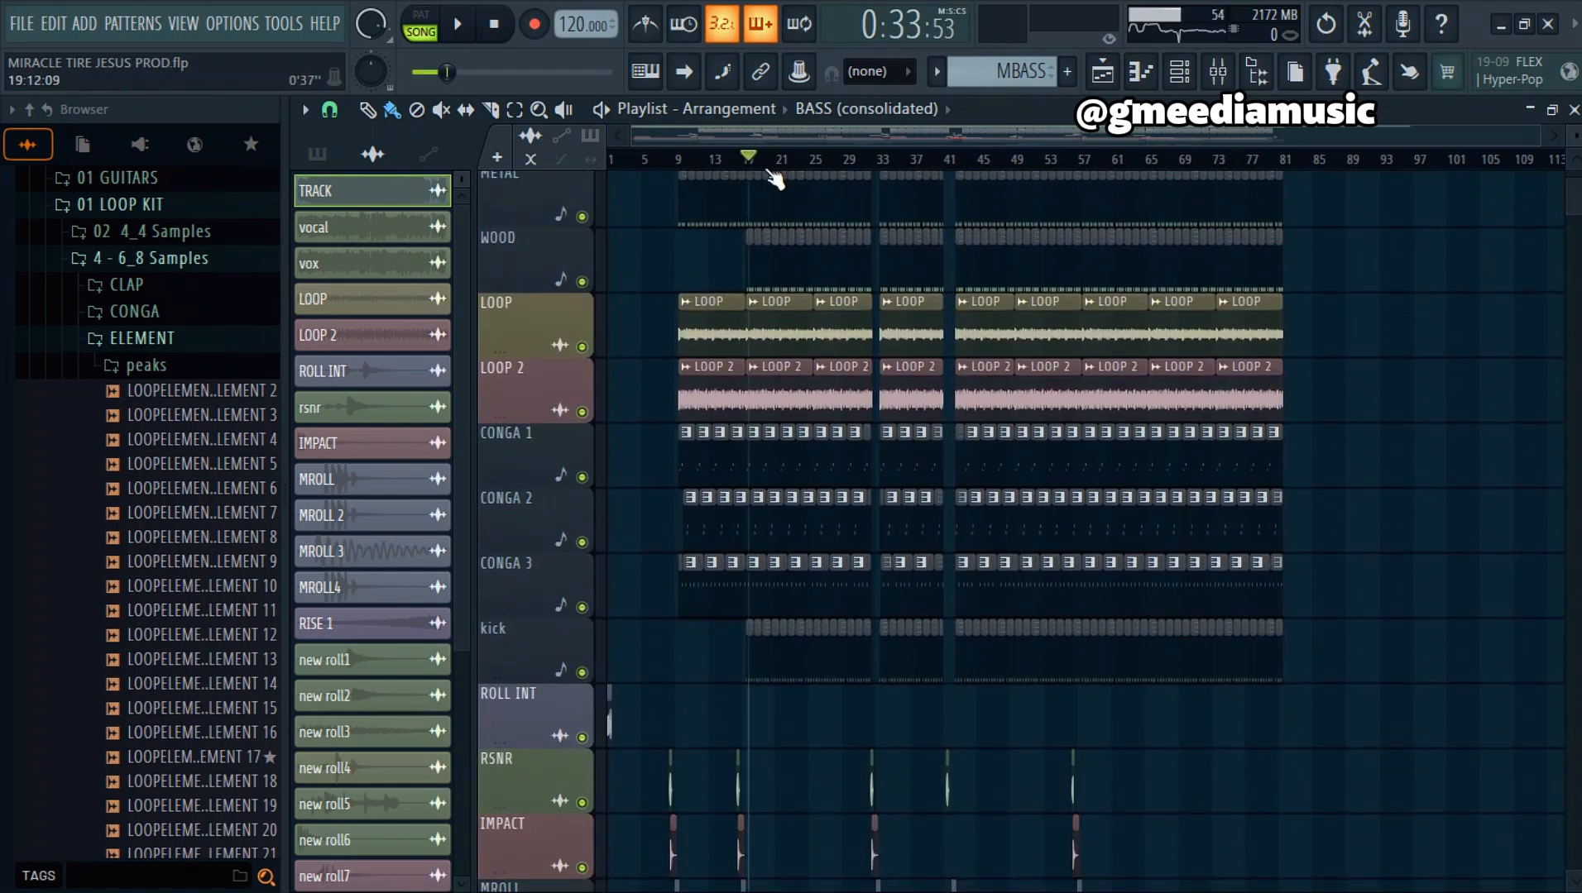
{"action": "key", "text": "space"}
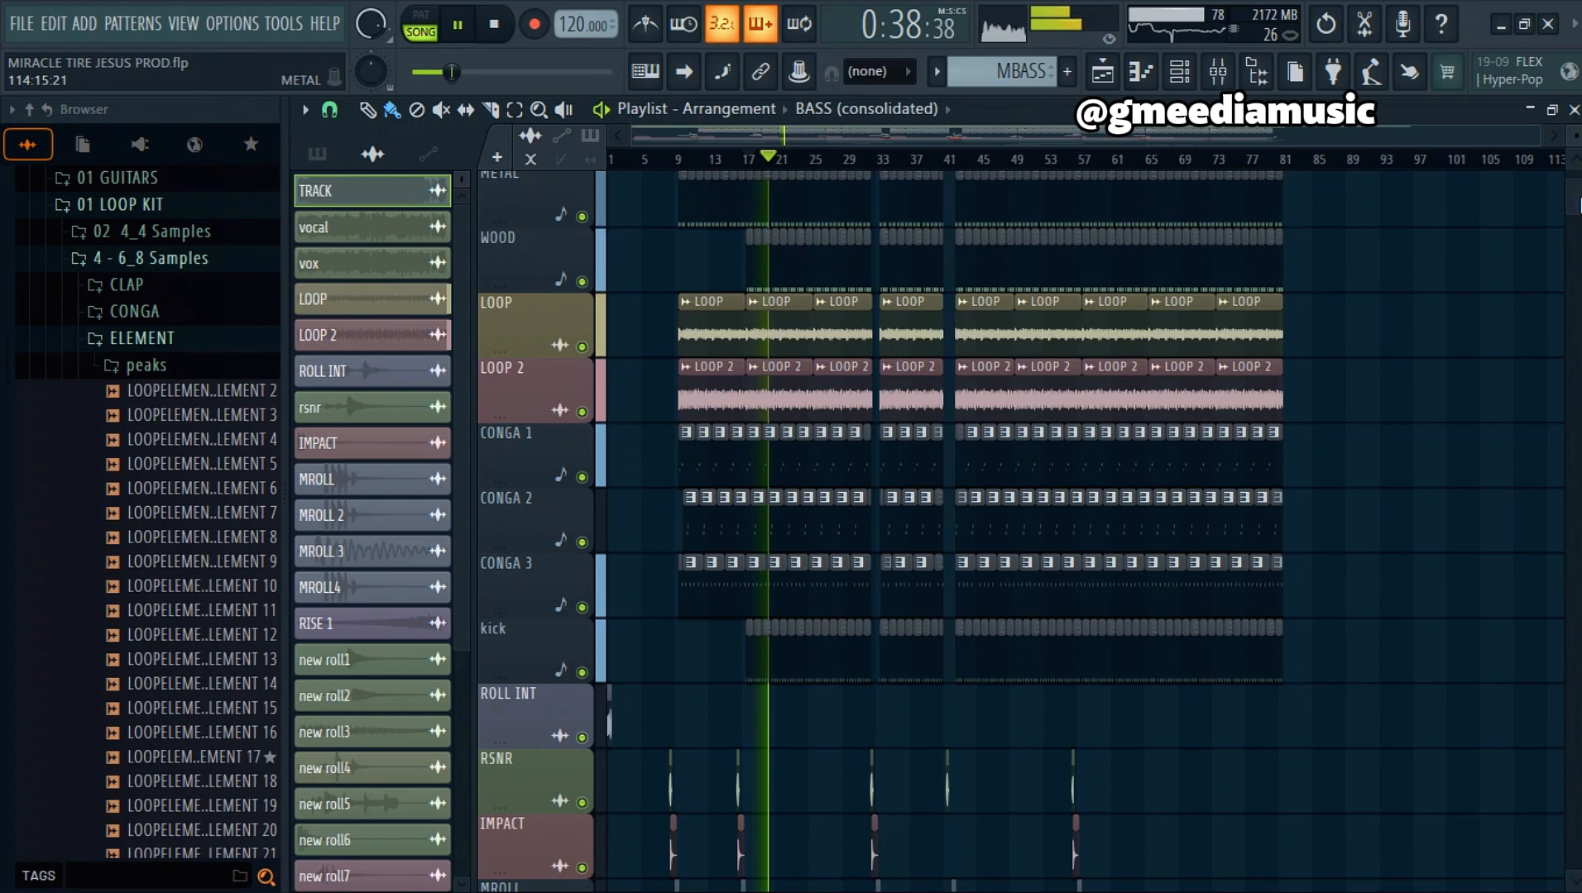
{"action": "scroll", "coordinate": [993, 530], "scroll_direction": "up", "scroll_amount": 5}
{"action": "scroll", "coordinate": [992, 529], "scroll_direction": "down", "scroll_amount": 8}
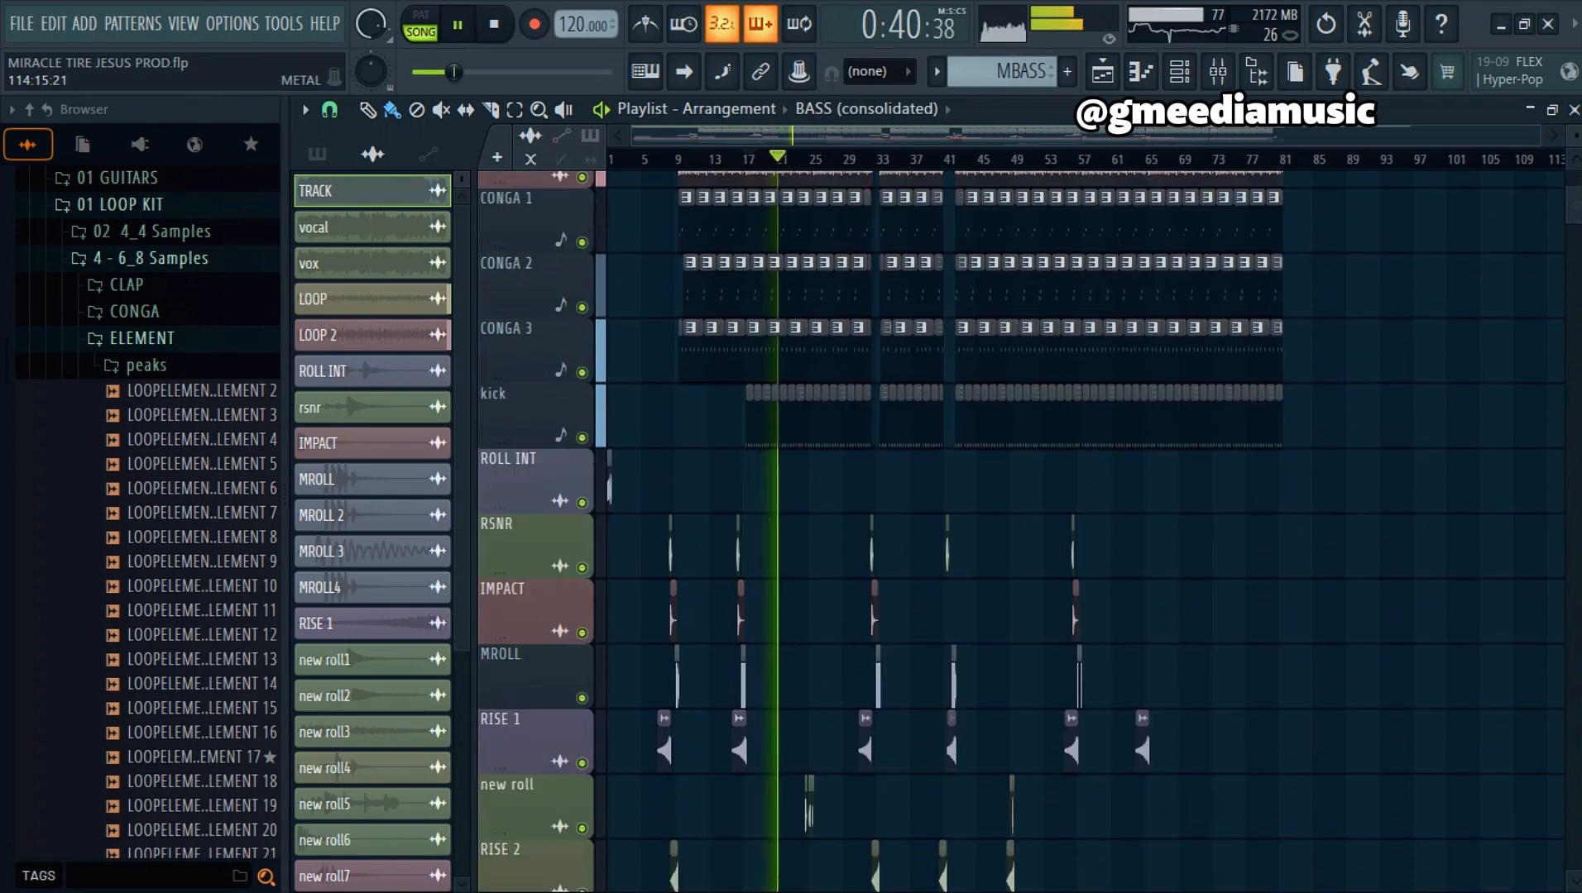
{"action": "scroll", "coordinate": [993, 530], "scroll_direction": "down", "scroll_amount": 15}
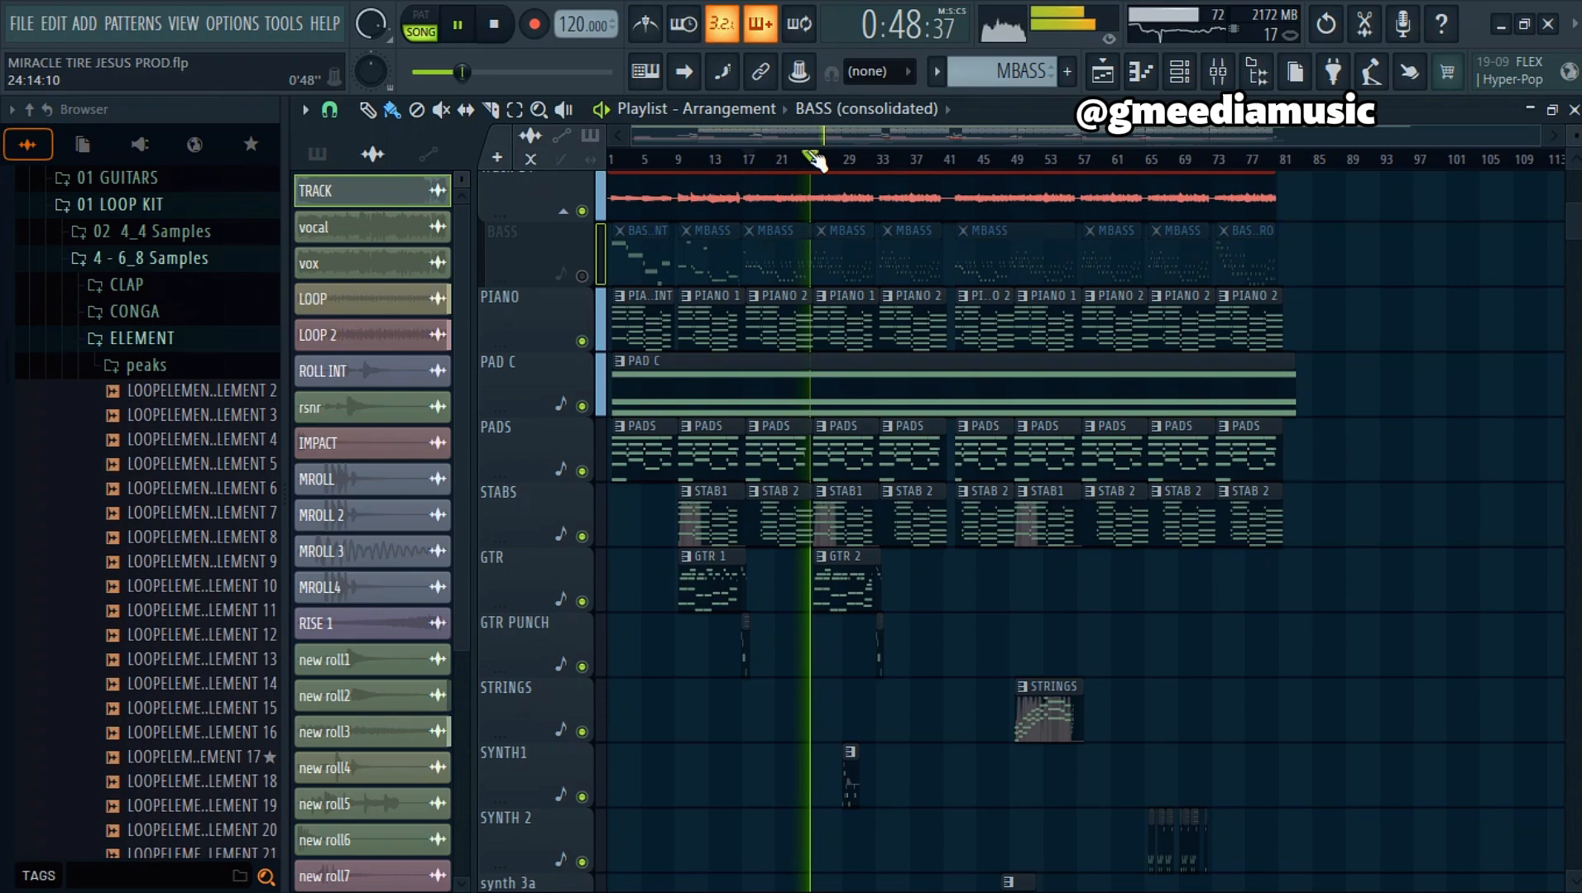
{"action": "scroll", "coordinate": [817, 160], "scroll_direction": "up", "scroll_amount": 4}
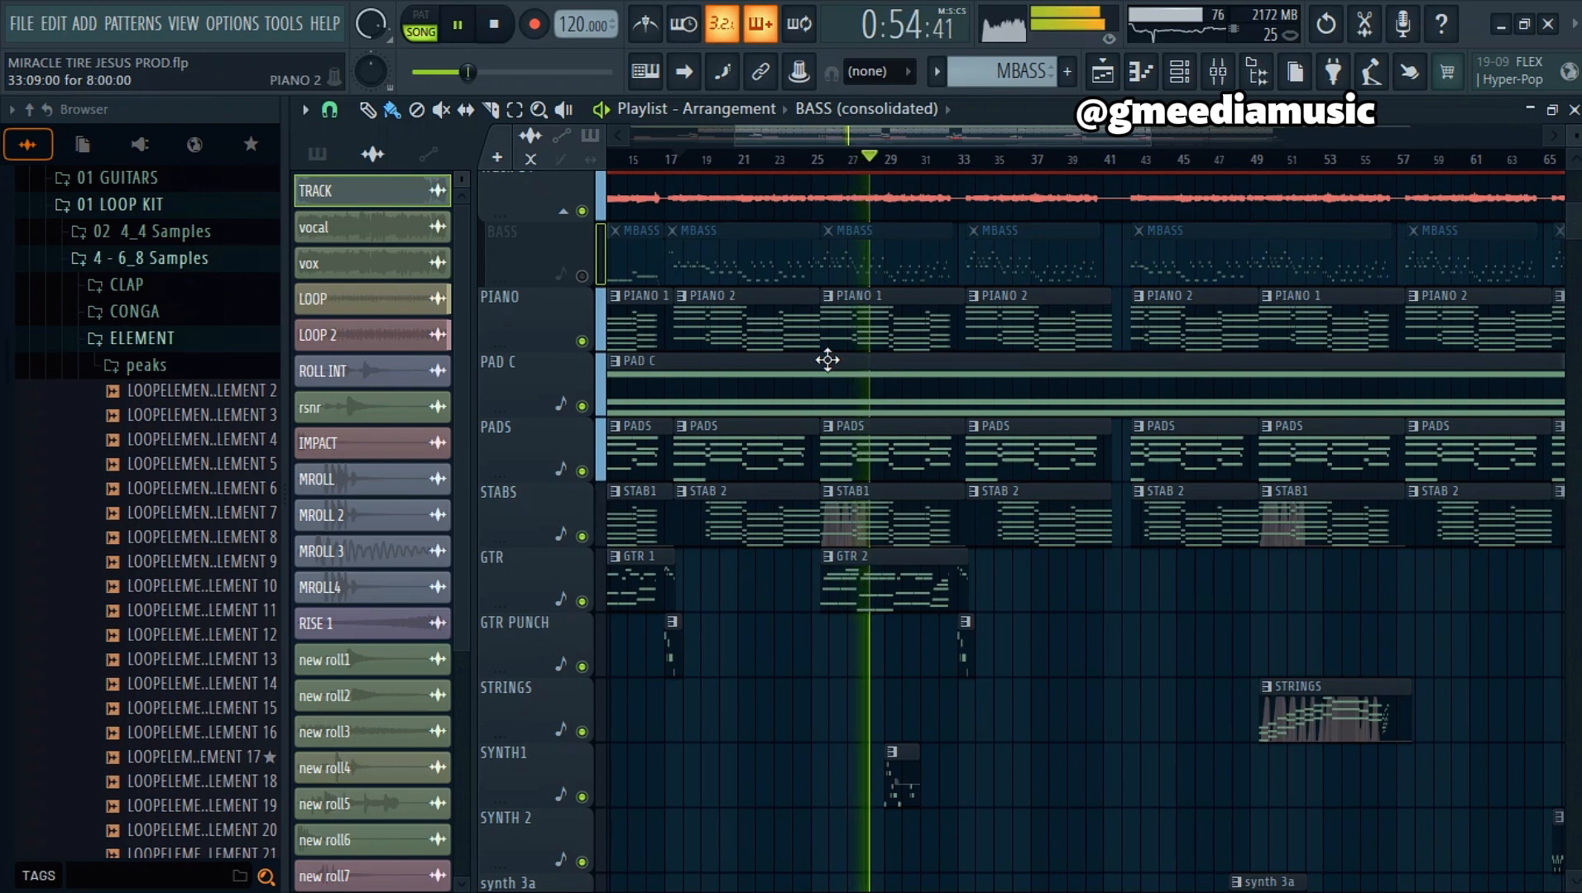
Step: Audition the arrangement with the PADS, STABS and PAD C tracks muted, stop playback and unmute all three tracks
{"action": "left_click", "coordinate": [582, 472]}
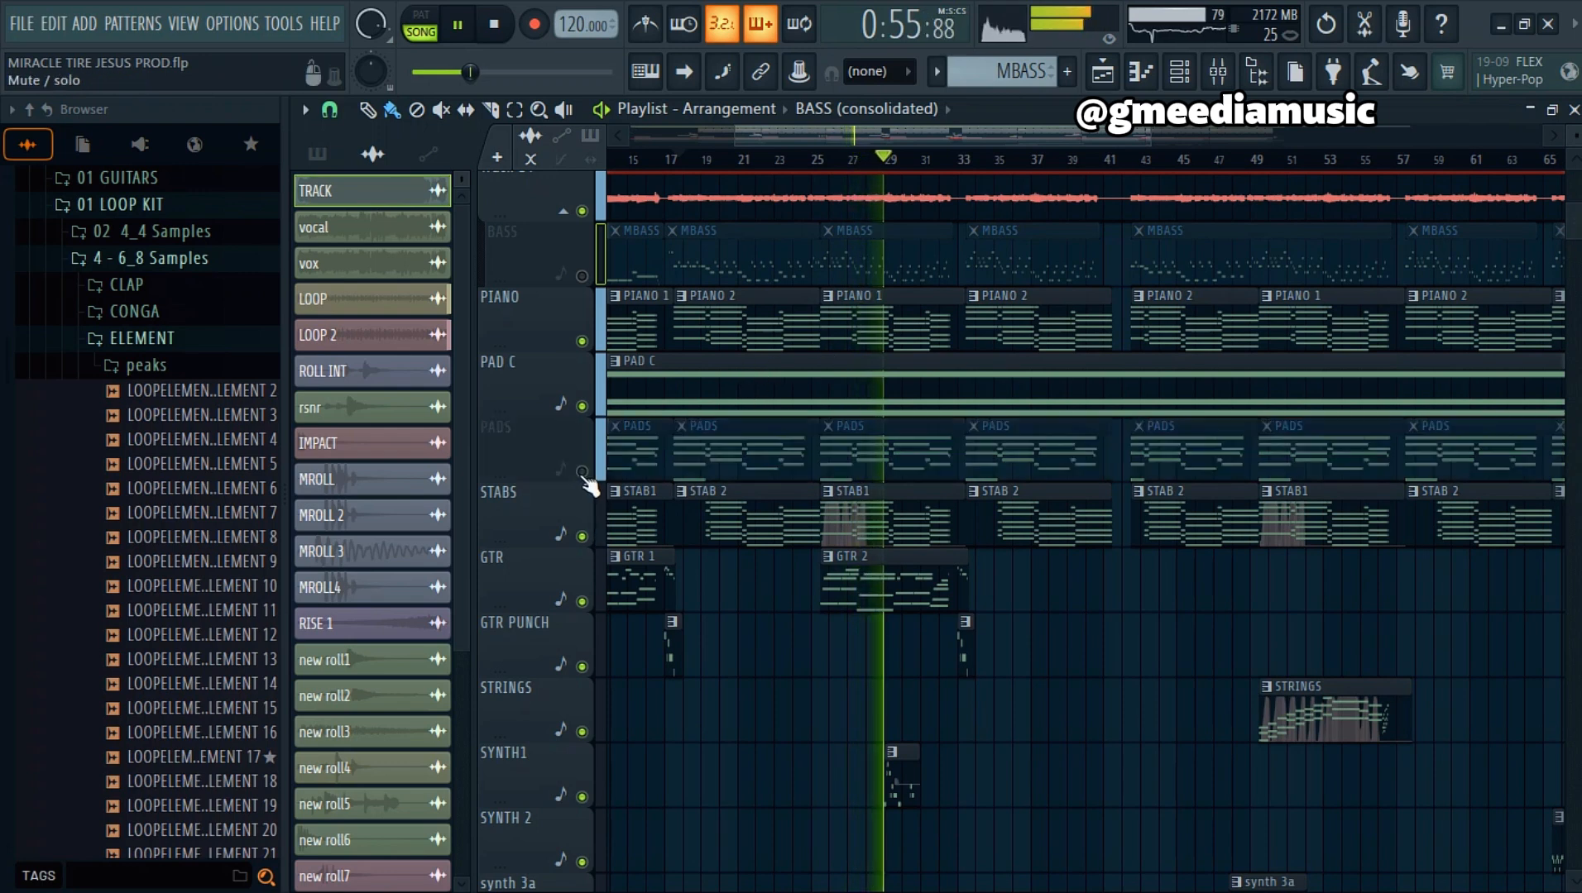
{"action": "left_click", "coordinate": [581, 536]}
{"action": "left_click", "coordinate": [582, 406]}
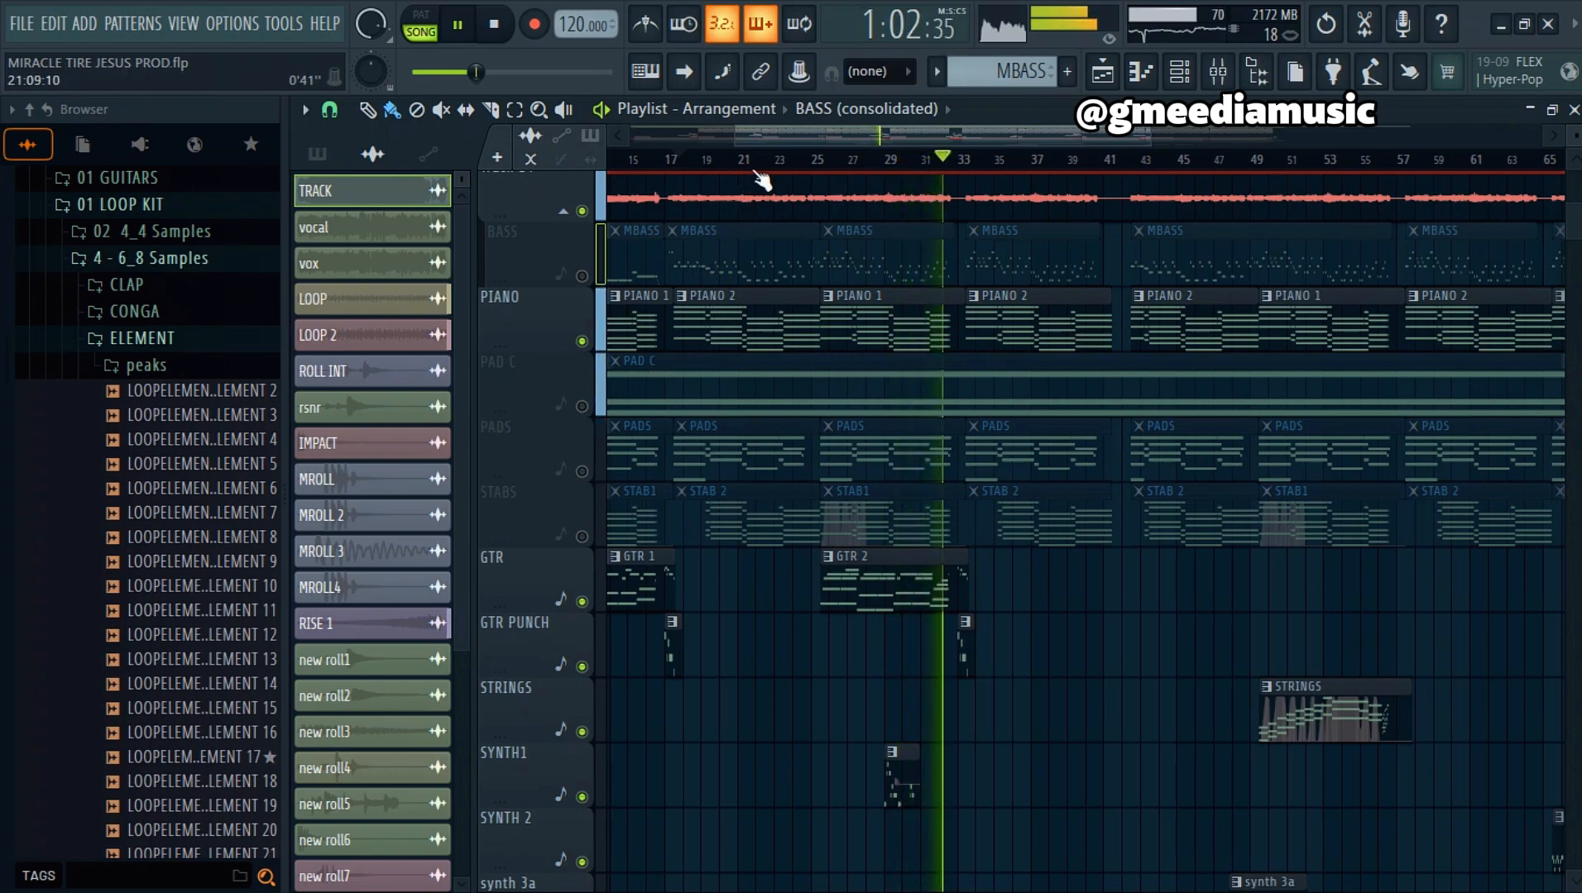
{"action": "scroll", "coordinate": [761, 168], "scroll_direction": "down", "scroll_amount": 3}
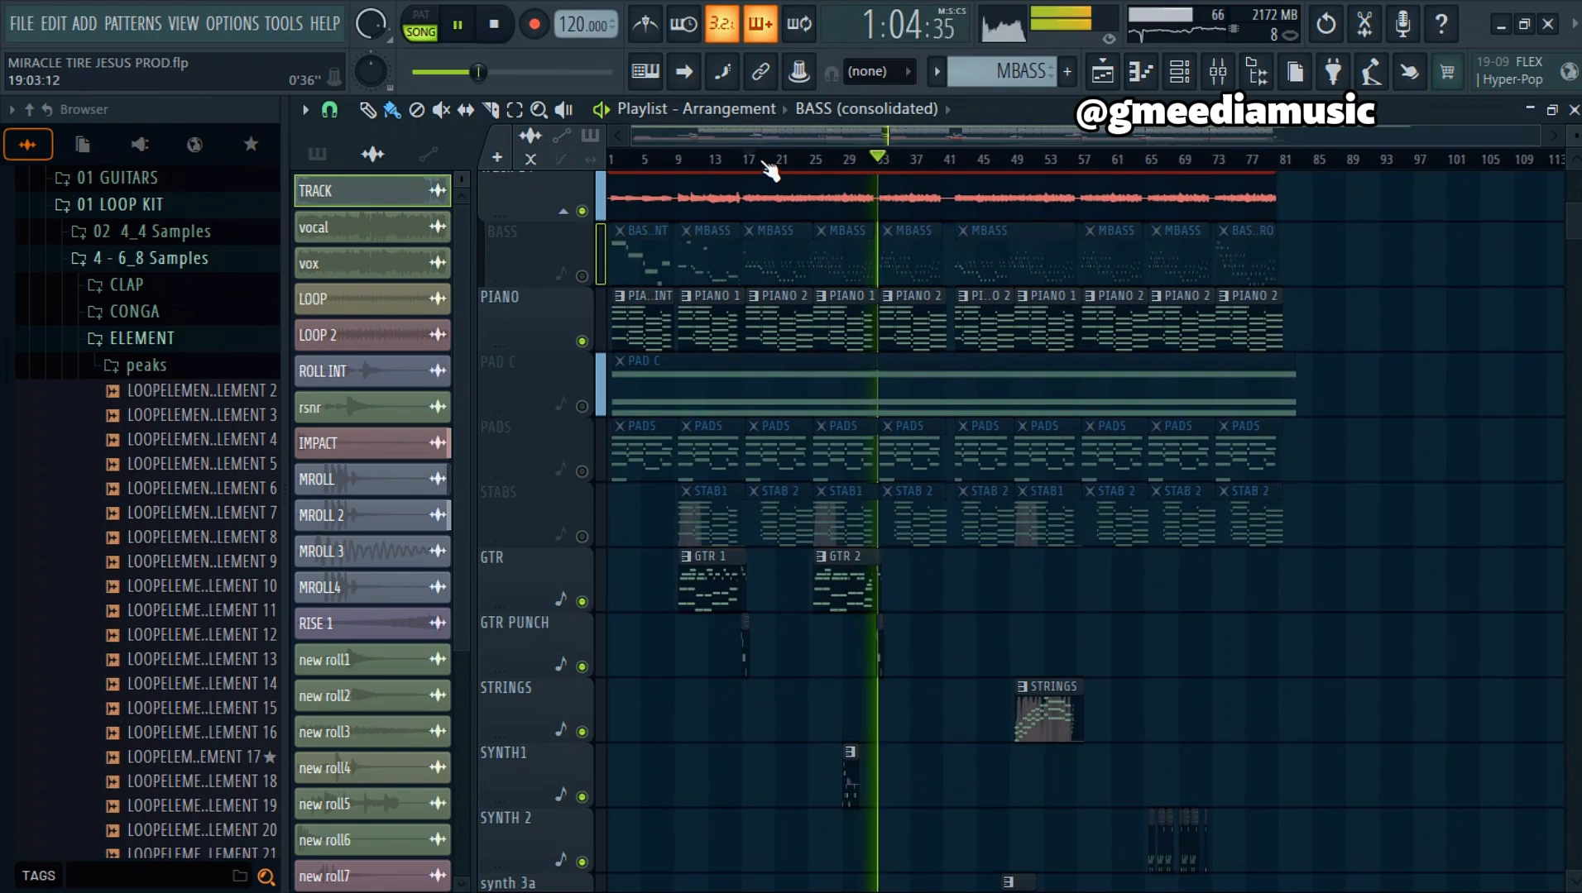
{"action": "key", "text": "space"}
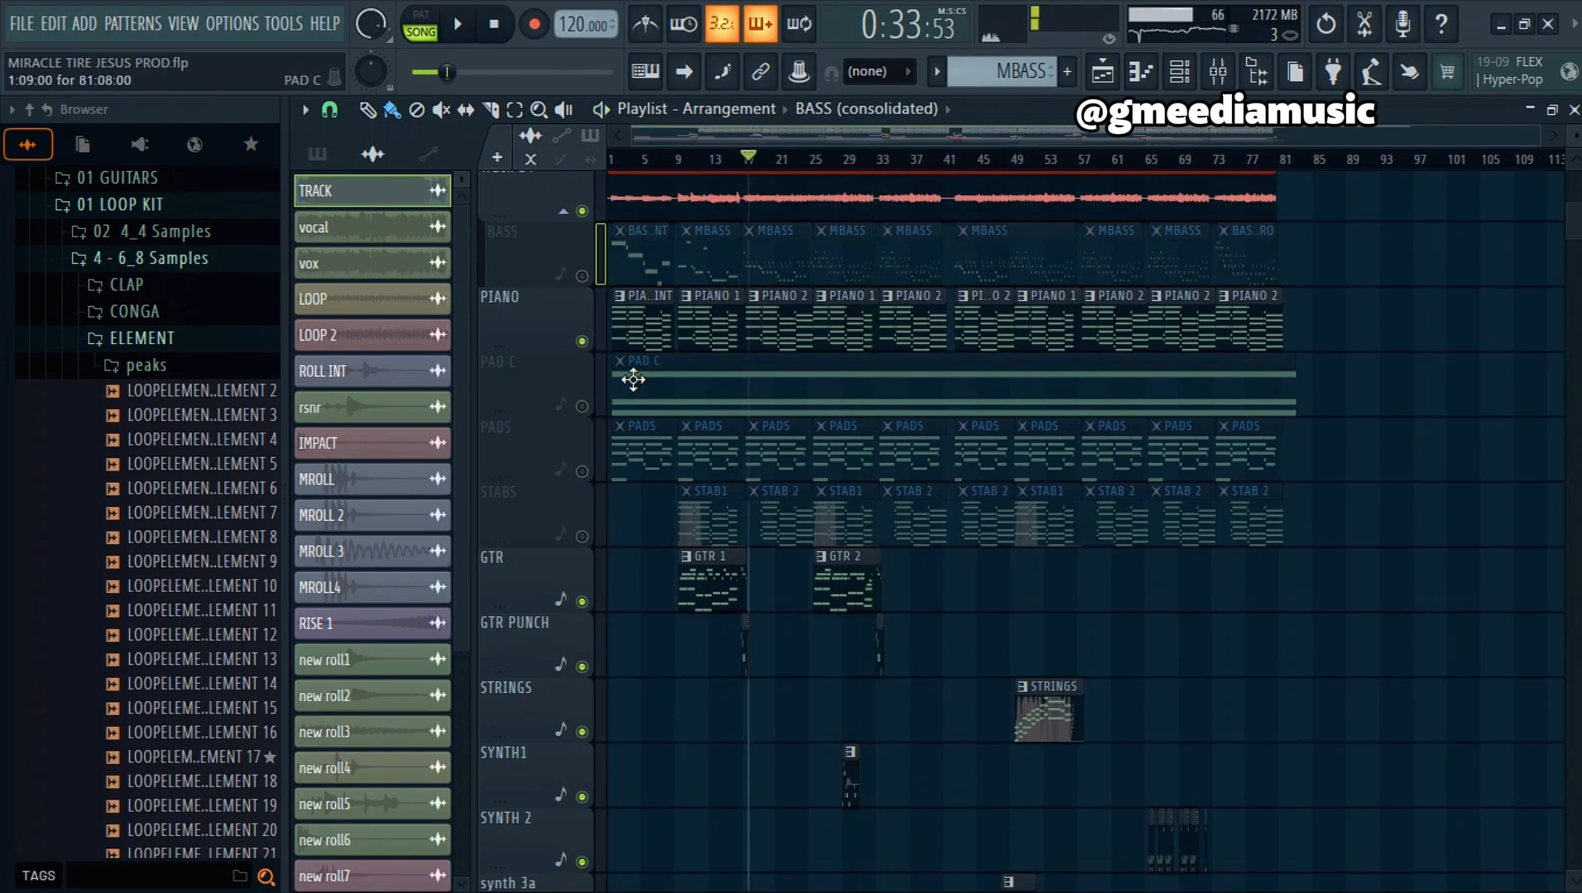
{"action": "left_click", "coordinate": [583, 406]}
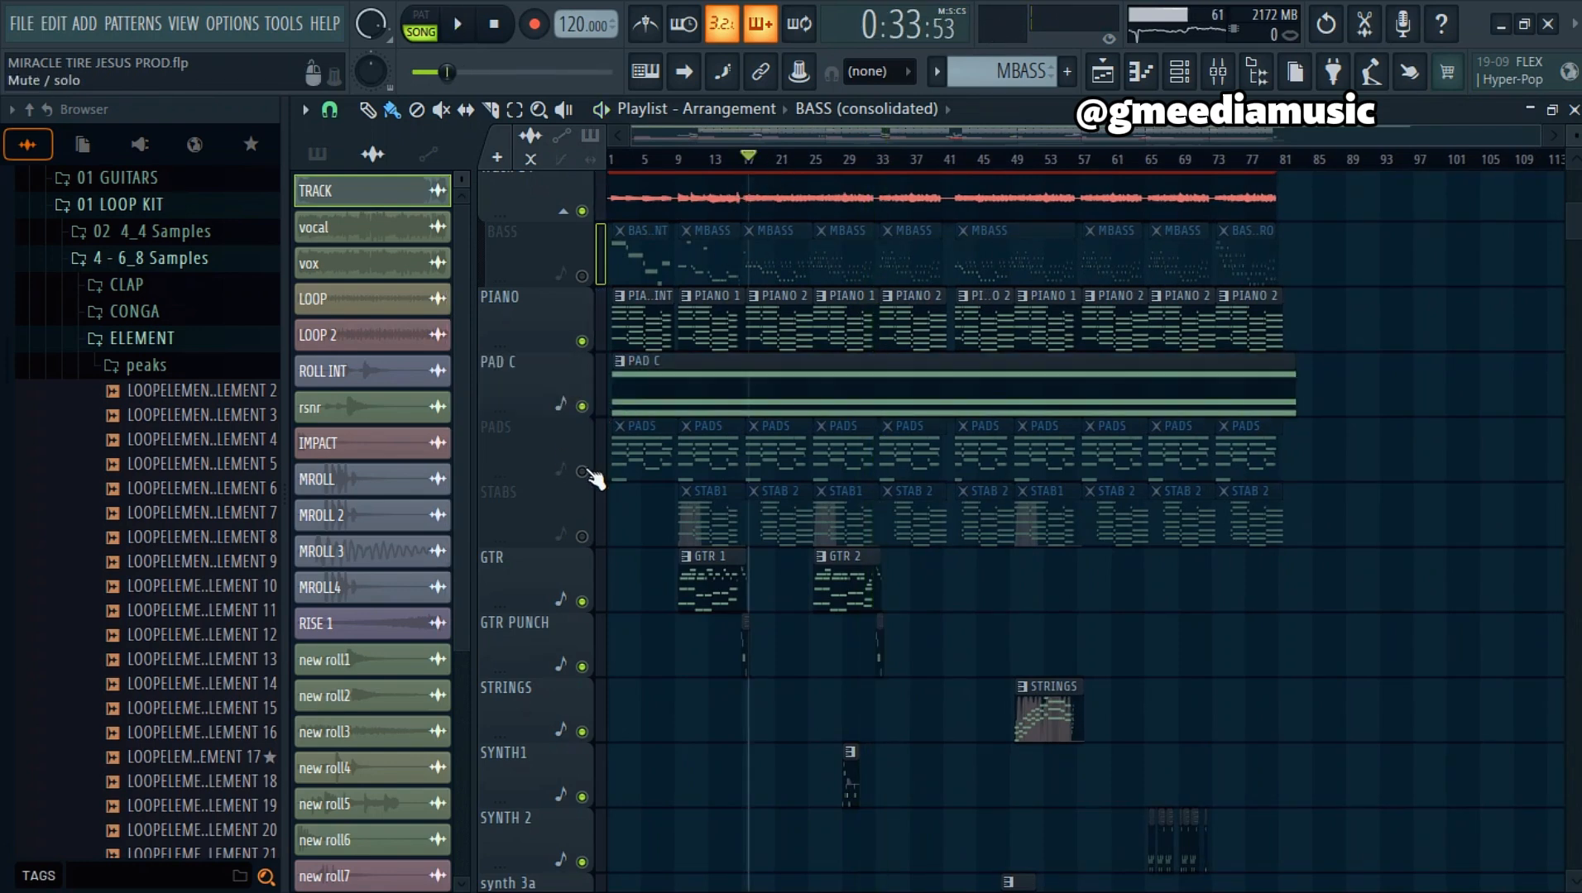
{"action": "left_click", "coordinate": [582, 471]}
{"action": "left_click", "coordinate": [583, 536]}
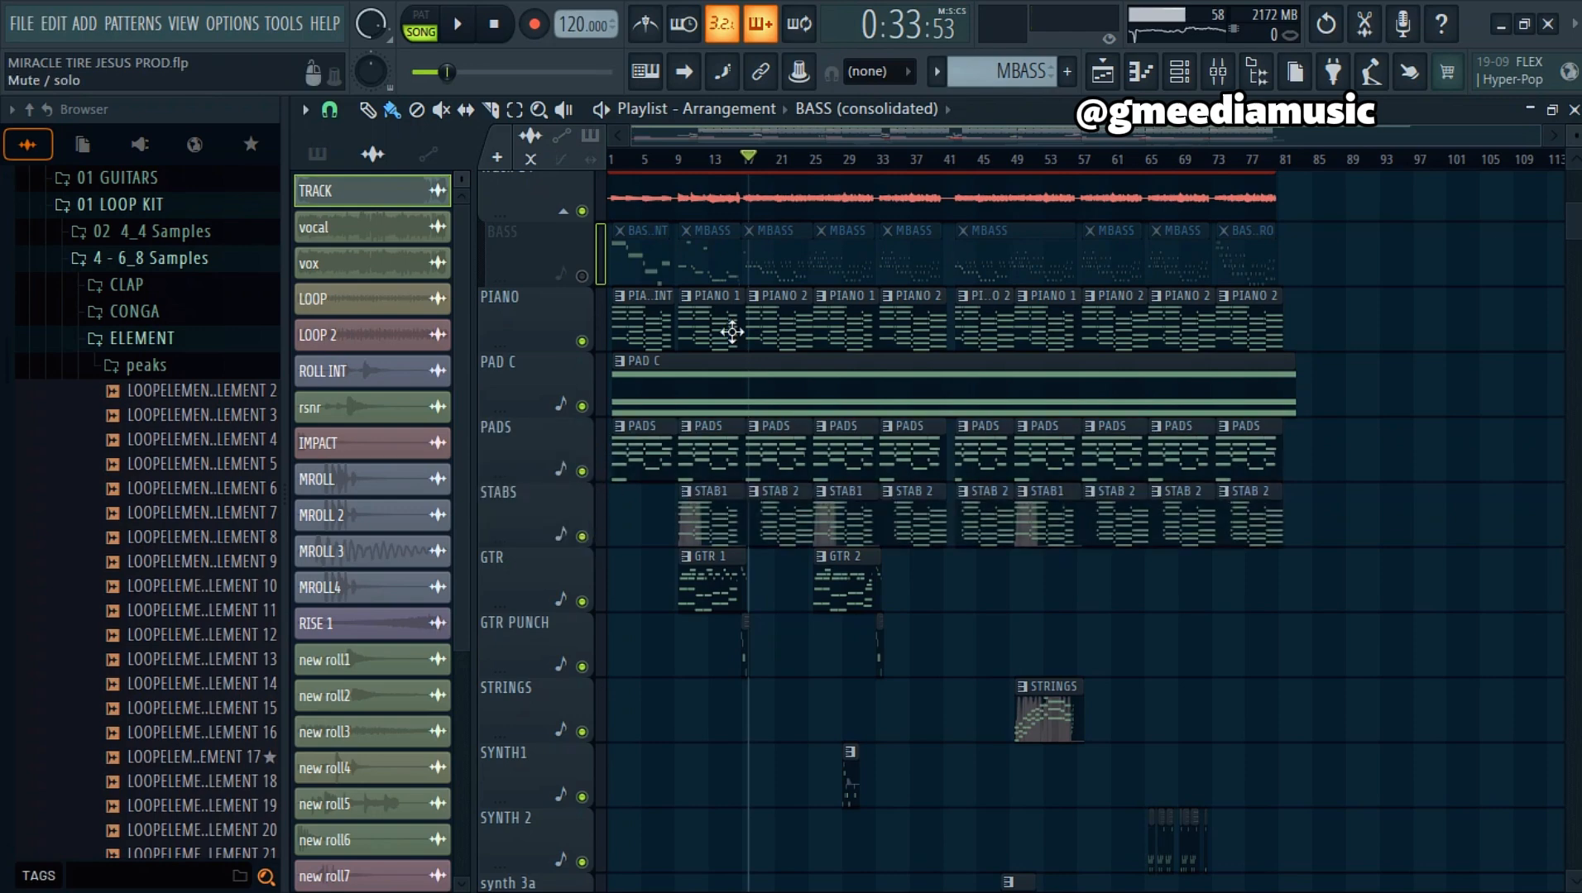
Step: Play the arrangement's closing section from about bar 73 in the playlist and look over its tracks down to the bass
{"action": "key", "text": "F6"}
{"action": "left_click", "coordinate": [1102, 71]}
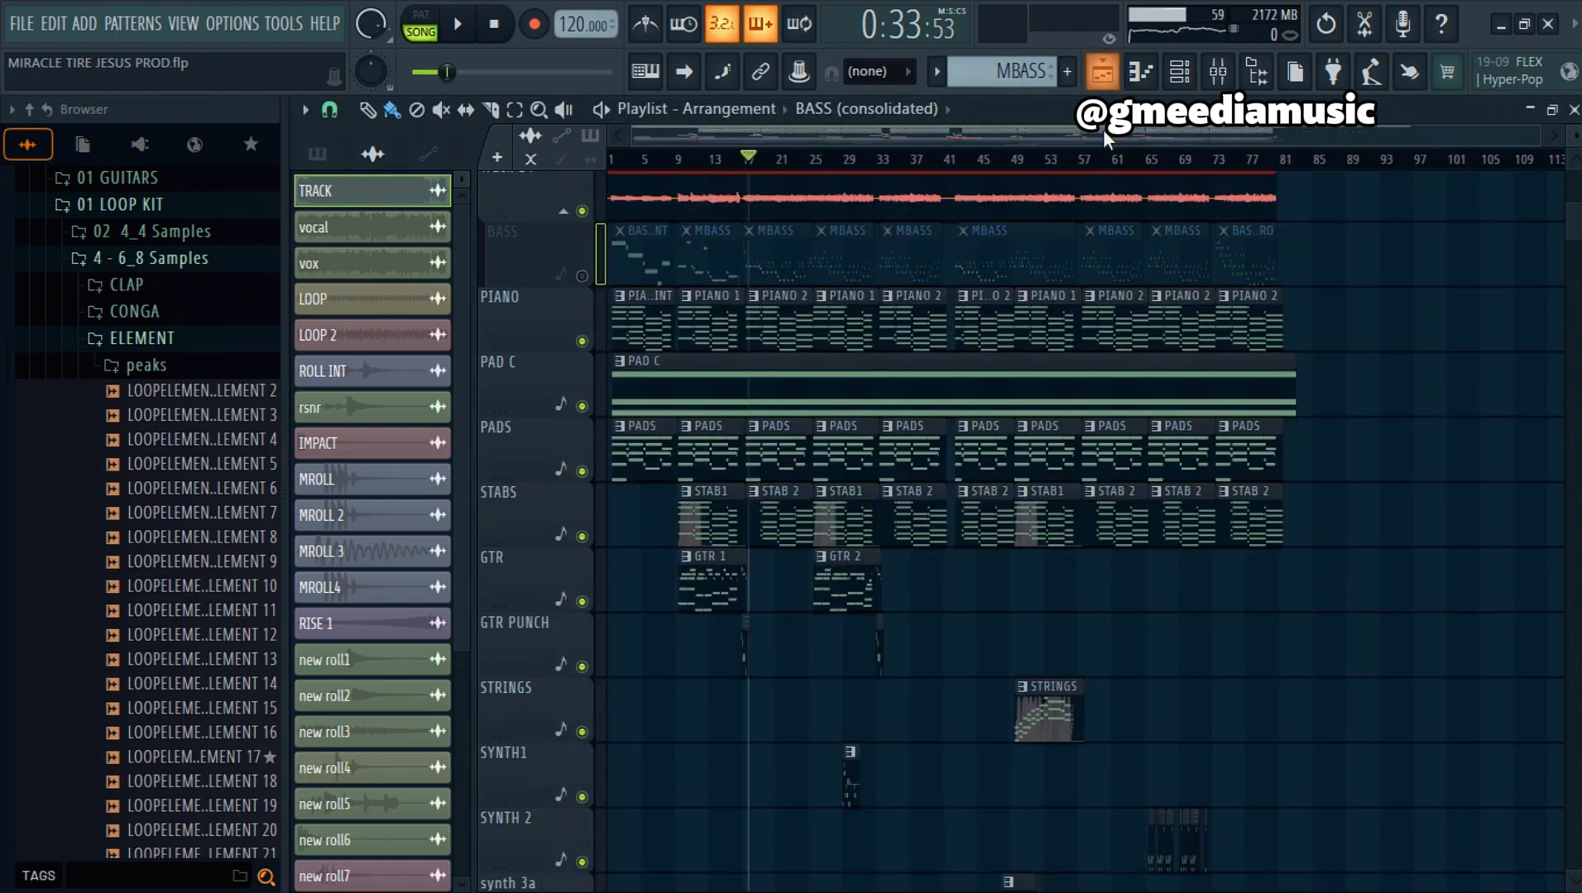
{"action": "left_click", "coordinate": [1212, 159]}
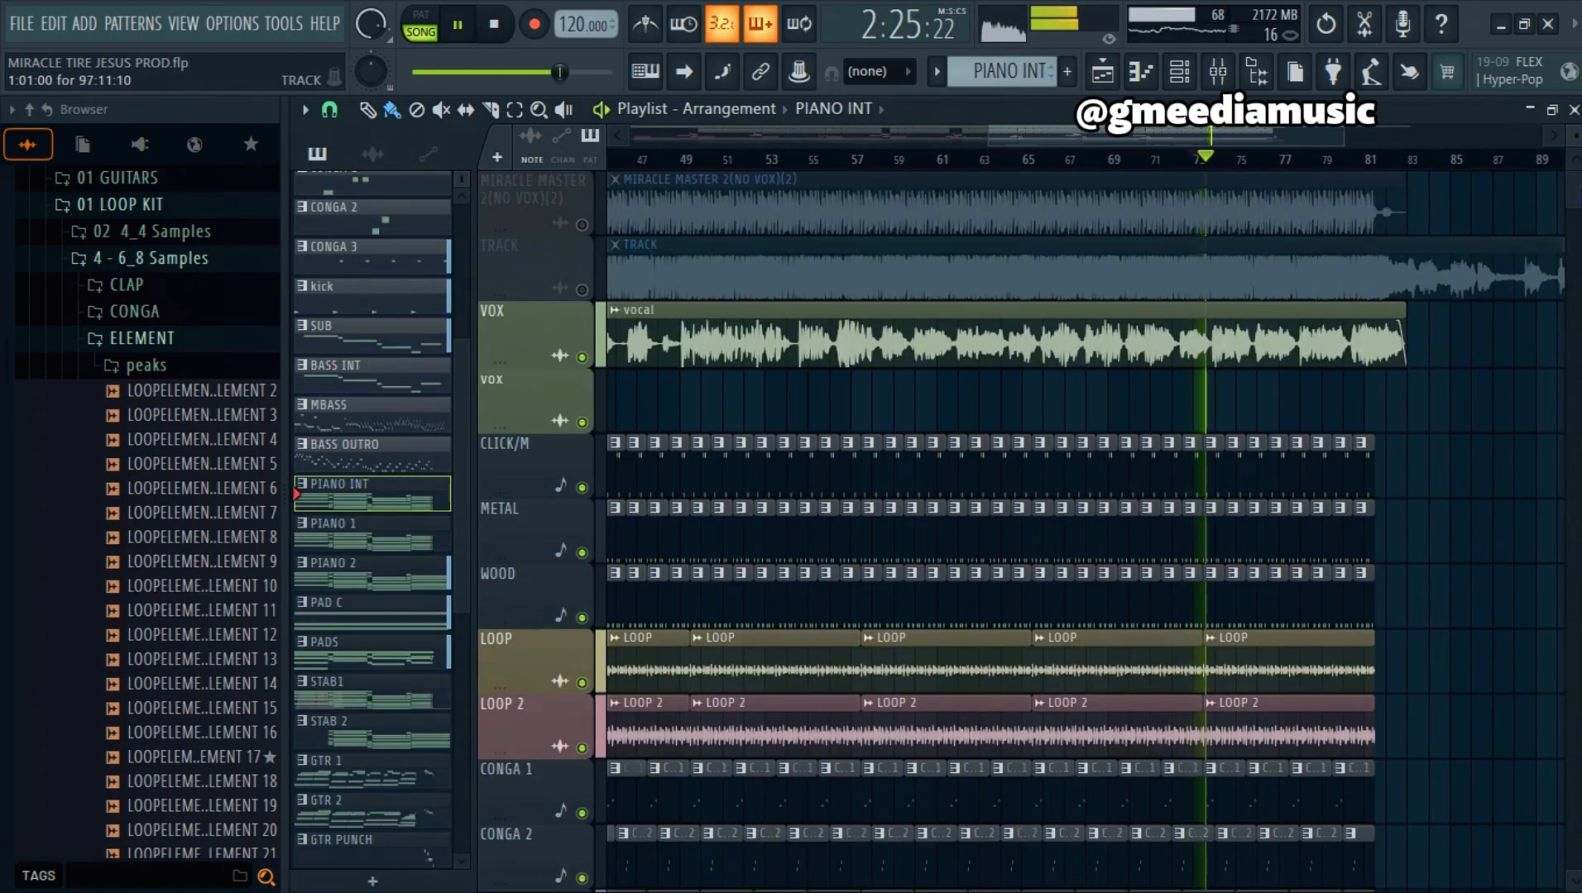
{"action": "scroll", "coordinate": [1017, 529], "scroll_direction": "down", "scroll_amount": 9}
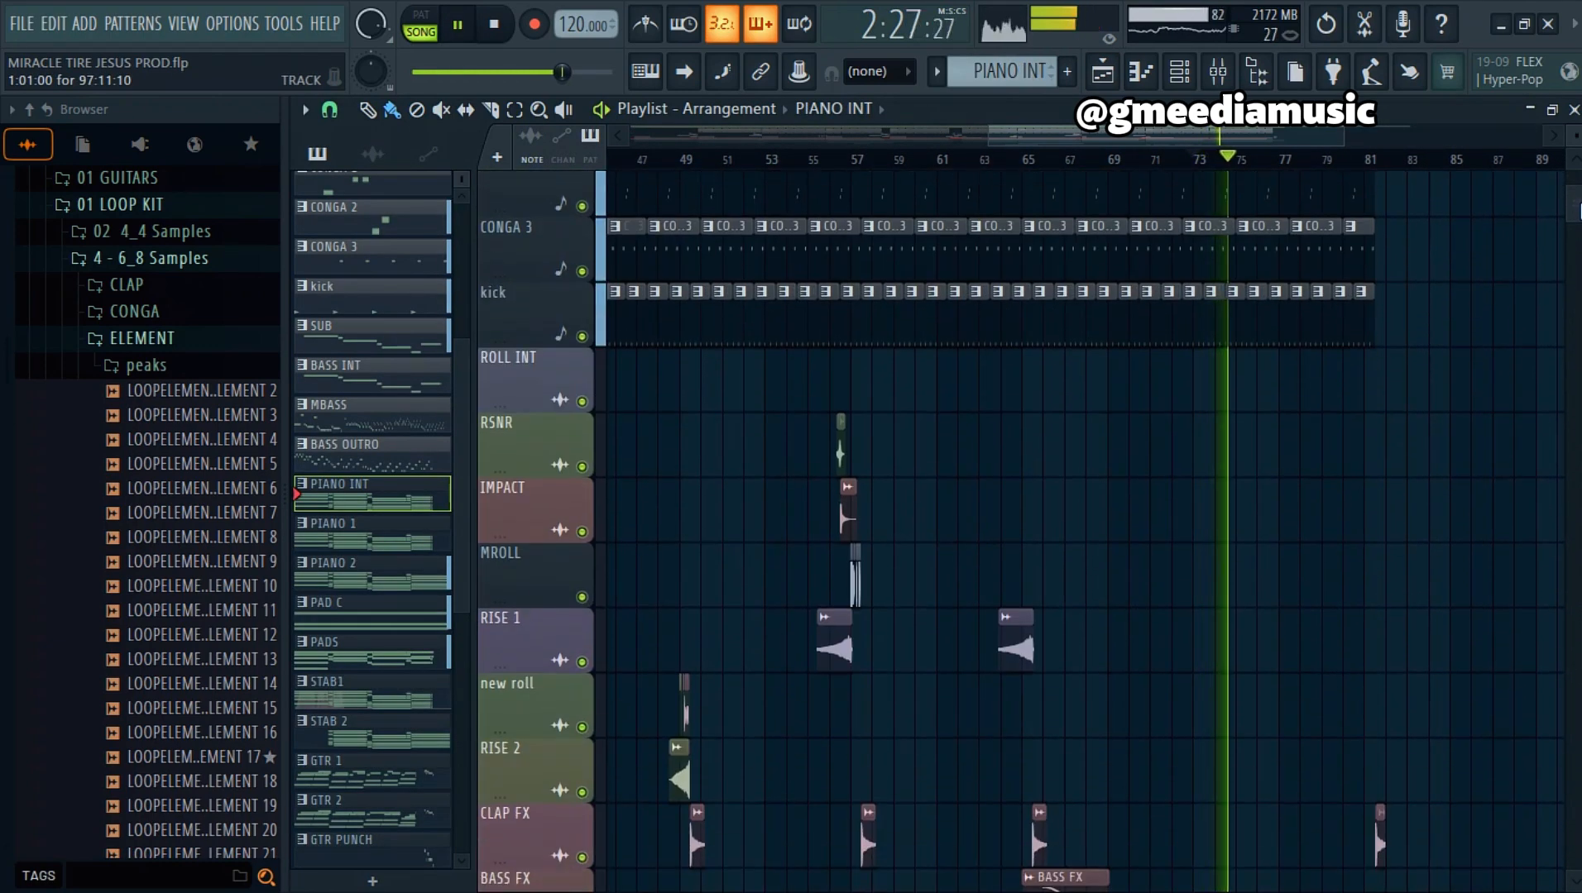
{"action": "scroll", "coordinate": [1017, 529], "scroll_direction": "down", "scroll_amount": 10}
{"action": "scroll", "coordinate": [1017, 529], "scroll_direction": "up", "scroll_amount": 12}
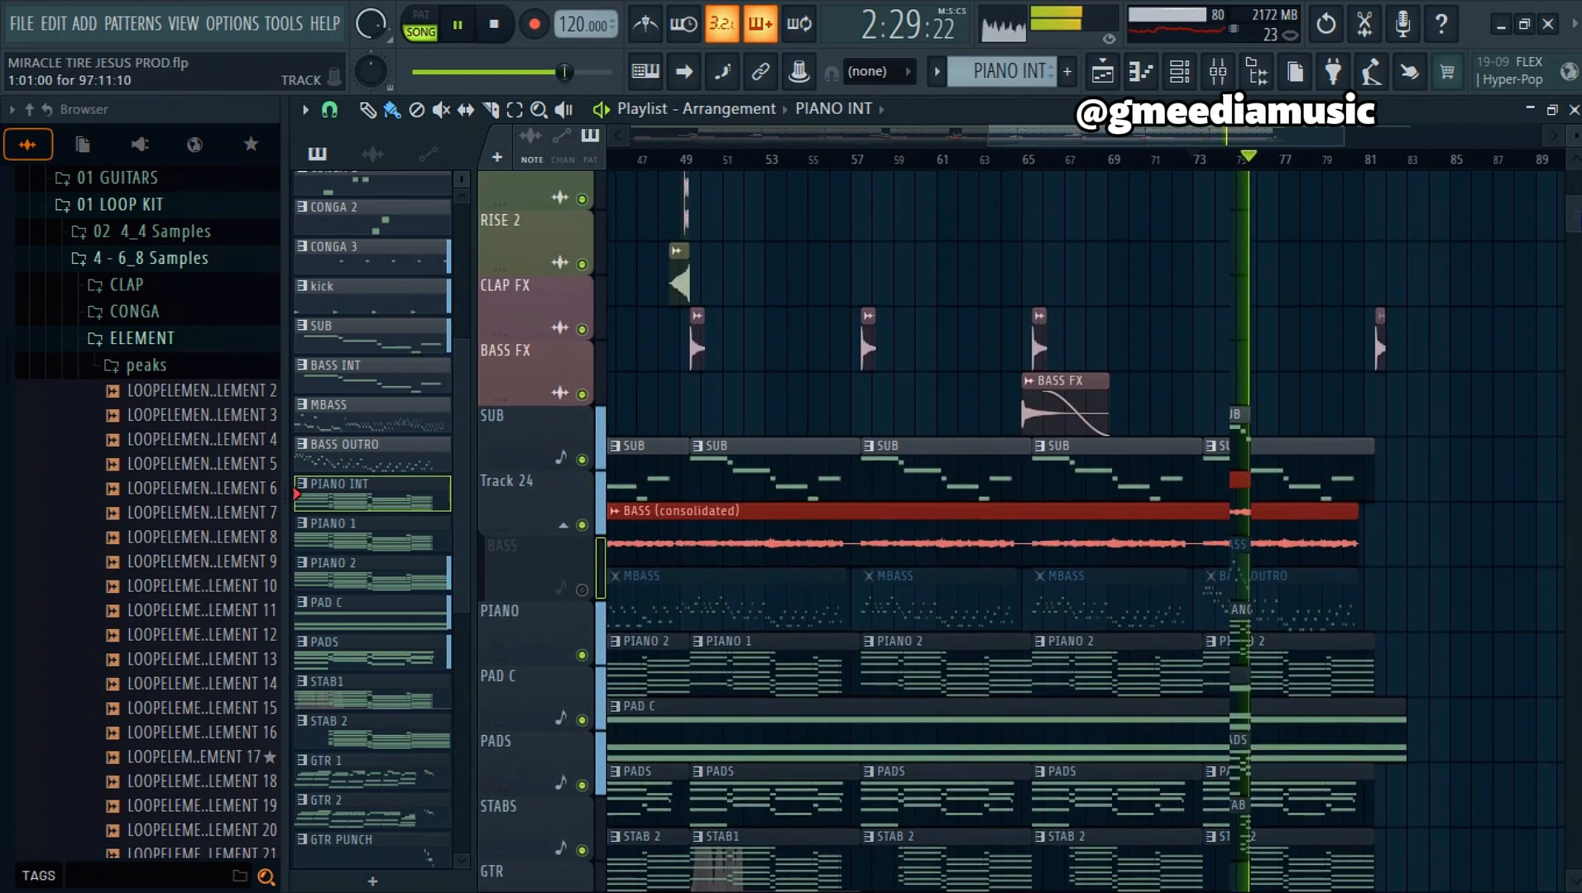
{"action": "scroll", "coordinate": [1018, 529], "scroll_direction": "up", "scroll_amount": 4}
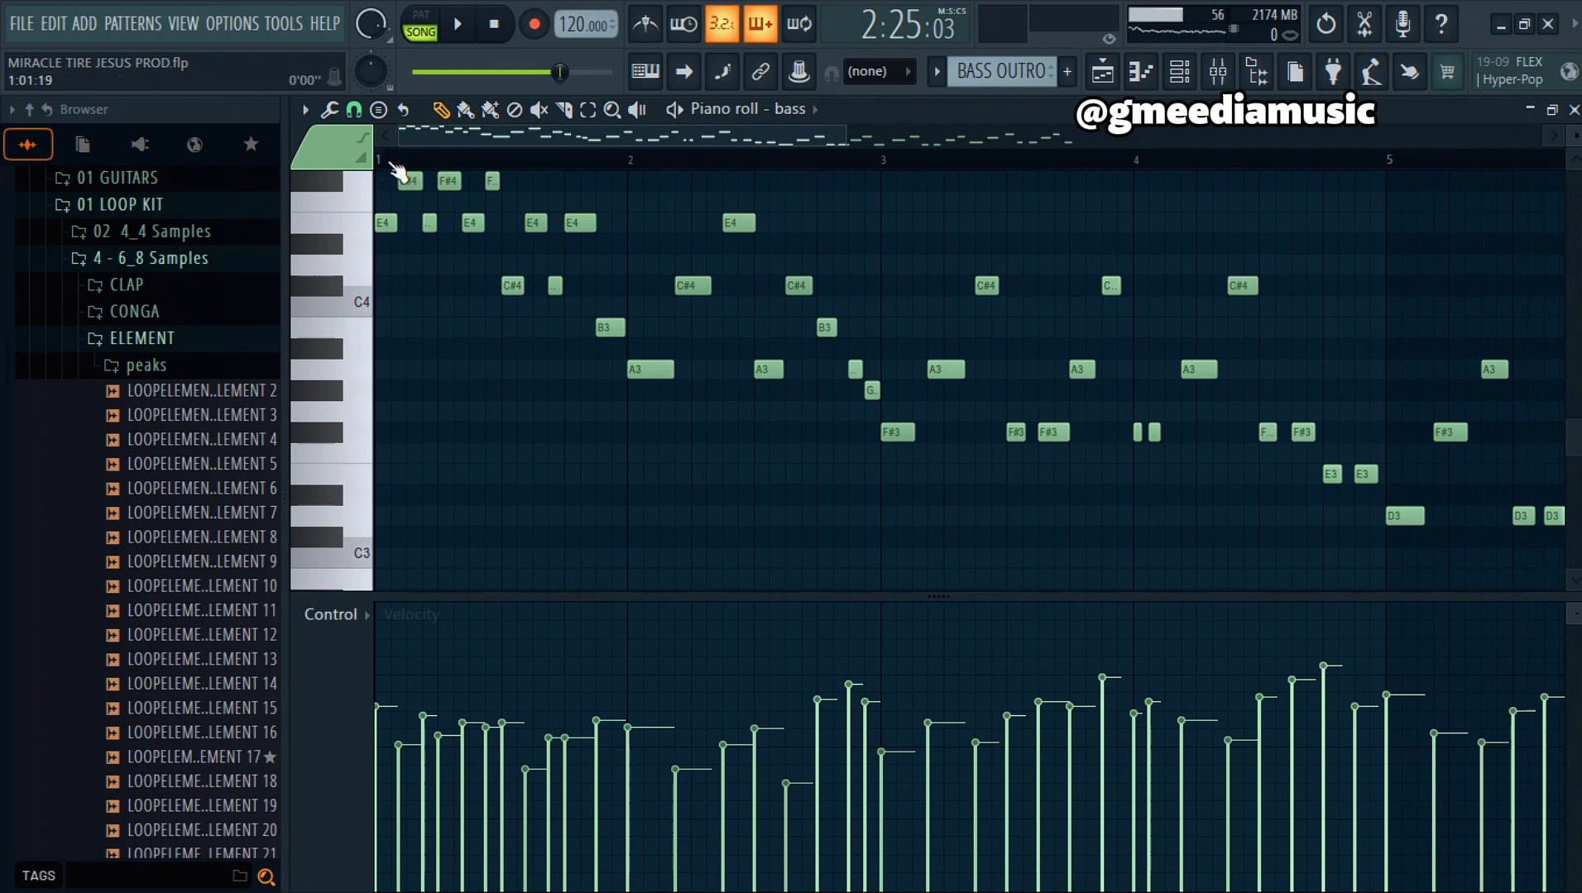
Step: Play the bass notes of the BASS OUTRO pattern in the piano roll past bar 5
{"action": "key", "text": "space"}
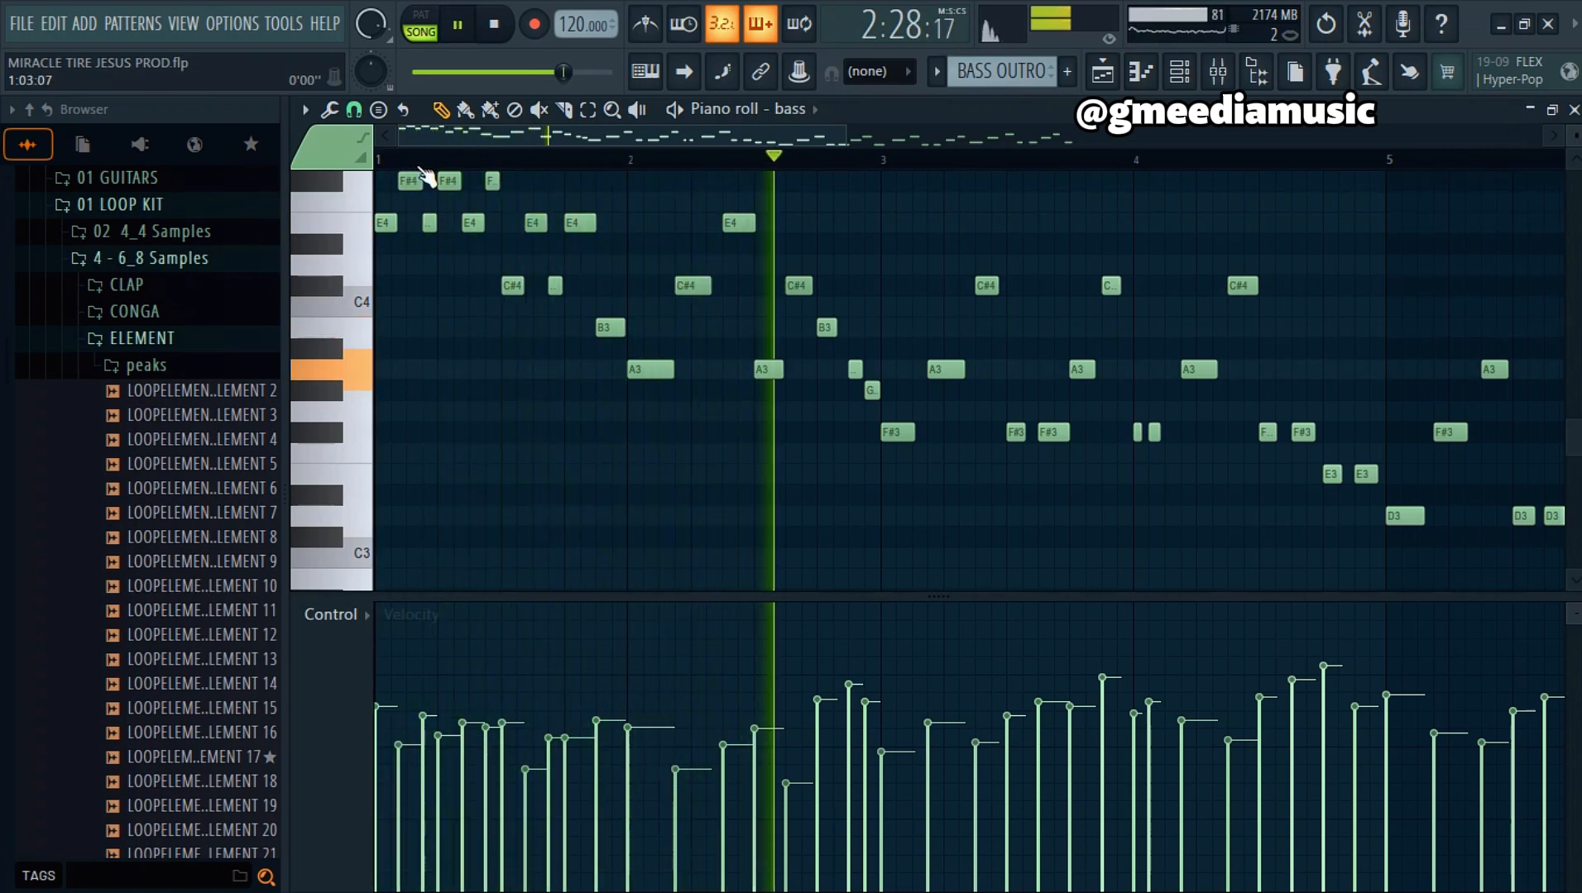
{"action": "scroll", "coordinate": [677, 165], "scroll_direction": "down", "scroll_amount": 2}
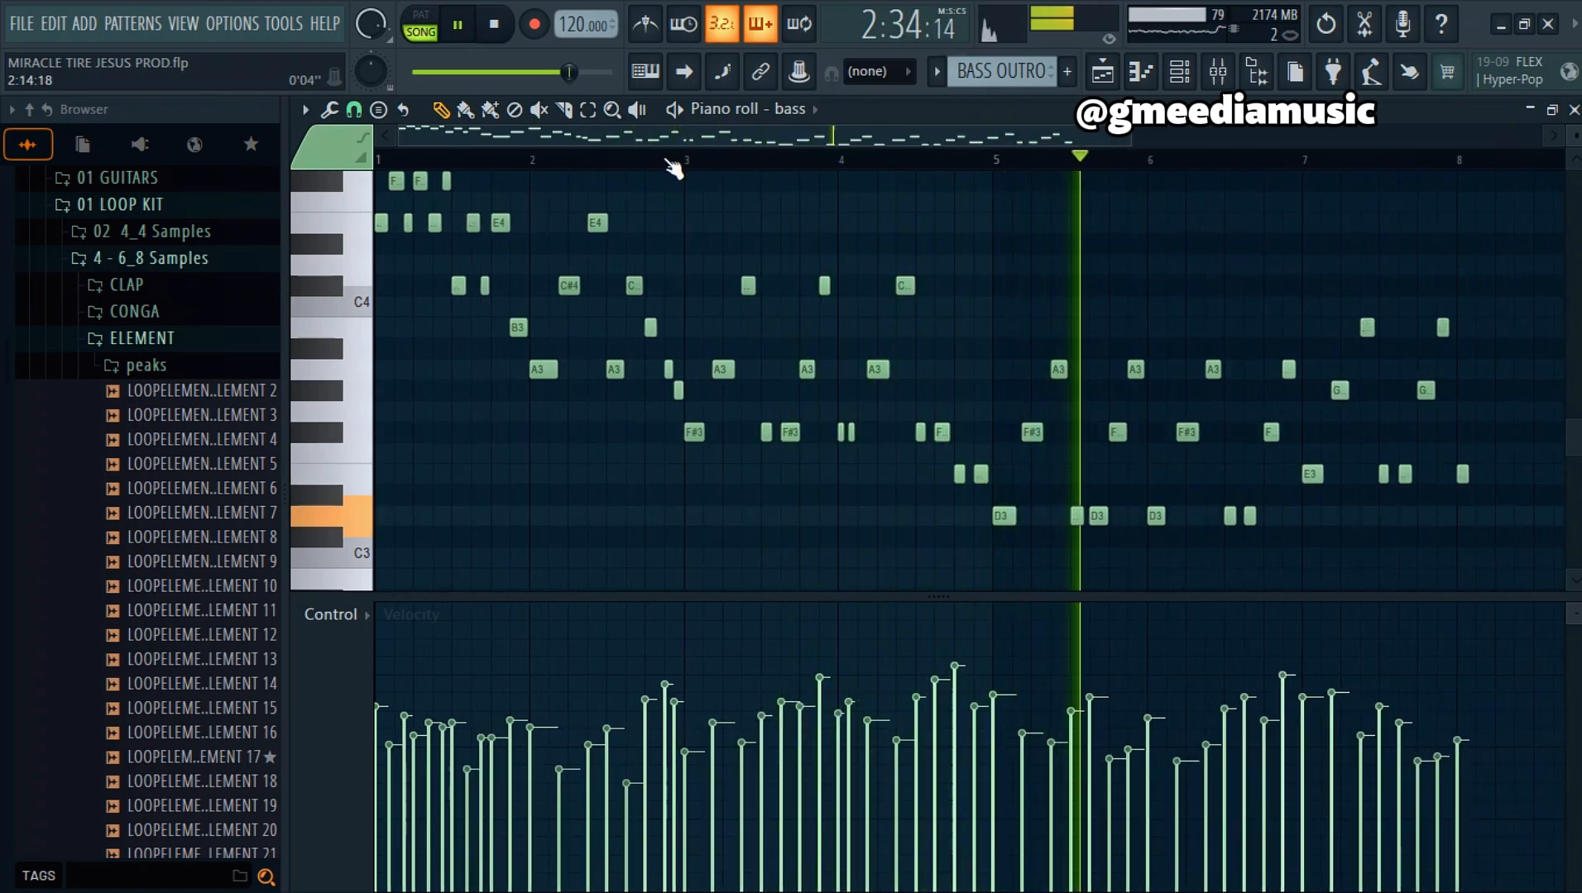
{"action": "scroll", "coordinate": [699, 167], "scroll_direction": "down", "scroll_amount": 2}
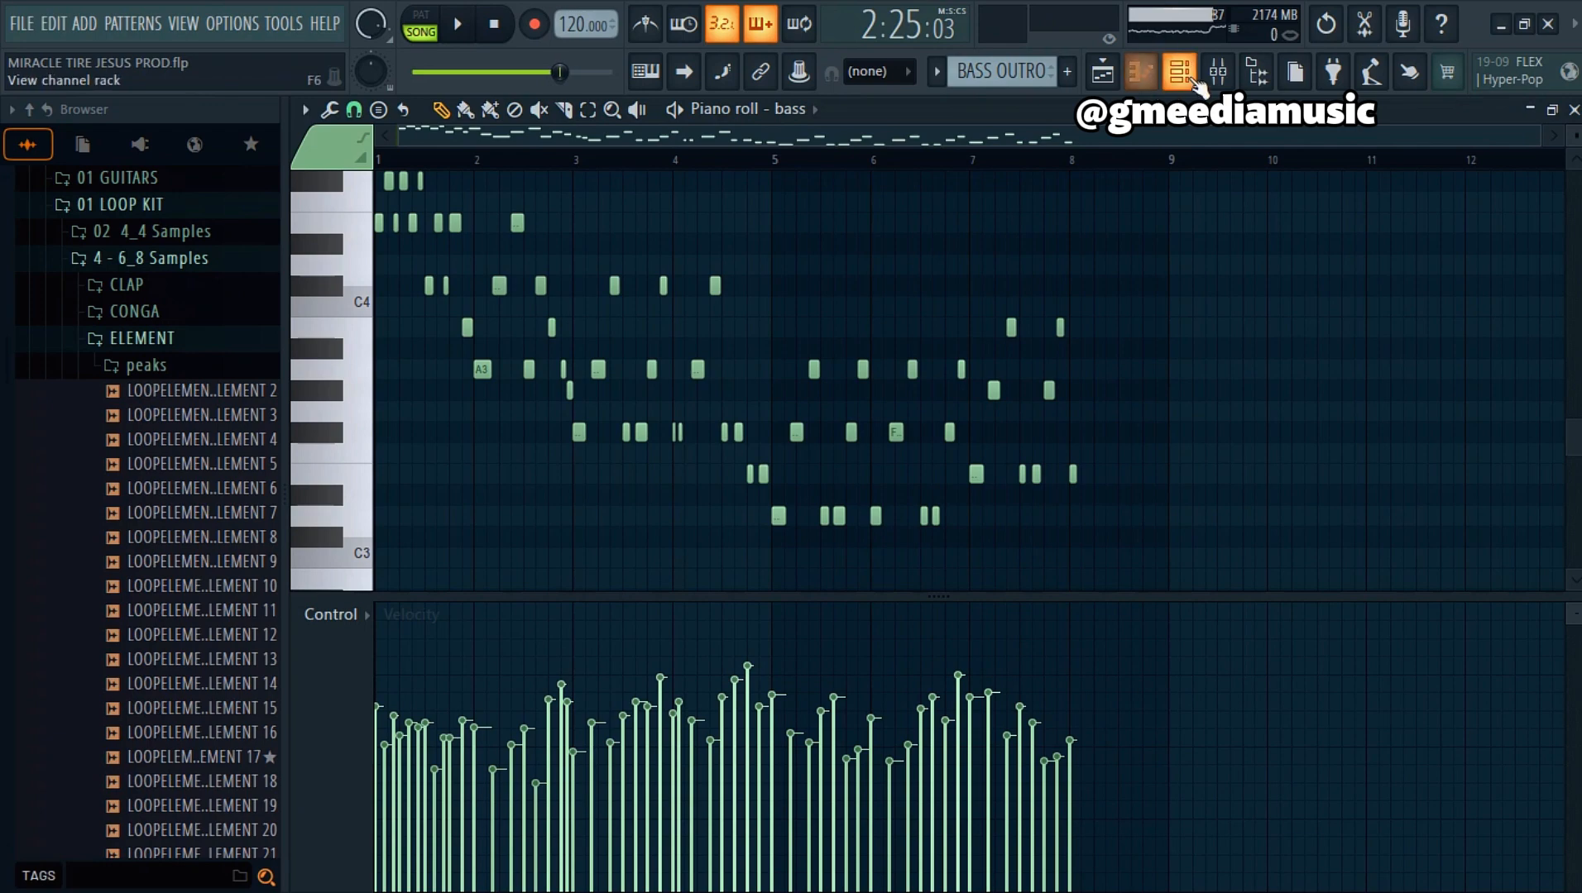
Step: Switch to the STAB1 pattern, check the STAB channel's Dee Stab preset and its miniKORG plugin details, and close the instrument
{"action": "left_click", "coordinate": [1192, 78]}
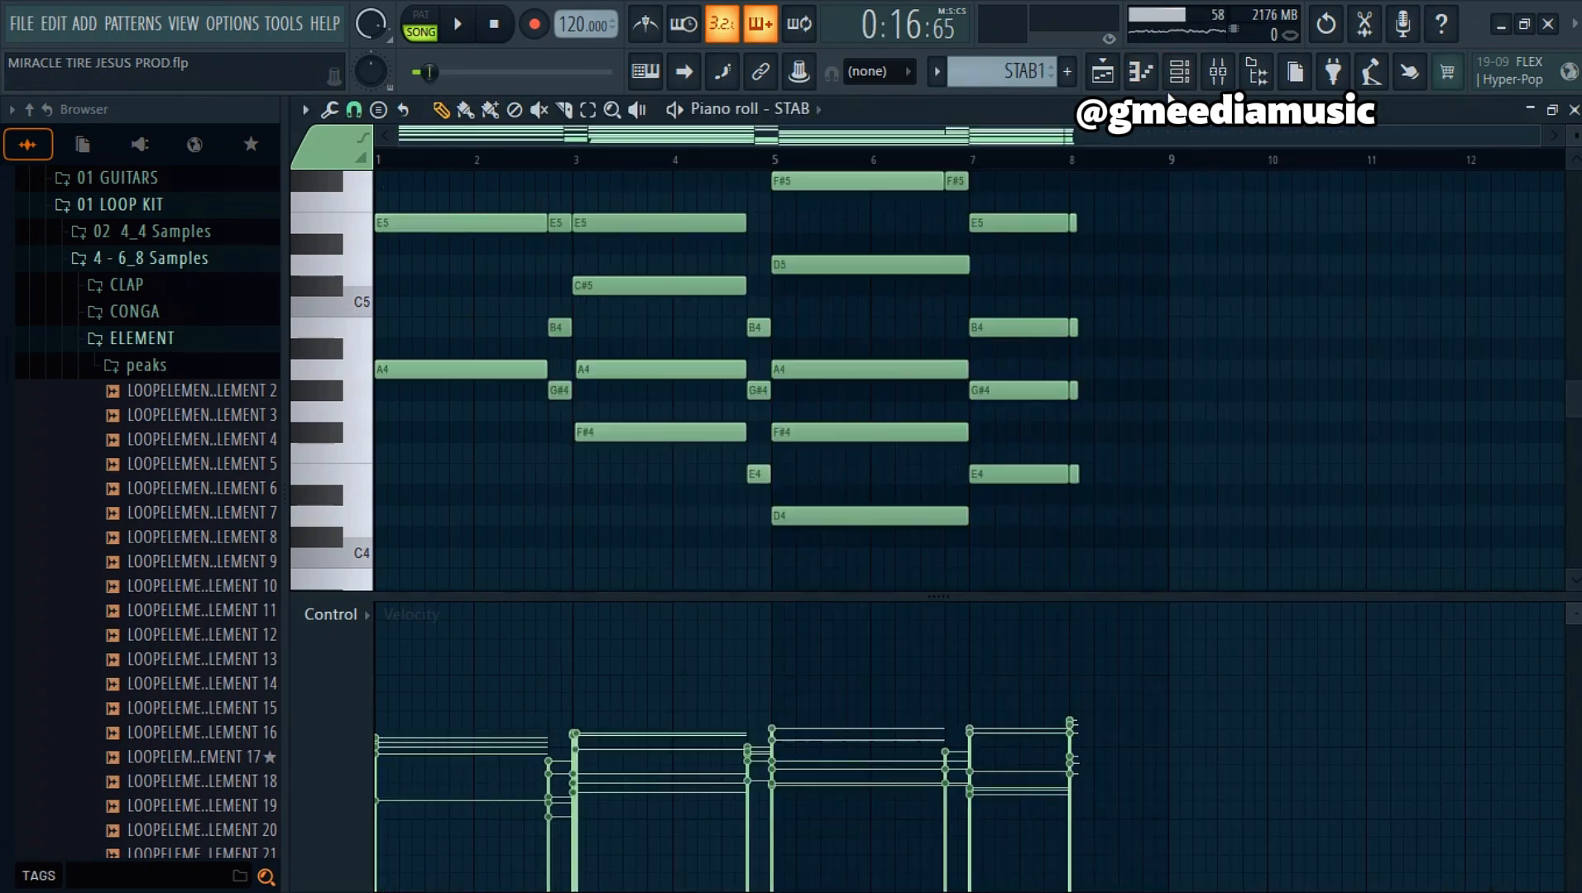
{"action": "key", "text": "F6"}
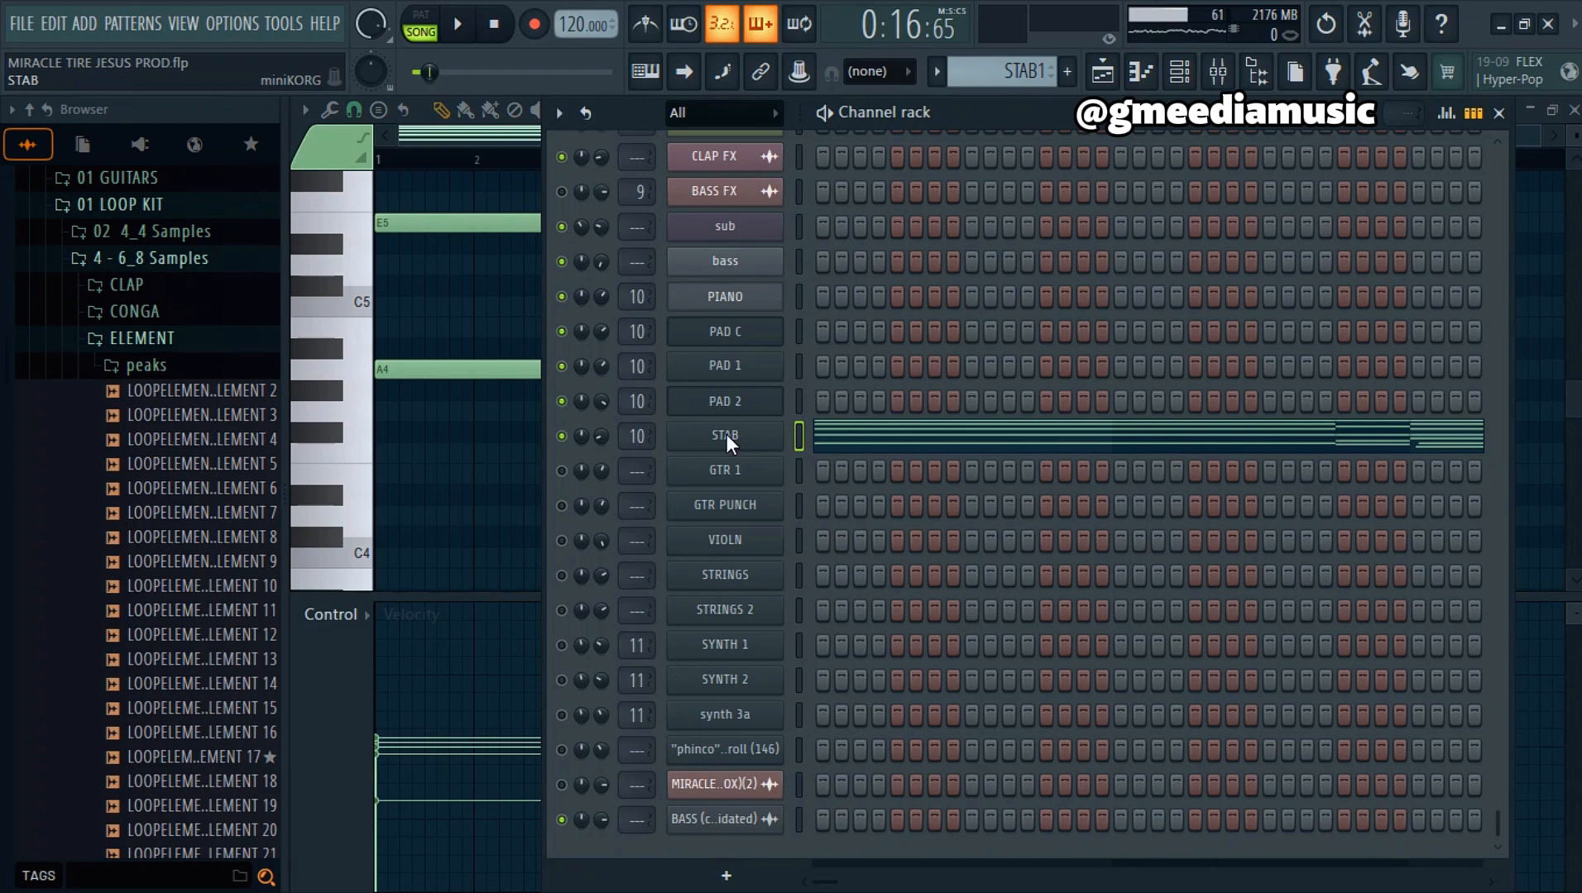
{"action": "left_click", "coordinate": [726, 434]}
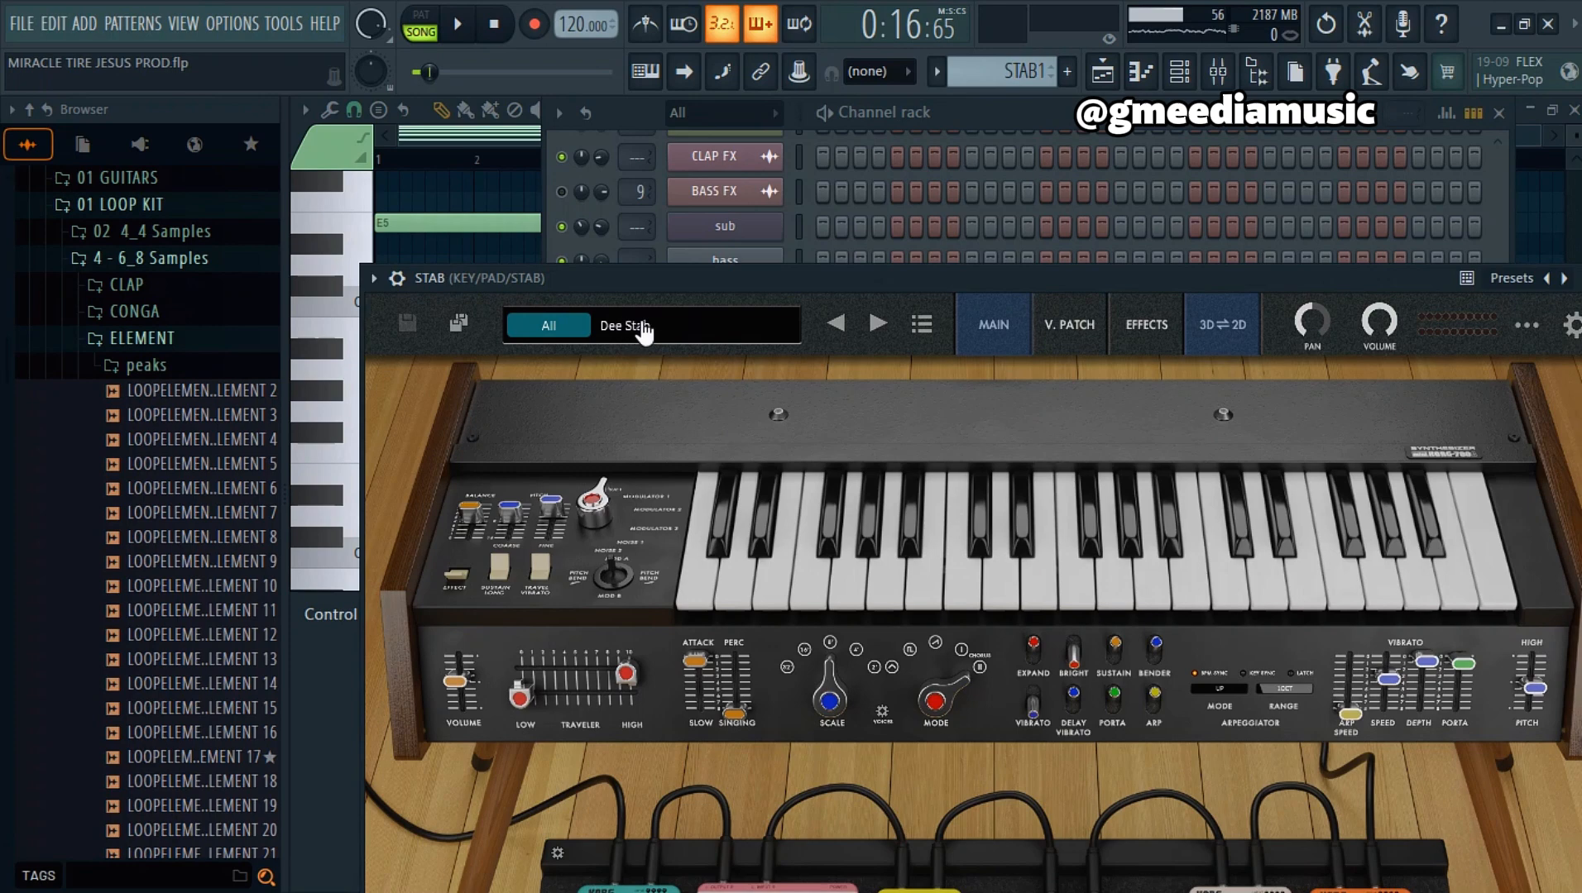
{"action": "left_click", "coordinate": [397, 277]}
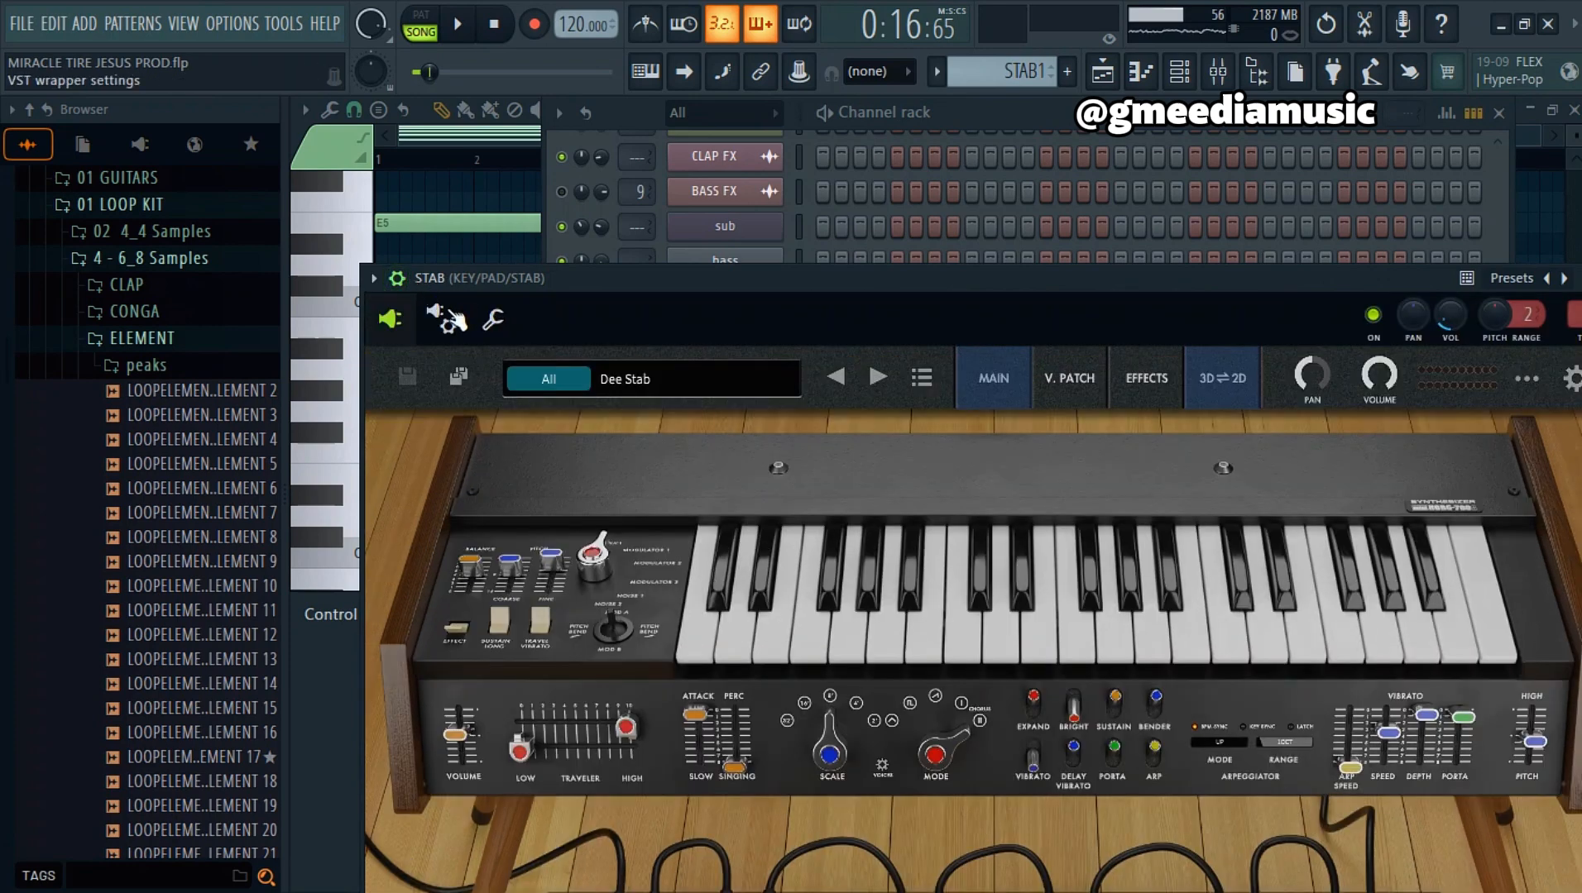
{"action": "left_click", "coordinate": [446, 318]}
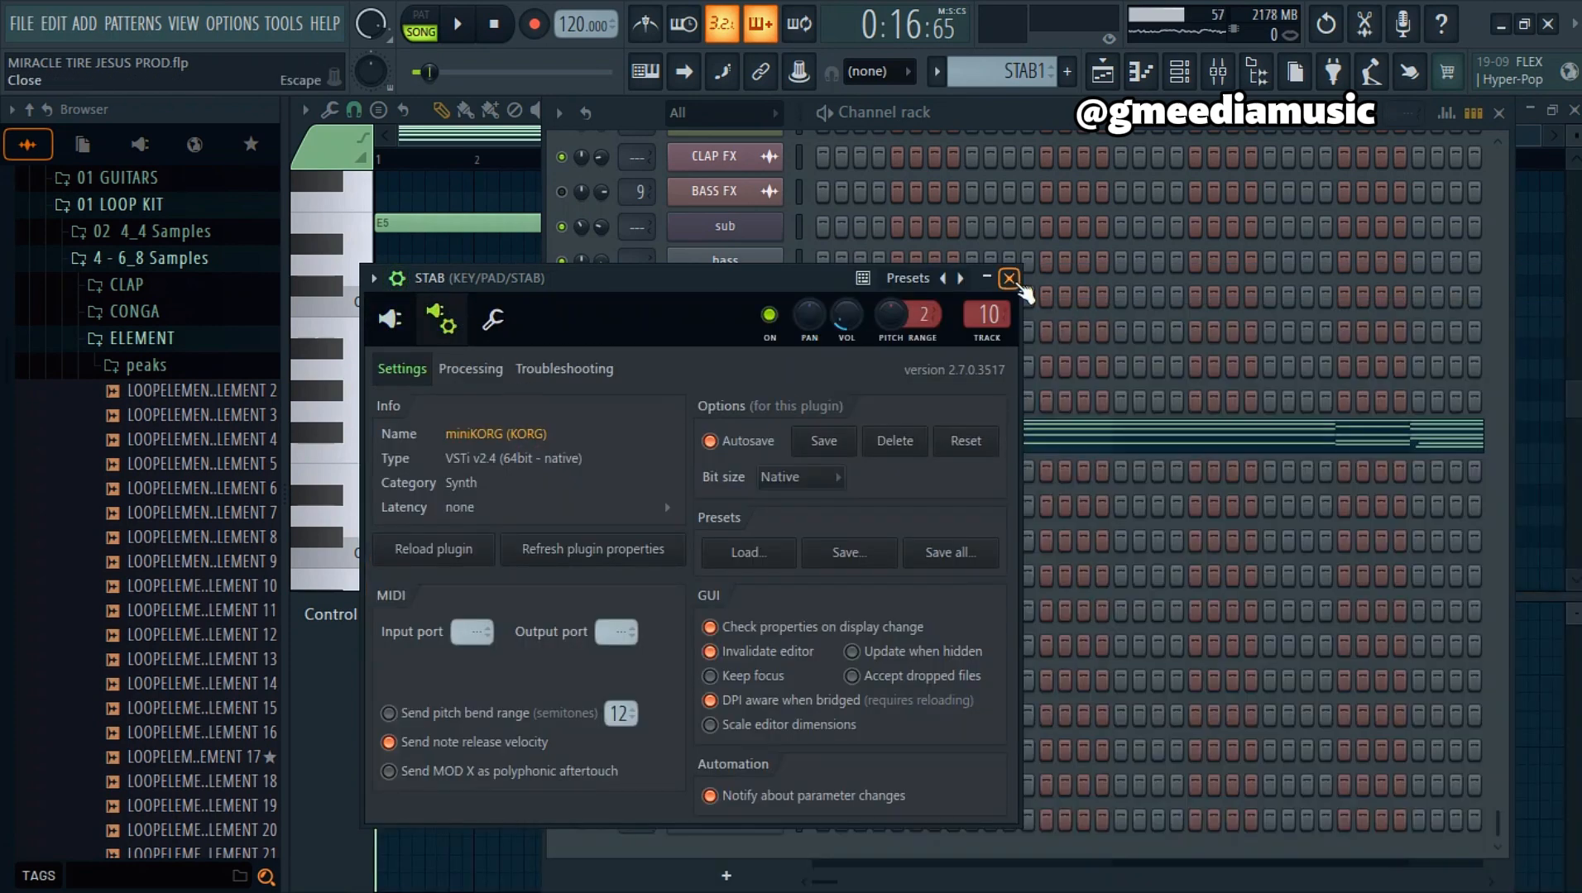
{"action": "left_click", "coordinate": [1009, 279]}
Step: Play the STAB chords of the STAB1 pattern in the piano roll up to about bar 8 and stop playback
{"action": "left_click", "coordinate": [1181, 74]}
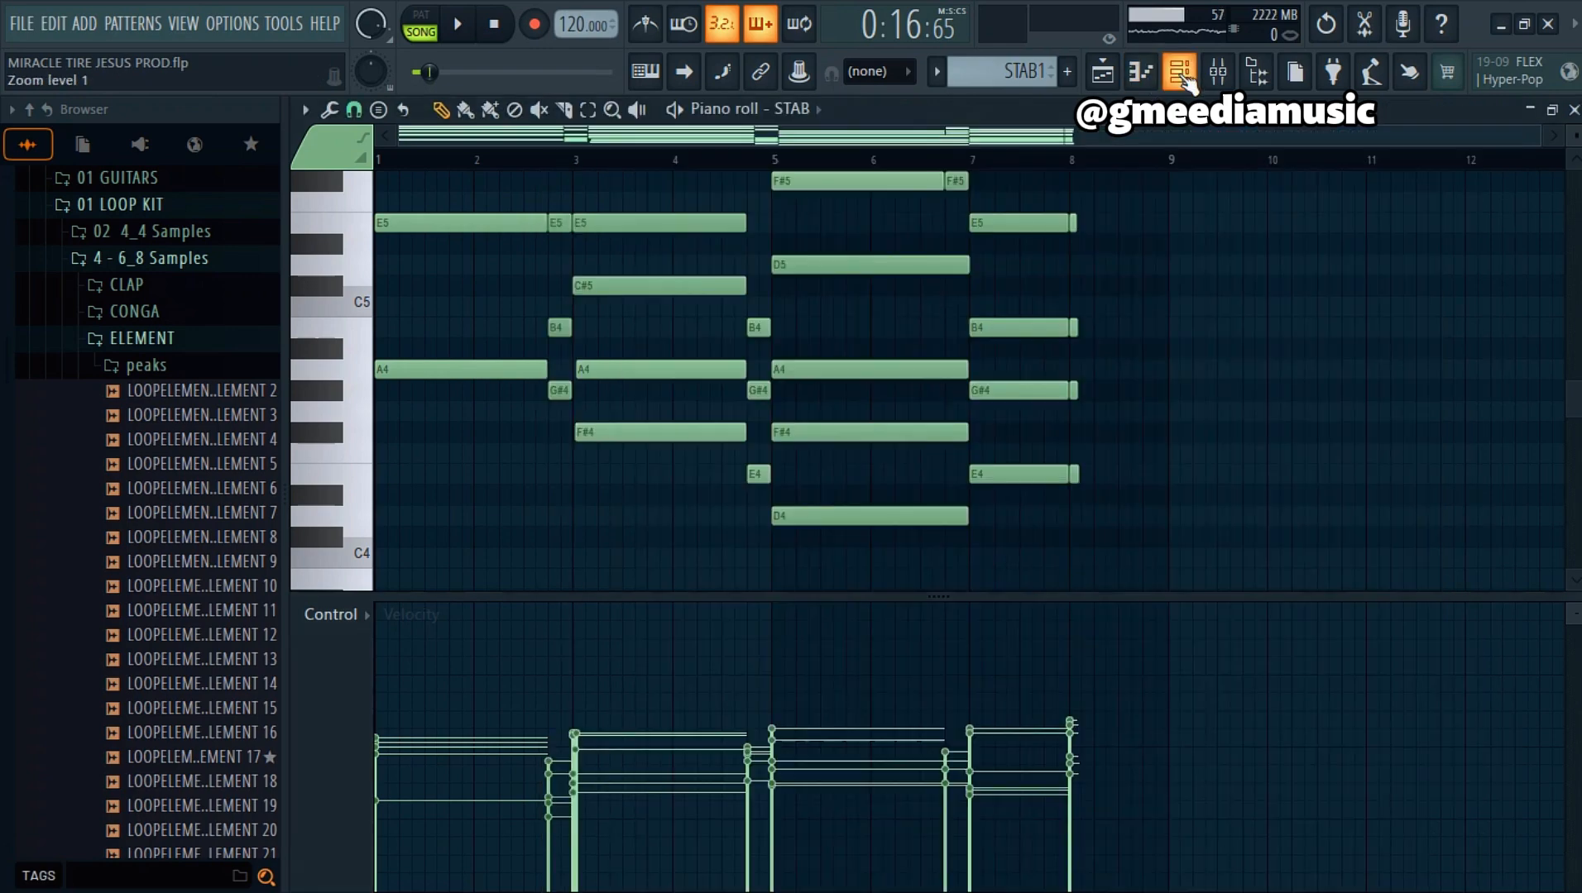
{"action": "key", "text": "space"}
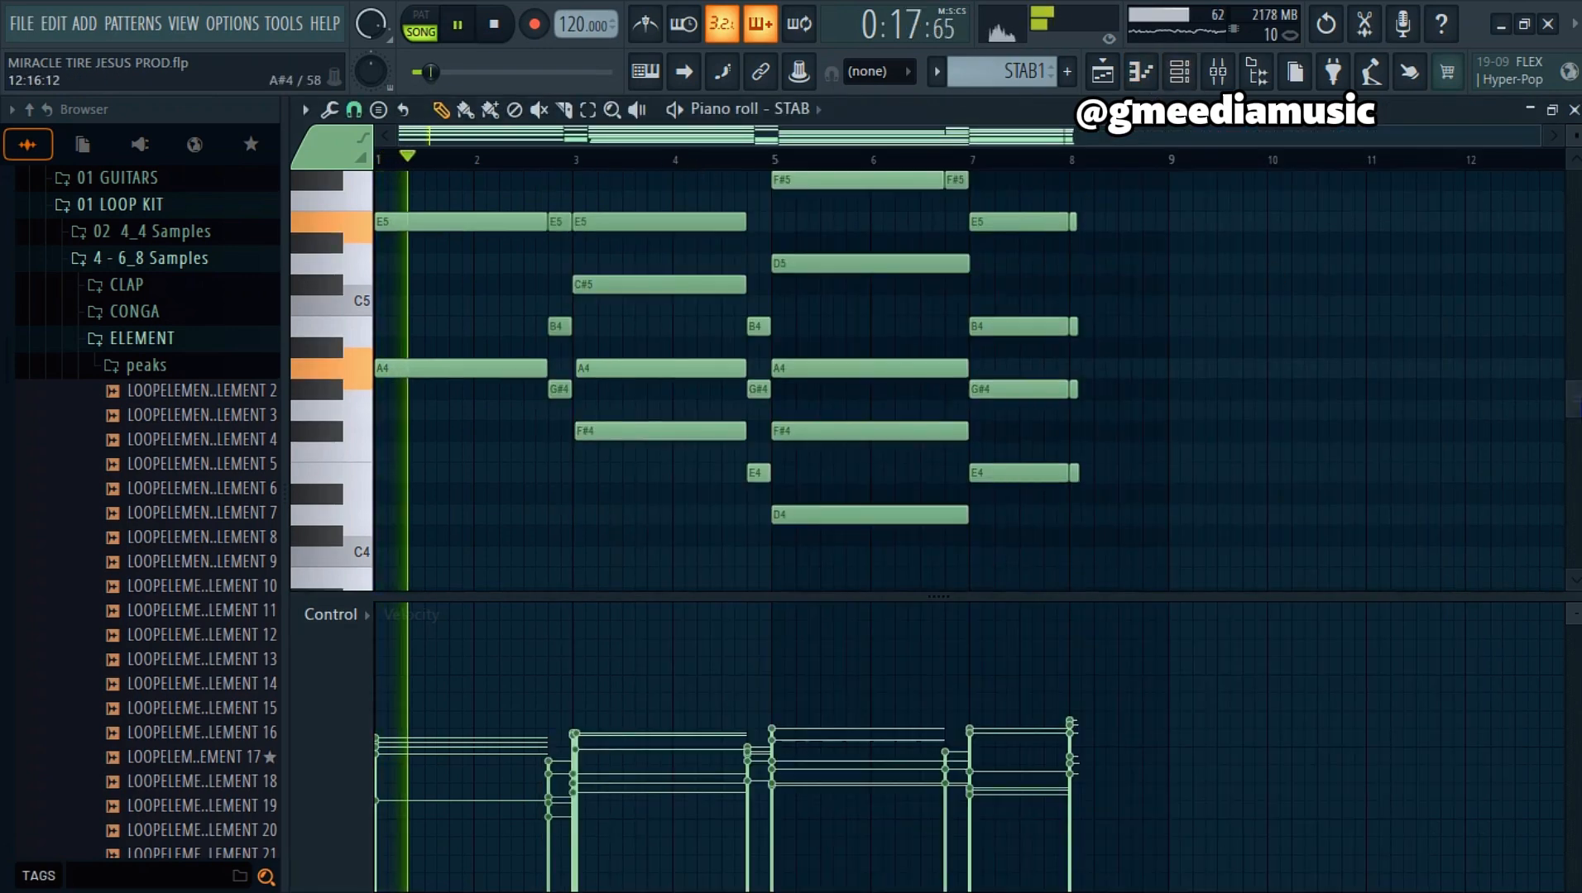
{"action": "scroll", "coordinate": [1273, 275], "scroll_direction": "up", "scroll_amount": 3}
{"action": "scroll", "coordinate": [910, 381], "scroll_direction": "down", "scroll_amount": 2}
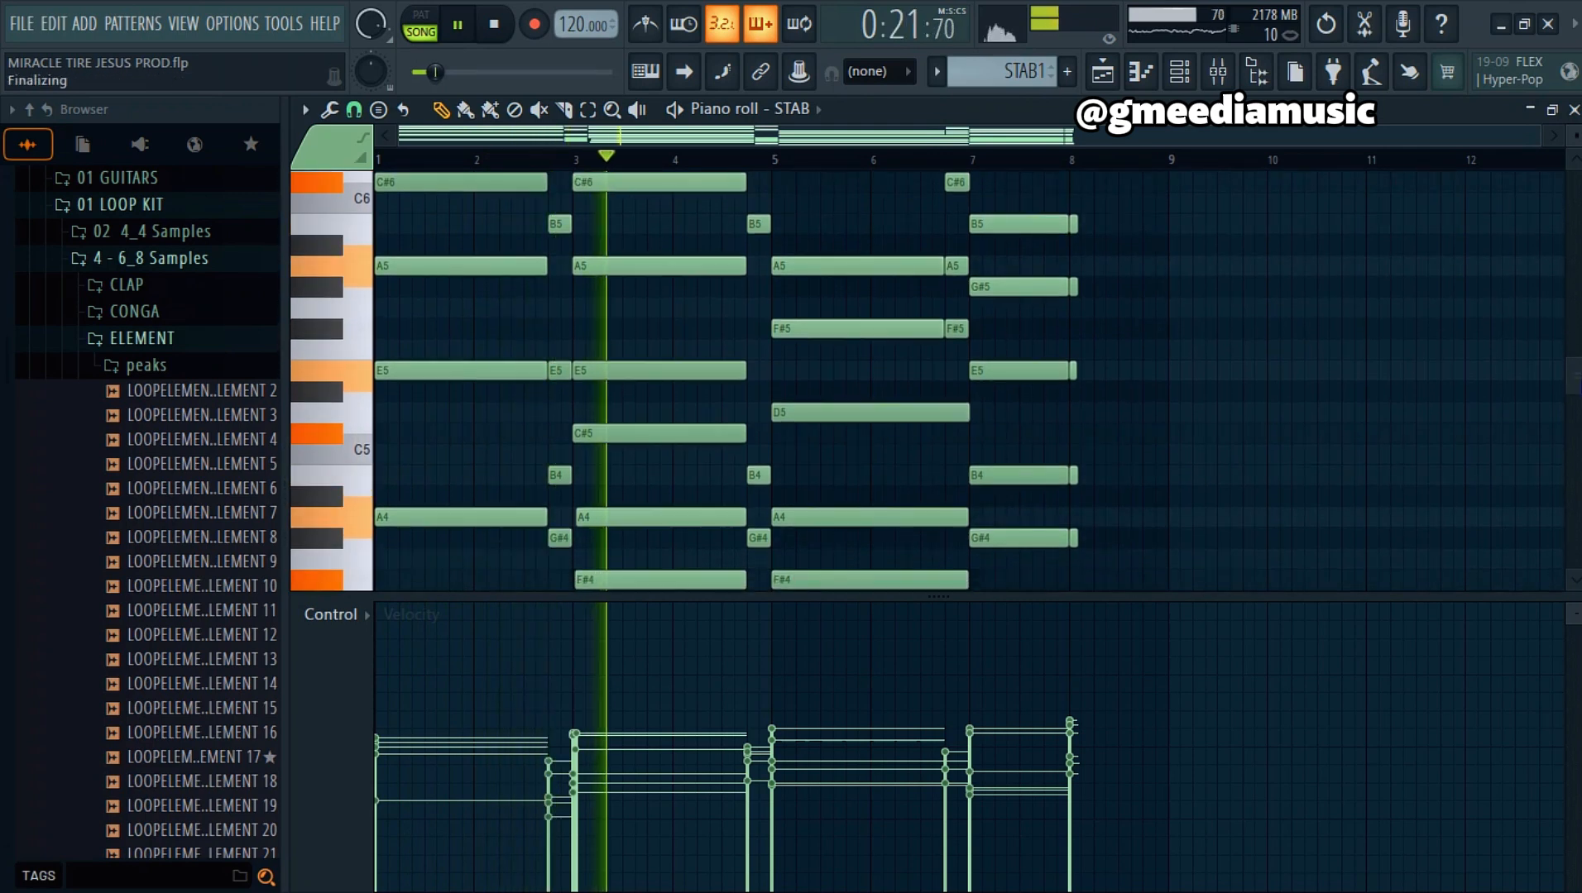
{"action": "key", "text": "space"}
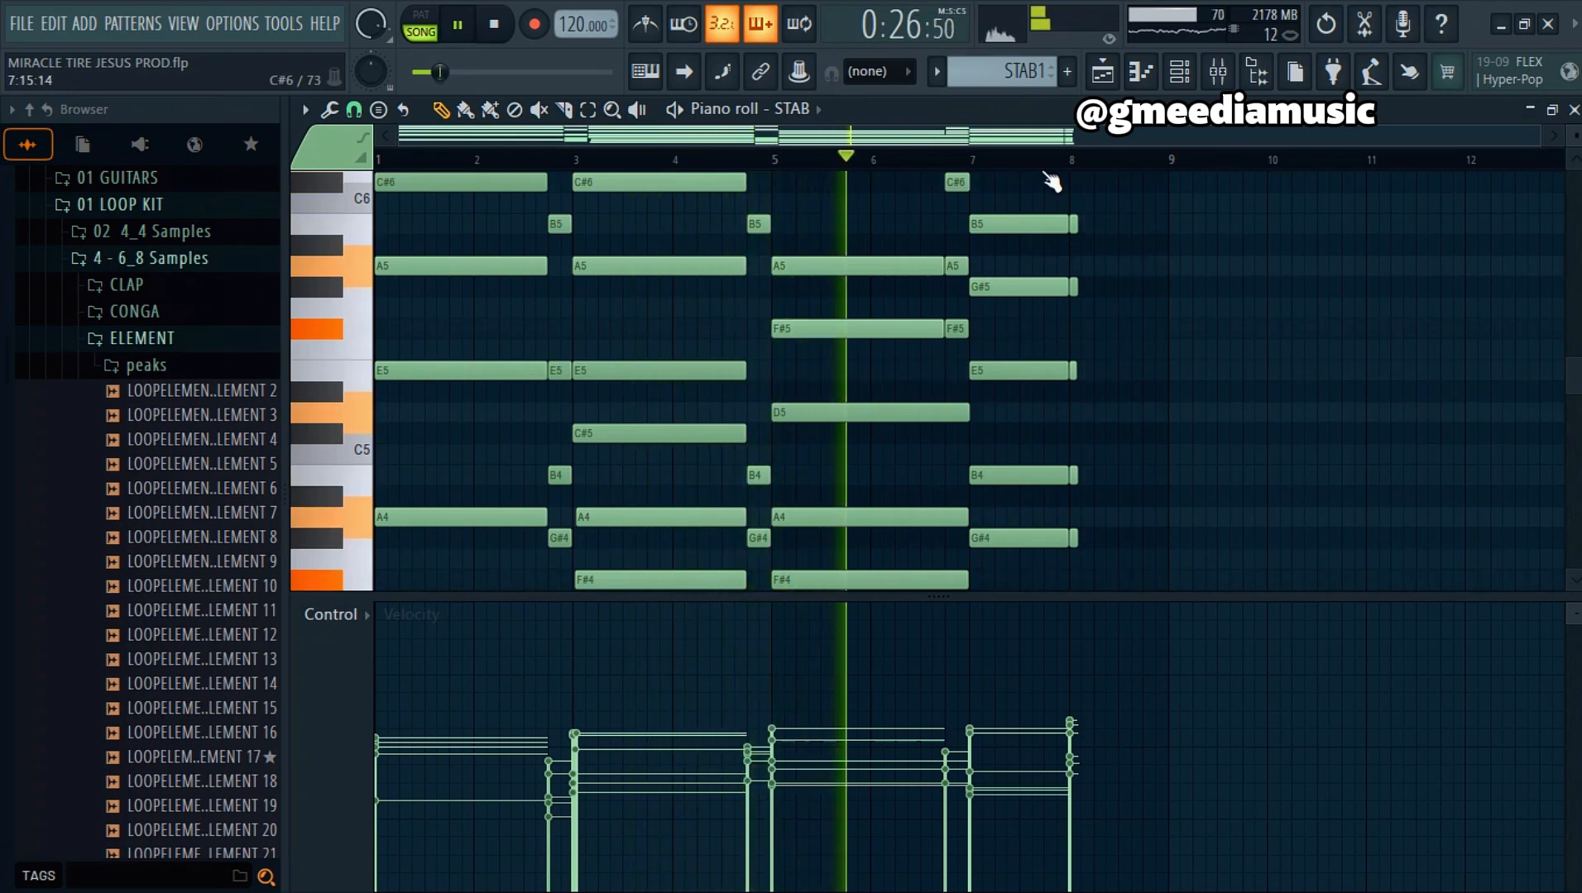
{"action": "scroll", "coordinate": [1050, 161], "scroll_direction": "up", "scroll_amount": 3}
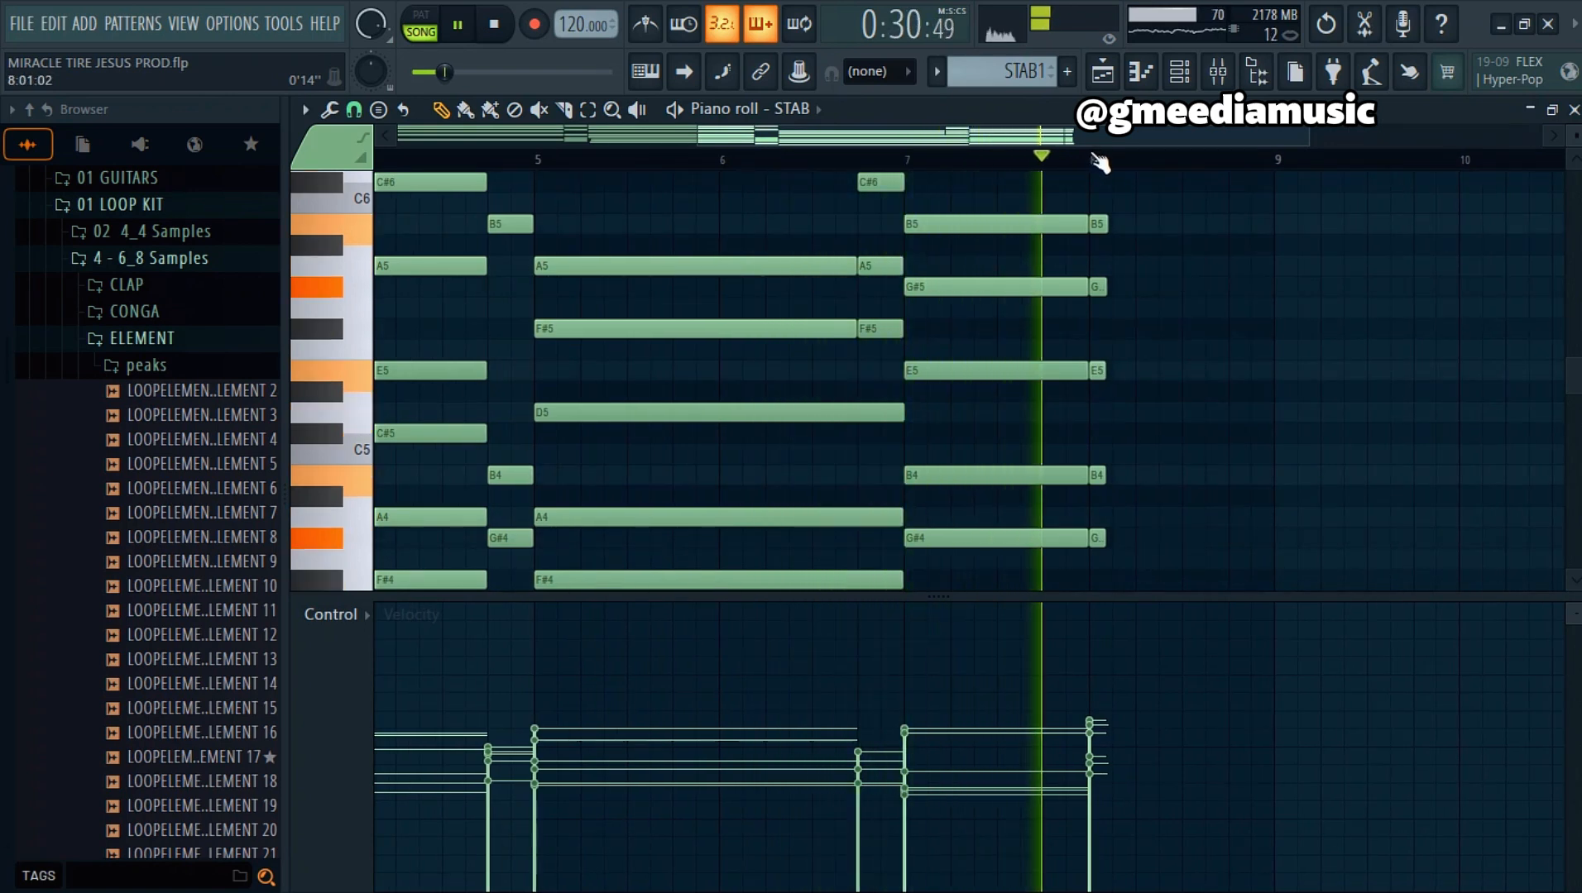
{"action": "key", "text": "space"}
Step: Return to the playlist, re-enable the tracks silenced around STABS and start playing the arrangement from bar 17
{"action": "left_click", "coordinate": [1101, 71]}
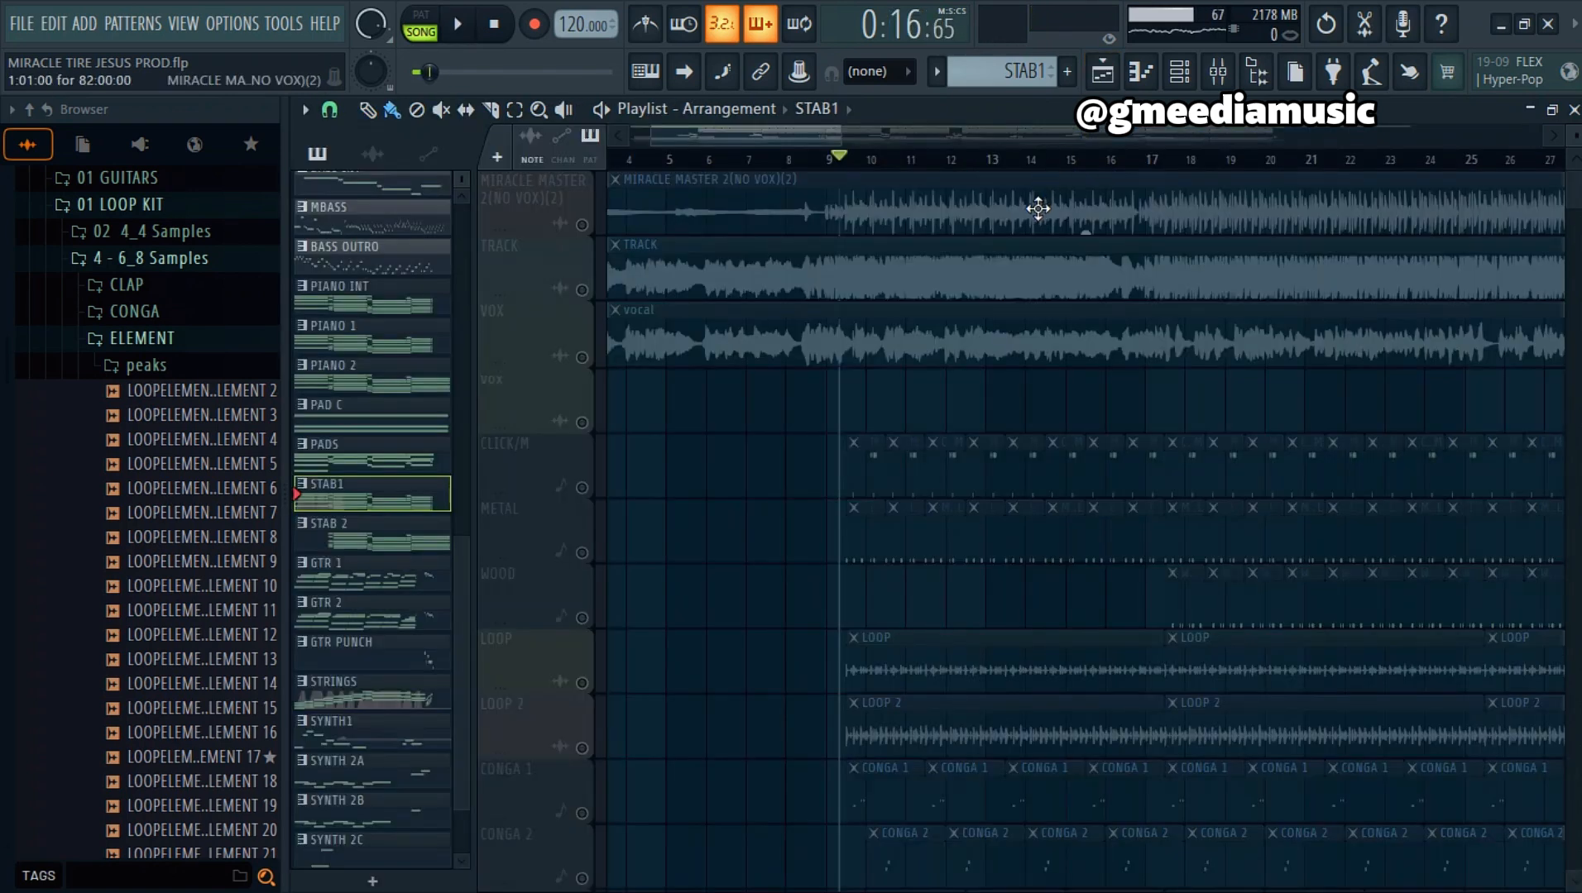
{"action": "scroll", "coordinate": [1073, 166], "scroll_direction": "down", "scroll_amount": 4}
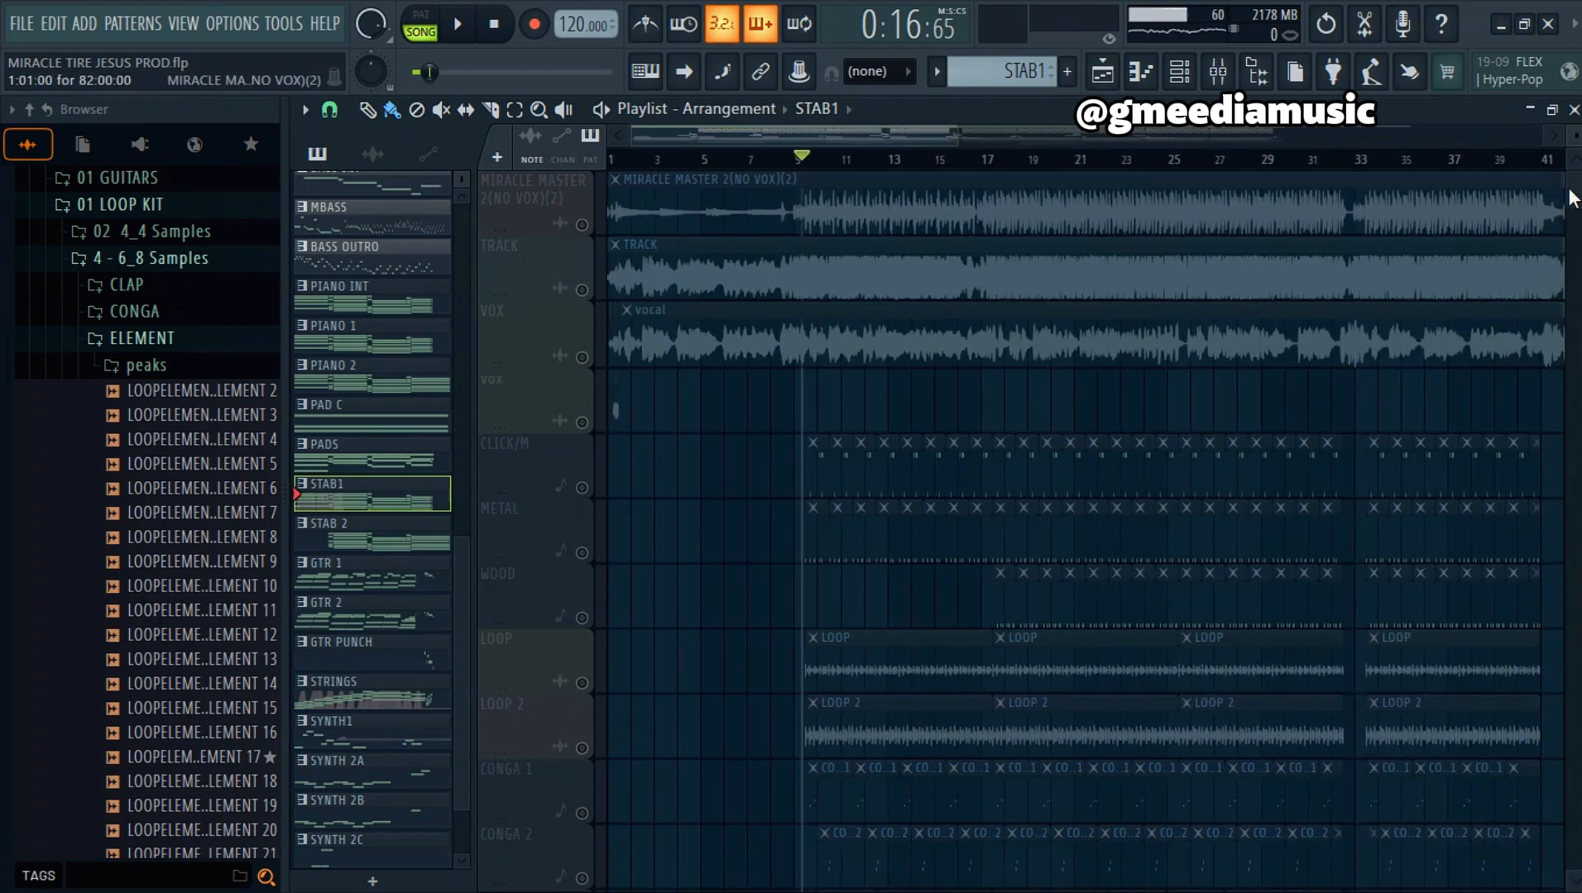
{"action": "scroll", "coordinate": [1572, 198], "scroll_direction": "down", "scroll_amount": 6}
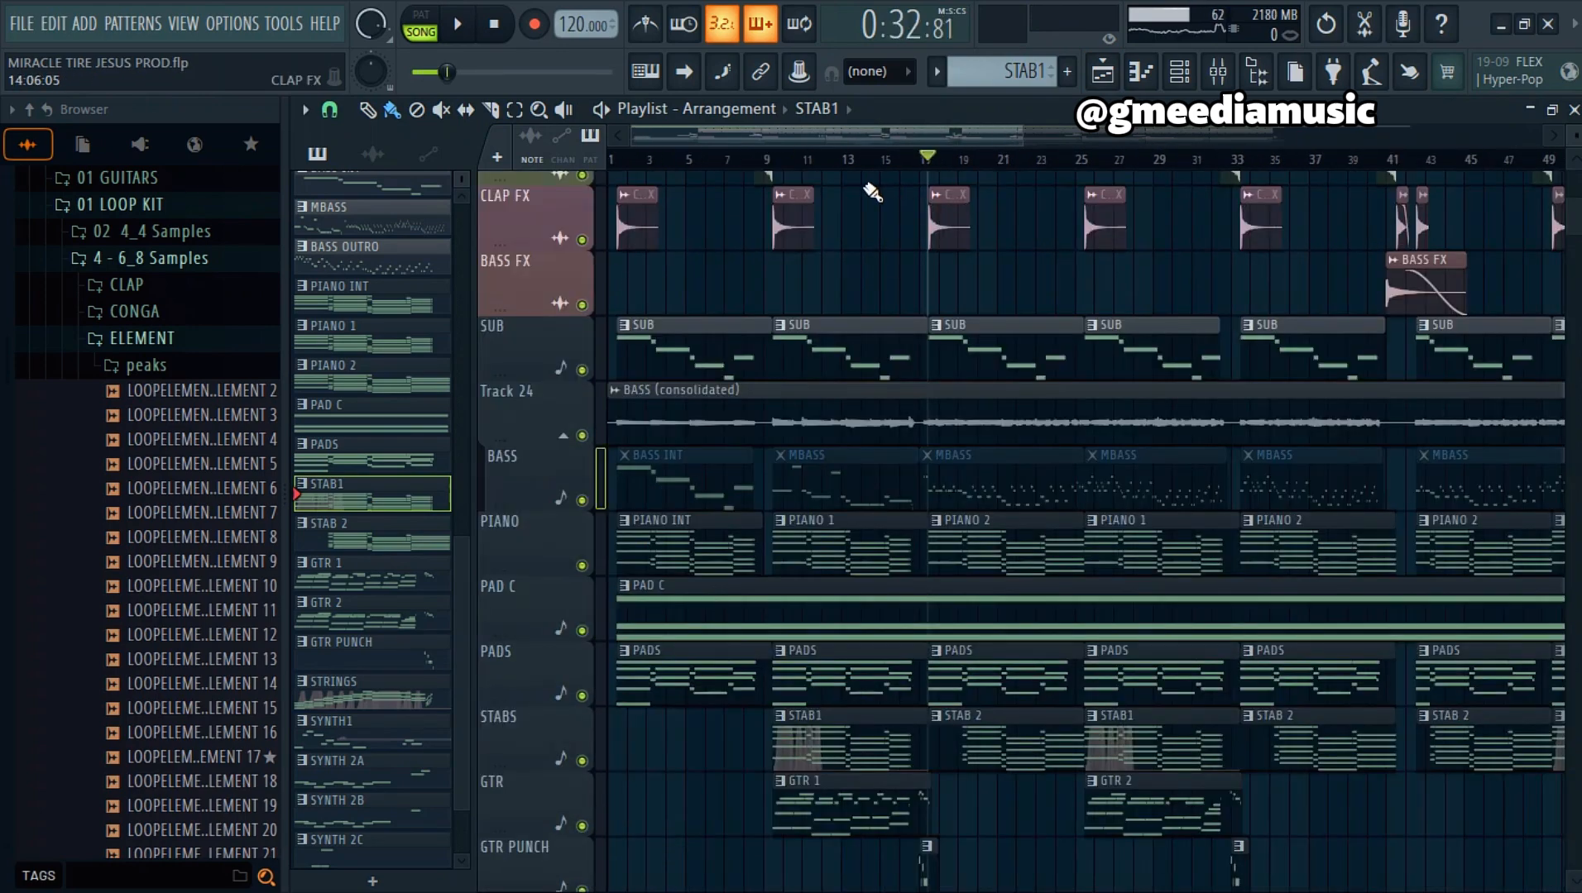
{"action": "scroll", "coordinate": [1571, 215], "scroll_direction": "up", "scroll_amount": 10}
{"action": "scroll", "coordinate": [1572, 223], "scroll_direction": "down", "scroll_amount": 4}
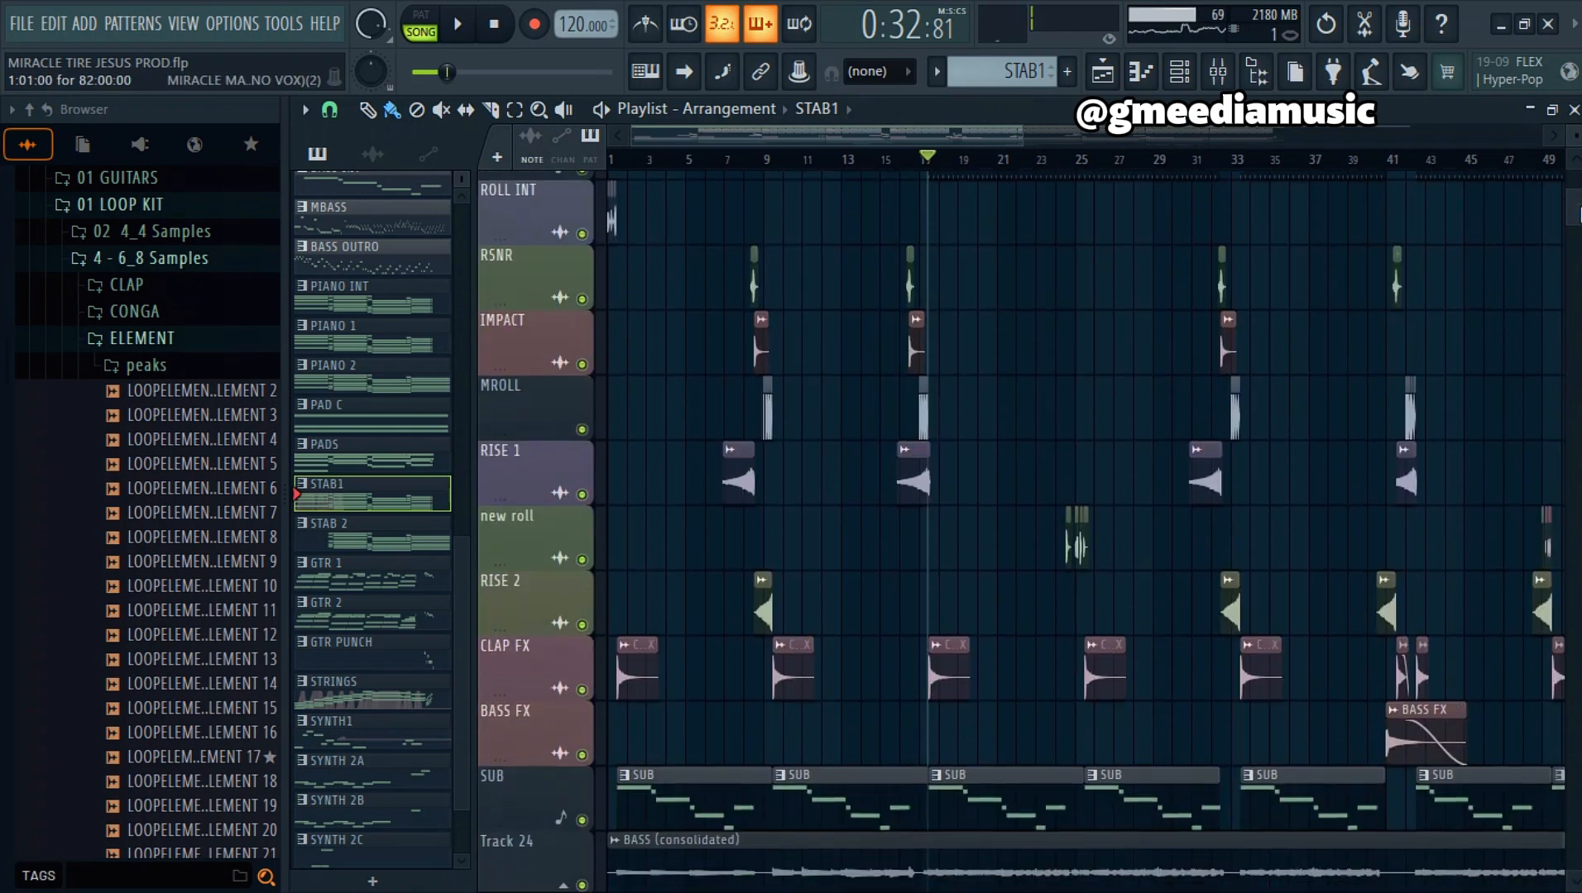
{"action": "key", "text": "space"}
{"action": "scroll", "coordinate": [1299, 212], "scroll_direction": "up", "scroll_amount": 6}
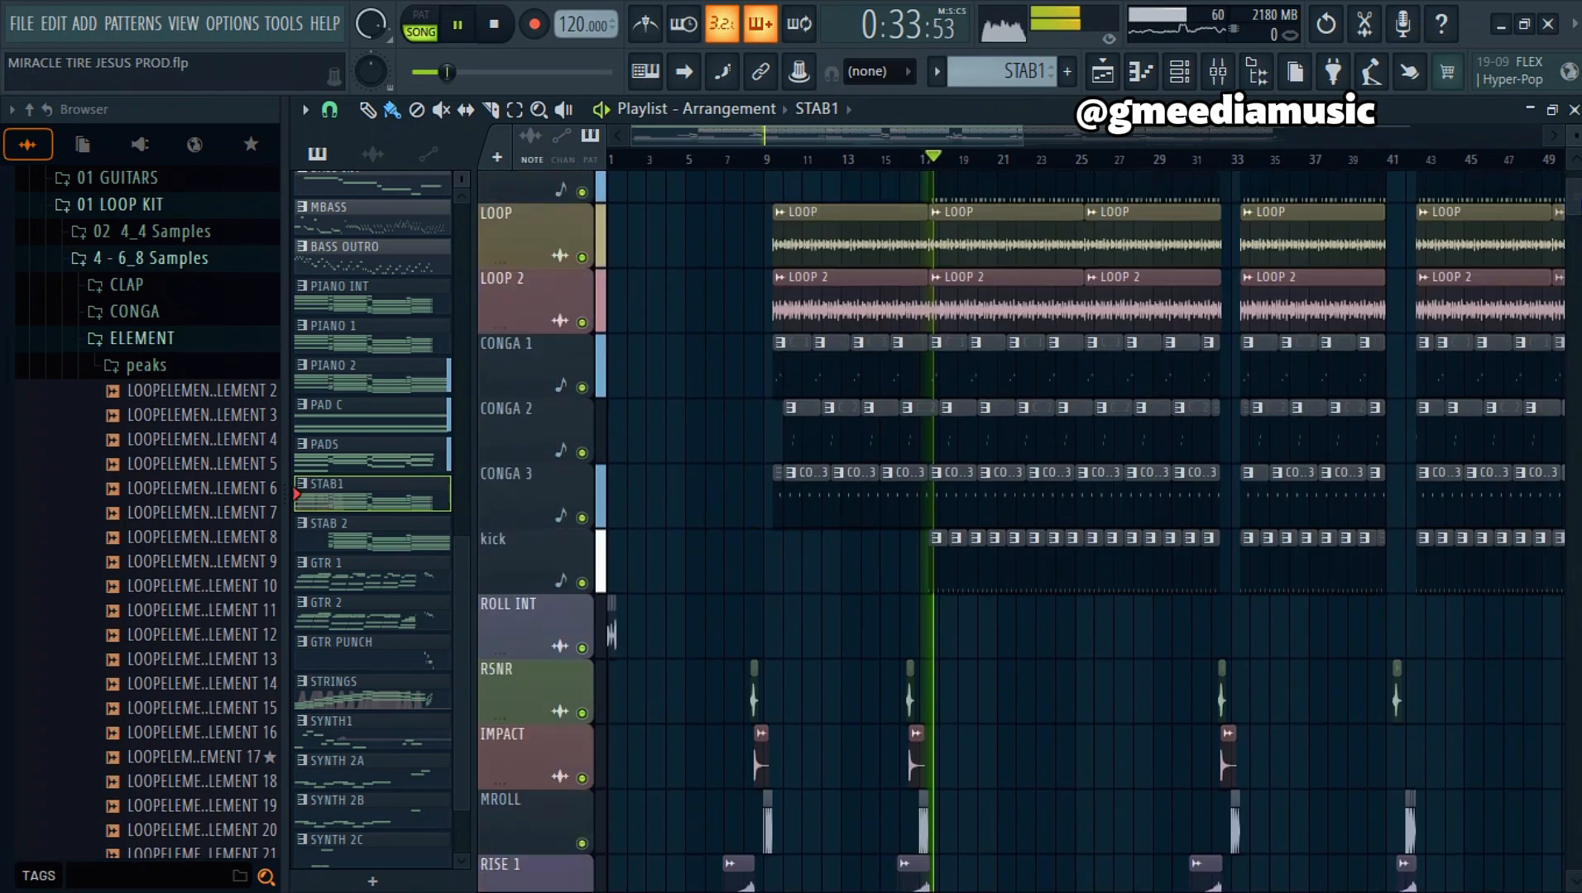
Step: Look over the tracks down to STABS and GTR while the arrangement plays to about bar 25, and stop playback
{"action": "left_click", "coordinate": [584, 357]}
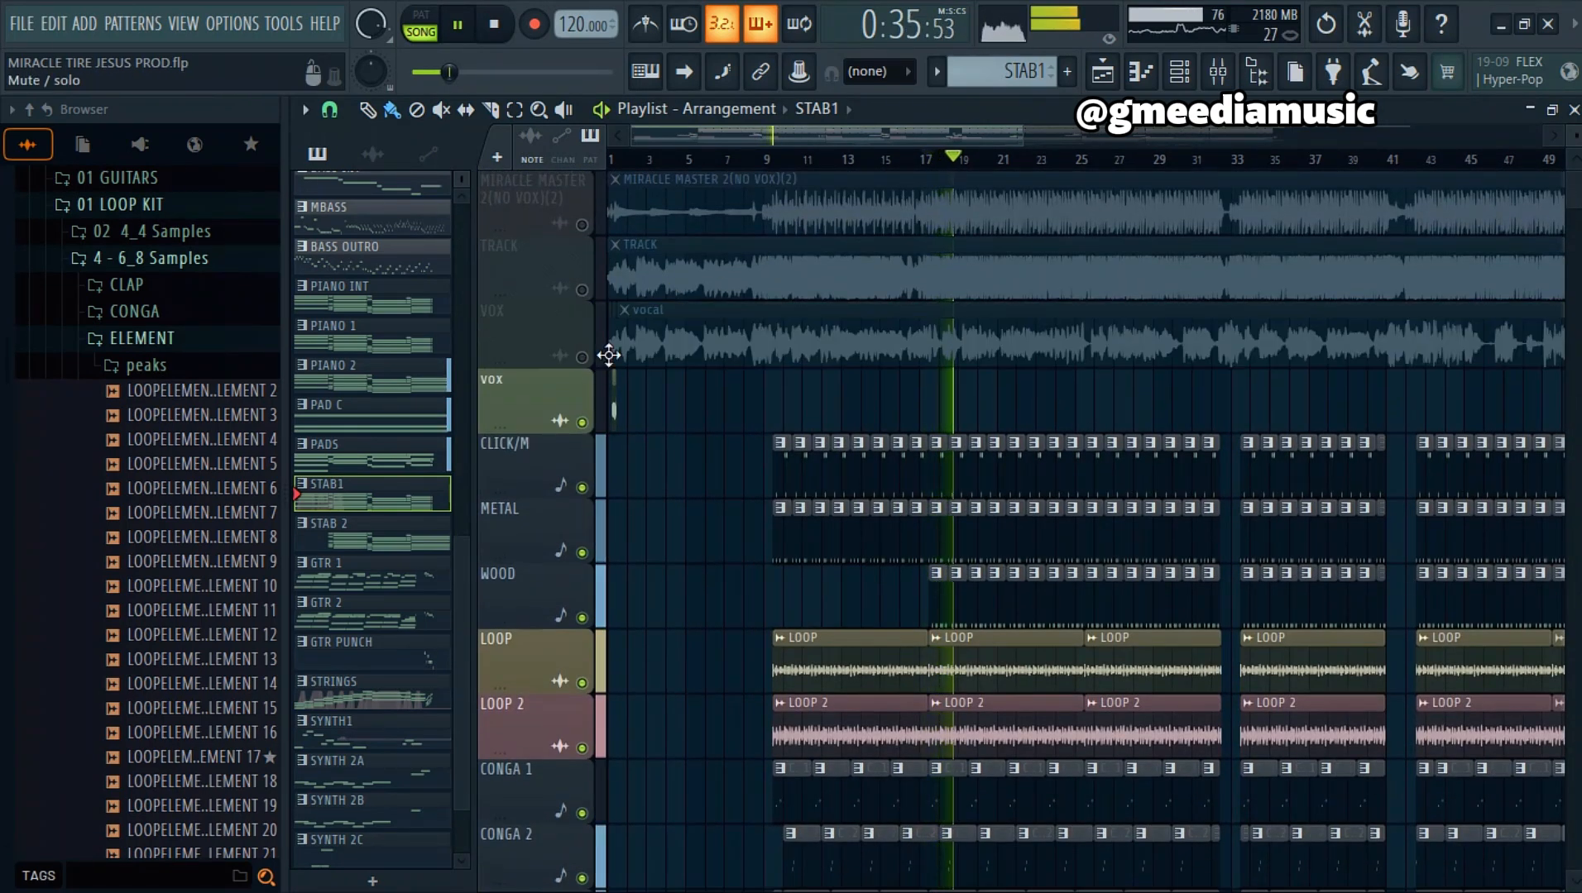
{"action": "scroll", "coordinate": [1576, 199], "scroll_direction": "down", "scroll_amount": 15}
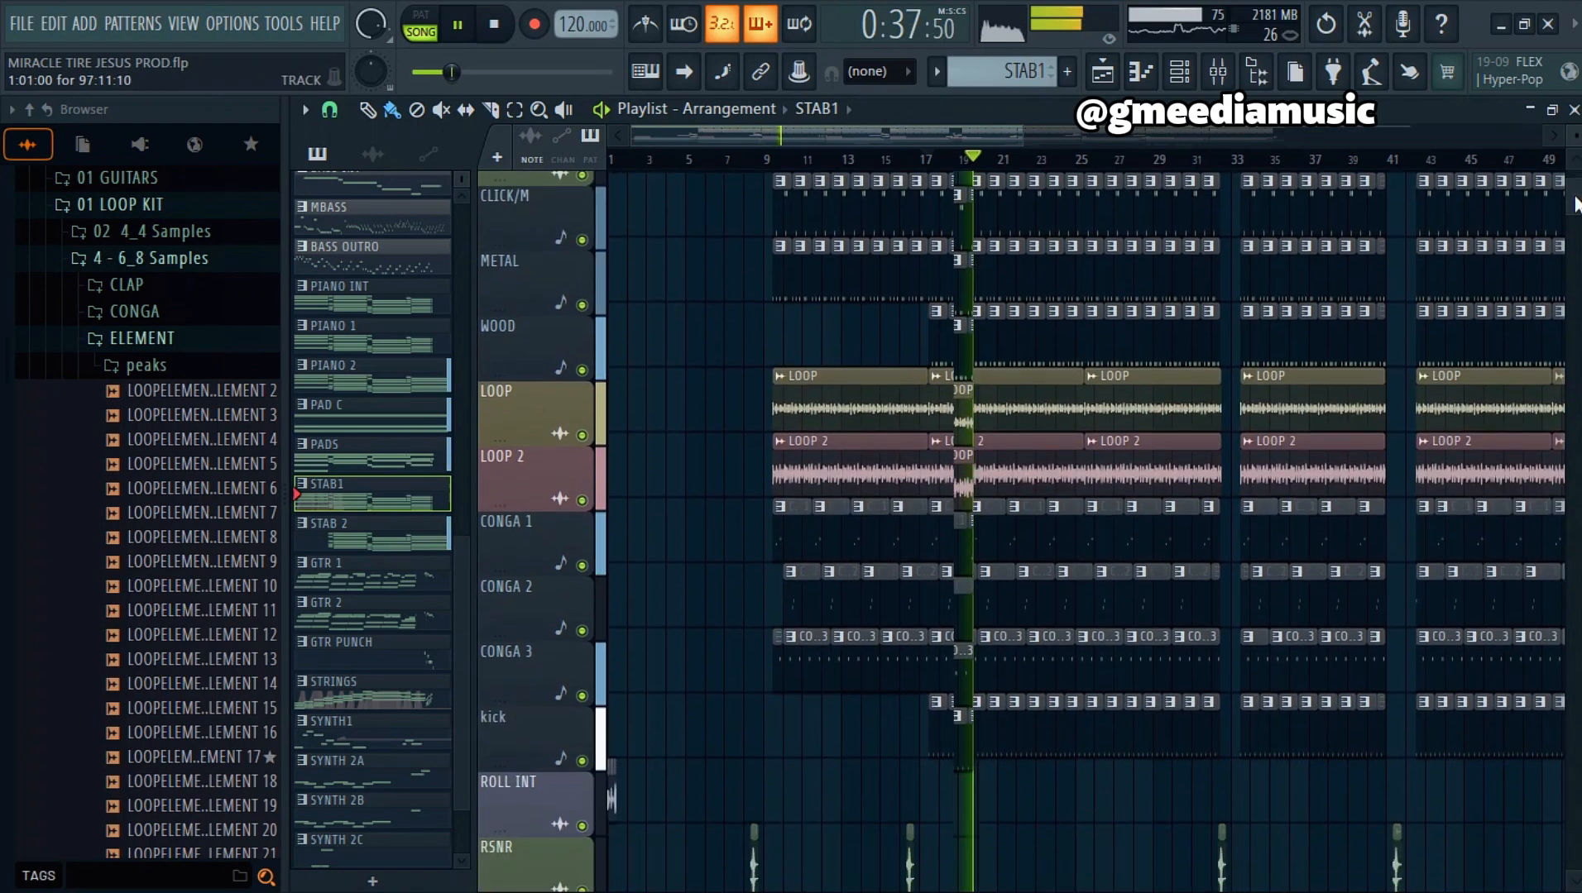
{"action": "scroll", "coordinate": [1577, 222], "scroll_direction": "down", "scroll_amount": 10}
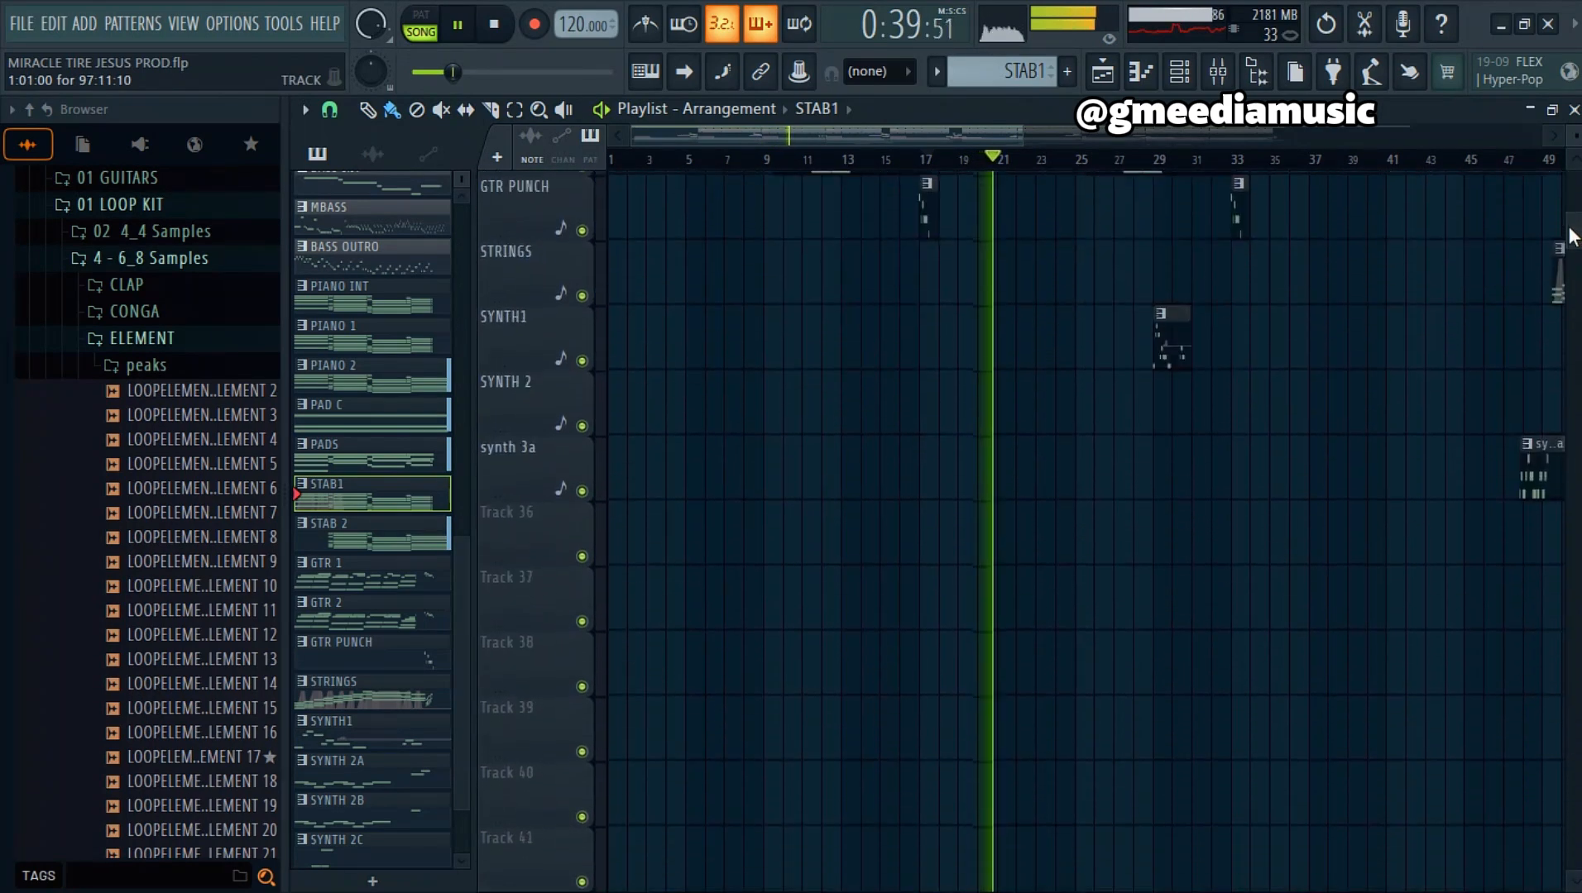
{"action": "scroll", "coordinate": [1577, 229], "scroll_direction": "up", "scroll_amount": 5}
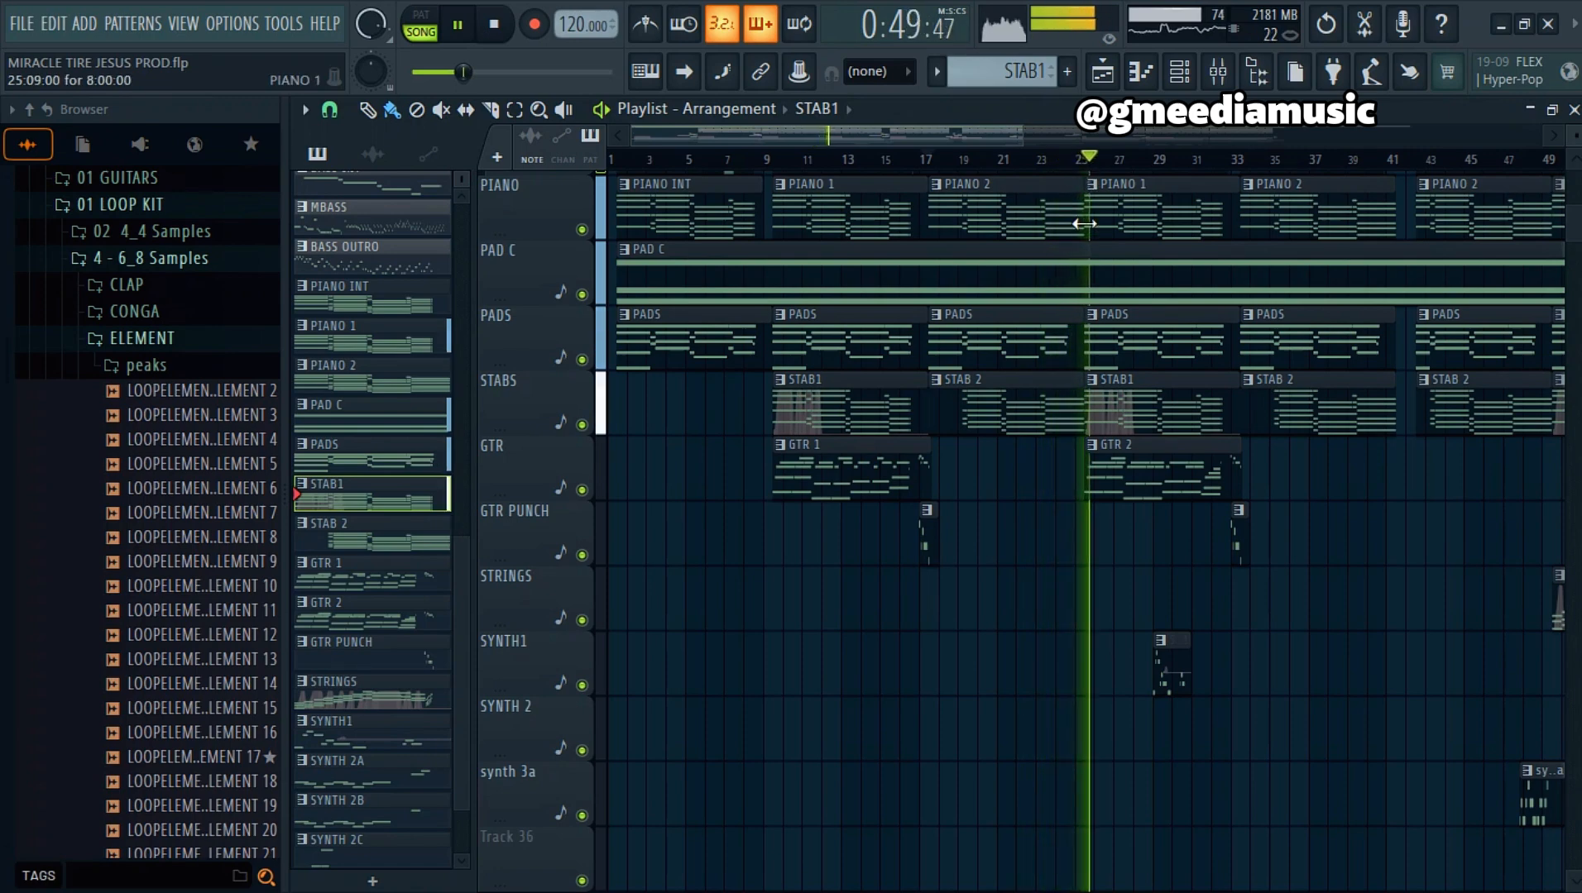
{"action": "key", "text": "space"}
Step: Switch to the GTR 1 pattern, solo the GTR track with the playhead at bar 9 and open the GTR 1 notes
{"action": "double_click", "coordinate": [791, 489]}
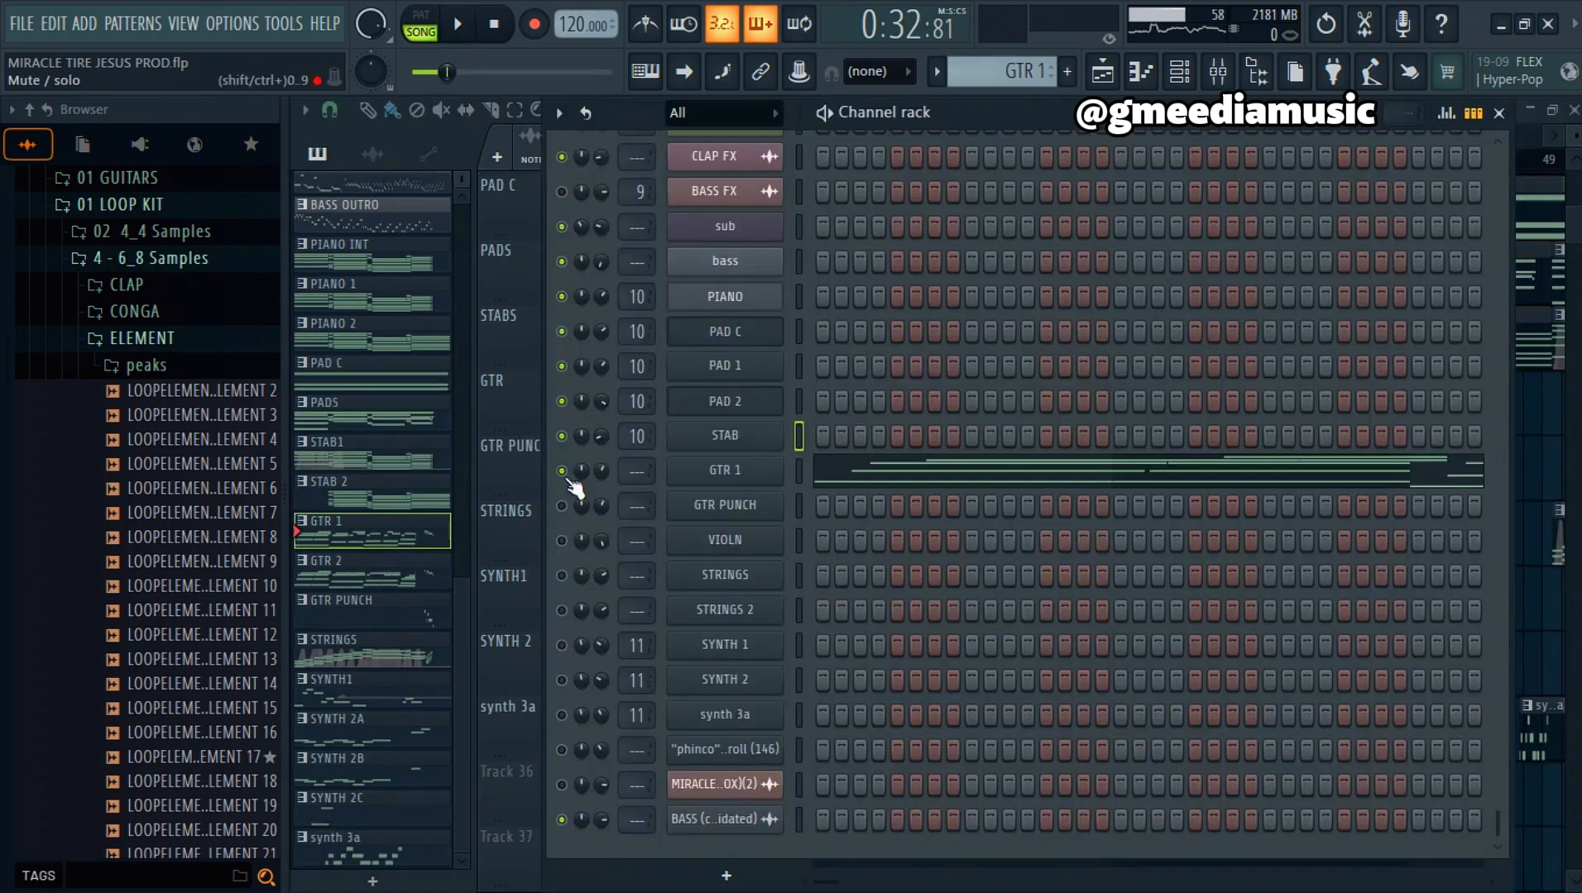
{"action": "left_click", "coordinate": [1113, 73]}
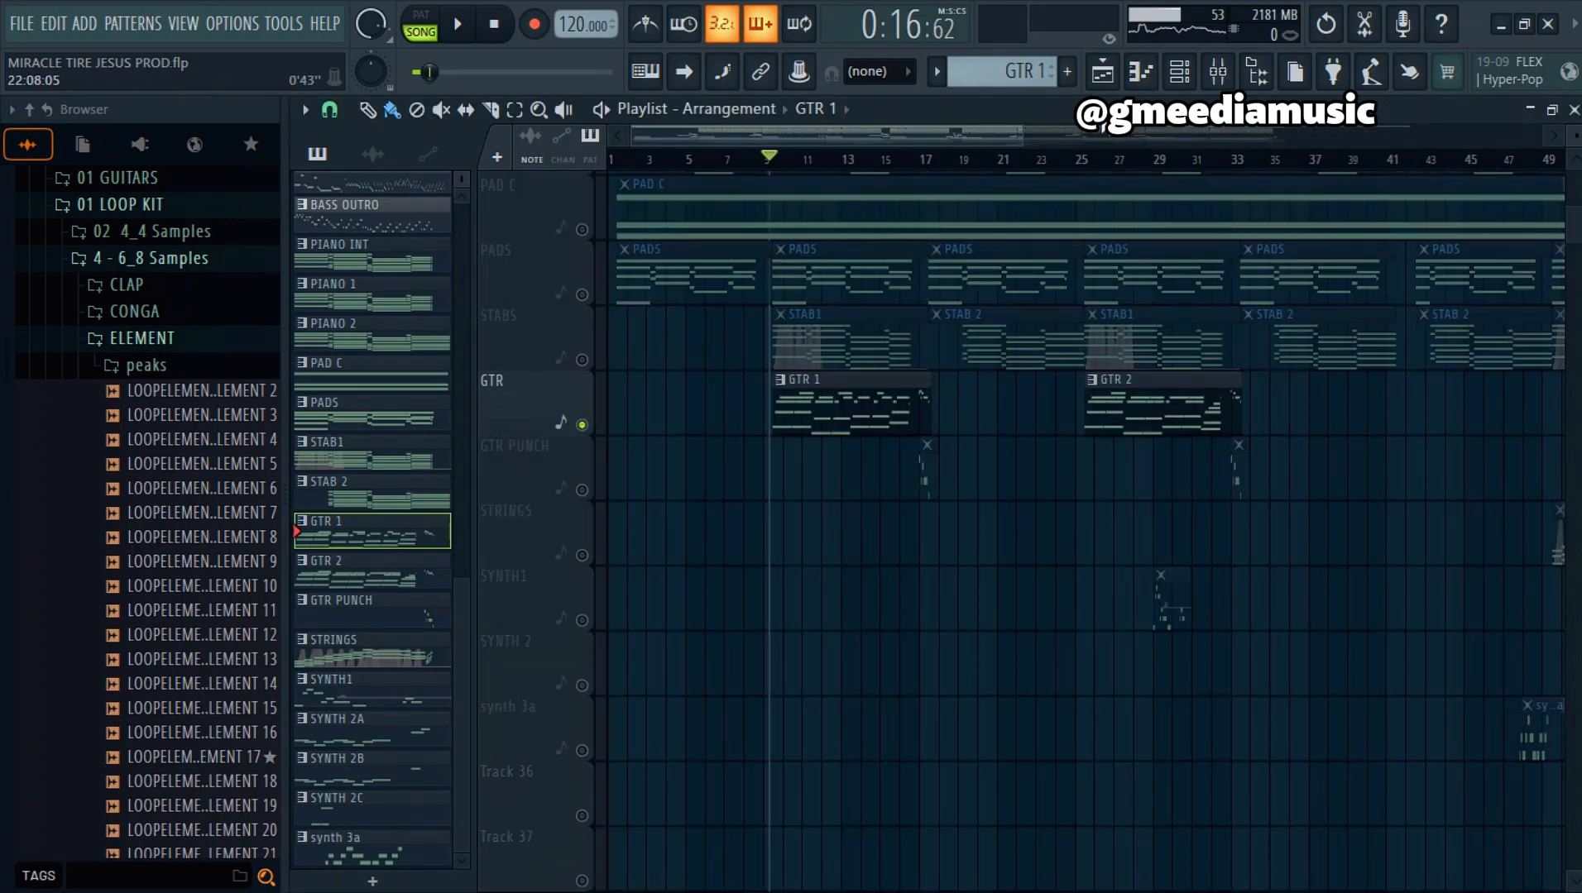
{"action": "left_click", "coordinate": [1183, 73]}
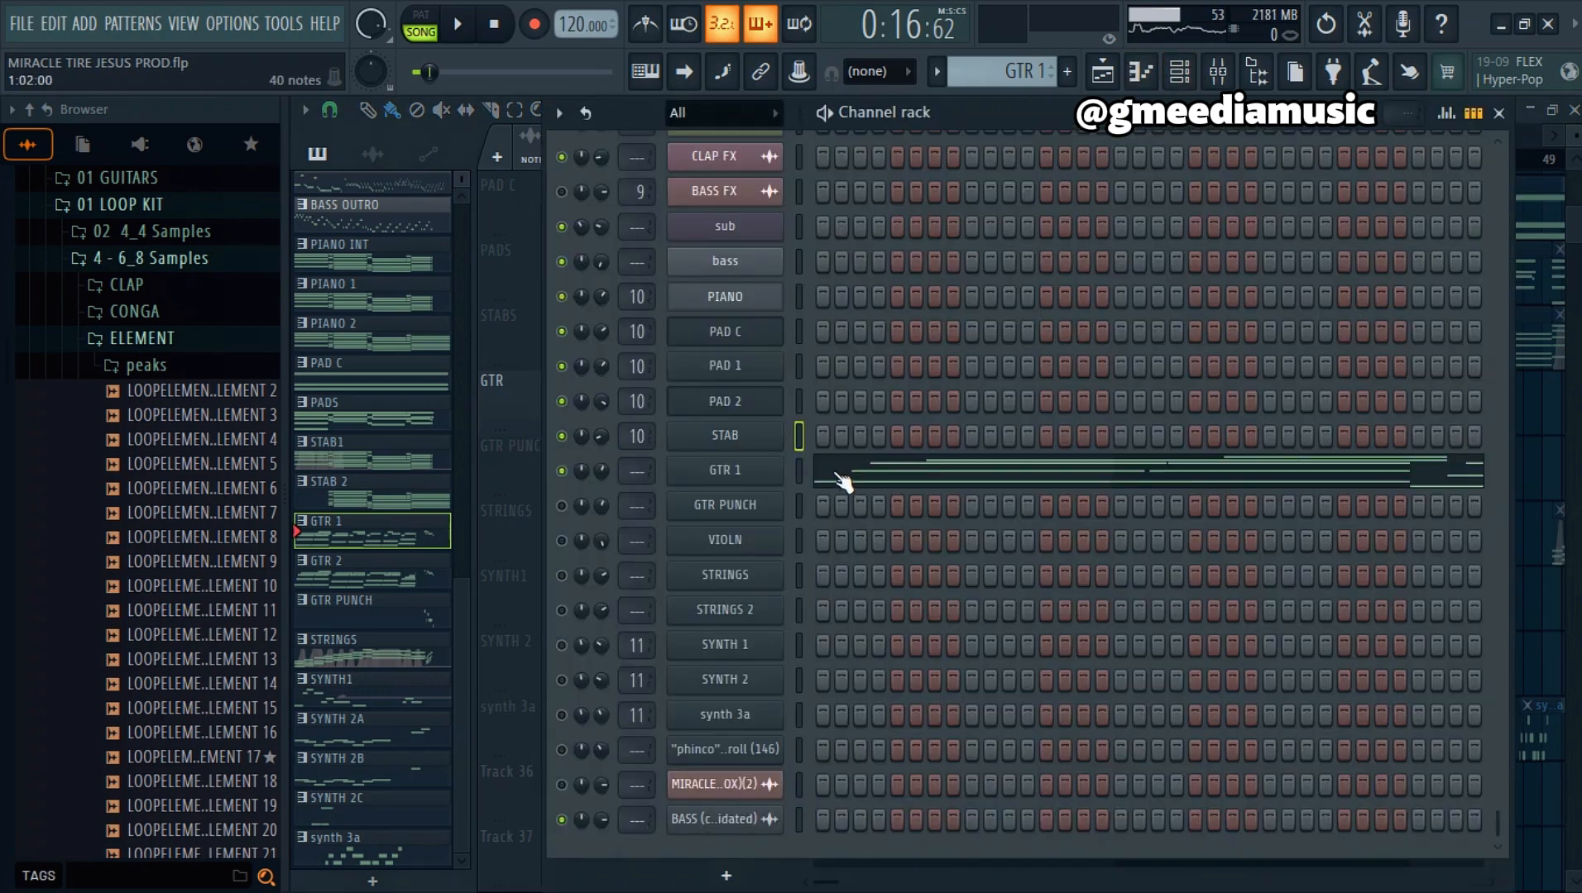
{"action": "left_click", "coordinate": [842, 480]}
Step: Check the GTR 1 channel's Analog Guitar preset and MS-20 plugin details, and close the instrument
{"action": "left_click", "coordinate": [1181, 73]}
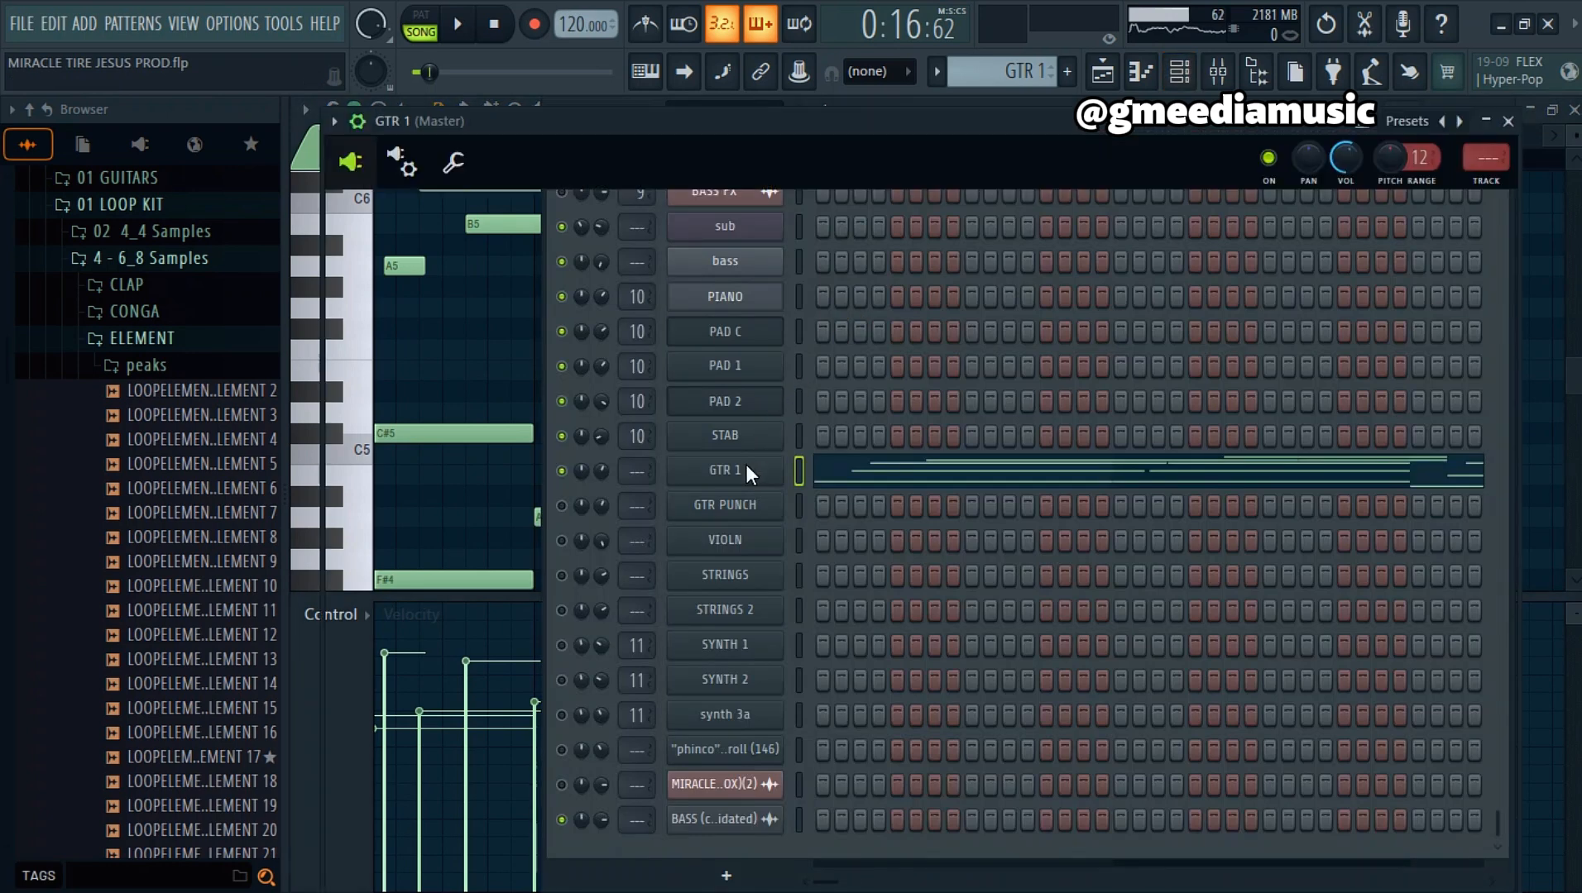
{"action": "left_click", "coordinate": [741, 466]}
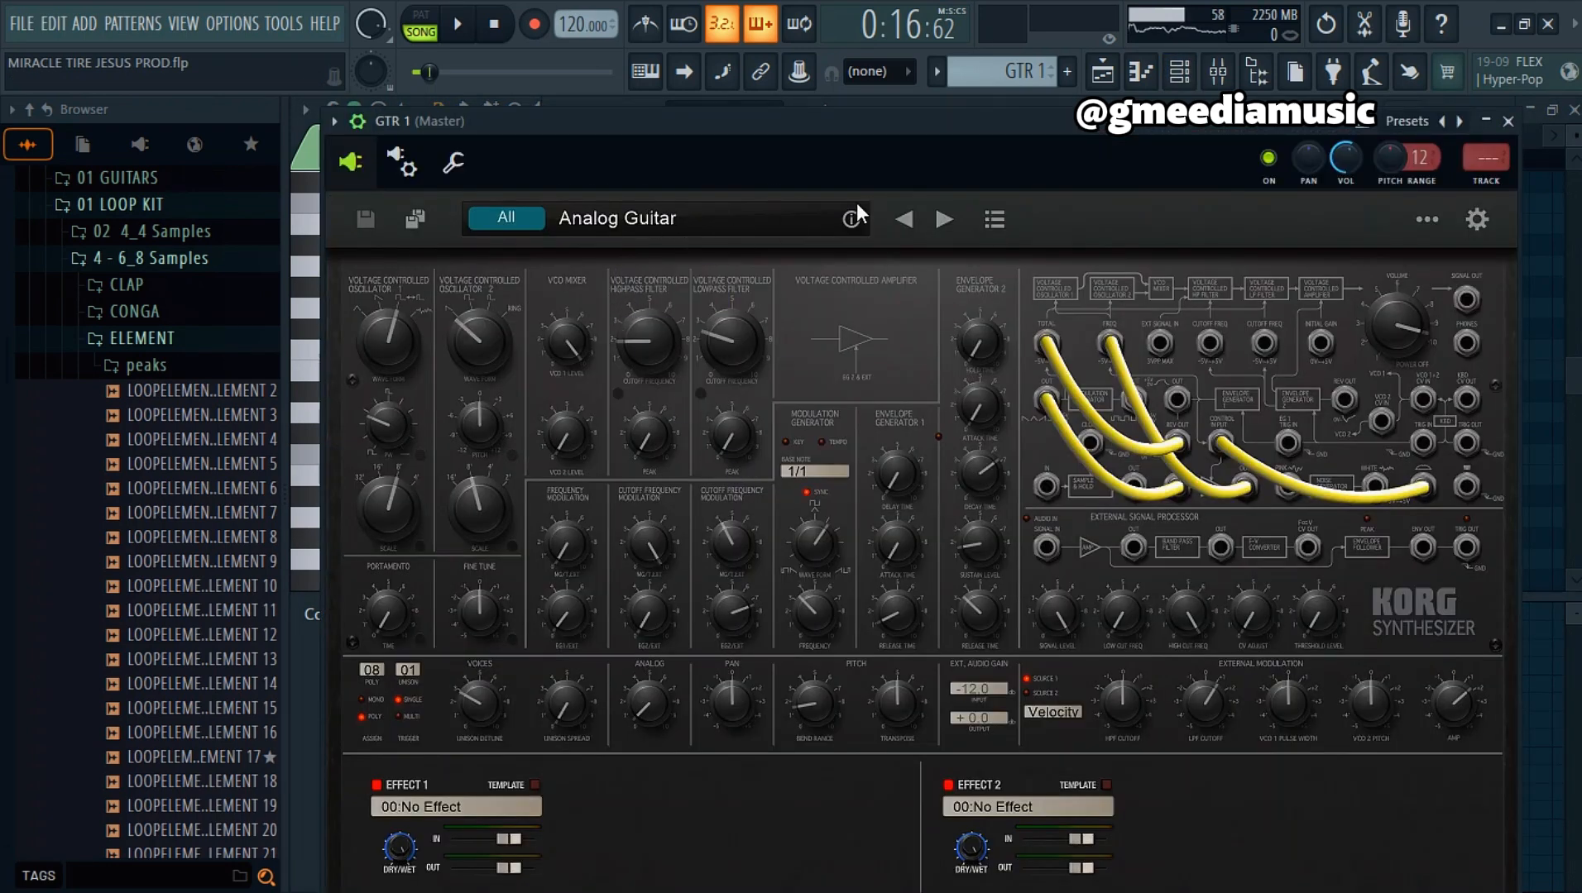
{"action": "left_click", "coordinate": [404, 165]}
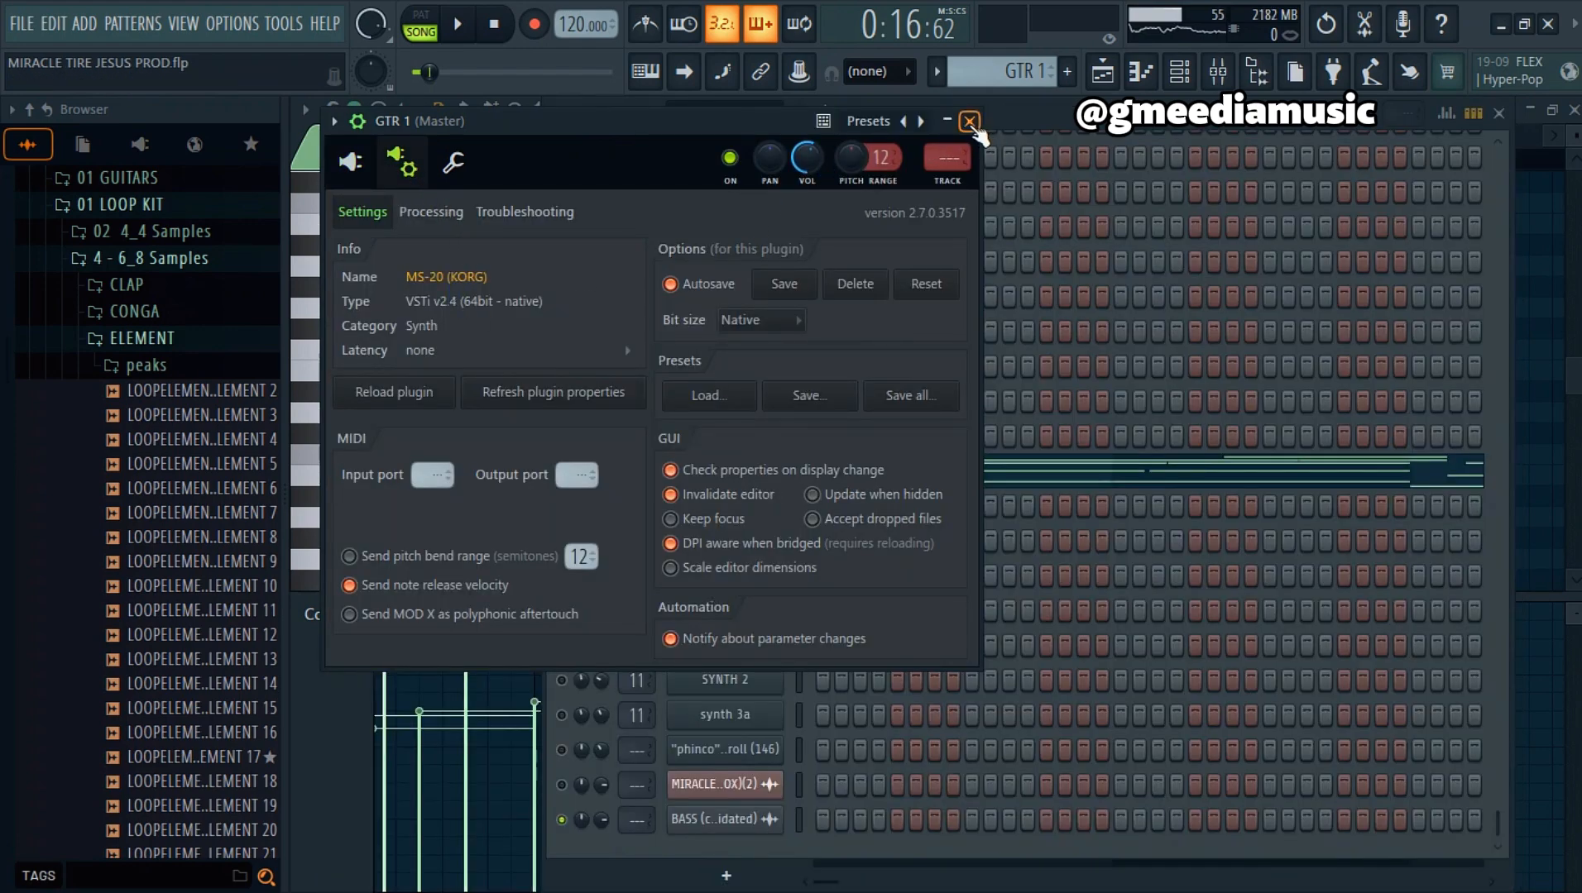
{"action": "left_click", "coordinate": [970, 121]}
Step: Play the GTR 1 notes in the piano roll past bar 8 and stop playback
{"action": "key", "text": "F5"}
{"action": "left_click", "coordinate": [843, 479]}
{"action": "key", "text": "space"}
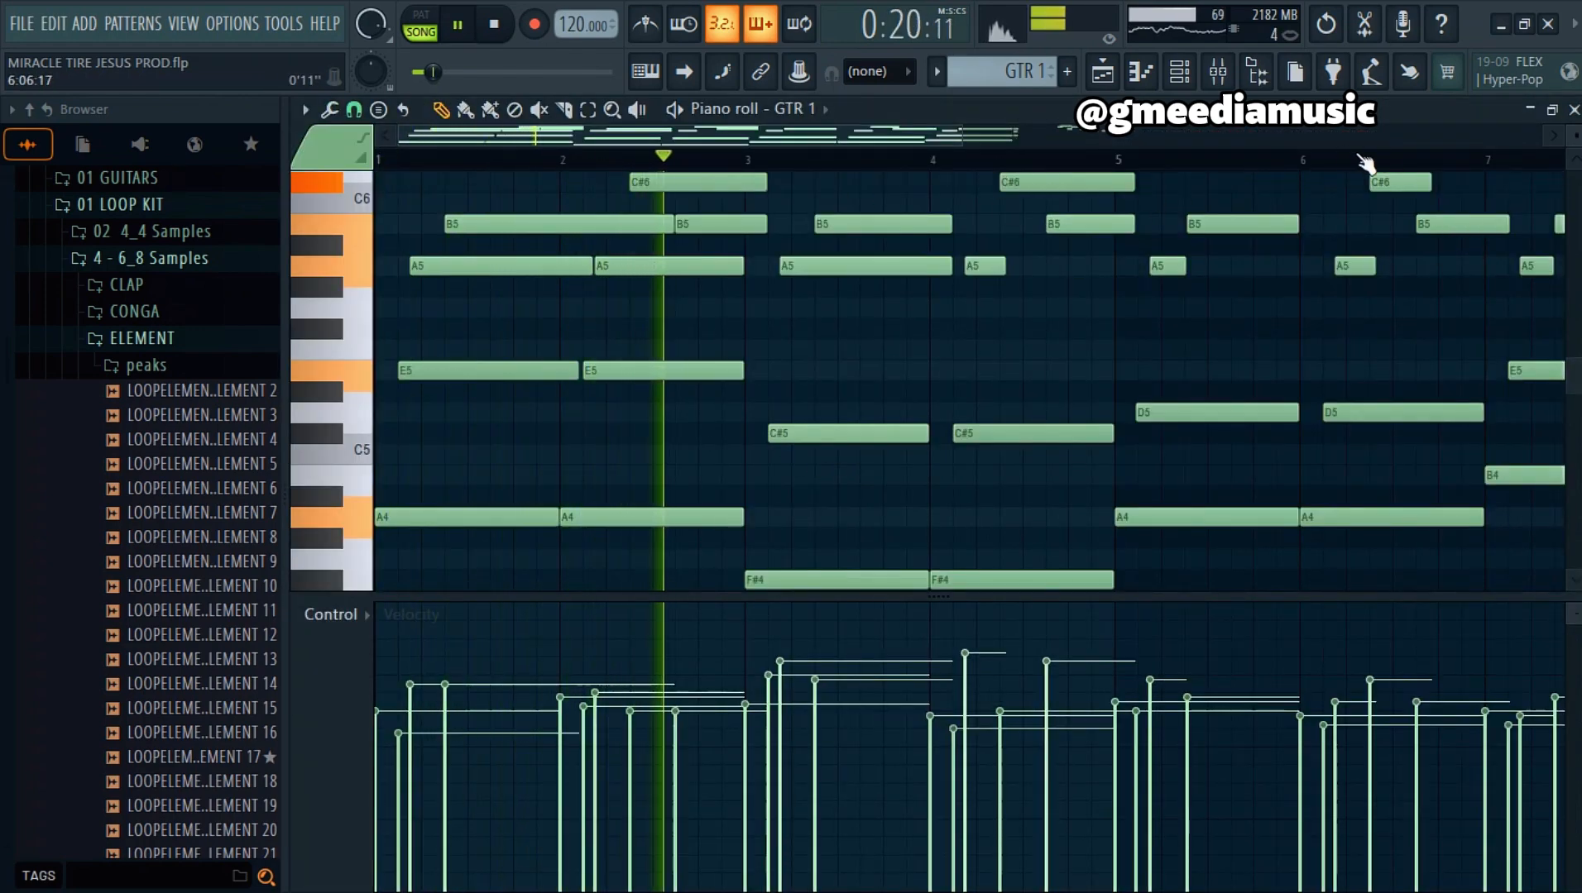
{"action": "scroll", "coordinate": [1356, 162], "scroll_direction": "down", "scroll_amount": 4}
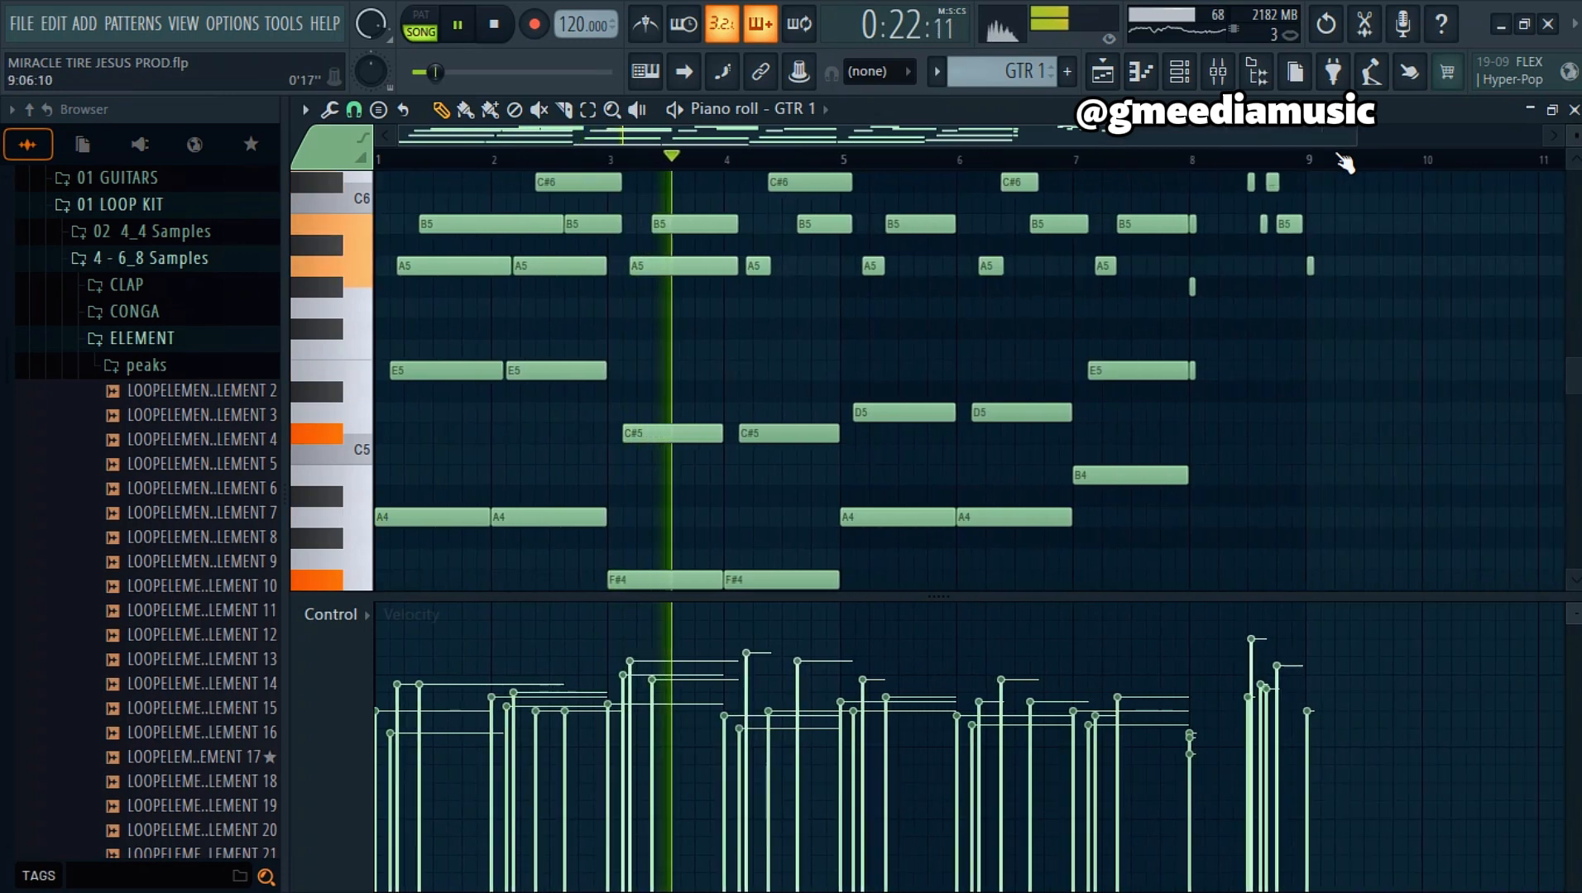
{"action": "scroll", "coordinate": [1344, 163], "scroll_direction": "down", "scroll_amount": 1}
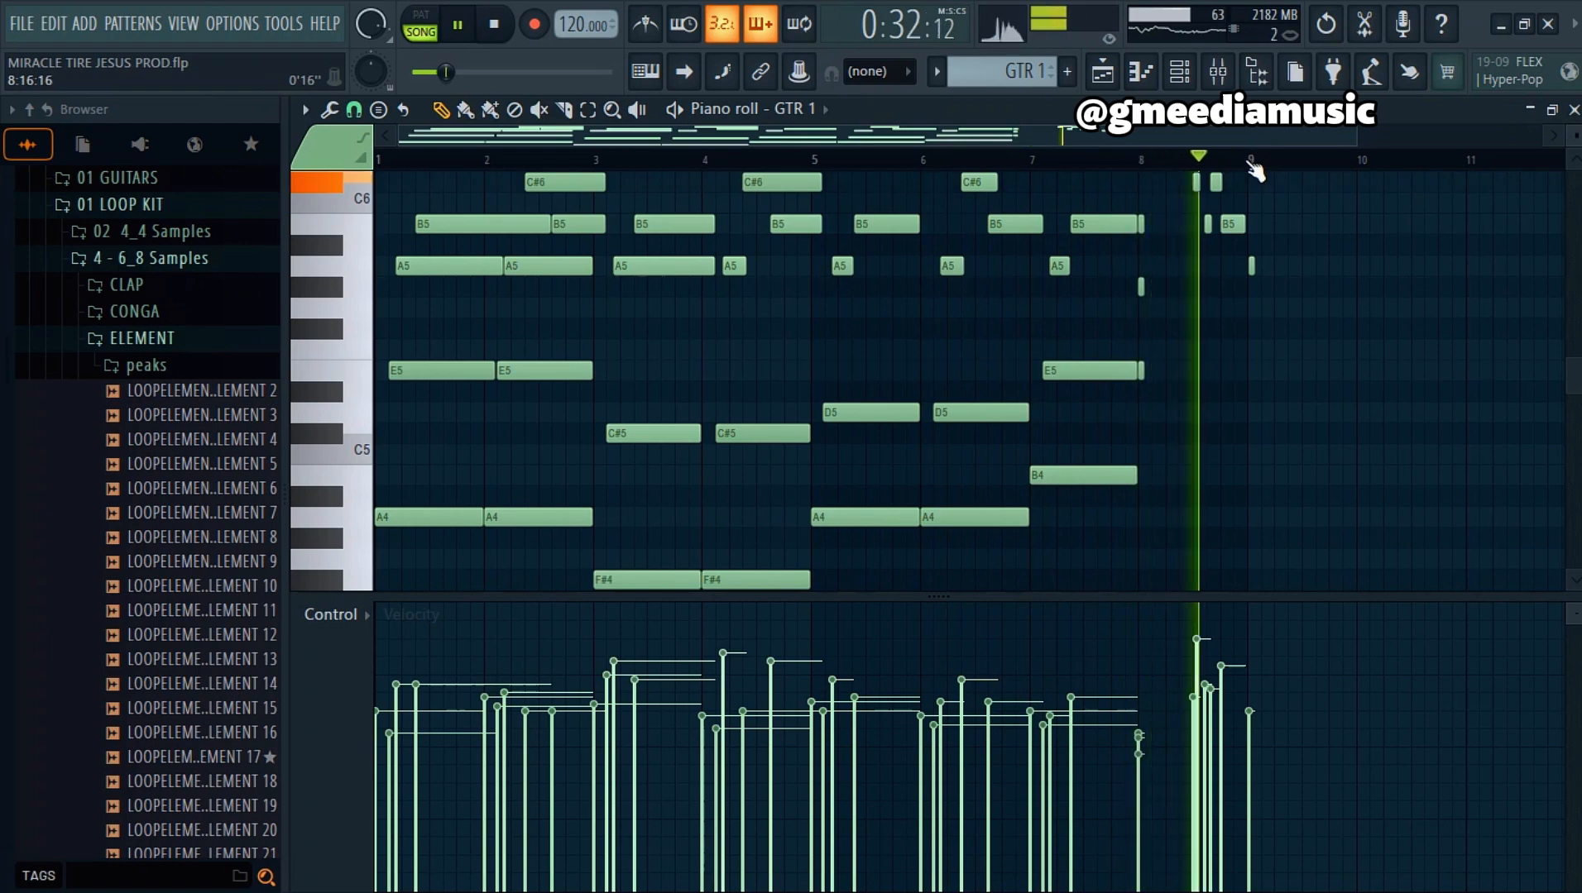
{"action": "key", "text": "space"}
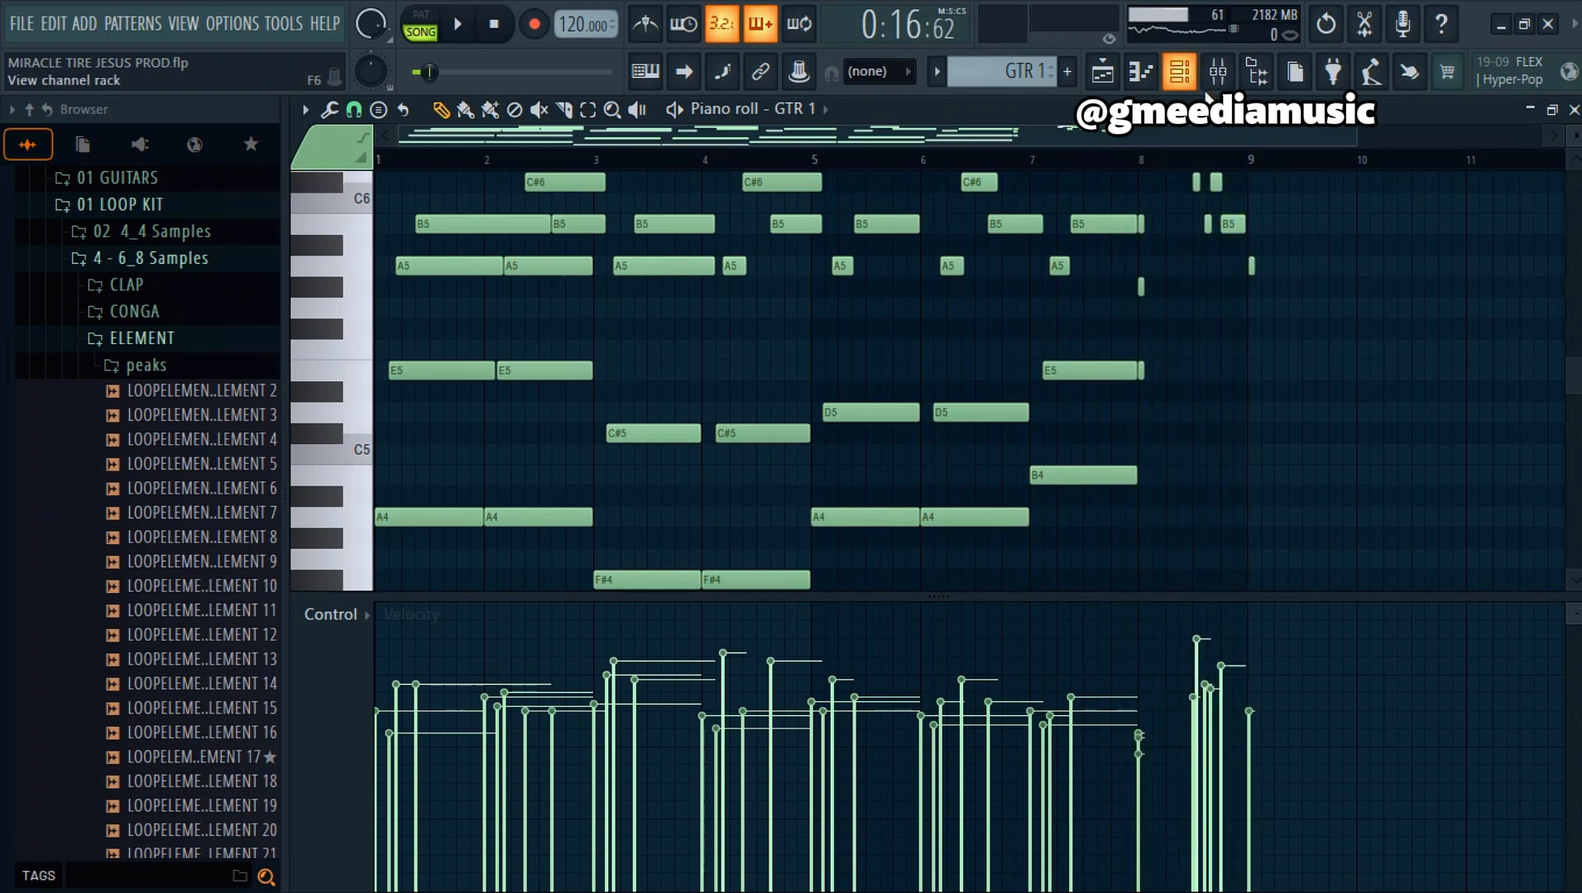
Step: Unsolo the GTR track in the playlist and audition the arrangement from bar 9 to about bar 13
{"action": "left_click", "coordinate": [1197, 81]}
{"action": "left_click", "coordinate": [1102, 73]}
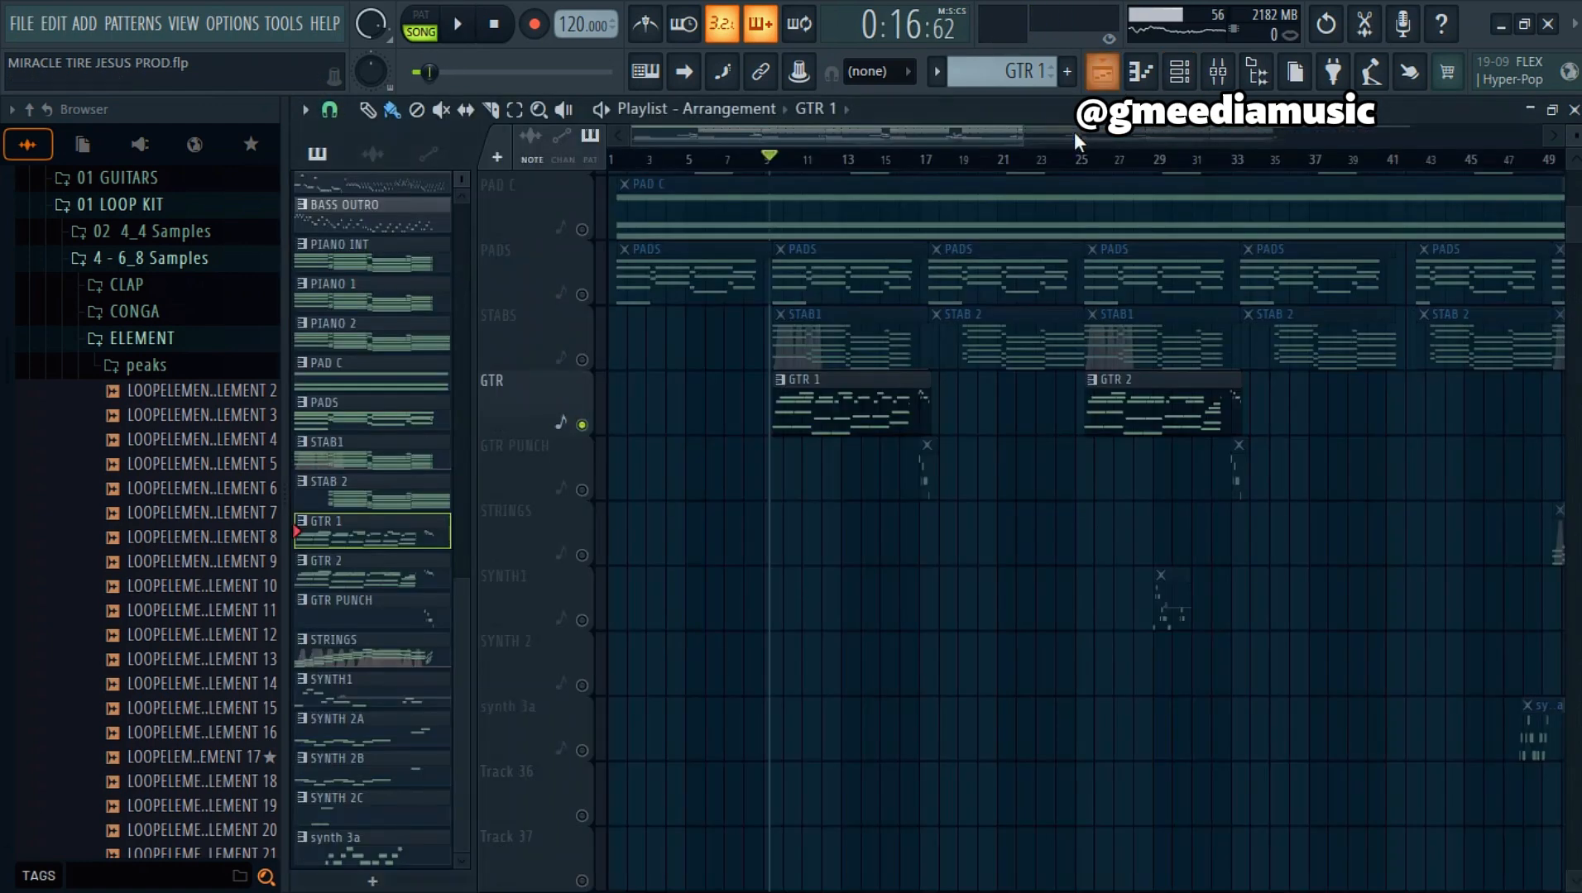
{"action": "right_click", "coordinate": [583, 426]}
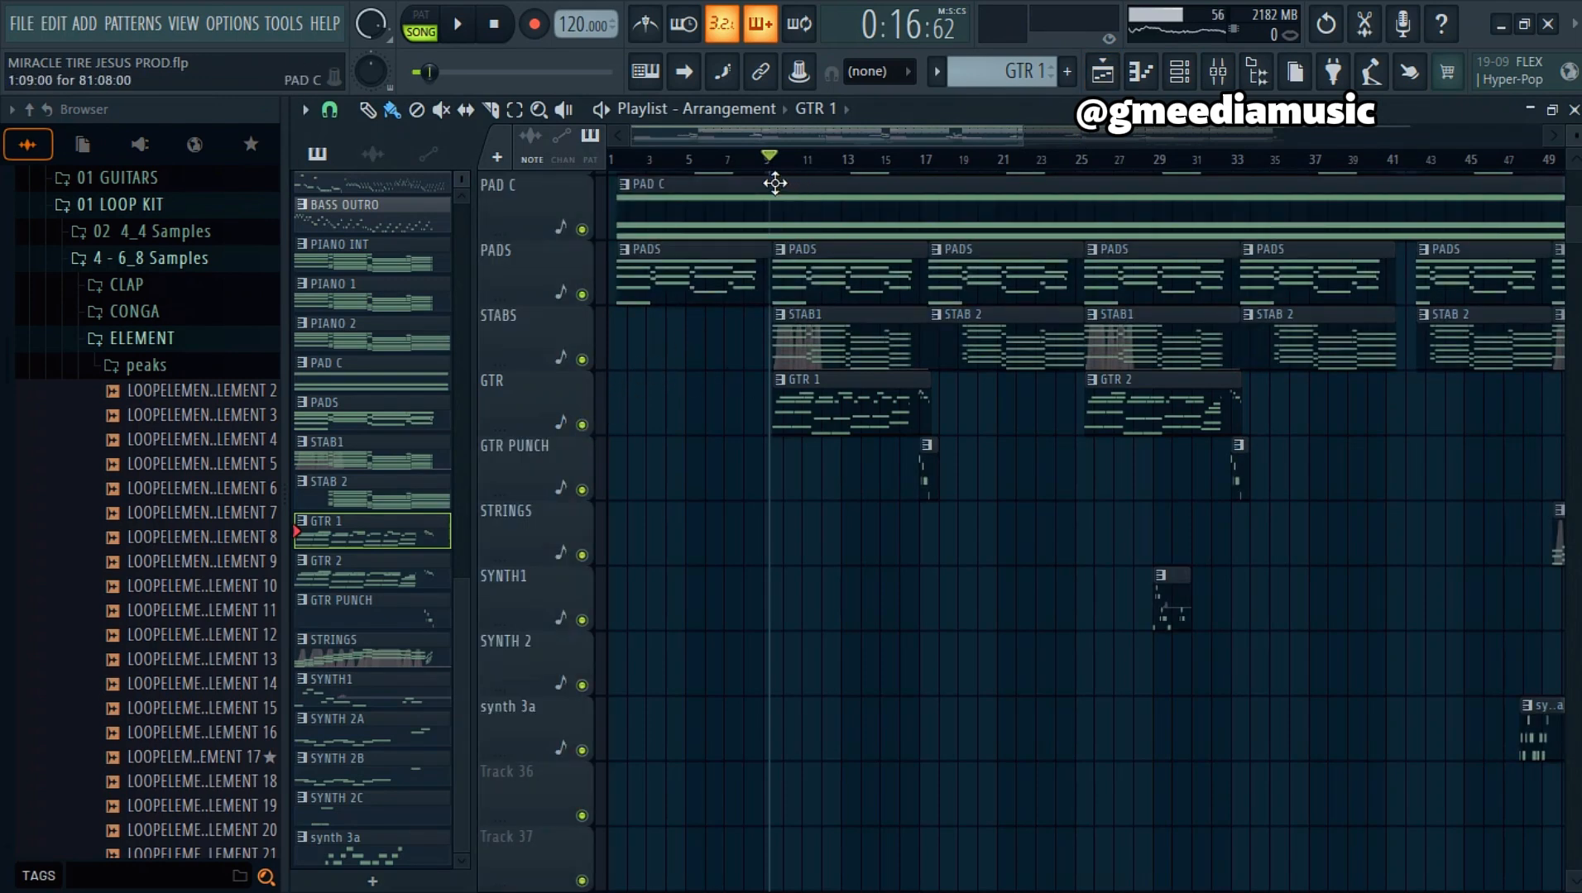
{"action": "key", "text": "space"}
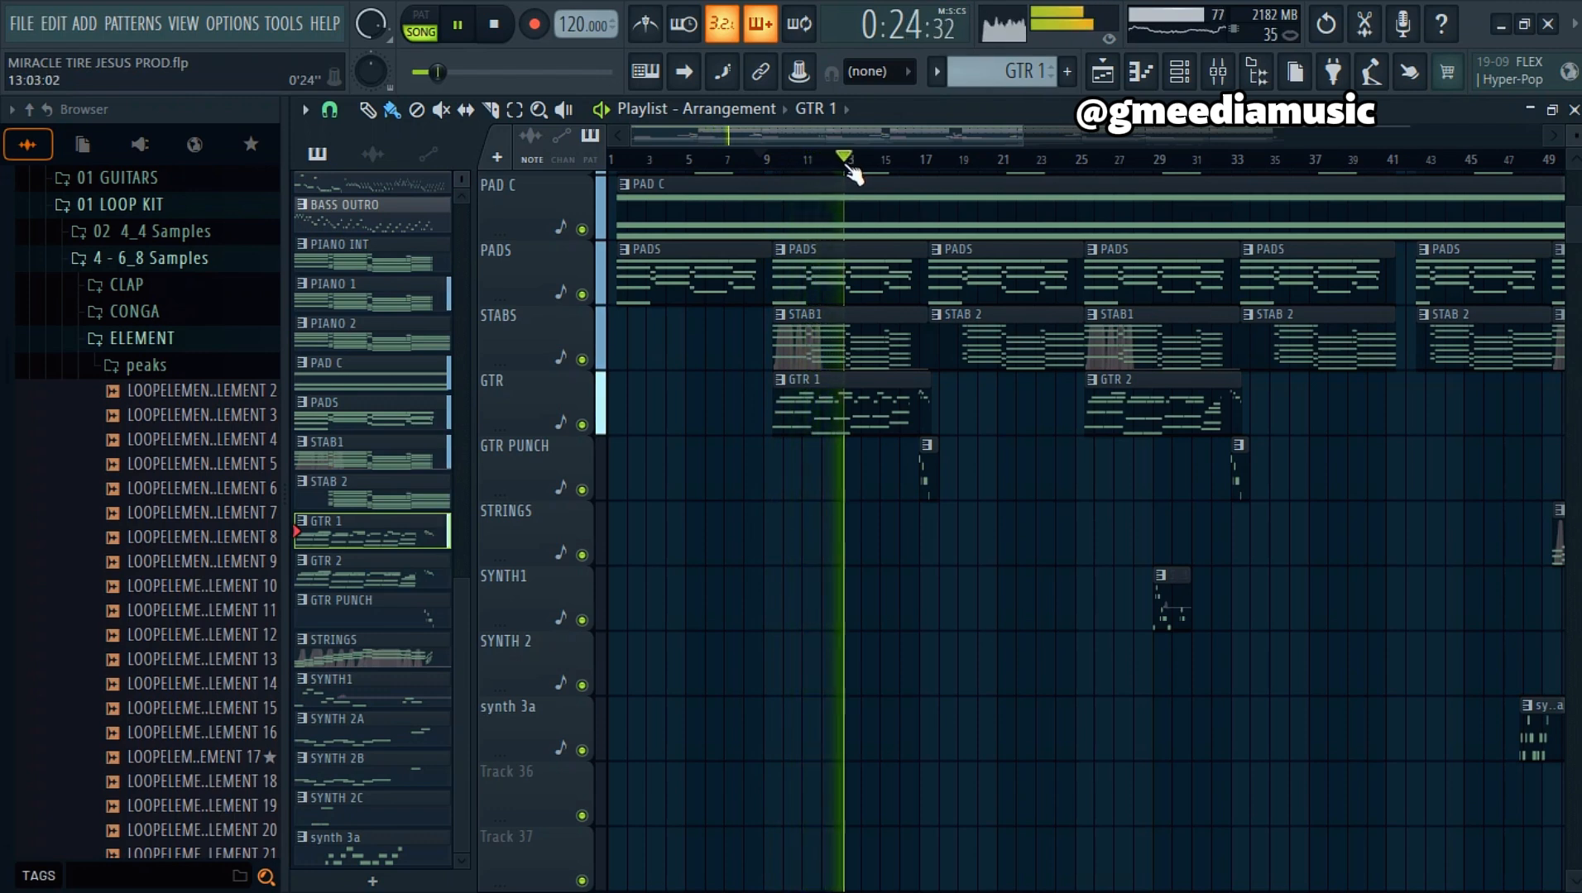
{"action": "key", "text": "space"}
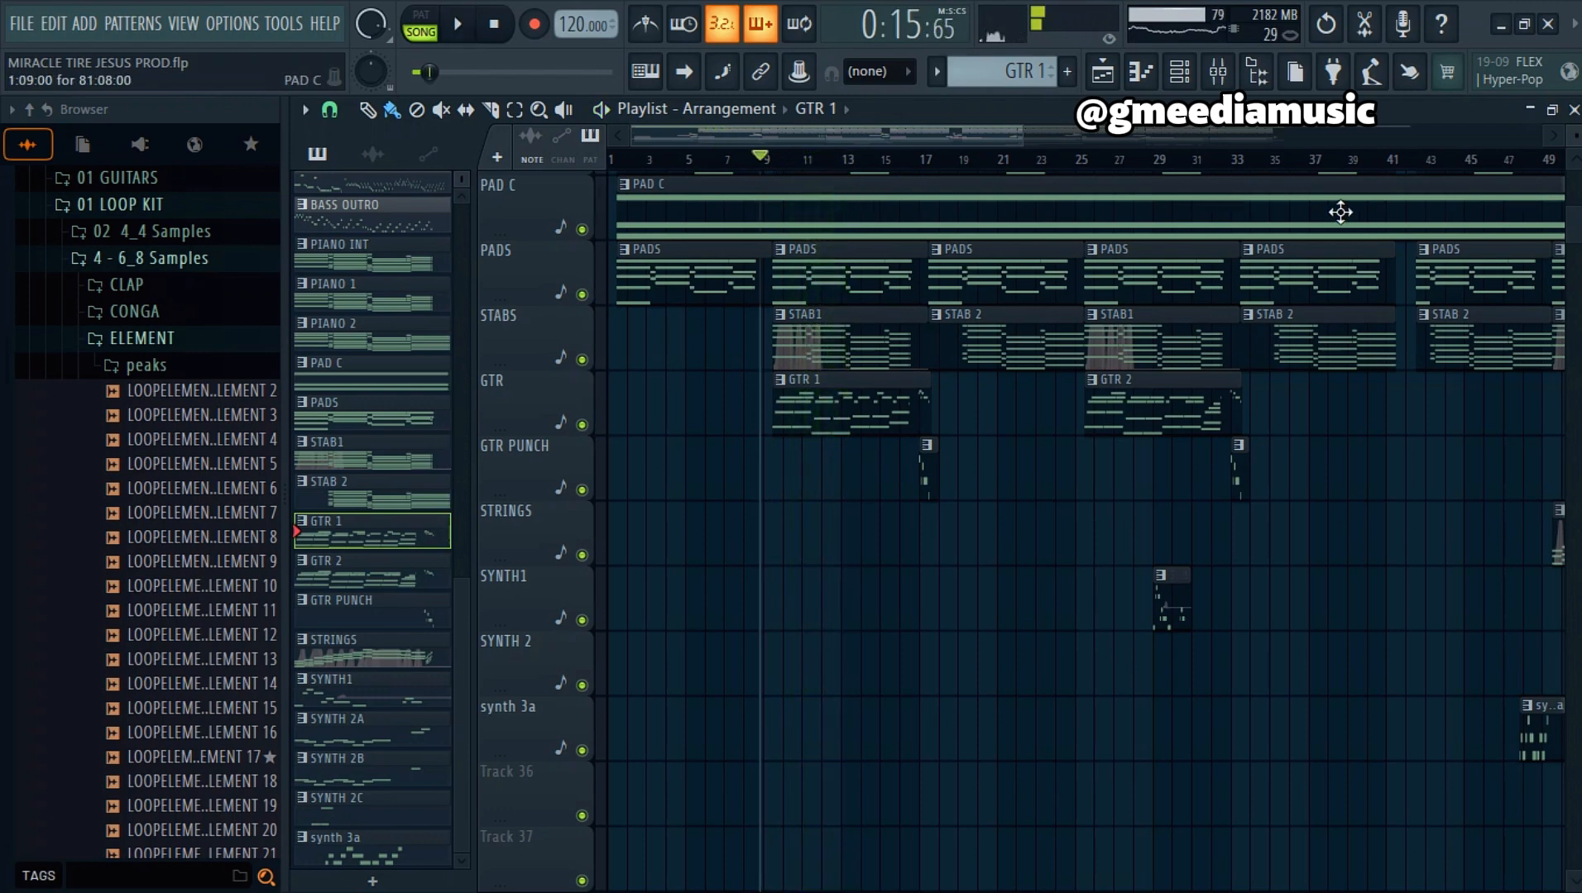
Step: Select the GTR PUNCH channel in the channel rack and switch to the GTR PUNCH pattern
{"action": "left_click", "coordinate": [1177, 79]}
{"action": "left_click", "coordinate": [797, 508]}
{"action": "left_click", "coordinate": [1019, 65]}
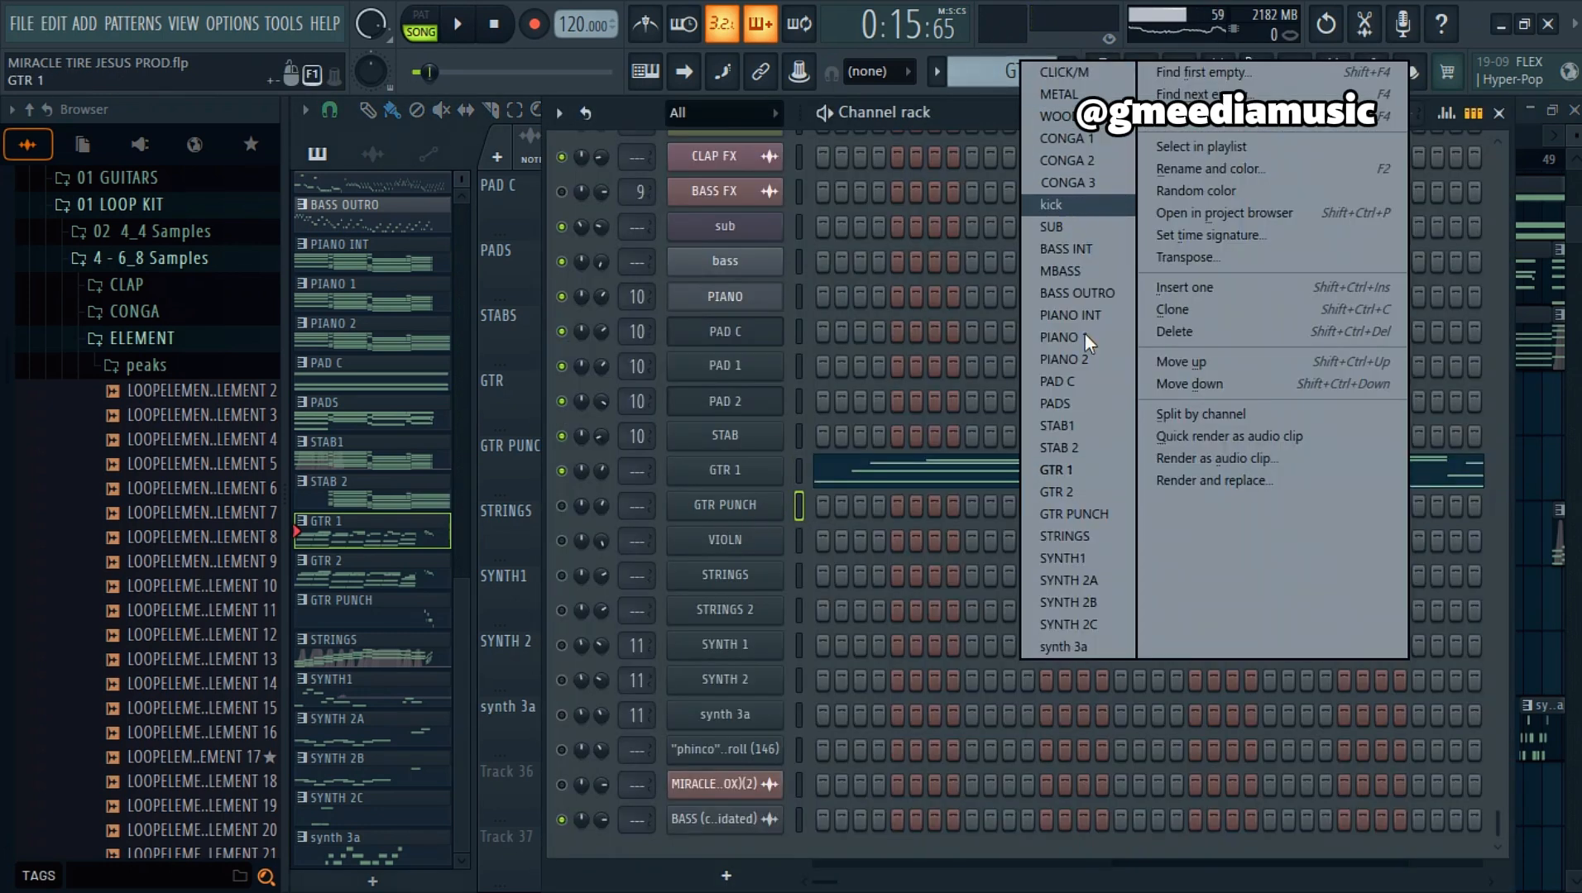
{"action": "left_click", "coordinate": [1087, 513]}
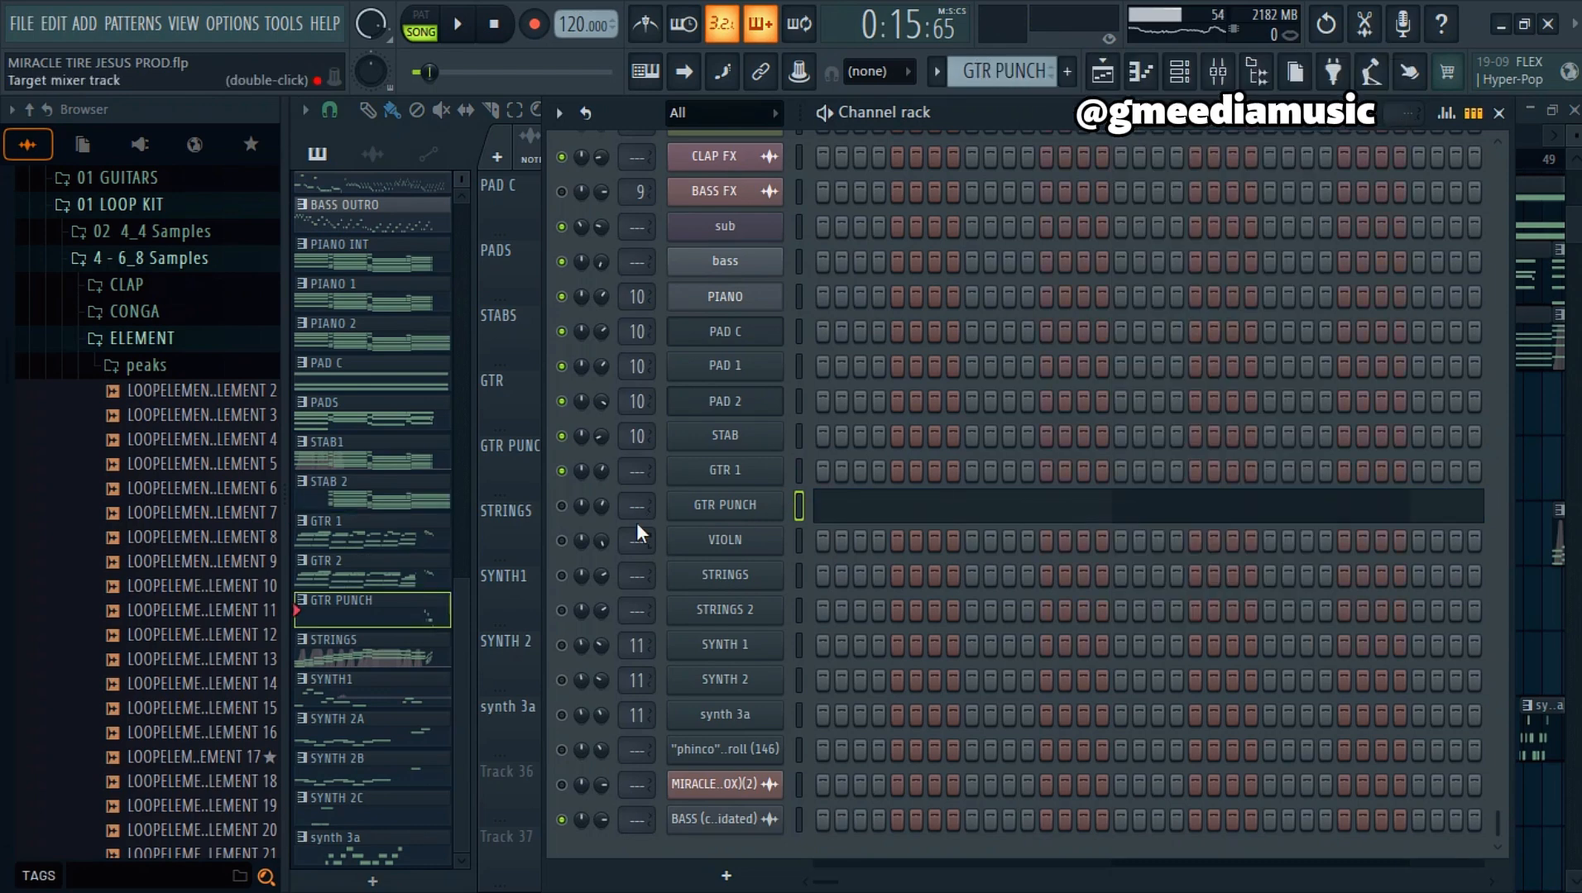
Step: Solo the GTR track in the playlist and audition the end of the GTR 1 clip around bar 17
{"action": "left_click", "coordinate": [1102, 73]}
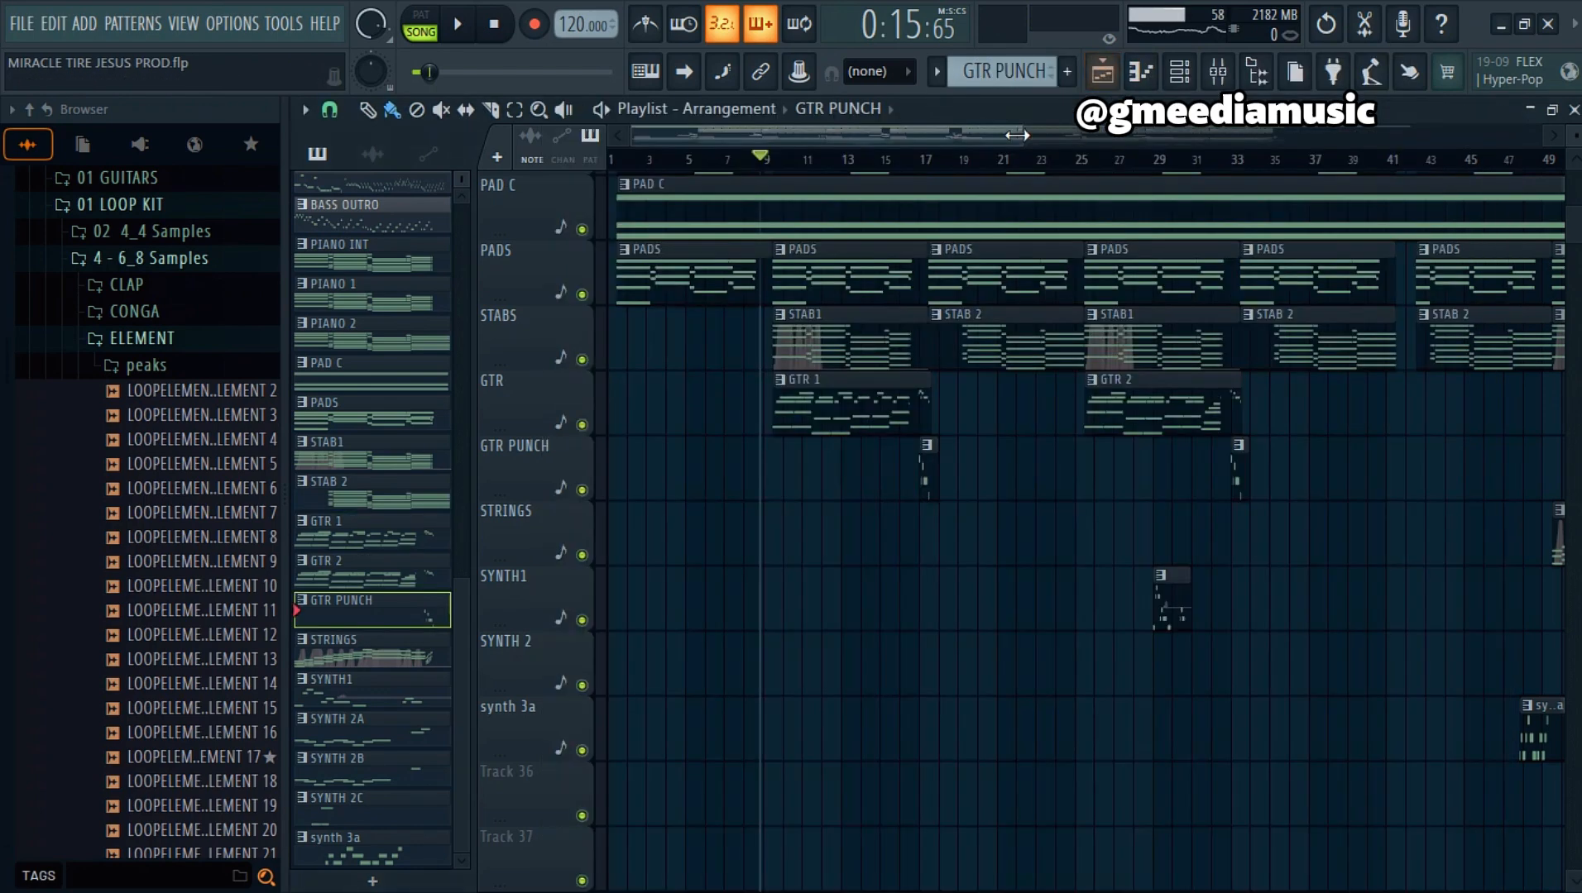
{"action": "left_click", "coordinate": [933, 172]}
{"action": "scroll", "coordinate": [930, 171], "scroll_direction": "up", "scroll_amount": 4}
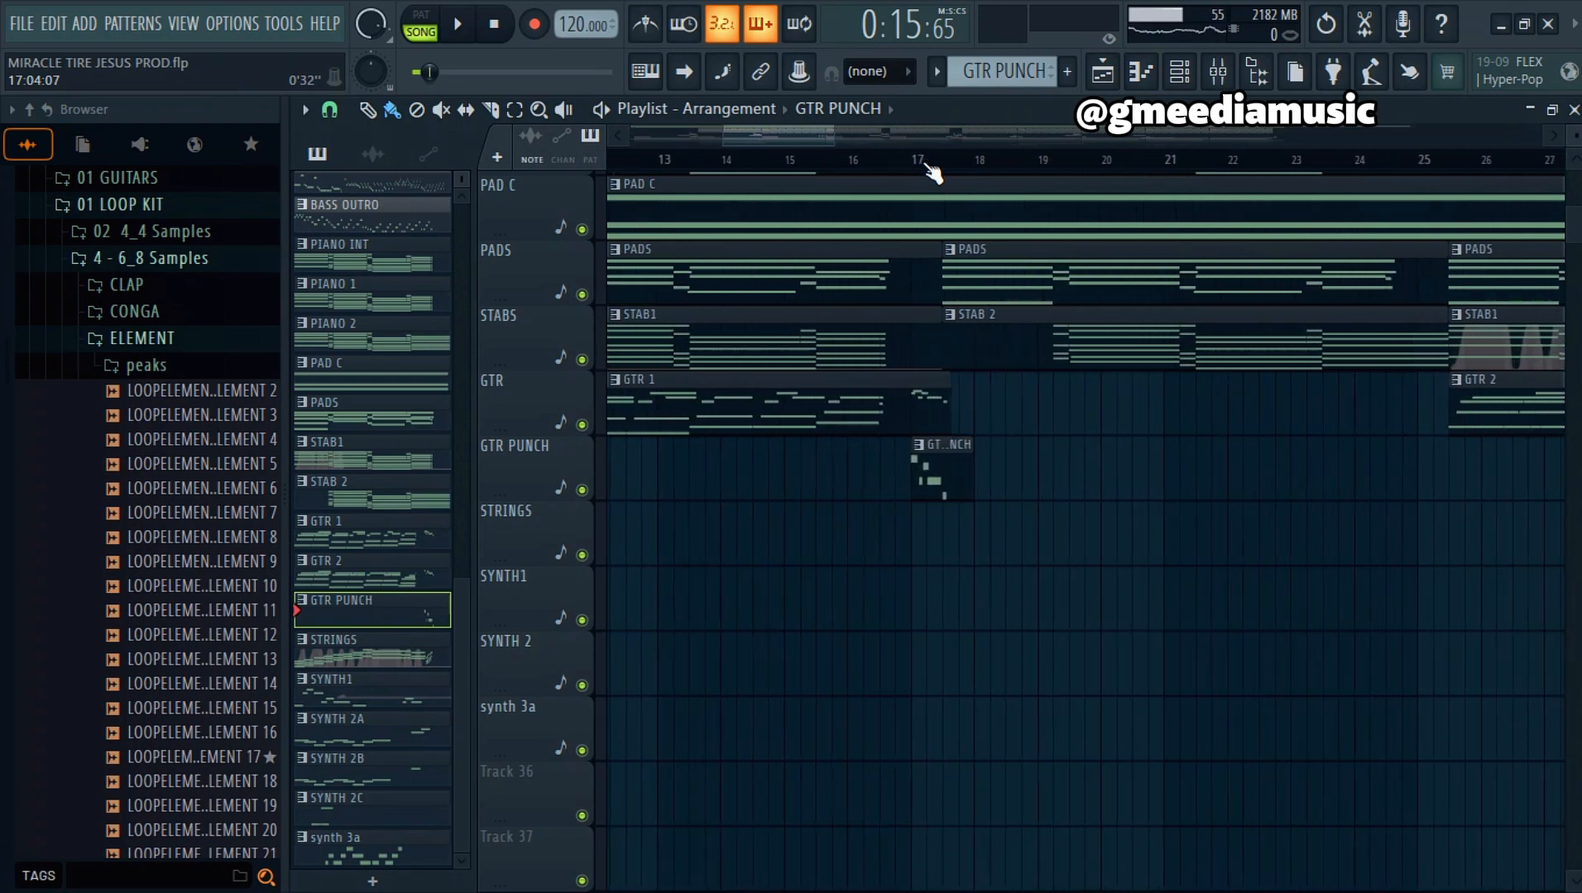
{"action": "right_click", "coordinate": [582, 425]}
{"action": "key", "text": "space"}
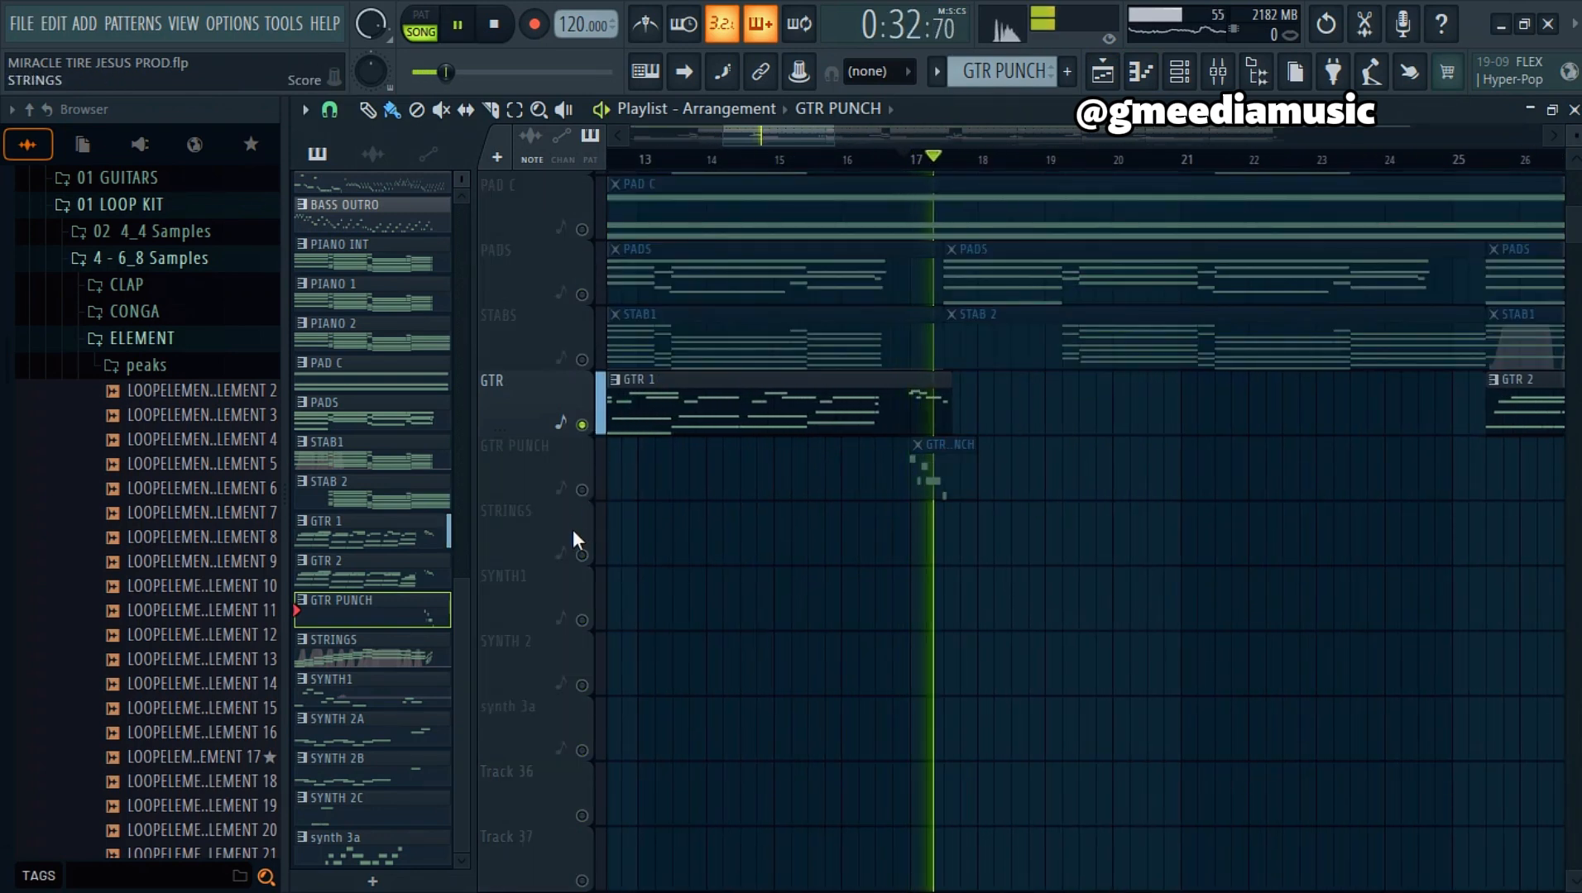
{"action": "key", "text": "space"}
Step: Unmute the GTR PUNCH track beside the soloed GTR track and play both from bar 17
{"action": "left_click", "coordinate": [582, 490]}
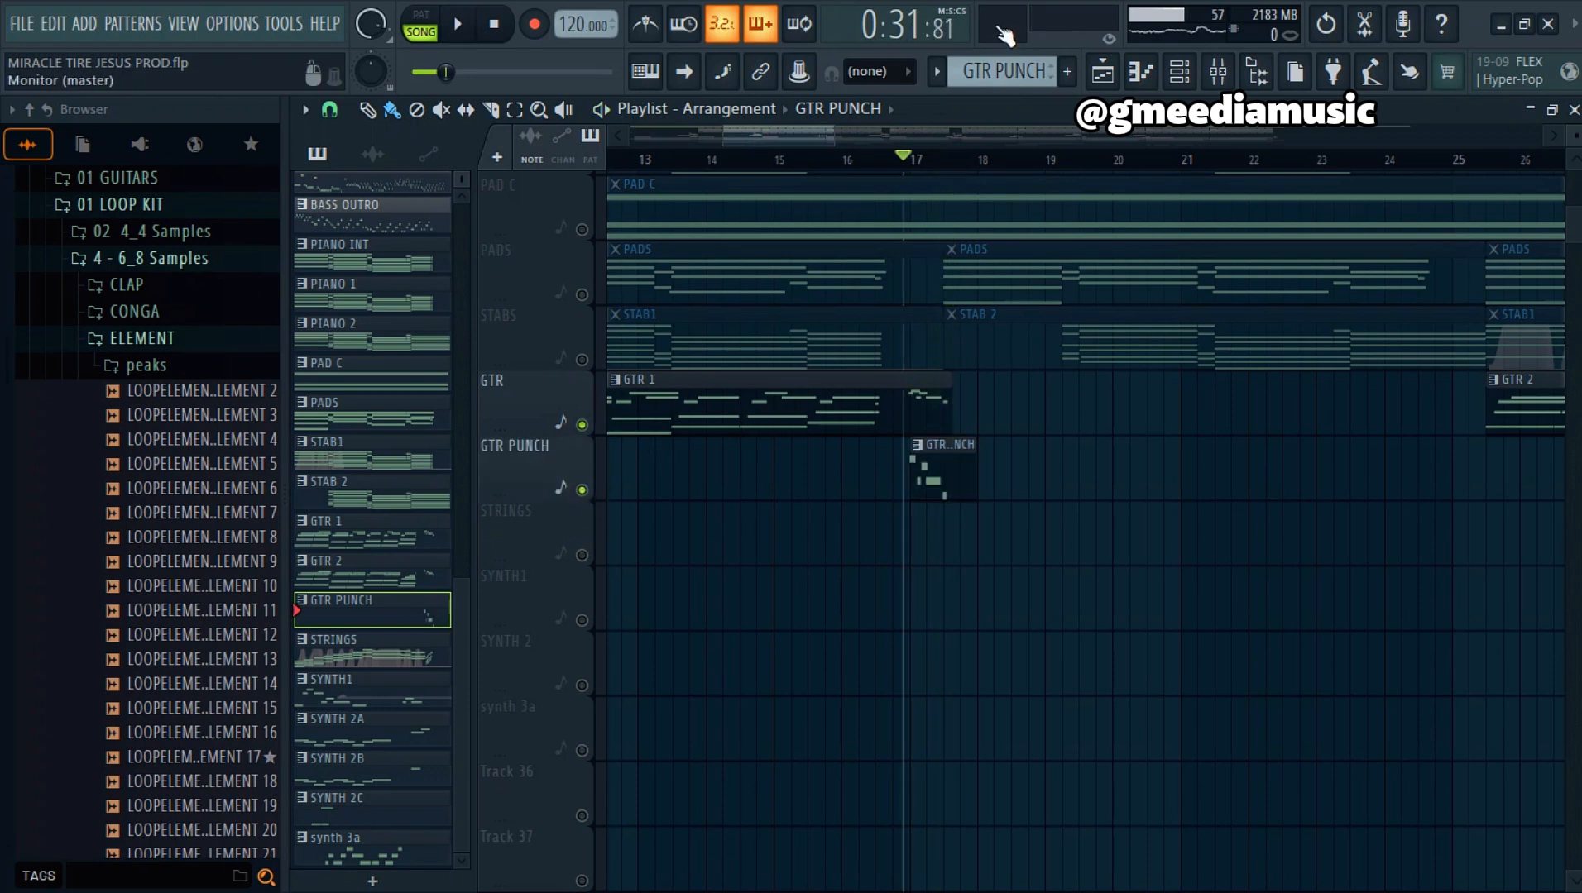
{"action": "scroll", "coordinate": [910, 166], "scroll_direction": "up", "scroll_amount": 3}
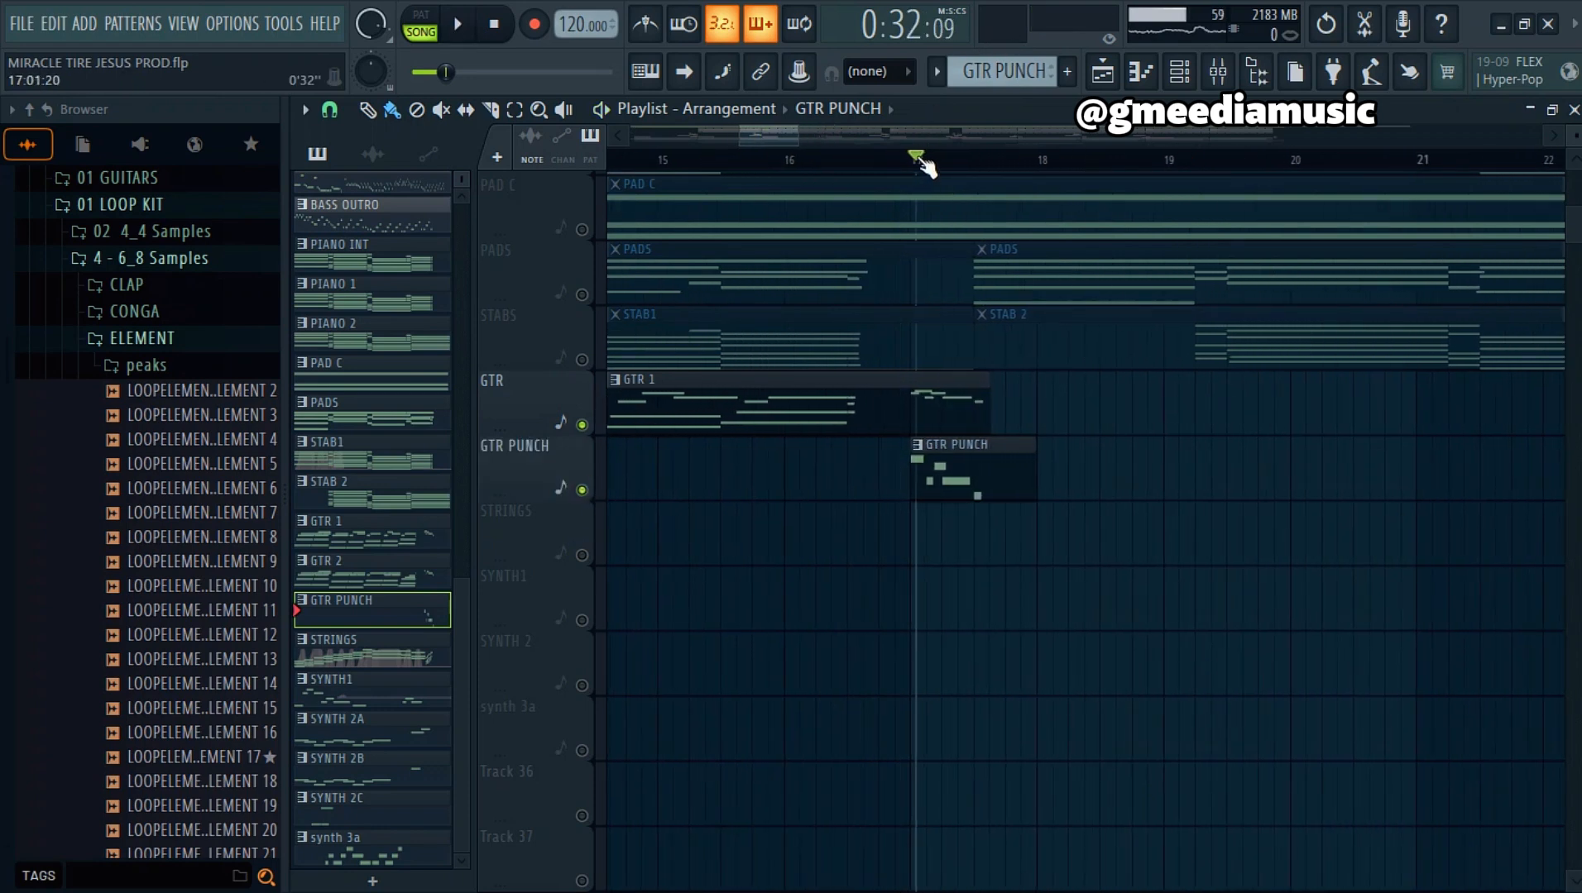
{"action": "key", "text": "space"}
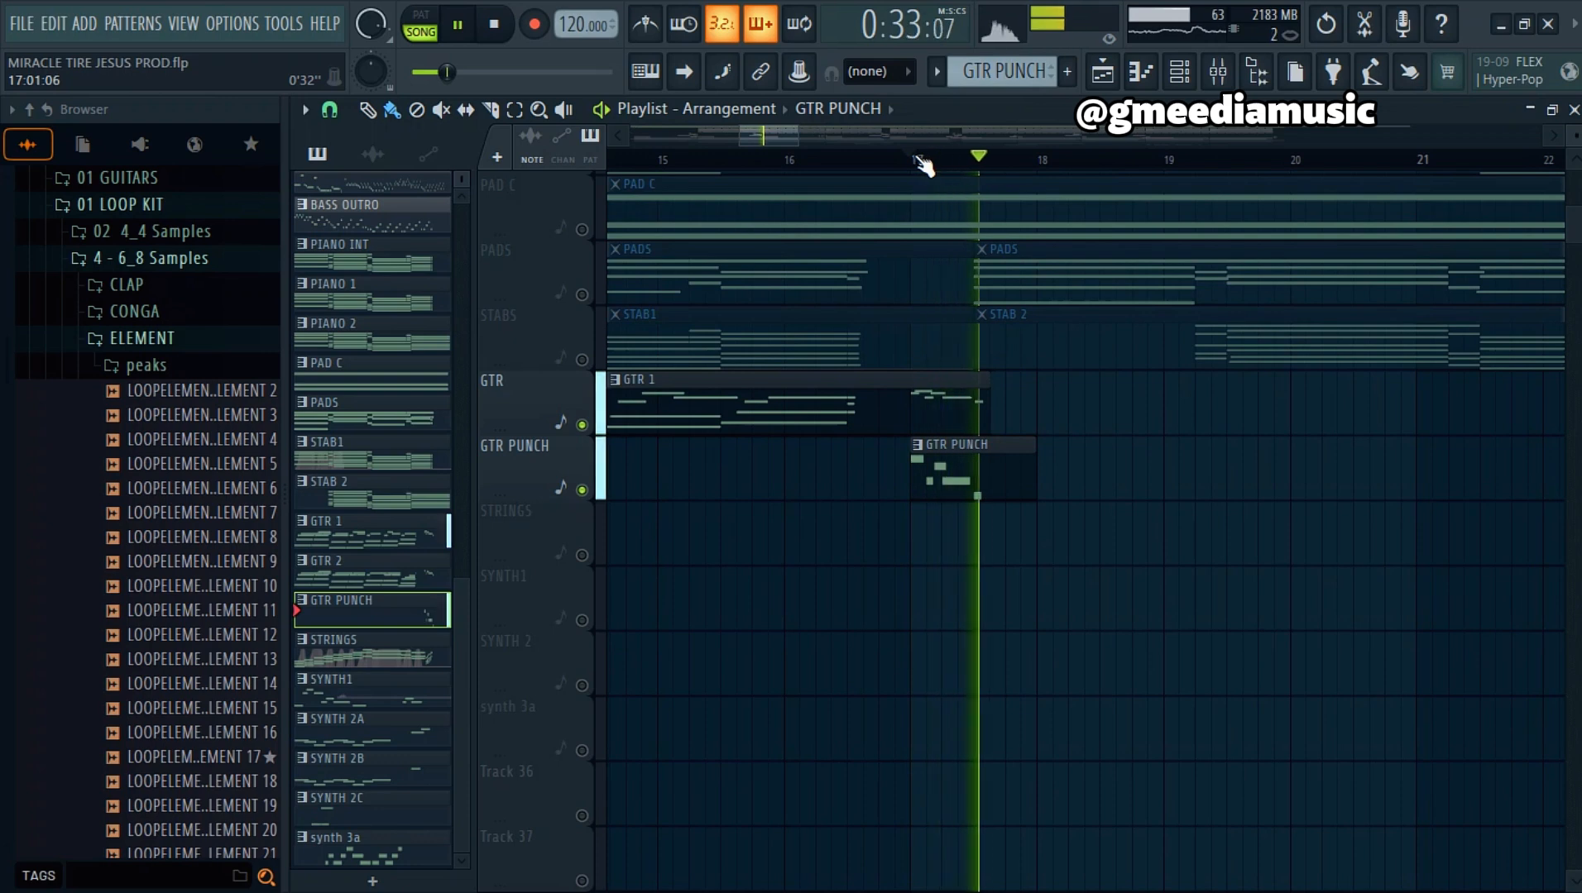
Step: Open the GTR PUNCH notes in the piano roll, play the phrase after bar 8 and stop playback
{"action": "left_click", "coordinate": [1179, 71]}
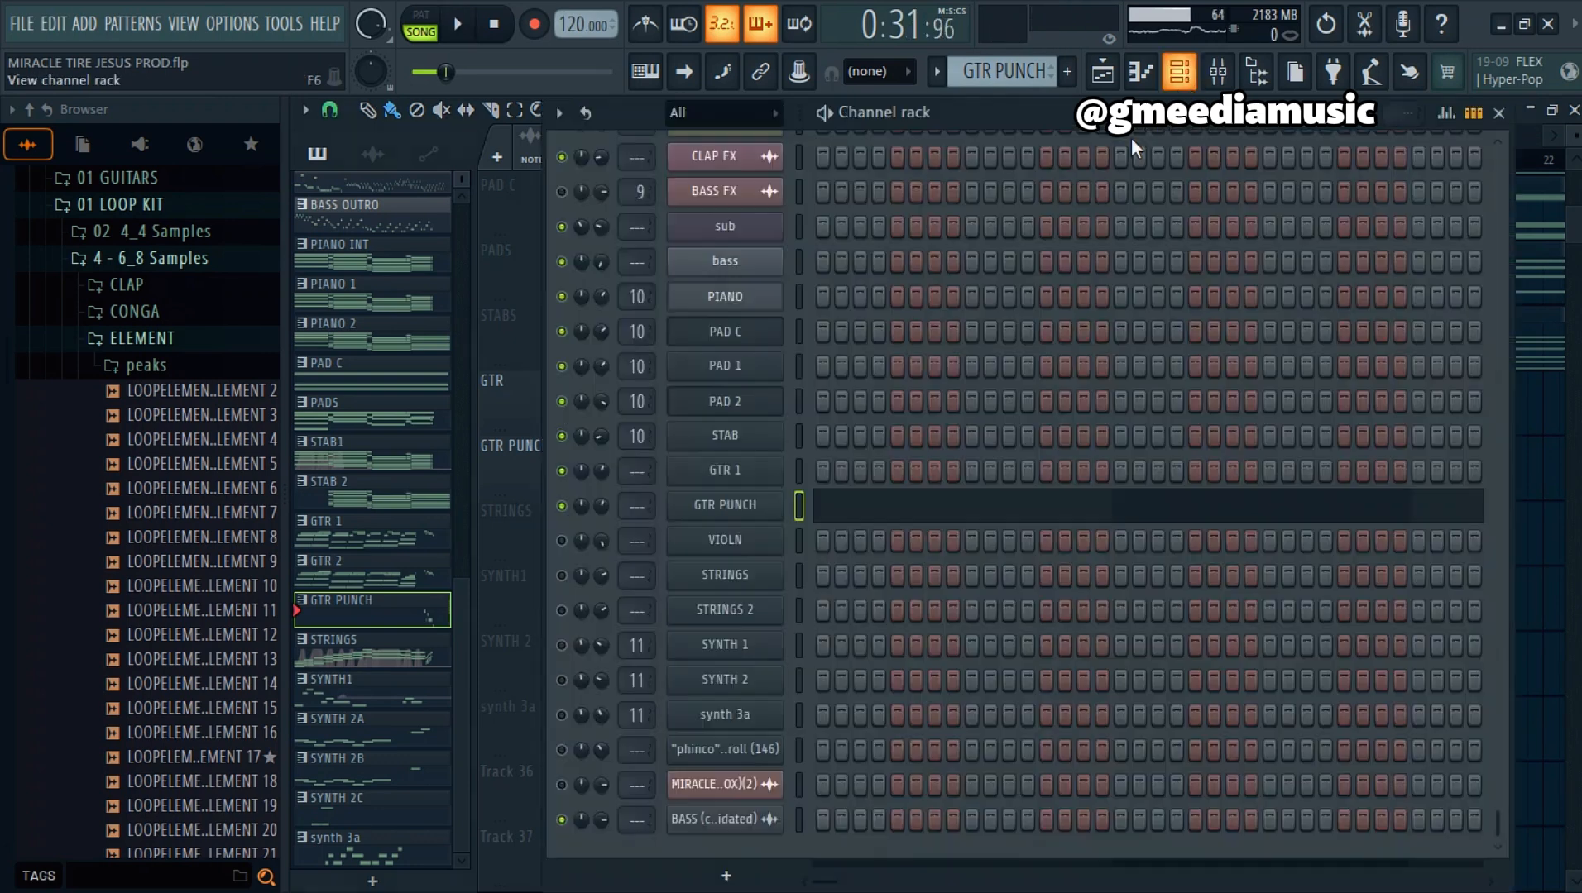
{"action": "left_click", "coordinate": [923, 520]}
{"action": "key", "text": "space"}
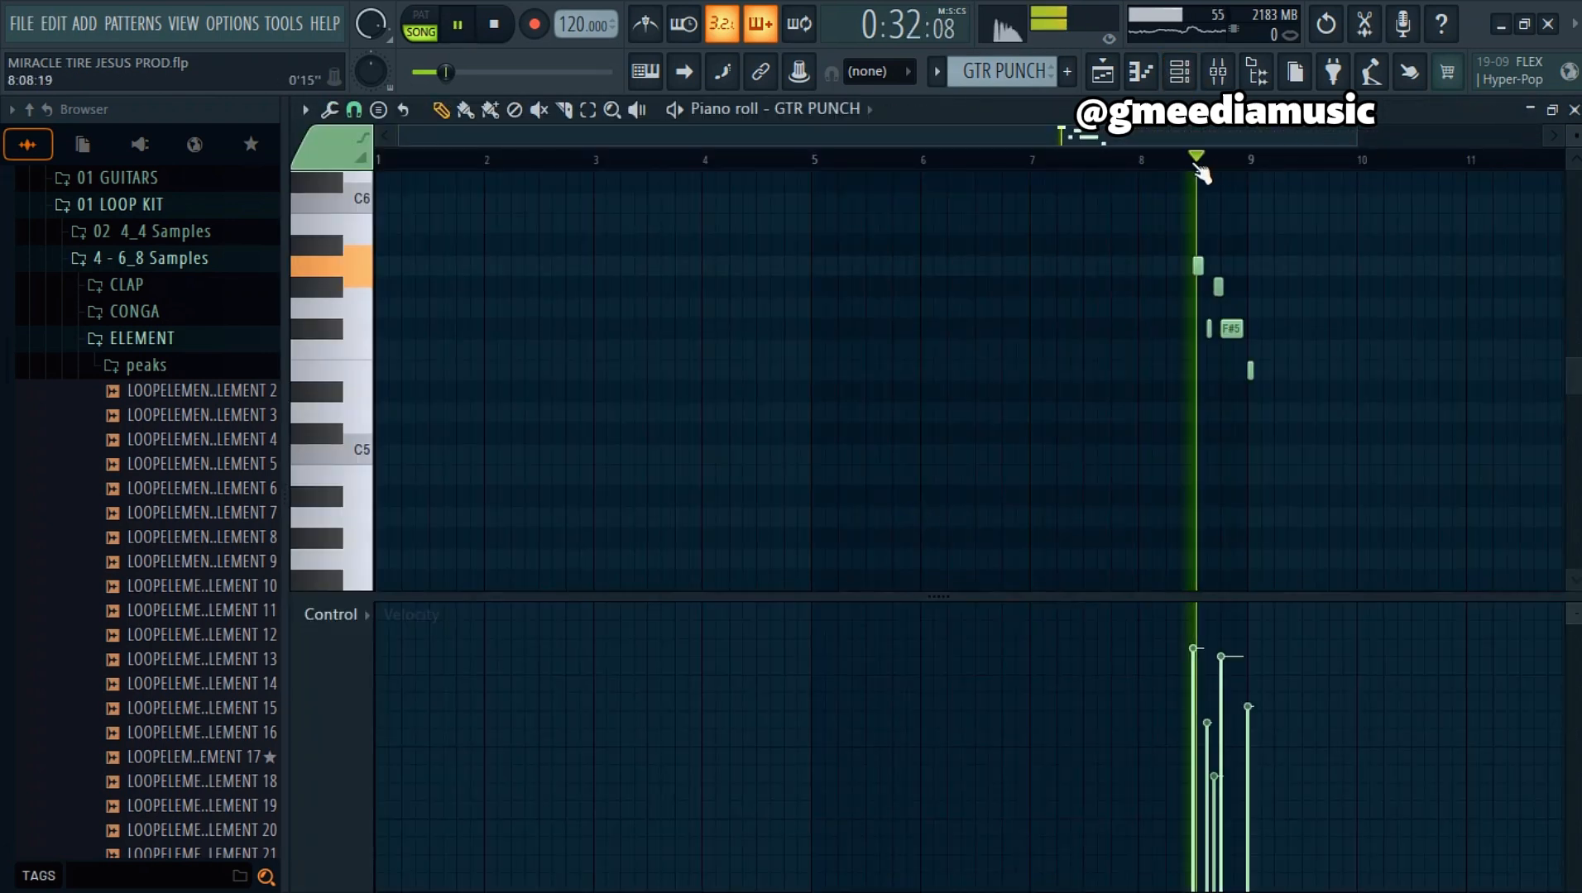
{"action": "key", "text": "space"}
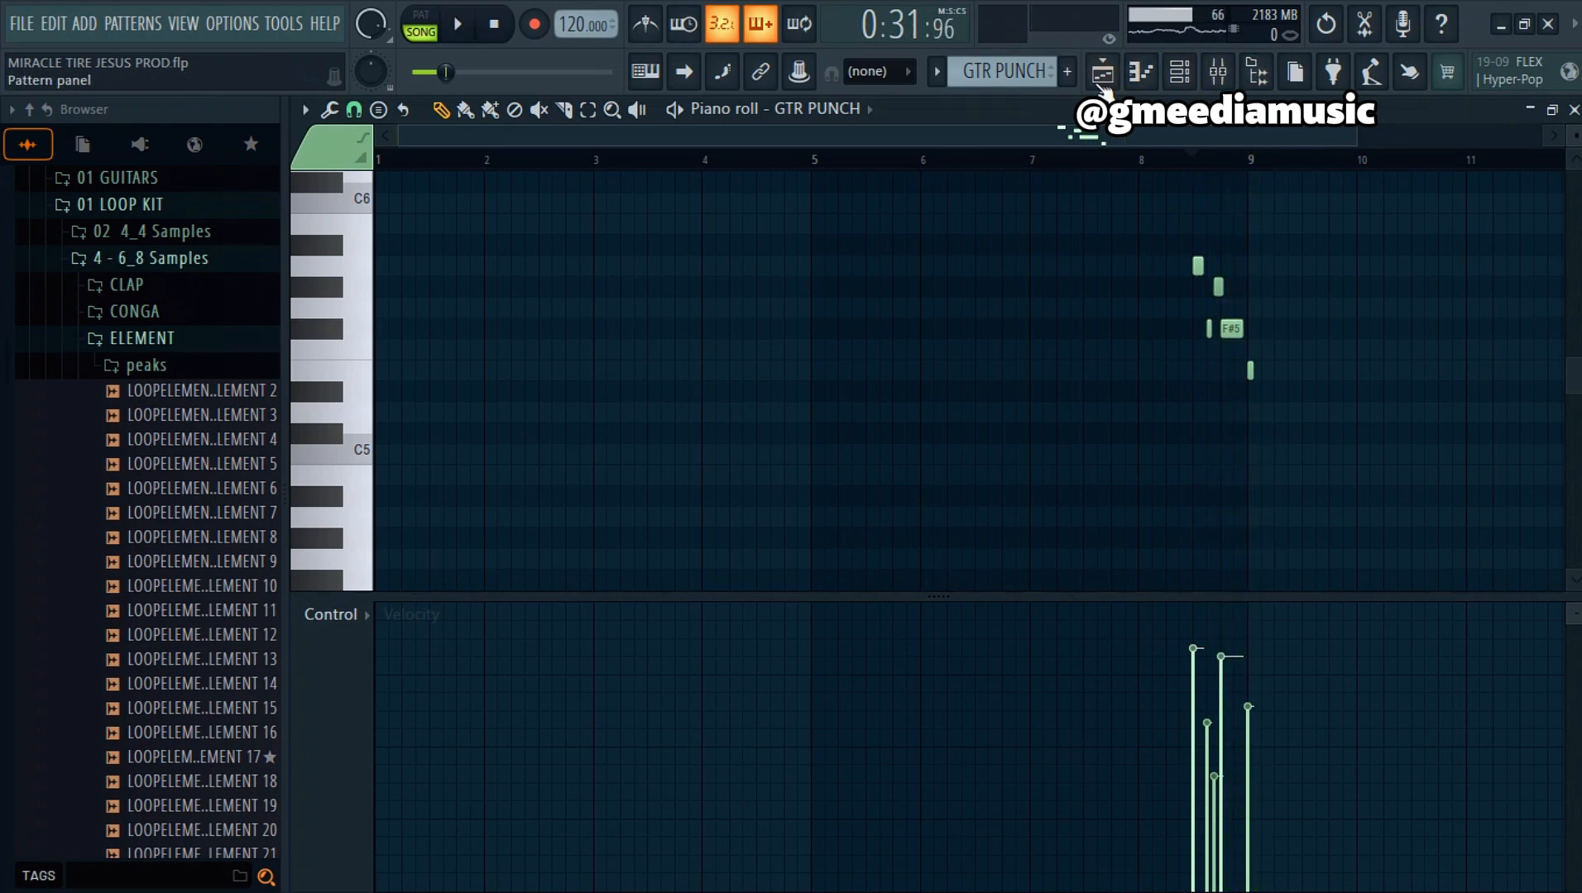
Step: Return to the playlist and audition the GTR PUNCH part with the full arrangement around bar 17
{"action": "left_click", "coordinate": [1102, 71]}
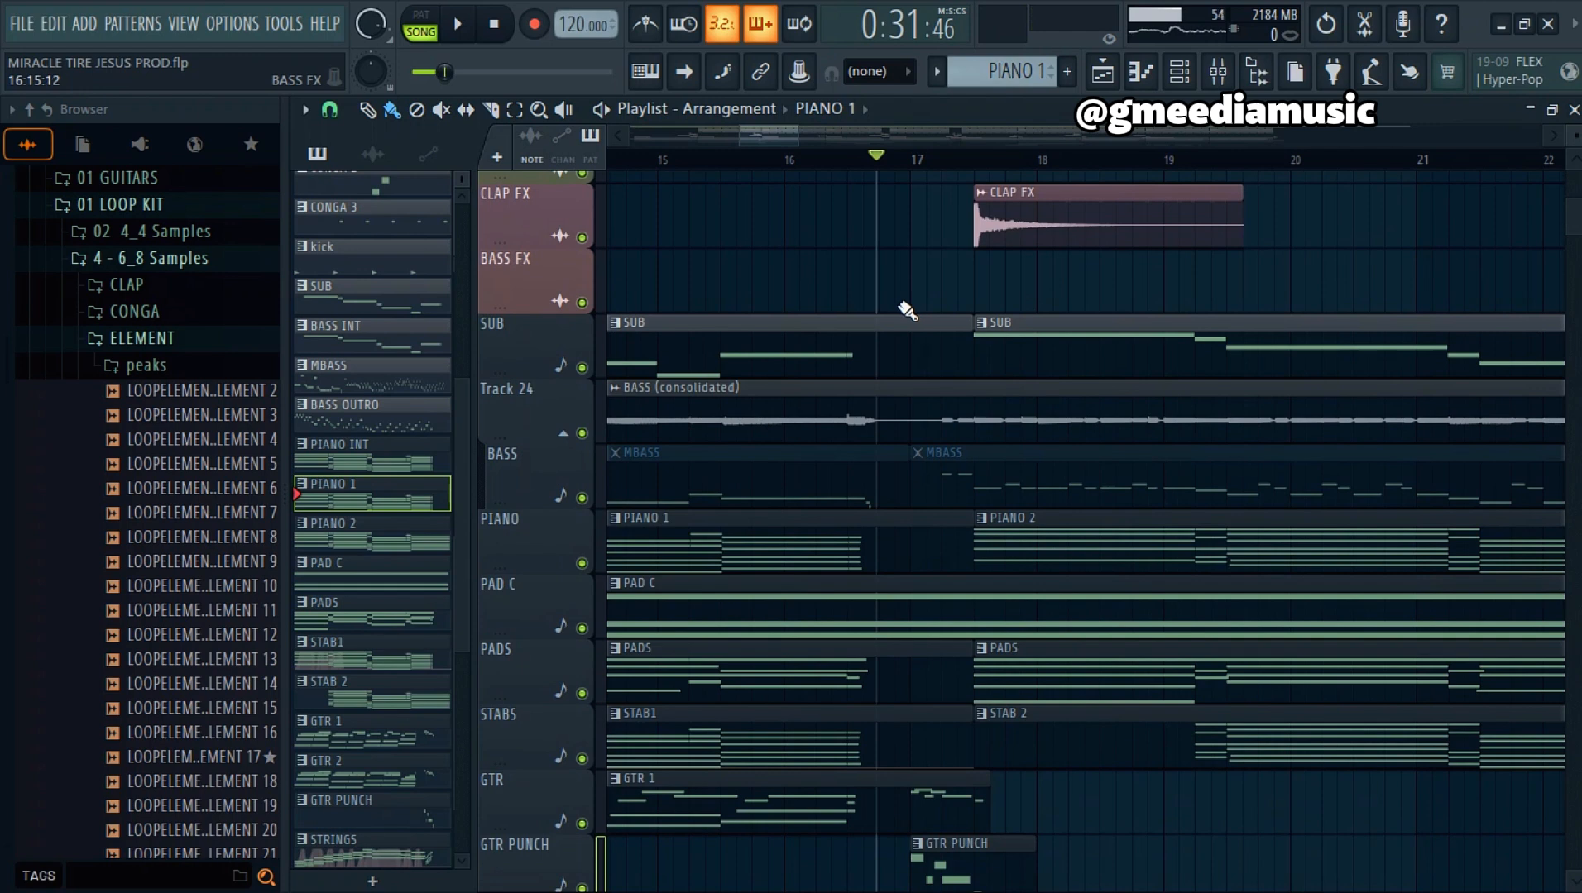
{"action": "key", "text": "space"}
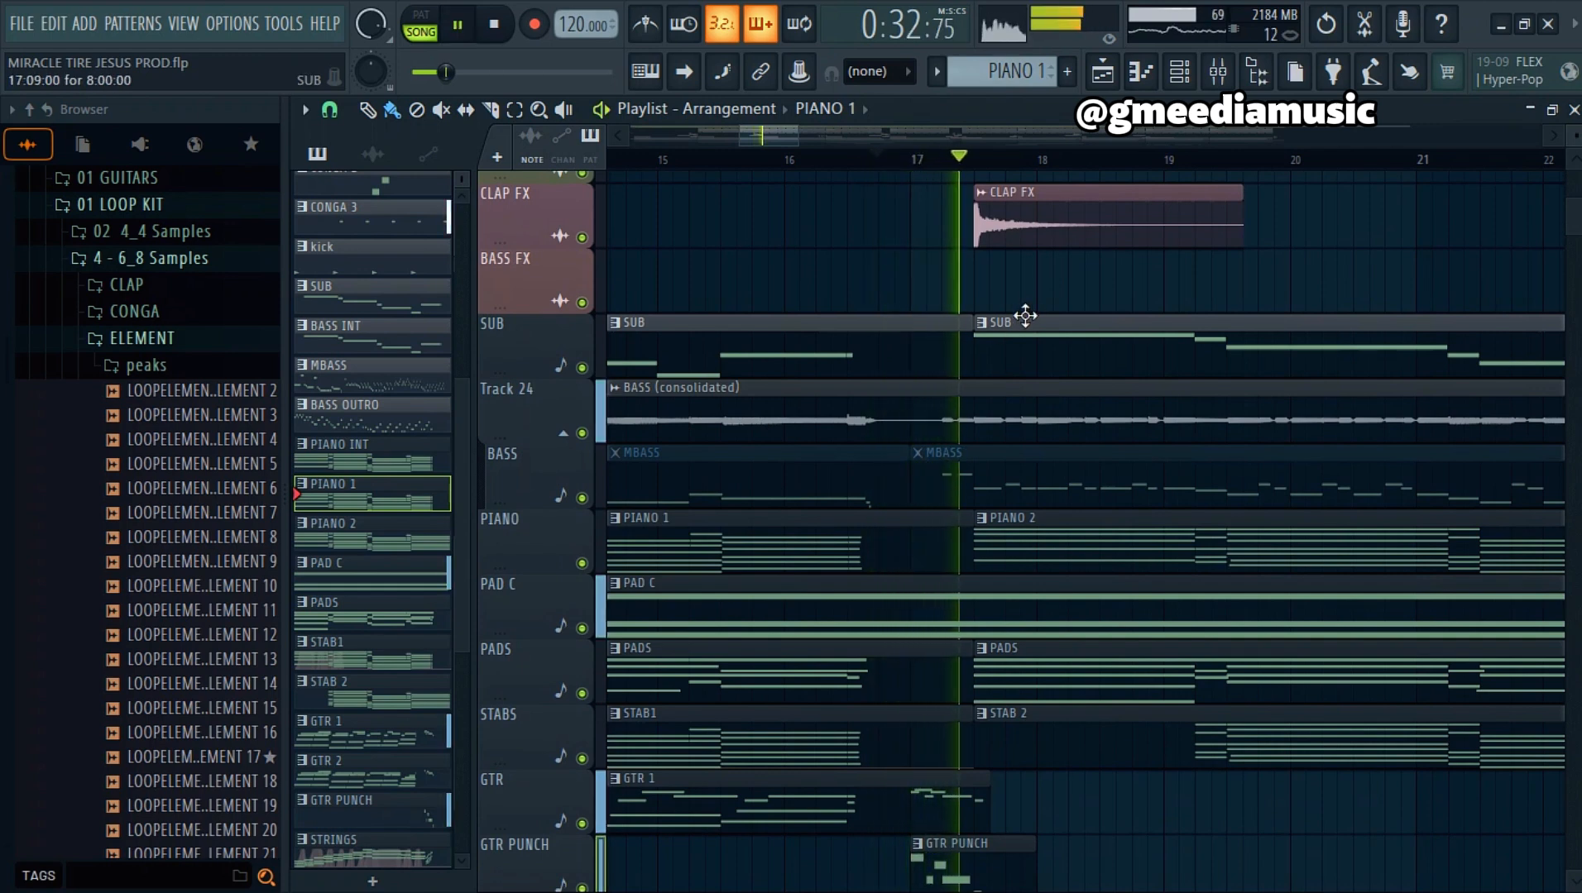
{"action": "key", "text": "space"}
Step: Switch the active pattern from PIANO 1 to GTR 2 and go back to the playlist
{"action": "left_click", "coordinate": [1179, 73]}
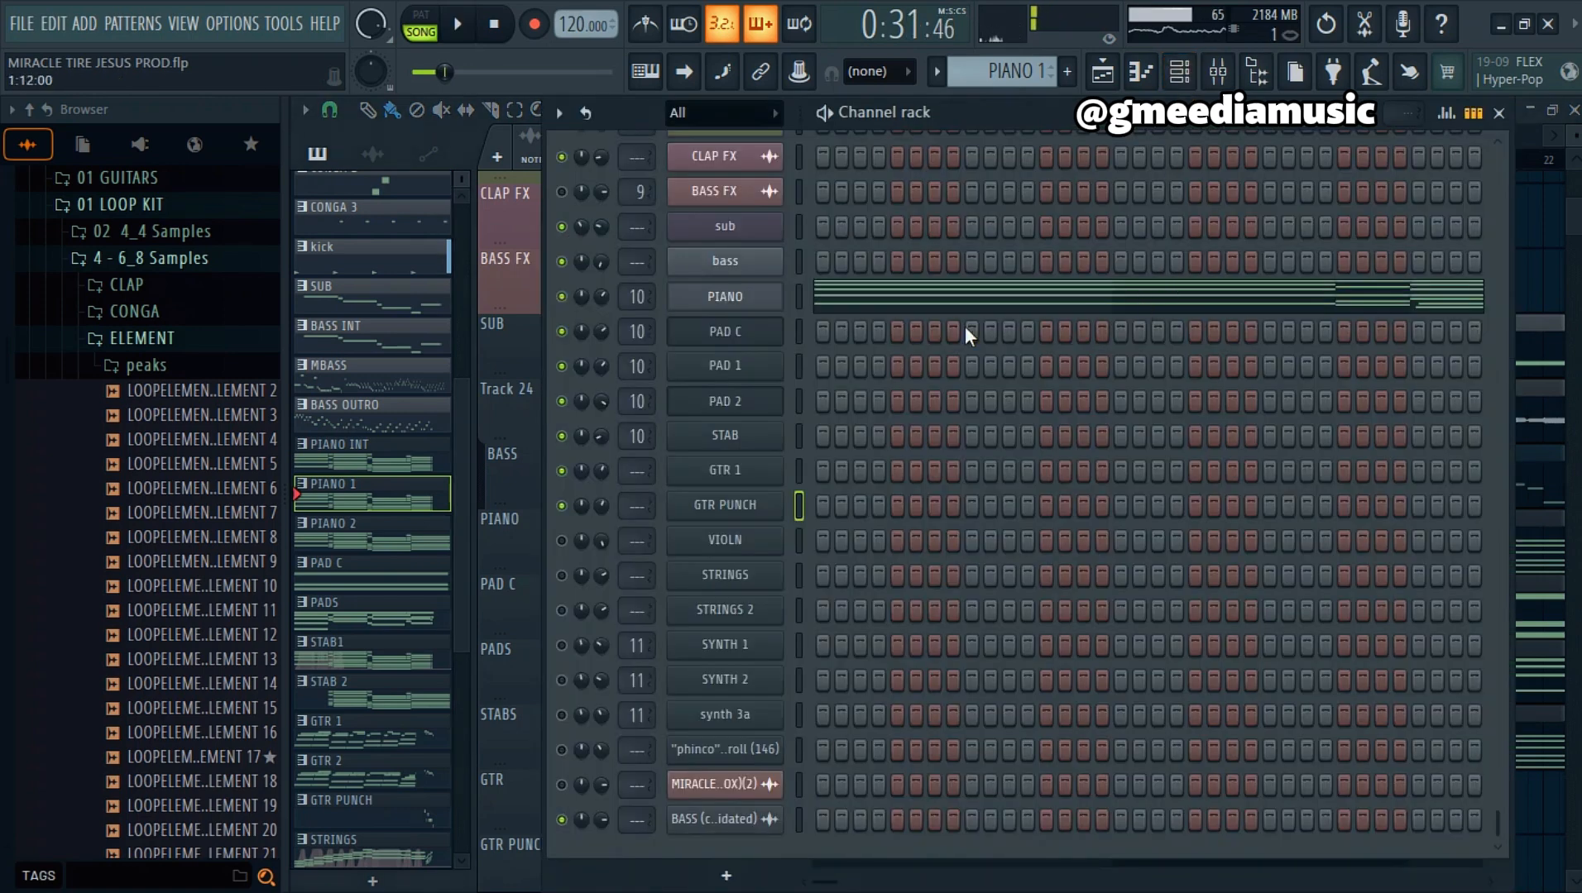
{"action": "key", "text": "KP_Add"}
{"action": "key", "text": "KP_Add"}
{"action": "key", "text": "KP_Add"}
{"action": "key", "text": "KP_Add"}
{"action": "key", "text": "KP_Add"}
{"action": "key", "text": "KP_Add"}
{"action": "key", "text": "KP_Add"}
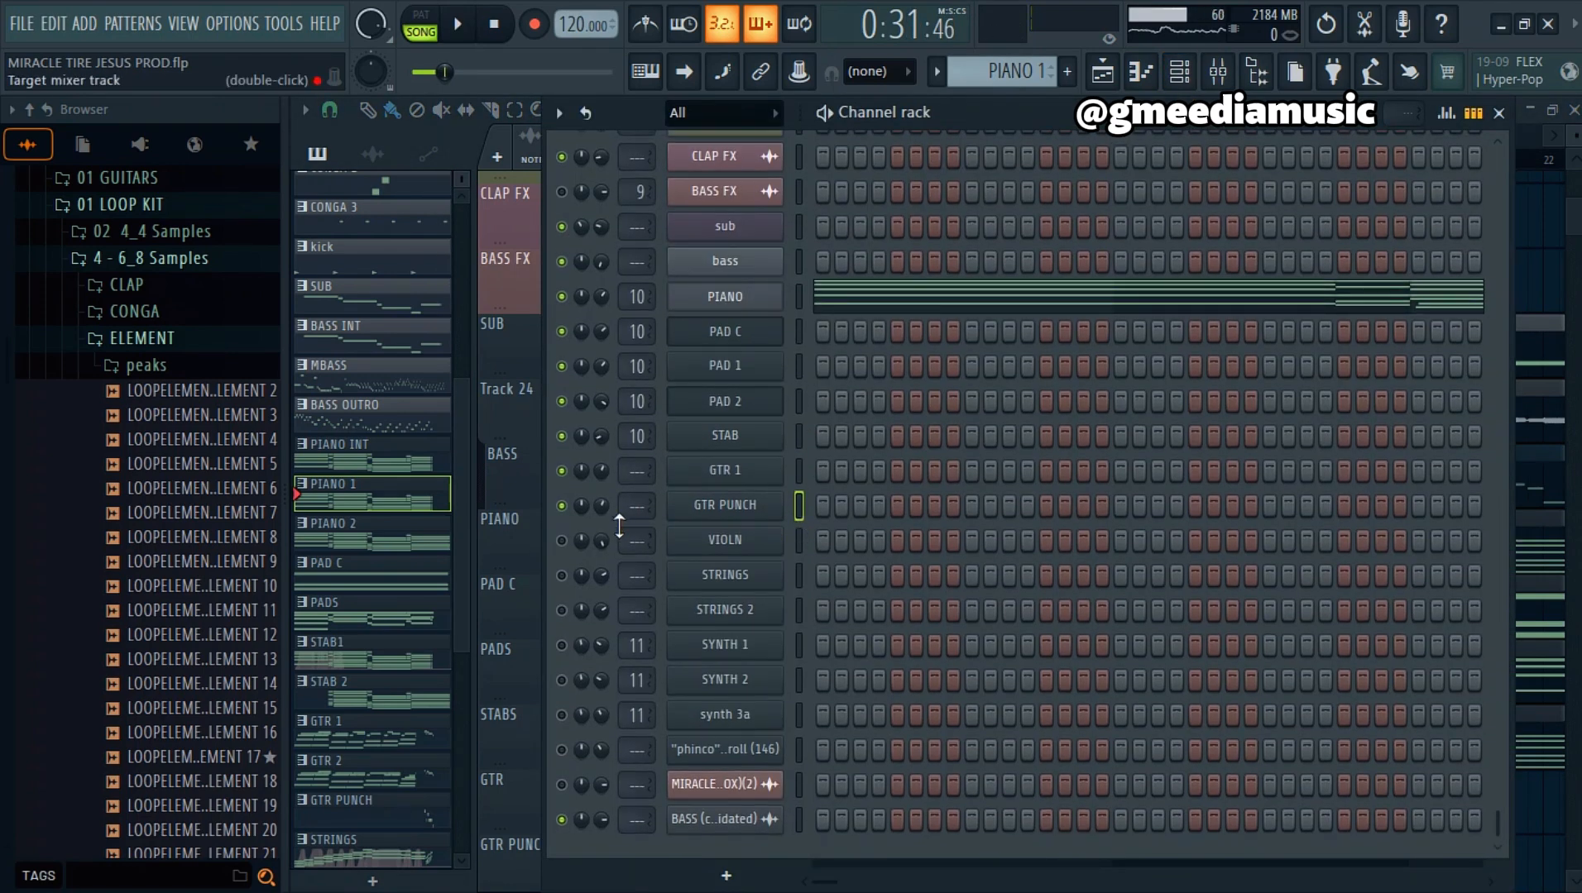
{"action": "left_click", "coordinate": [1106, 79]}
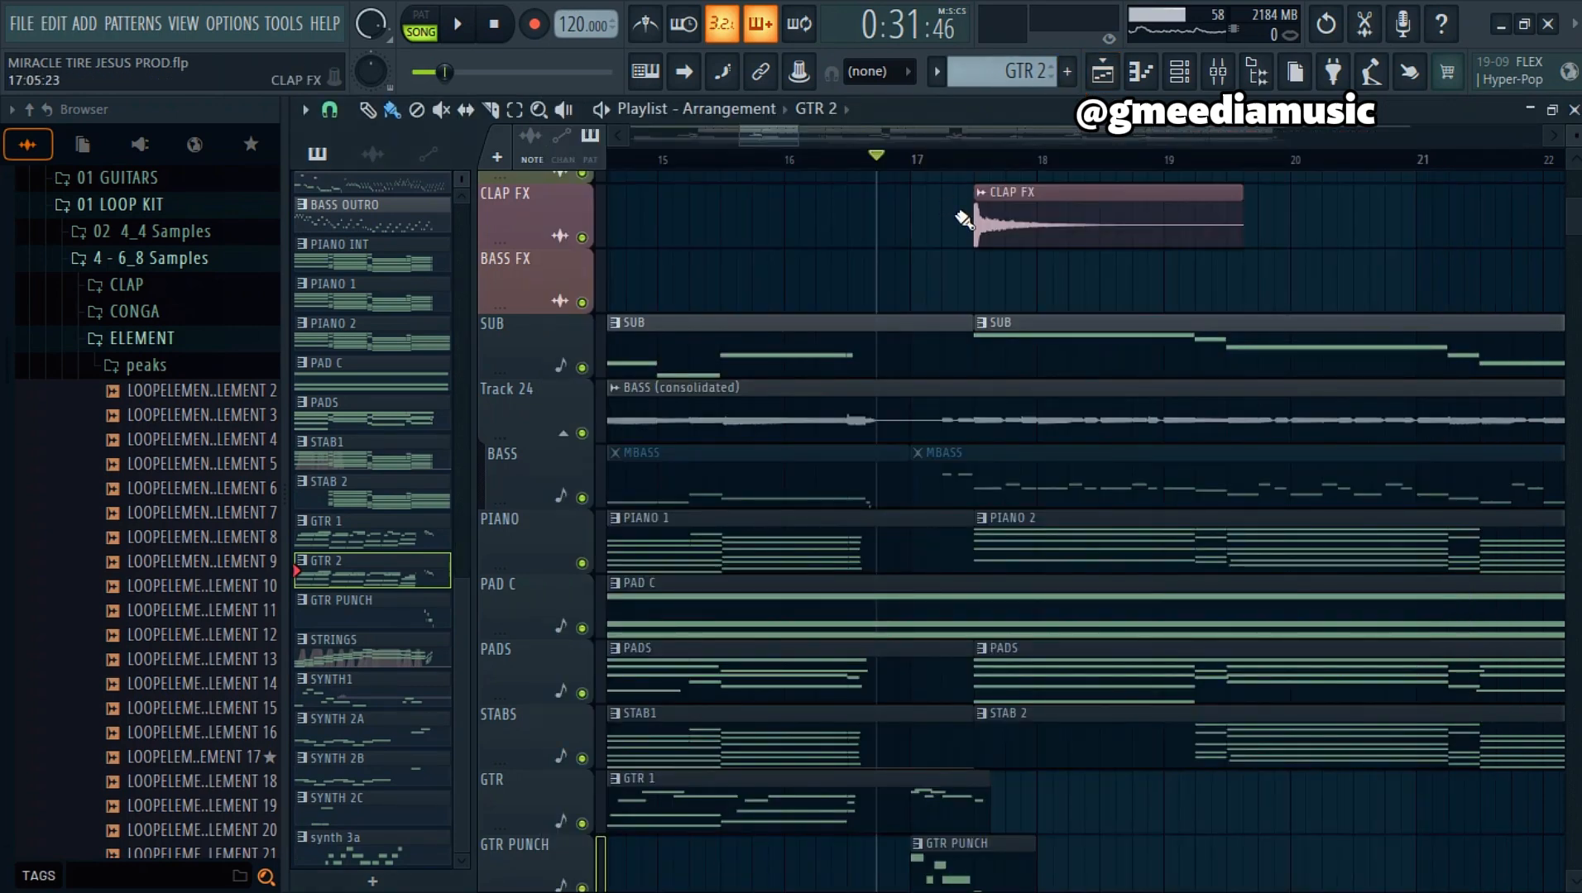
Step: Place the playback position at the start of the GTR 2 clip, just after bar 25
{"action": "scroll", "coordinate": [972, 163], "scroll_direction": "down", "scroll_amount": 8}
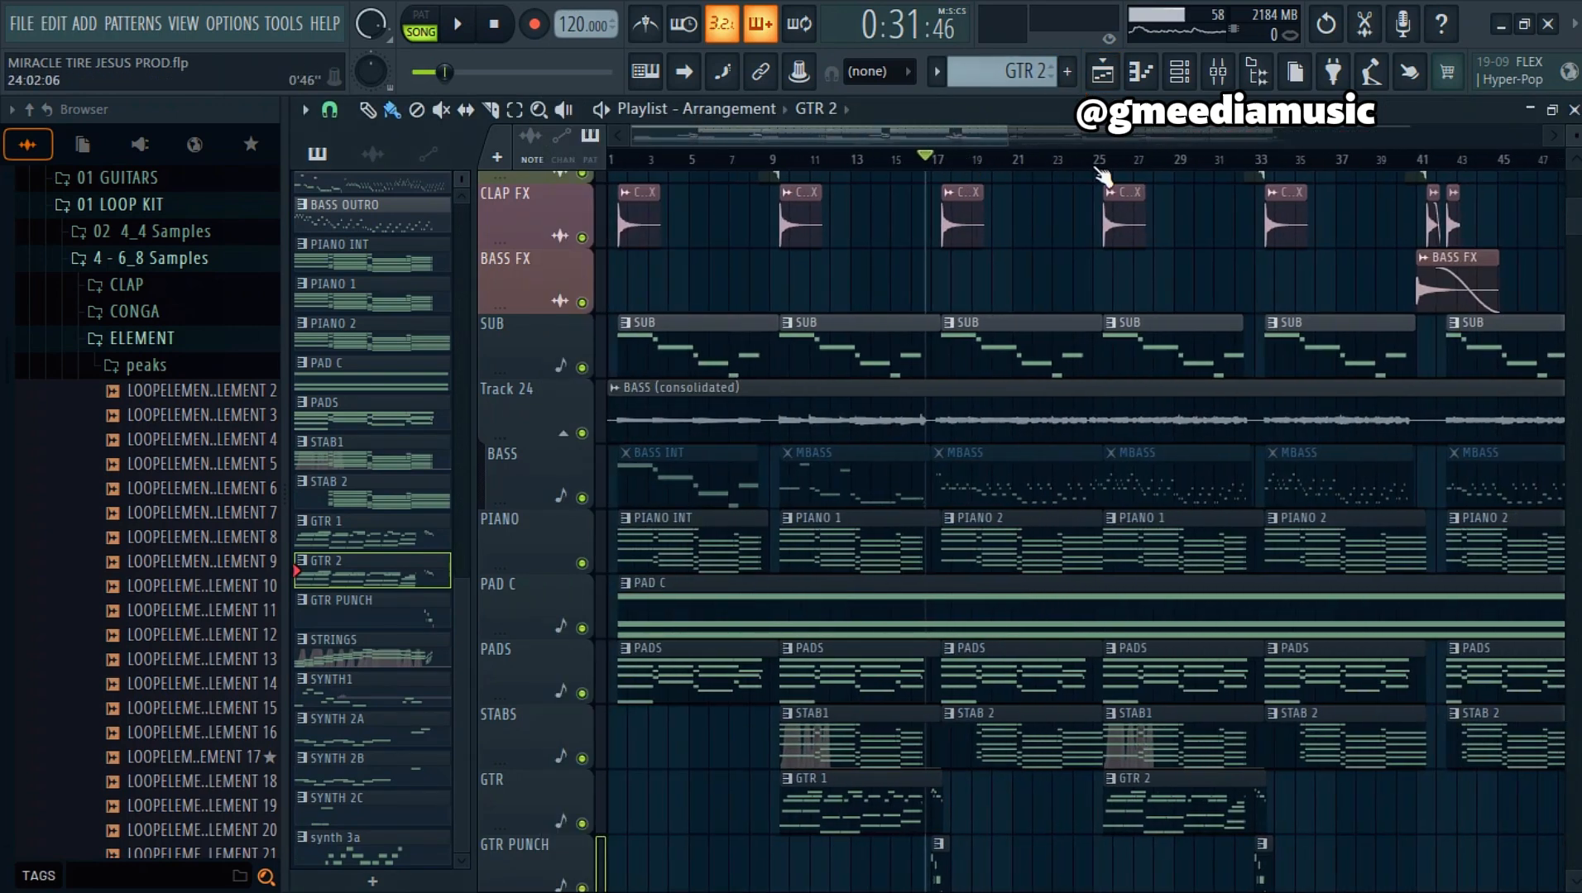
{"action": "scroll", "coordinate": [1115, 172], "scroll_direction": "up", "scroll_amount": 4}
{"action": "left_click", "coordinate": [1115, 170]}
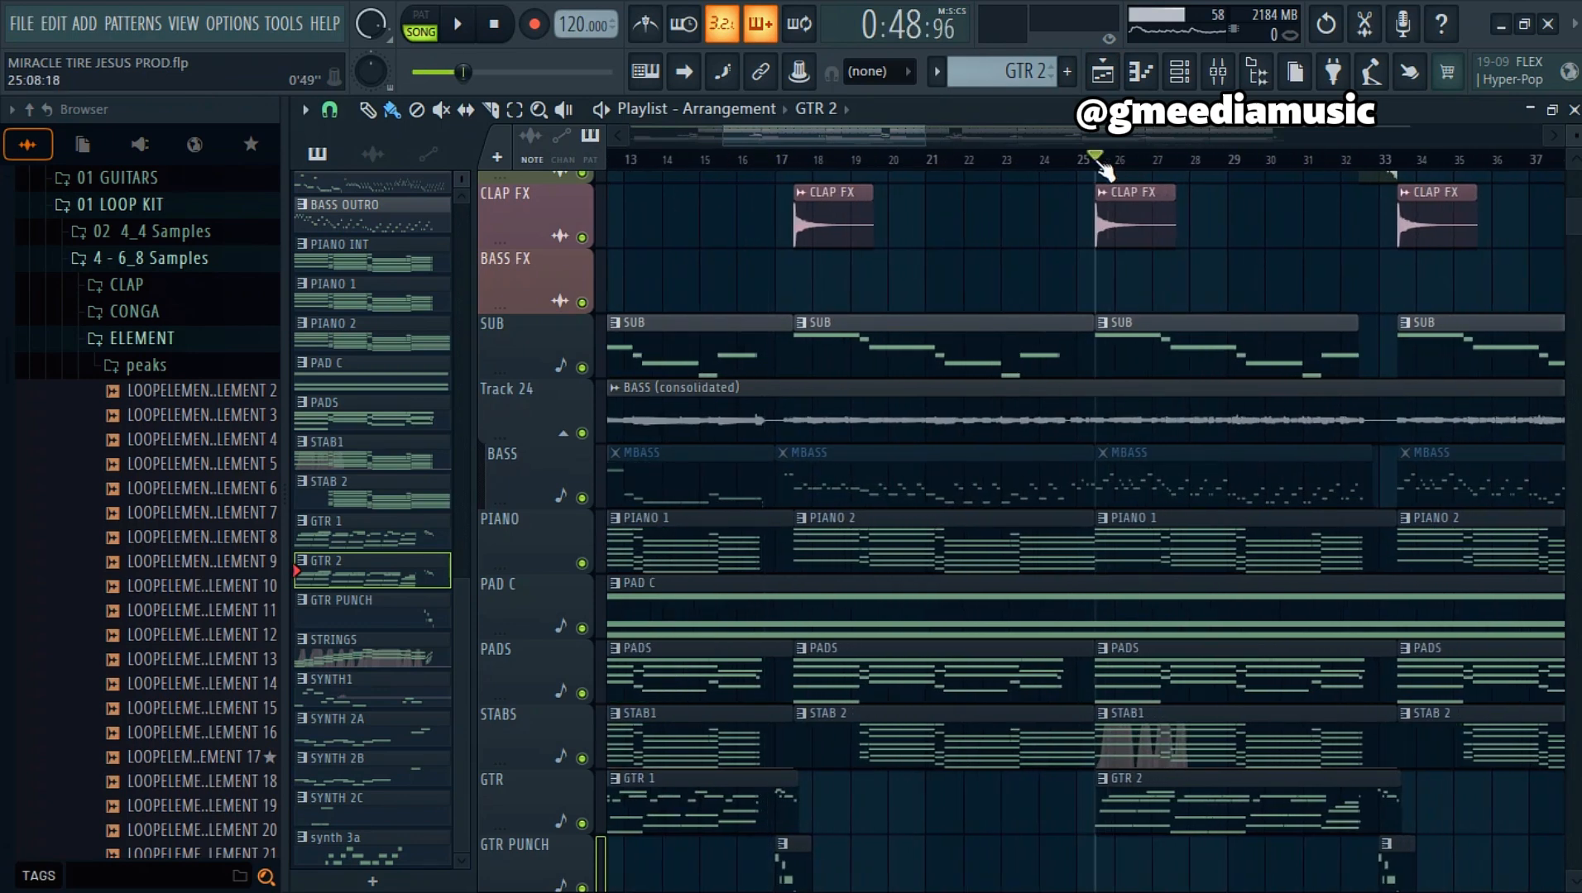
Step: Open the GTR 2 pattern's notes in the piano roll, play them past bar 8 and stop playback
{"action": "left_click", "coordinate": [1180, 76]}
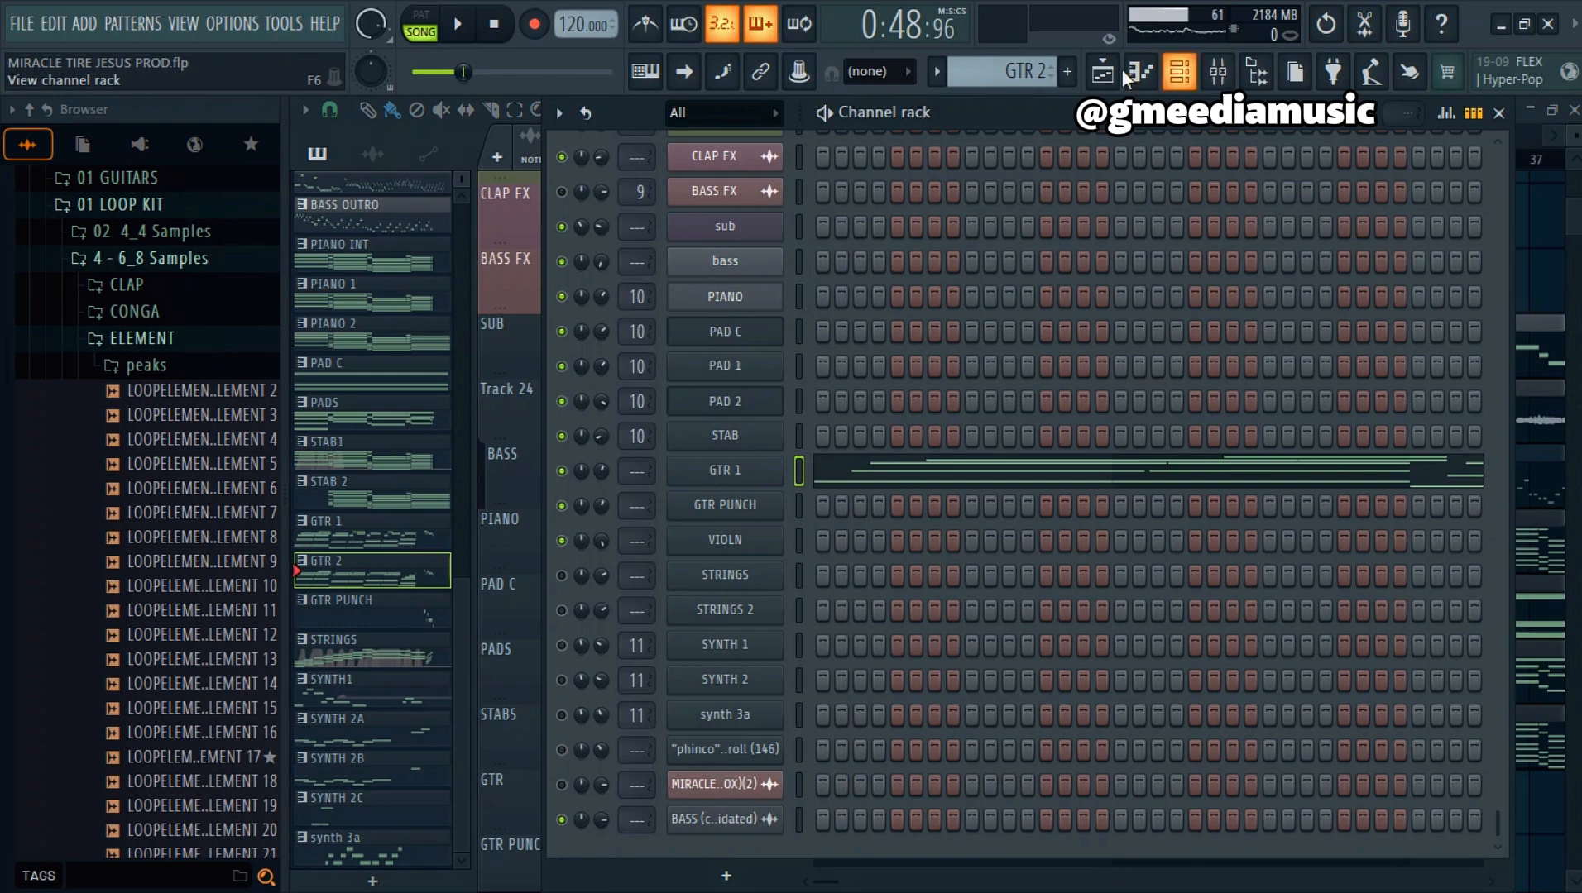
{"action": "key", "text": "F6"}
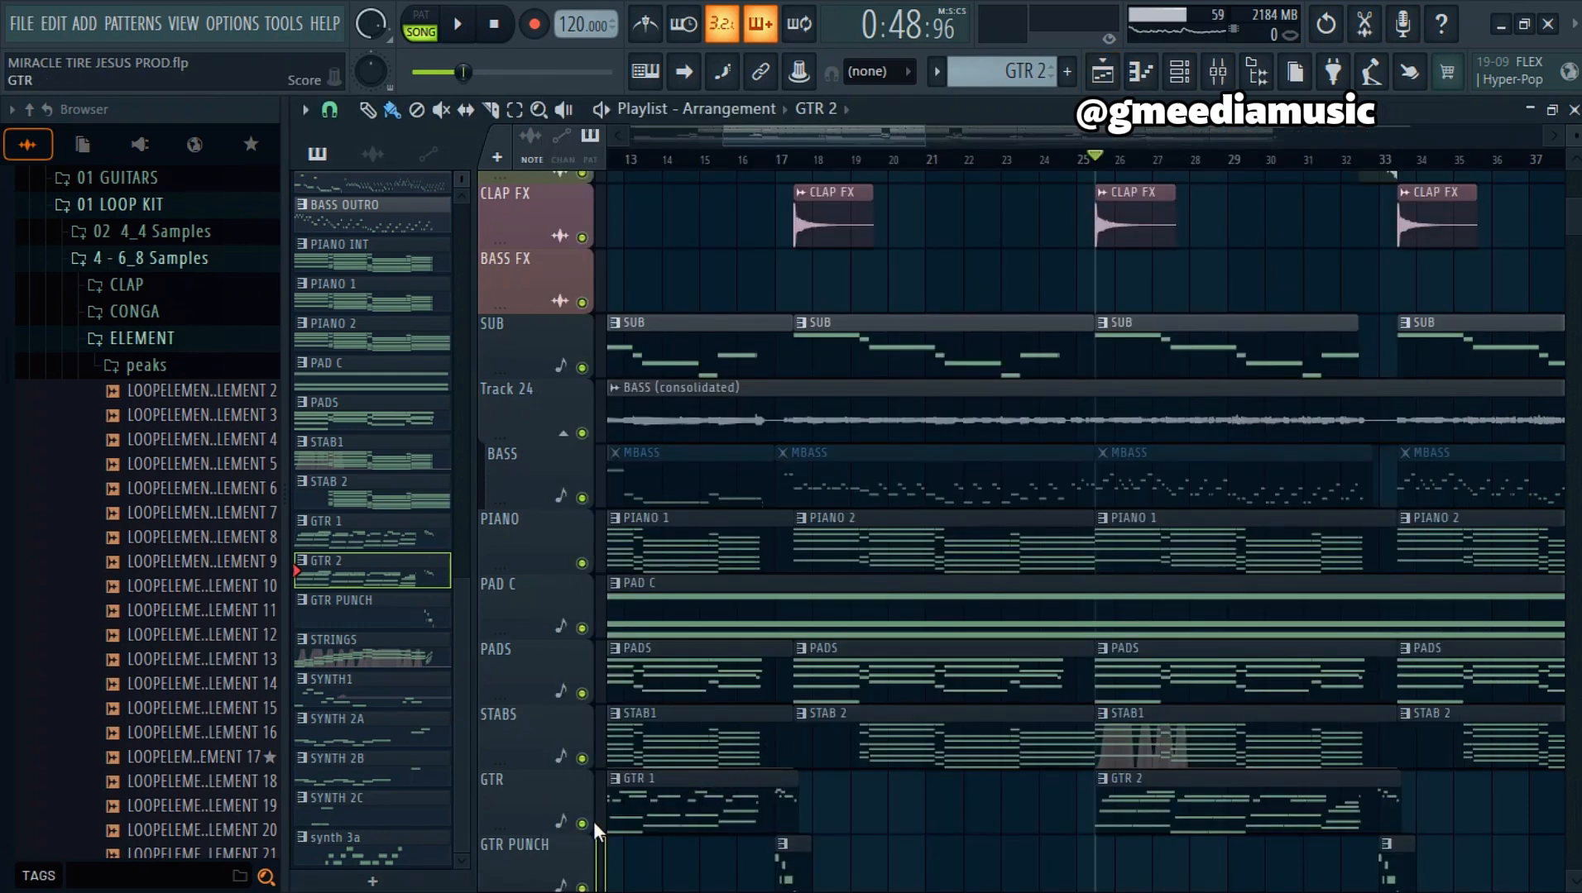
{"action": "key", "text": "F7"}
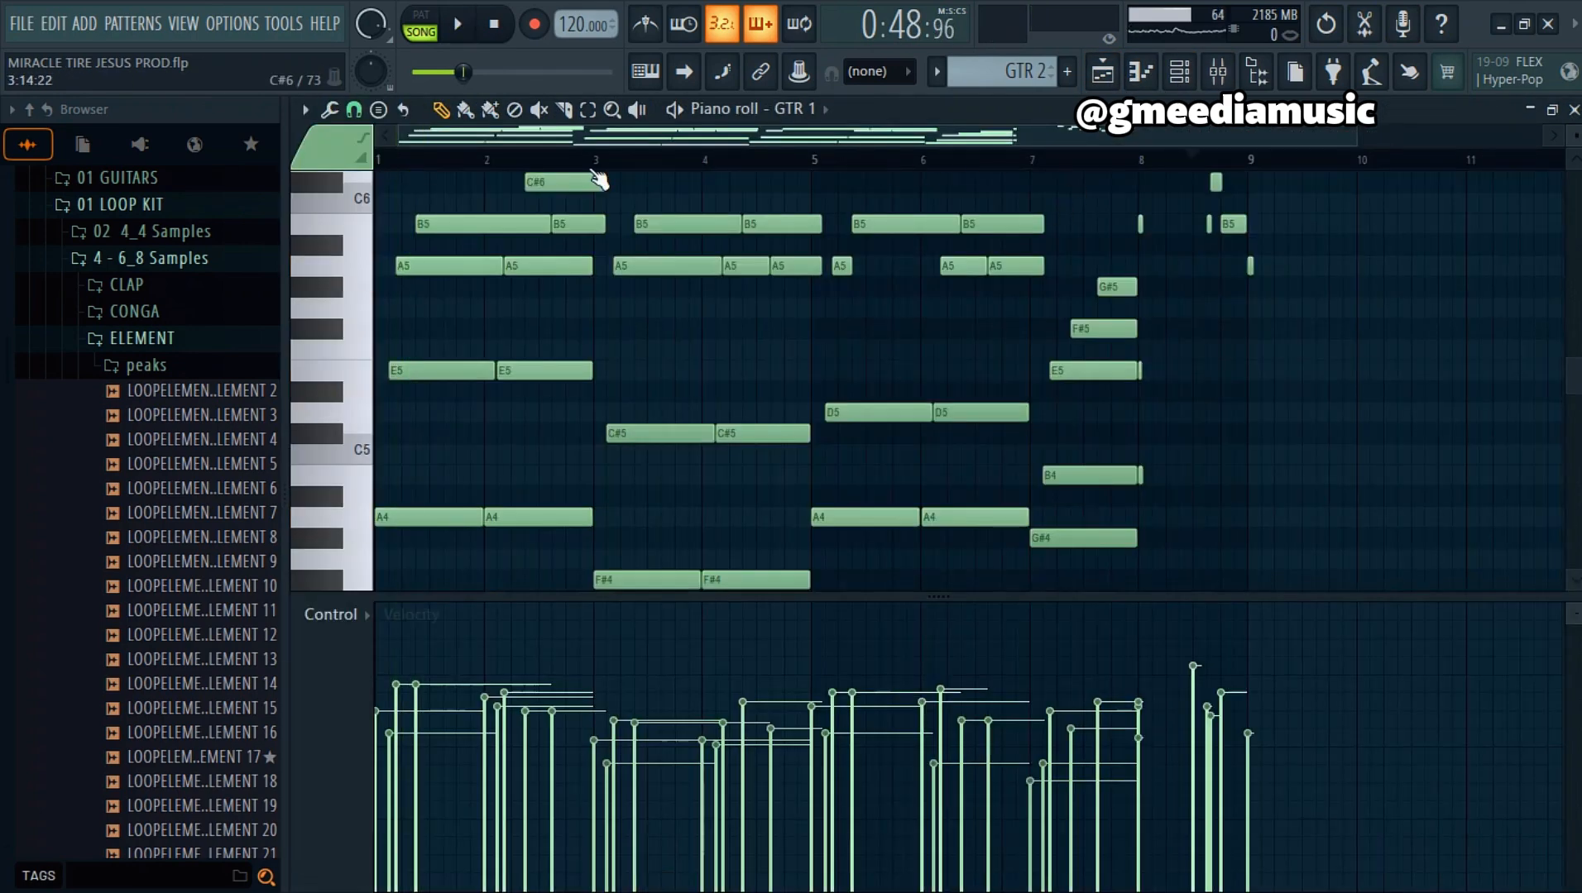
{"action": "key", "text": "space"}
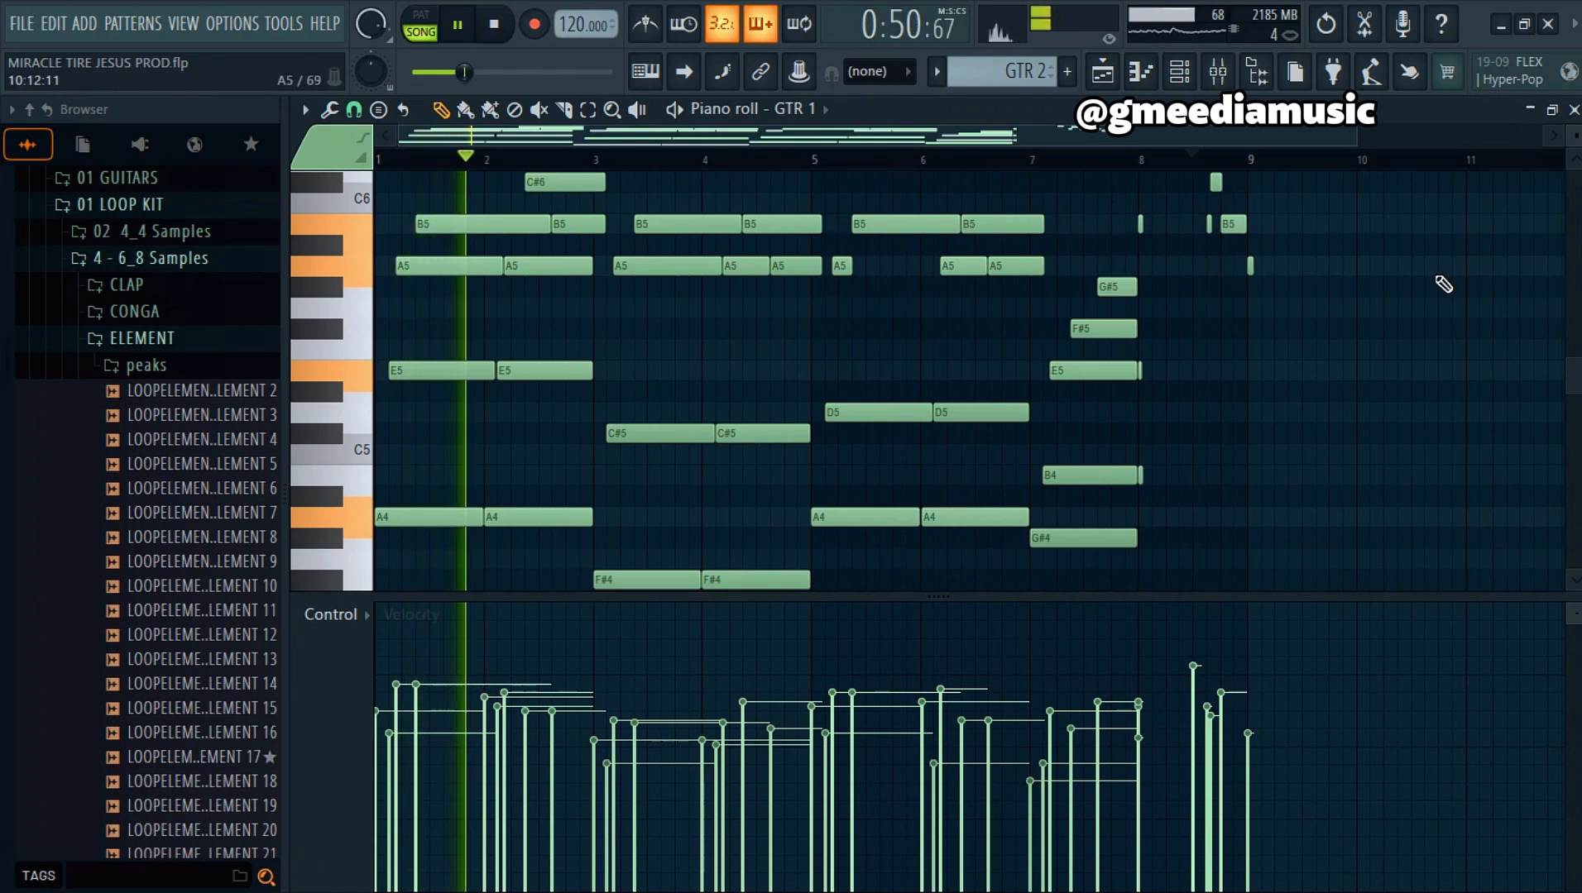
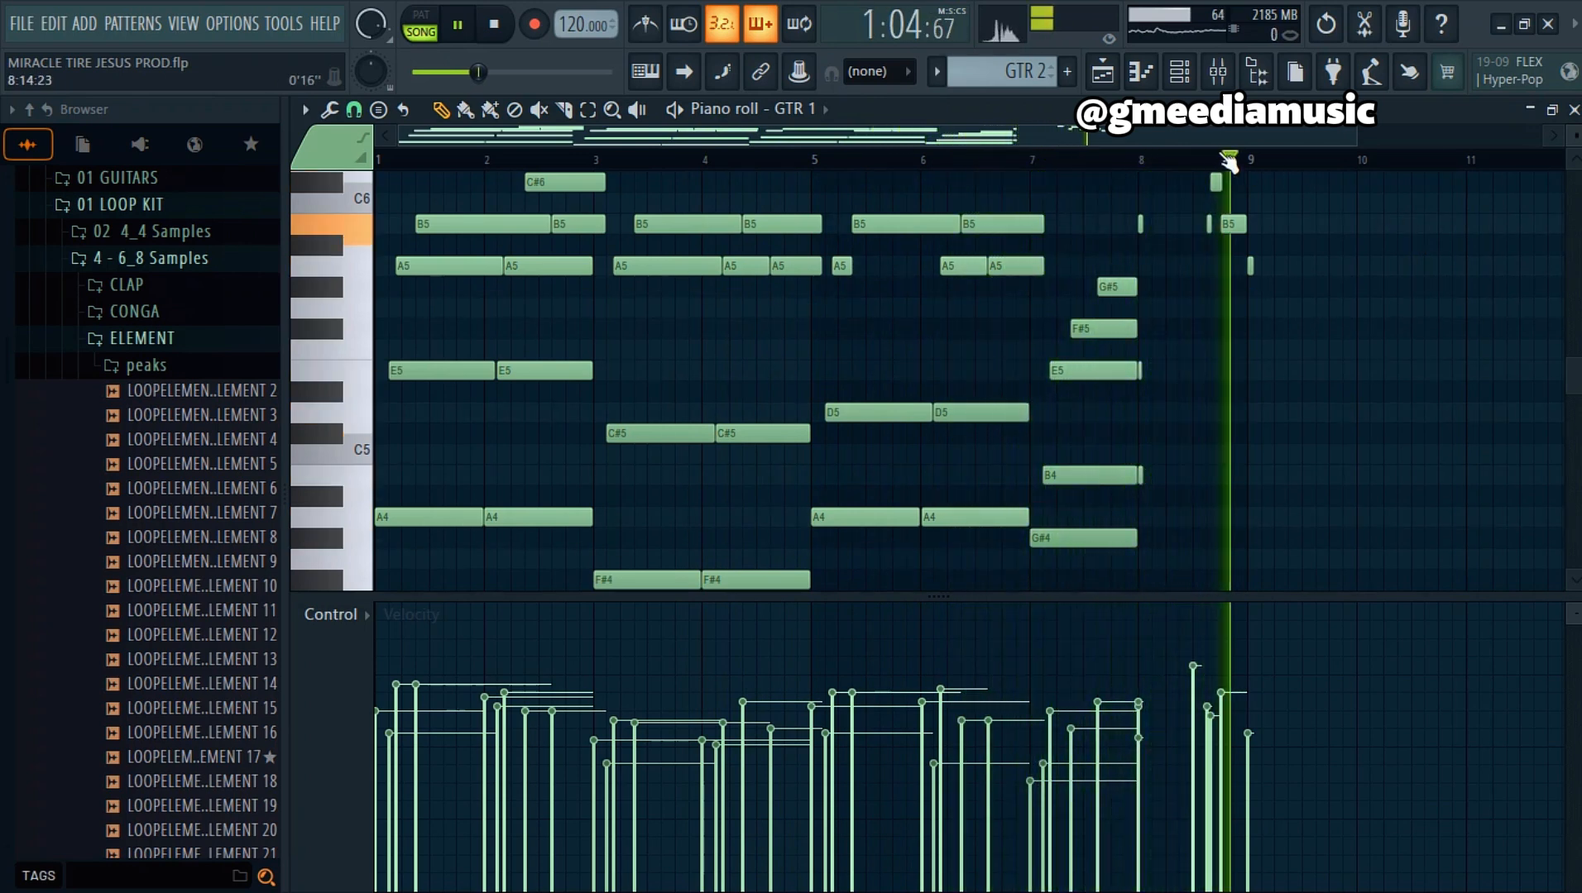
{"action": "key", "text": "space"}
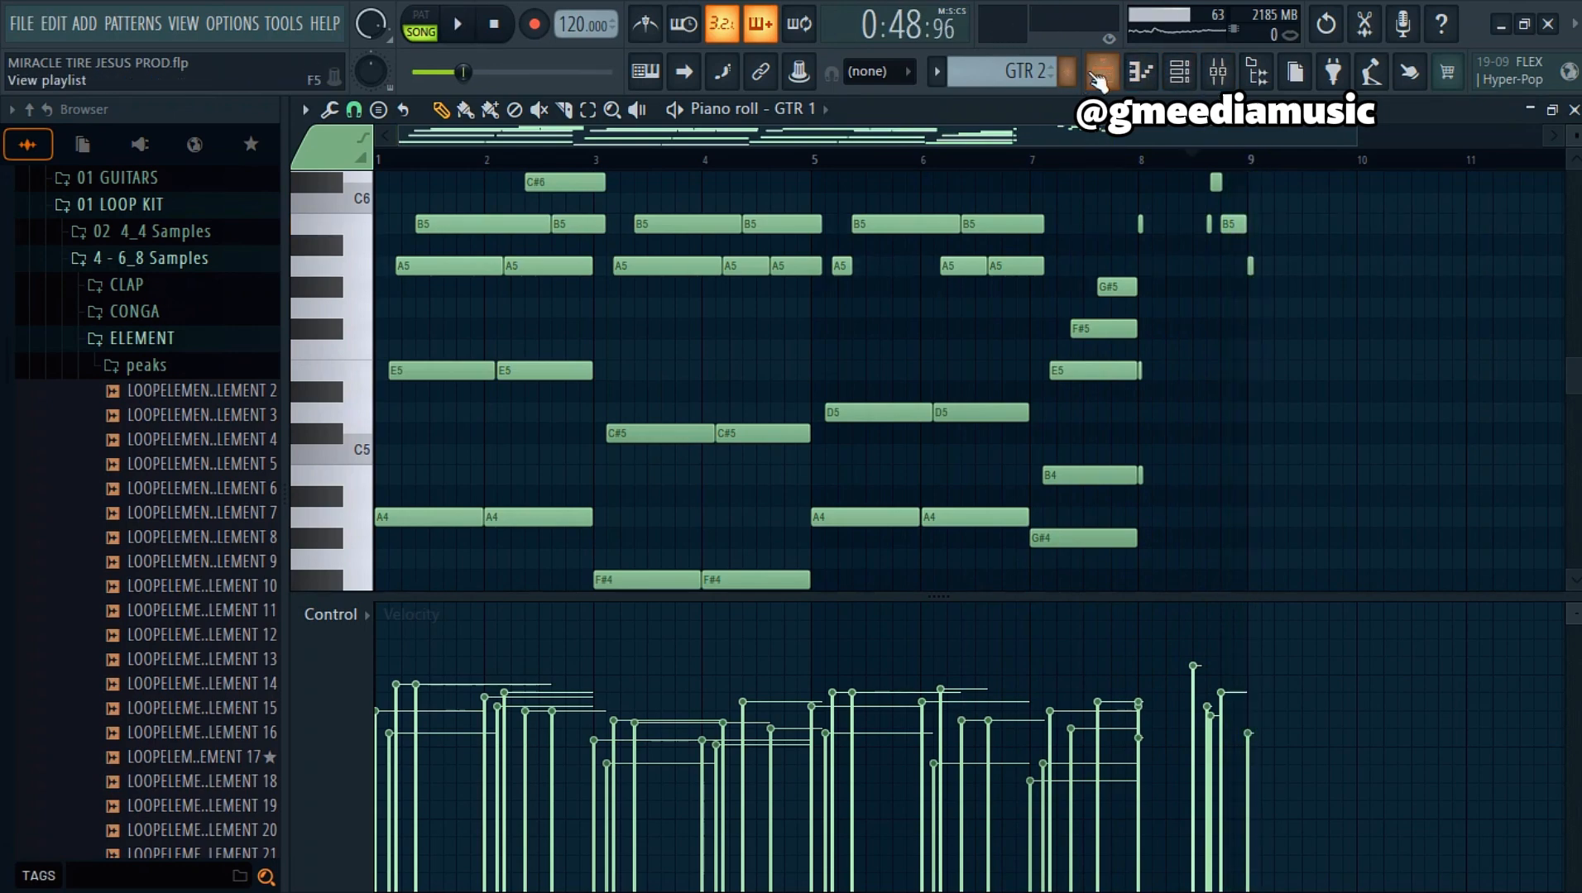
Step: Unsolo the GTR track in the playlist and play the full arrangement from about bar 25
{"action": "left_click", "coordinate": [1100, 74]}
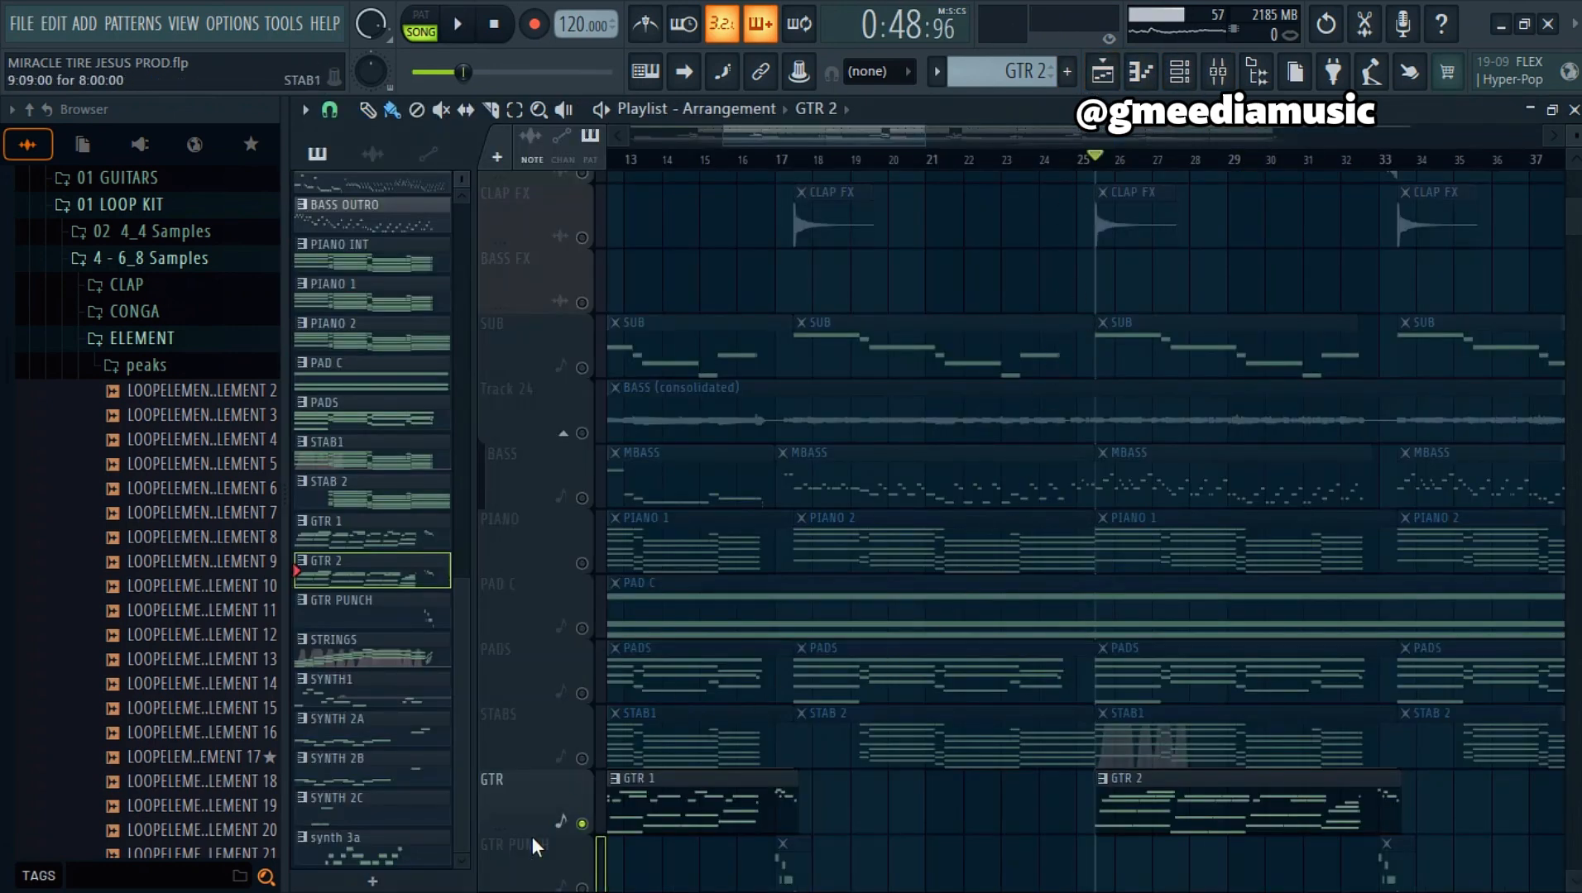
{"action": "right_click", "coordinate": [581, 825]}
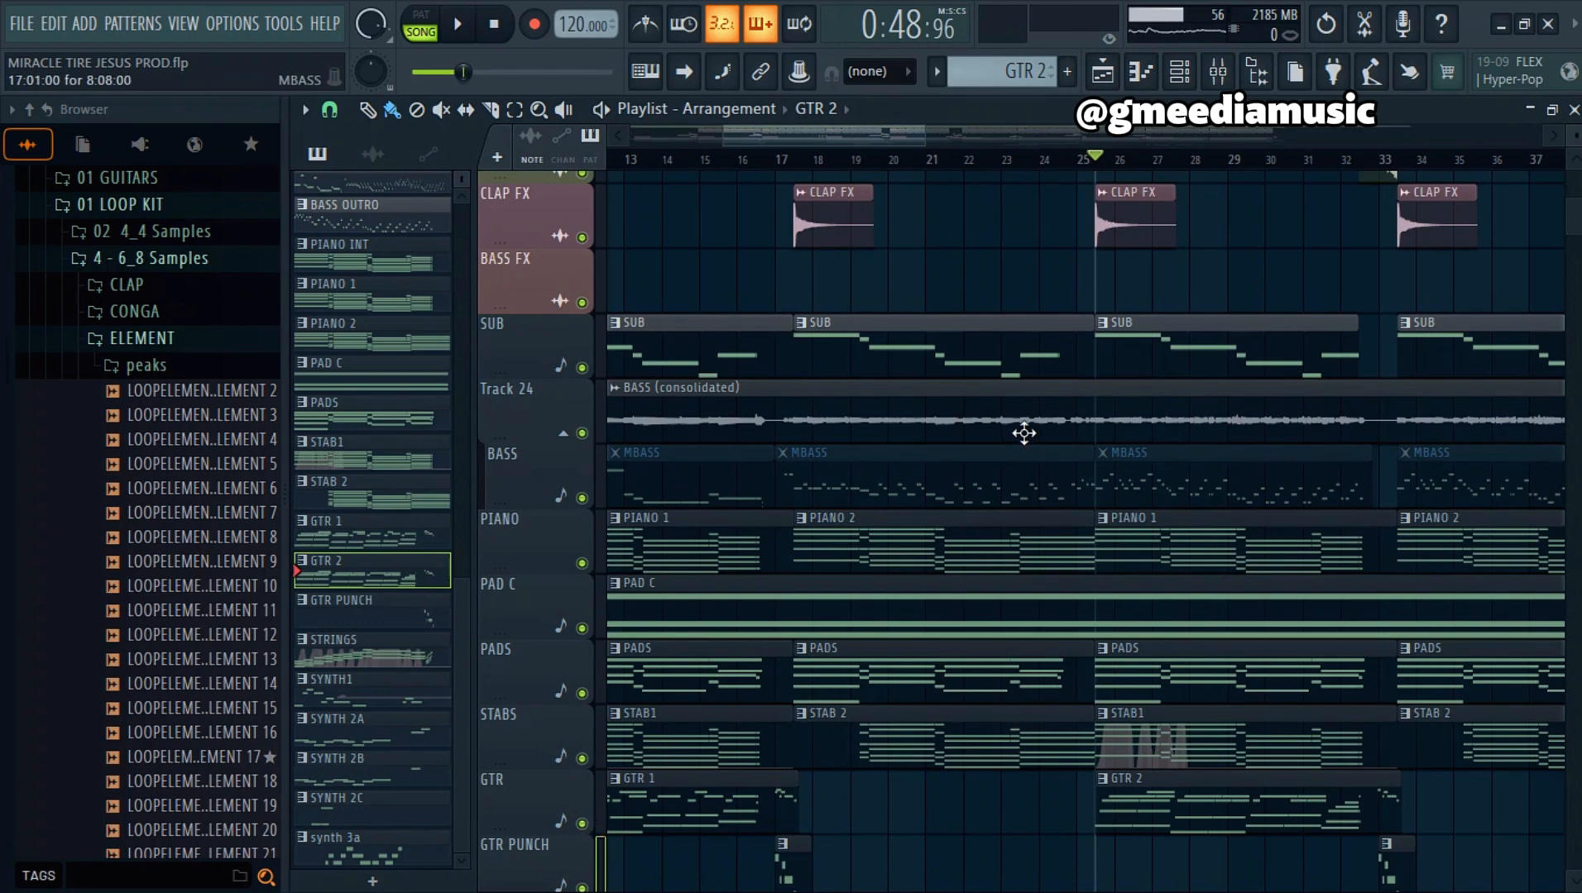
{"action": "scroll", "coordinate": [1304, 210], "scroll_direction": "down", "scroll_amount": 4}
{"action": "scroll", "coordinate": [1304, 210], "scroll_direction": "up", "scroll_amount": 3}
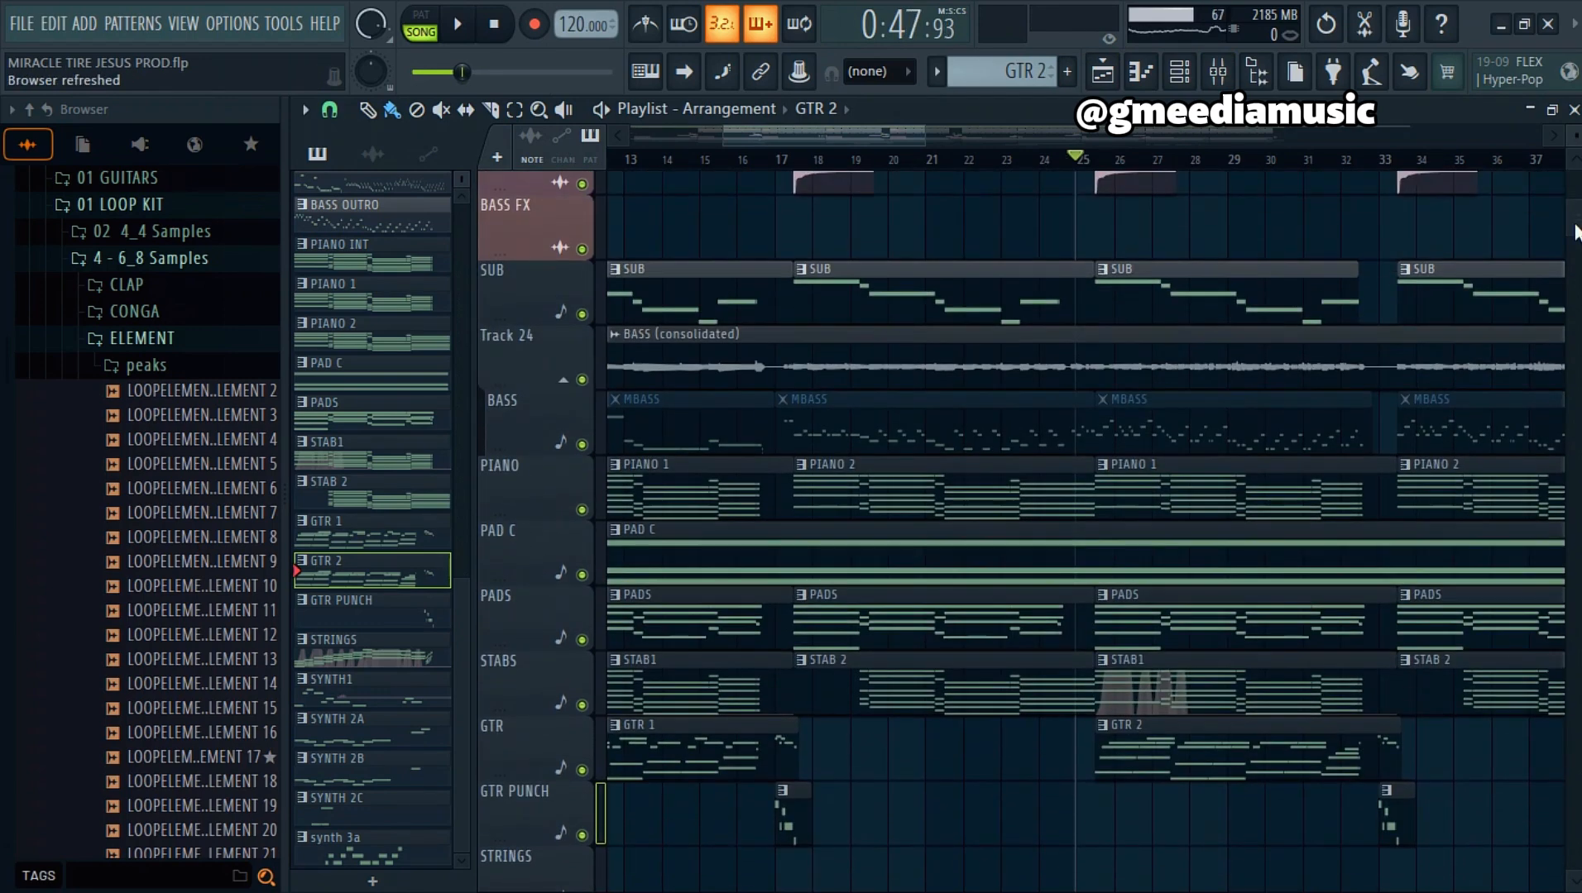
{"action": "key", "text": "space"}
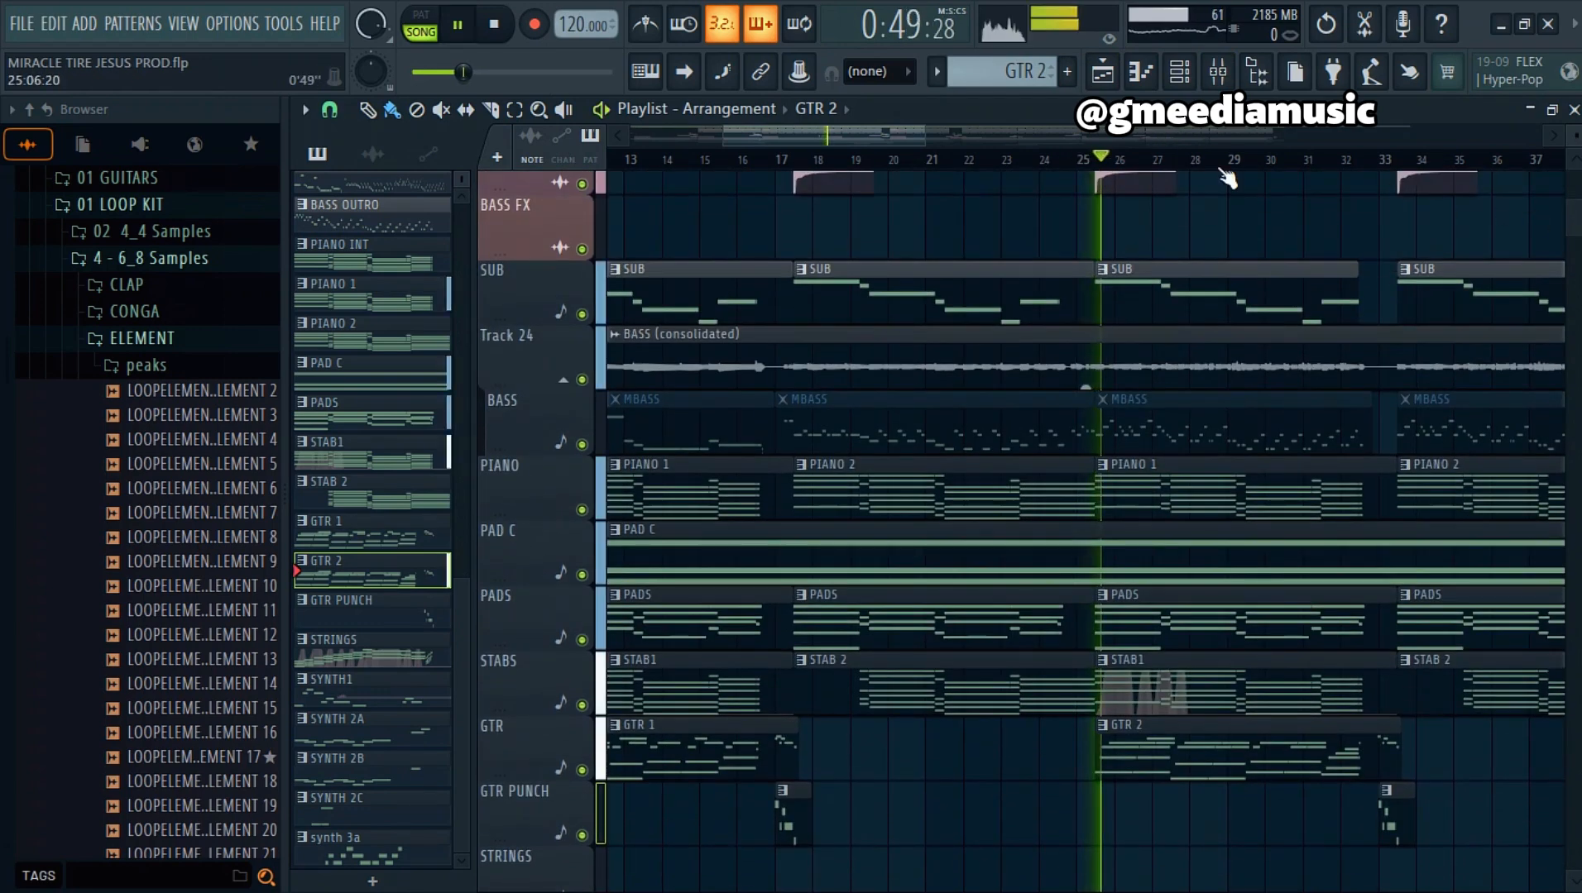
Step: Mute the VOX track during playback, listen until about bar 29 and stop
{"action": "scroll", "coordinate": [530, 331], "scroll_direction": "up", "scroll_amount": 8}
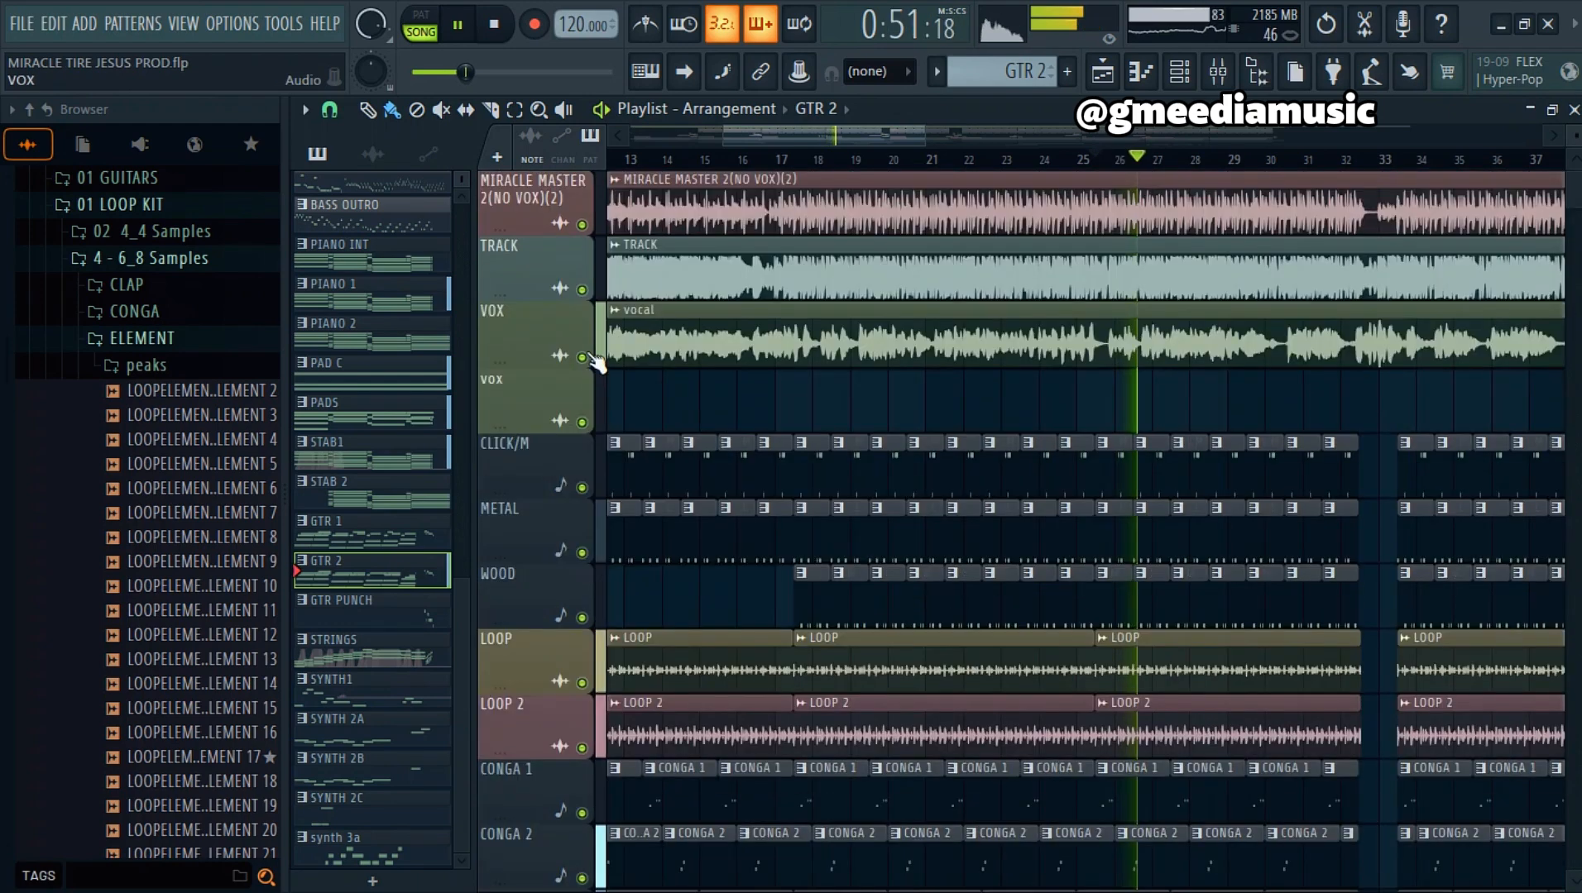
{"action": "left_click", "coordinate": [582, 355]}
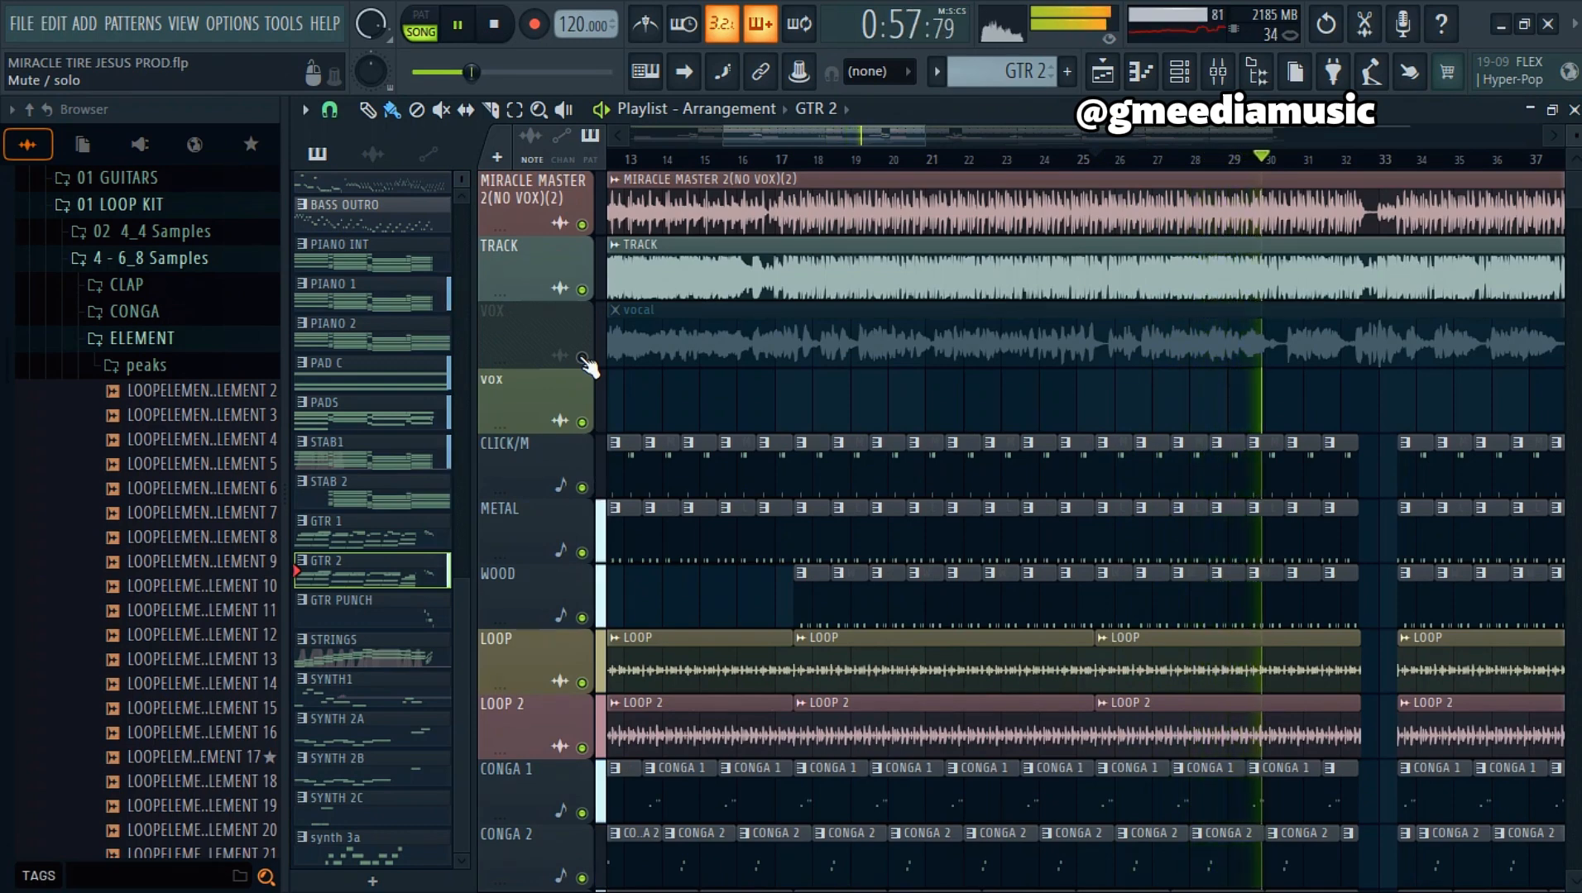
{"action": "key", "text": "space"}
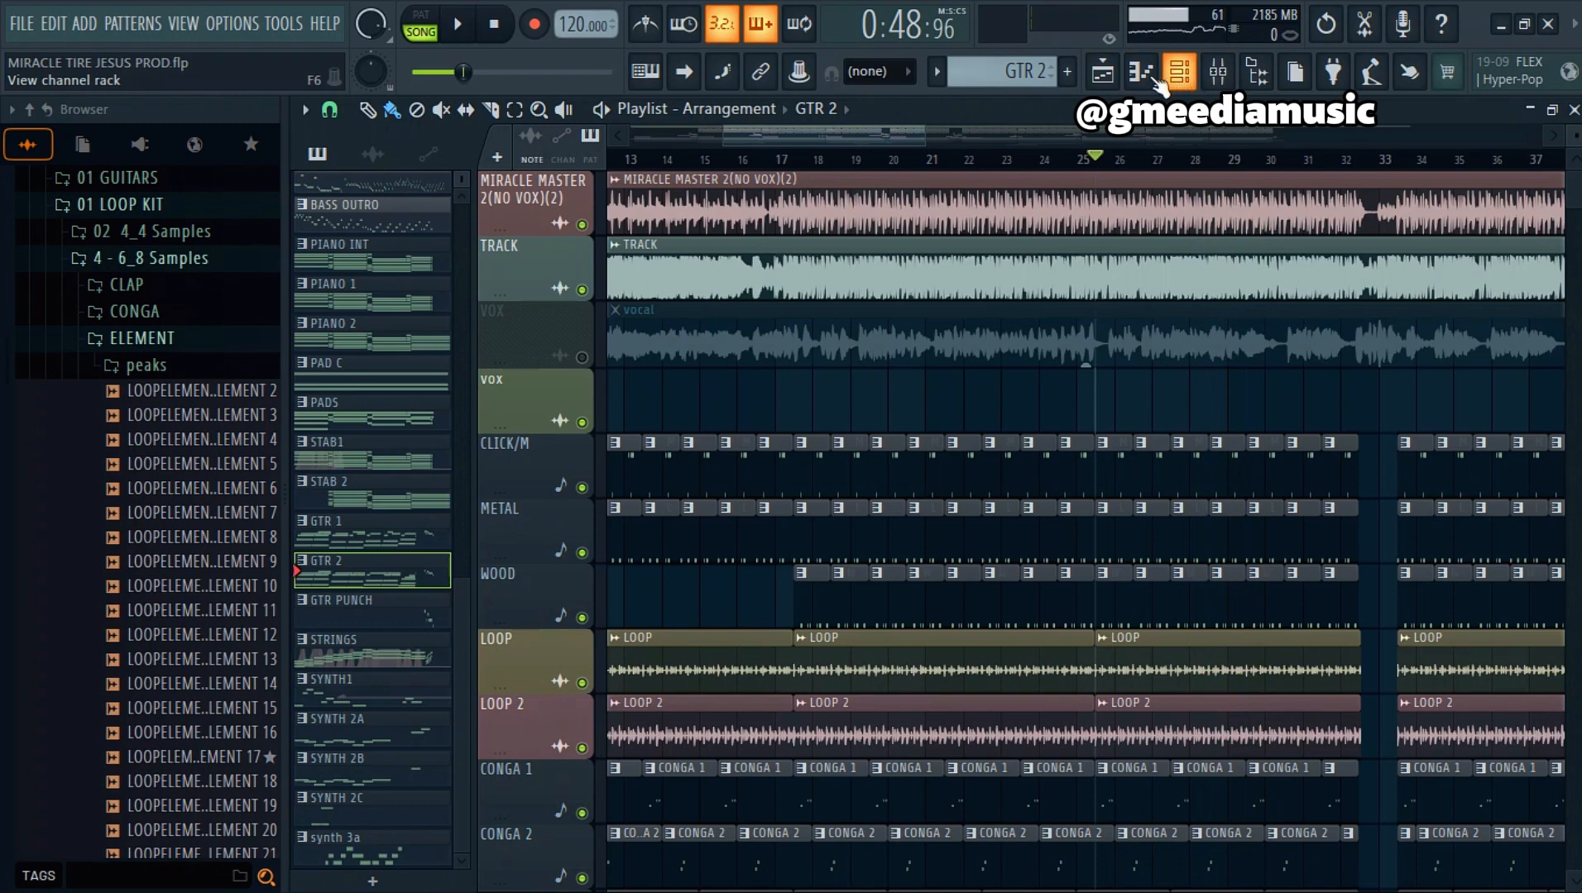
Step: Show the channel rack and switch the active pattern to STRINGS
{"action": "scroll", "coordinate": [1444, 194], "scroll_direction": "down", "scroll_amount": 18}
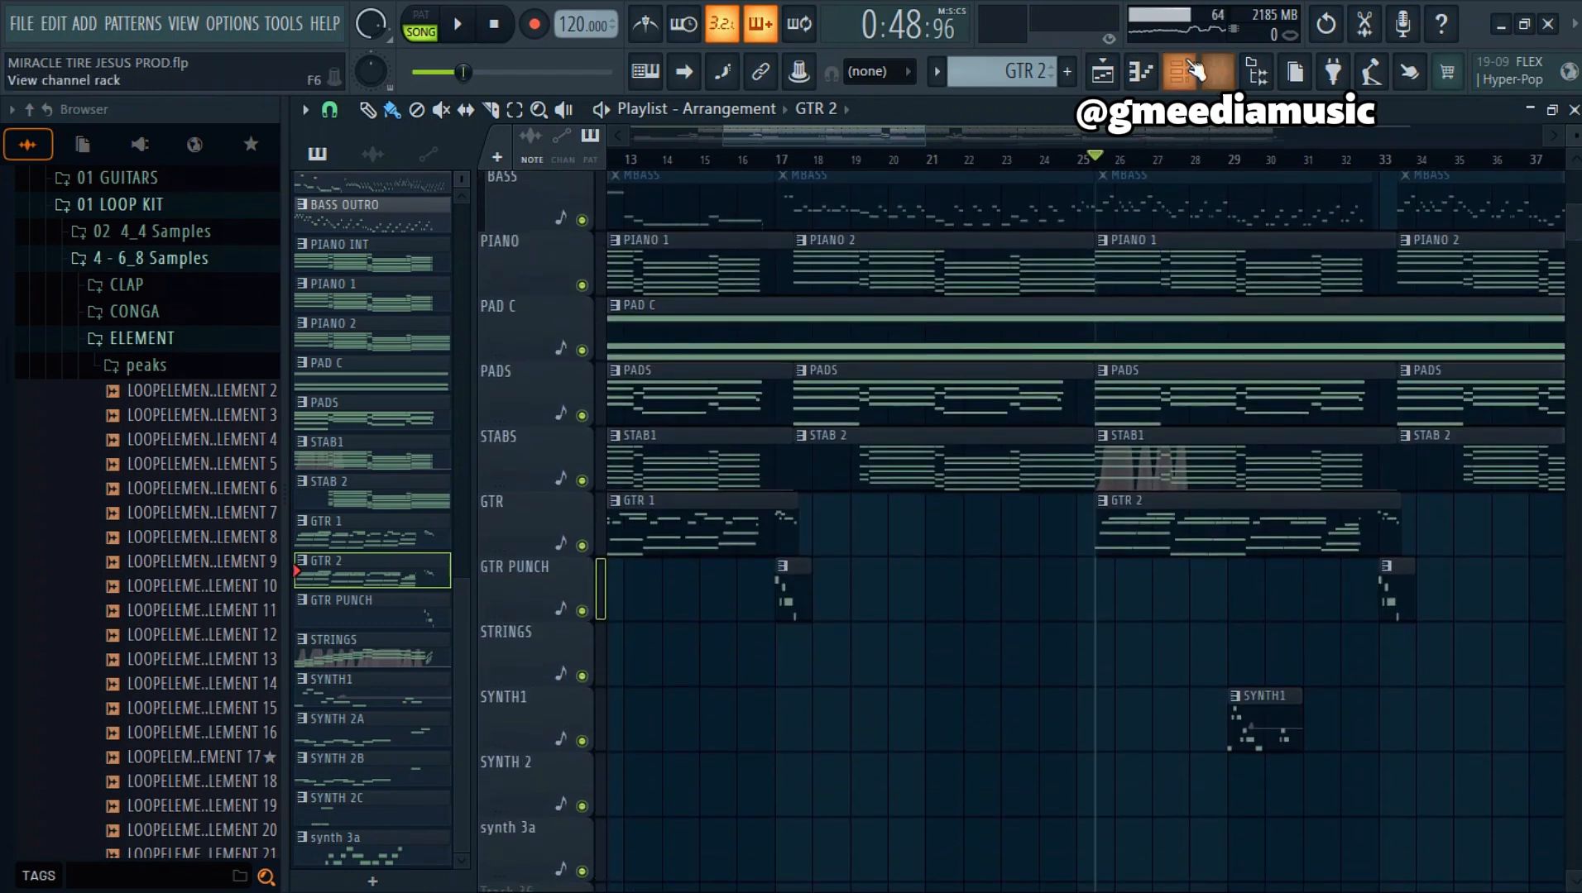
{"action": "left_click", "coordinate": [1193, 72]}
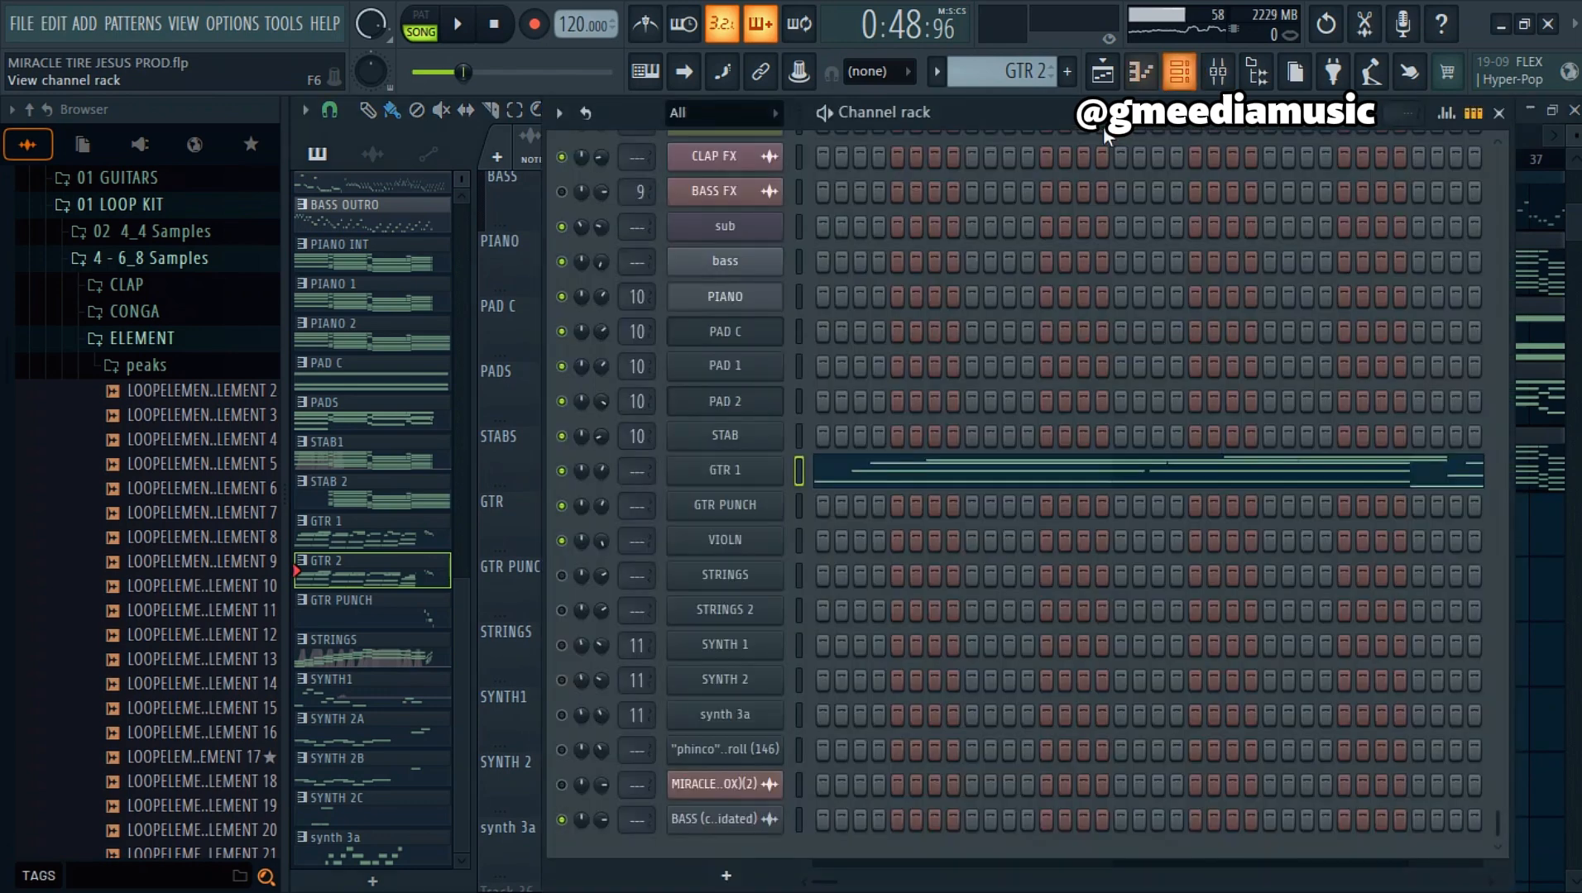
{"action": "left_click", "coordinate": [1025, 73]}
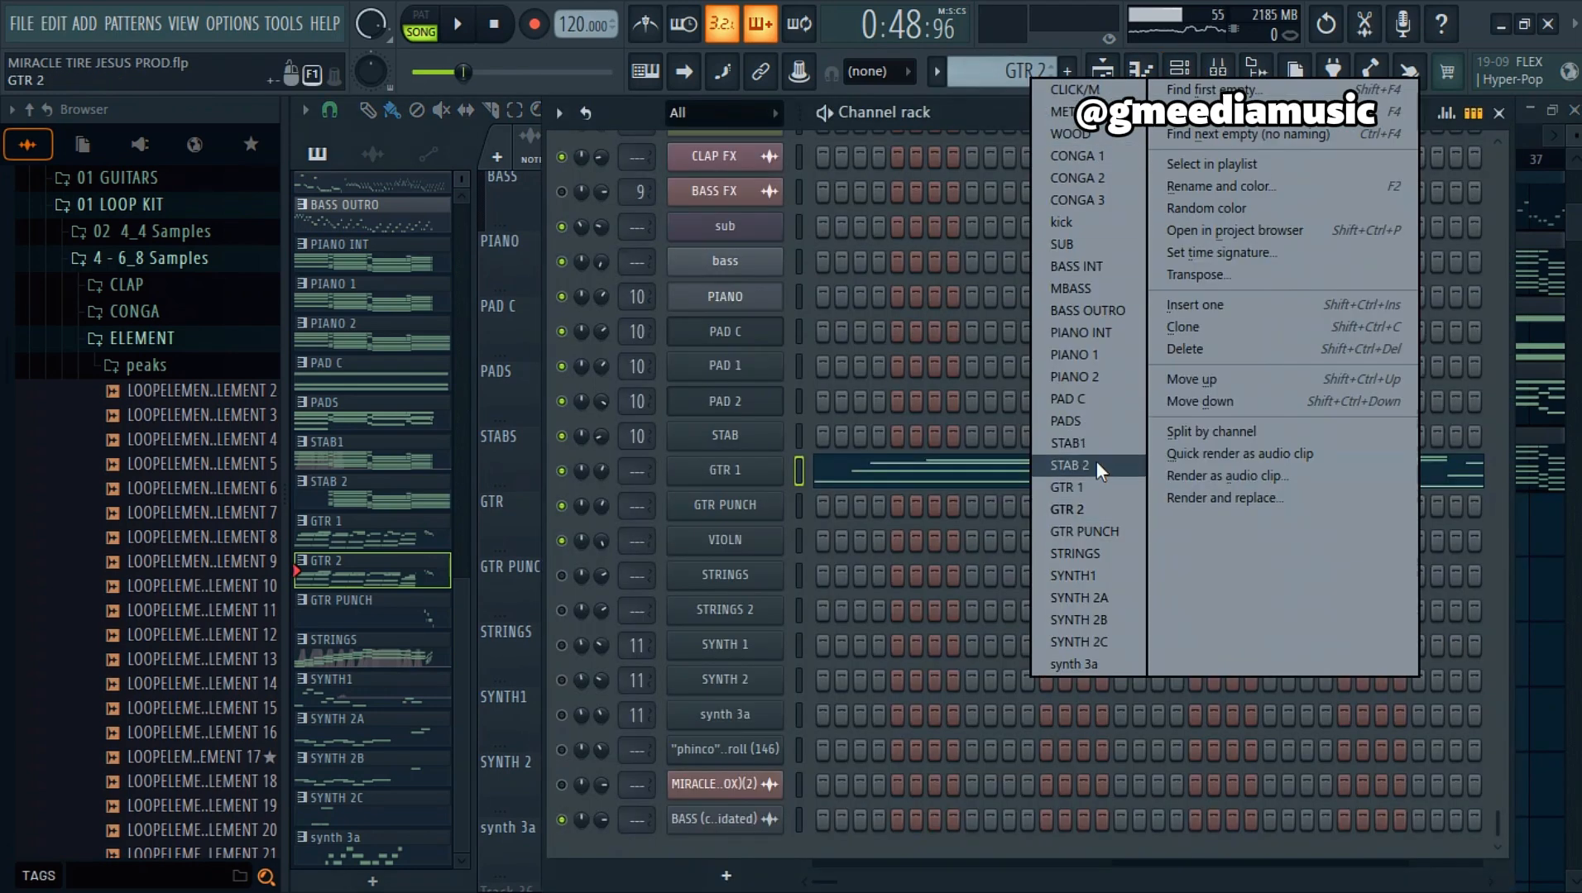
{"action": "left_click", "coordinate": [1085, 553]}
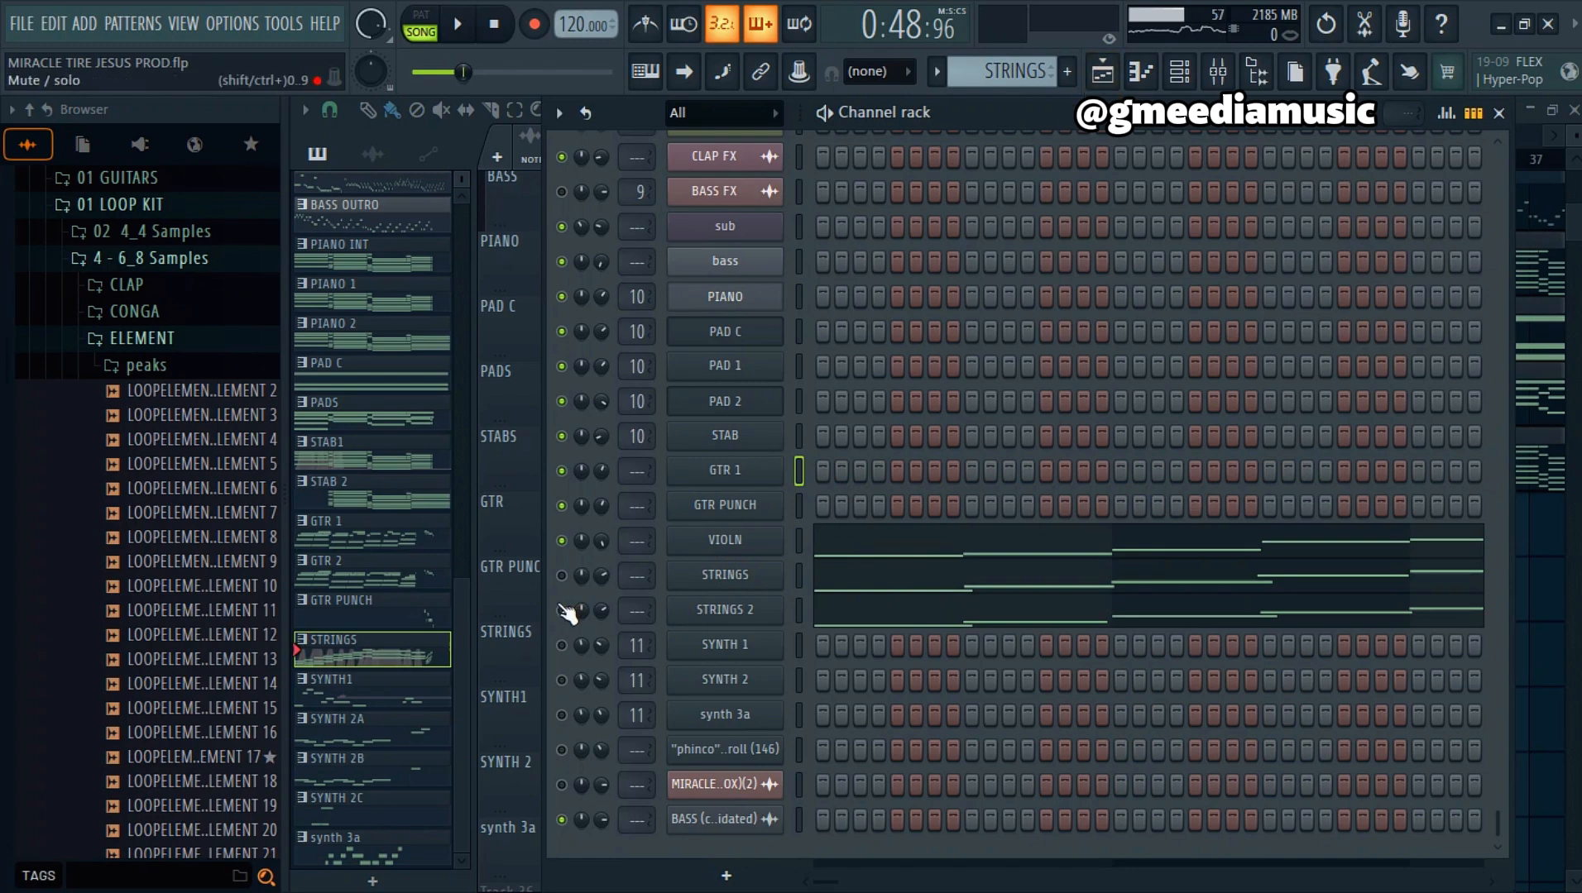
Step: Move the song position to 1:37 and view the VIOLN channel's Xpand!2 instrument settings, closing them when done
{"action": "left_click", "coordinate": [1107, 76]}
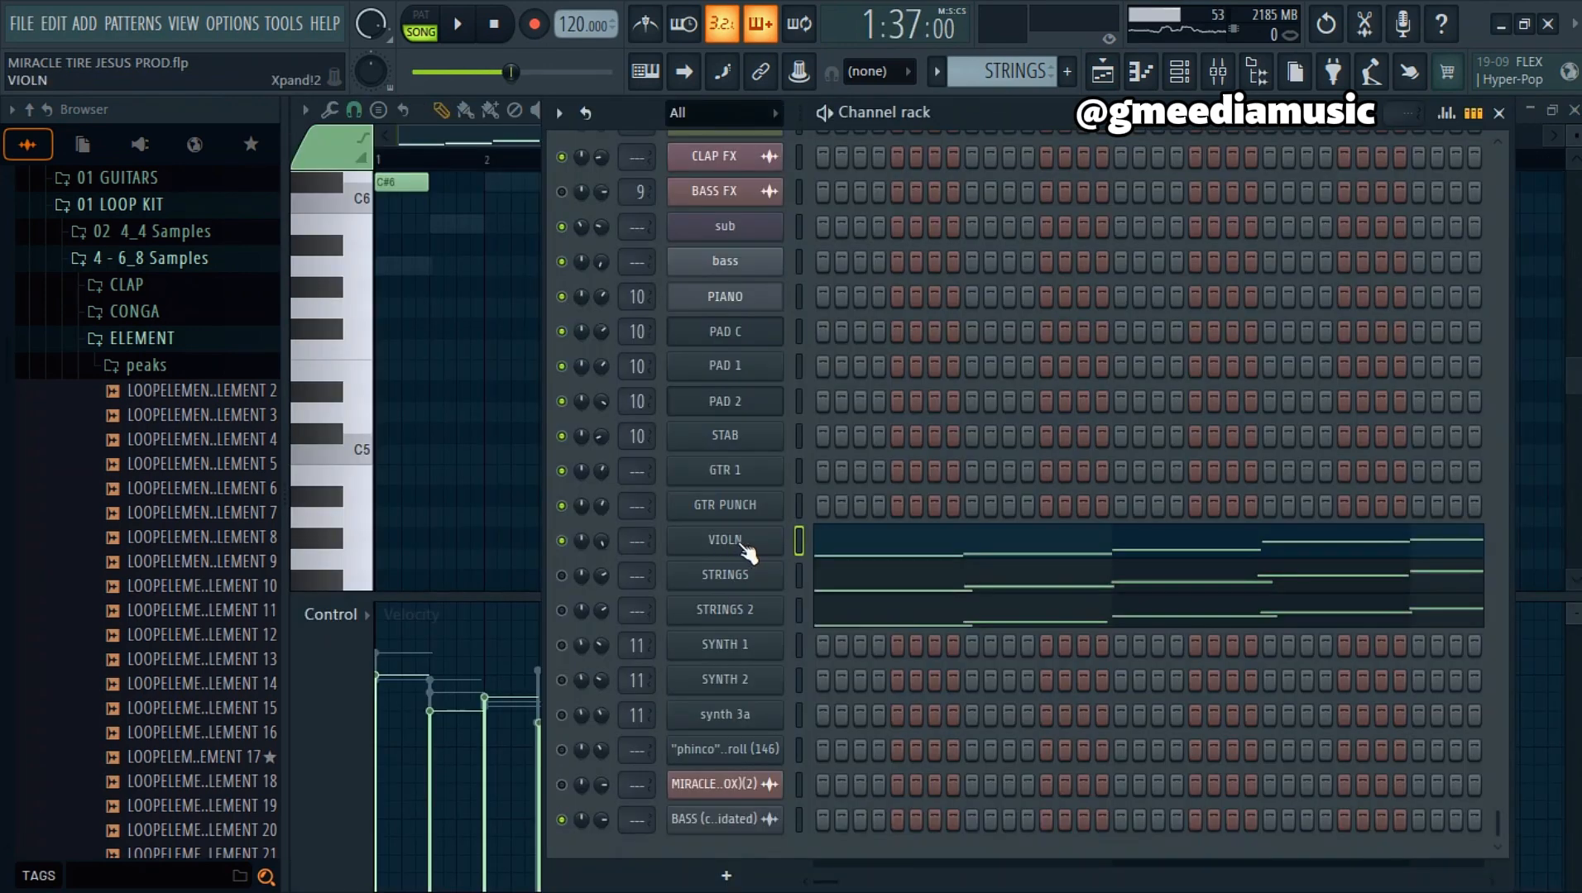
{"action": "left_click", "coordinate": [740, 546]}
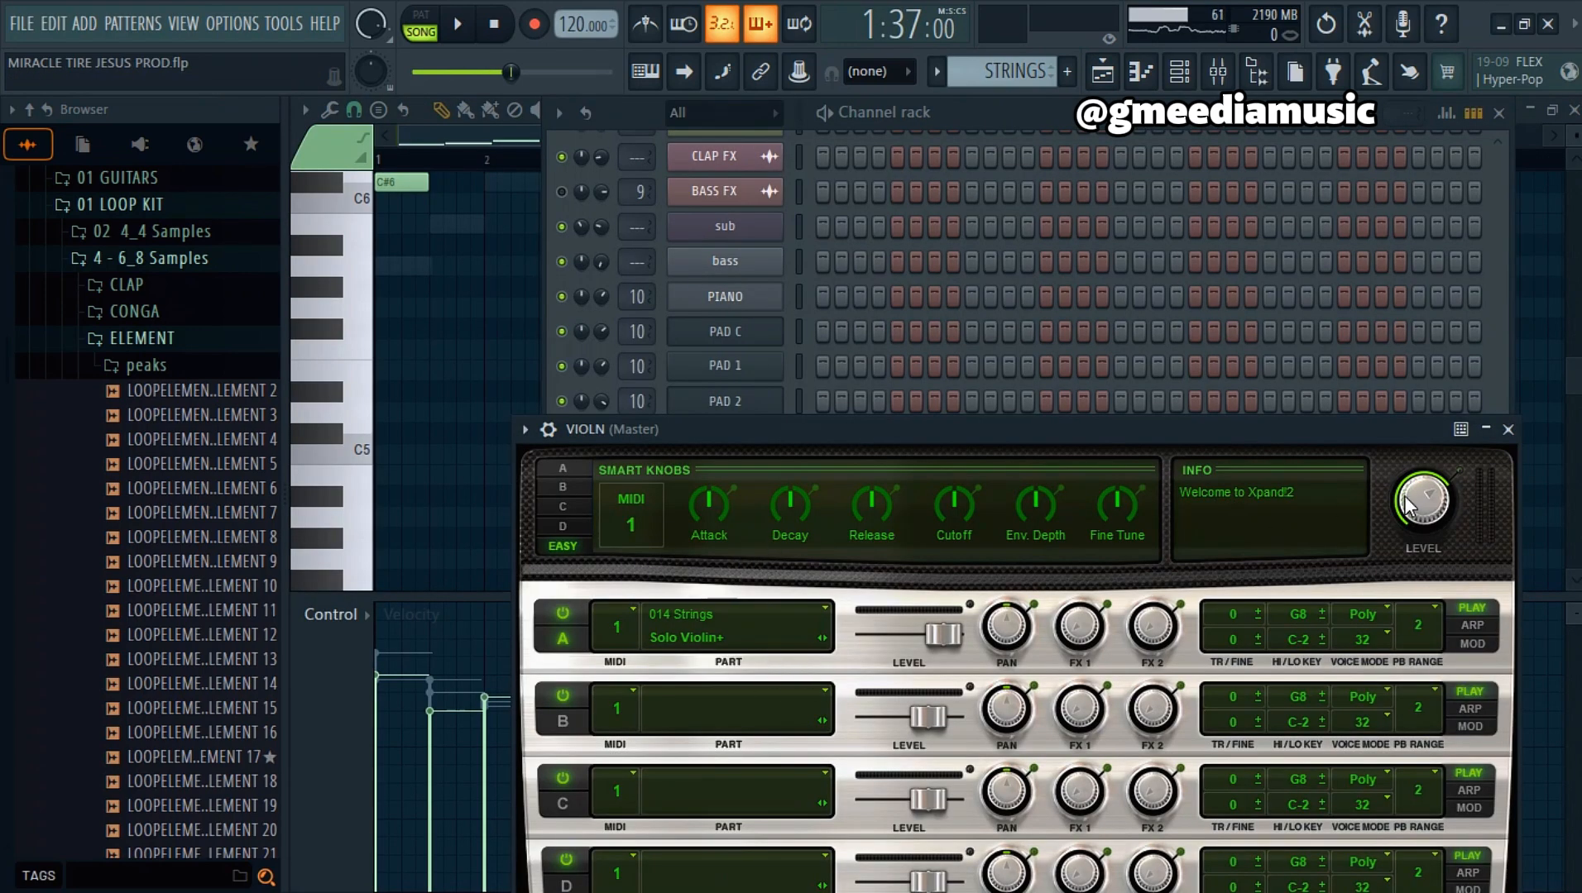
{"action": "left_click", "coordinate": [1508, 430]}
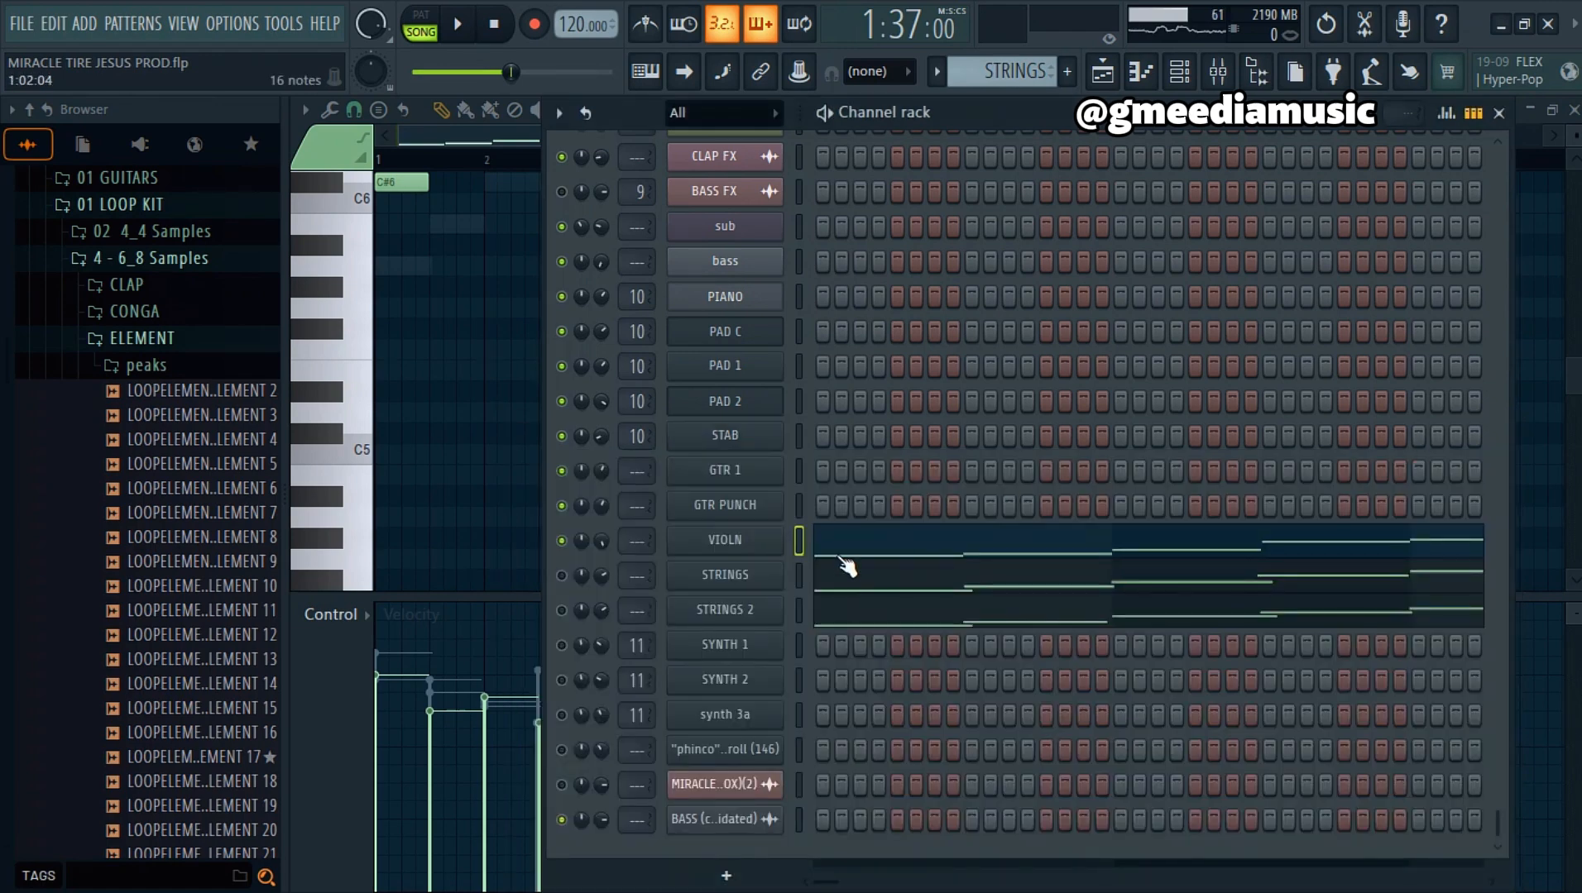
Step: Open the VIOLN channel's notes in the piano roll, play them through to about bar 7 and stop
{"action": "left_click", "coordinate": [844, 548]}
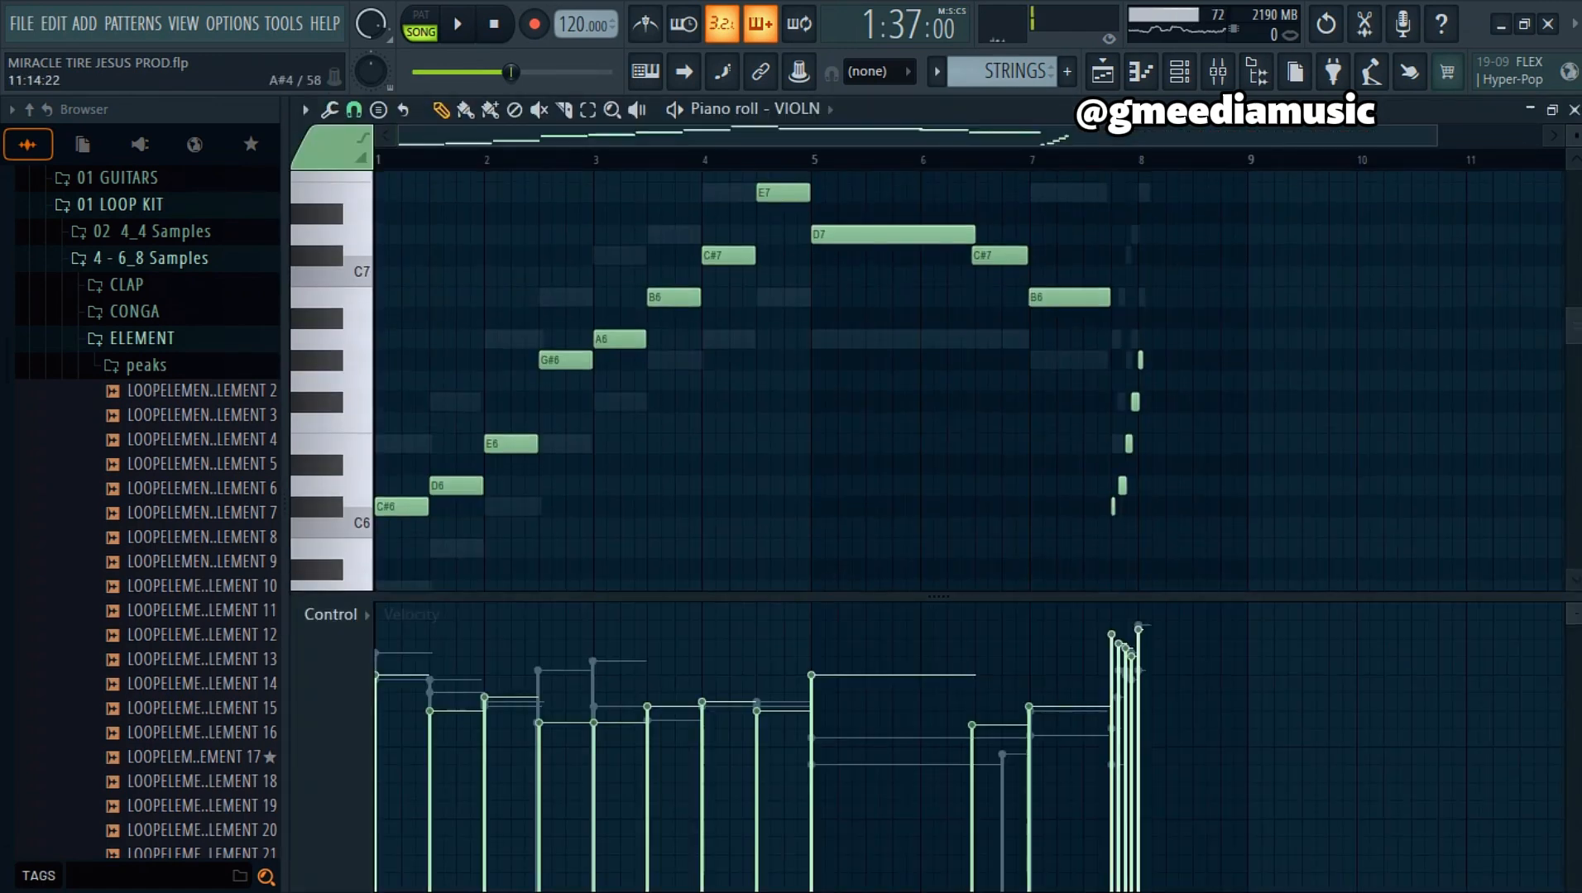
{"action": "key", "text": "space"}
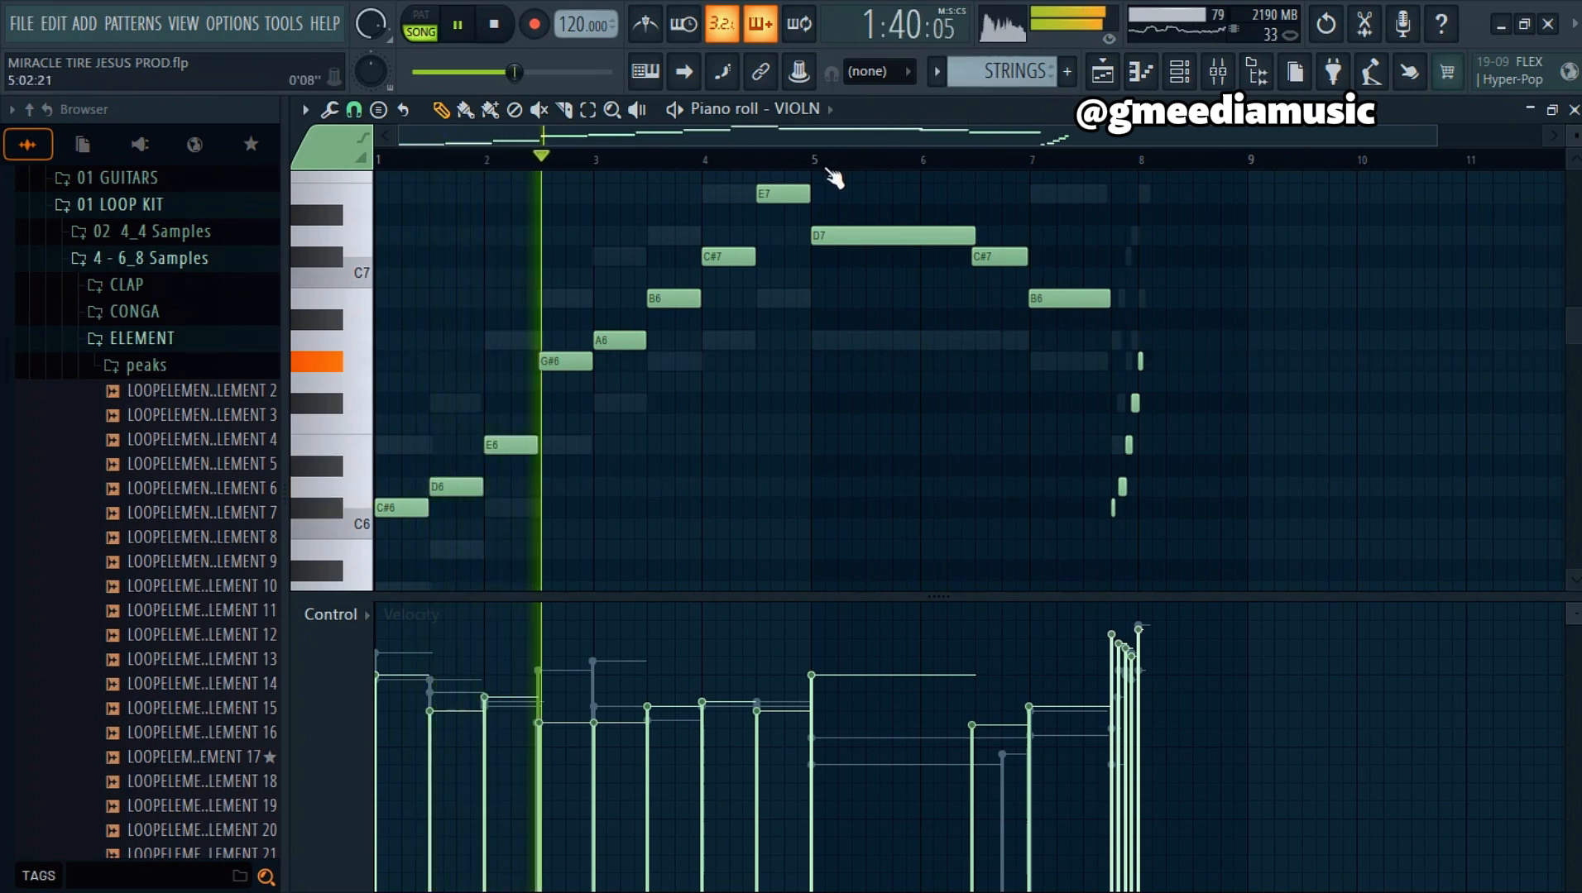
{"action": "scroll", "coordinate": [837, 168], "scroll_direction": "down", "scroll_amount": 1}
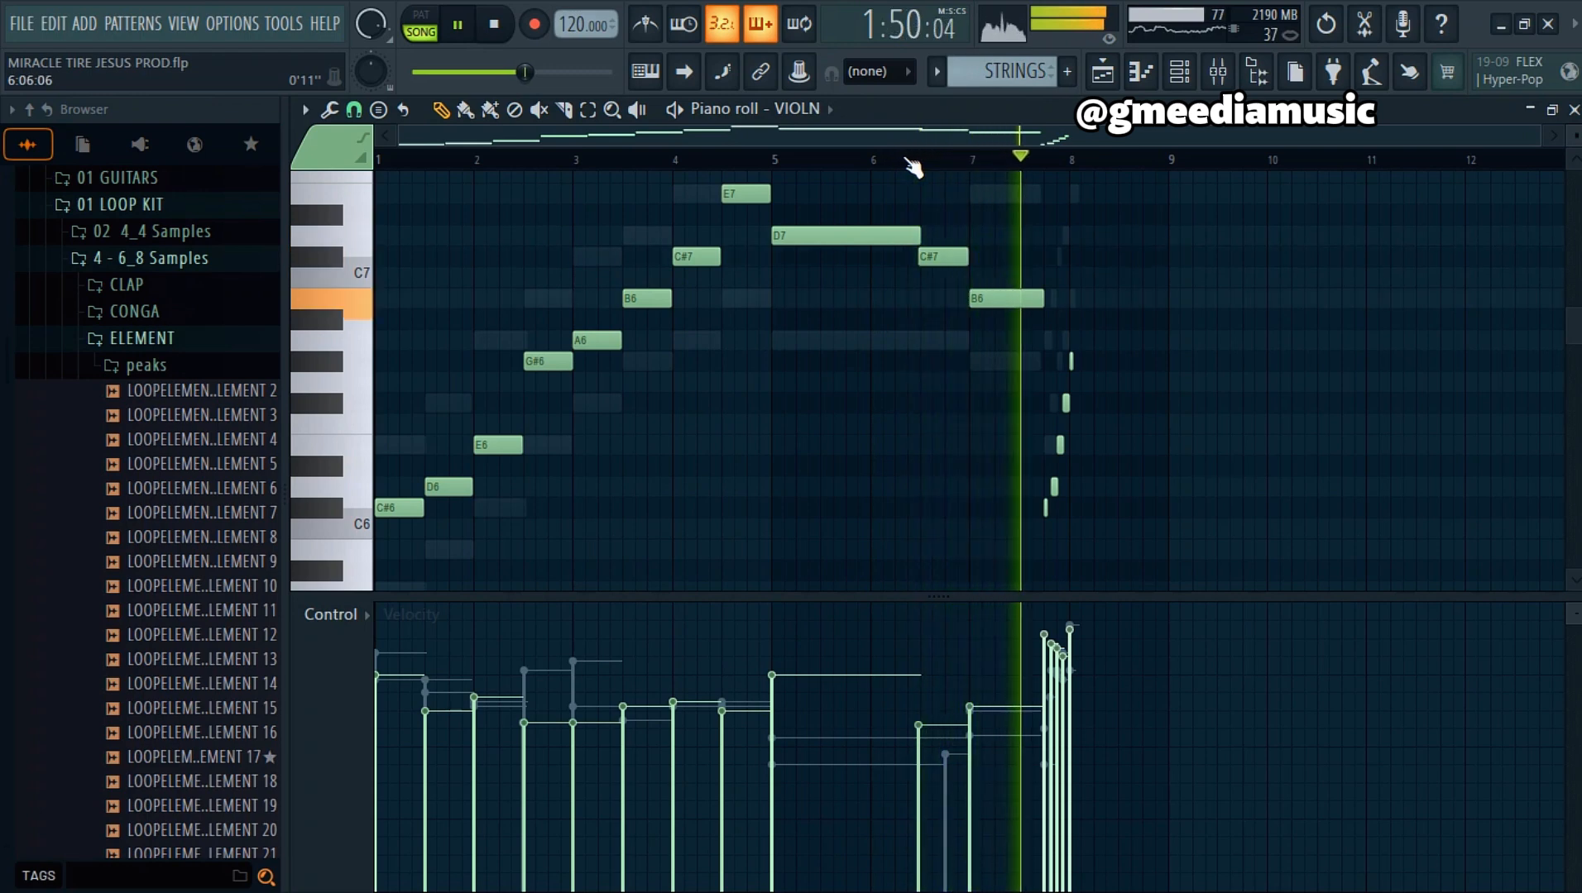
{"action": "key", "text": "space"}
Step: View the STRINGS channel's TRITON instrument with the Legato Strings program, and close it when done
{"action": "left_click", "coordinate": [1181, 75]}
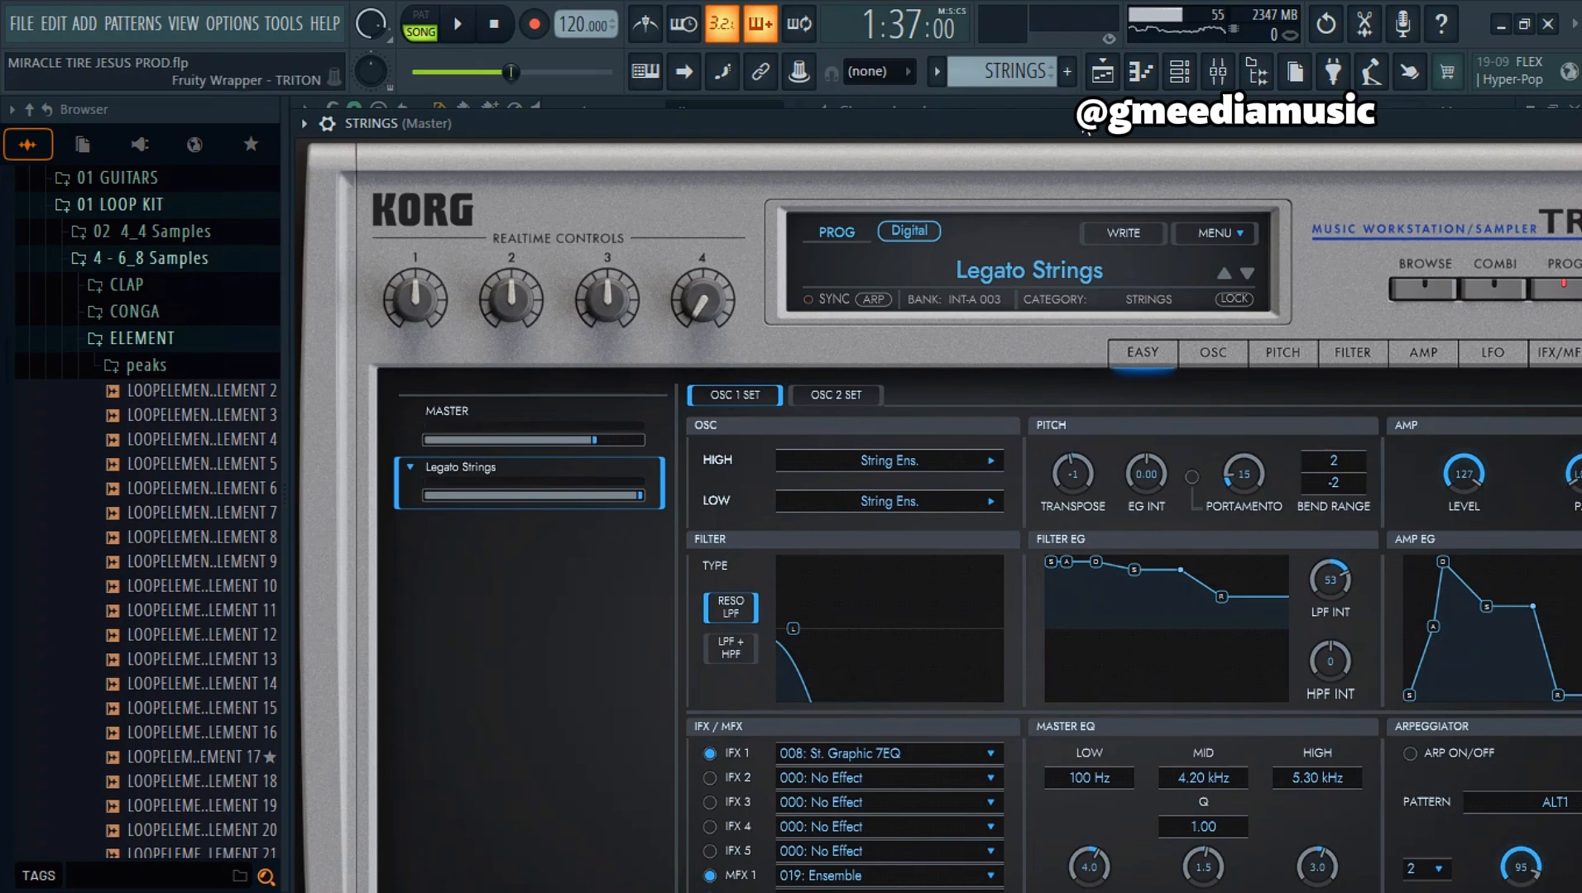
{"action": "left_click_drag", "start_coordinate": [1083, 124], "coordinate": [960, 123]}
{"action": "left_click_drag", "start_coordinate": [1321, 127], "coordinate": [1159, 133]}
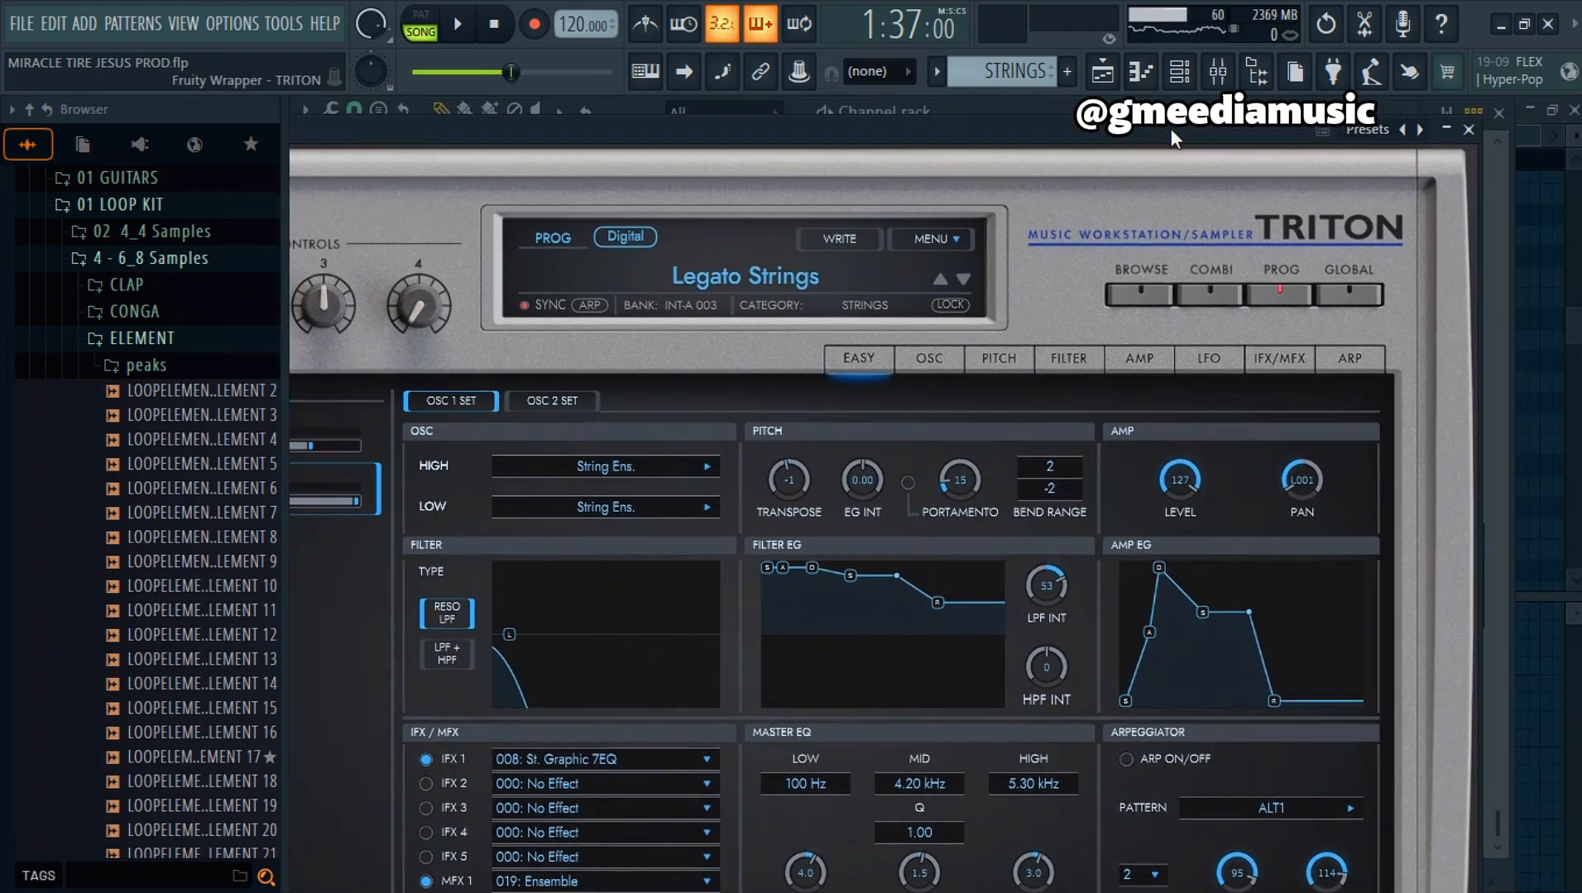
{"action": "left_click", "coordinate": [1460, 157]}
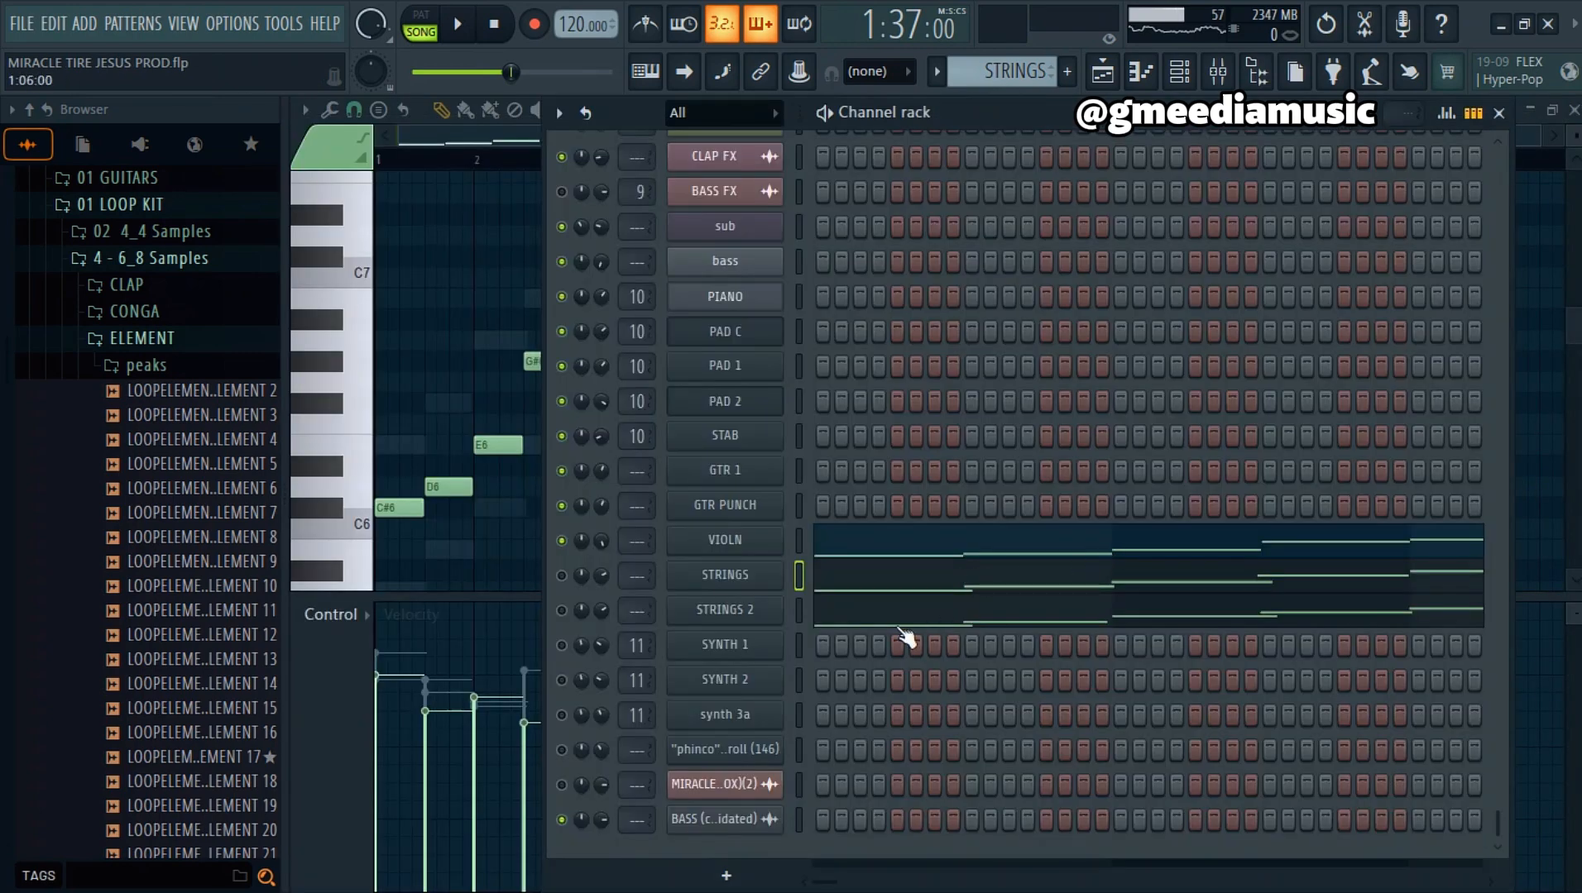
Step: Open the STRINGS channel's notes in the piano roll, play them from 1:37 to the end and stop
{"action": "left_click", "coordinate": [880, 580]}
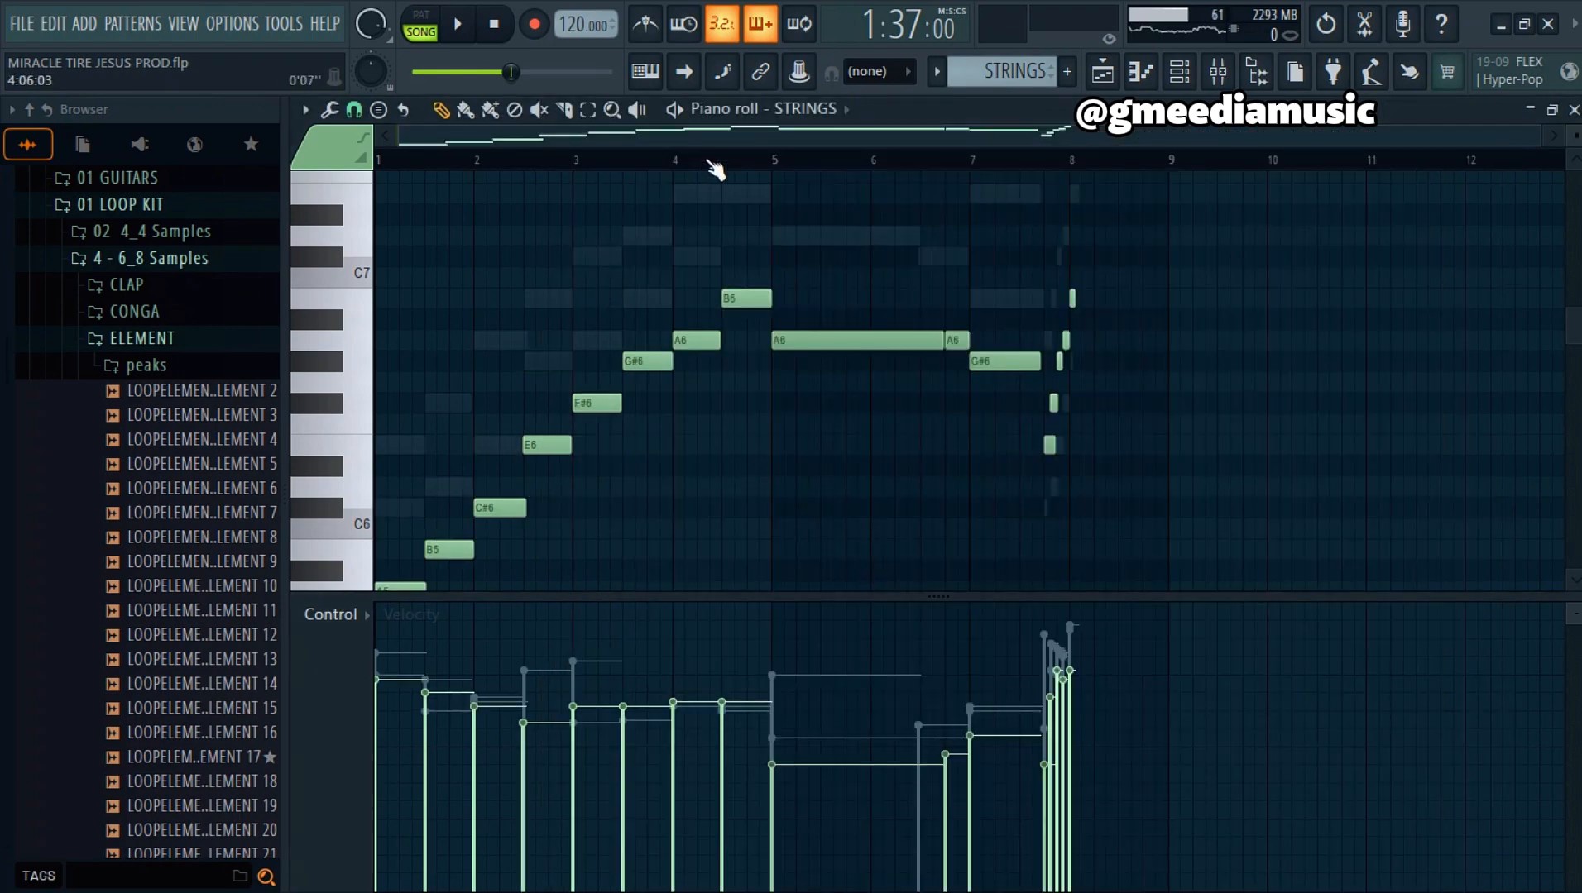
{"action": "scroll", "coordinate": [968, 381], "scroll_direction": "down", "scroll_amount": 3}
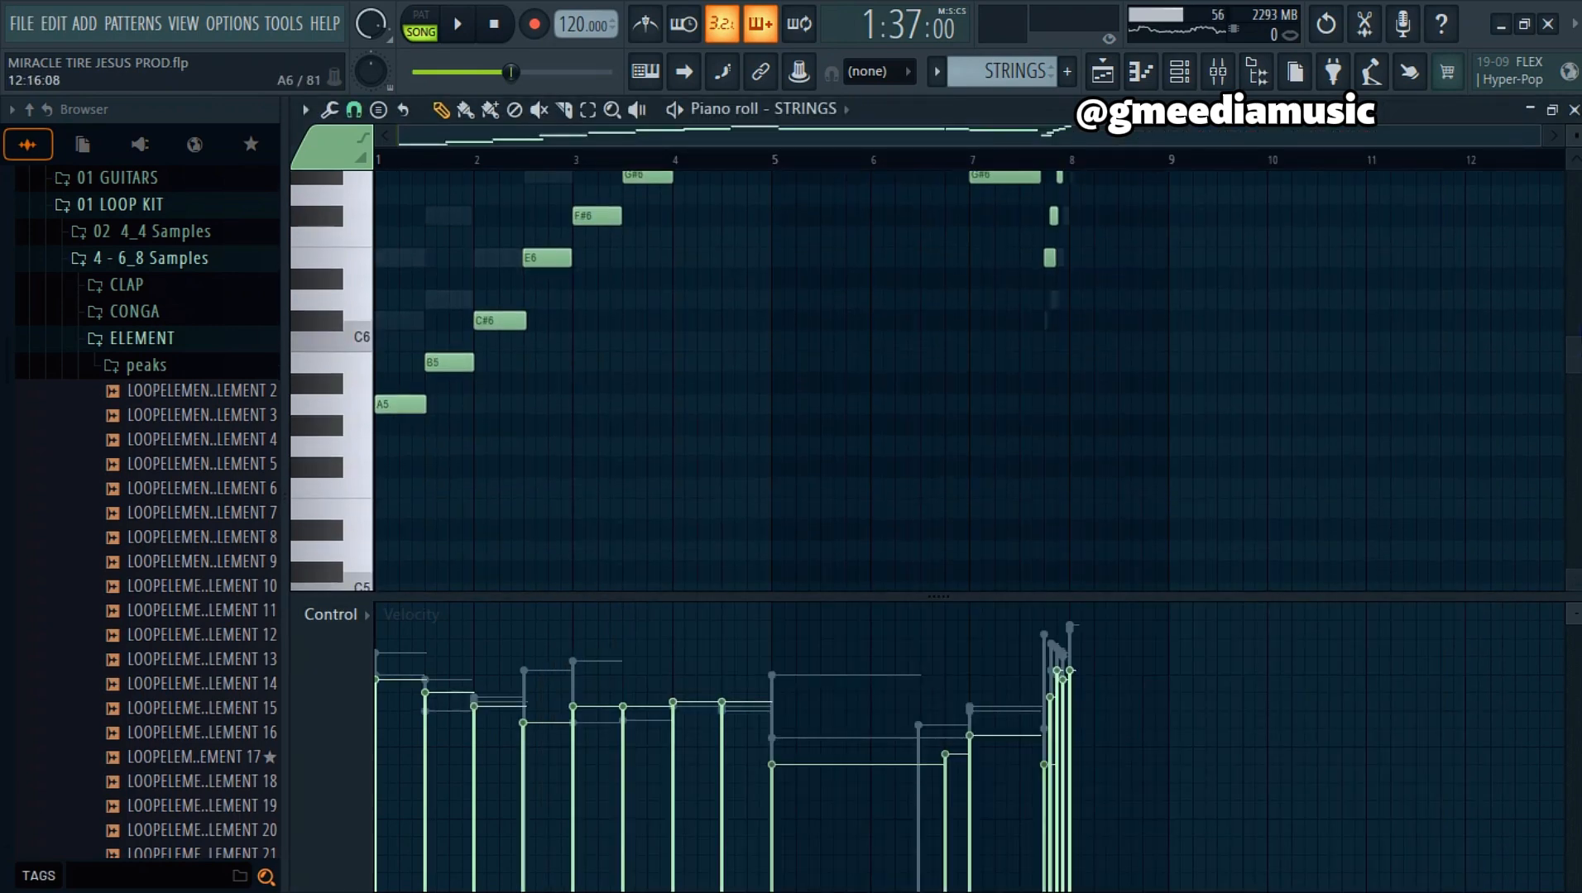
{"action": "scroll", "coordinate": [968, 385], "scroll_direction": "up", "scroll_amount": 1}
{"action": "key", "text": "space"}
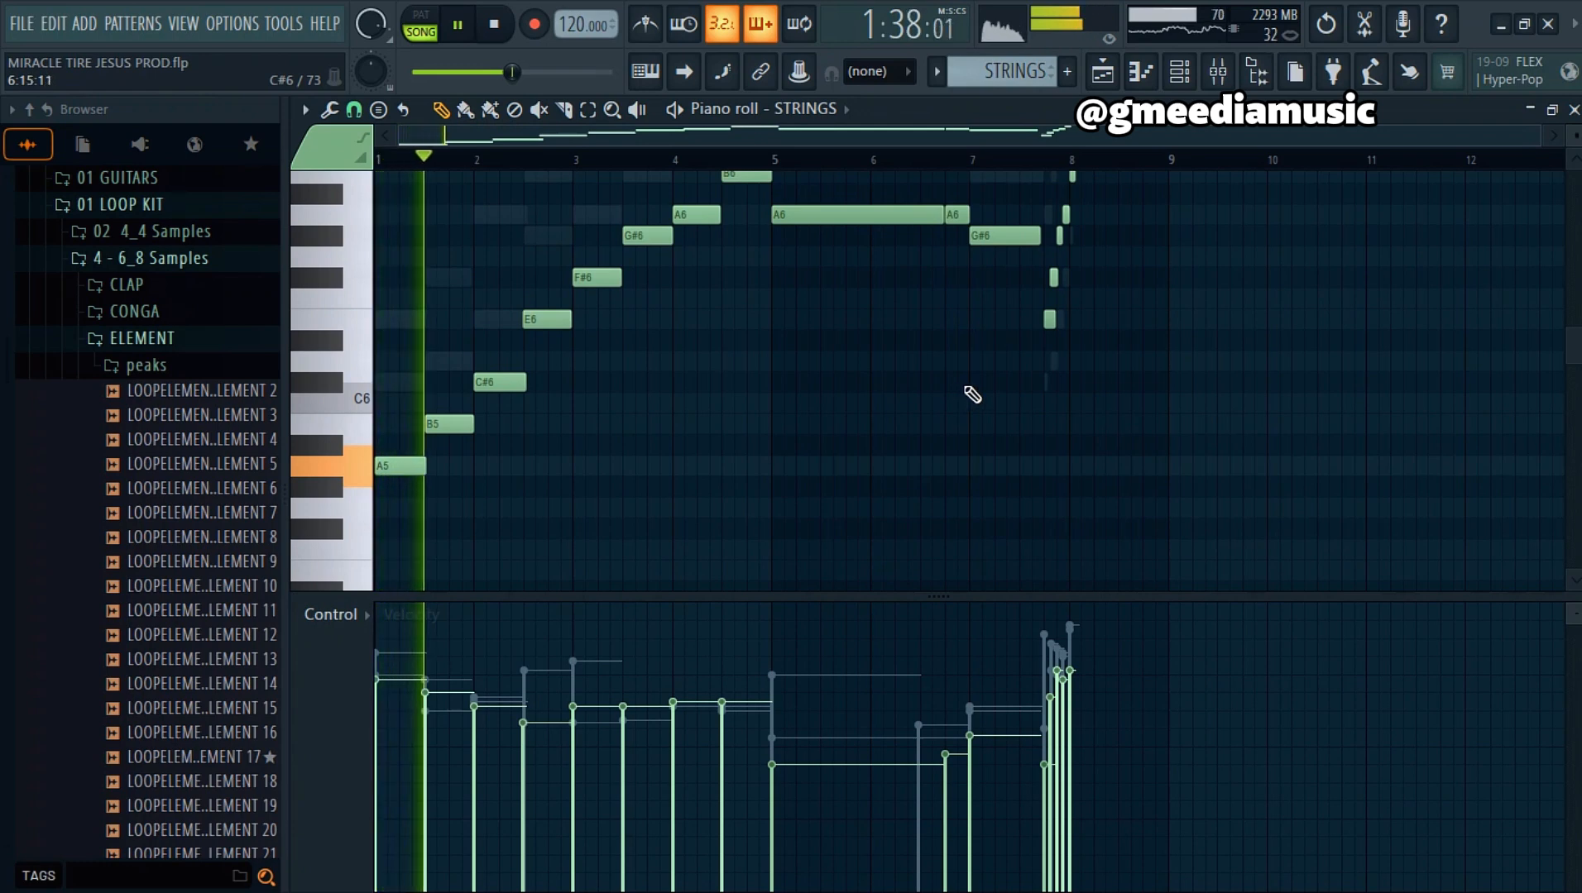
{"action": "scroll", "coordinate": [972, 382], "scroll_direction": "up", "scroll_amount": 1}
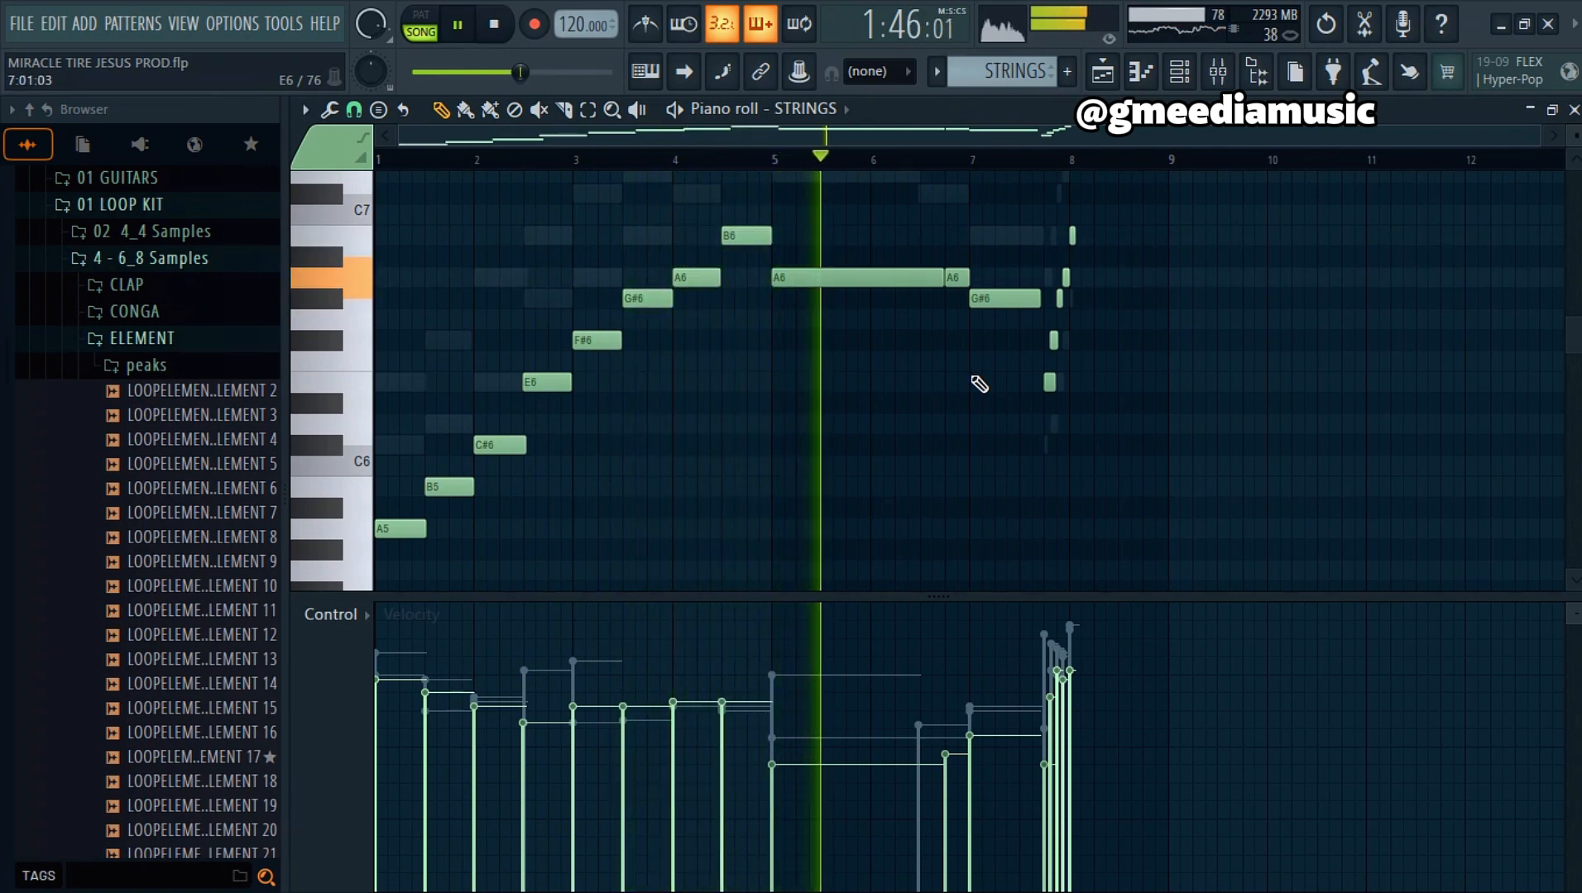
{"action": "scroll", "coordinate": [1125, 319], "scroll_direction": "up", "scroll_amount": 2}
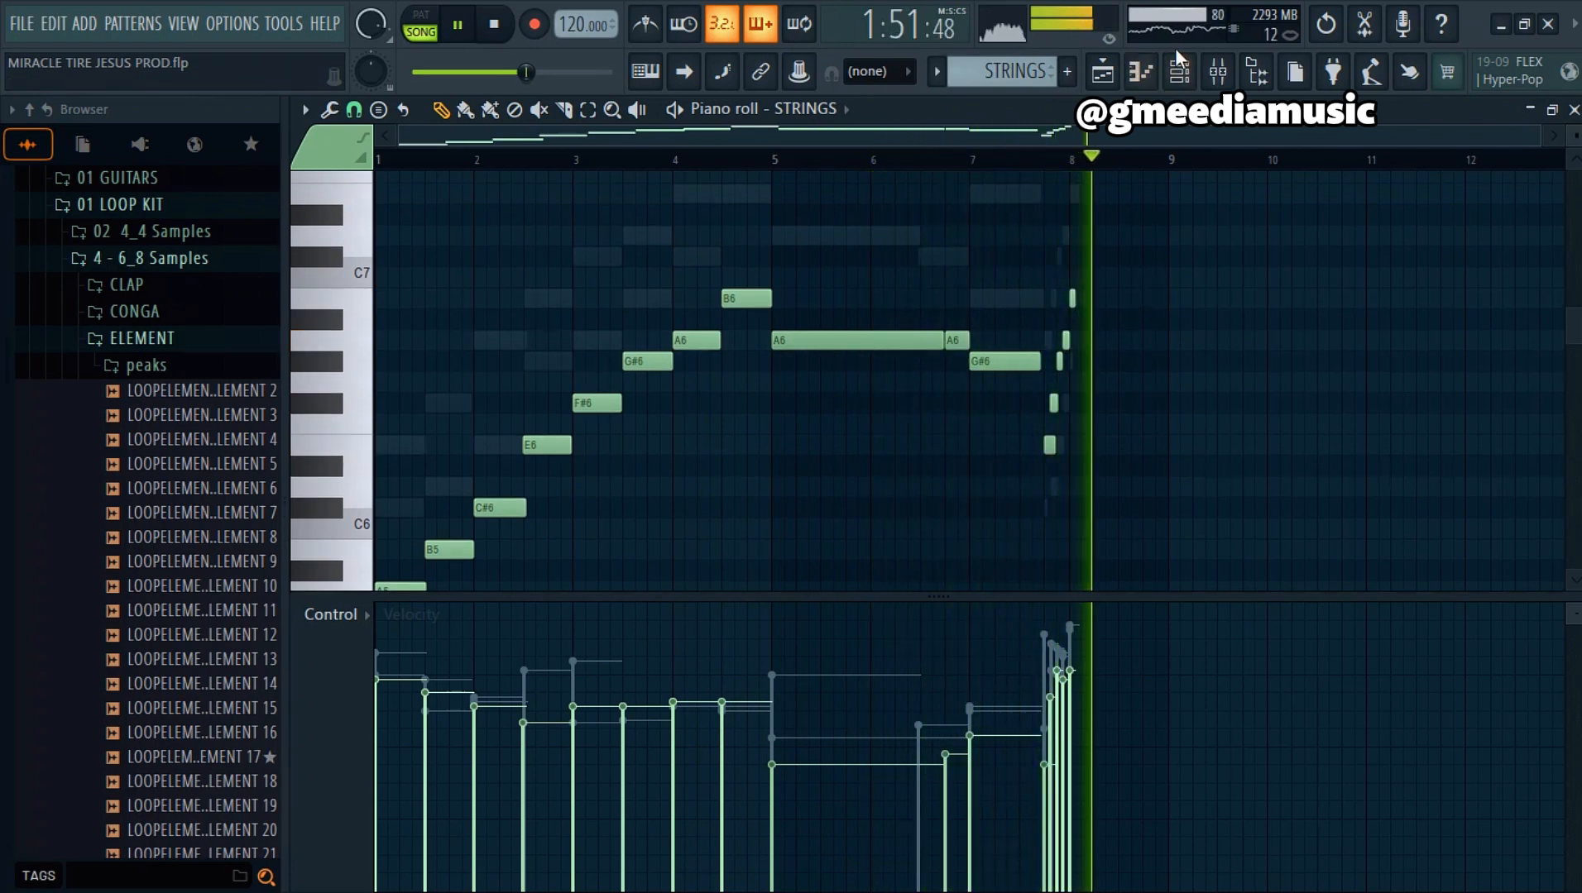
{"action": "key", "text": "space"}
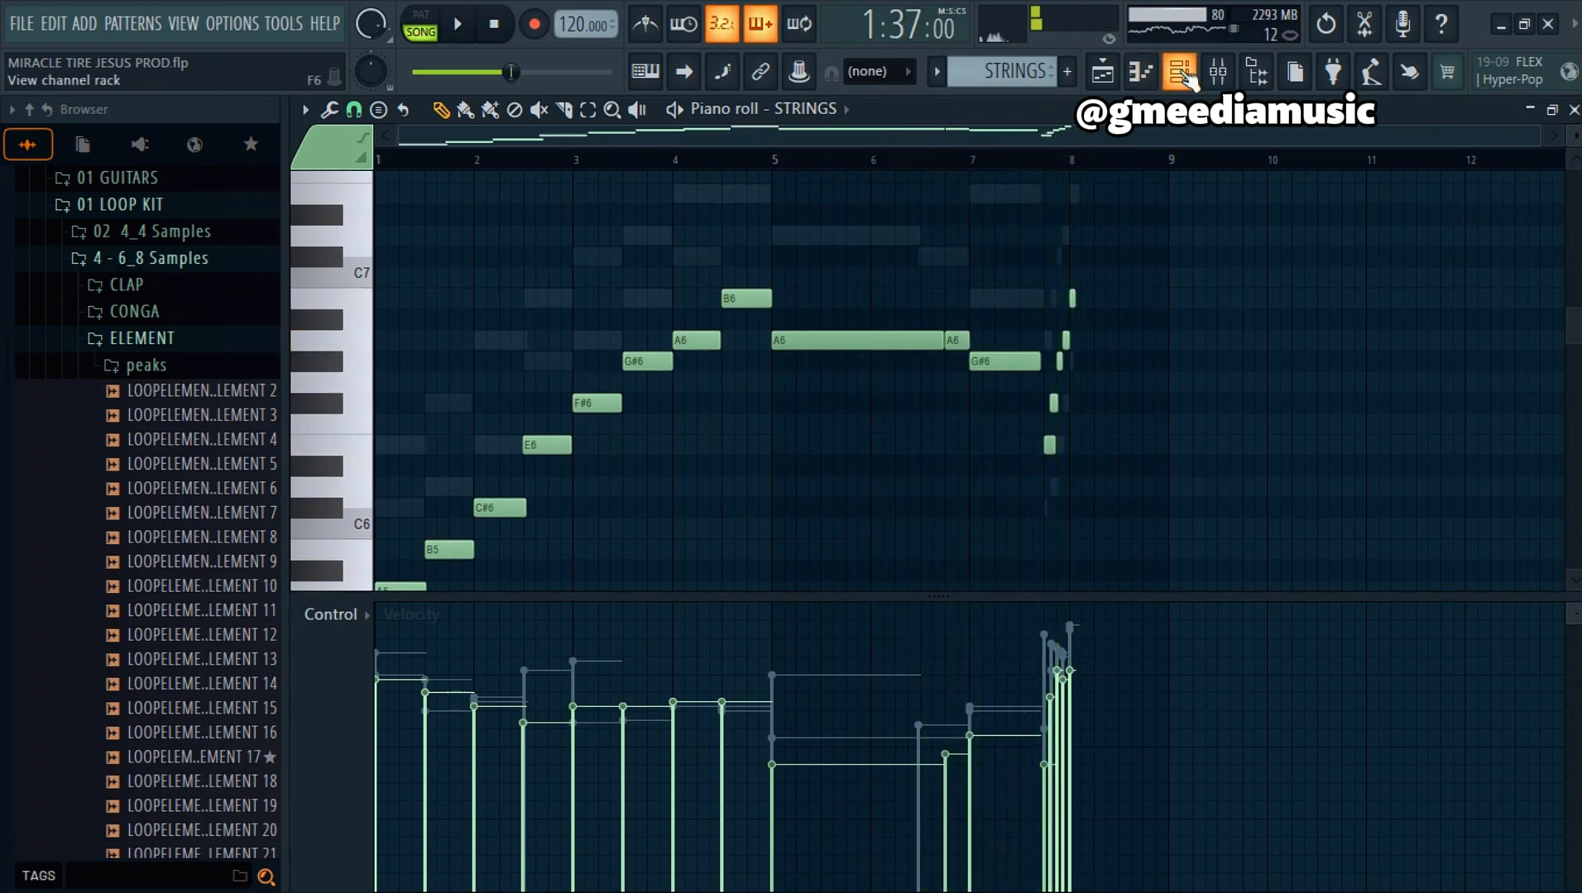
Step: View the STRINGS 2 channel's TRITON instrument with the Cello Section program, and return to the channel rack
{"action": "key", "text": "F6"}
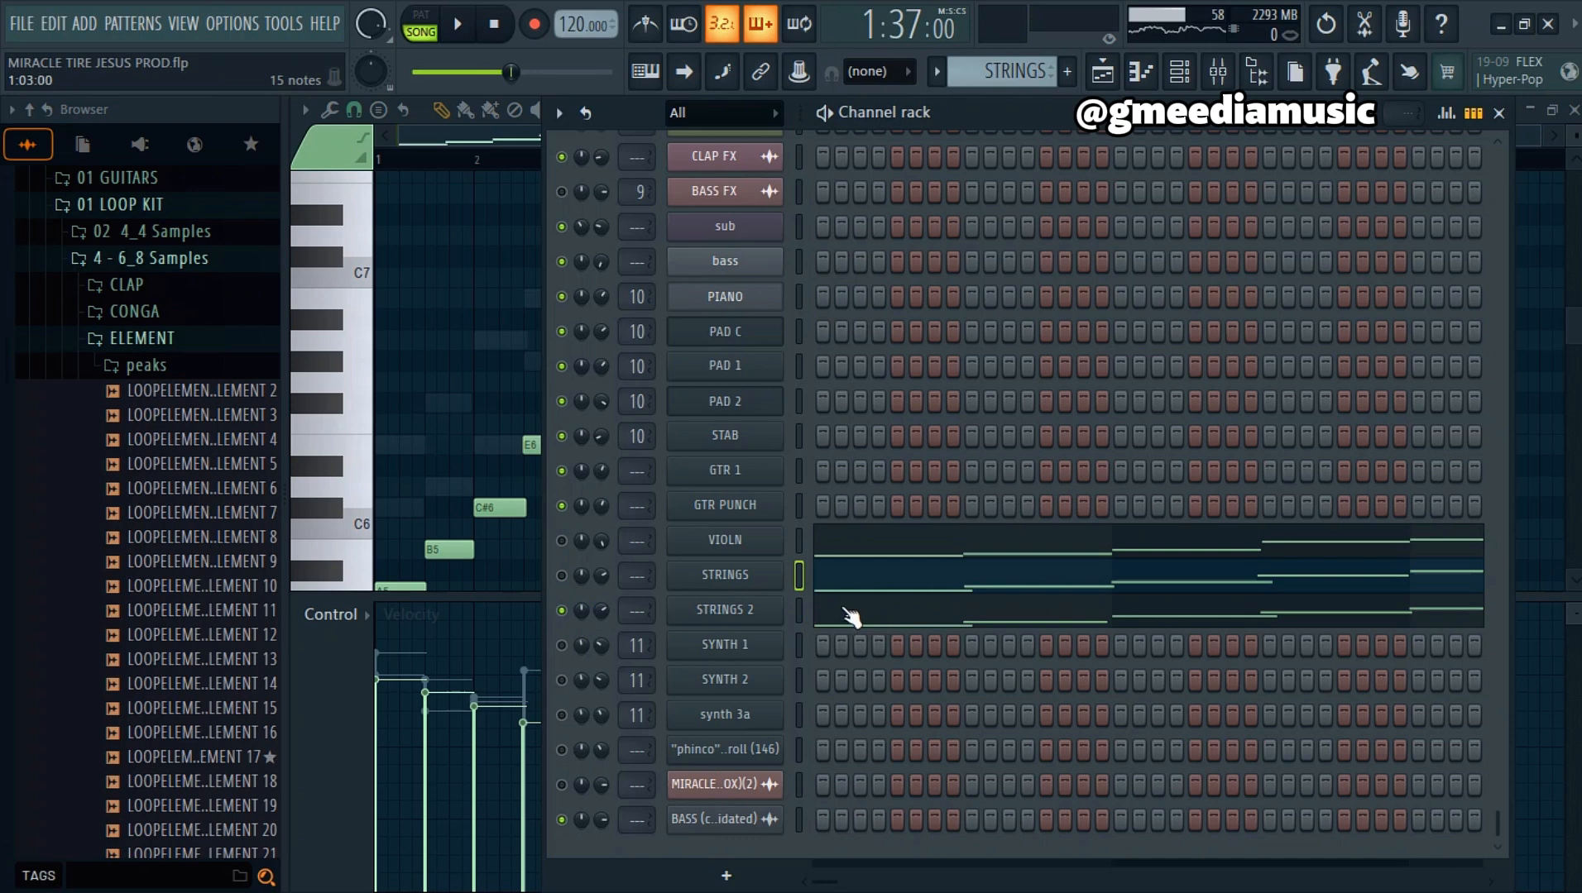
{"action": "left_click", "coordinate": [730, 614]}
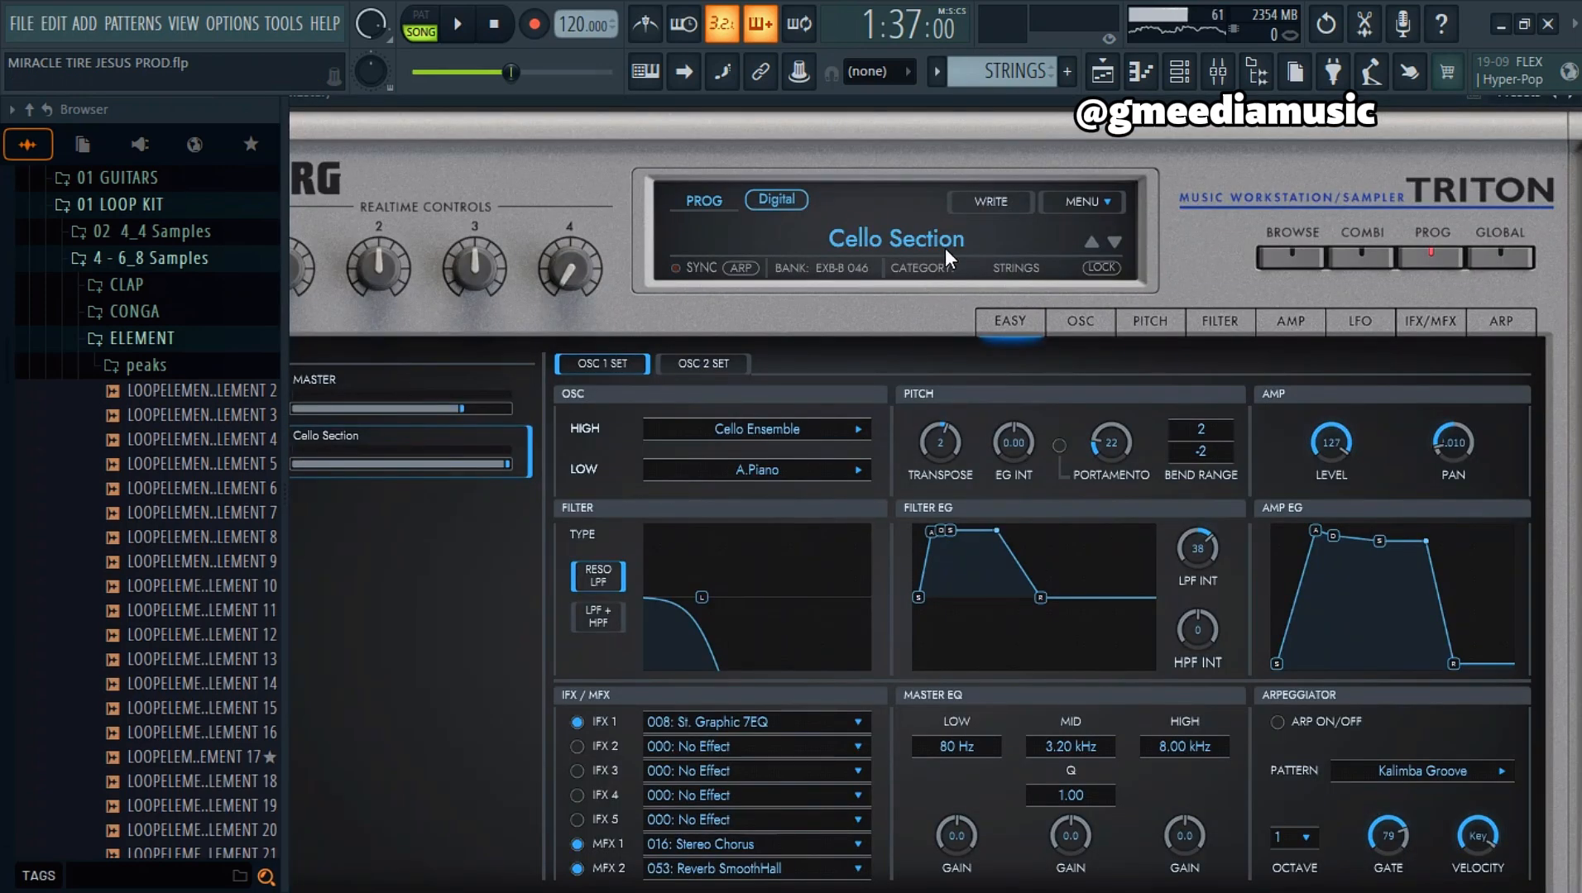
{"action": "left_click", "coordinate": [1180, 73]}
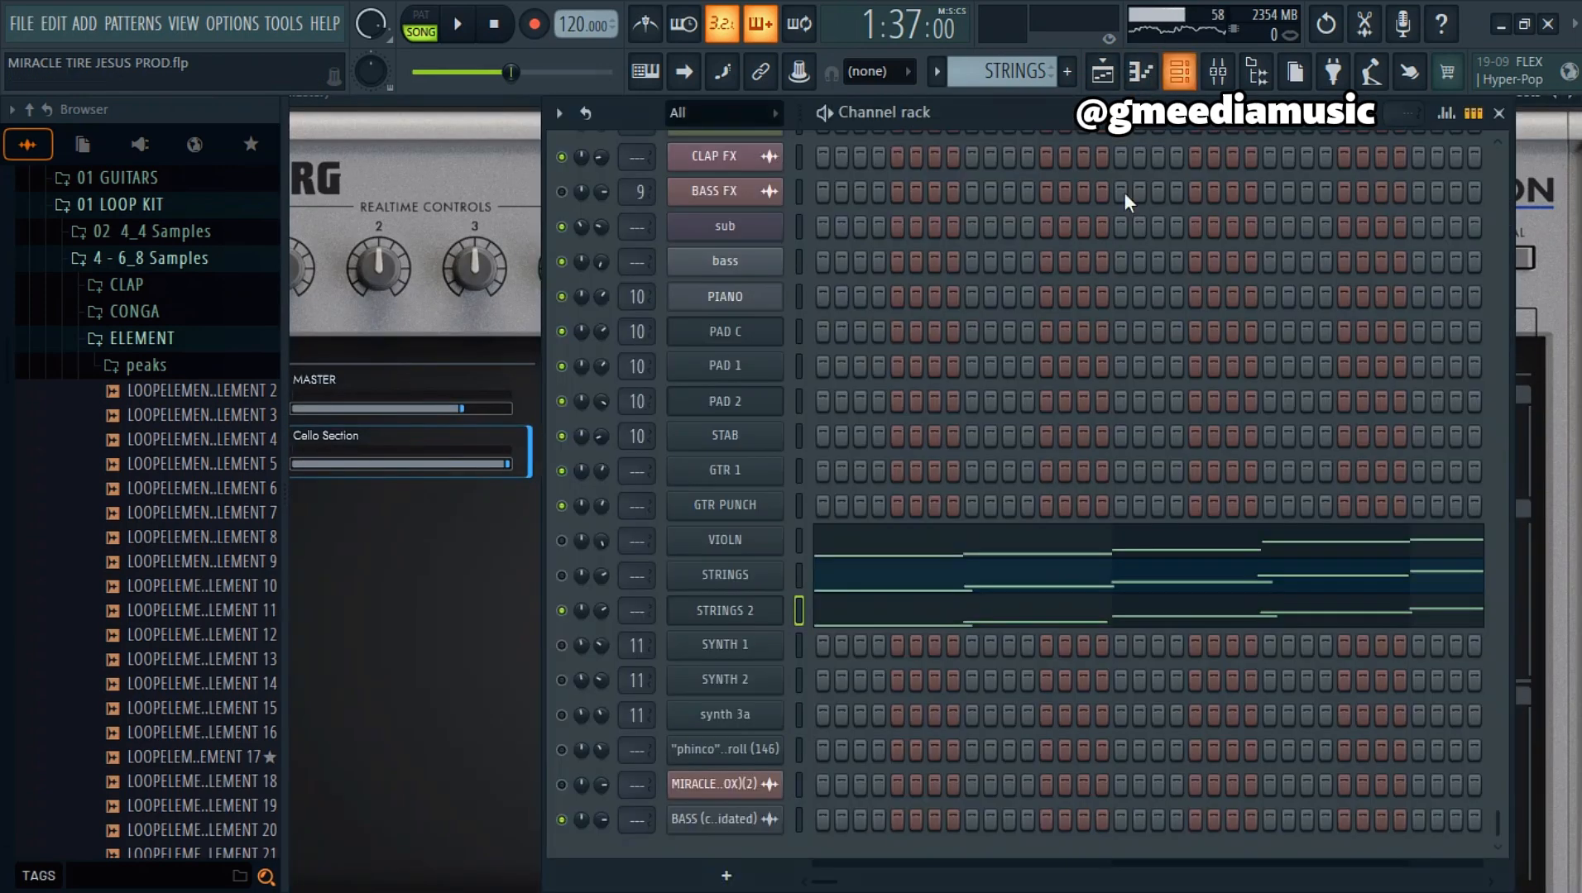
Step: Open the STRINGS 2 channel's notes in the piano roll, listen from 1:37 and stop back at the channel rack
{"action": "left_click", "coordinate": [866, 617]}
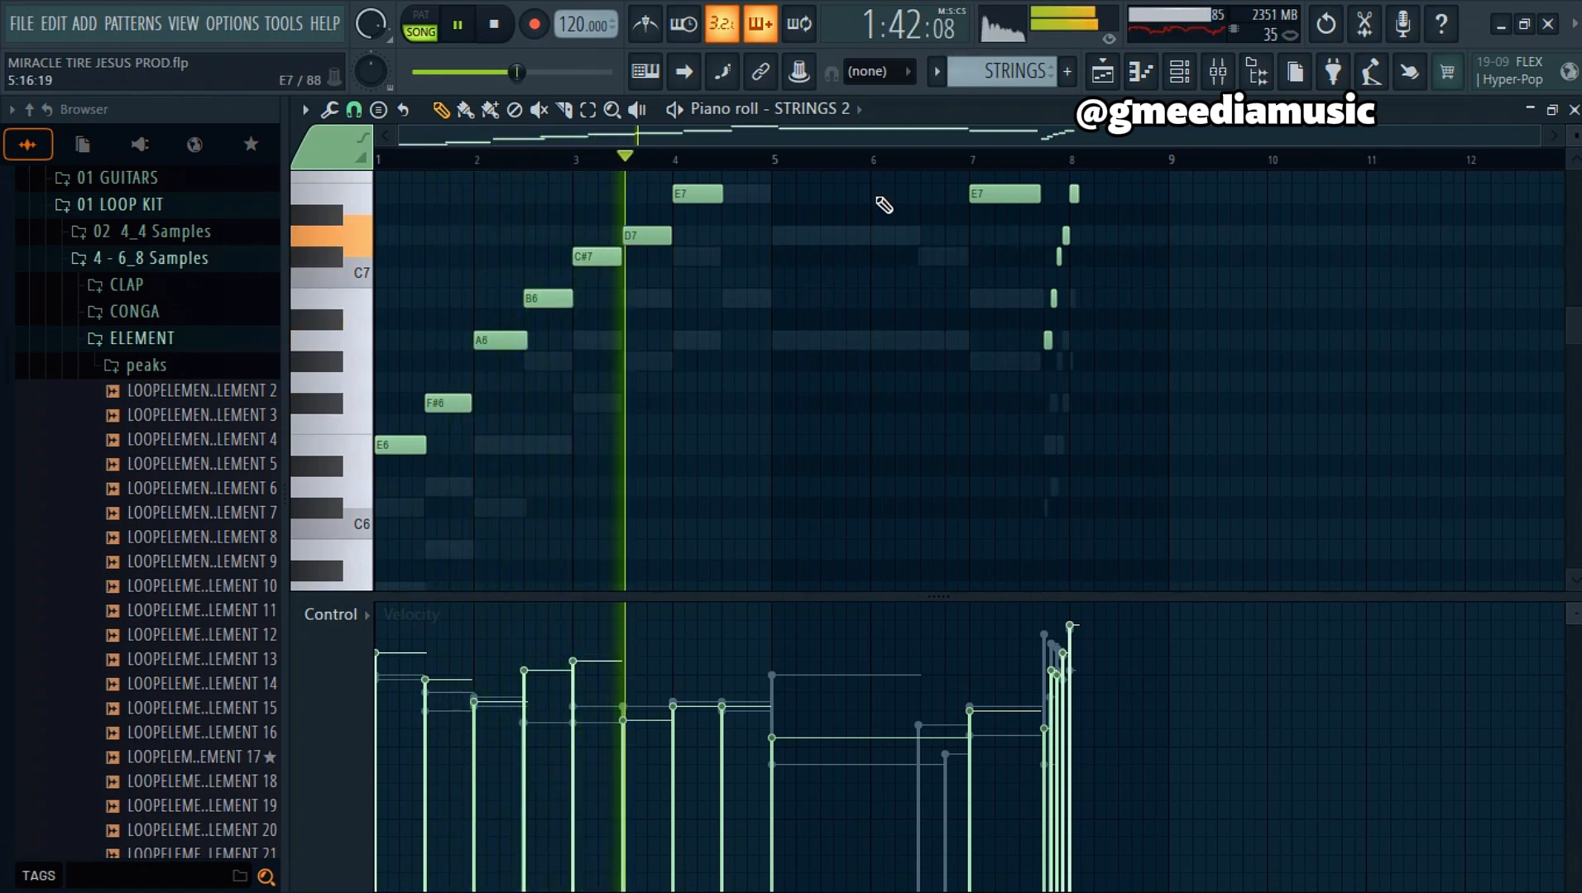
{"action": "scroll", "coordinate": [879, 199], "scroll_direction": "up", "scroll_amount": 2}
{"action": "scroll", "coordinate": [902, 198], "scroll_direction": "up", "scroll_amount": 2}
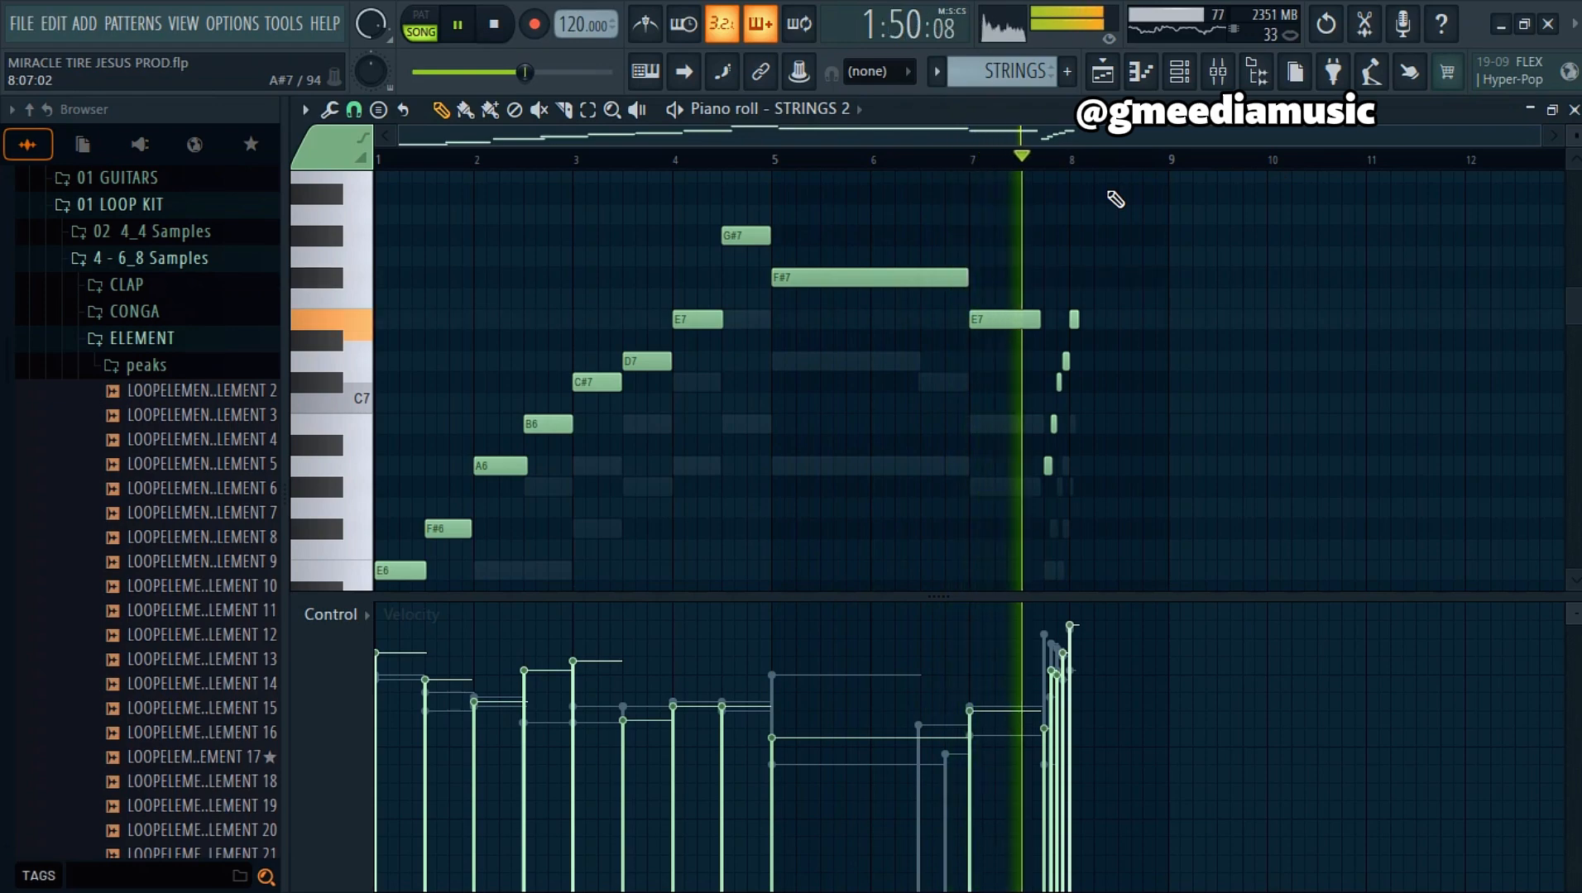
{"action": "left_click", "coordinate": [1178, 71]}
{"action": "key", "text": "space"}
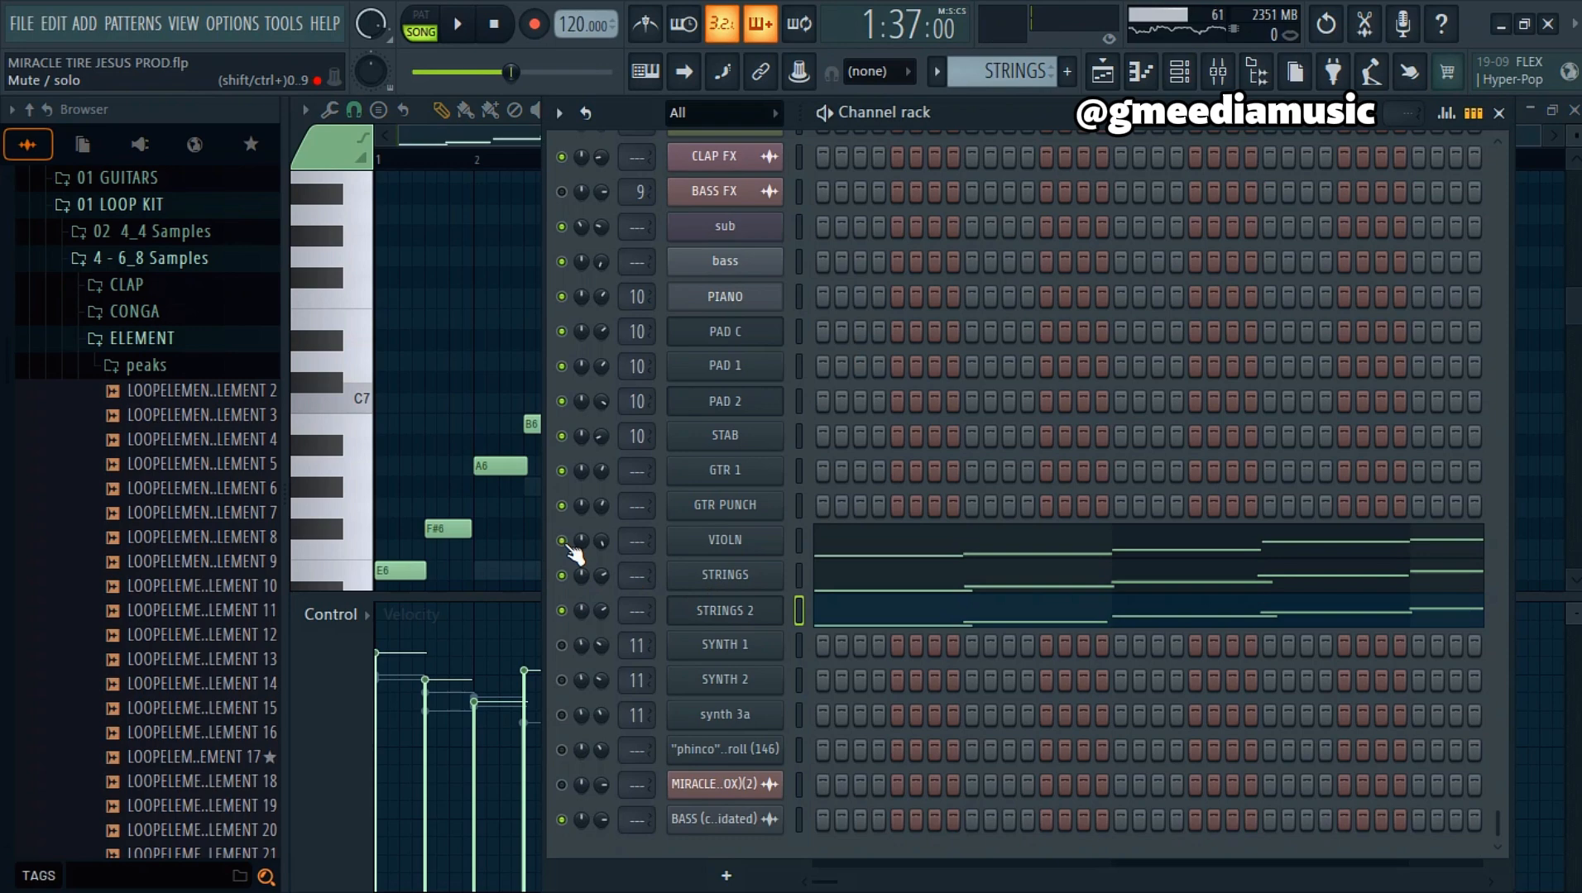
Step: Play the arrangement with all three string channels from 1:37 in the playlist, and toggle the VOX track's mute
{"action": "key", "text": "space"}
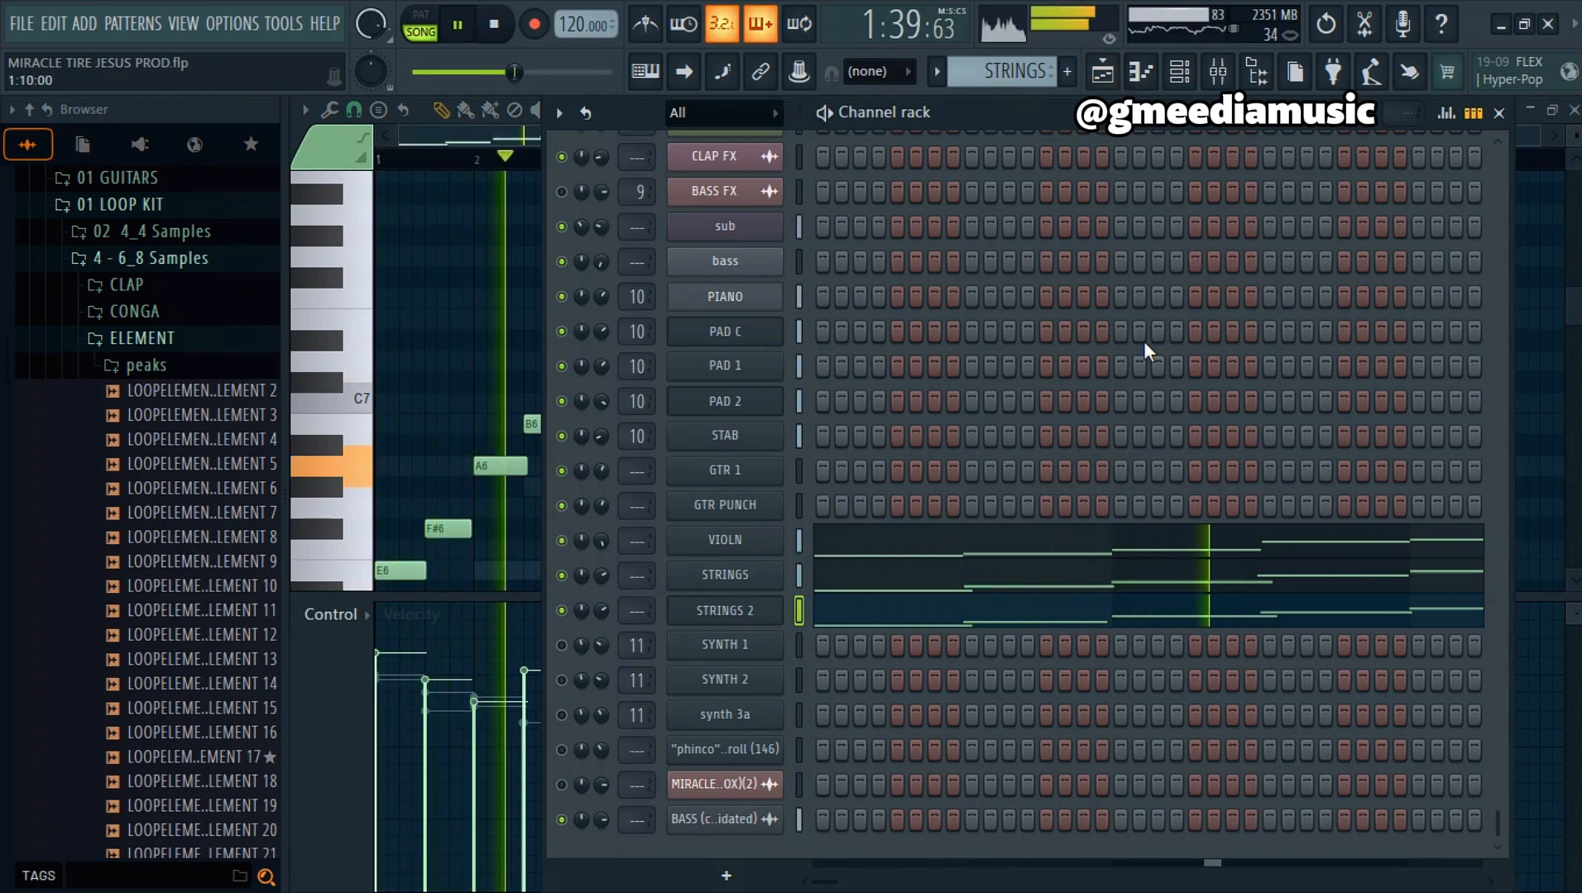
{"action": "left_click", "coordinate": [1102, 74]}
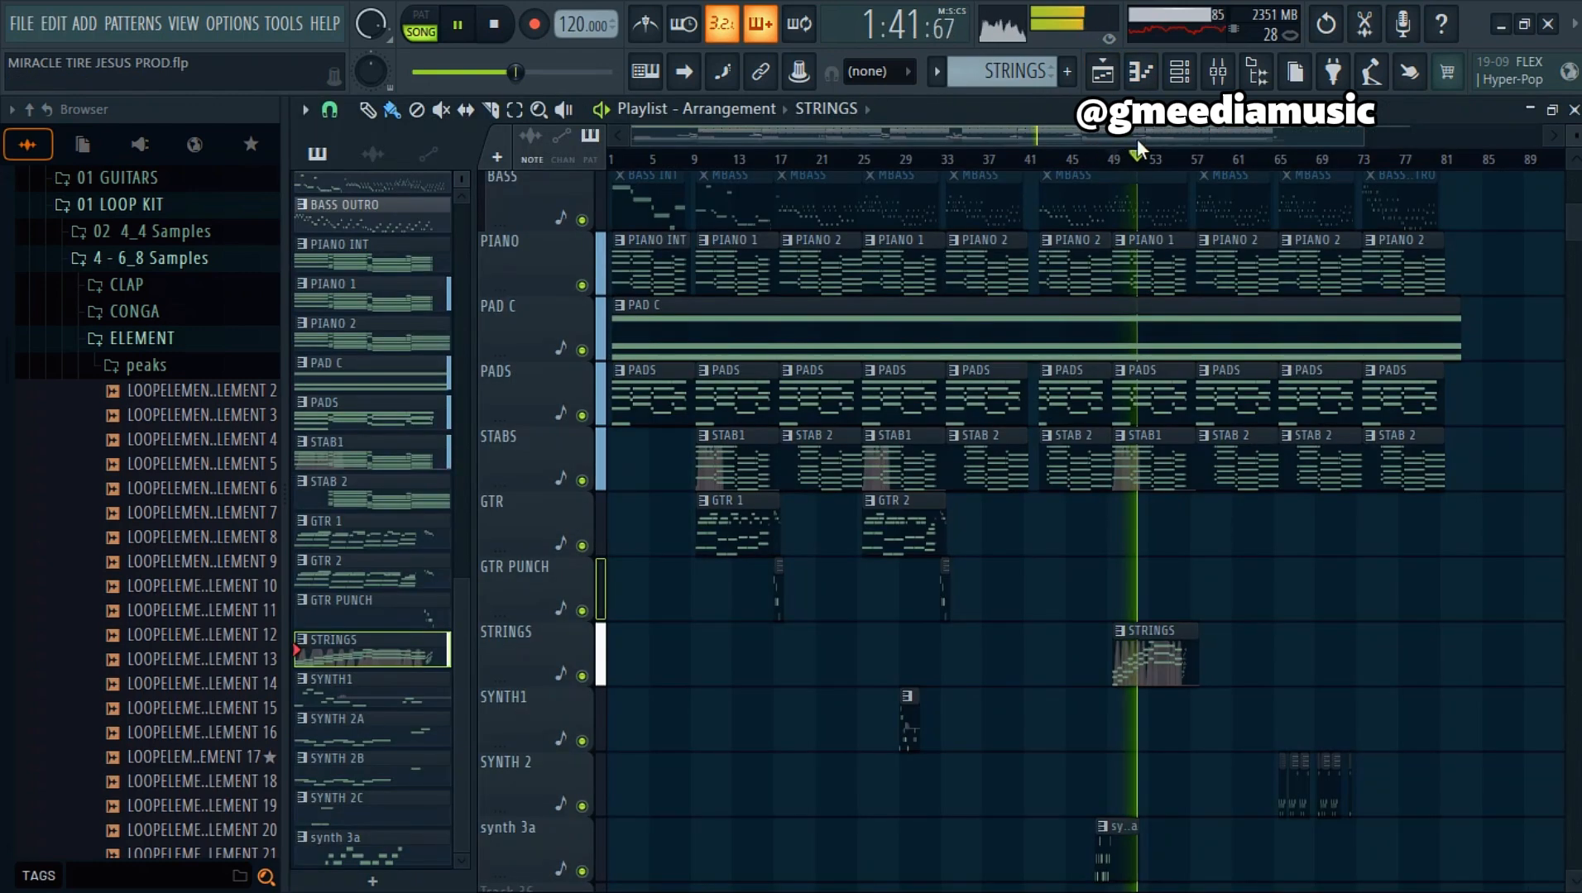
{"action": "scroll", "coordinate": [1191, 161], "scroll_direction": "up", "scroll_amount": 5}
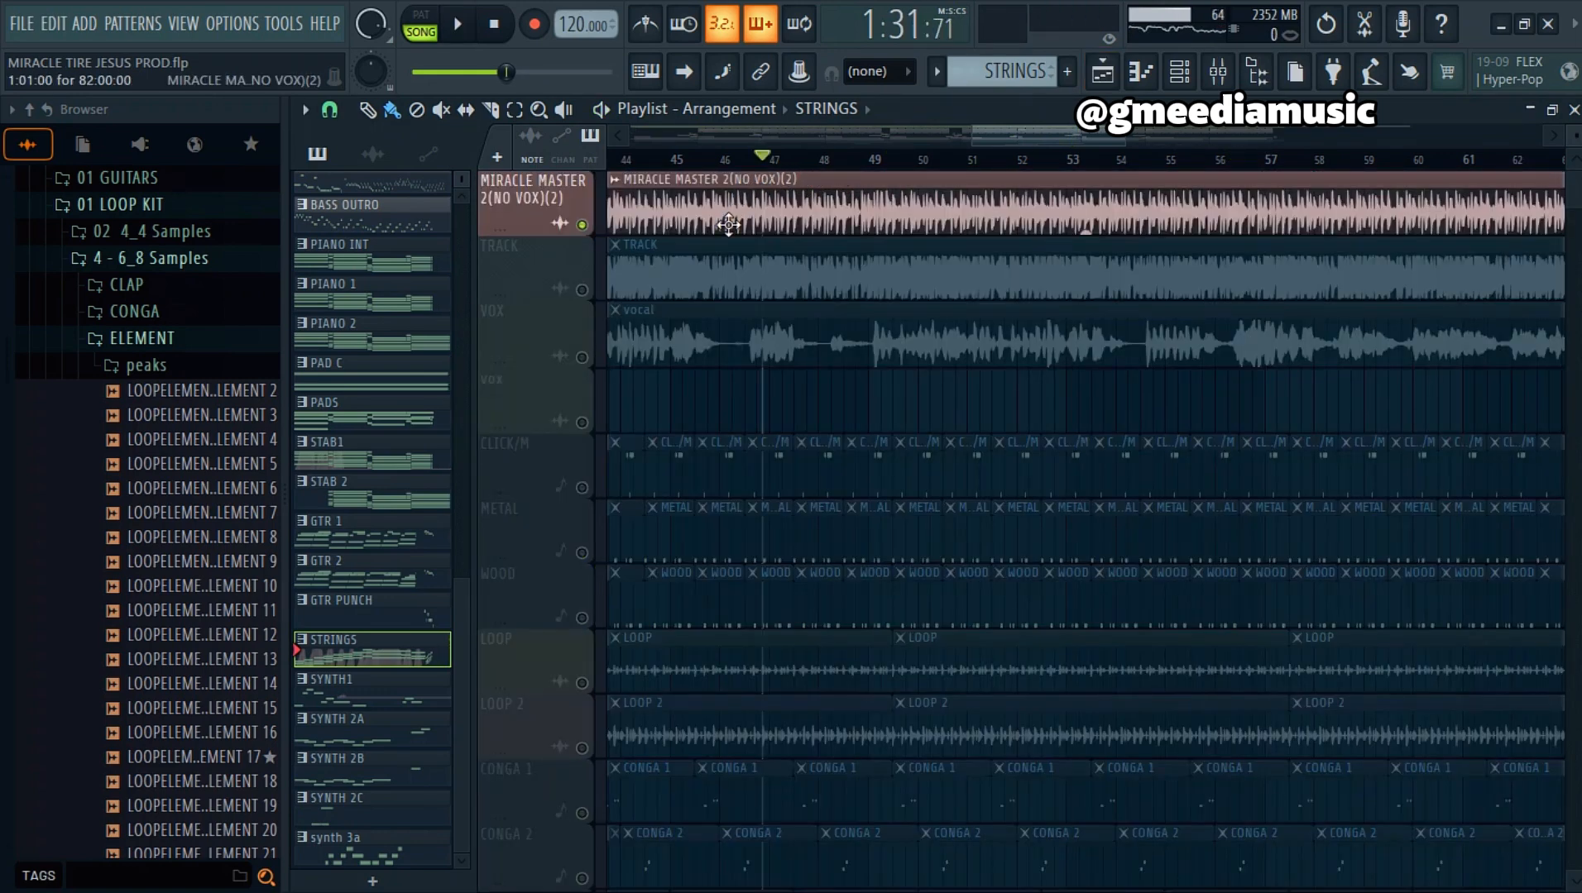
{"action": "left_click", "coordinate": [583, 358]}
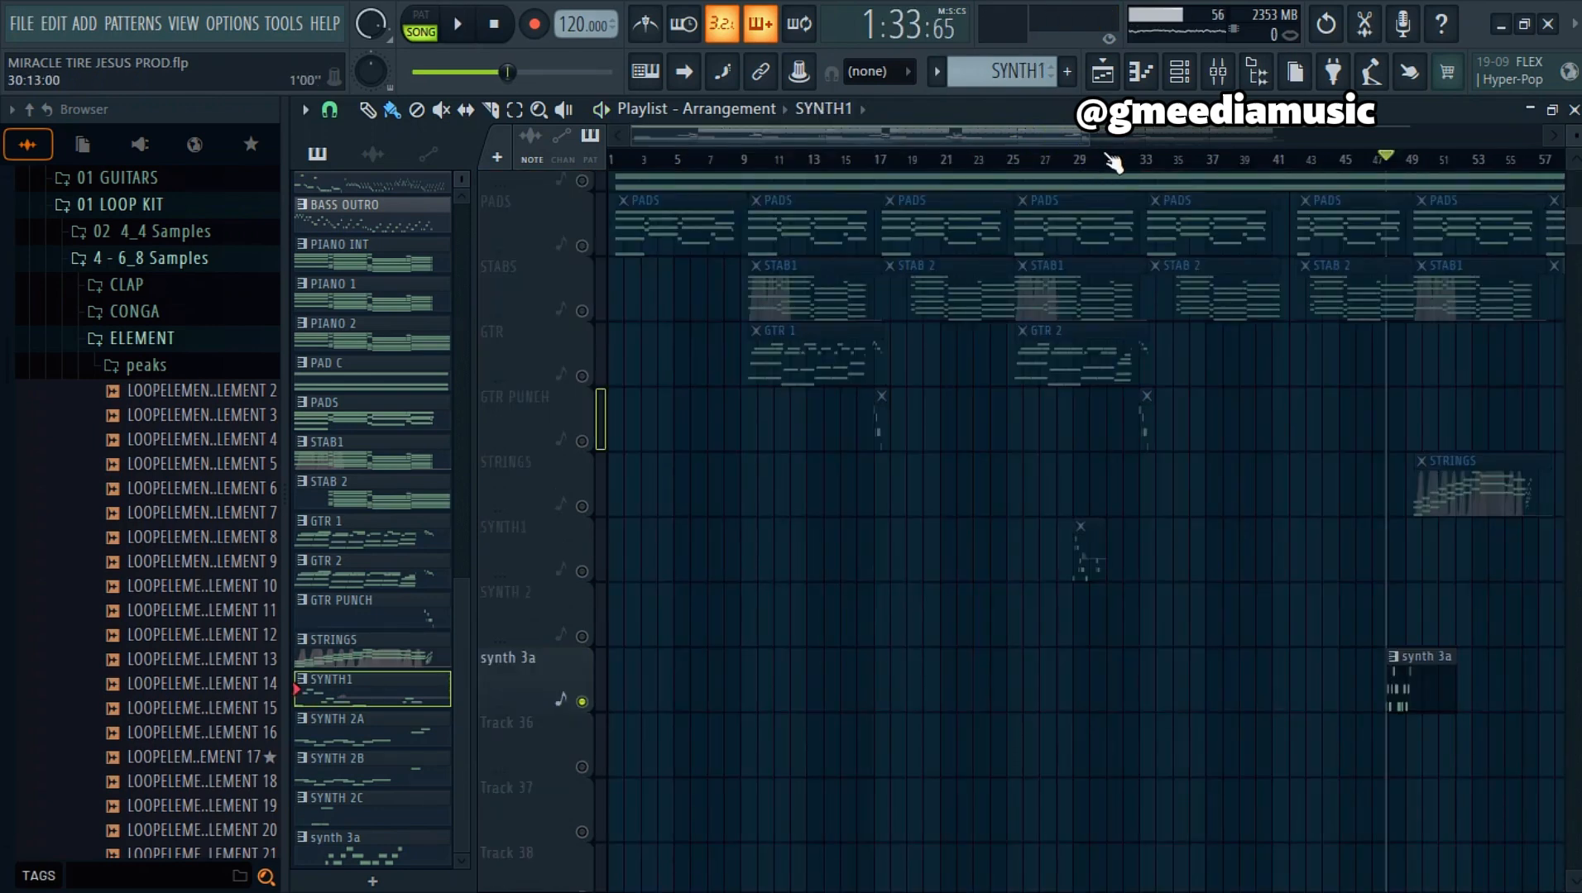
Step: Solo the SYNTH1 track, play its clip at bar 29 with its piano roll in view, and return to the playlist
{"action": "scroll", "coordinate": [1108, 166], "scroll_direction": "up", "scroll_amount": 5}
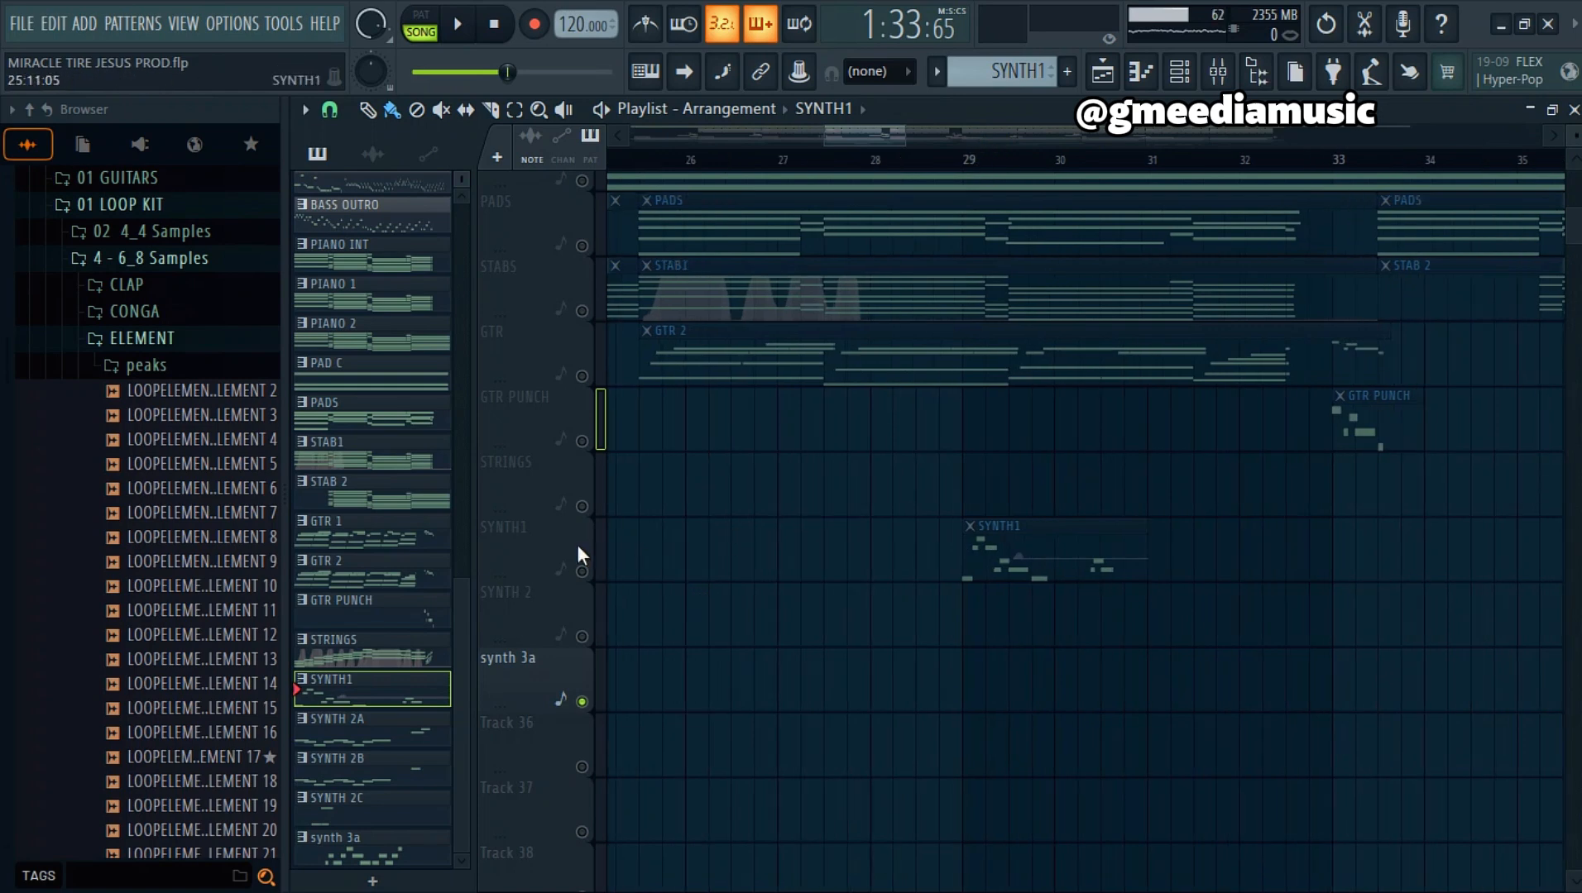
{"action": "left_click", "coordinate": [582, 571]}
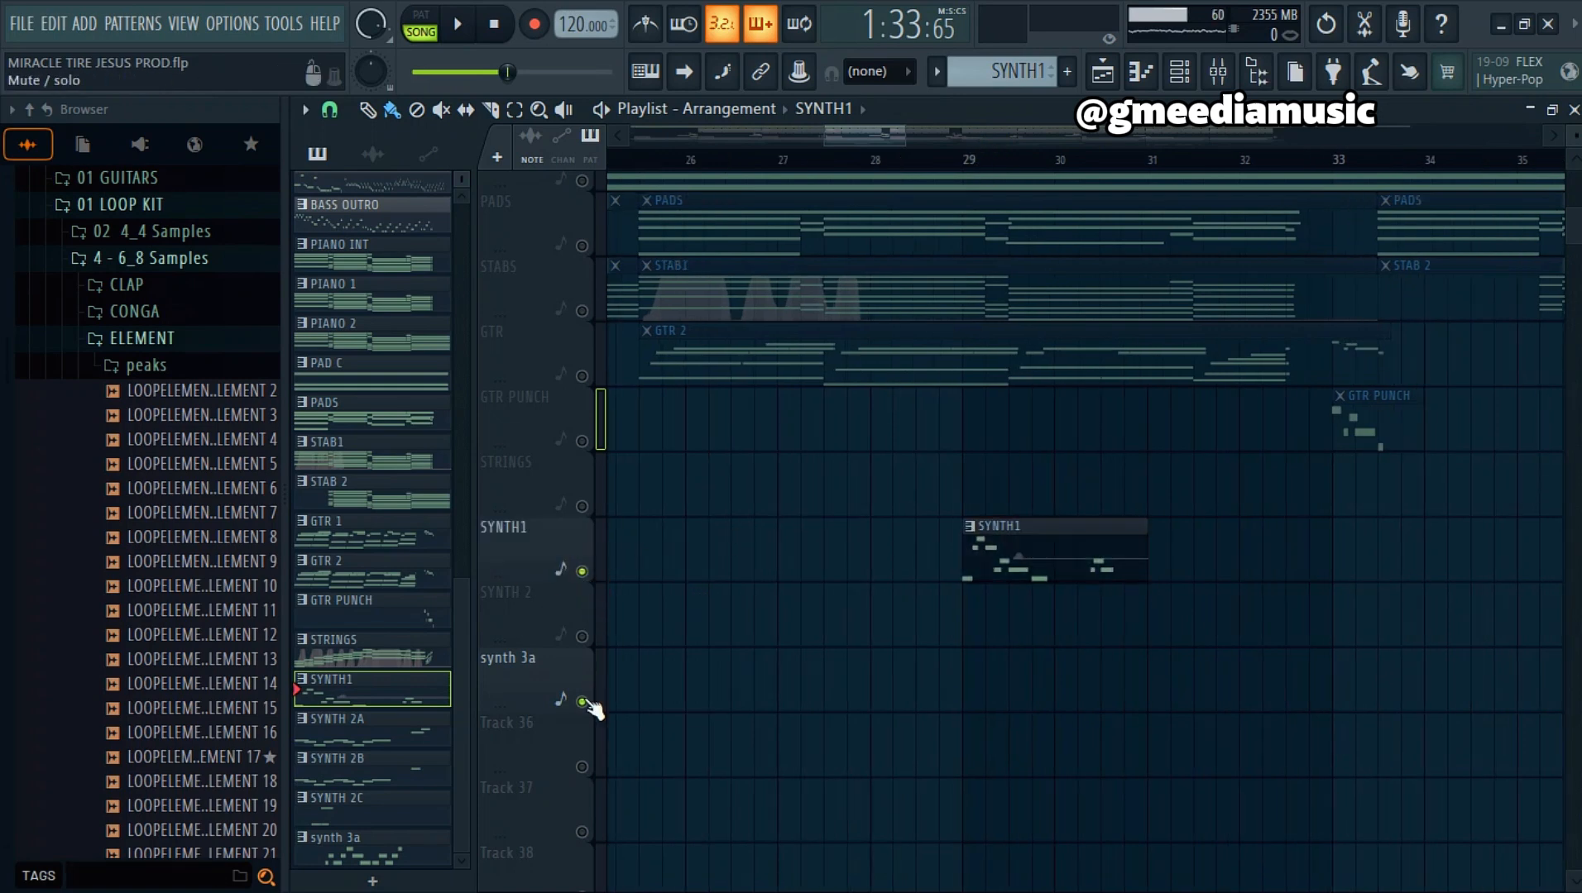
{"action": "key", "text": "space"}
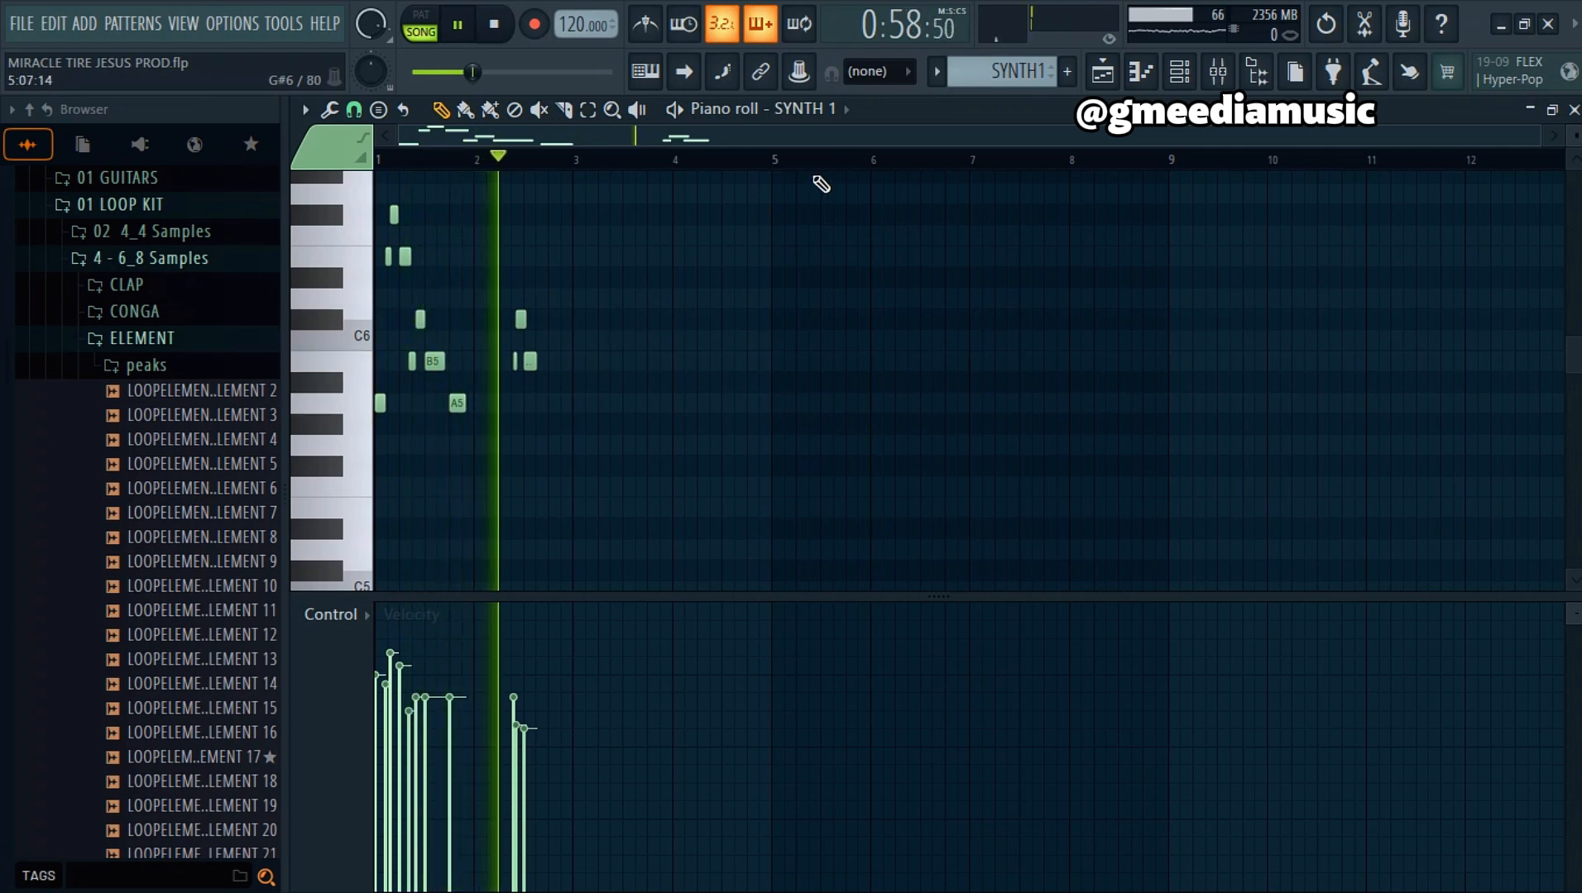
{"action": "key", "text": "space"}
{"action": "left_click", "coordinate": [1102, 75]}
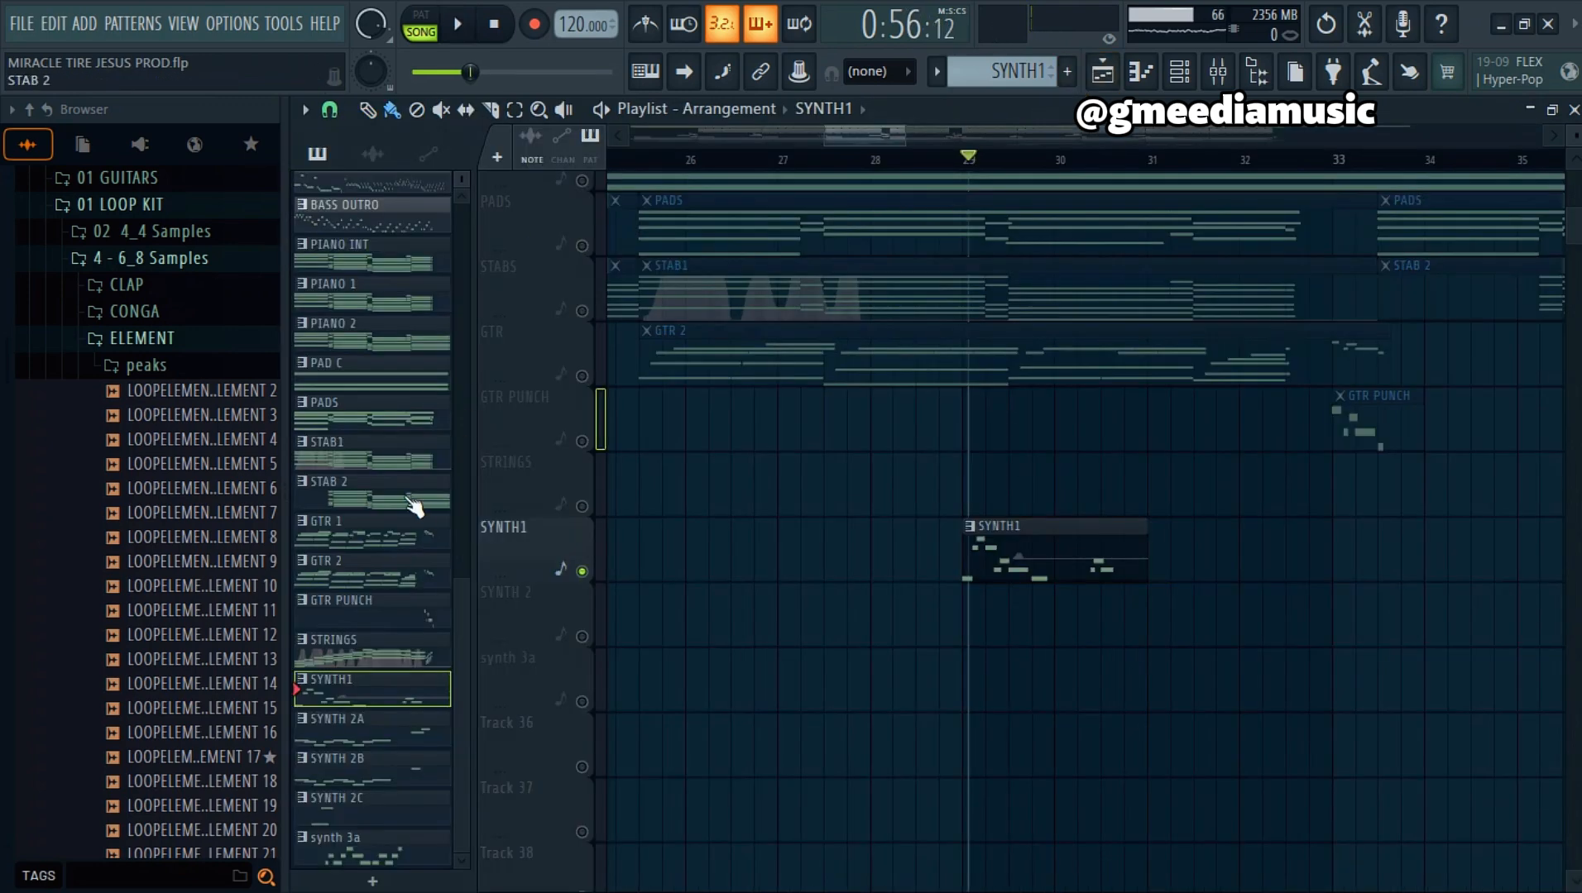
Step: Unsolo the SYNTH1 track, play the full arrangement from just before bar 29 and stop
{"action": "right_click", "coordinate": [583, 573]}
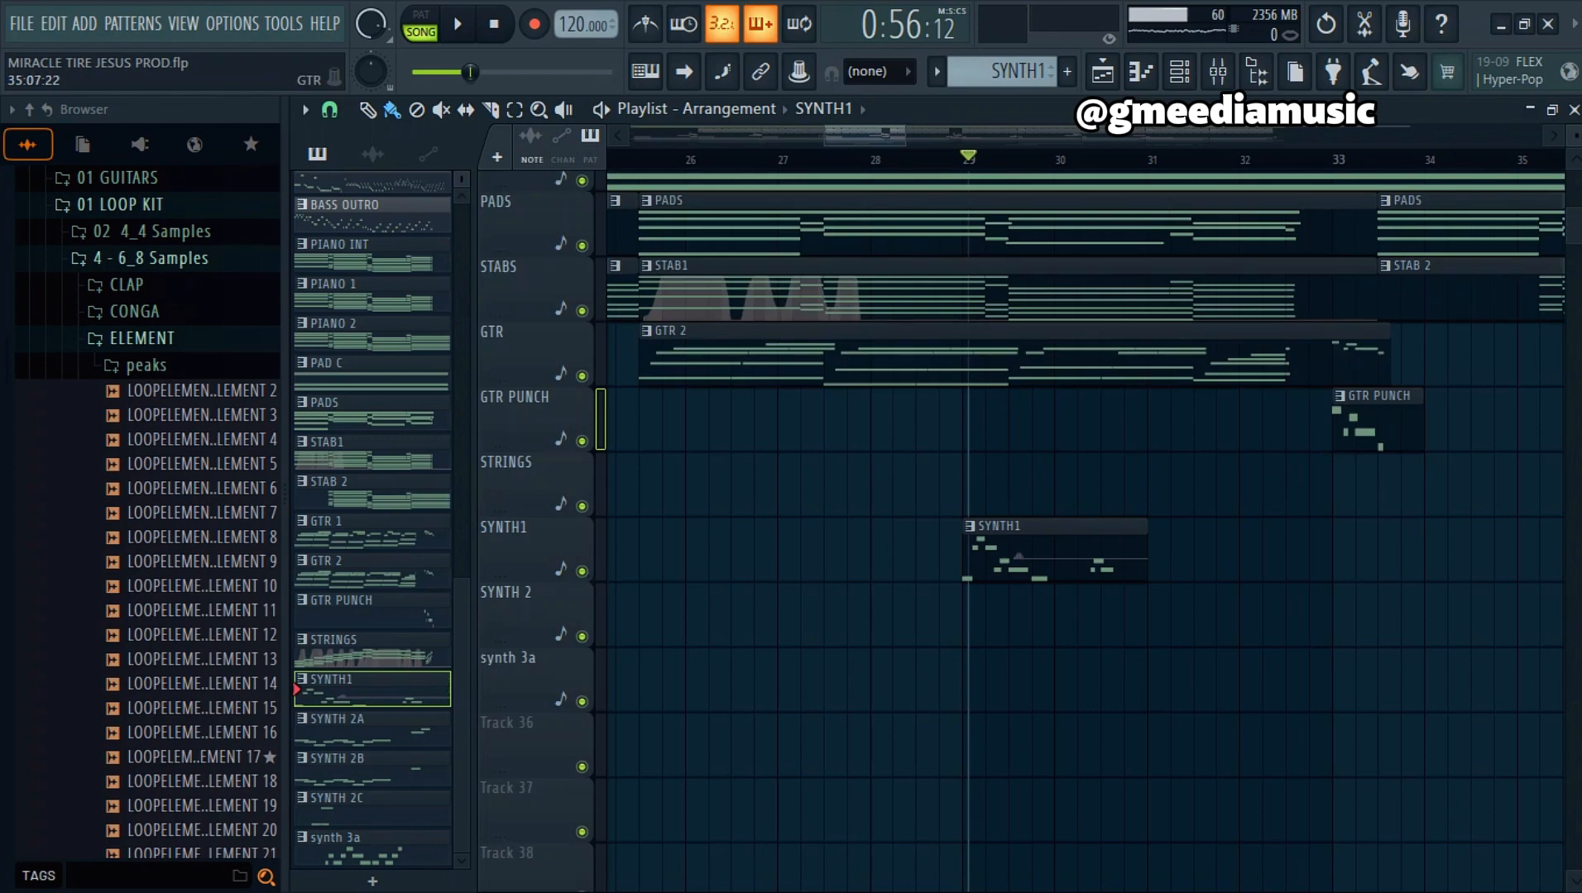
{"action": "scroll", "coordinate": [993, 497], "scroll_direction": "up", "scroll_amount": 10}
{"action": "scroll", "coordinate": [993, 496], "scroll_direction": "down", "scroll_amount": 10}
{"action": "left_click", "coordinate": [947, 160]}
{"action": "key", "text": "space"}
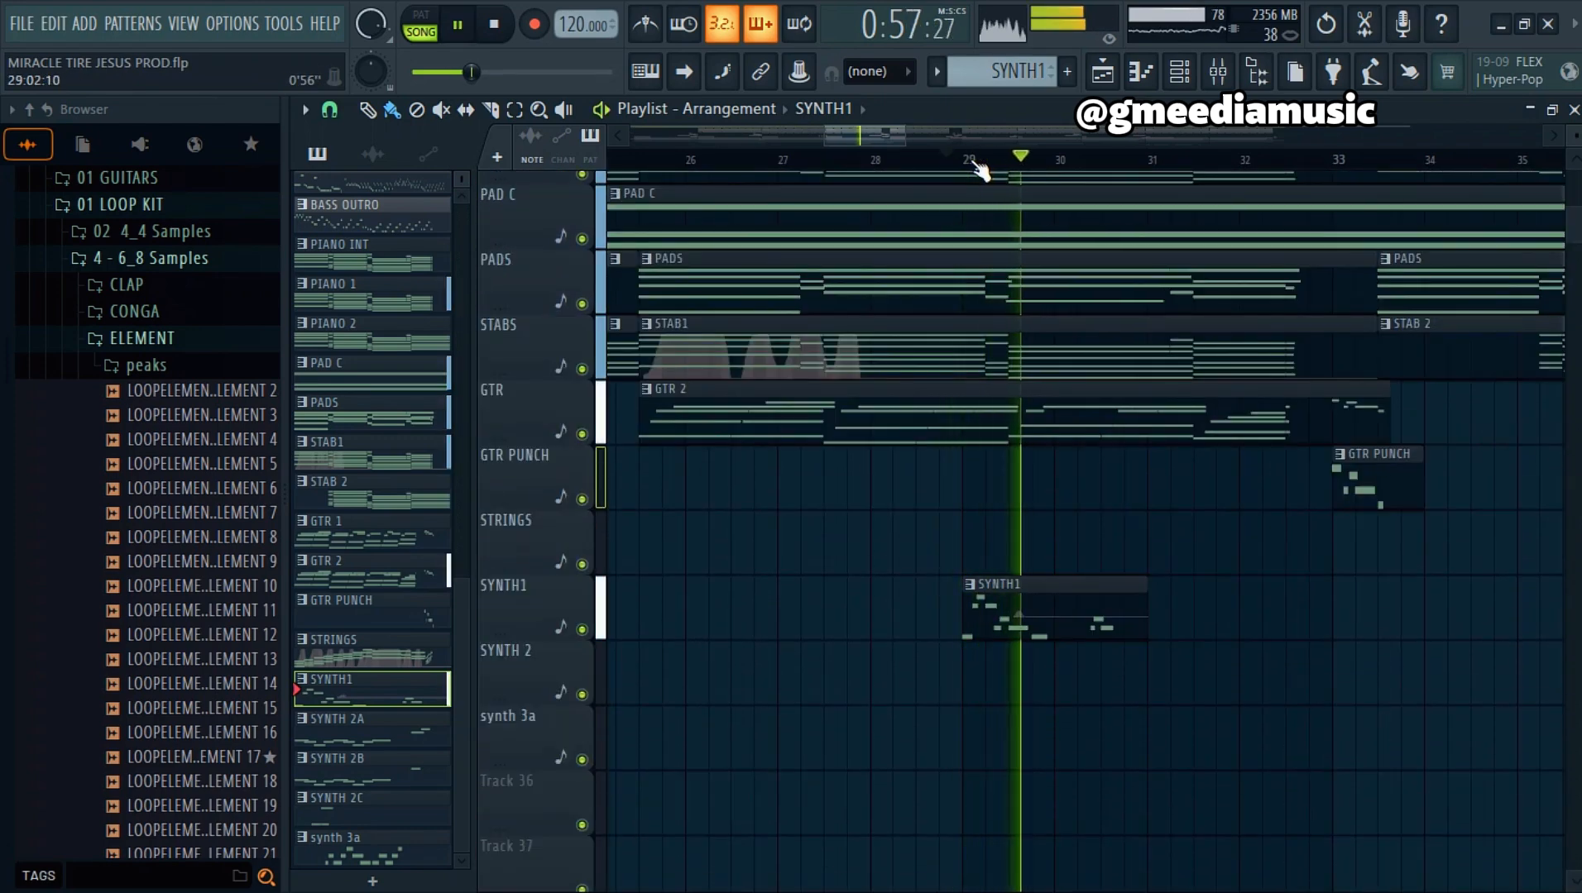
{"action": "key", "text": "space"}
Step: View the preset layers and mixer levels of the SYNTH 1 channel's Purity instrument, and close it when done
{"action": "key", "text": "F6"}
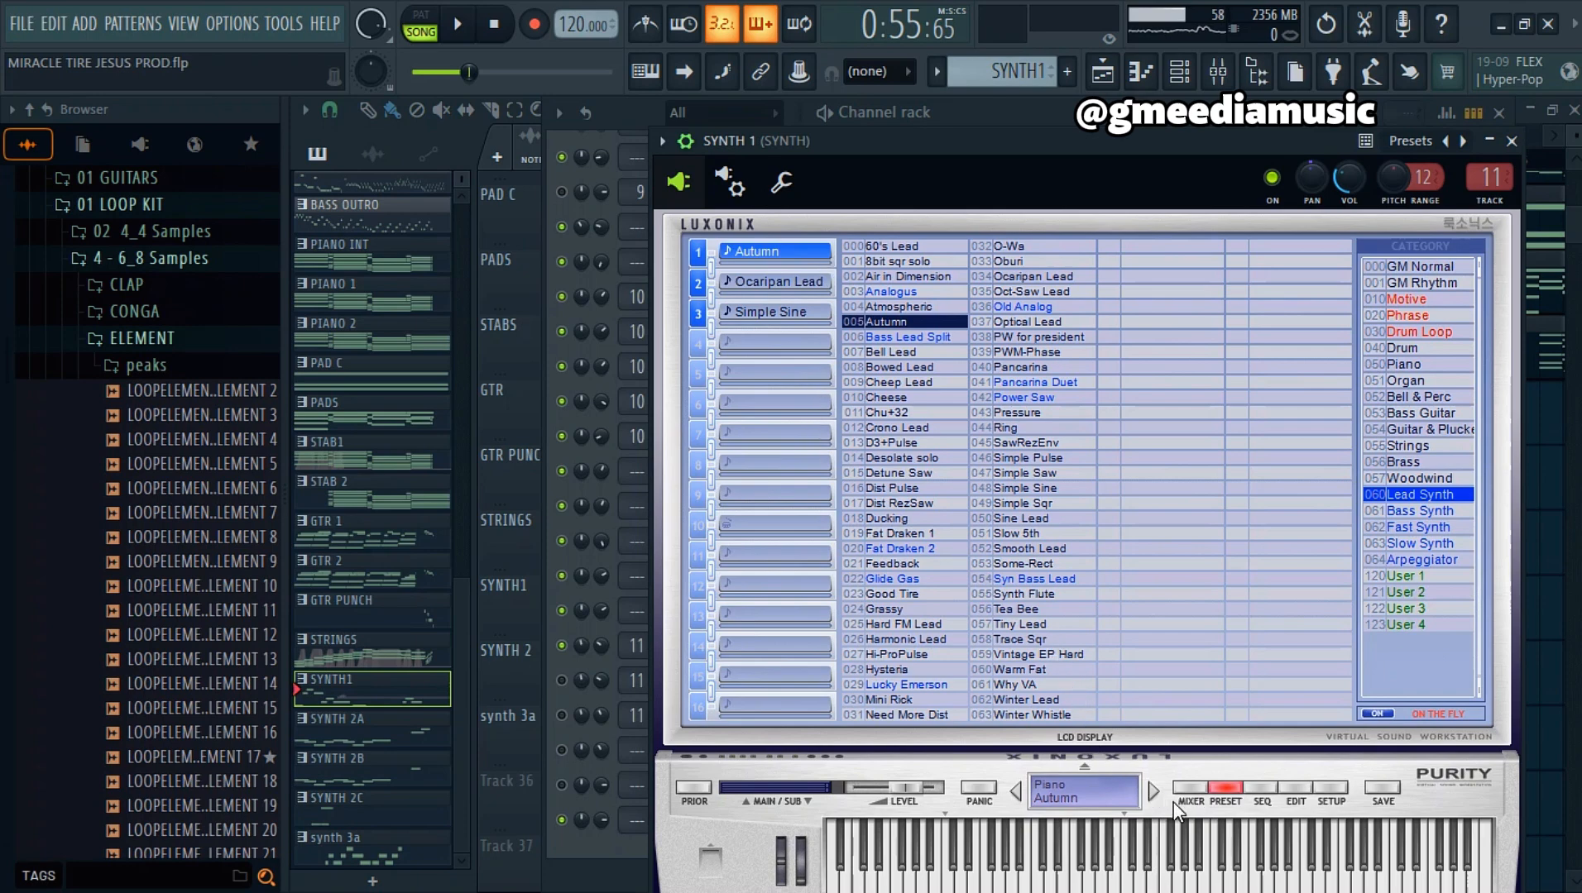
{"action": "left_click", "coordinate": [1191, 791]}
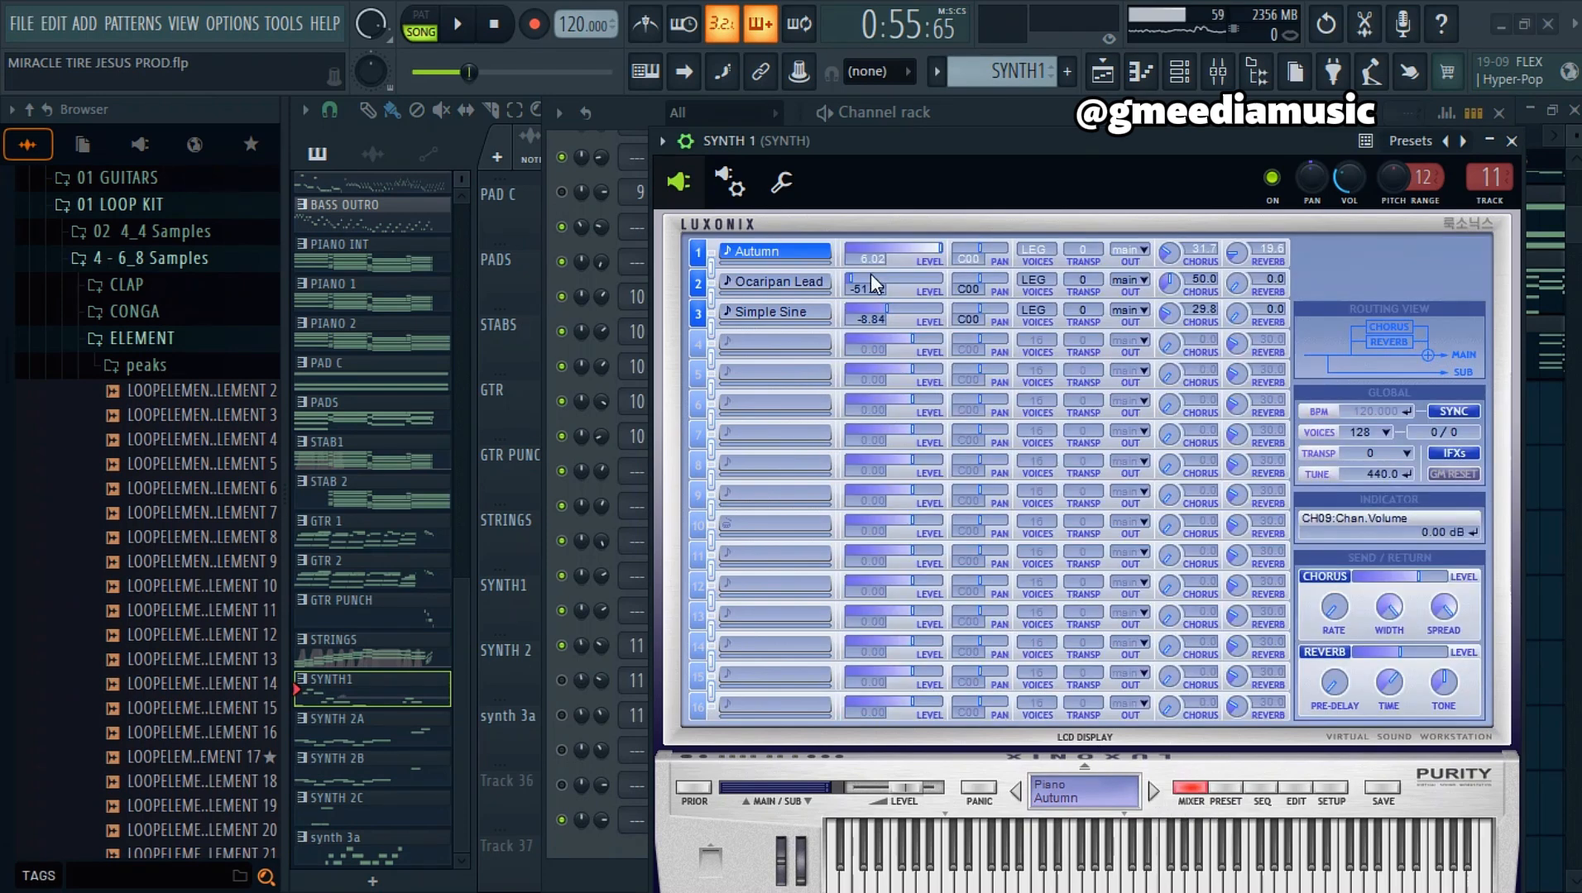
{"action": "left_click", "coordinate": [1511, 141]}
Step: Return to the playlist, replay the full arrangement through the SYNTH1 clip and stop
{"action": "left_click", "coordinate": [1100, 73]}
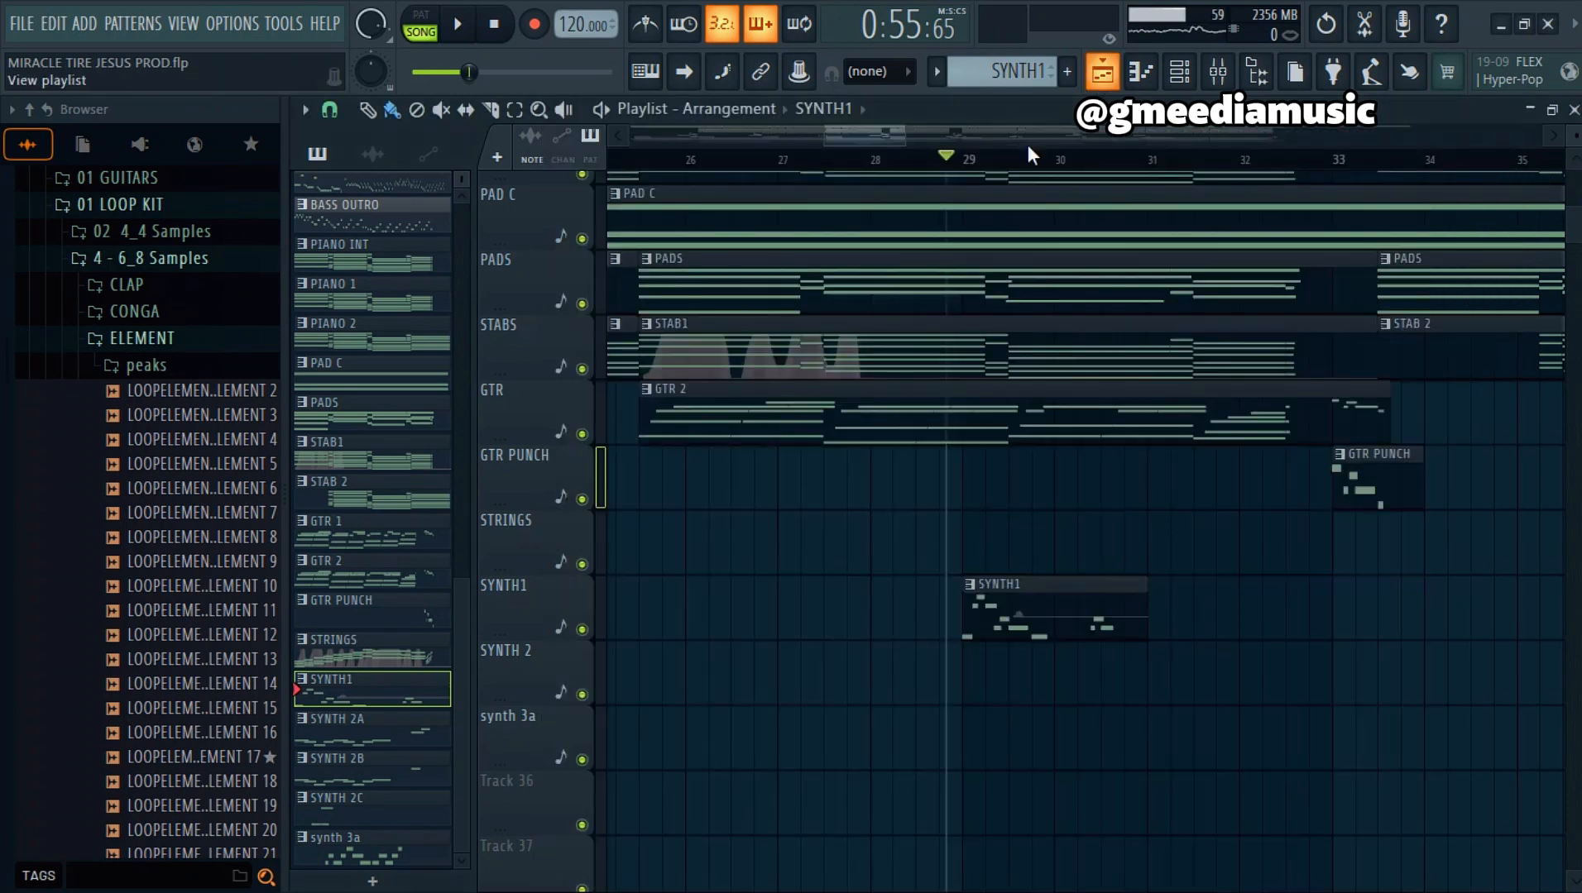
{"action": "key", "text": "space"}
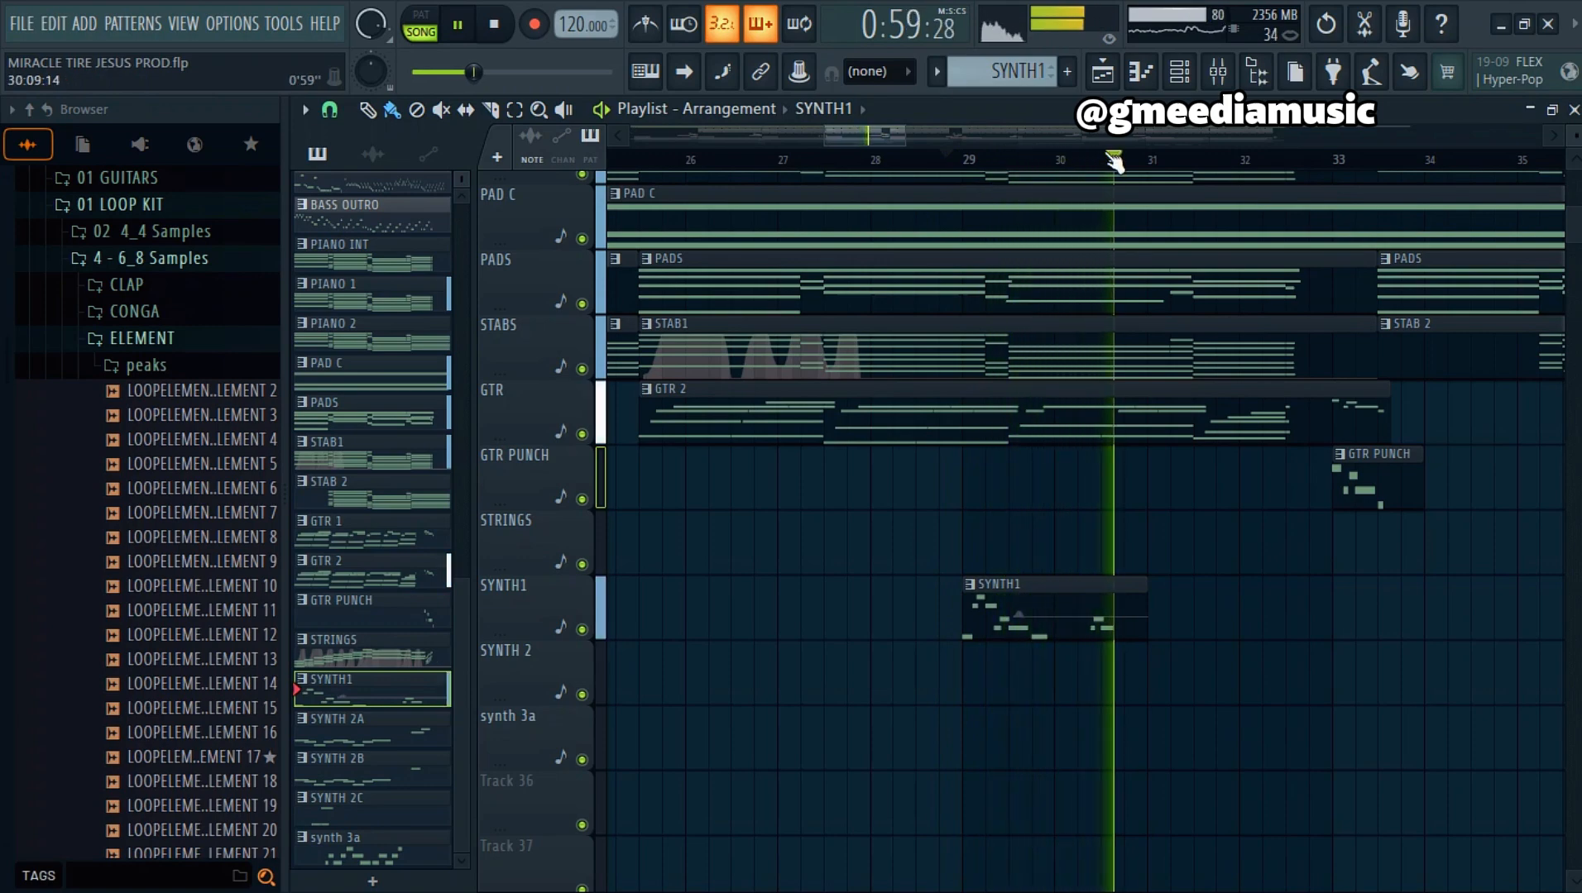
{"action": "key", "text": "space"}
Step: Switch the active pattern to SYNTH 2A and show the channel rack
{"action": "scroll", "coordinate": [1109, 157], "scroll_direction": "down", "scroll_amount": 5}
{"action": "left_click", "coordinate": [1024, 71]}
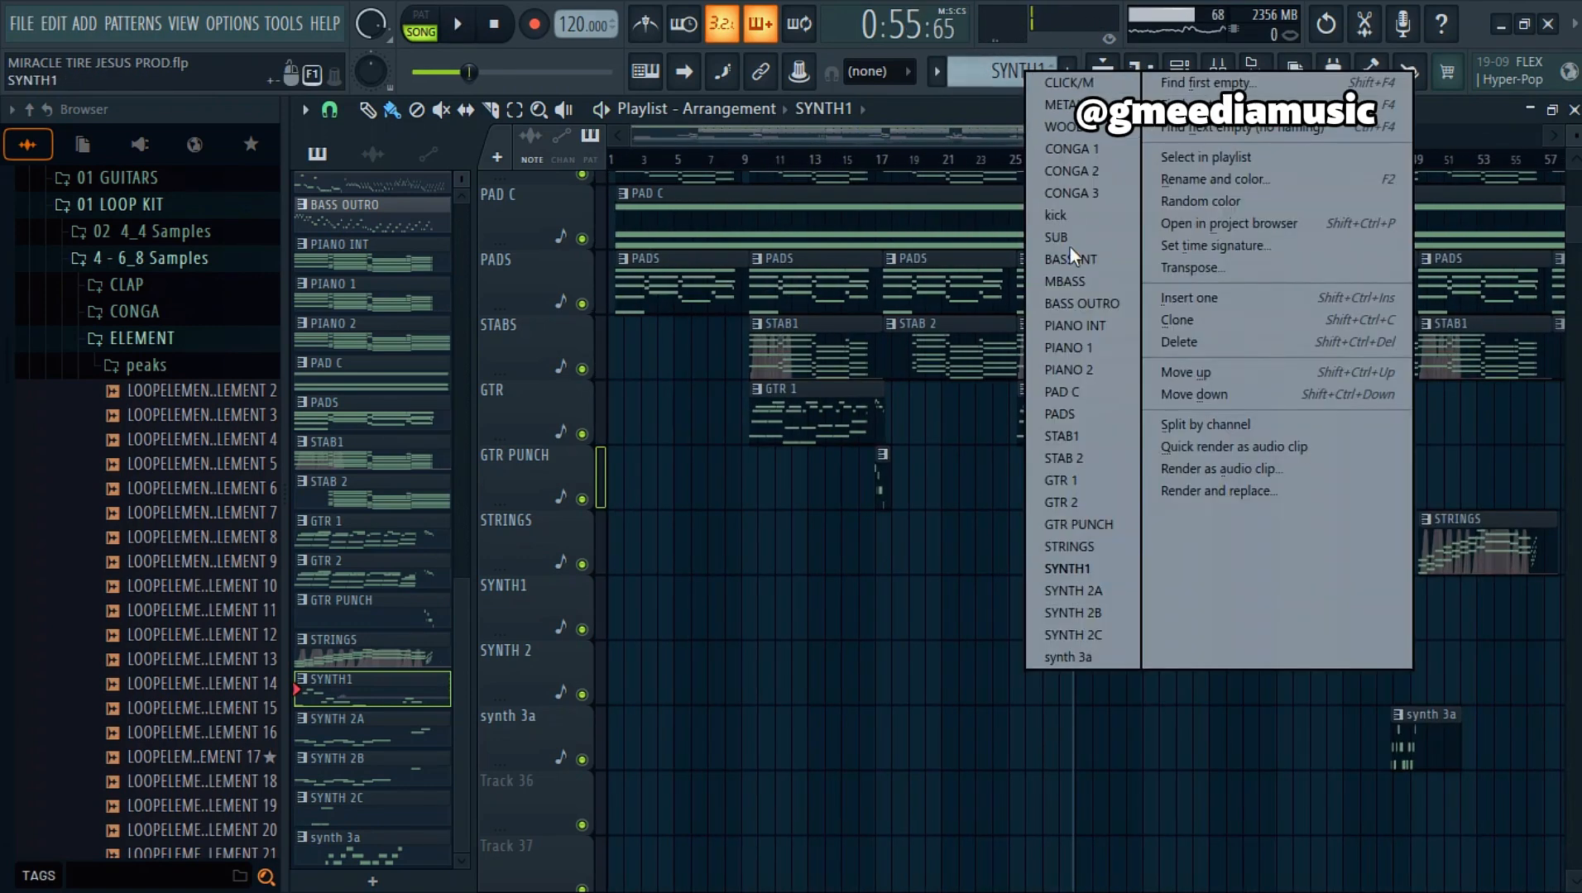
{"action": "left_click", "coordinate": [1083, 592]}
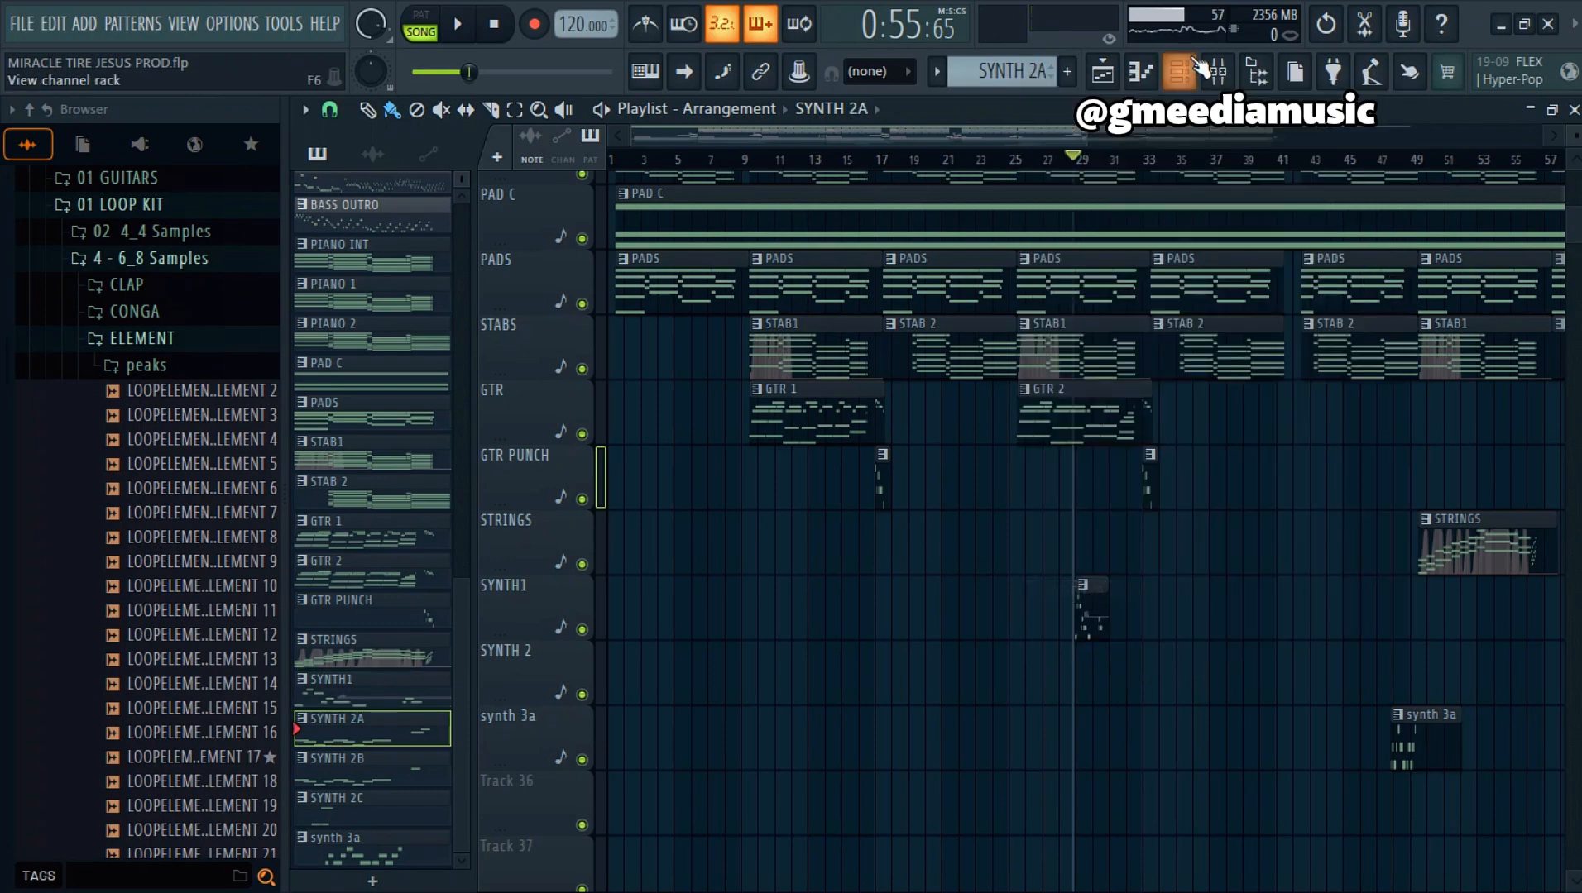
{"action": "left_click", "coordinate": [1181, 72]}
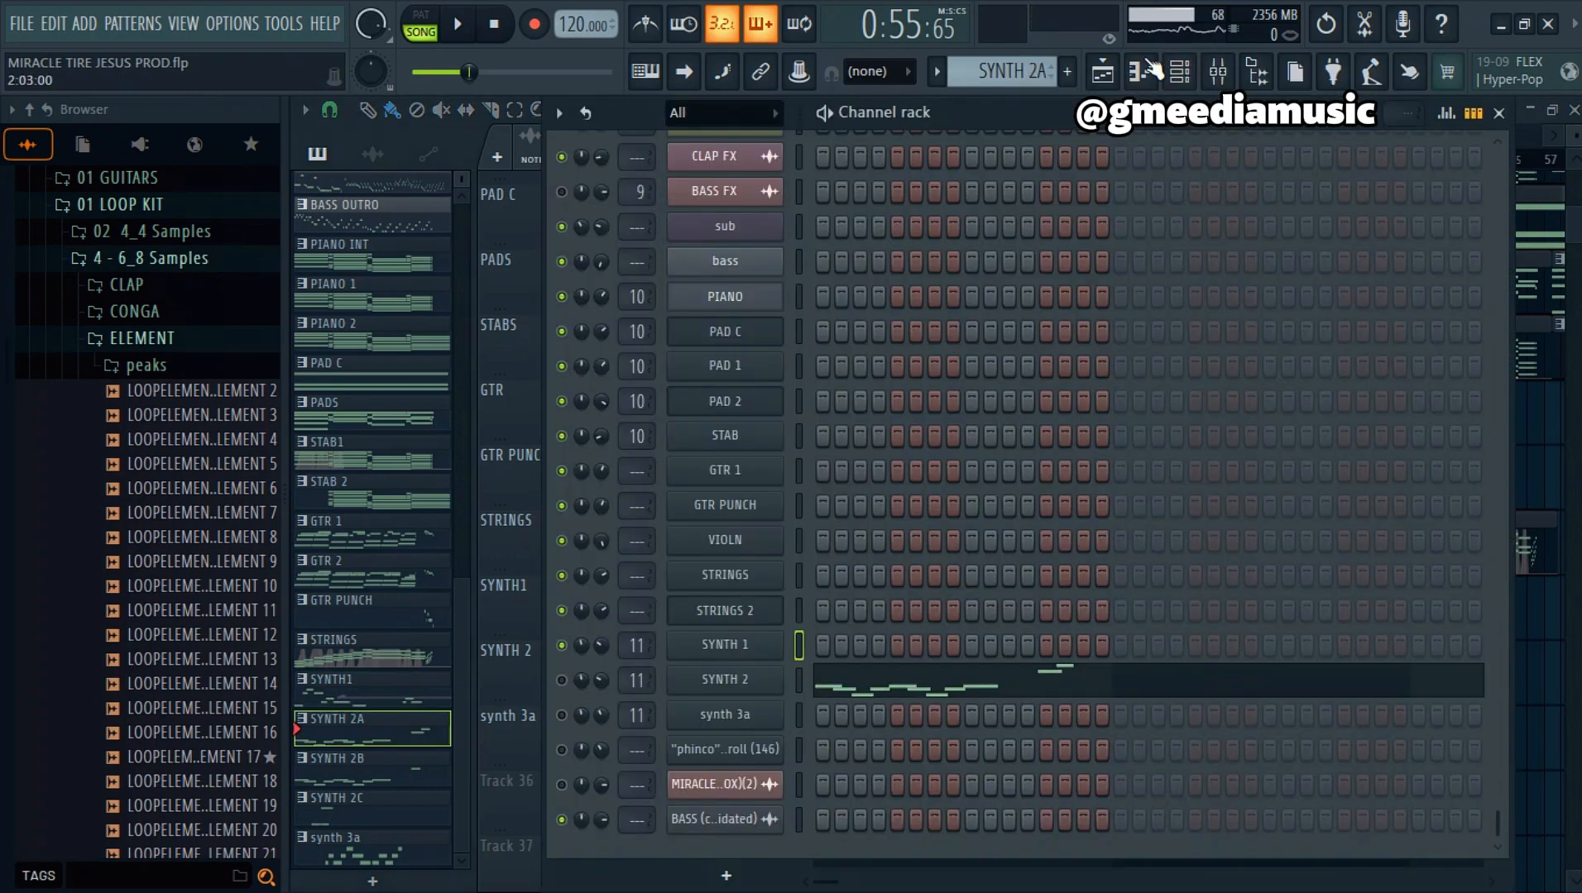
Step: Open the synth 3a channel's notes in the piano roll, play the soloed part and stop
{"action": "left_click", "coordinate": [1179, 71]}
{"action": "left_click", "coordinate": [1179, 71]}
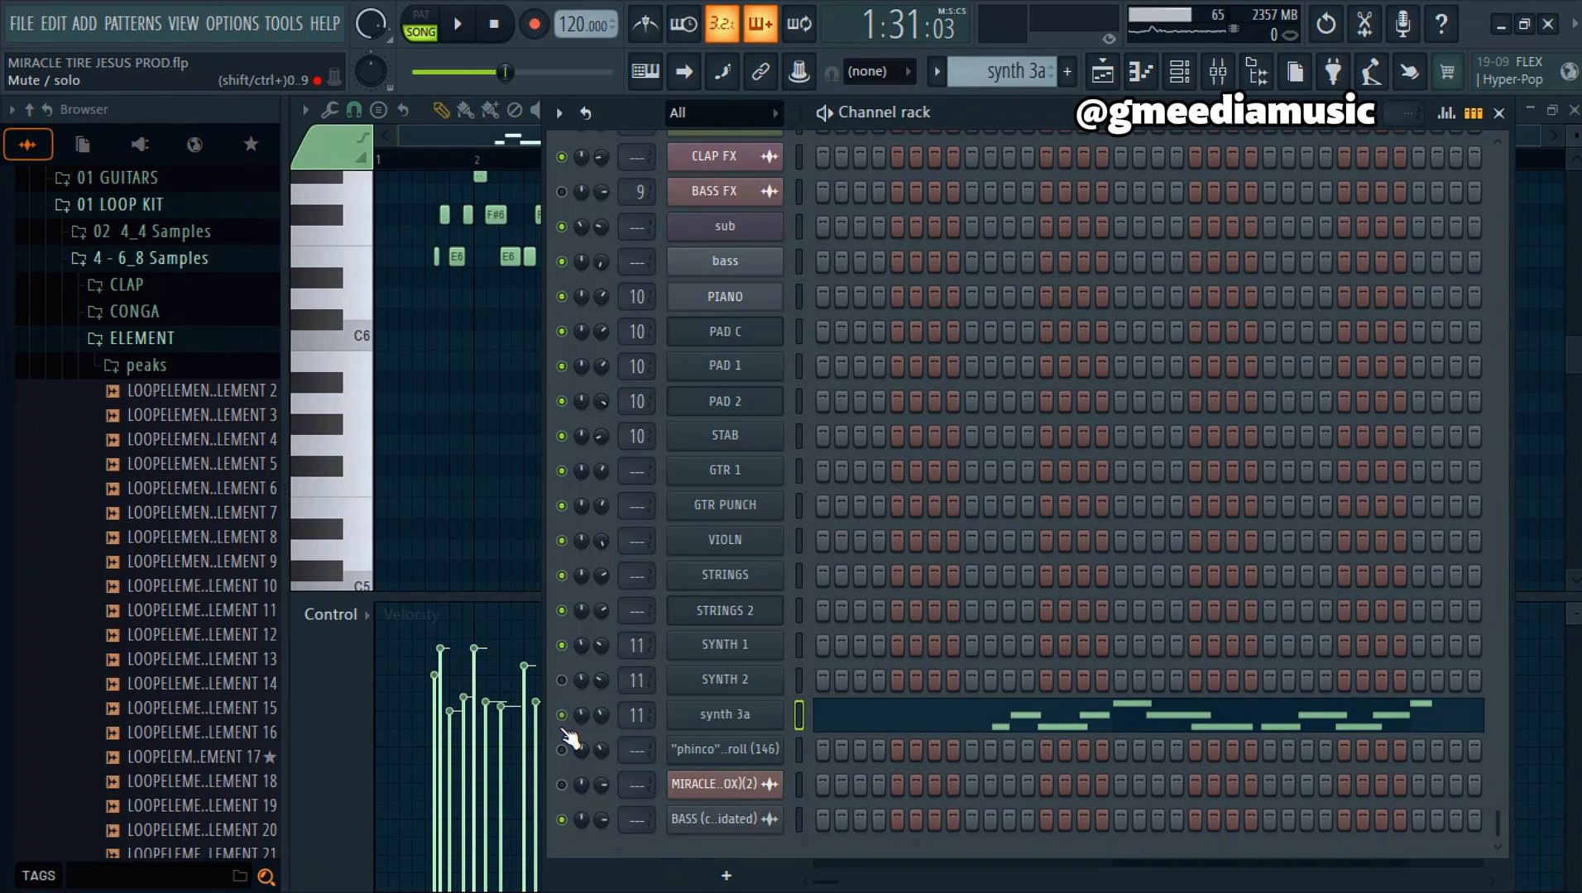
{"action": "left_click", "coordinate": [911, 720]}
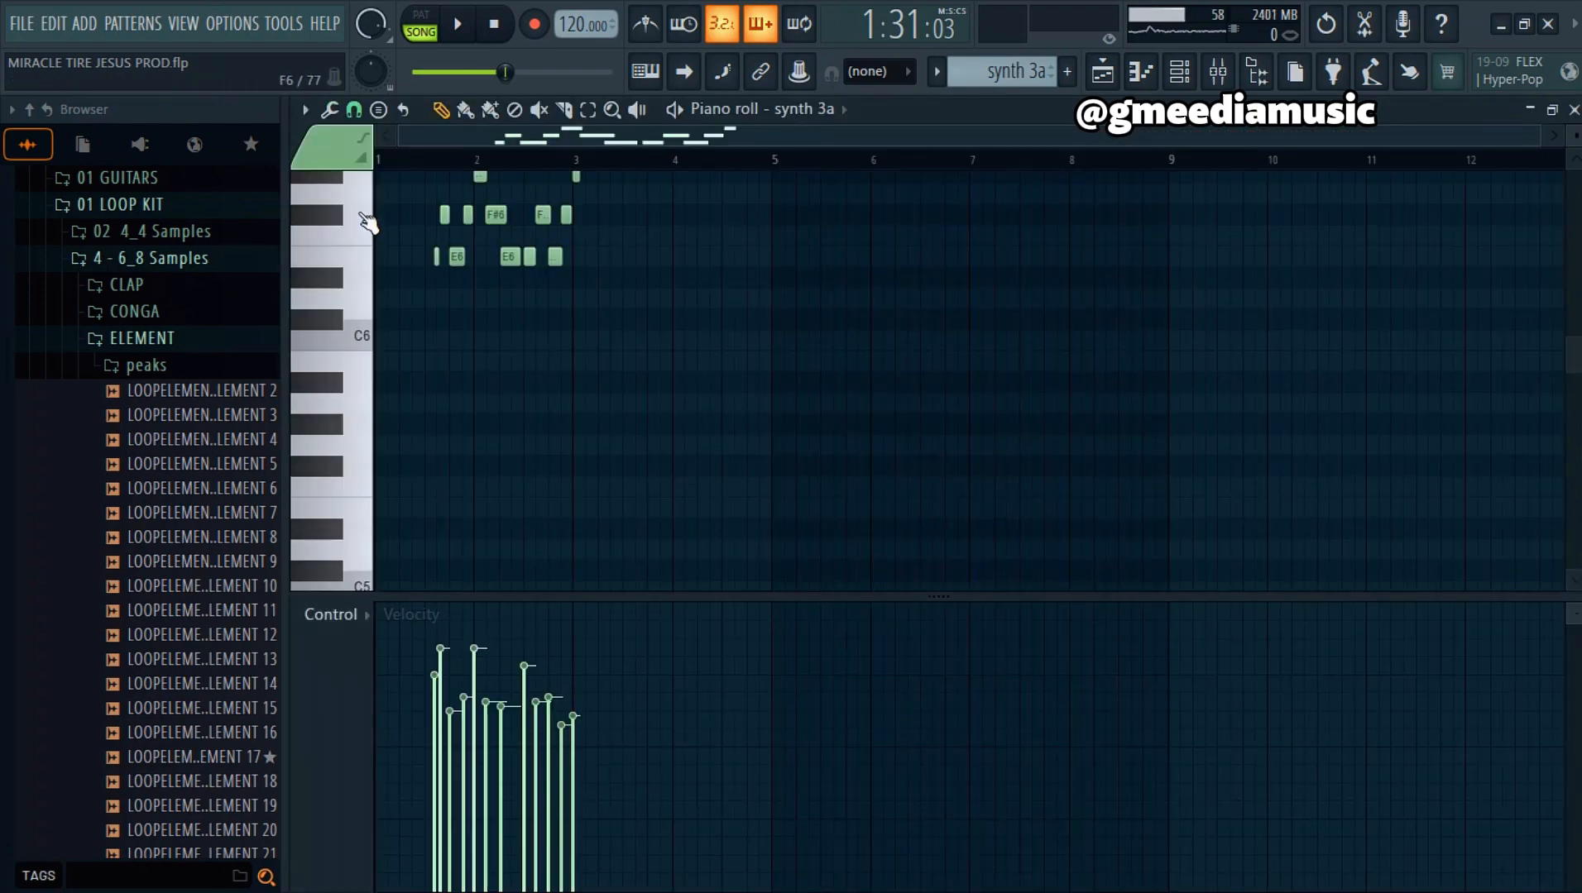
{"action": "scroll", "coordinate": [1340, 292], "scroll_direction": "up", "scroll_amount": 4}
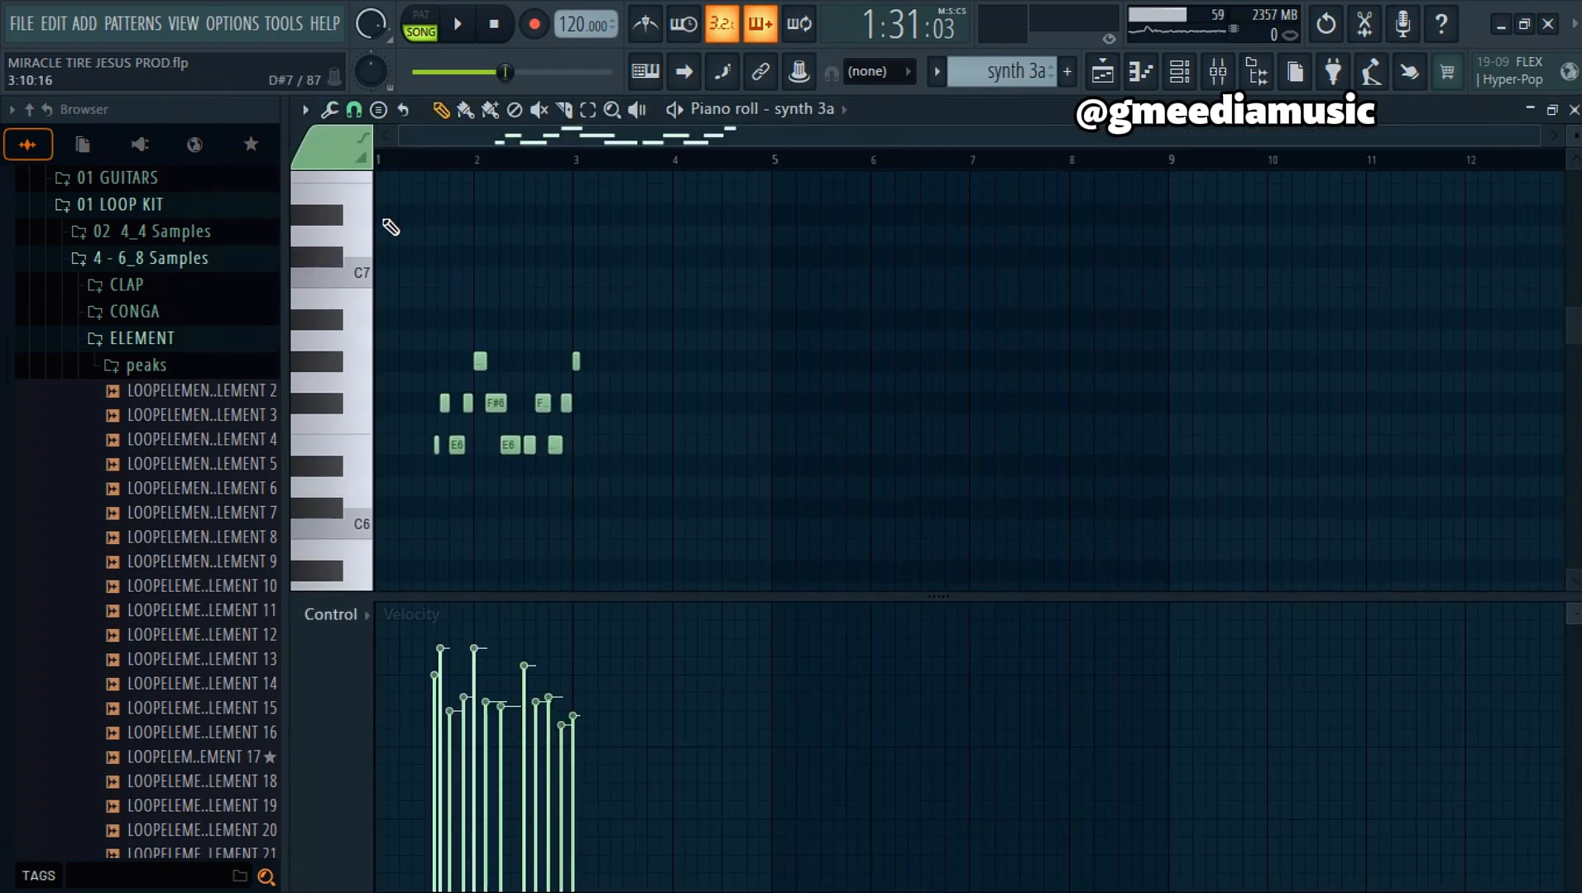
{"action": "key", "text": "space"}
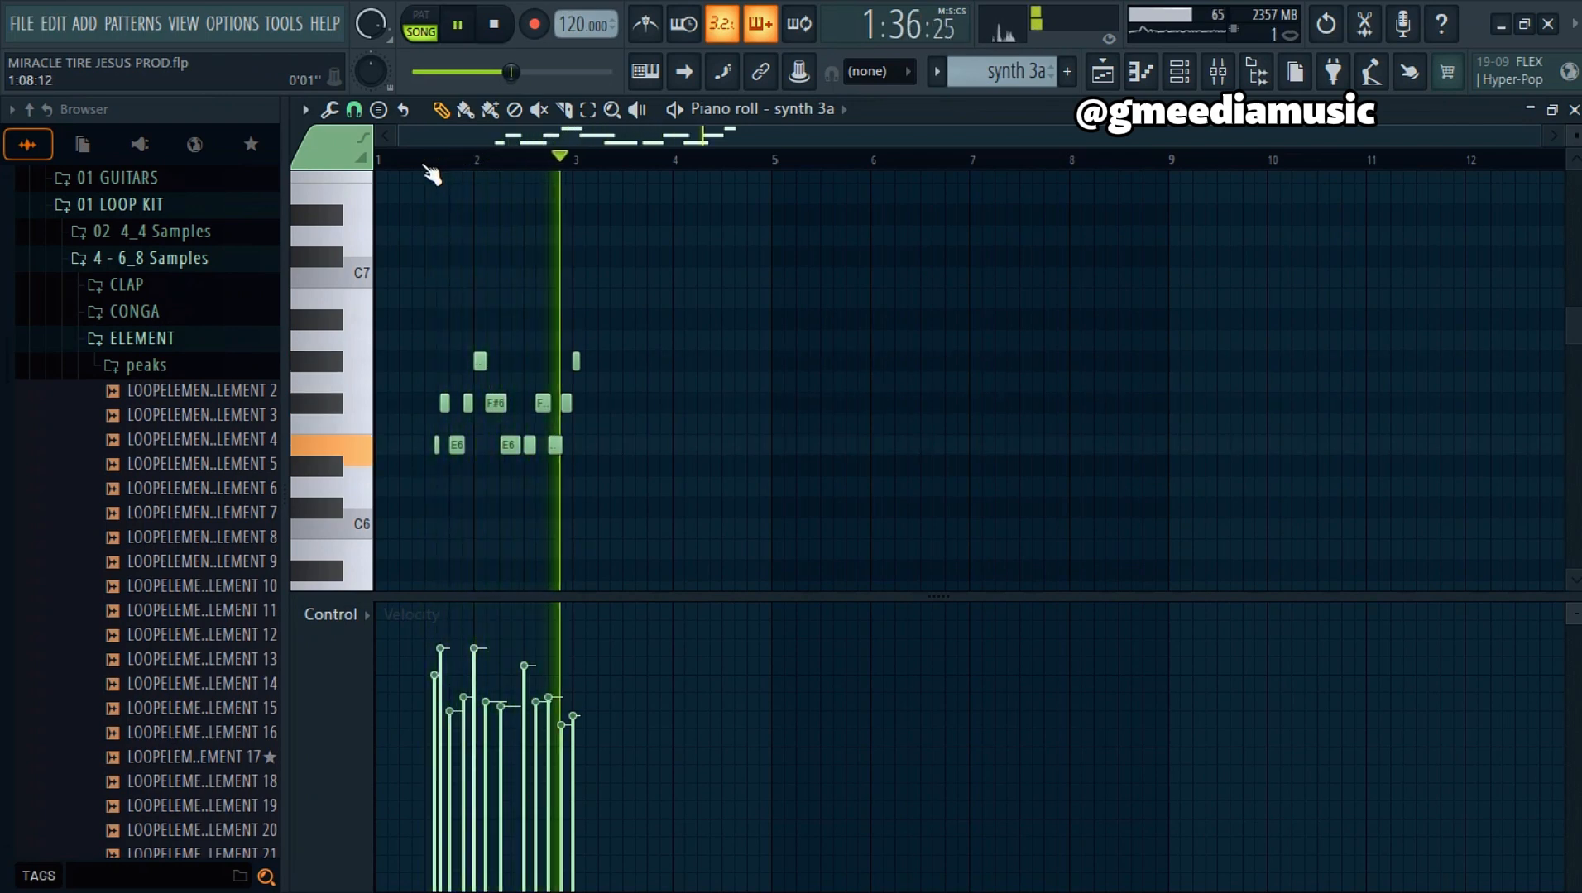
{"action": "key", "text": "space"}
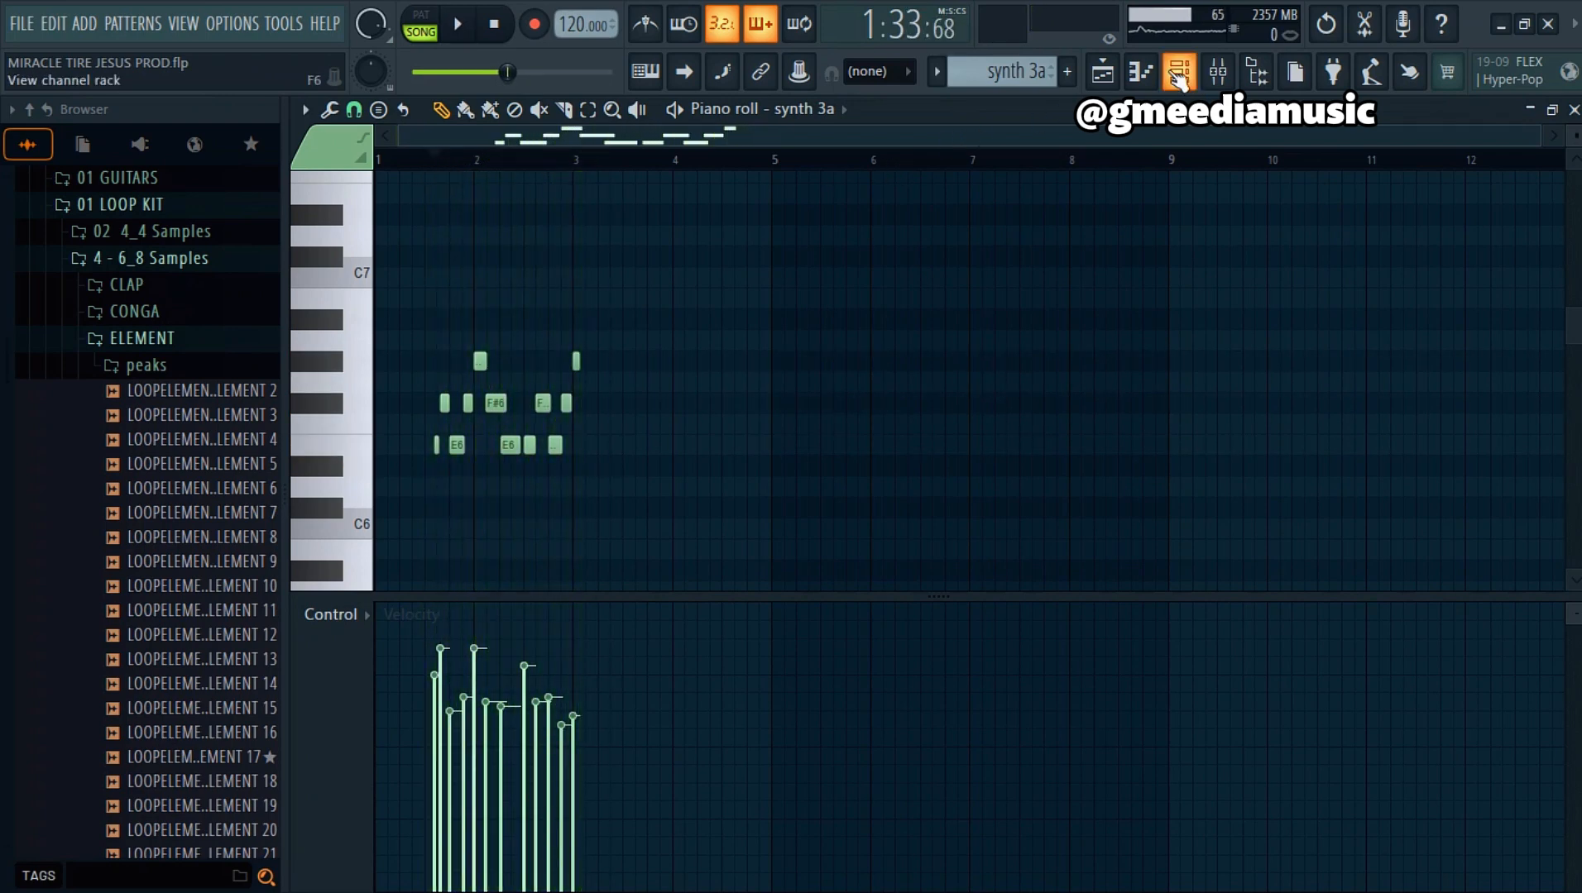
Step: Return to the playlist, unsolo the synth 3a track, play the full arrangement from between bars 47 and 48 and stop
{"action": "left_click", "coordinate": [1181, 75]}
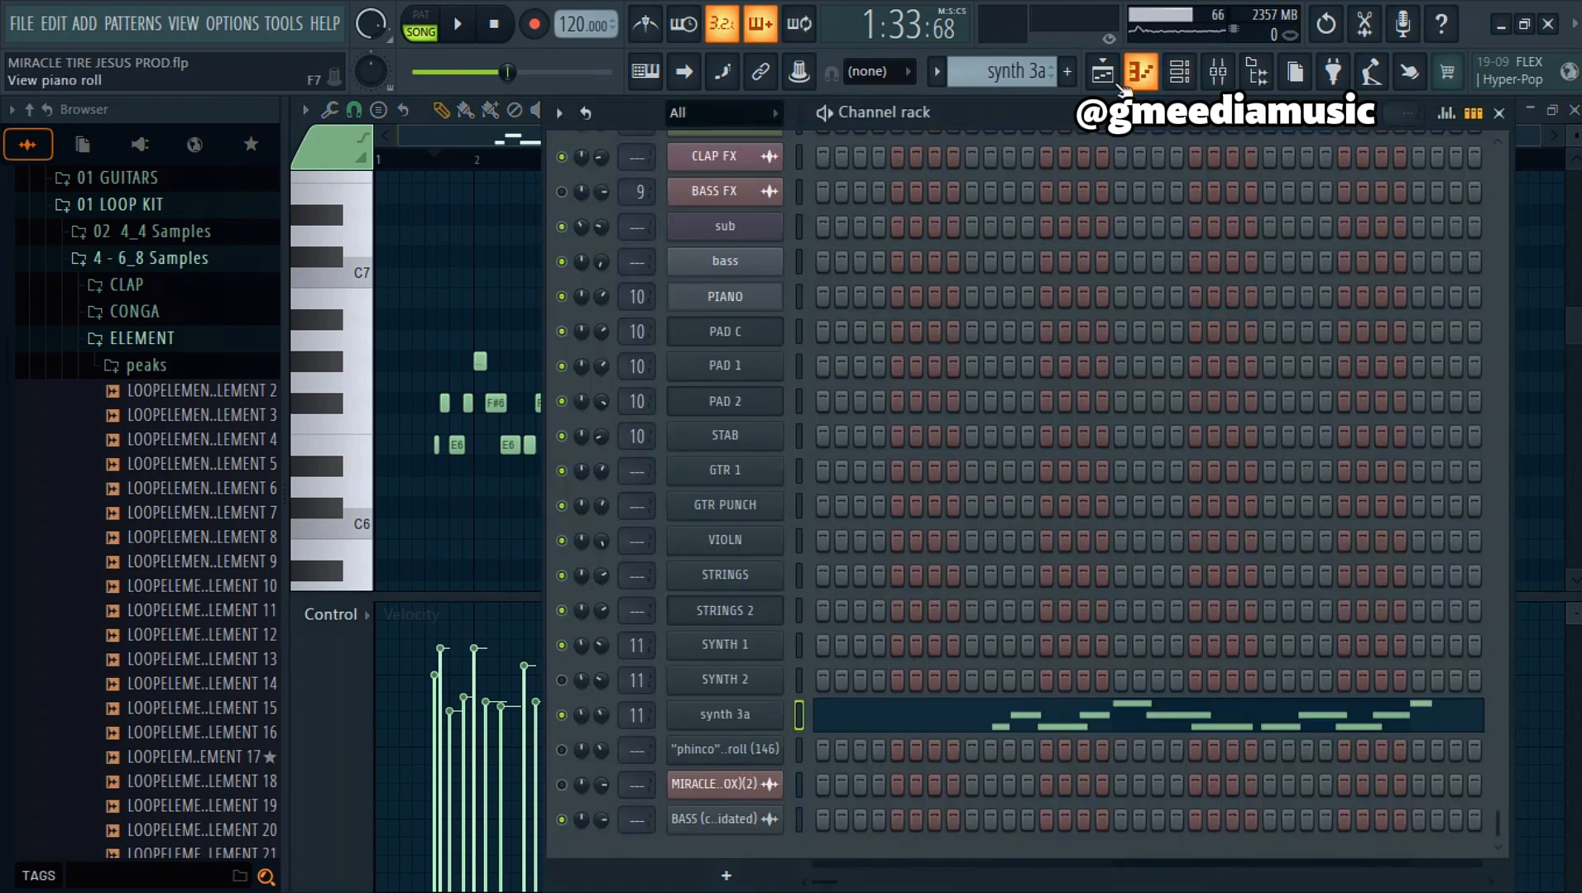
{"action": "left_click", "coordinate": [1103, 73]}
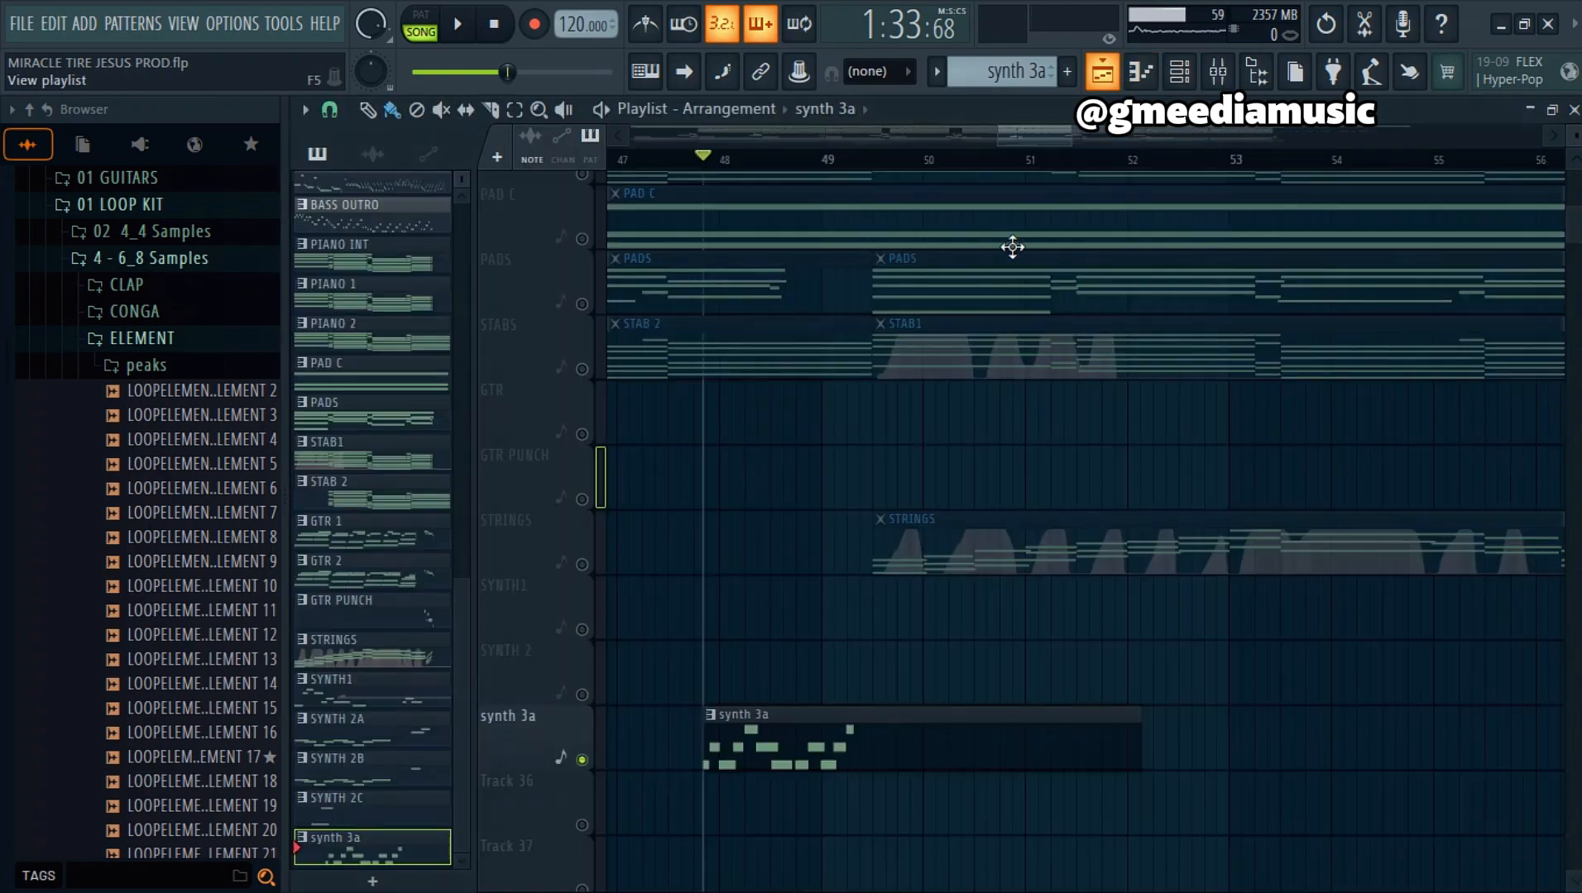
{"action": "right_click", "coordinate": [581, 759]}
{"action": "left_click", "coordinate": [676, 161]}
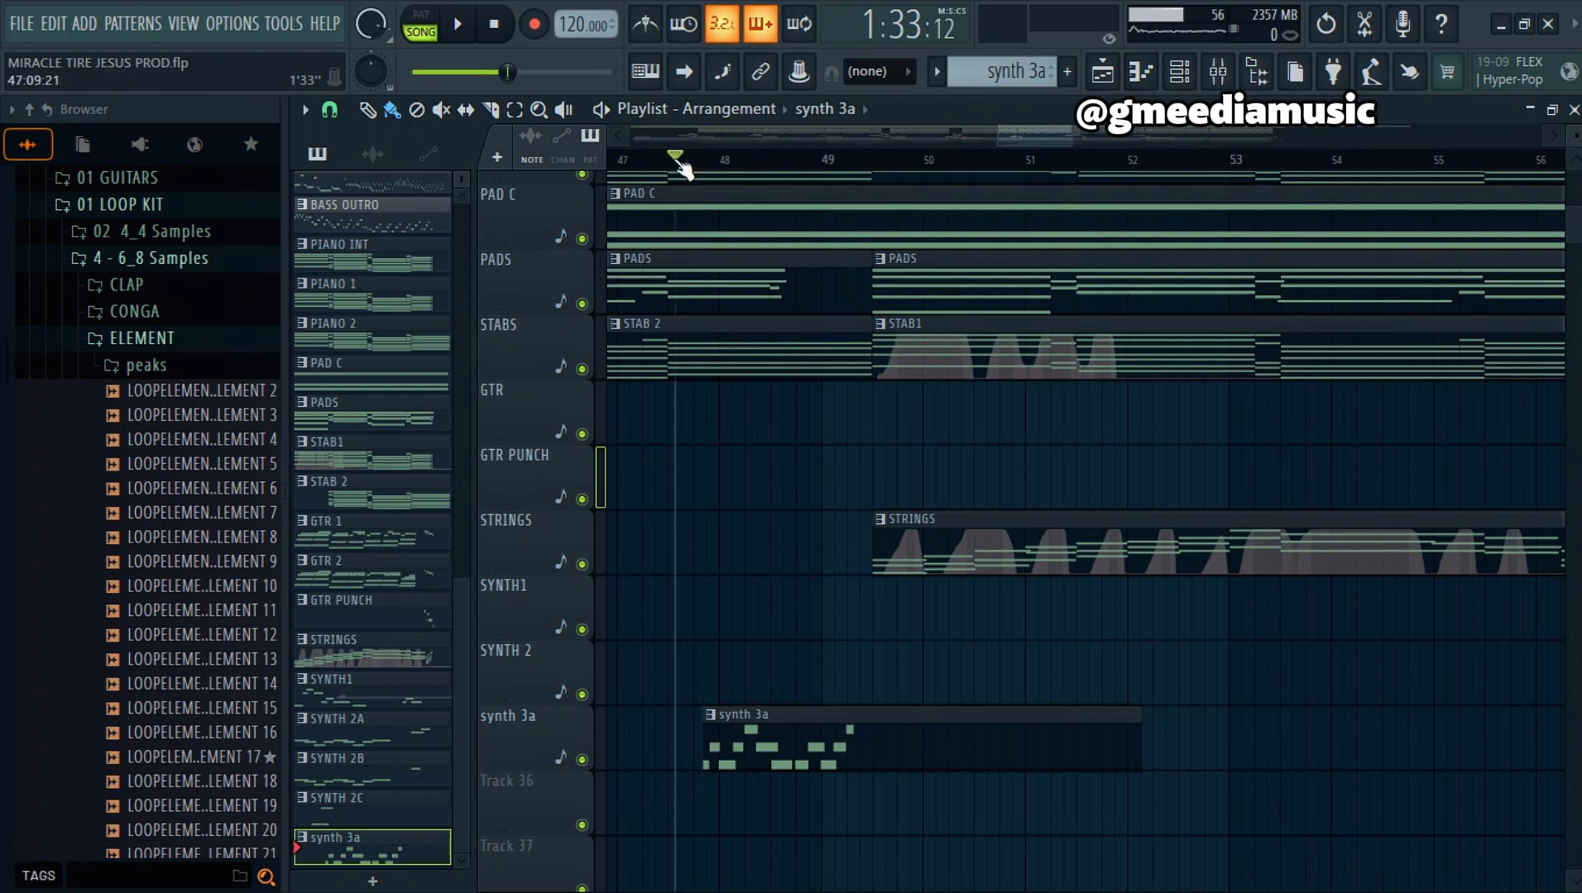
{"action": "key", "text": "space"}
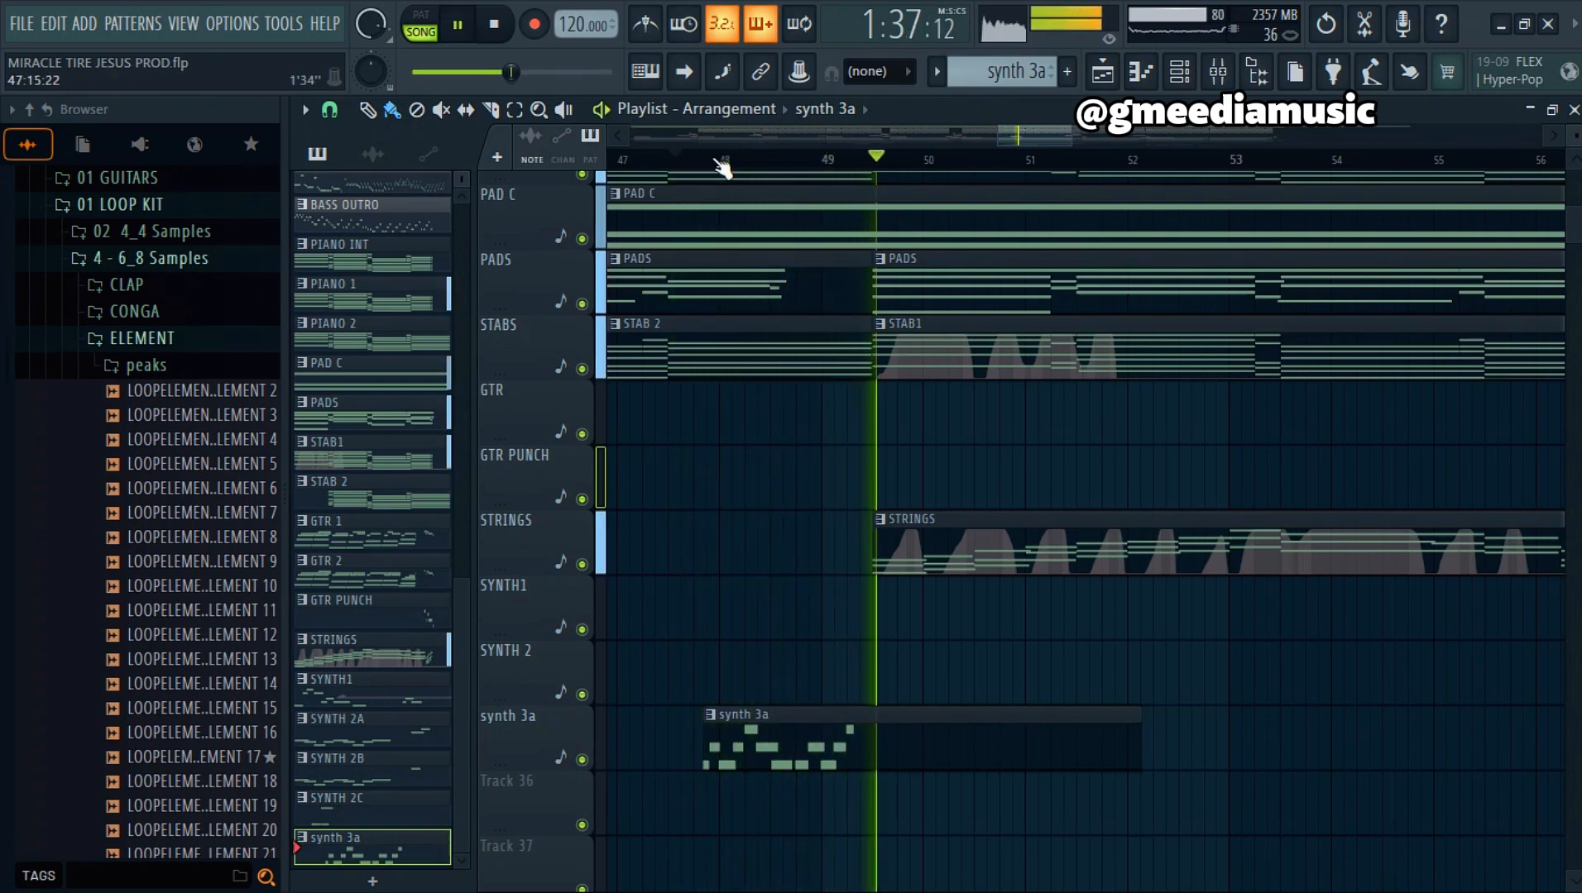
{"action": "key", "text": "space"}
Step: View the preset layers and mixer levels of the SYNTH 2 channel's Purity instrument, and close it when done
{"action": "key", "text": "F6"}
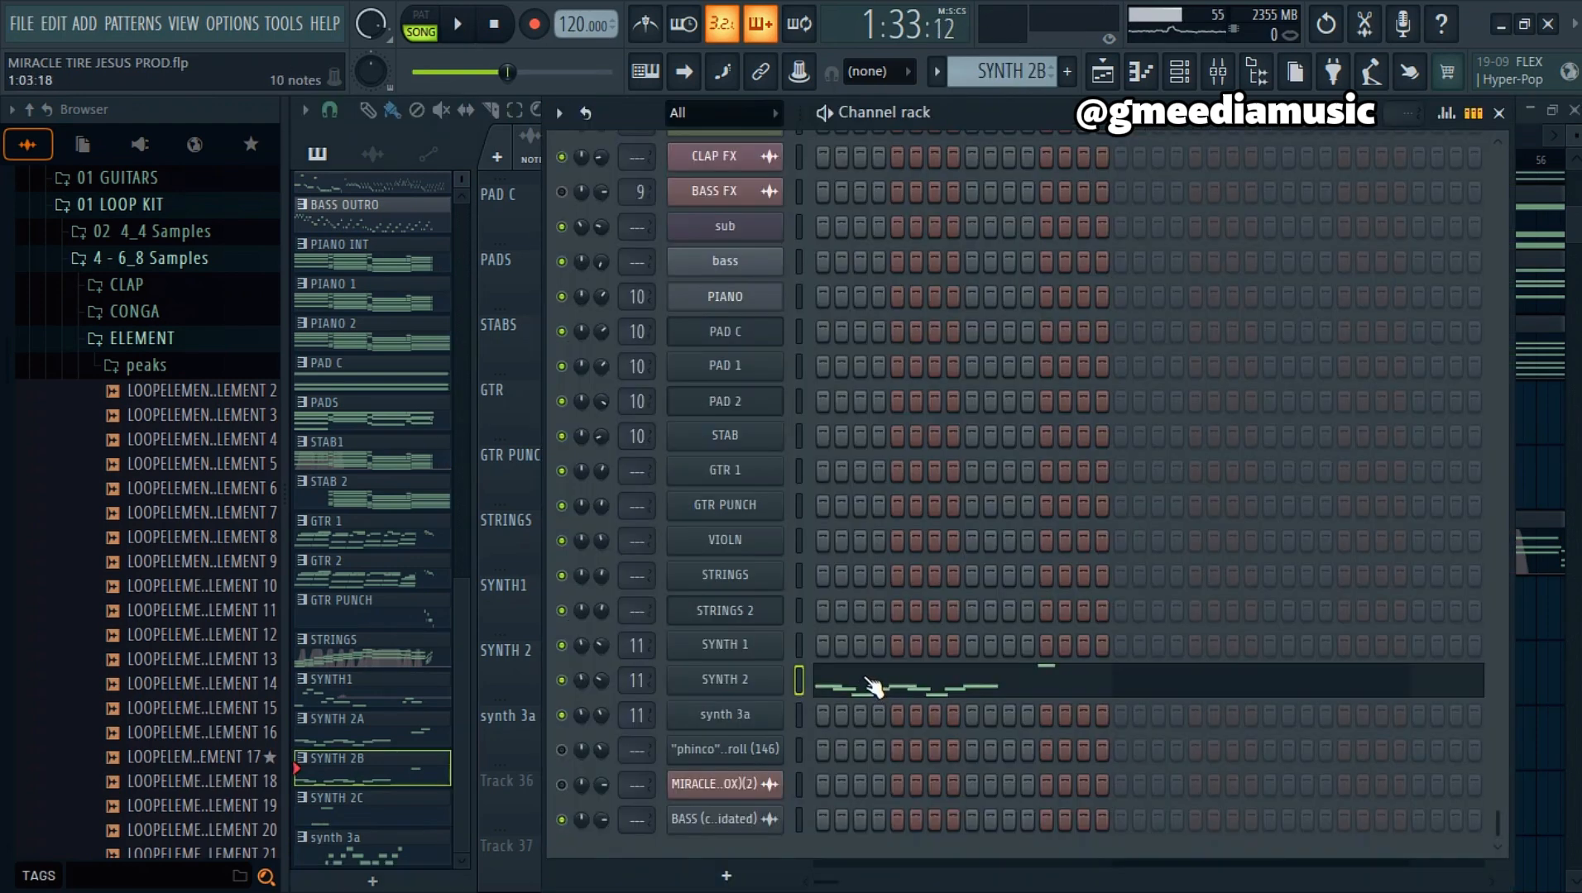
{"action": "left_click", "coordinate": [765, 685]}
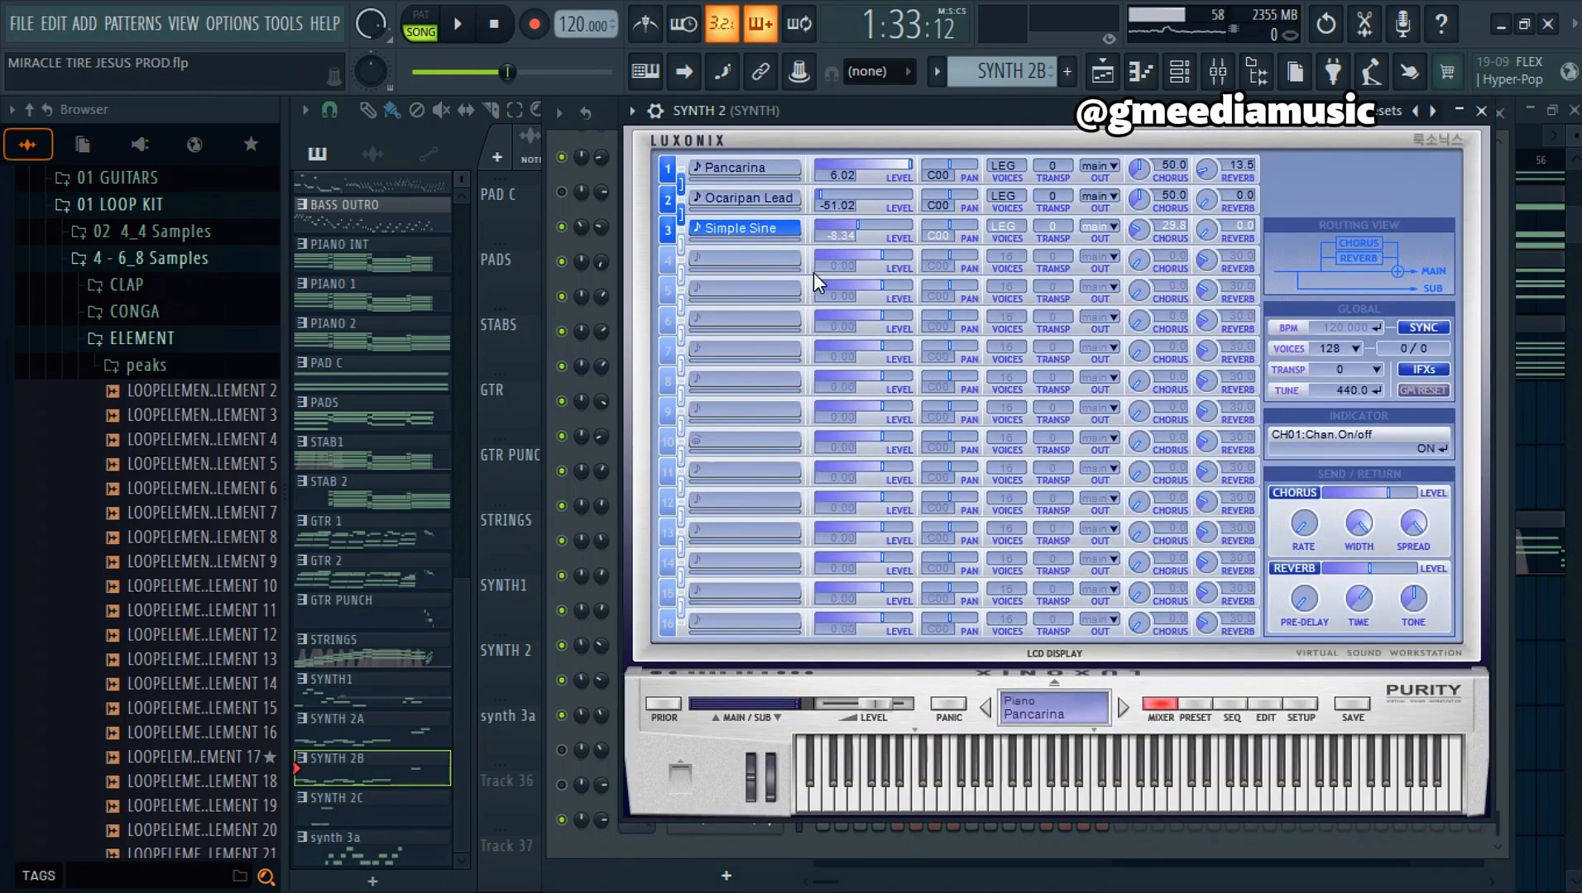
{"action": "key", "text": "Escape"}
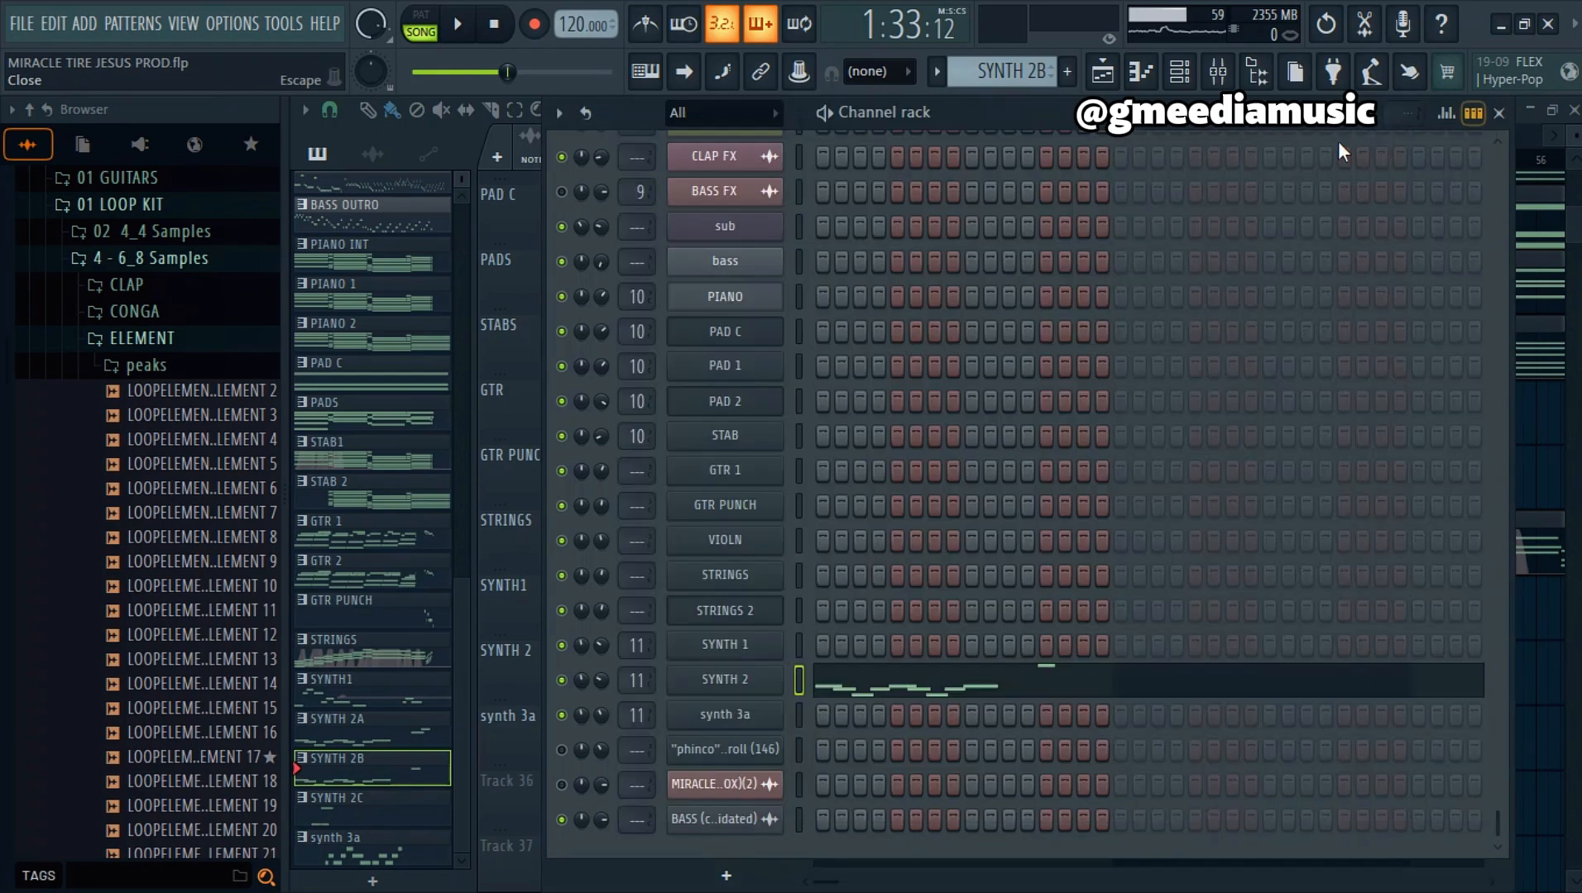
Step: Solo the SYNTH 2 track in the playlist, open its SYNTH 2A clip in the piano roll, play it and stop
{"action": "left_click", "coordinate": [1102, 72]}
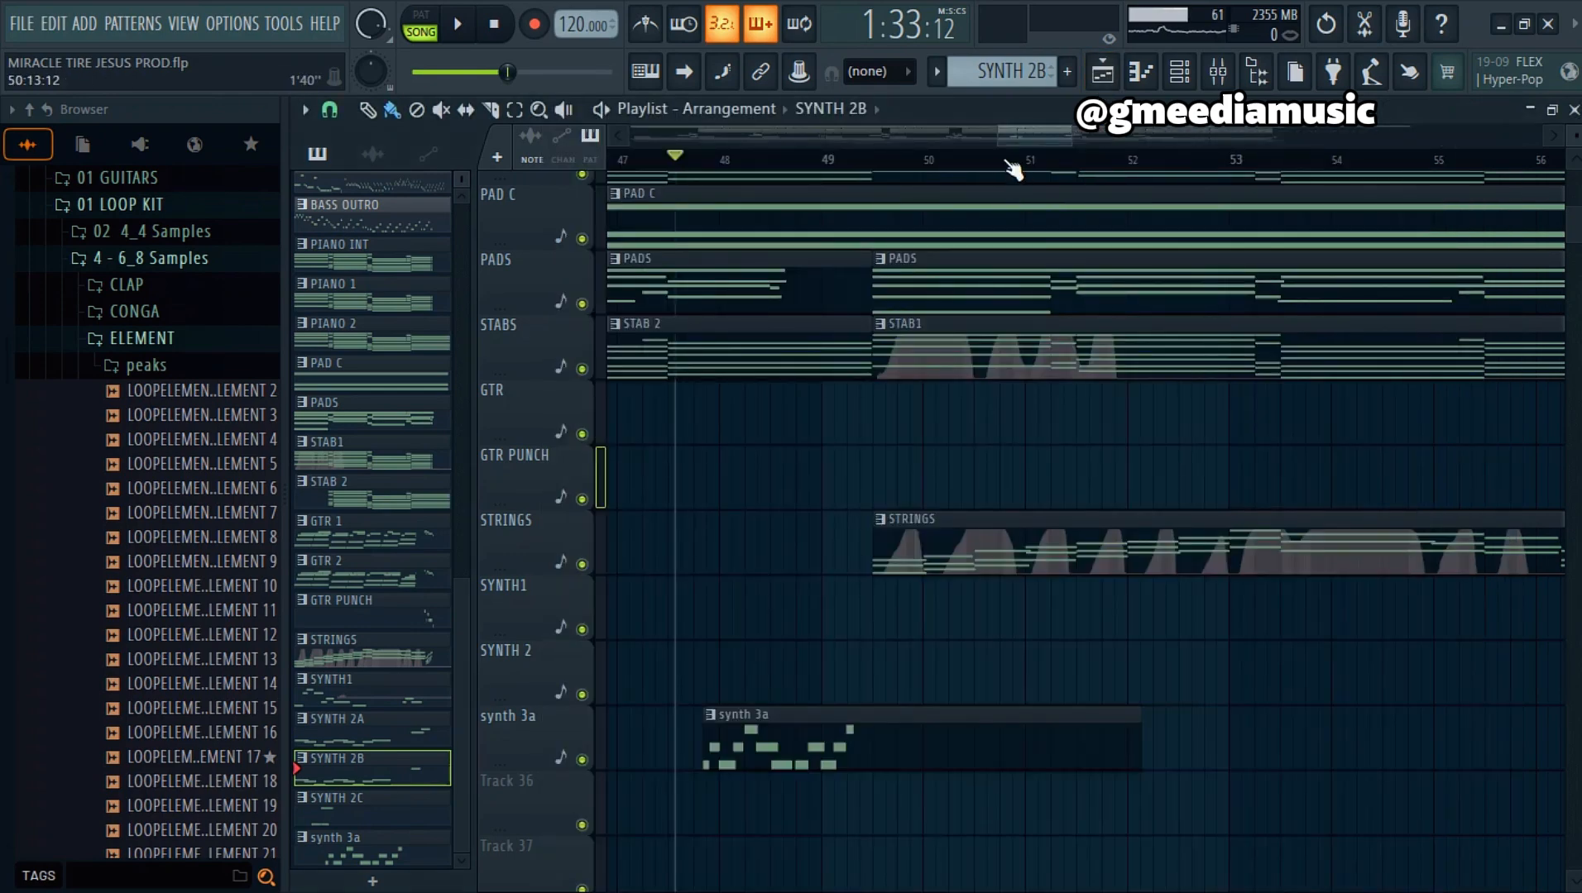
{"action": "scroll", "coordinate": [1014, 166], "scroll_direction": "down", "scroll_amount": 6}
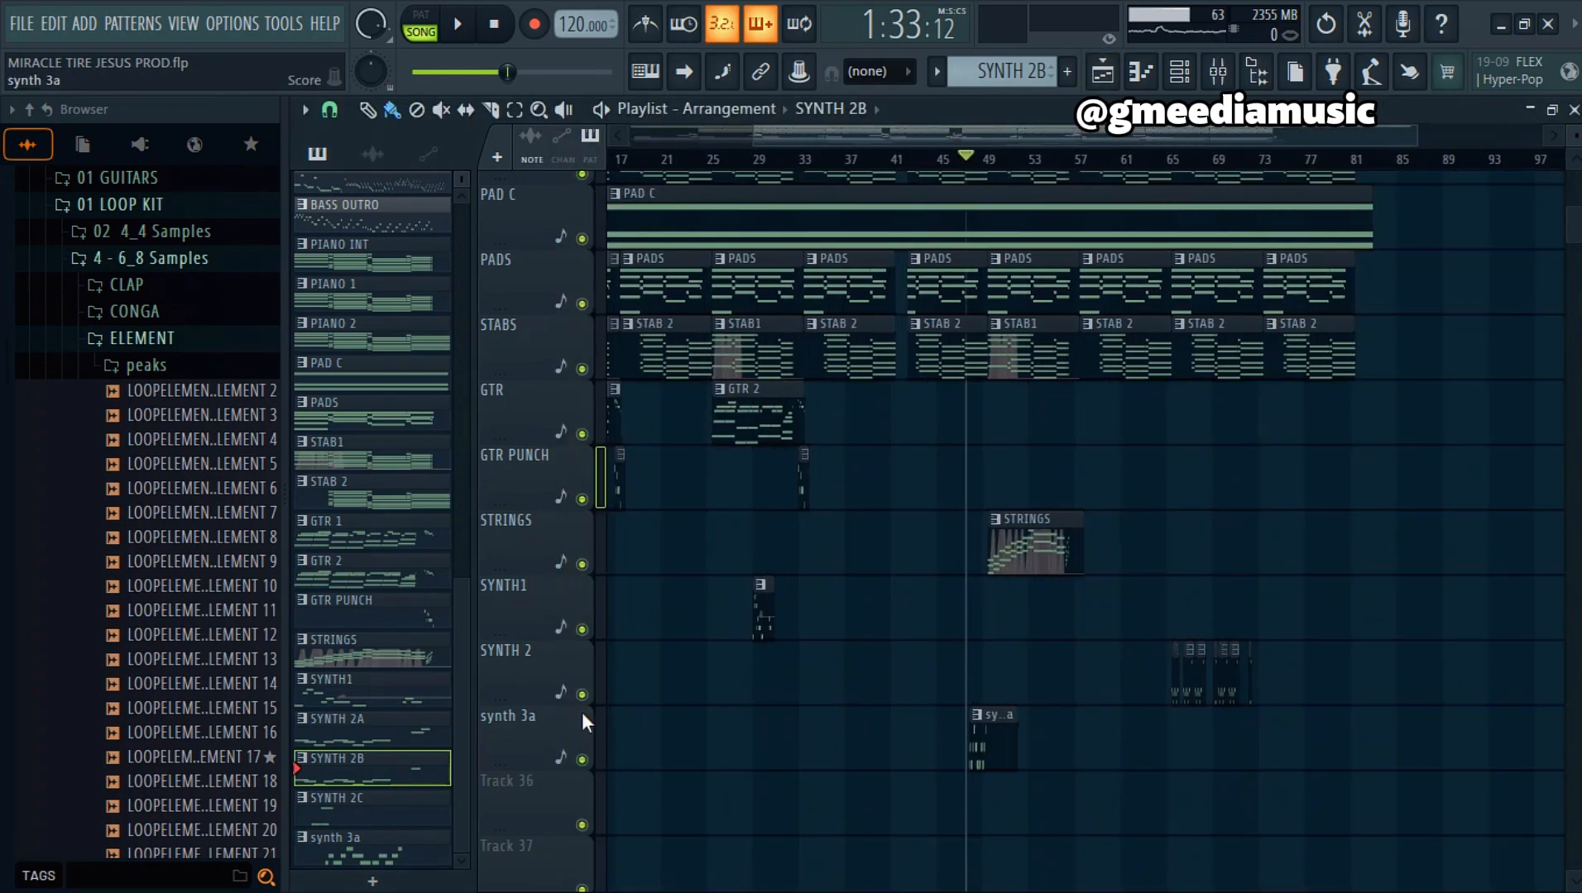
{"action": "left_click", "coordinate": [583, 697], "text": "ctrl"}
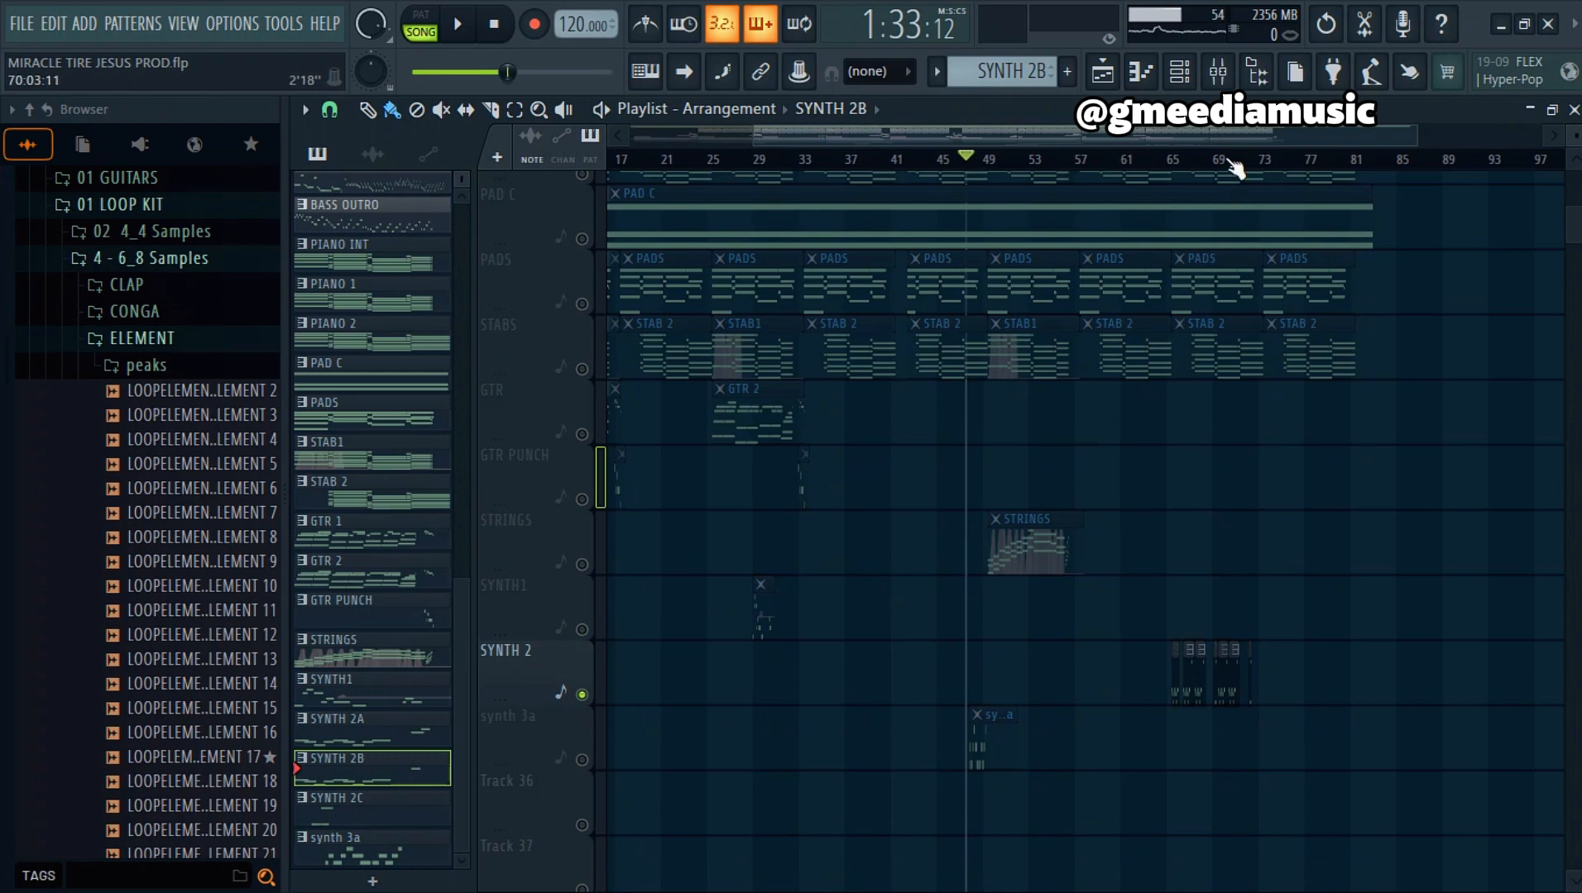
{"action": "double_click", "coordinate": [1189, 675]}
{"action": "key", "text": "space"}
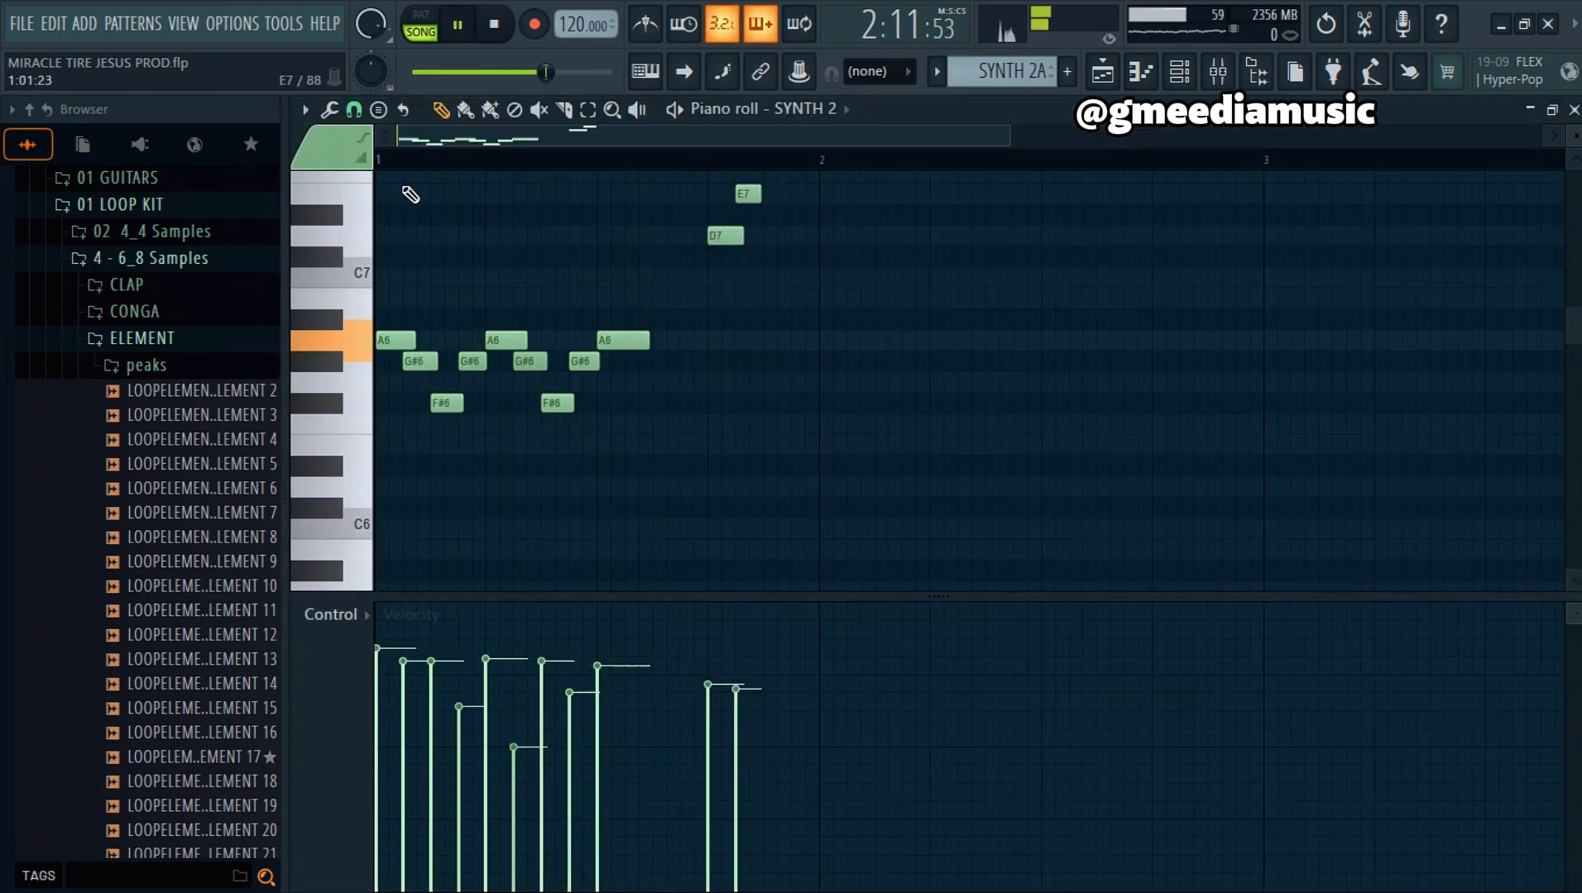
{"action": "key", "text": "space"}
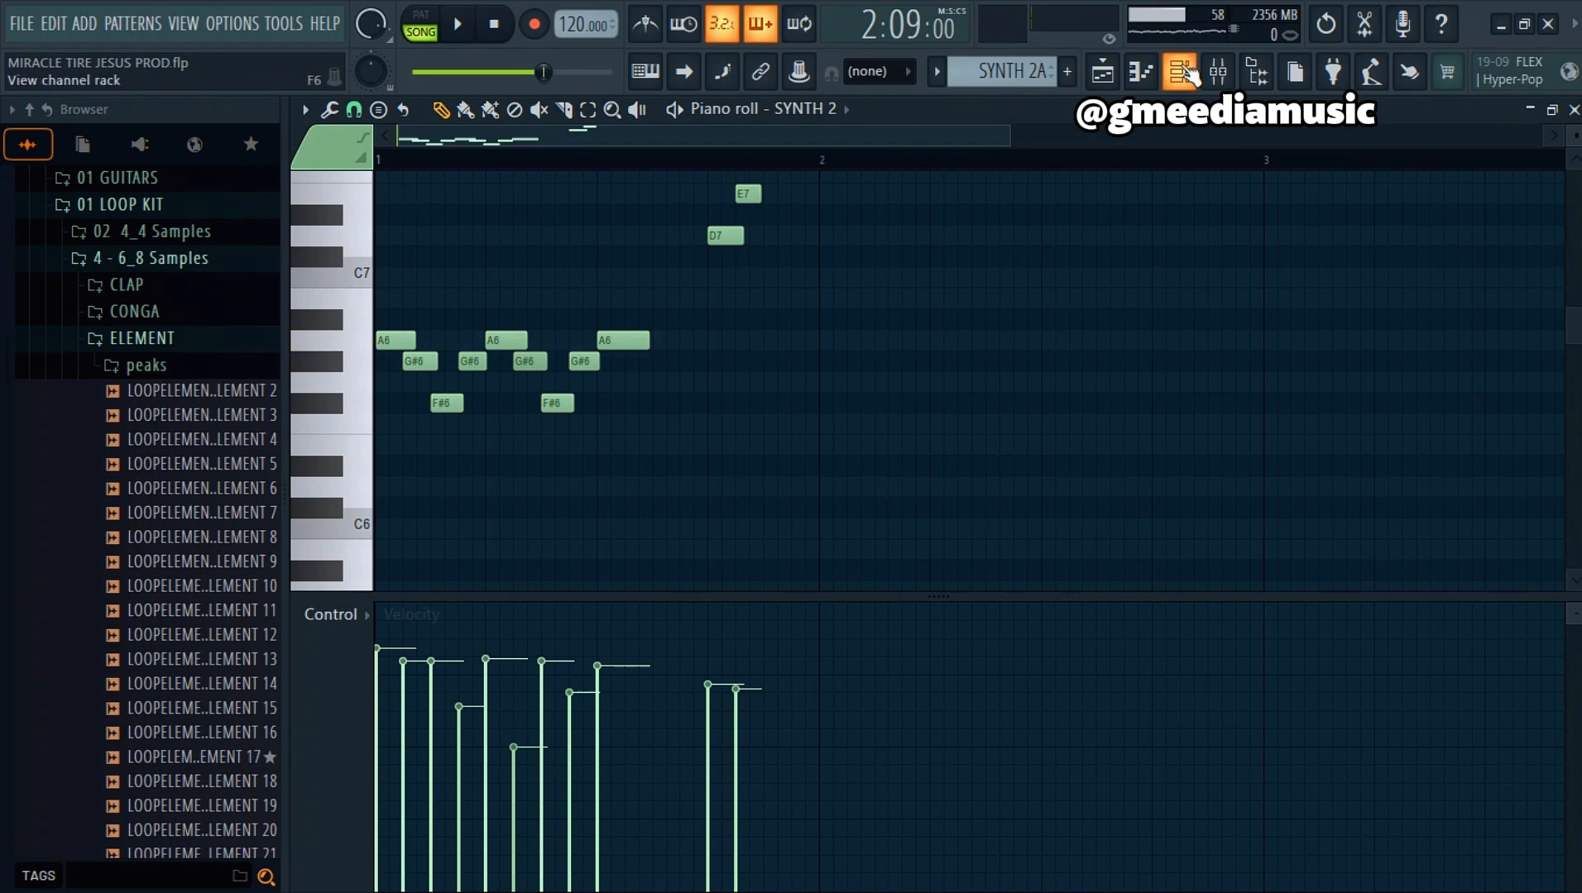
Step: Return to the playlist, unsolo the SYNTH 2 track and play the full arrangement through its clips
{"action": "left_click", "coordinate": [1183, 82]}
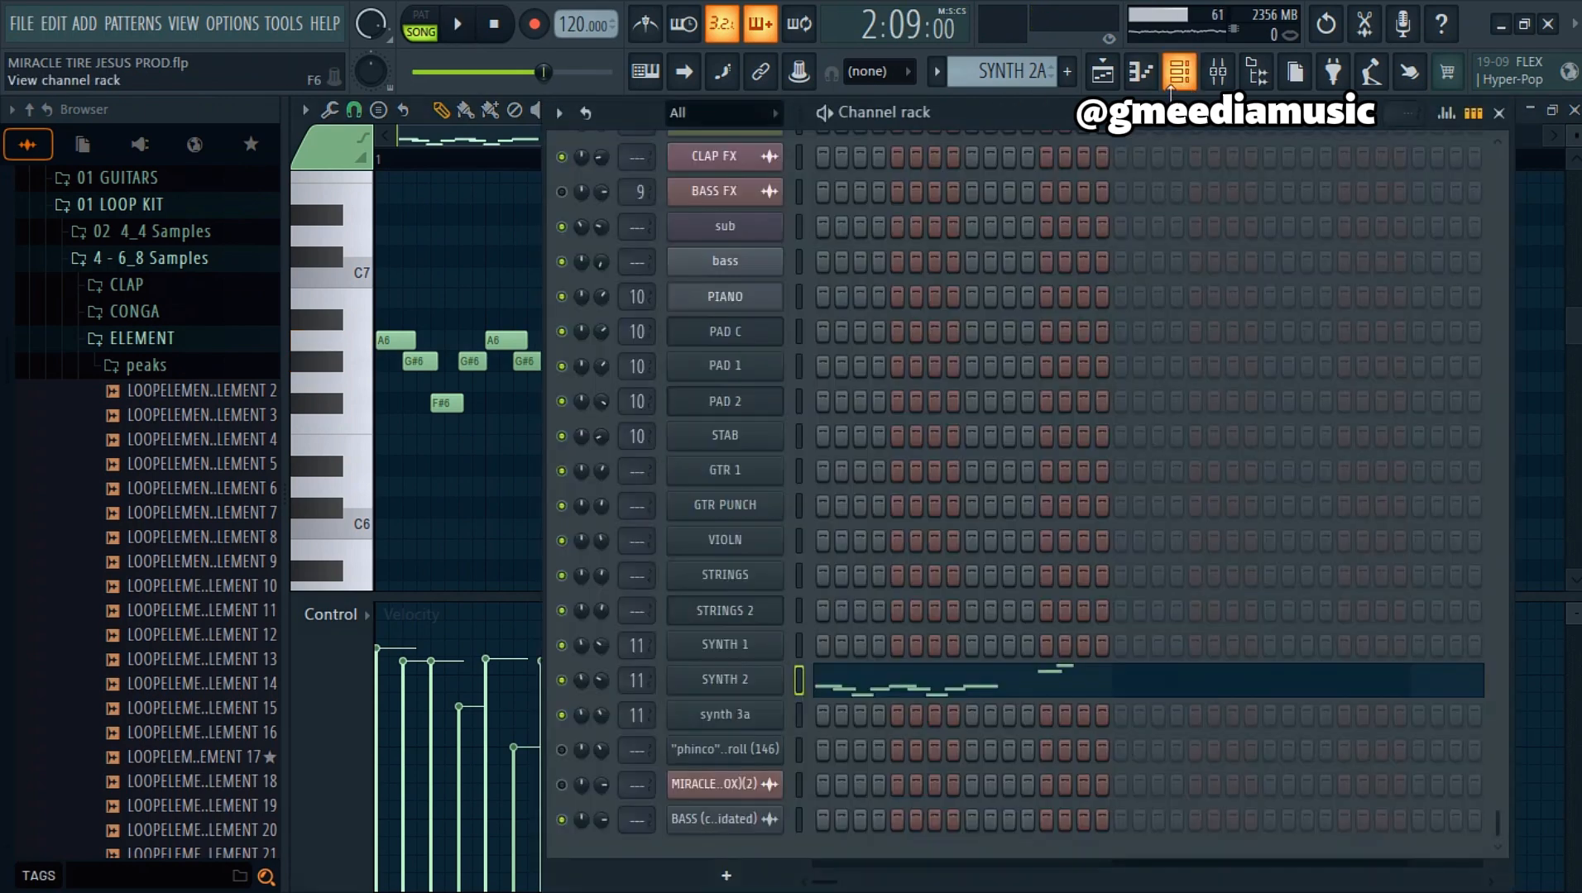
{"action": "left_click", "coordinate": [1140, 72]}
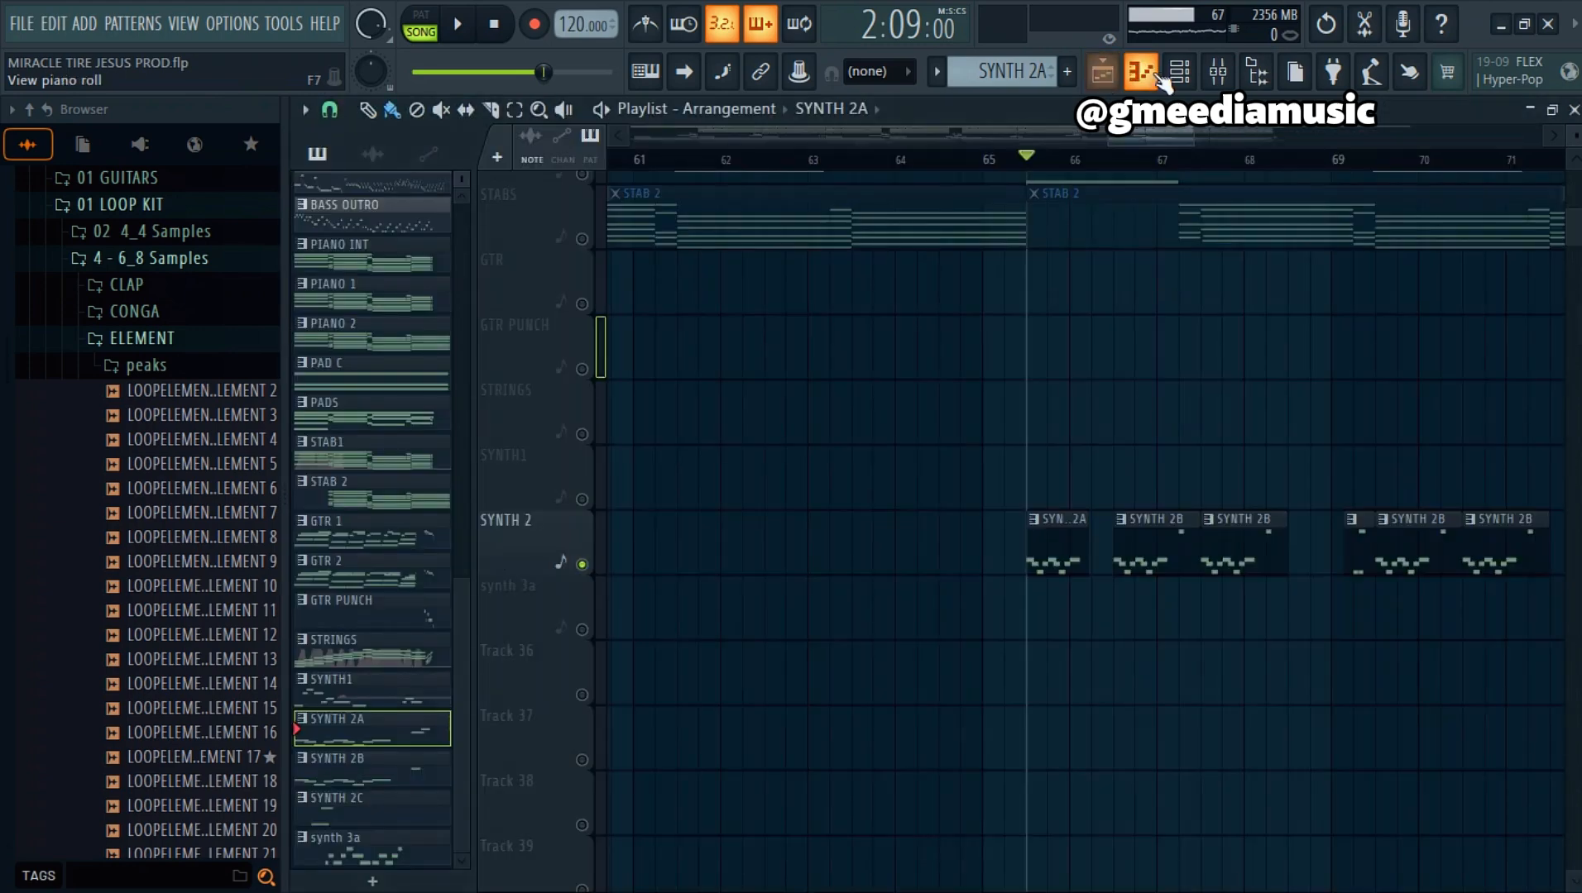
{"action": "left_click", "coordinate": [1181, 73]}
{"action": "left_click", "coordinate": [1181, 73]}
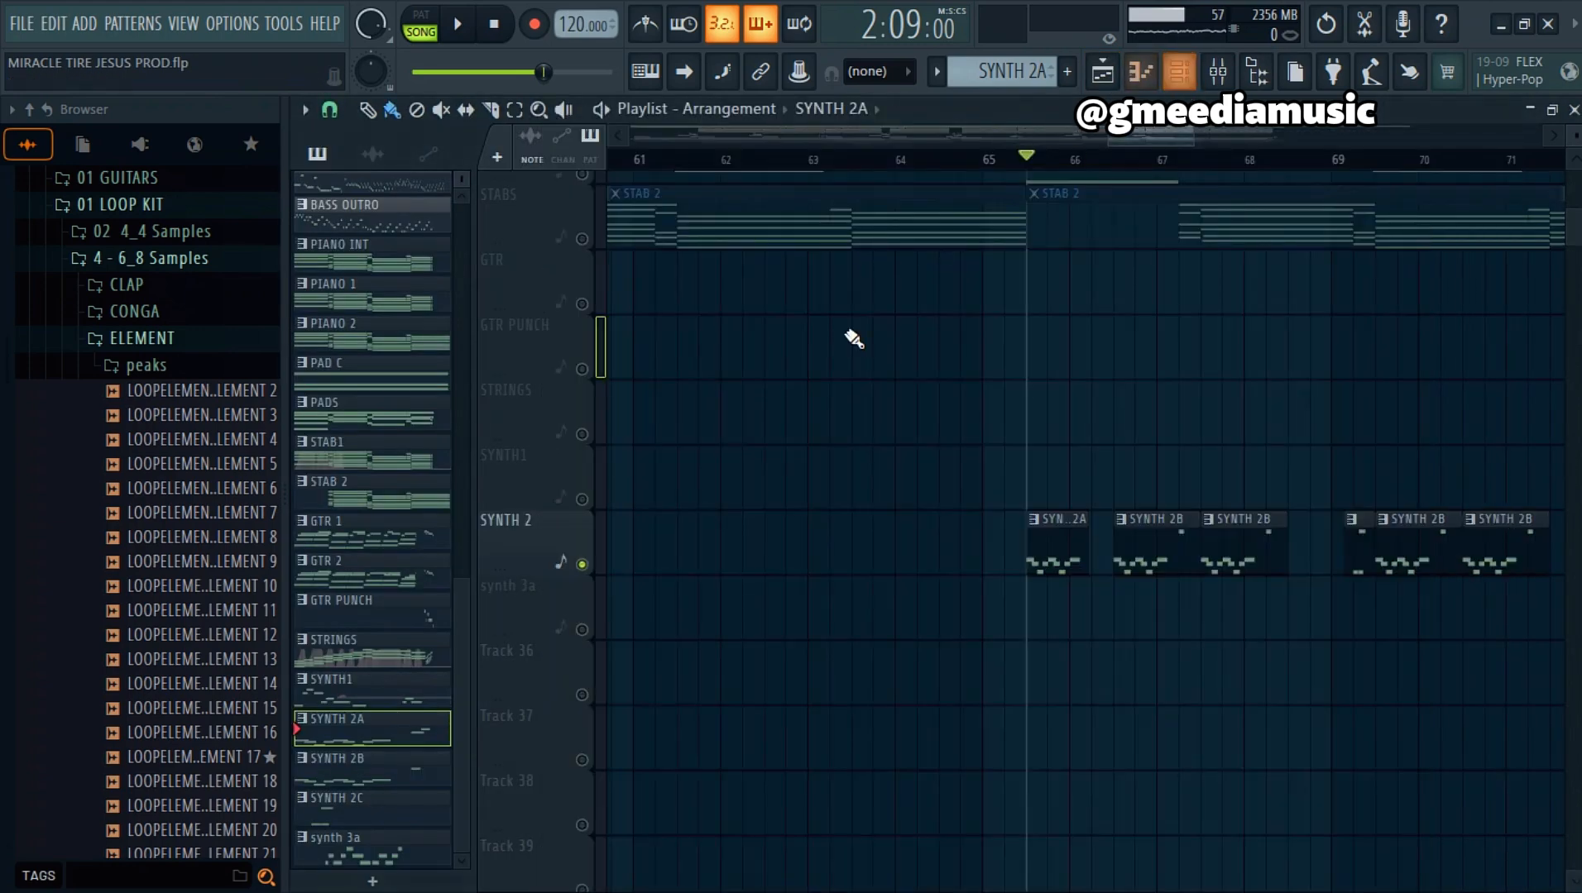
{"action": "right_click", "coordinate": [581, 564]}
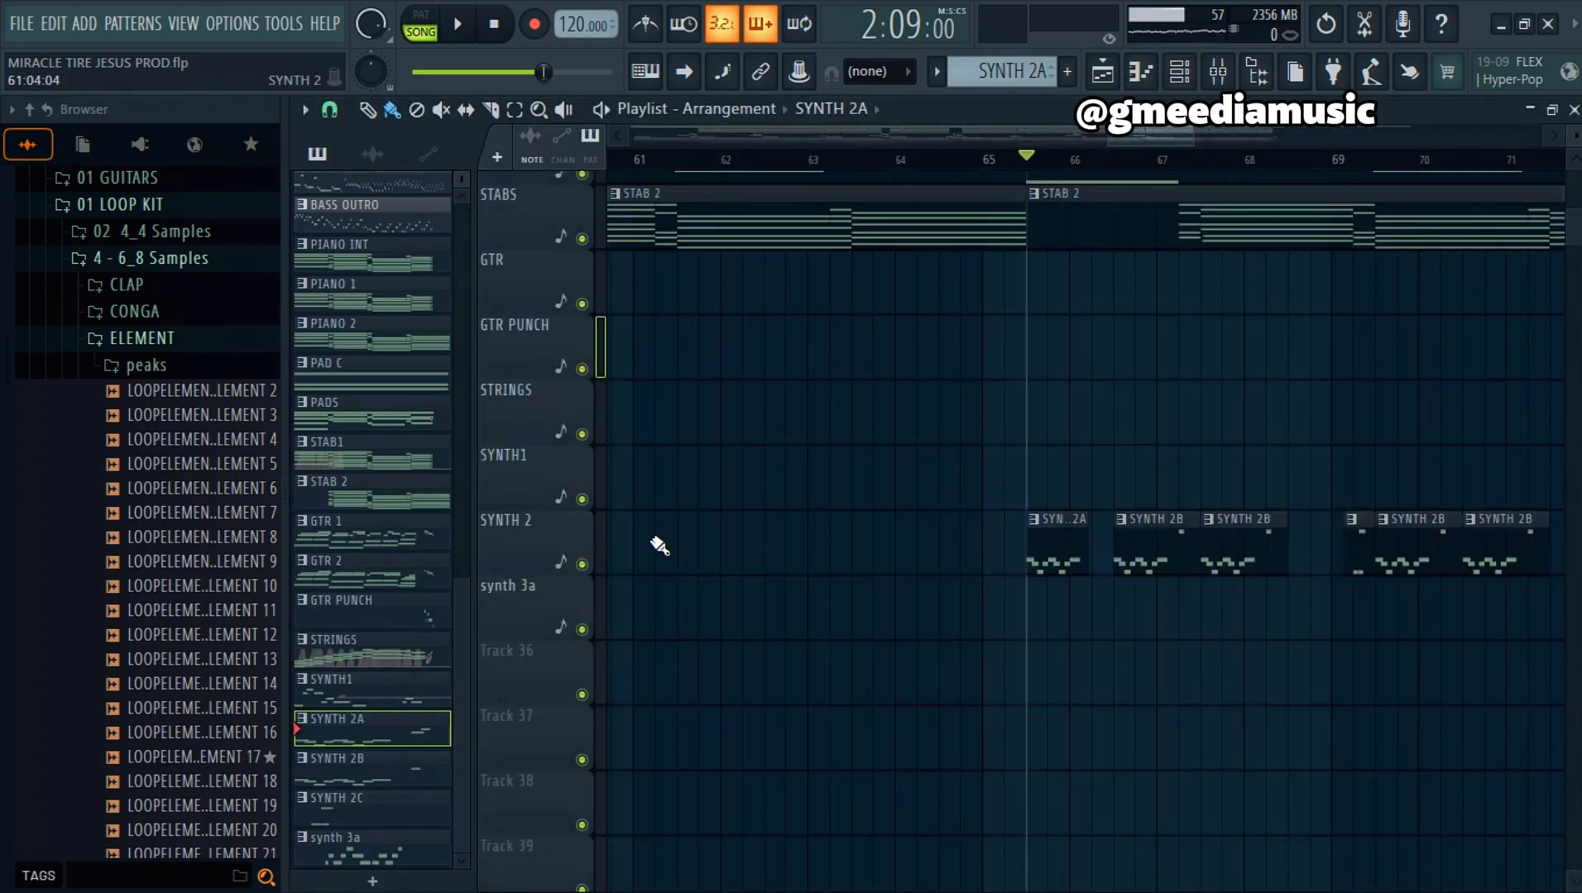
{"action": "key", "text": "space"}
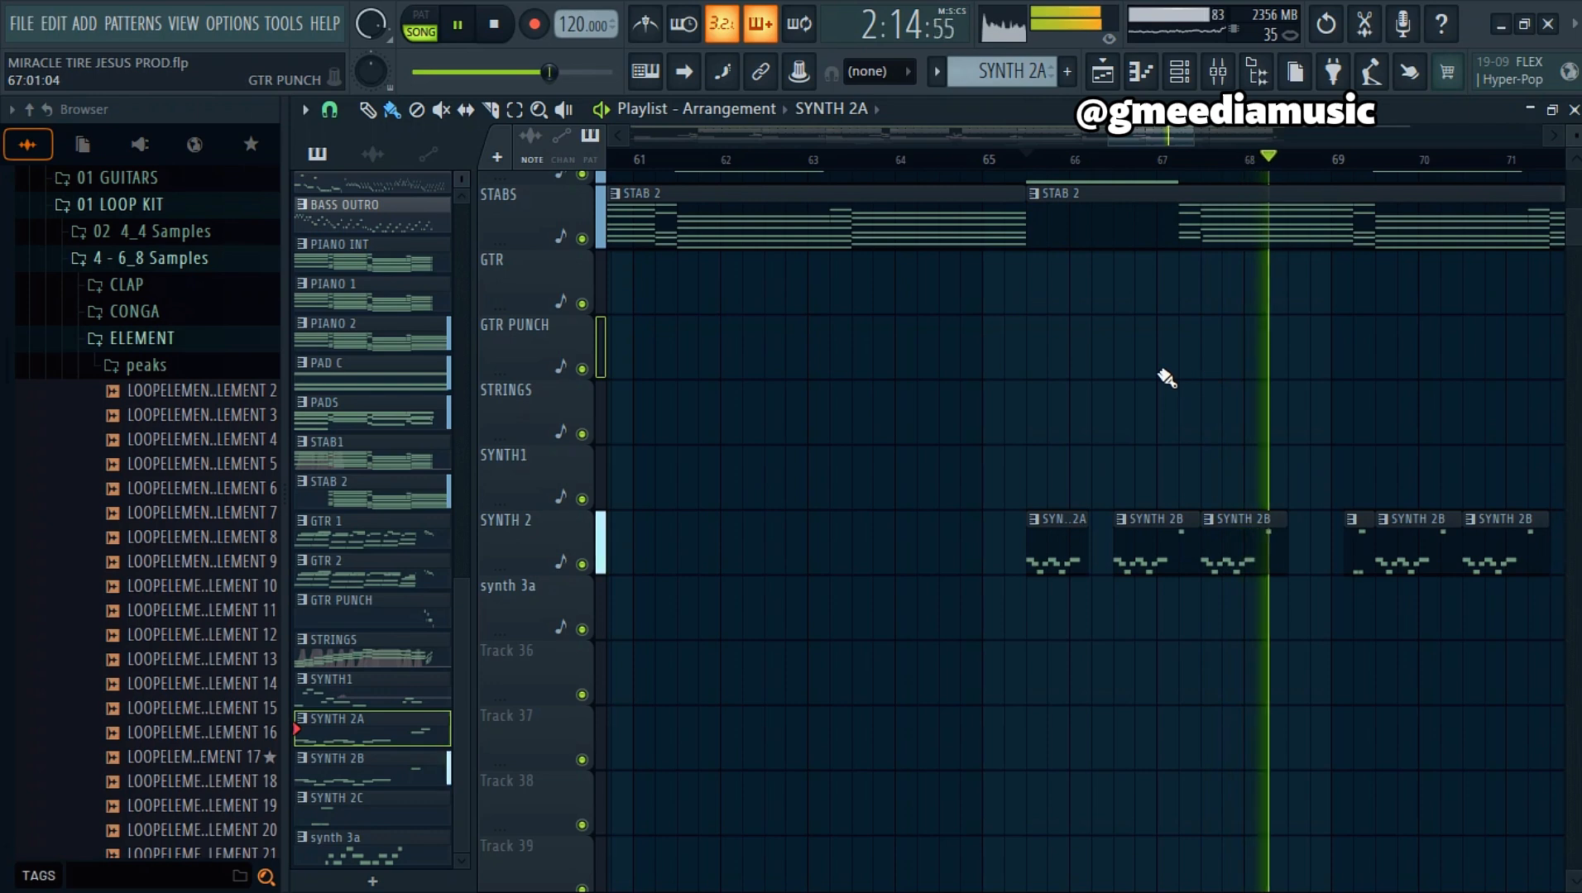
Step: Play the BASS FX track soloed in the playlist from bar 65 and stop
{"action": "scroll", "coordinate": [1171, 174], "scroll_direction": "down", "scroll_amount": 2}
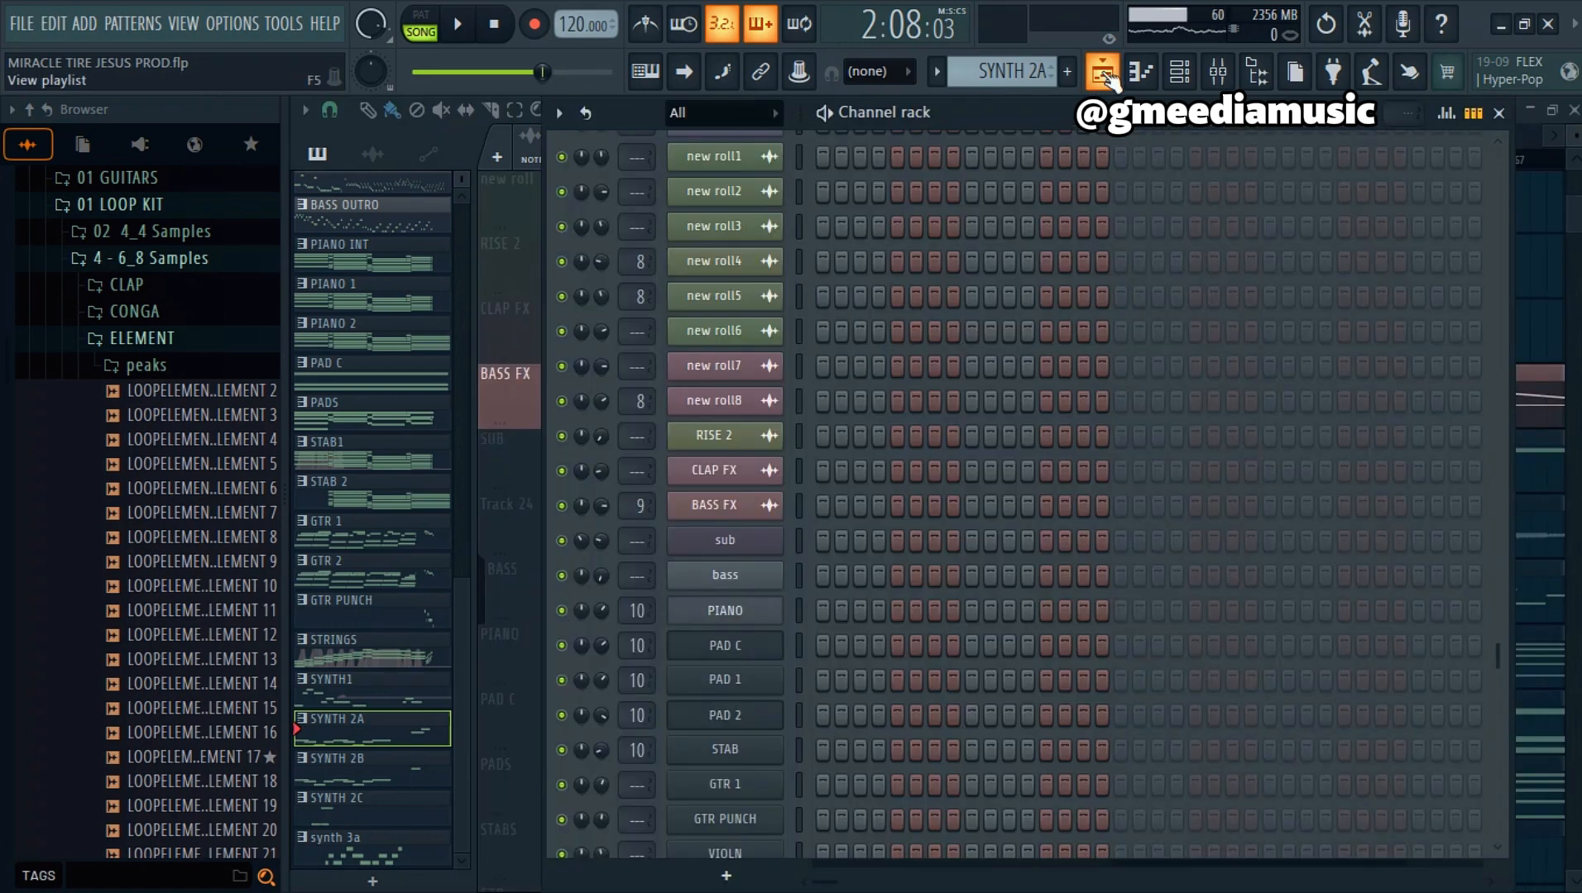
{"action": "left_click", "coordinate": [1102, 72]}
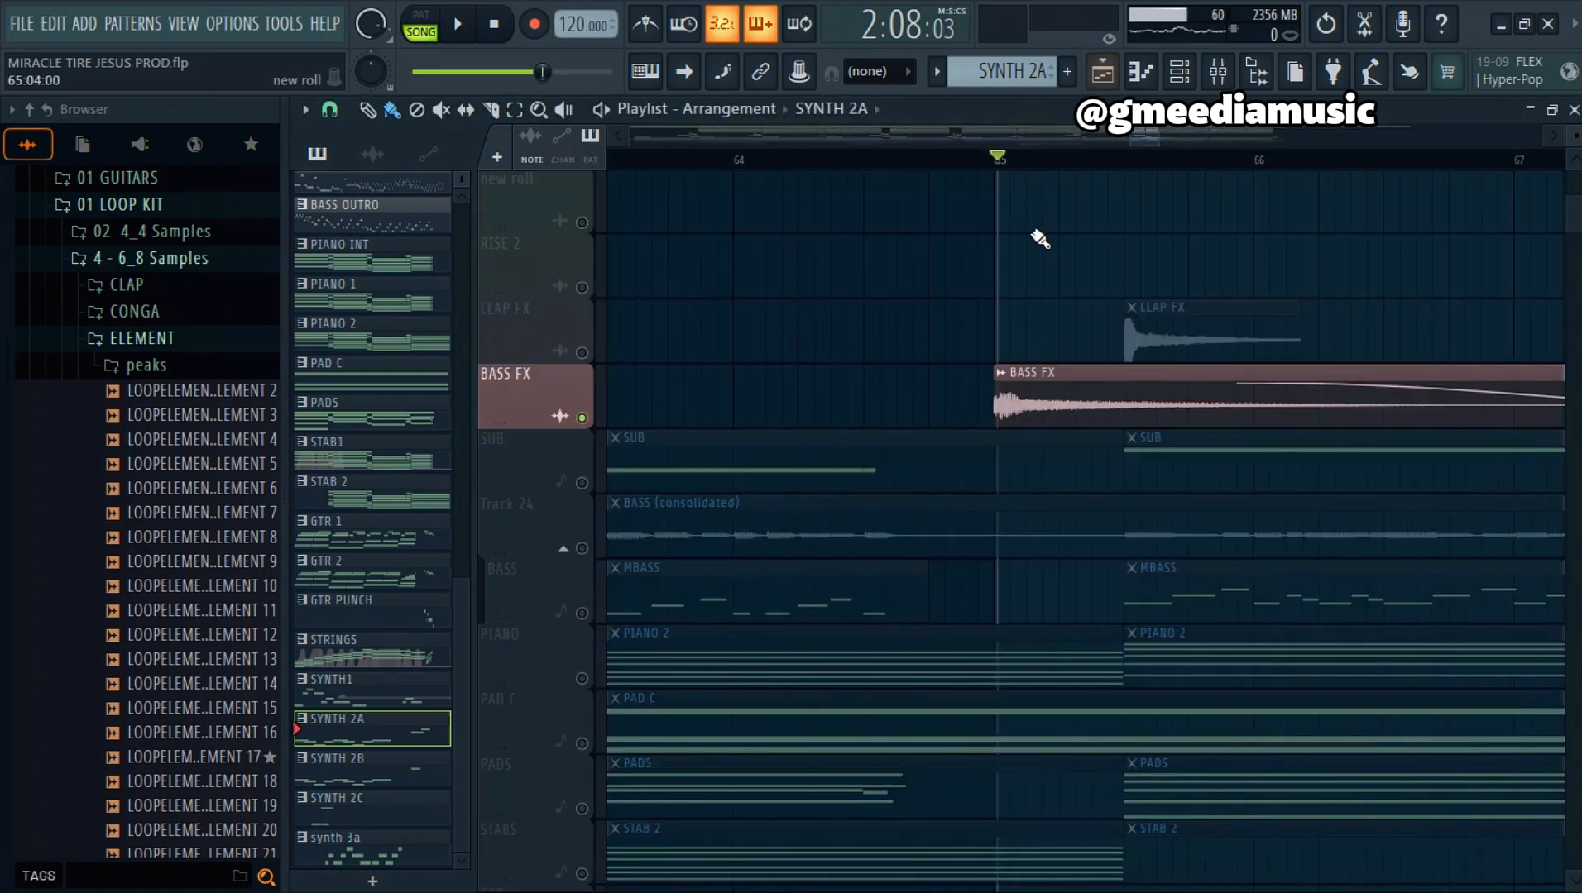
{"action": "scroll", "coordinate": [1017, 171], "scroll_direction": "up", "scroll_amount": 3}
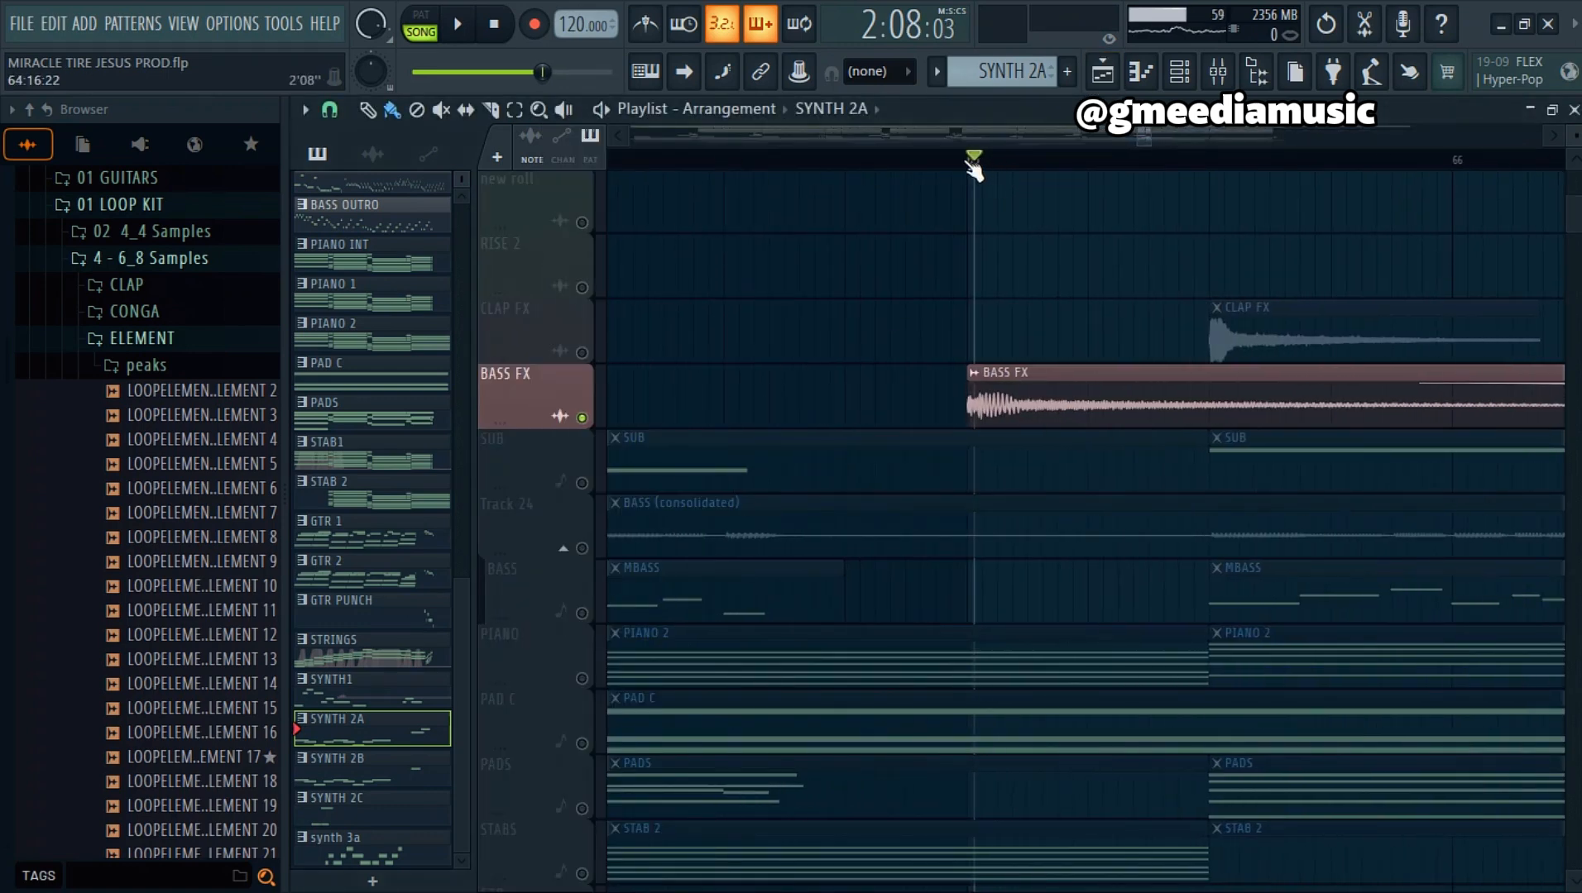
{"action": "scroll", "coordinate": [972, 166], "scroll_direction": "up", "scroll_amount": 1}
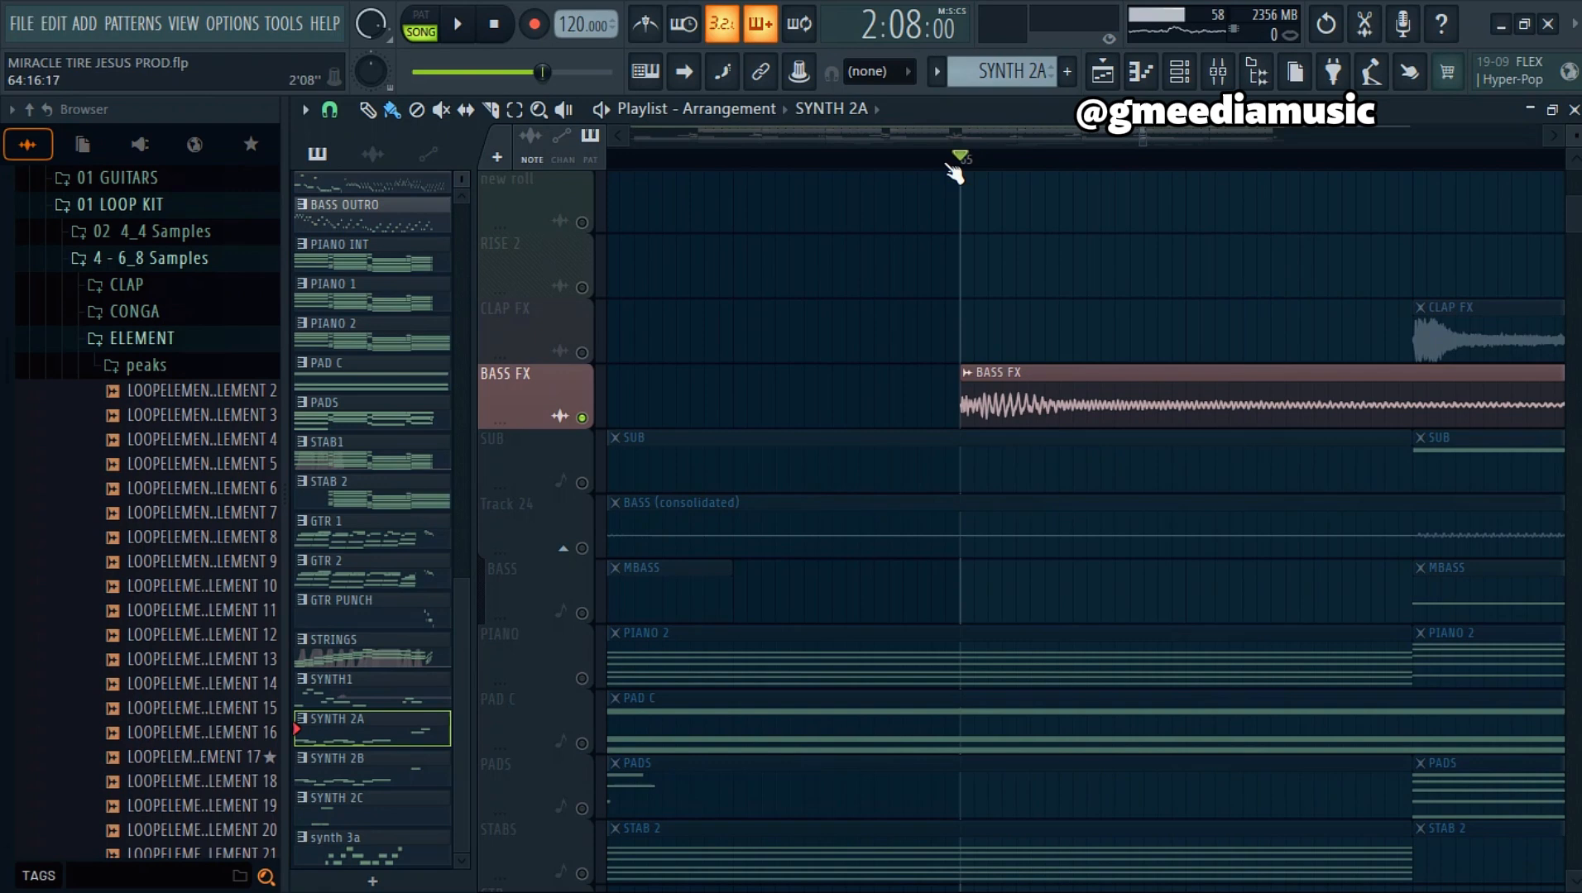
{"action": "key", "text": "space"}
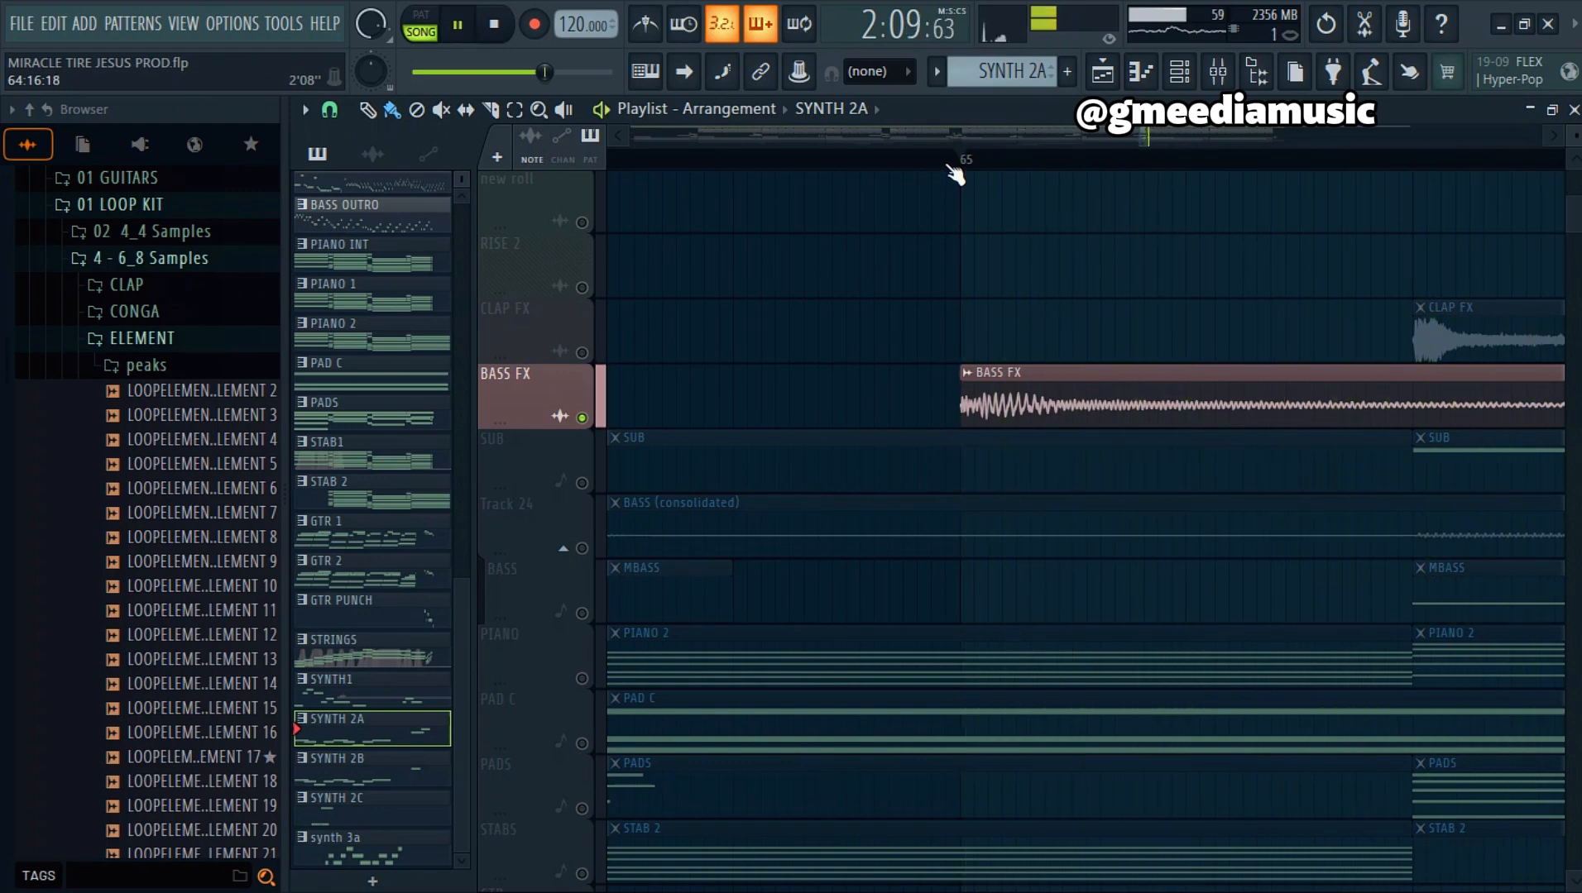
{"action": "scroll", "coordinate": [955, 172], "scroll_direction": "down", "scroll_amount": 2}
{"action": "key", "text": "space"}
Step: Play the full arrangement through the BASS FX clip from just before bar 41 and stop
{"action": "scroll", "coordinate": [958, 172], "scroll_direction": "down", "scroll_amount": 3}
{"action": "left_click_drag", "start_coordinate": [1105, 148], "coordinate": [951, 139]}
{"action": "left_click", "coordinate": [939, 157]}
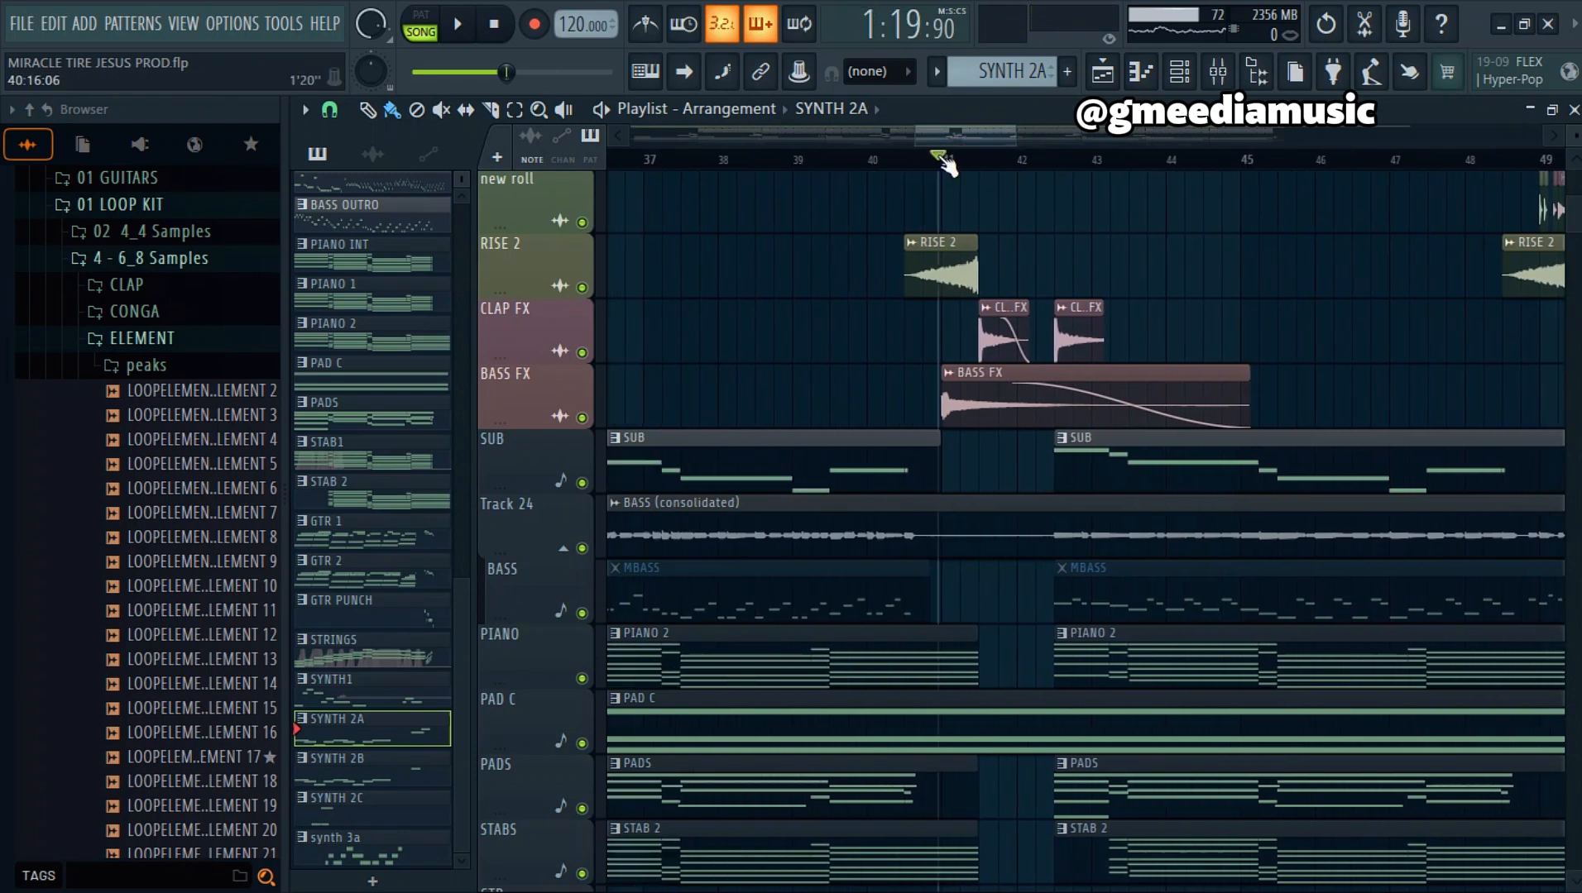
{"action": "key", "text": "space"}
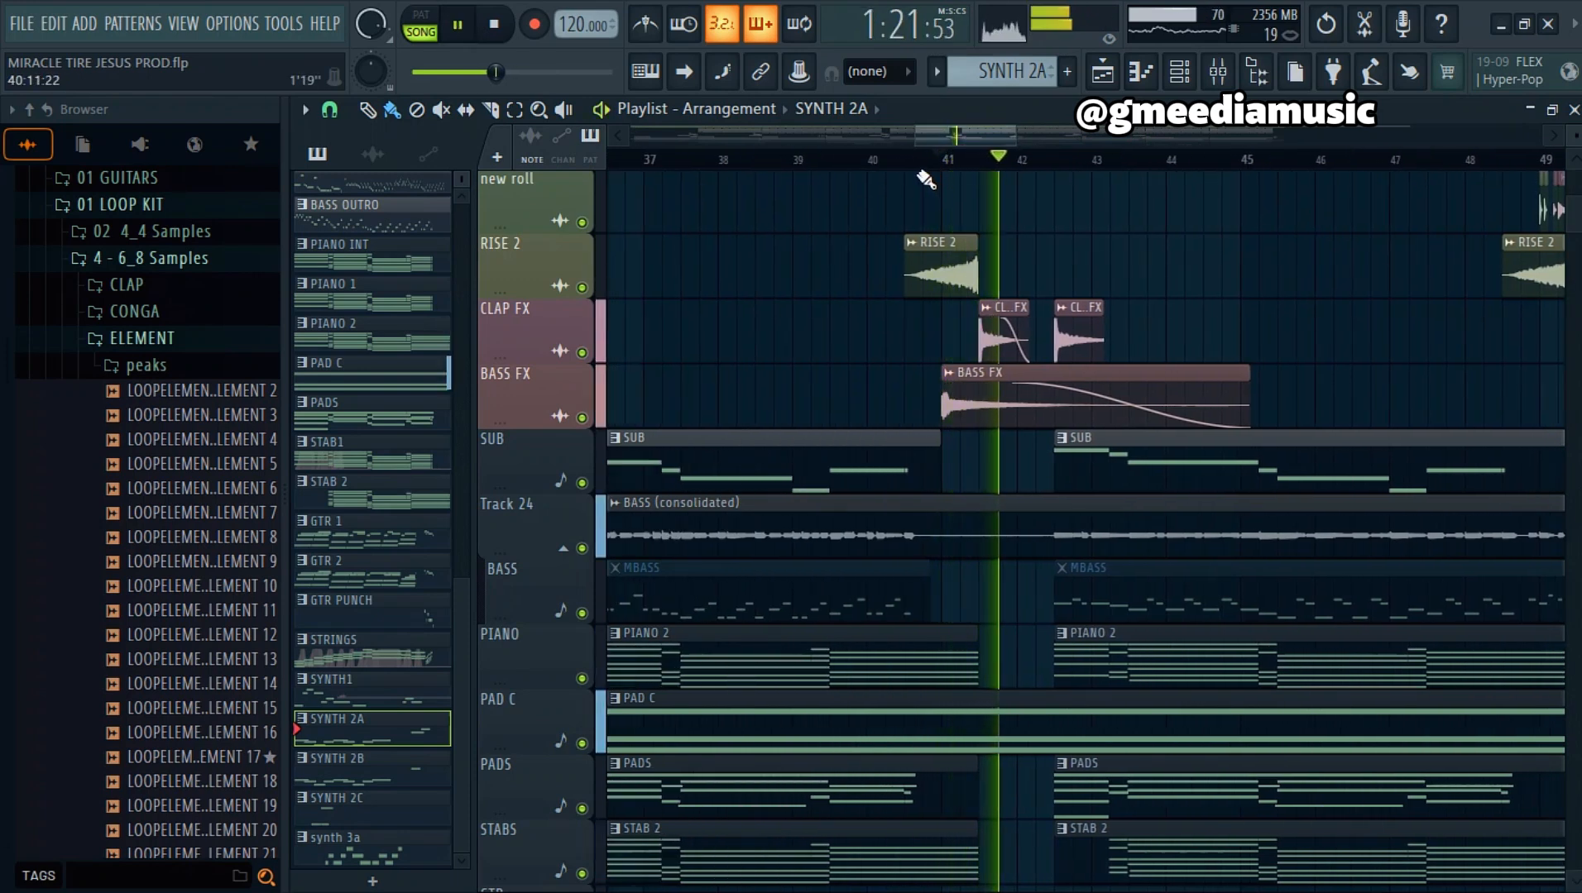
{"action": "key", "text": "space"}
Step: Solo the MIRACLE MASTER 2(NO VOX)(2) track with the VOX track muted, and show the start of the playlist
{"action": "scroll", "coordinate": [1574, 172], "scroll_direction": "up", "scroll_amount": 5}
{"action": "scroll", "coordinate": [1575, 172], "scroll_direction": "up", "scroll_amount": 2}
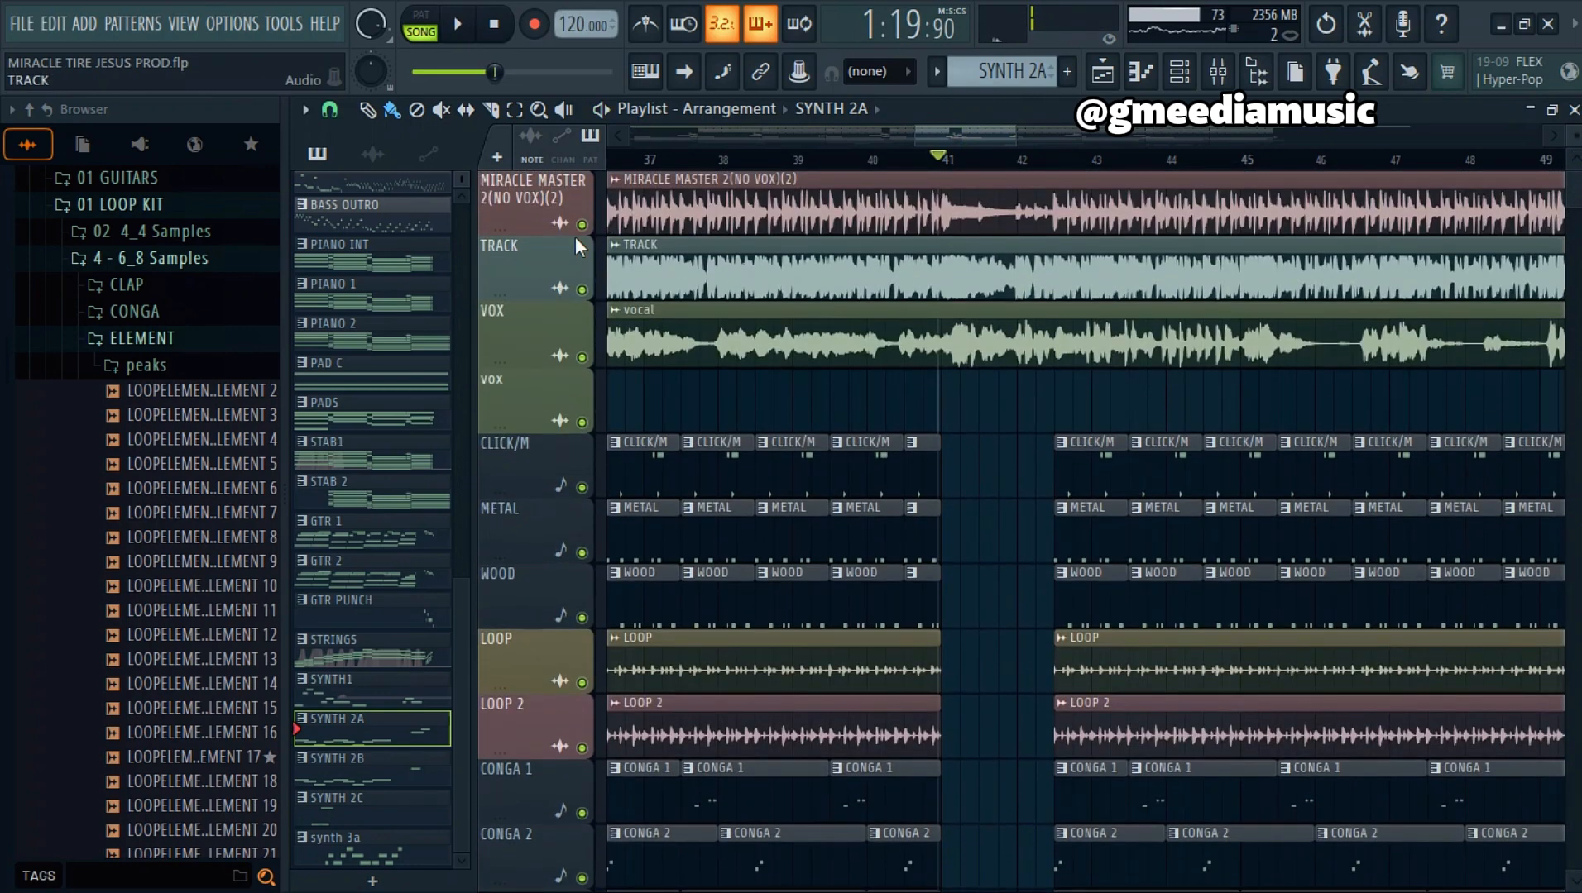
{"action": "right_click", "coordinate": [583, 224]}
{"action": "left_click", "coordinate": [583, 356]}
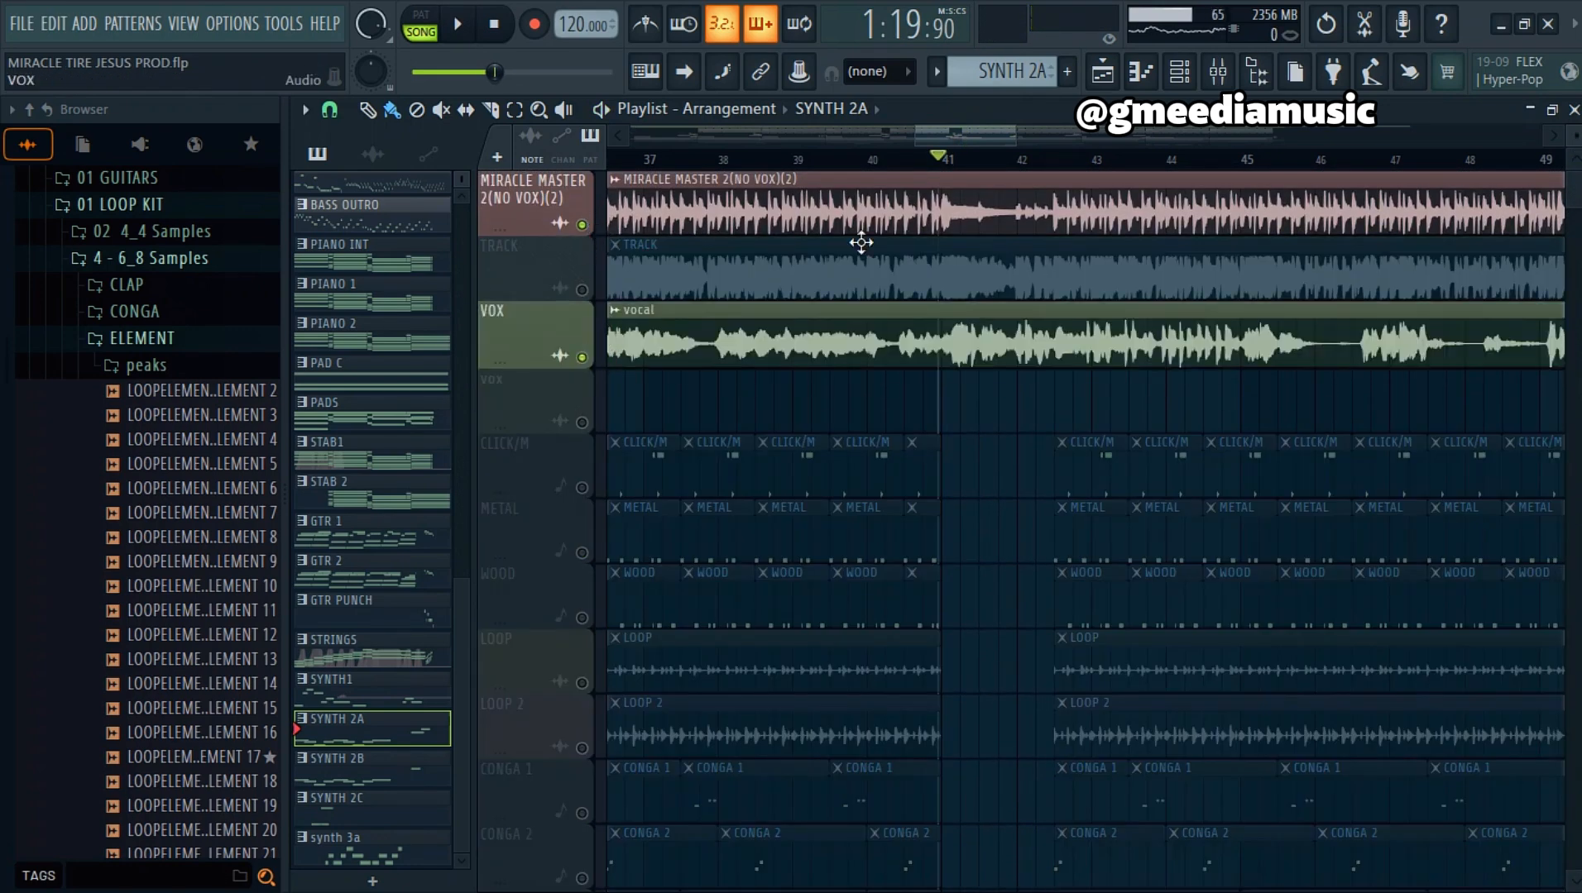
{"action": "left_click", "coordinate": [583, 357]}
{"action": "left_click_drag", "start_coordinate": [915, 145], "coordinate": [608, 147]}
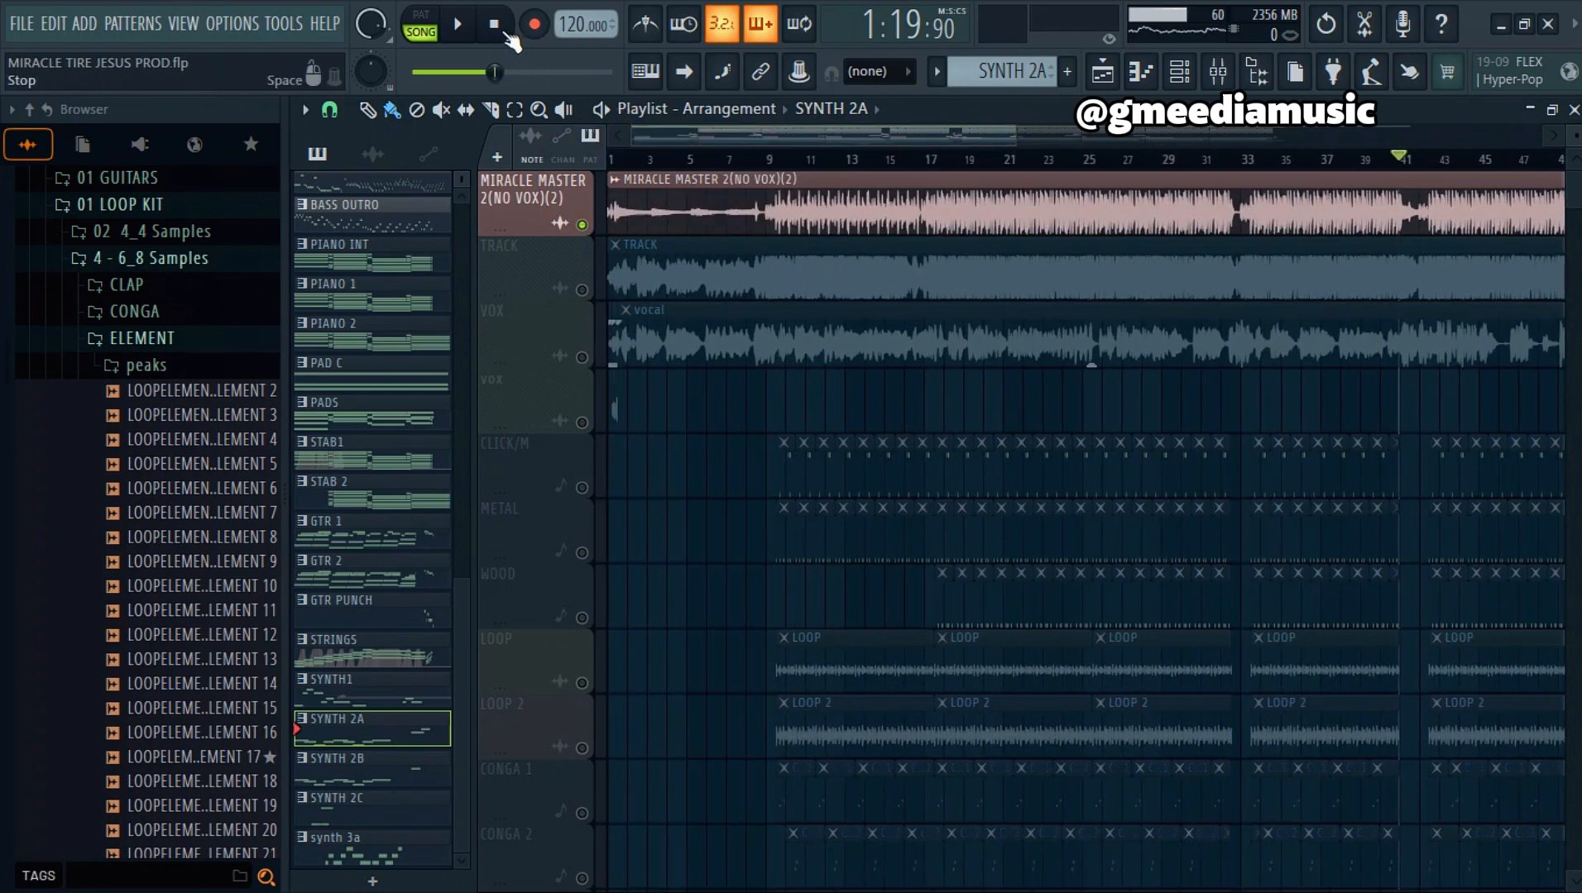
Step: Play the soloed MIRACLE MASTER 2(NO VOX)(2) track from the start and show its full length in the playlist
{"action": "key", "text": "space"}
{"action": "key", "text": "F6"}
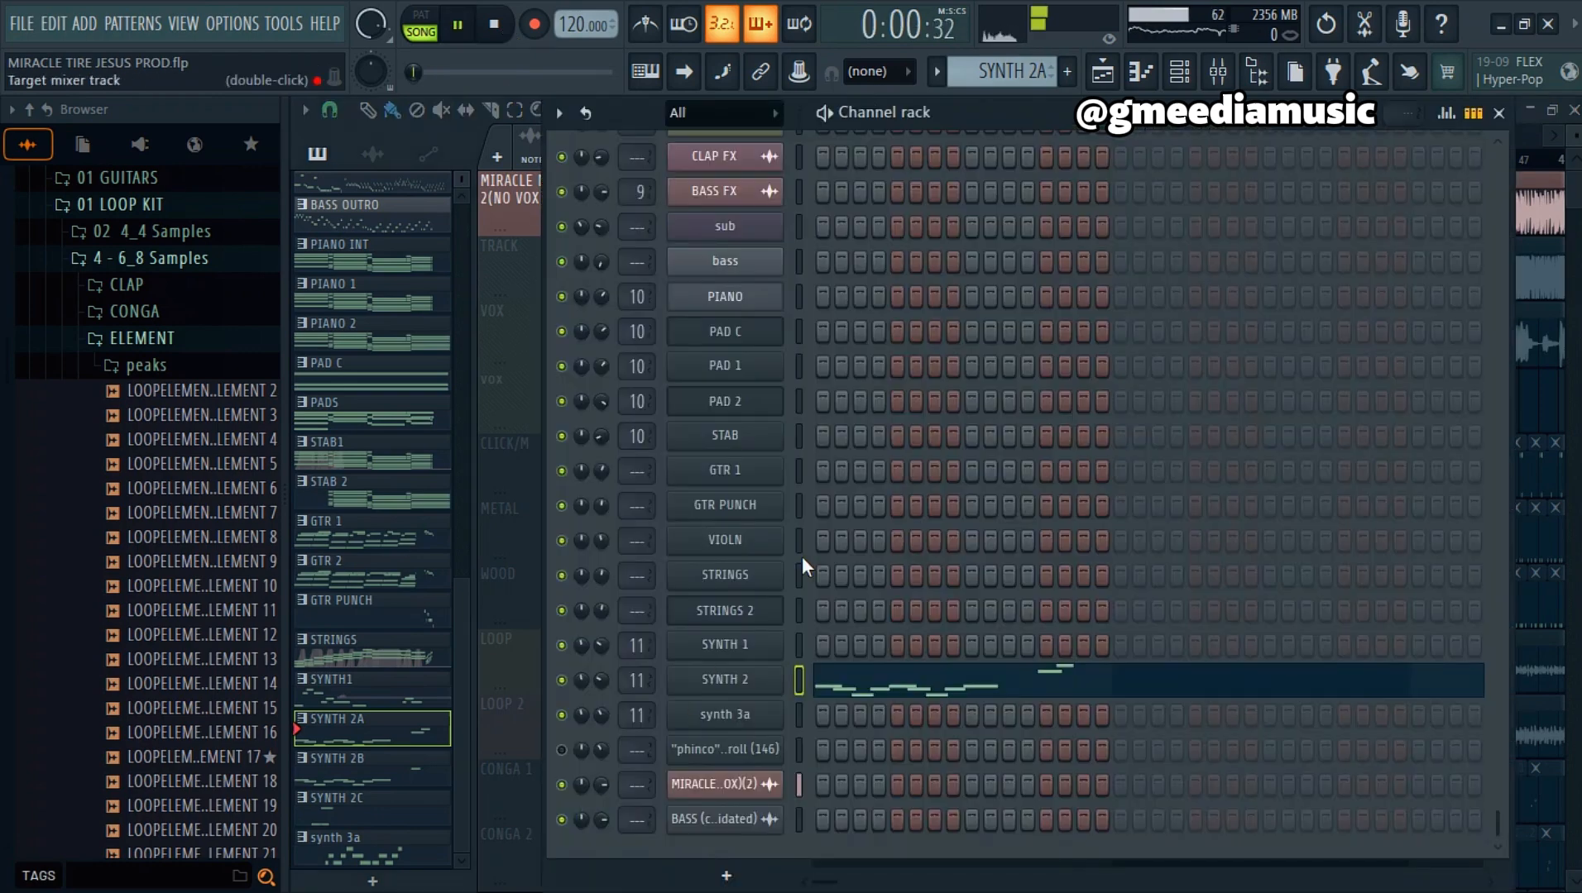
{"action": "left_click", "coordinate": [1103, 73]}
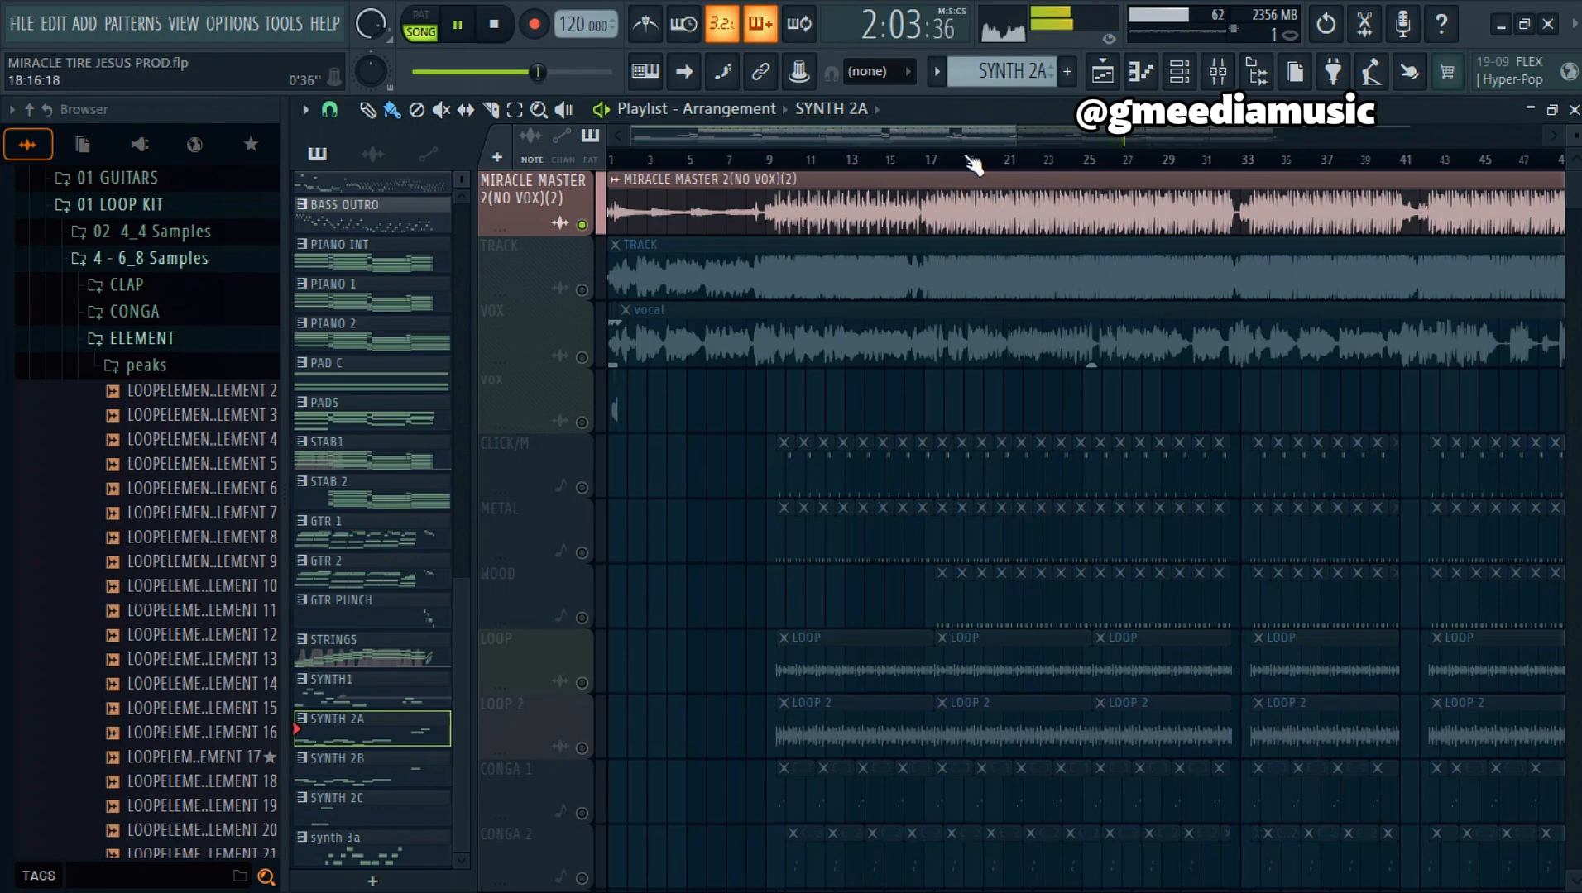
{"action": "scroll", "coordinate": [972, 164], "scroll_direction": "down", "scroll_amount": 3}
{"action": "scroll", "coordinate": [972, 163], "scroll_direction": "down", "scroll_amount": 3}
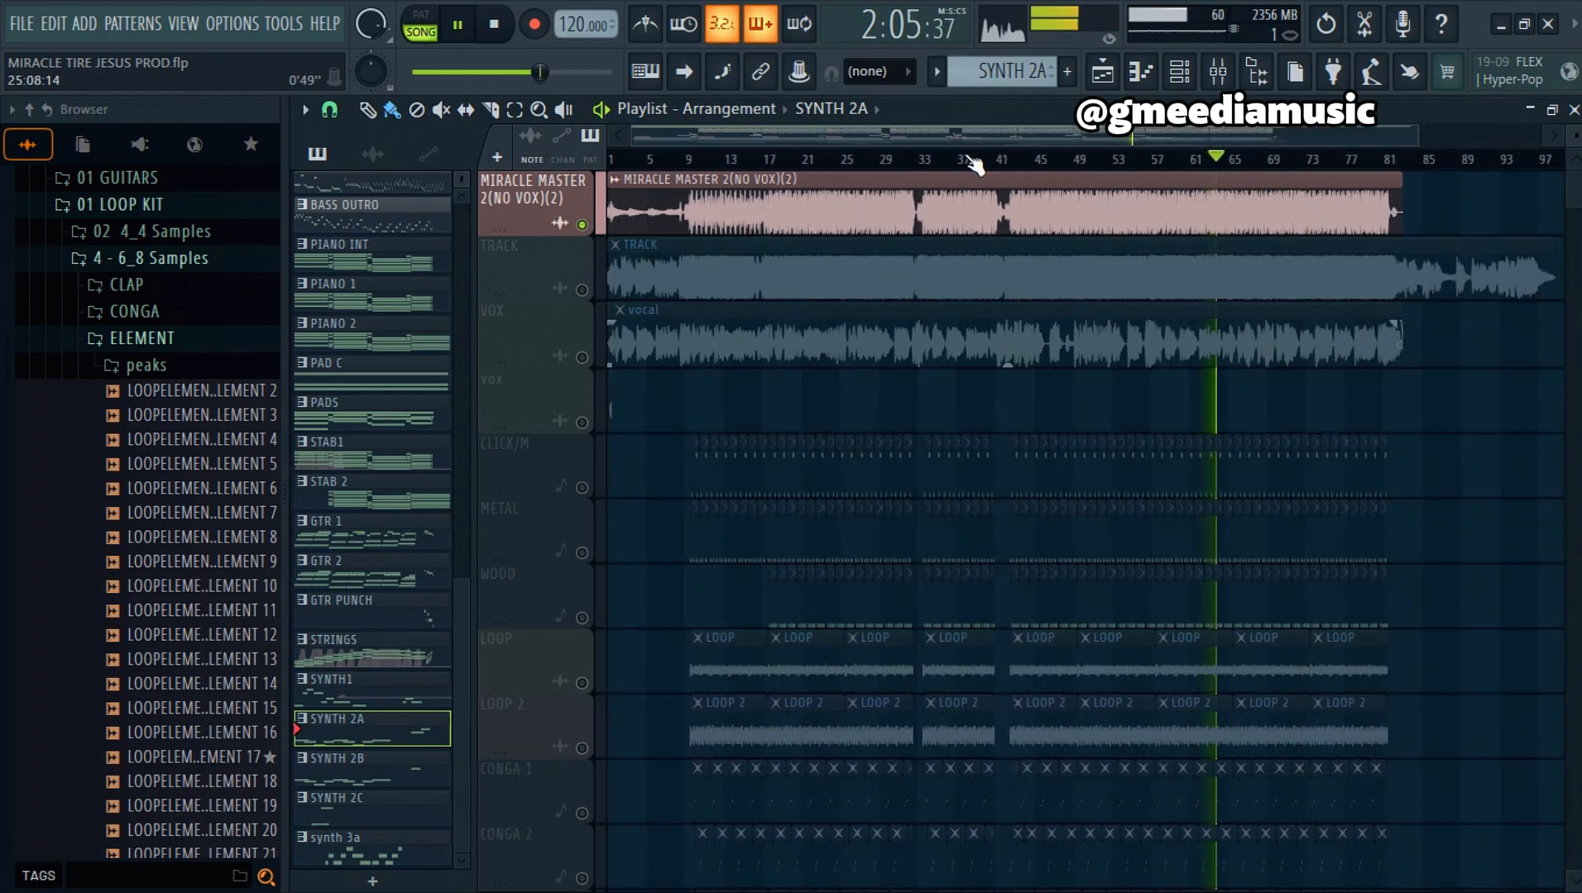